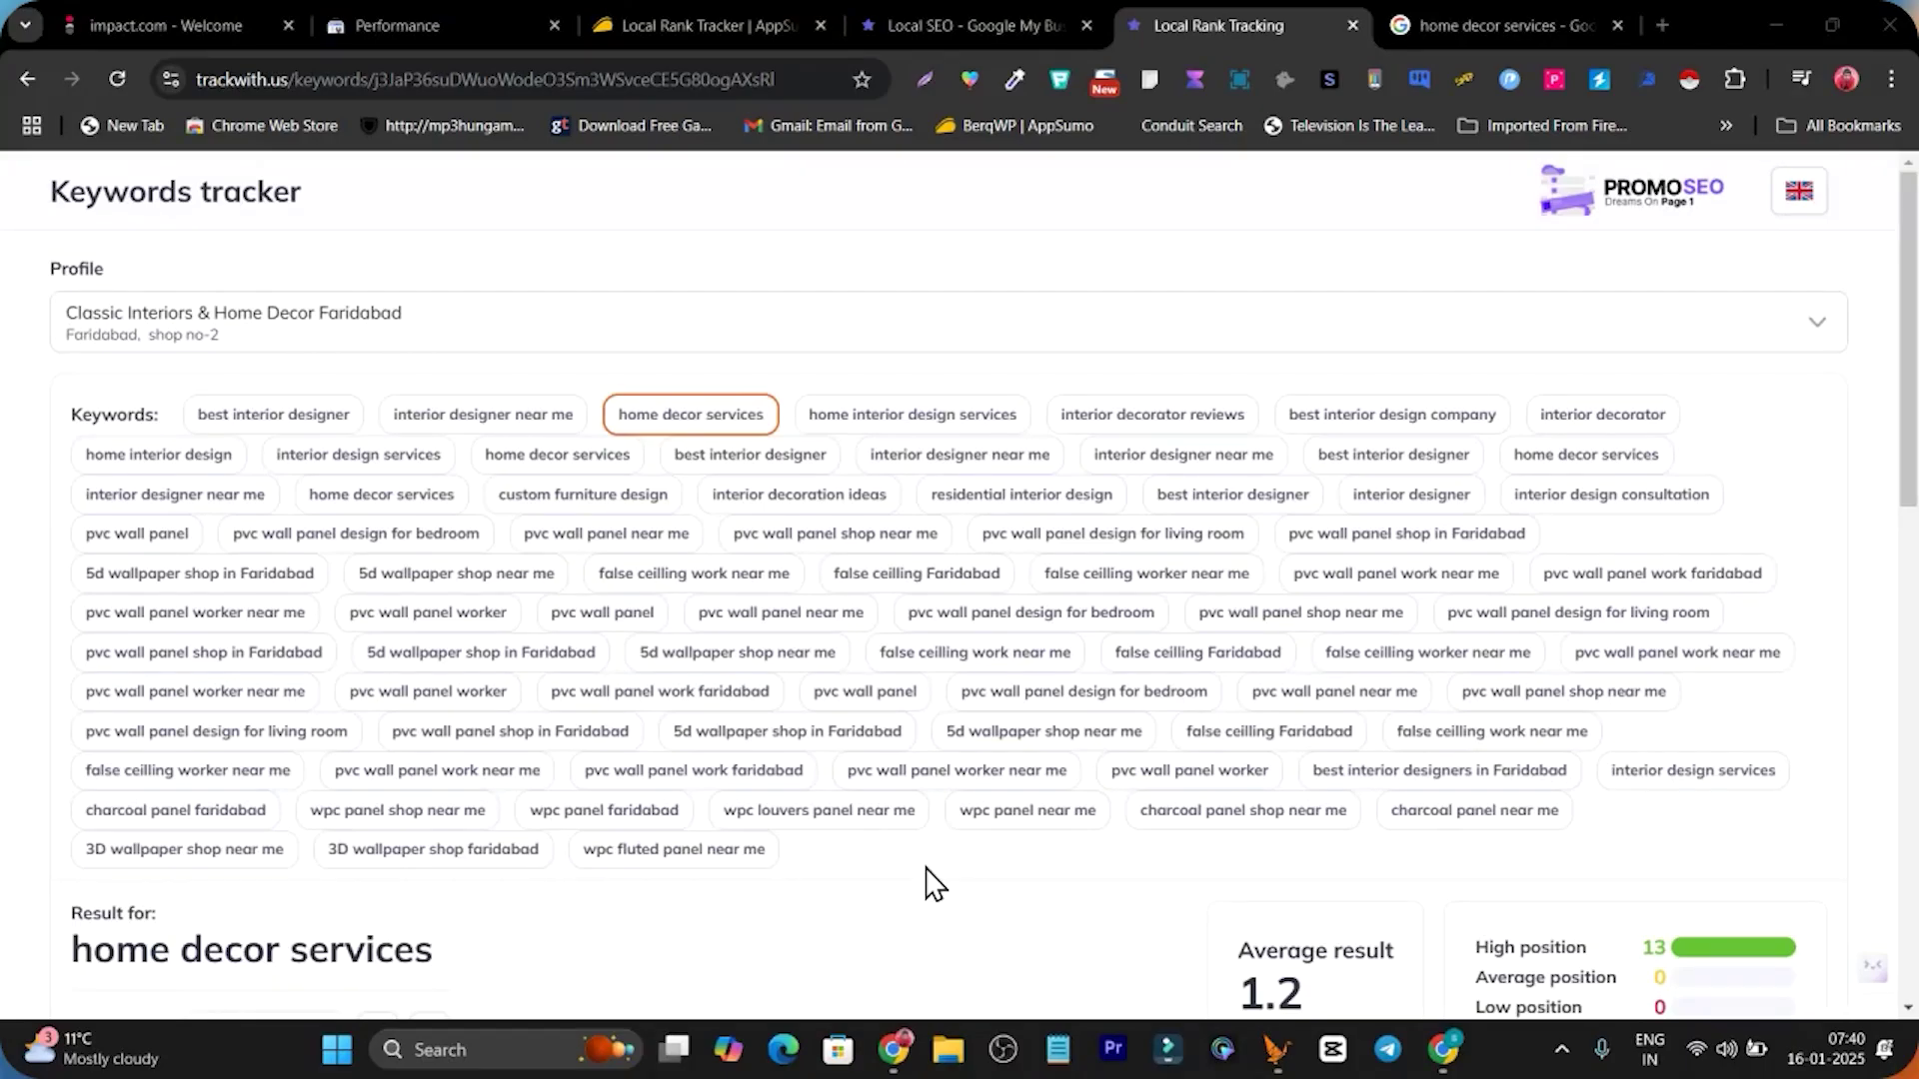
Review the tracked keyword list and the map rankings for "home decor services" in the Keywords tracker report.
{"action": "scroll", "coordinate": [929, 884], "scroll_direction": "down", "scroll_amount": 2}
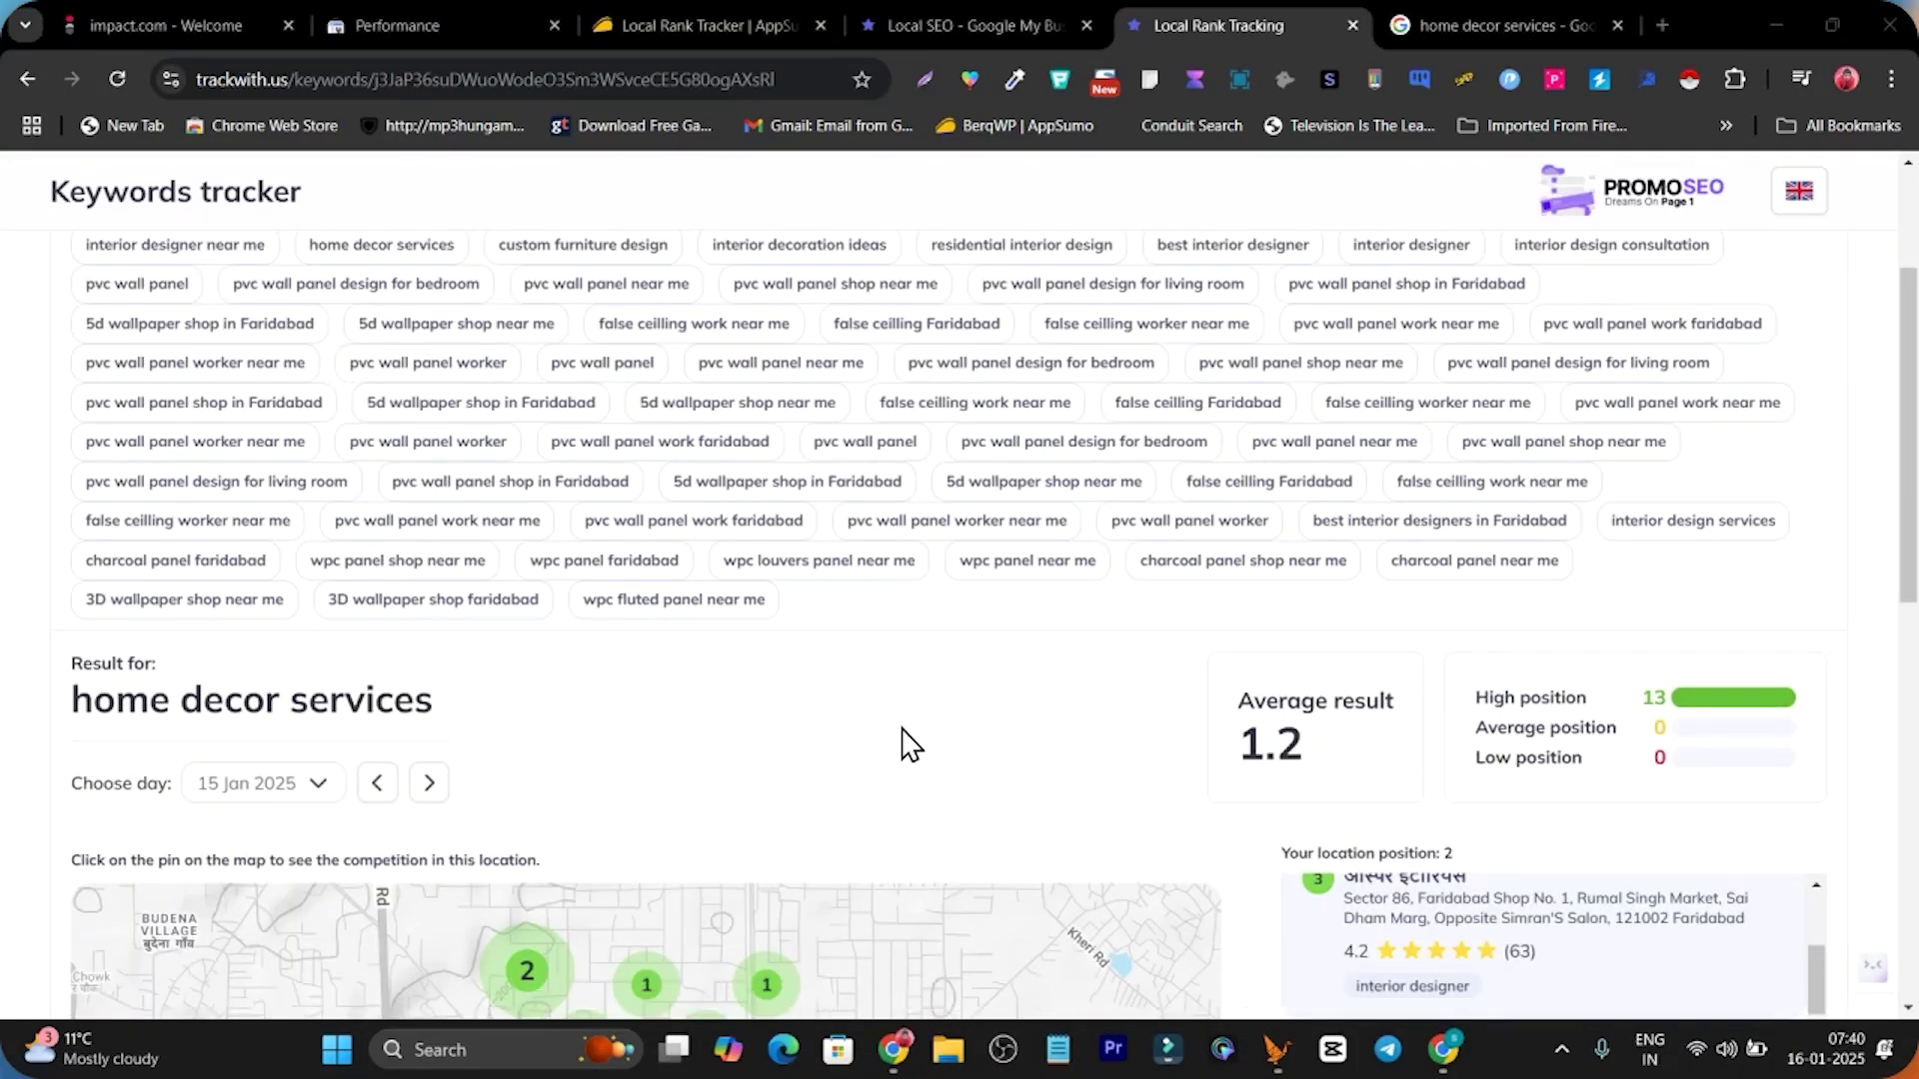
{"action": "scroll", "coordinate": [902, 745], "scroll_direction": "down", "scroll_amount": 3}
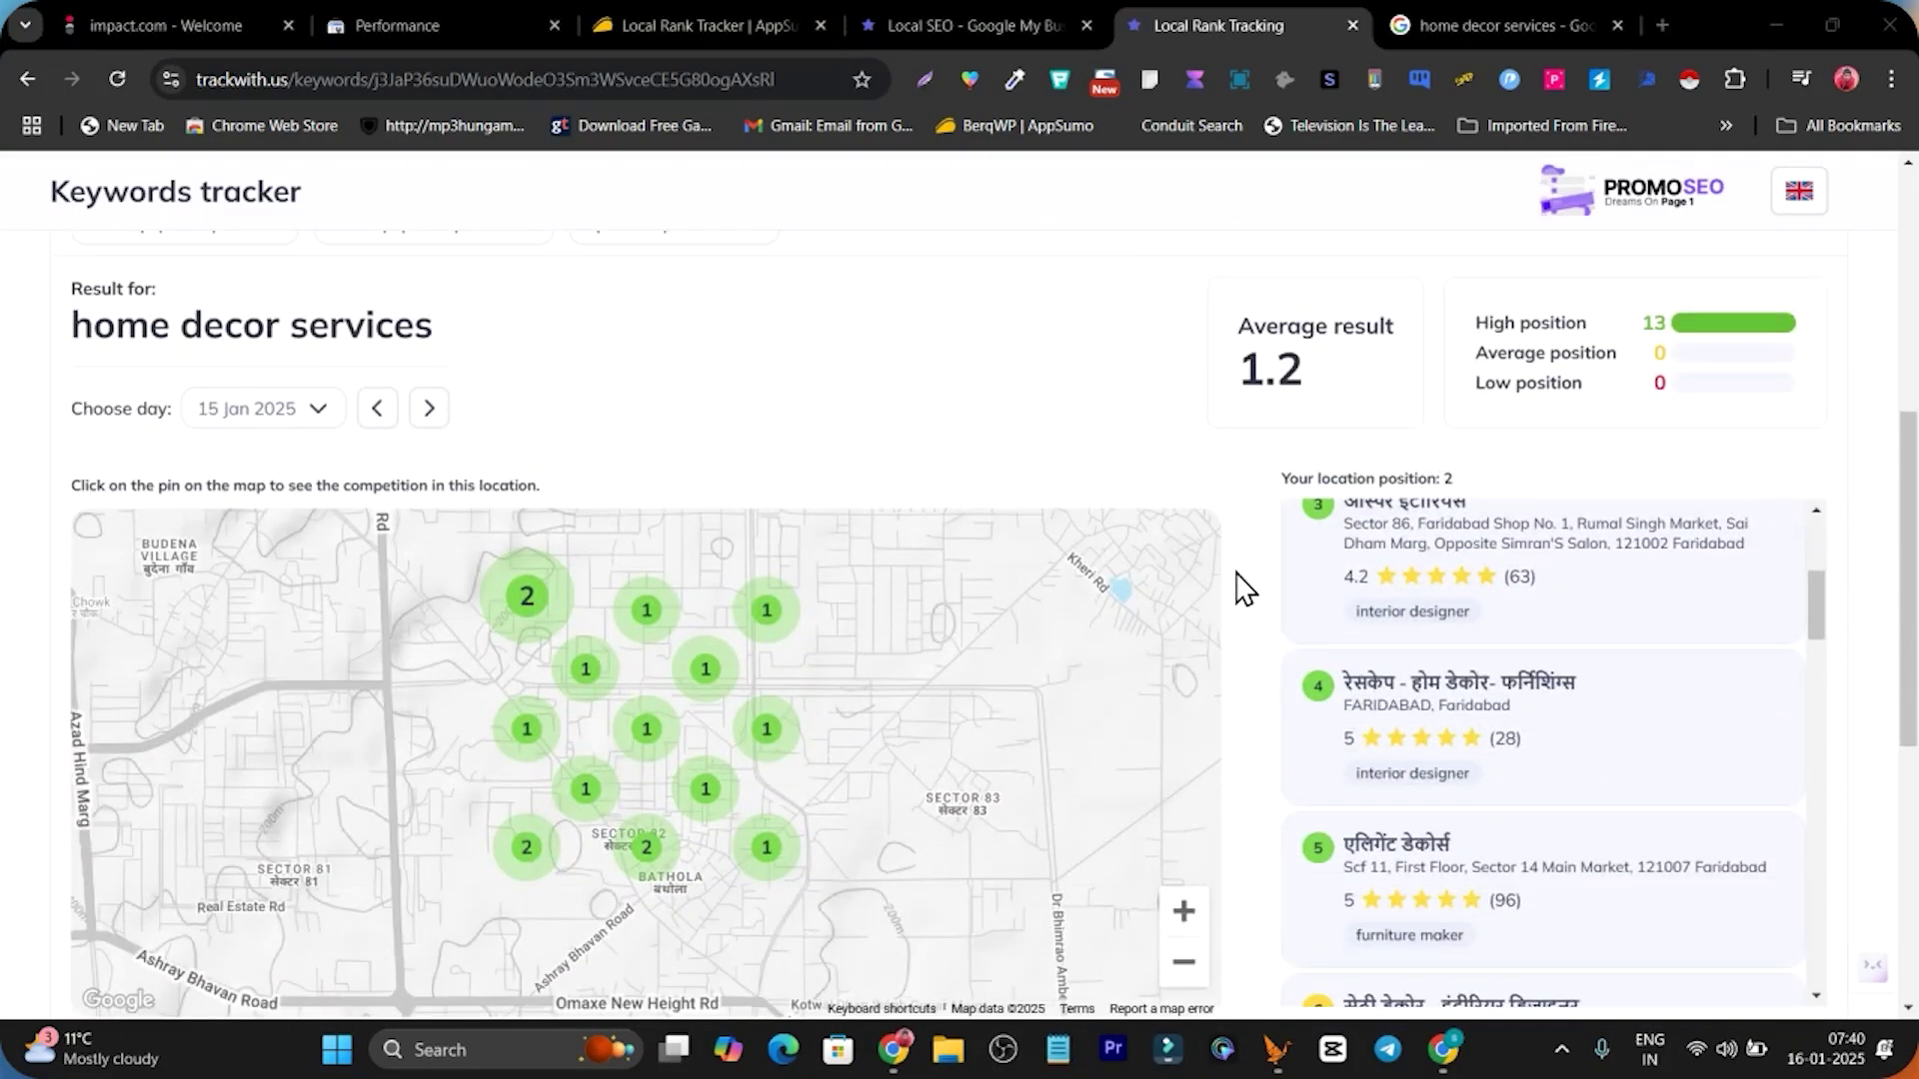
{"action": "scroll", "coordinate": [1239, 587], "scroll_direction": "up", "scroll_amount": 4}
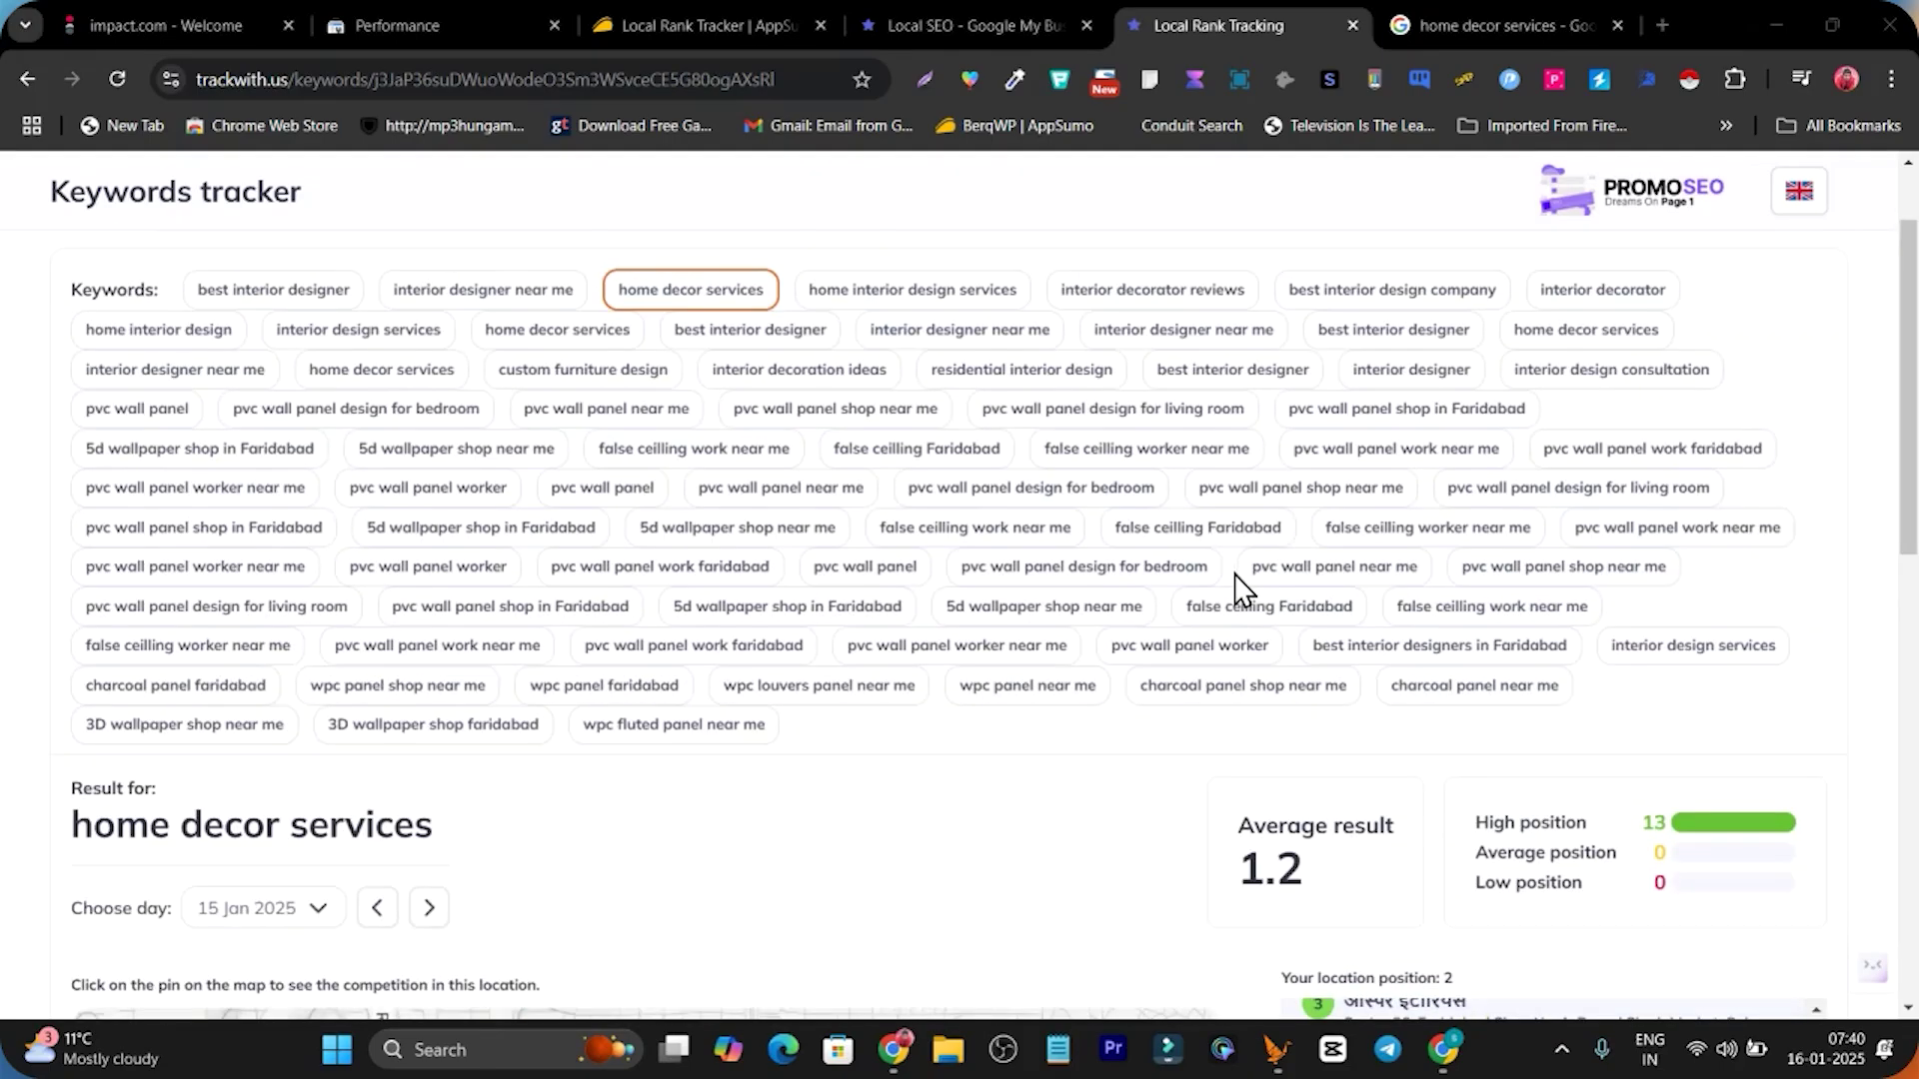
{"action": "scroll", "coordinate": [1169, 495], "scroll_direction": "down", "scroll_amount": 4}
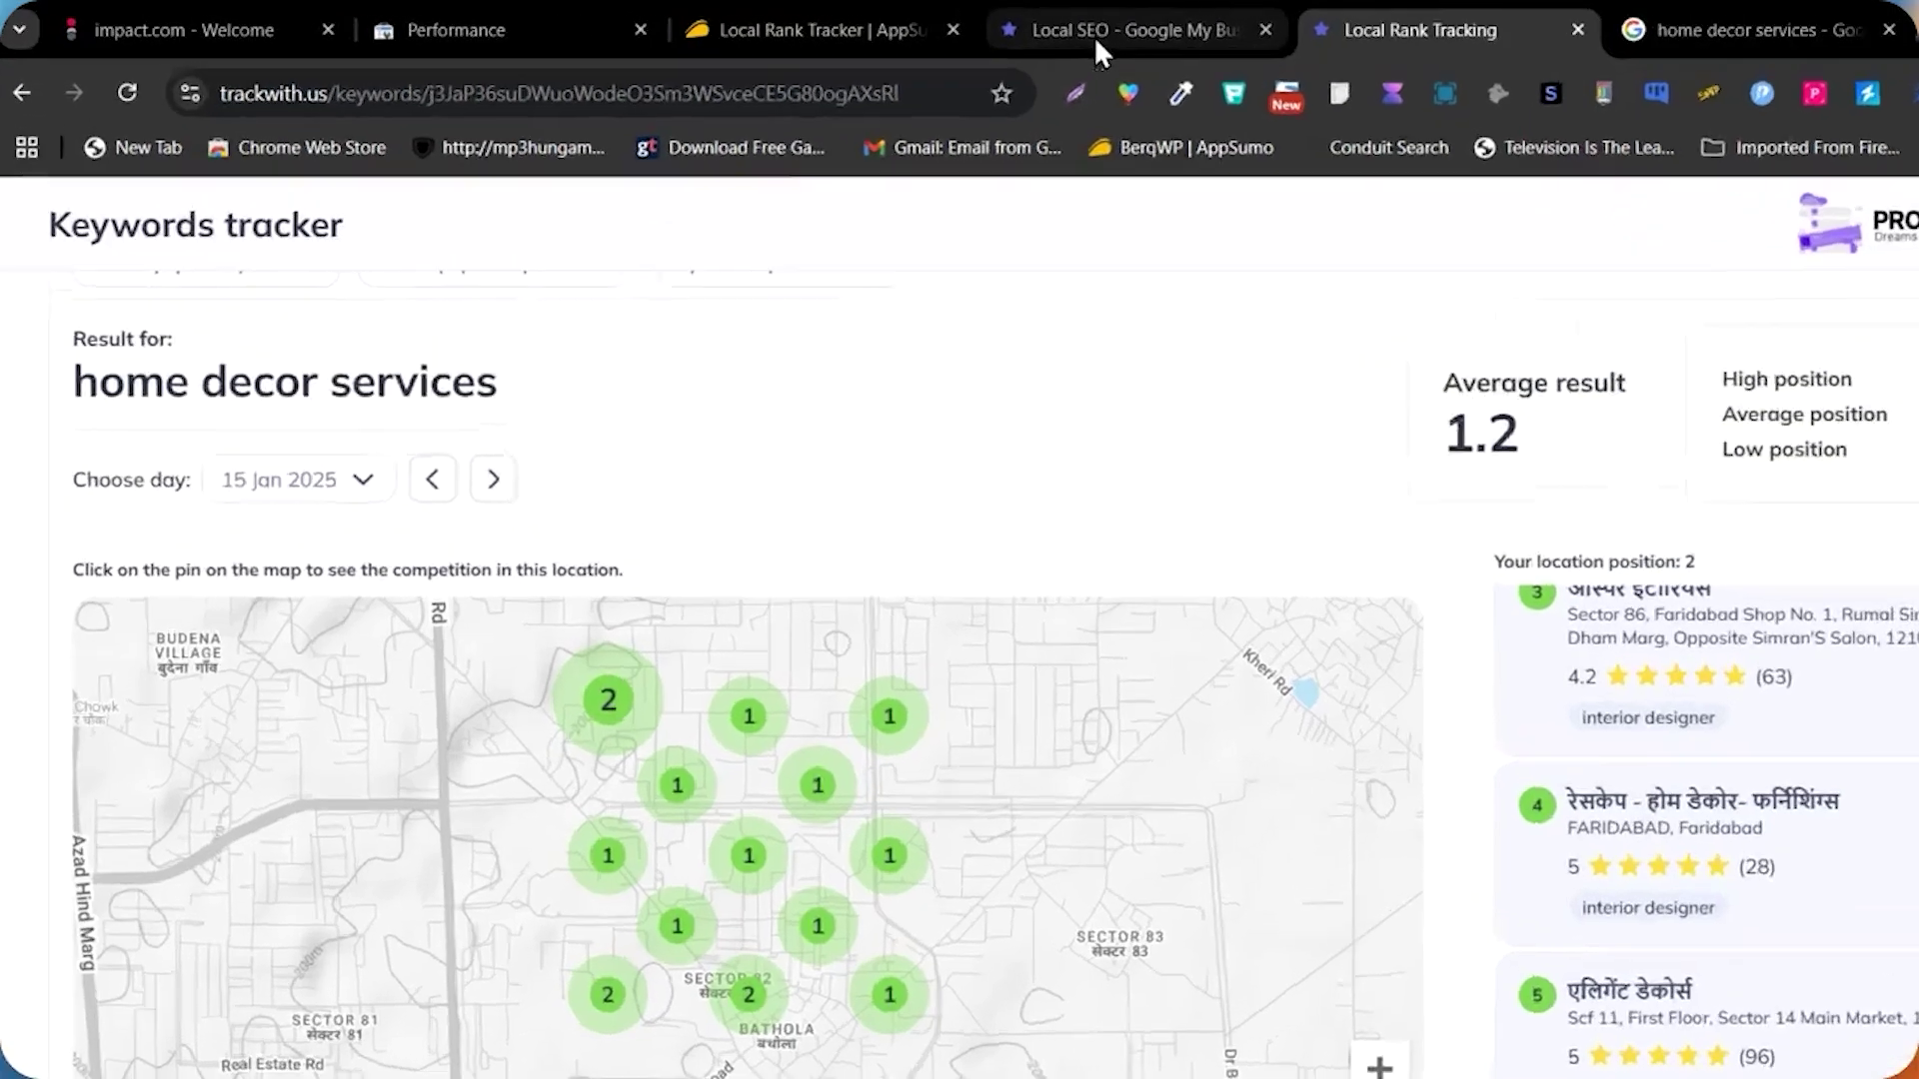
Check the Local SEO dashboard's Statistics page, and select the web address of the shared Keywords tracker report.
{"action": "left_click", "coordinate": [934, 27]}
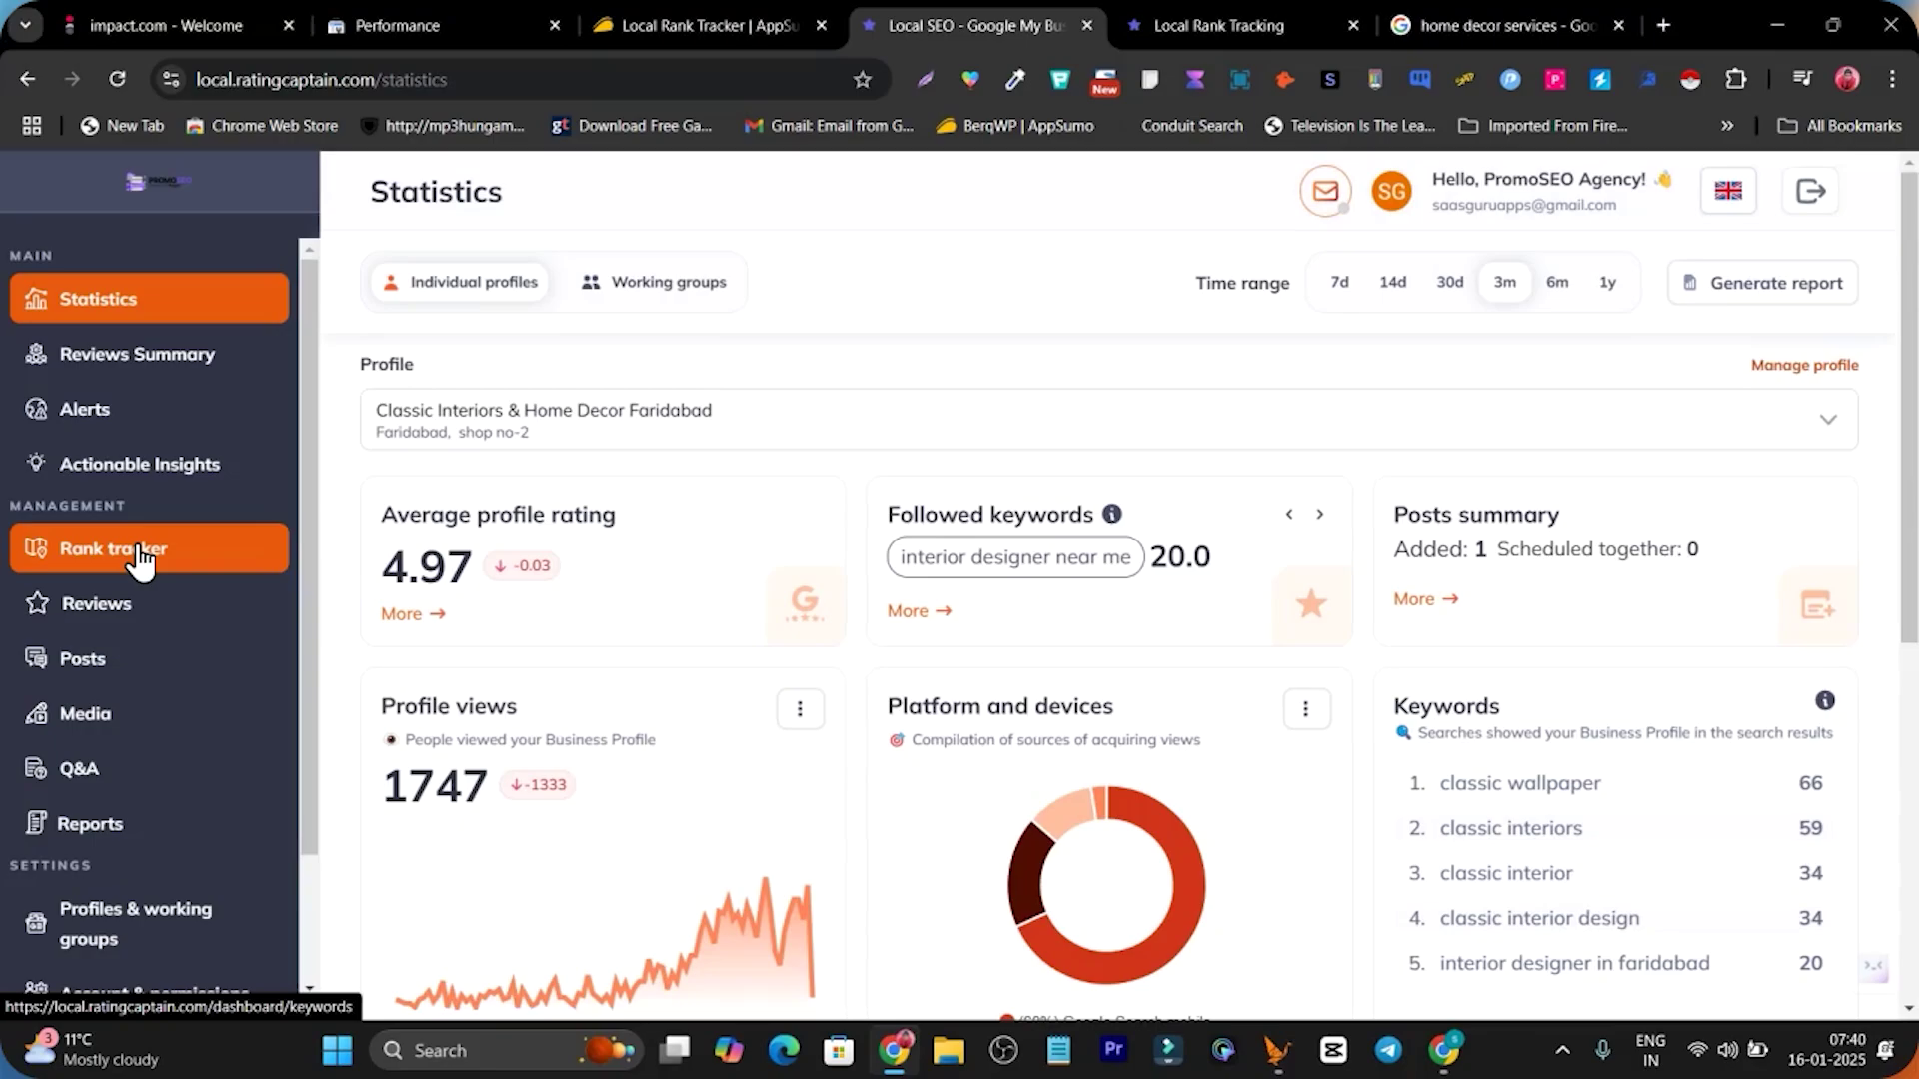
{"action": "left_click", "coordinate": [1227, 20]}
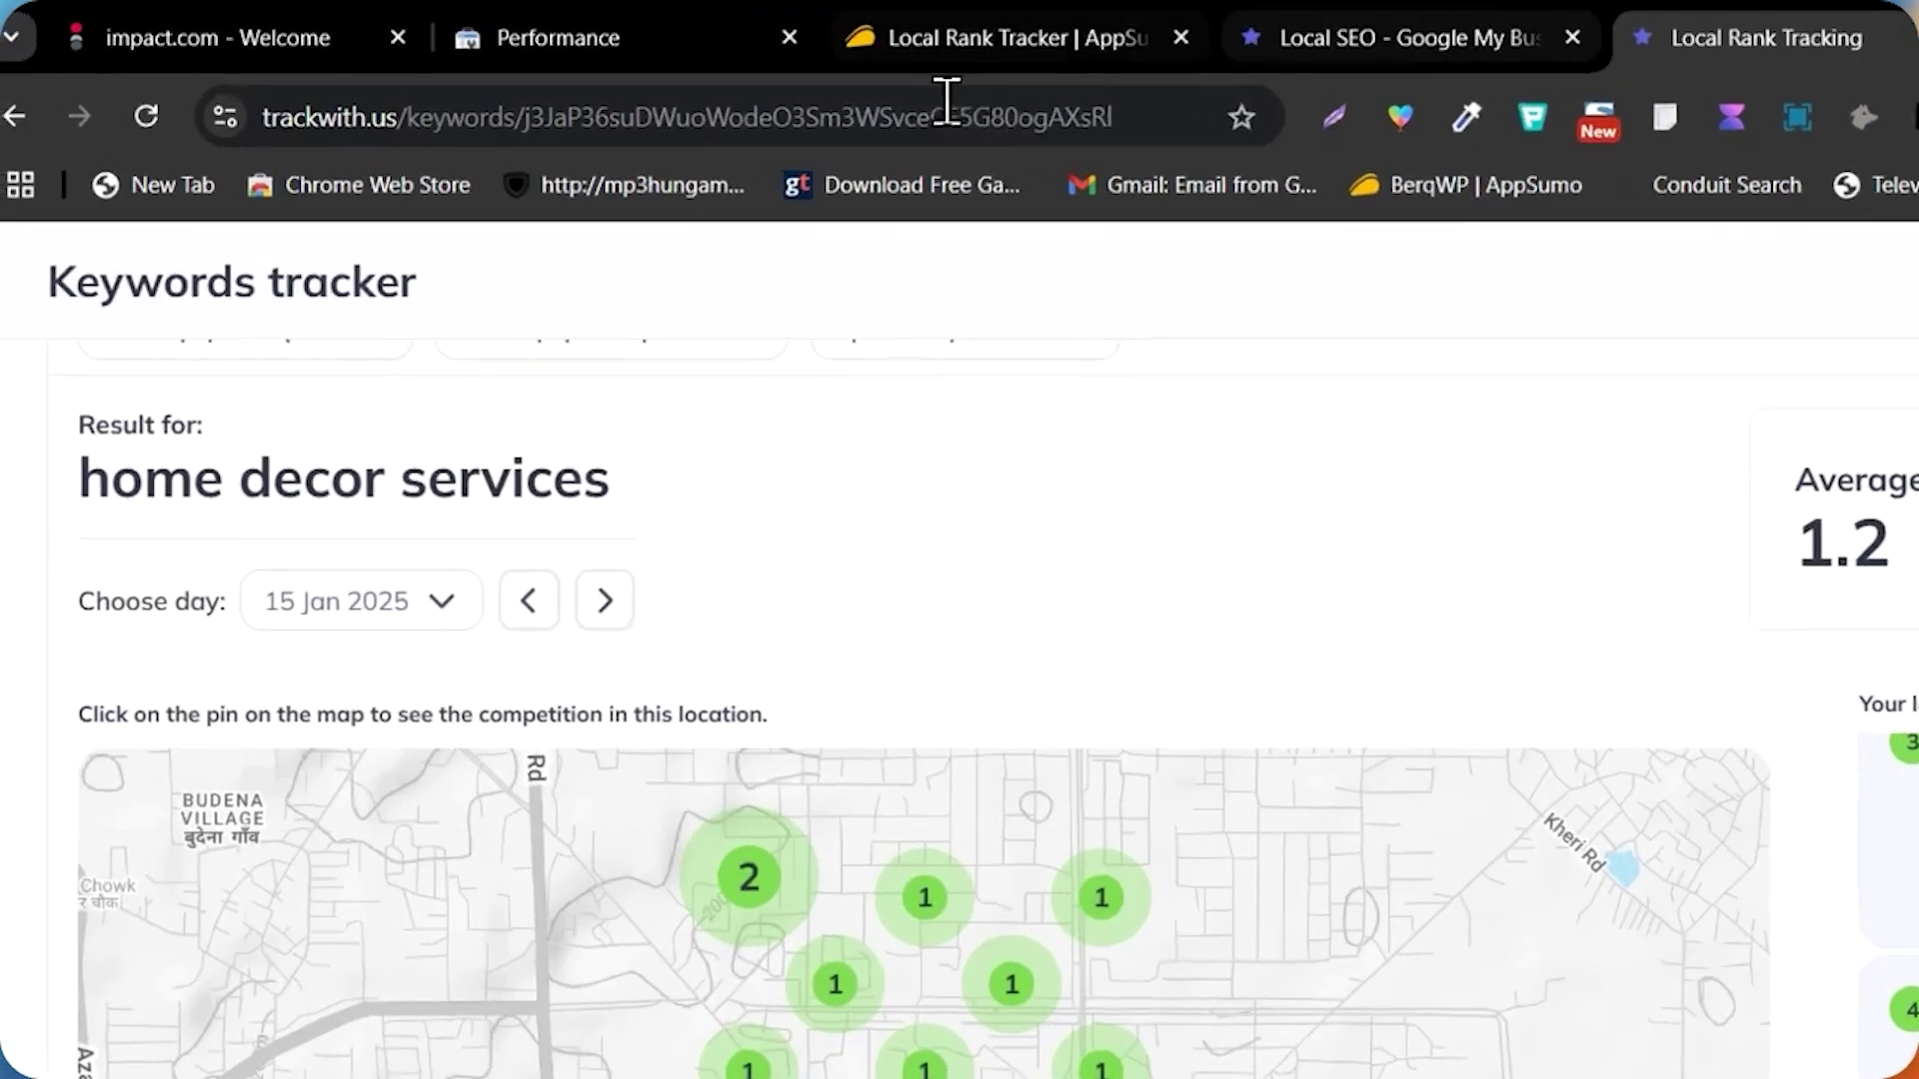
{"action": "left_click", "coordinate": [570, 80]}
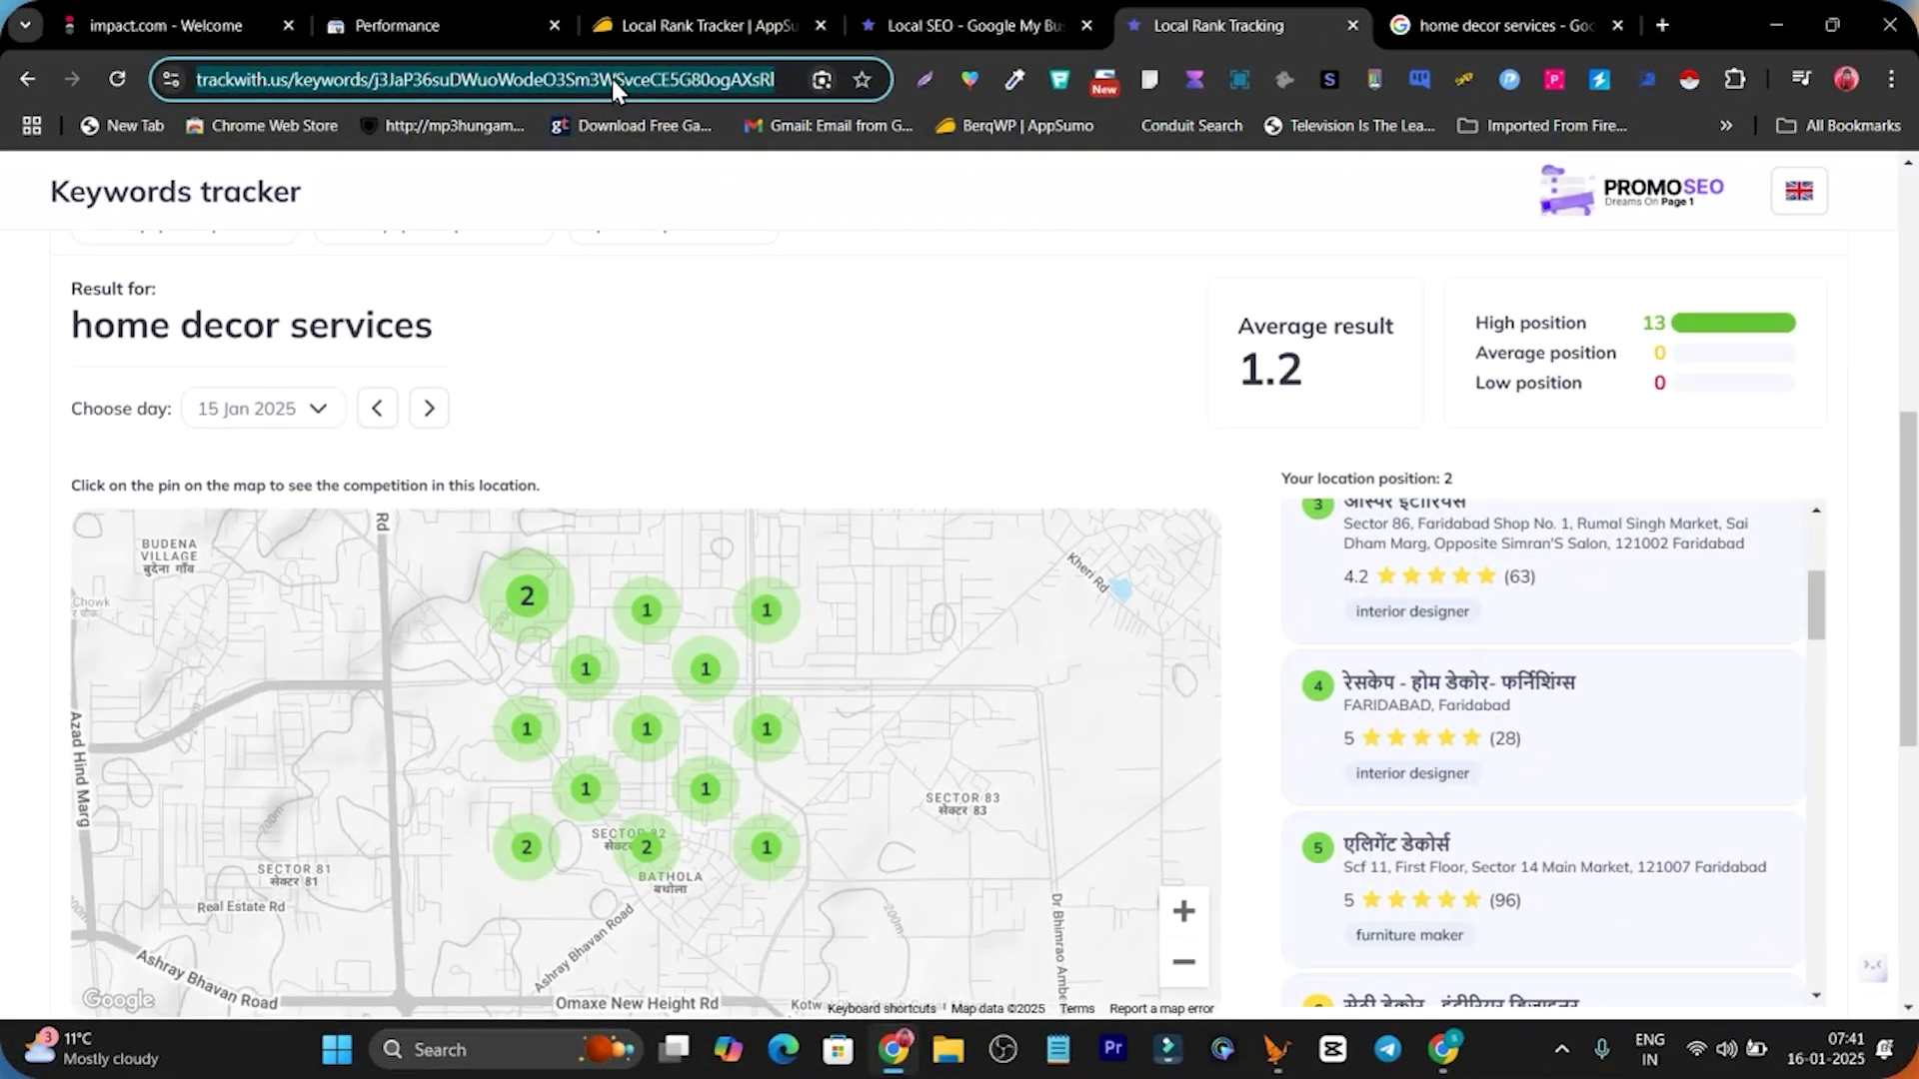
{"action": "left_click", "coordinate": [612, 80]}
Examine the competitor list and the 30-day average position chart for "home decor services".
{"action": "scroll", "coordinate": [1249, 410], "scroll_direction": "down", "scroll_amount": 4}
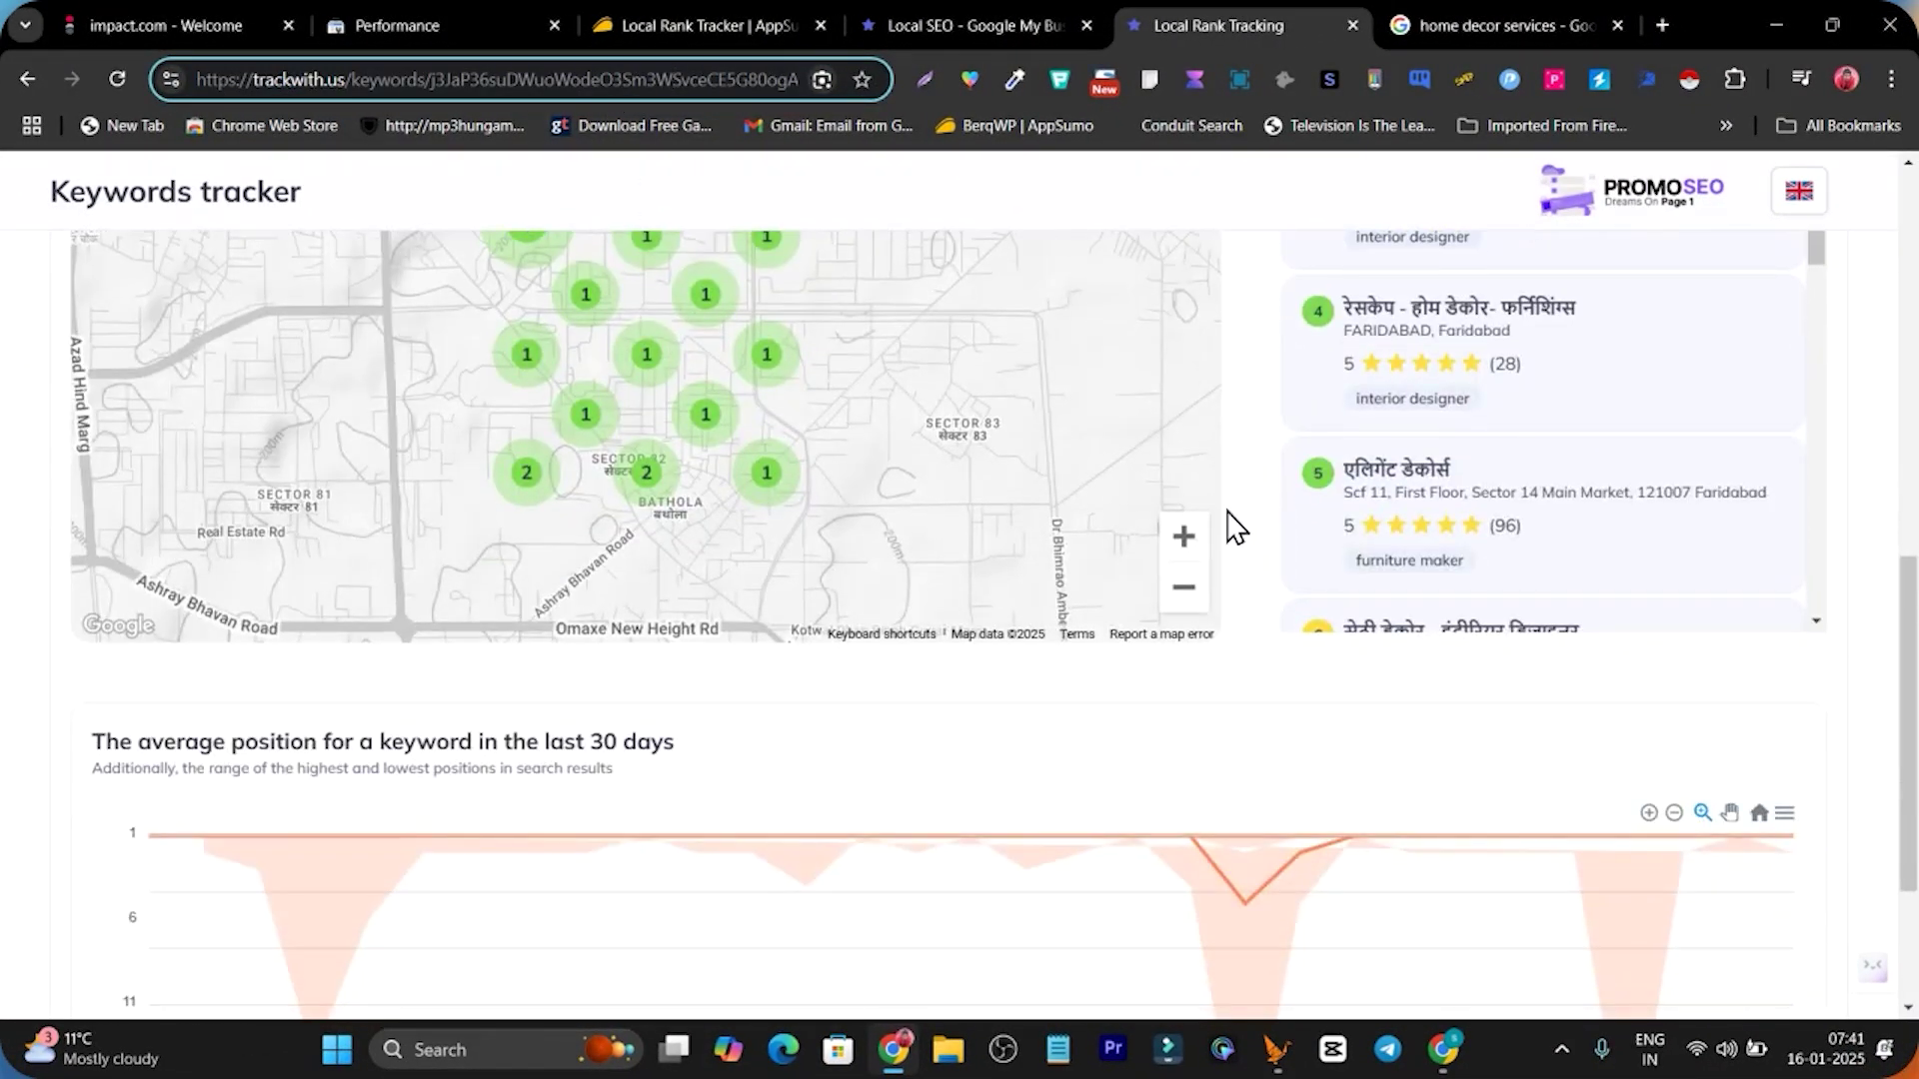
{"action": "scroll", "coordinate": [1236, 526], "scroll_direction": "down", "scroll_amount": 3}
{"action": "scroll", "coordinate": [1236, 557], "scroll_direction": "up", "scroll_amount": 10}
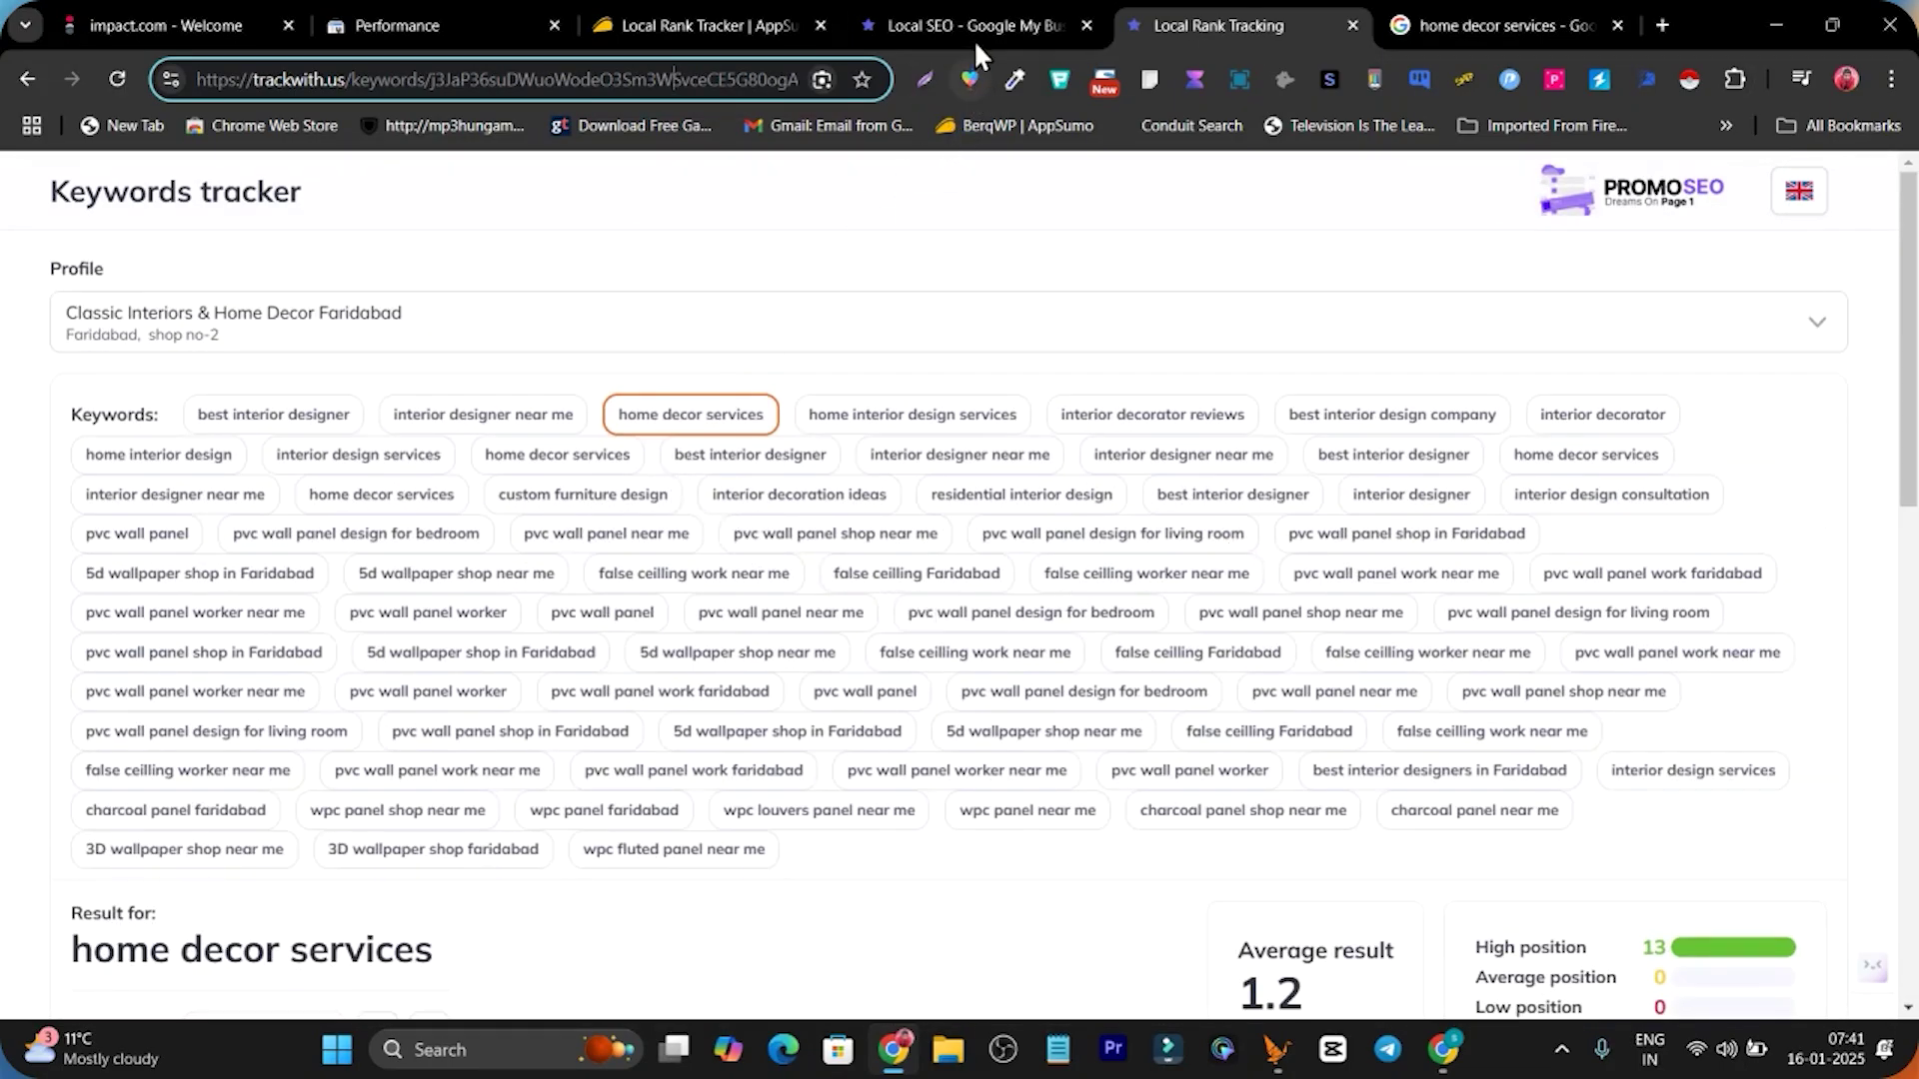
View the Posts and Reports sections of the Local SEO dashboard for the Classic Interiors profile, and reopen Statistics.
{"action": "left_click", "coordinate": [959, 26]}
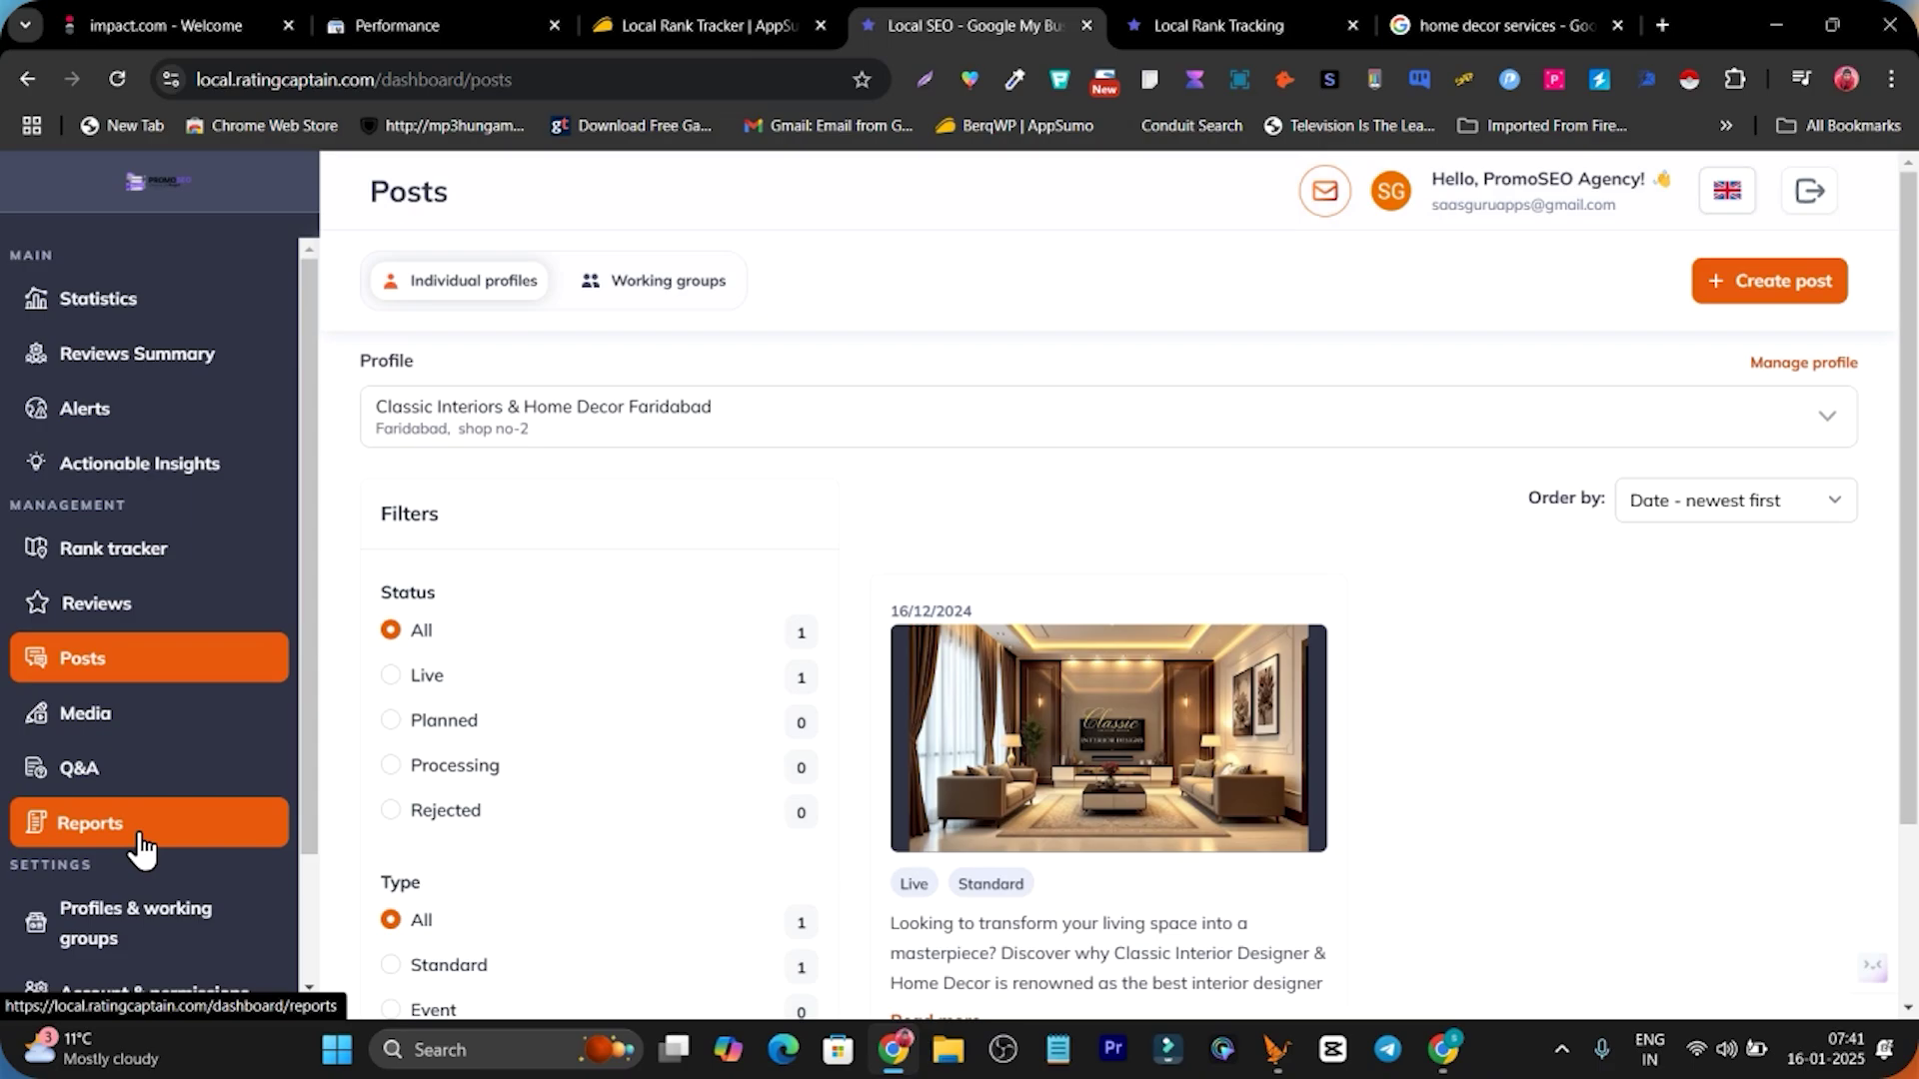
{"action": "left_click", "coordinate": [140, 835]}
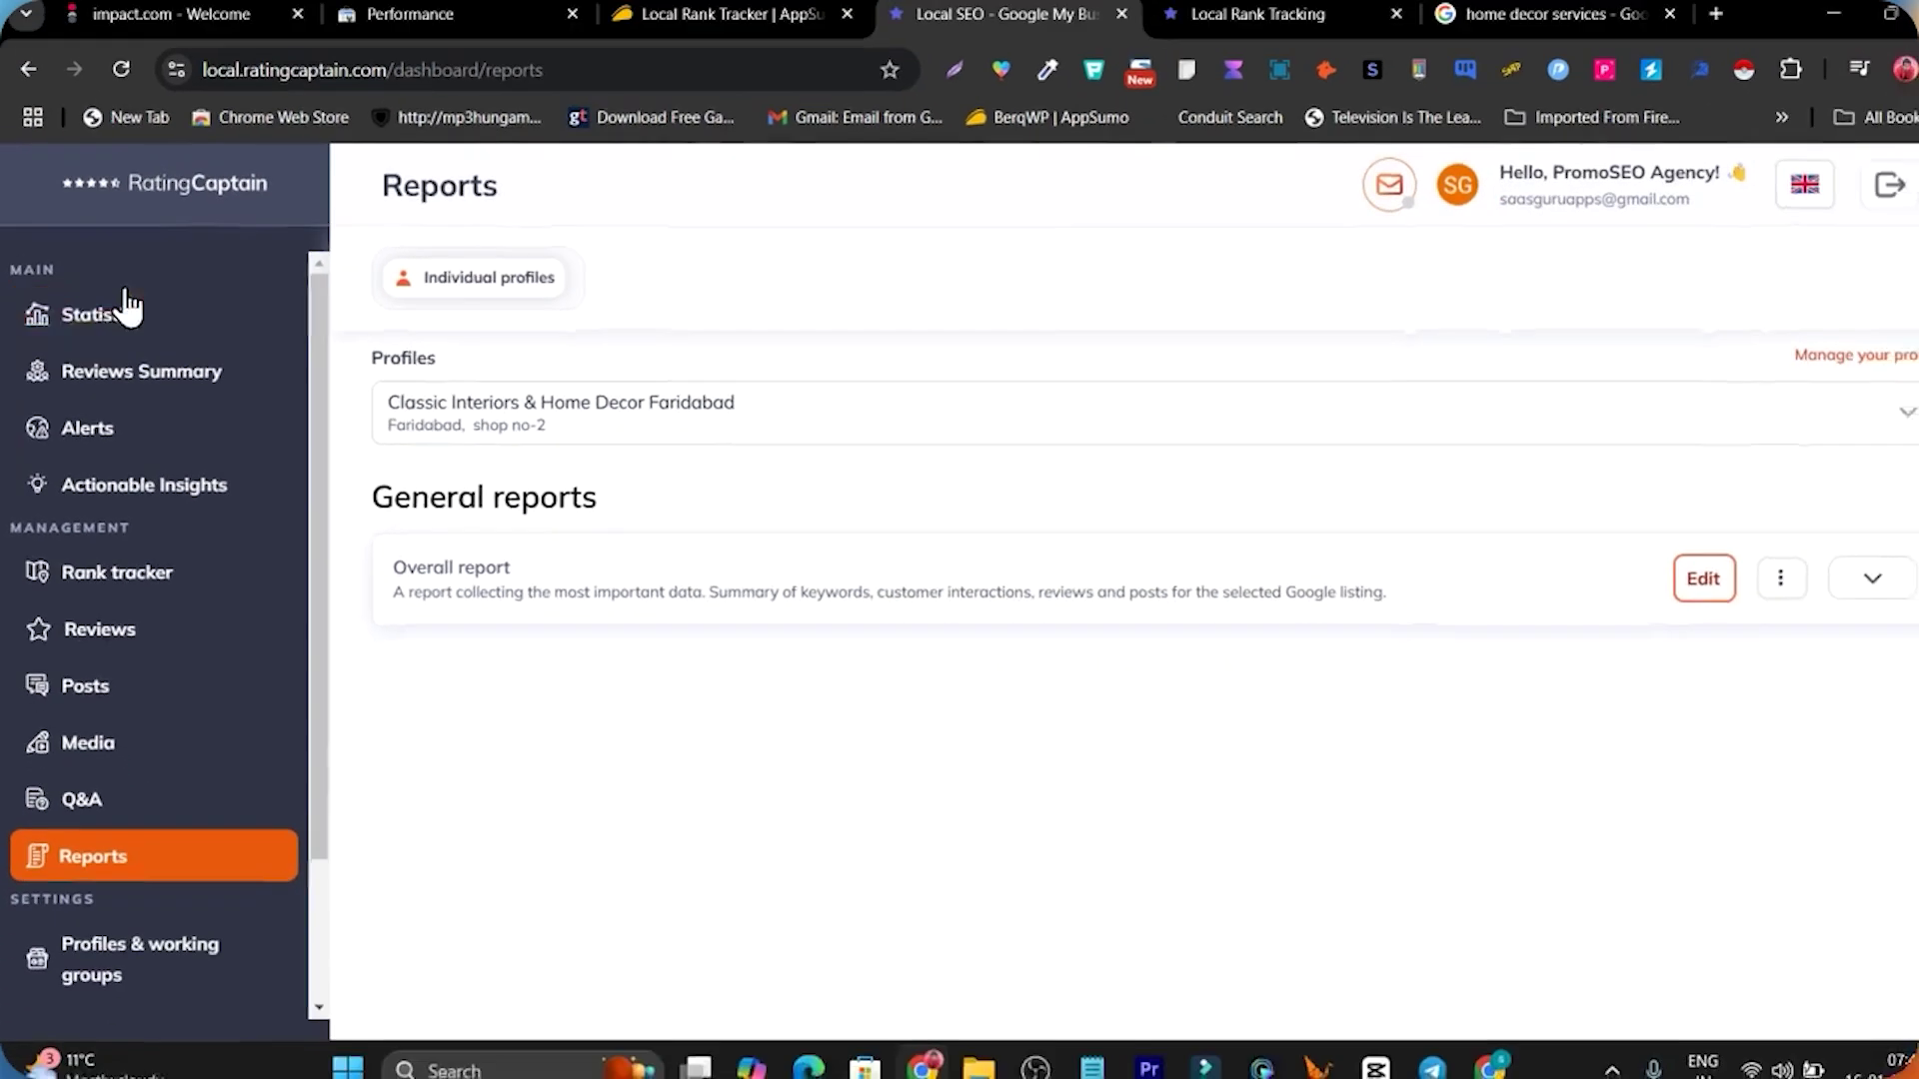
{"action": "left_click", "coordinate": [180, 96]}
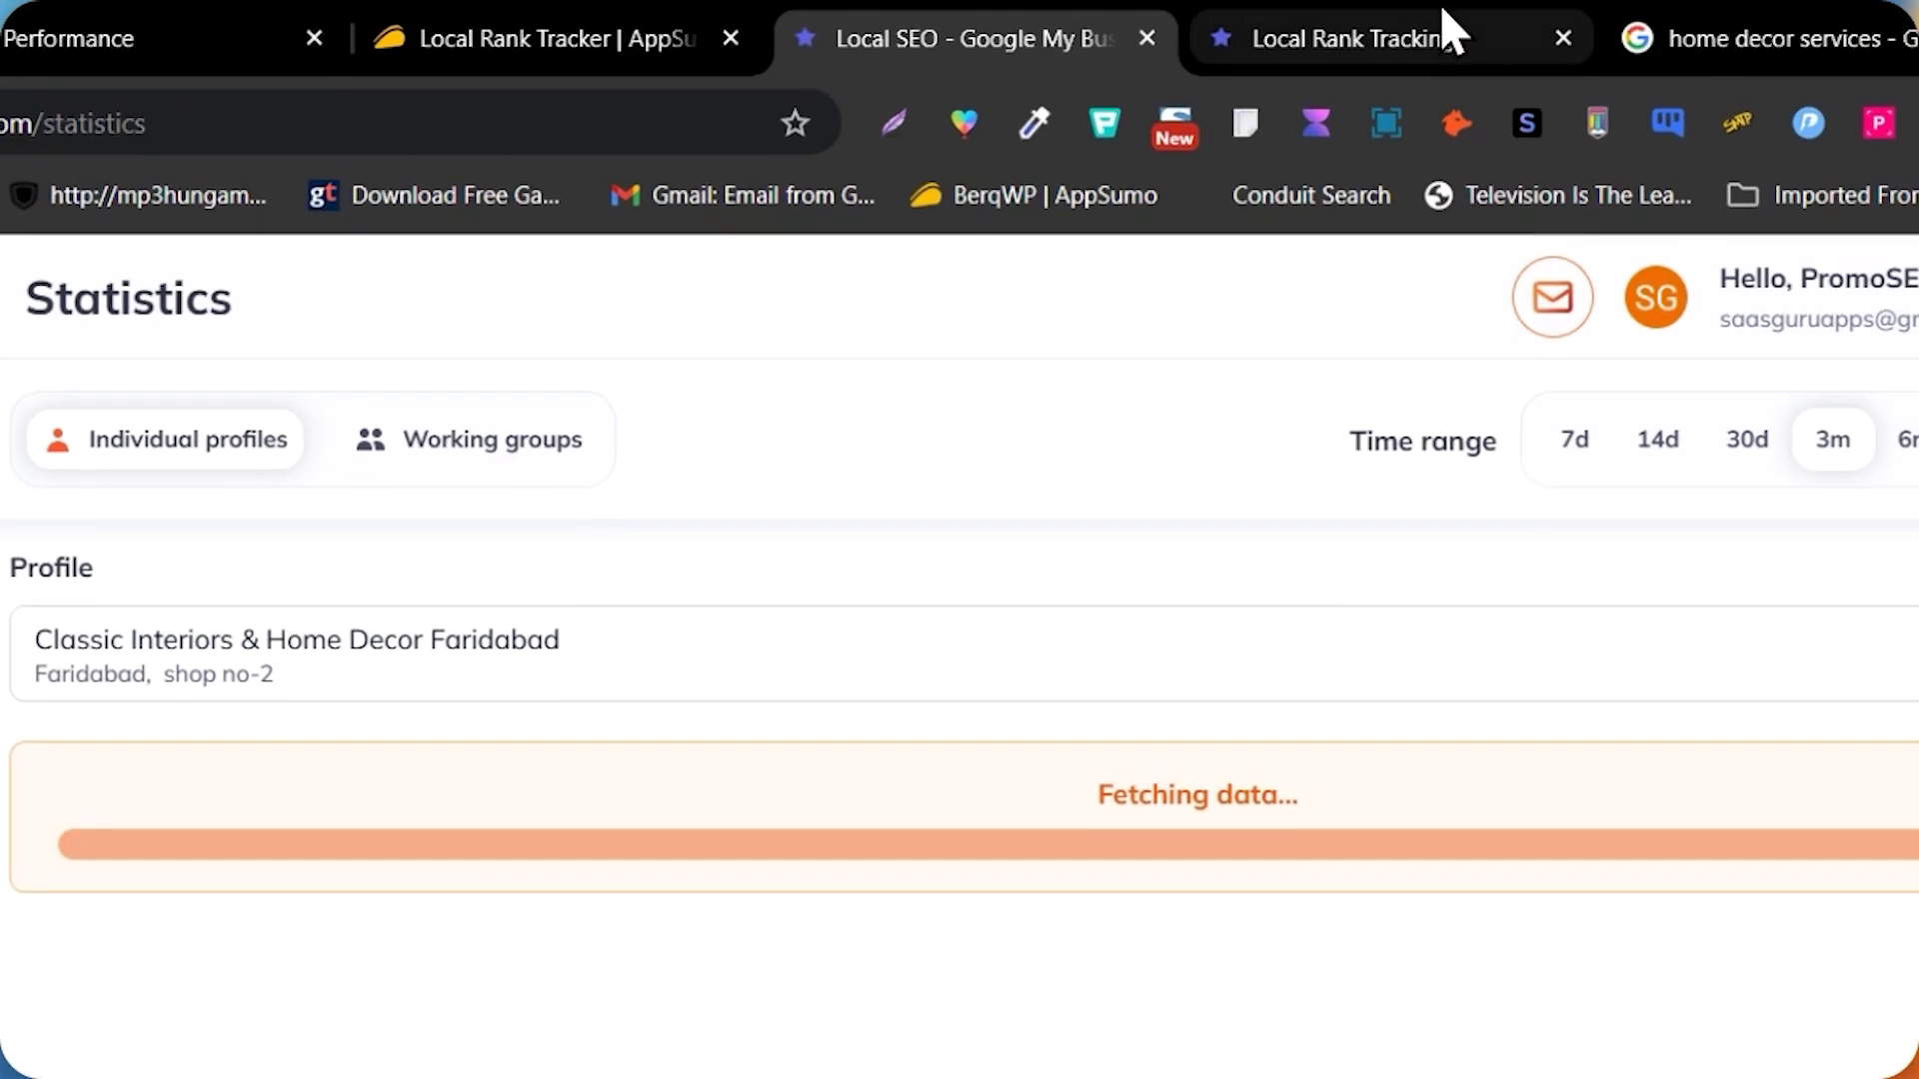
Go through the shared Keywords tracker report again, from the keyword list down to the 30-day position chart.
{"action": "left_click", "coordinate": [1405, 28]}
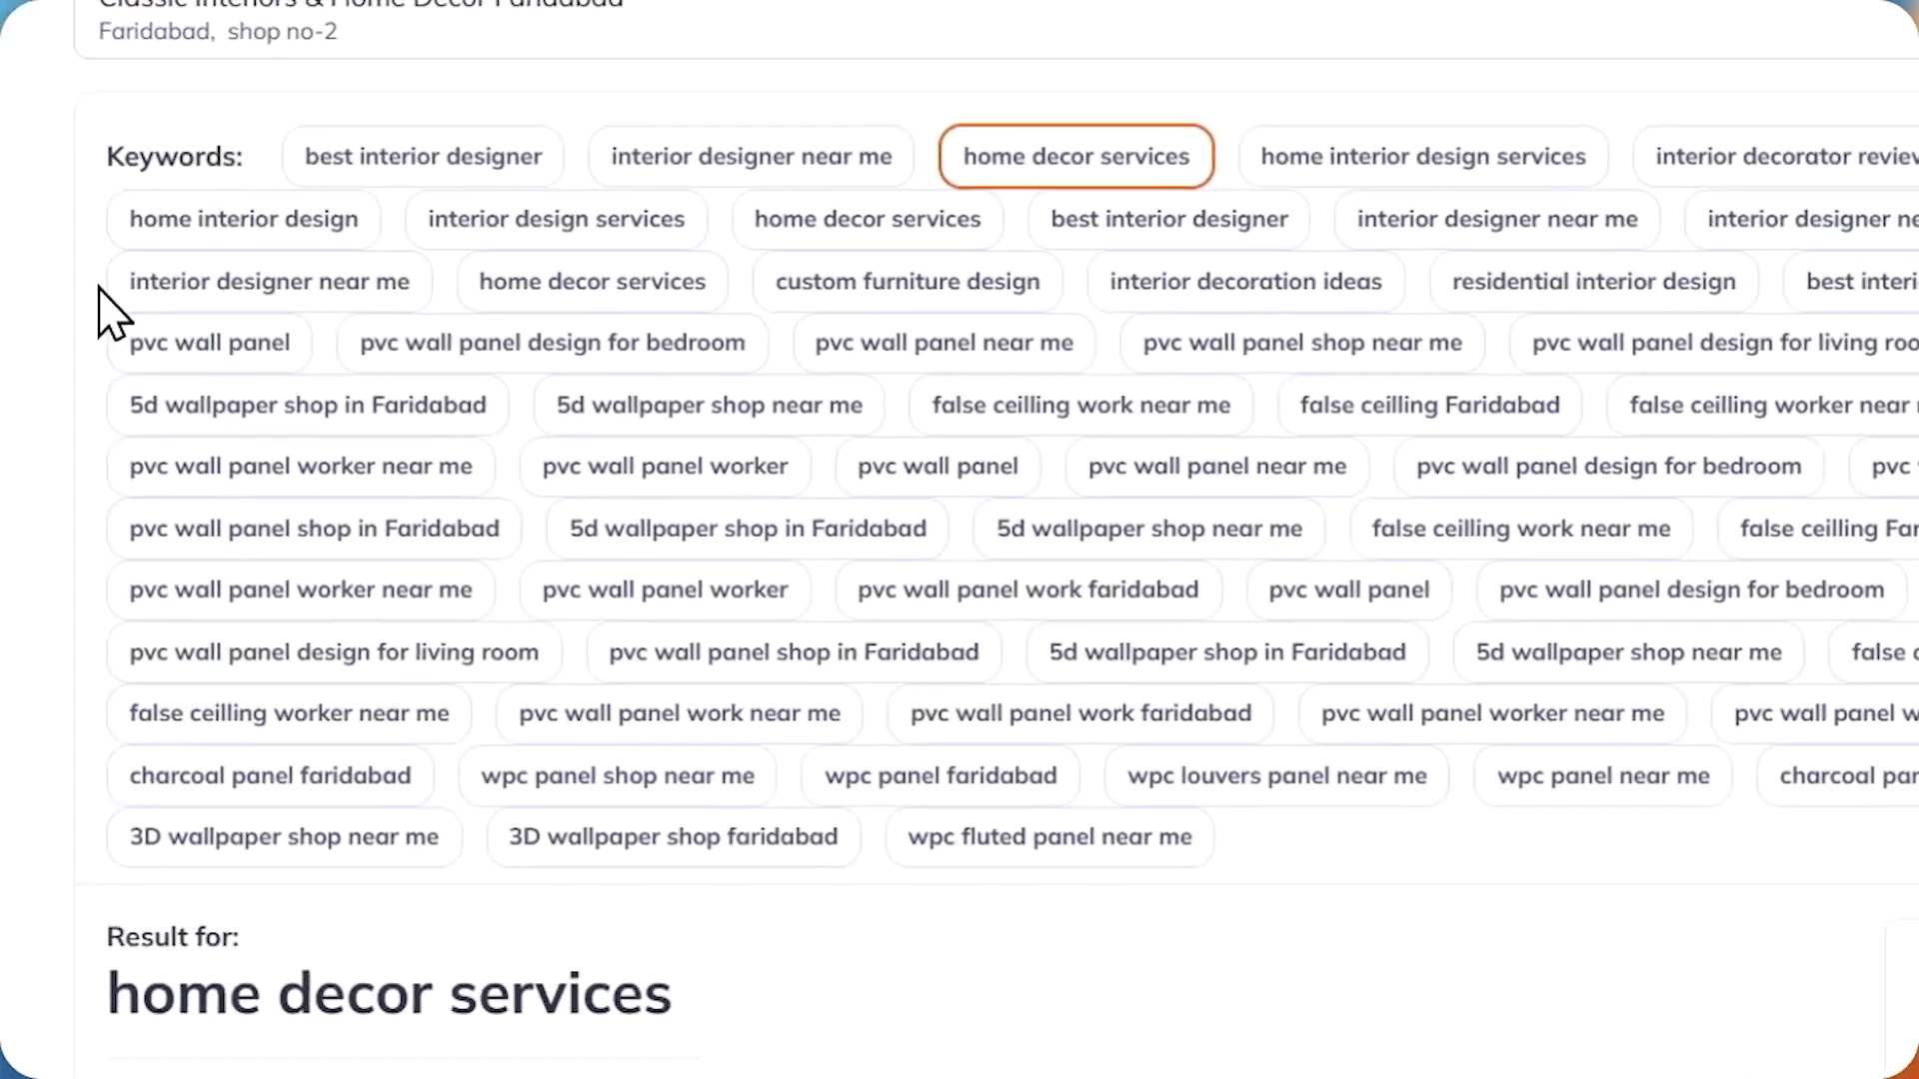
{"action": "scroll", "coordinate": [115, 309], "scroll_direction": "down", "scroll_amount": 2}
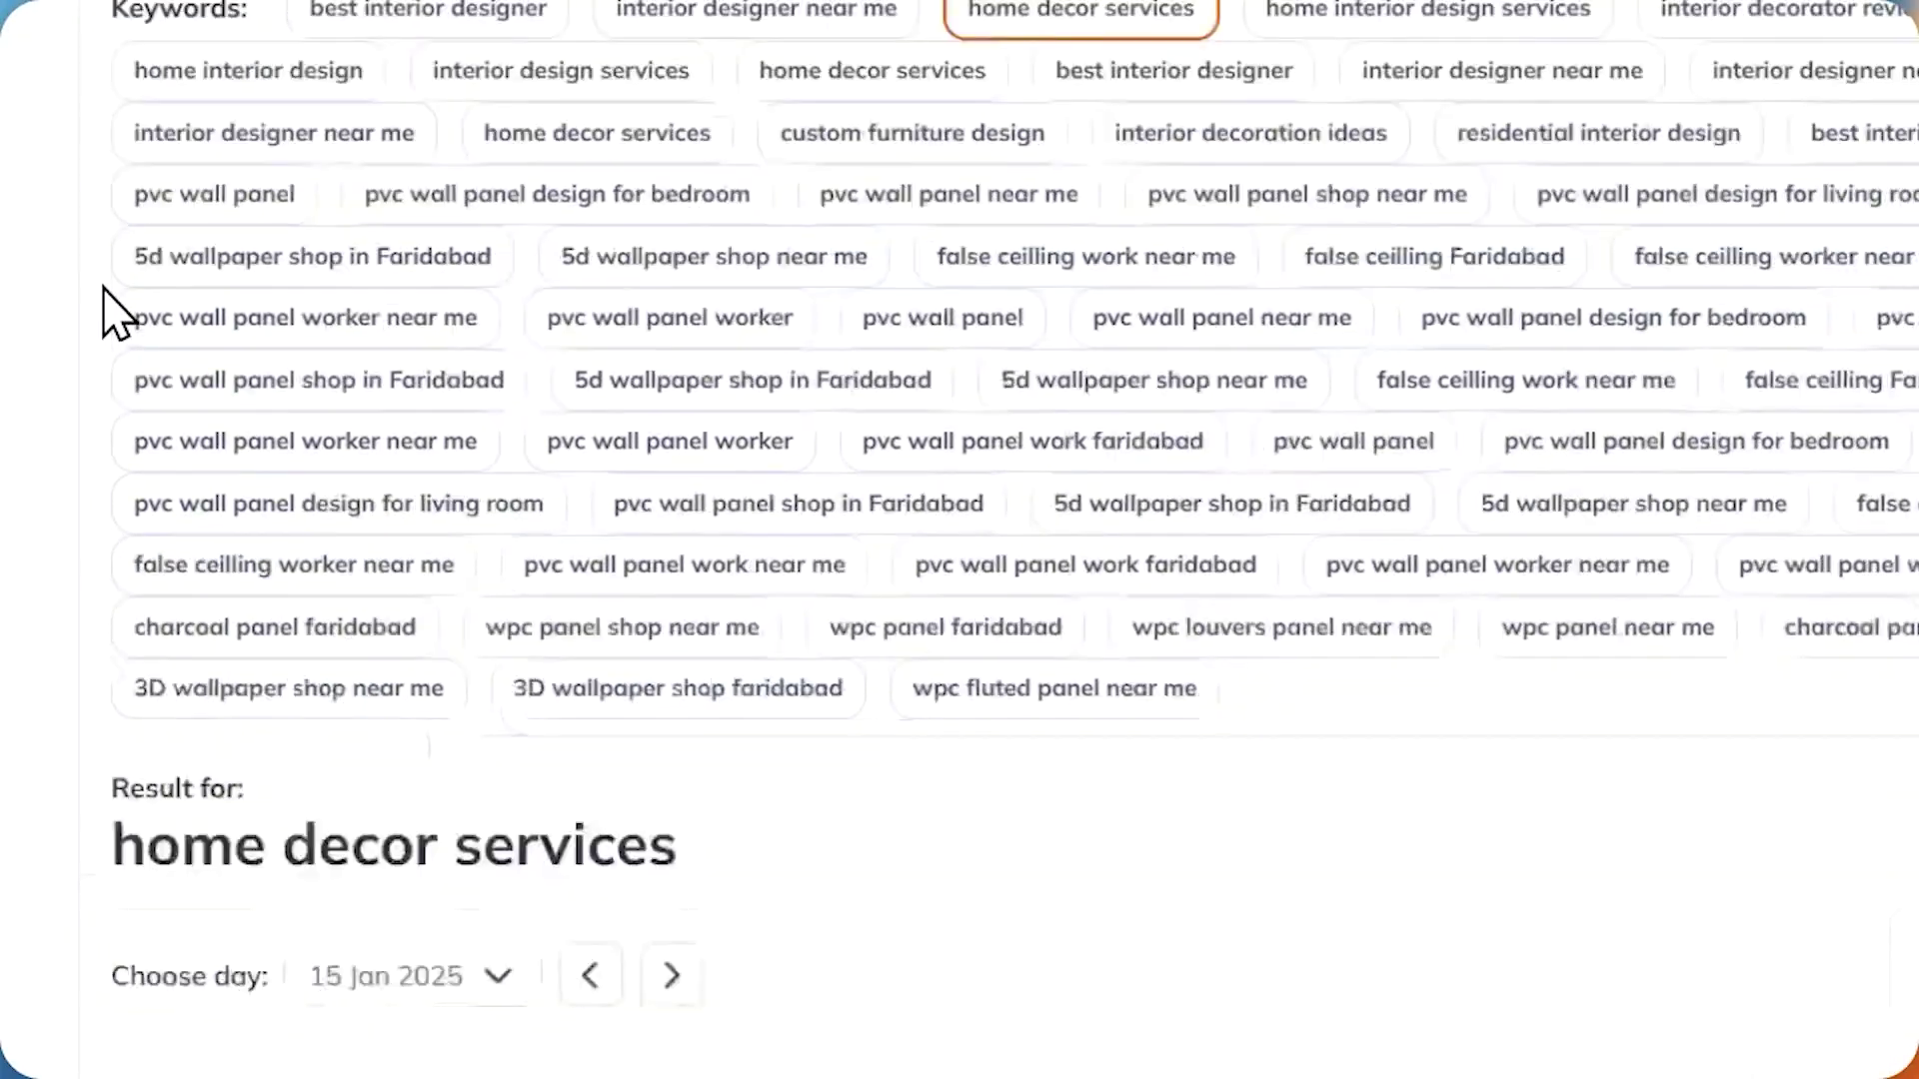
{"action": "scroll", "coordinate": [1714, 560], "scroll_direction": "down", "scroll_amount": 4}
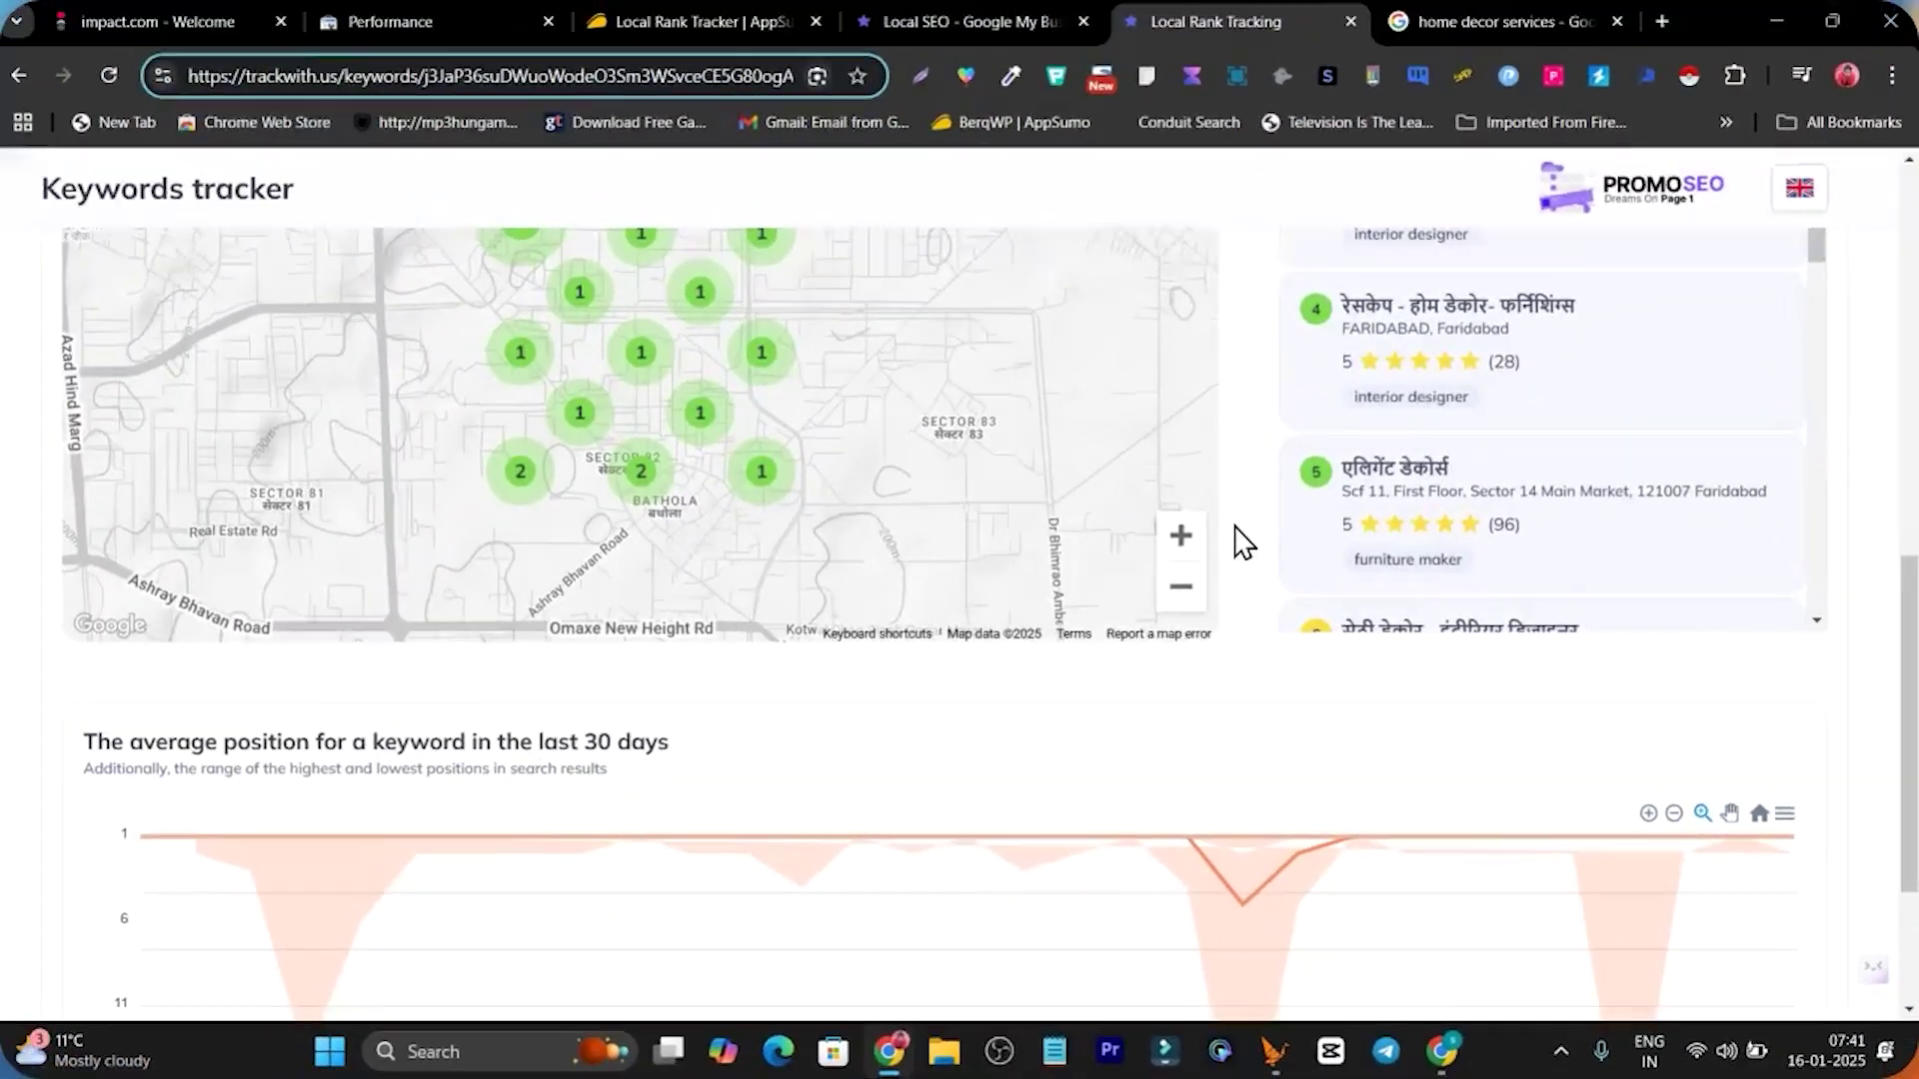
{"action": "scroll", "coordinate": [1244, 540], "scroll_direction": "down", "scroll_amount": 3}
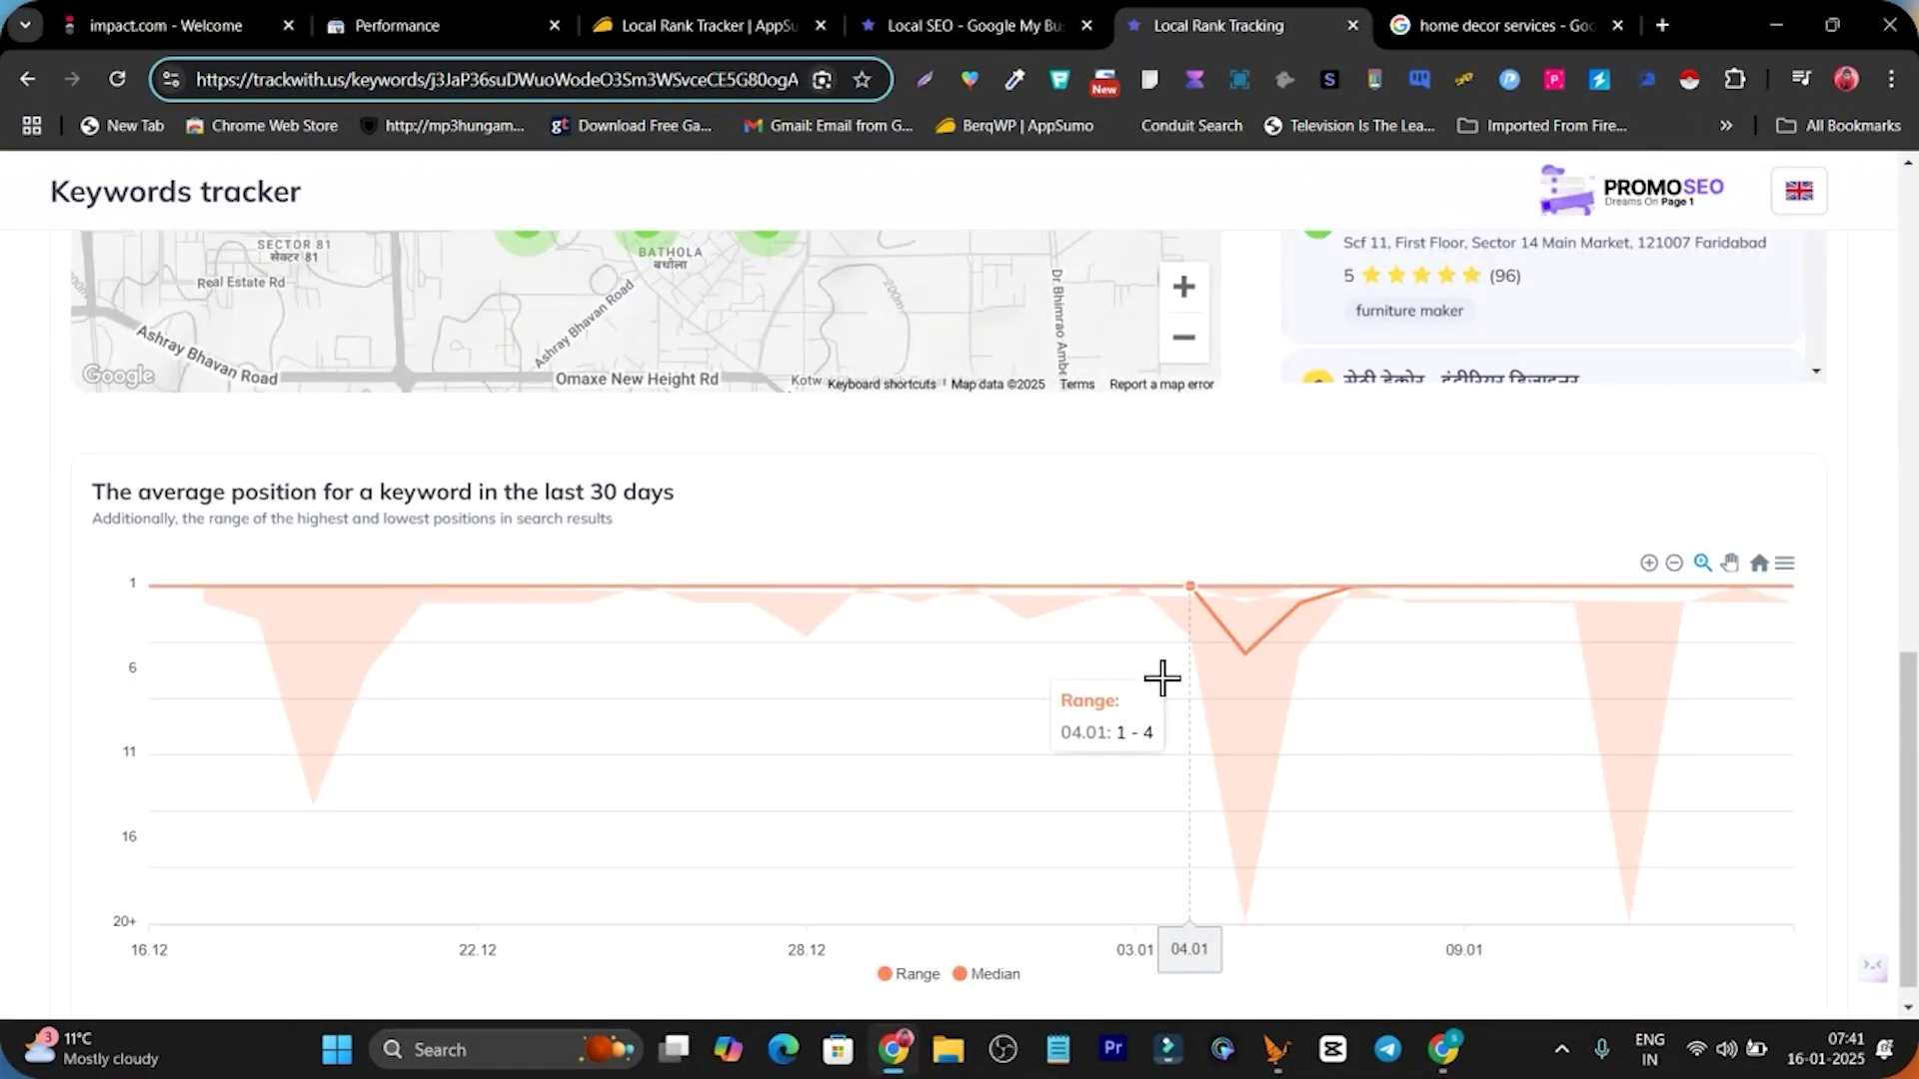
{"action": "scroll", "coordinate": [1165, 675], "scroll_direction": "up", "scroll_amount": 5}
{"action": "scroll", "coordinate": [1216, 609], "scroll_direction": "up", "scroll_amount": 5}
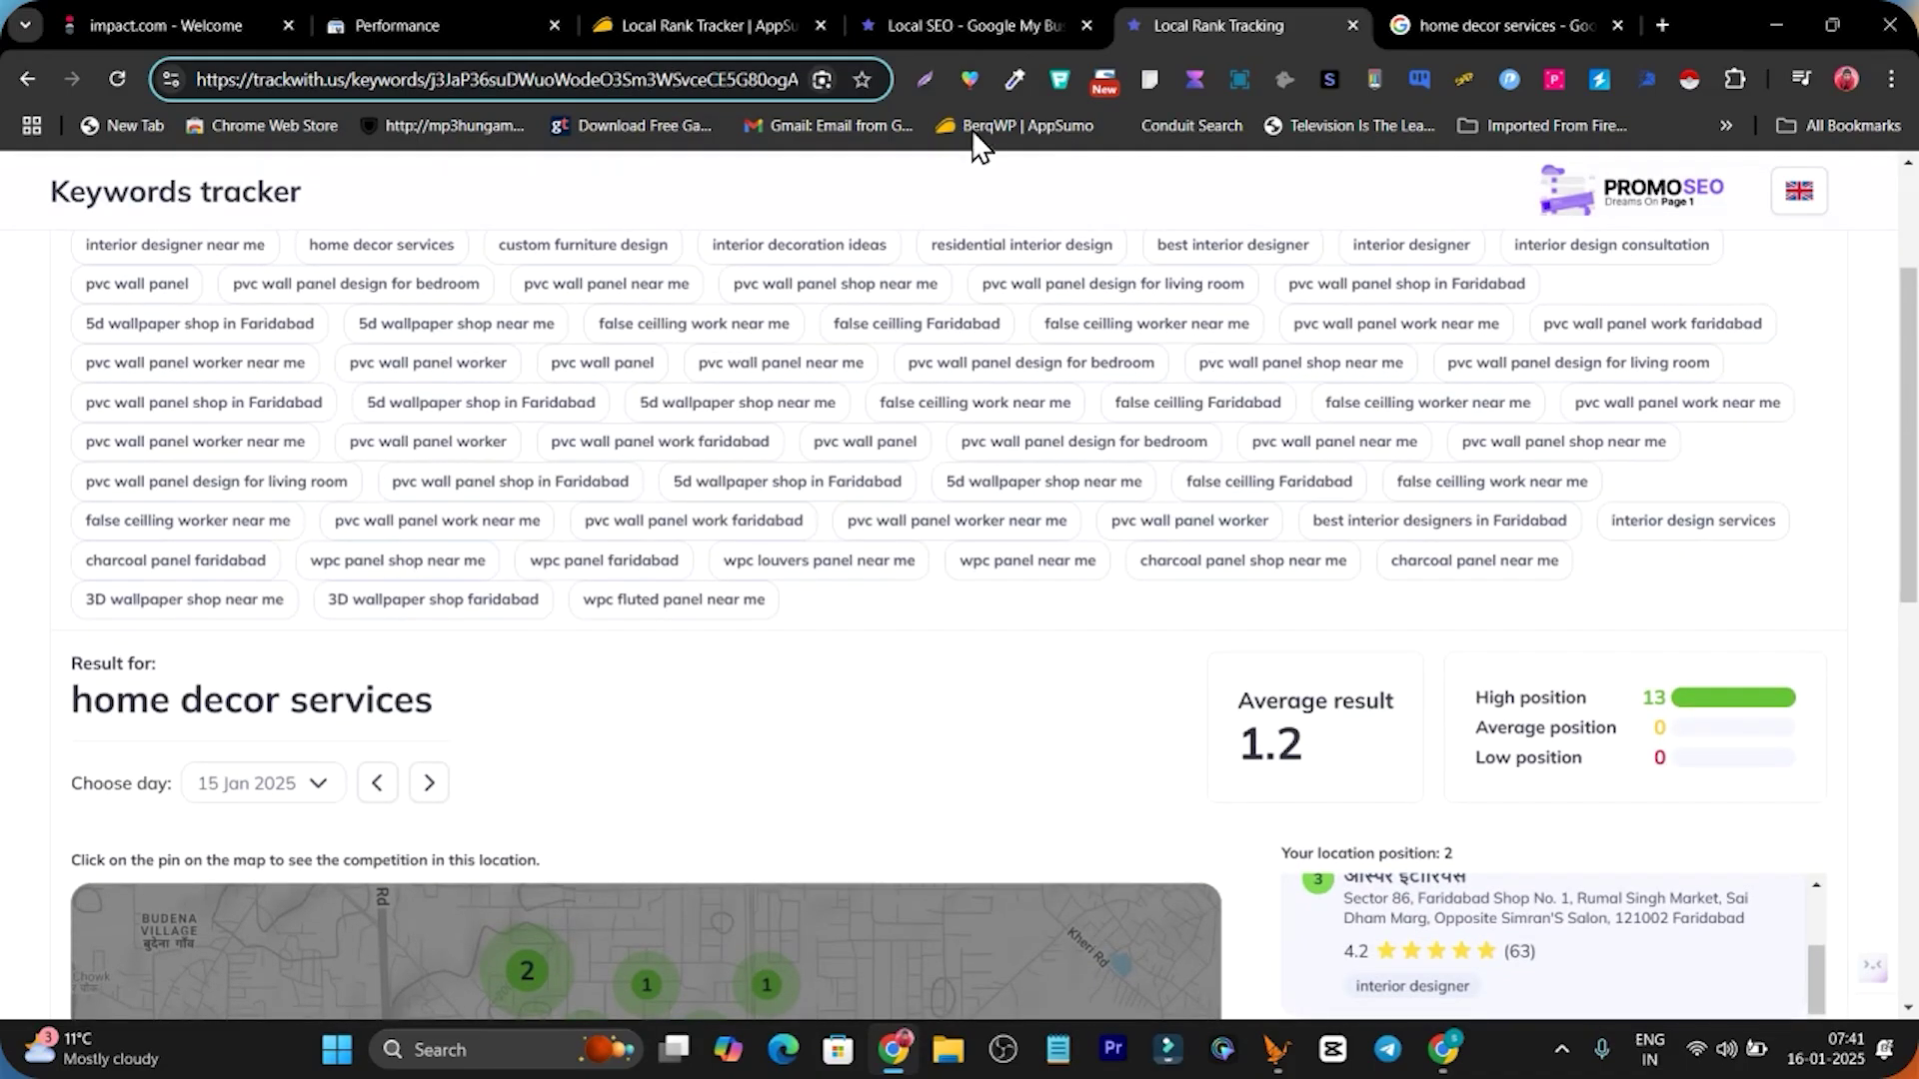
Switch to the AppSumo page for Local Rank Tracker and read its description, At-a-glance and Overview sections.
{"action": "left_click", "coordinate": [968, 12]}
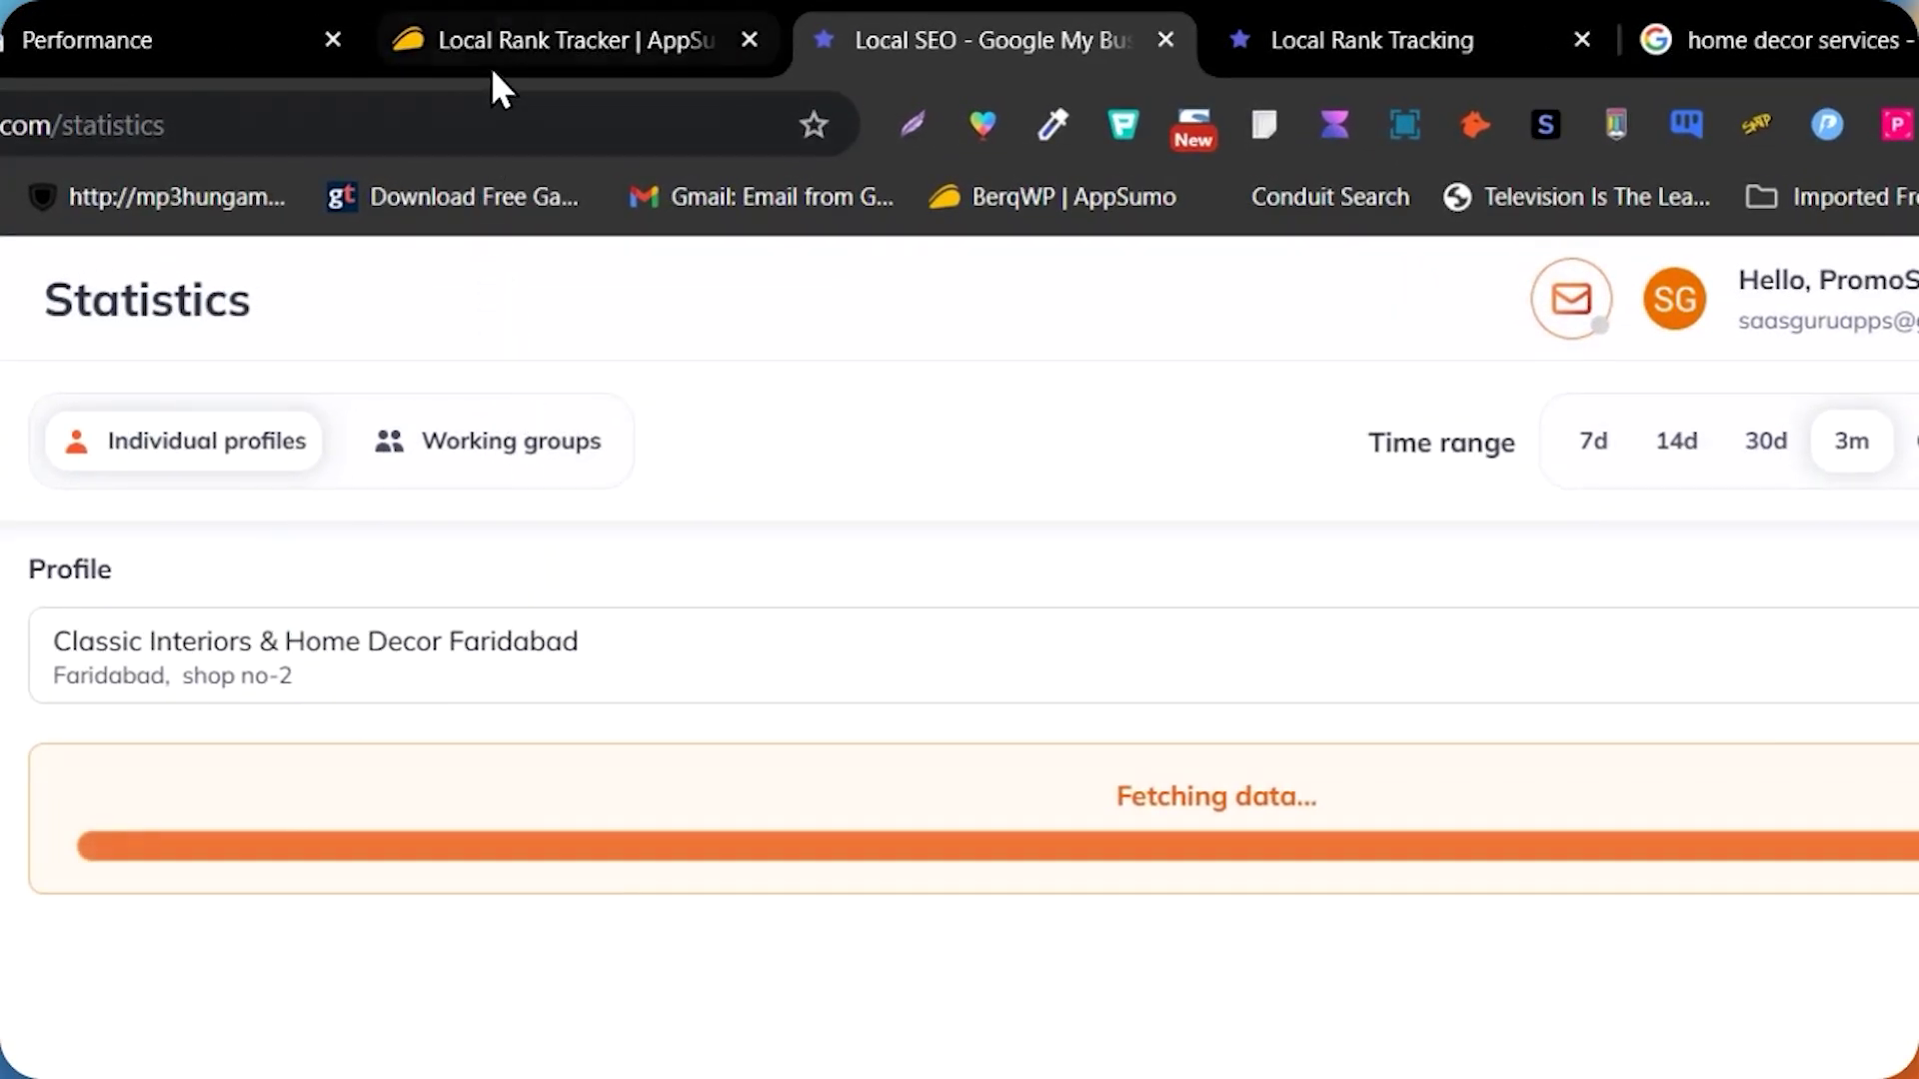
{"action": "left_click", "coordinate": [705, 25]}
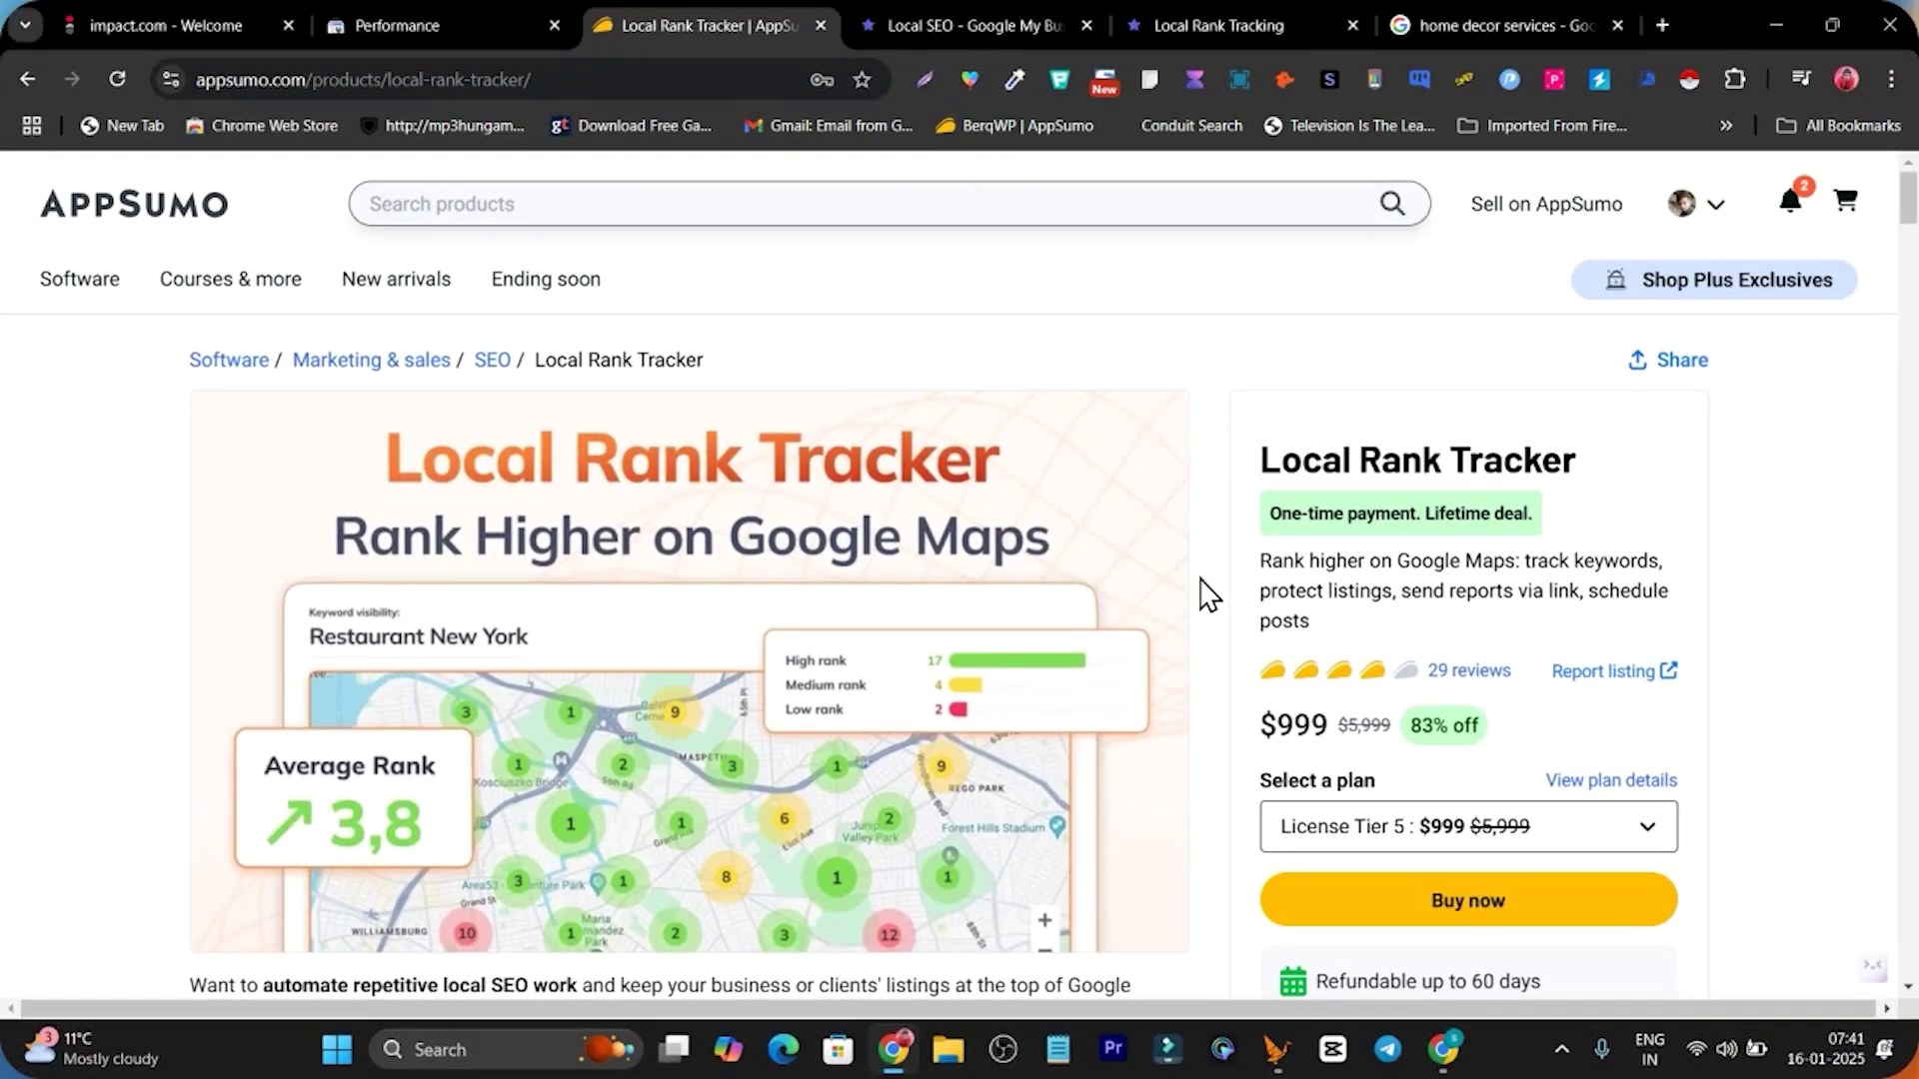
{"action": "scroll", "coordinate": [1235, 580], "scroll_direction": "down", "scroll_amount": 5}
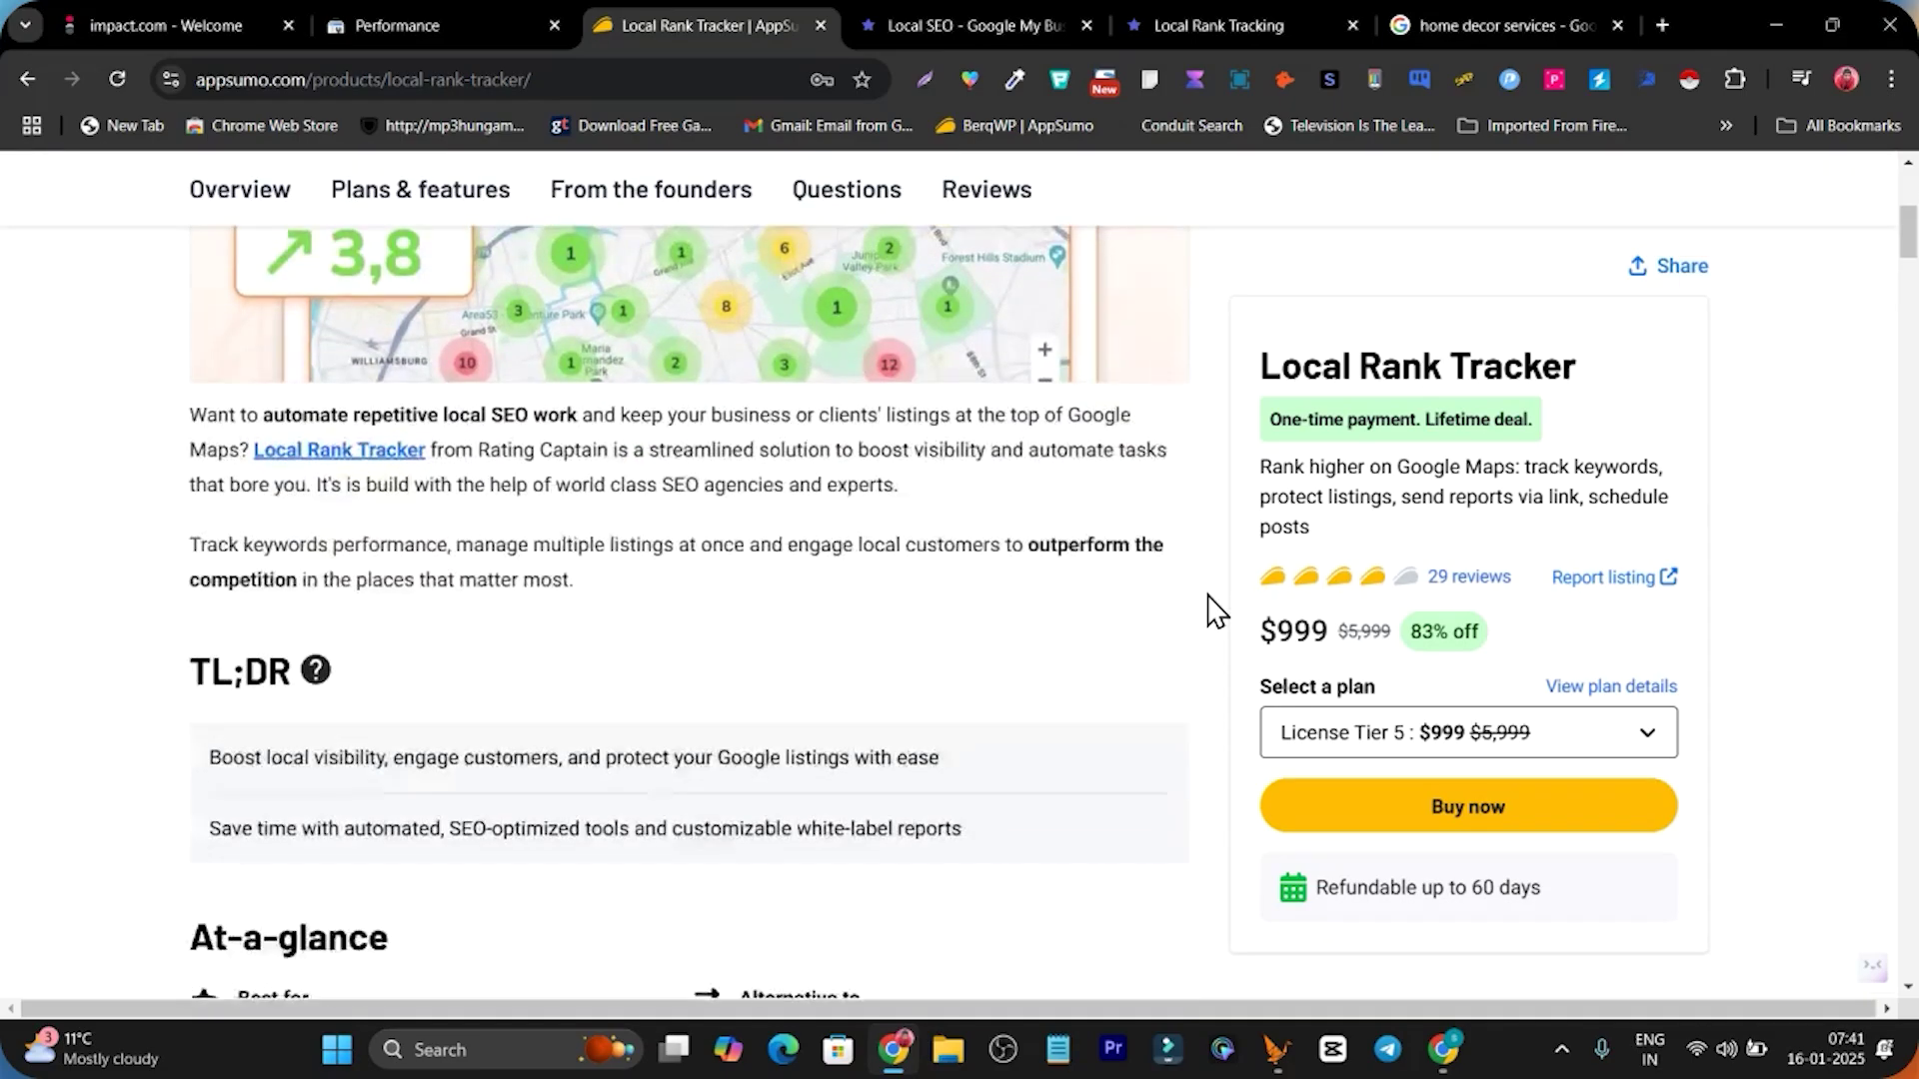
{"action": "scroll", "coordinate": [1215, 610], "scroll_direction": "down", "scroll_amount": 3}
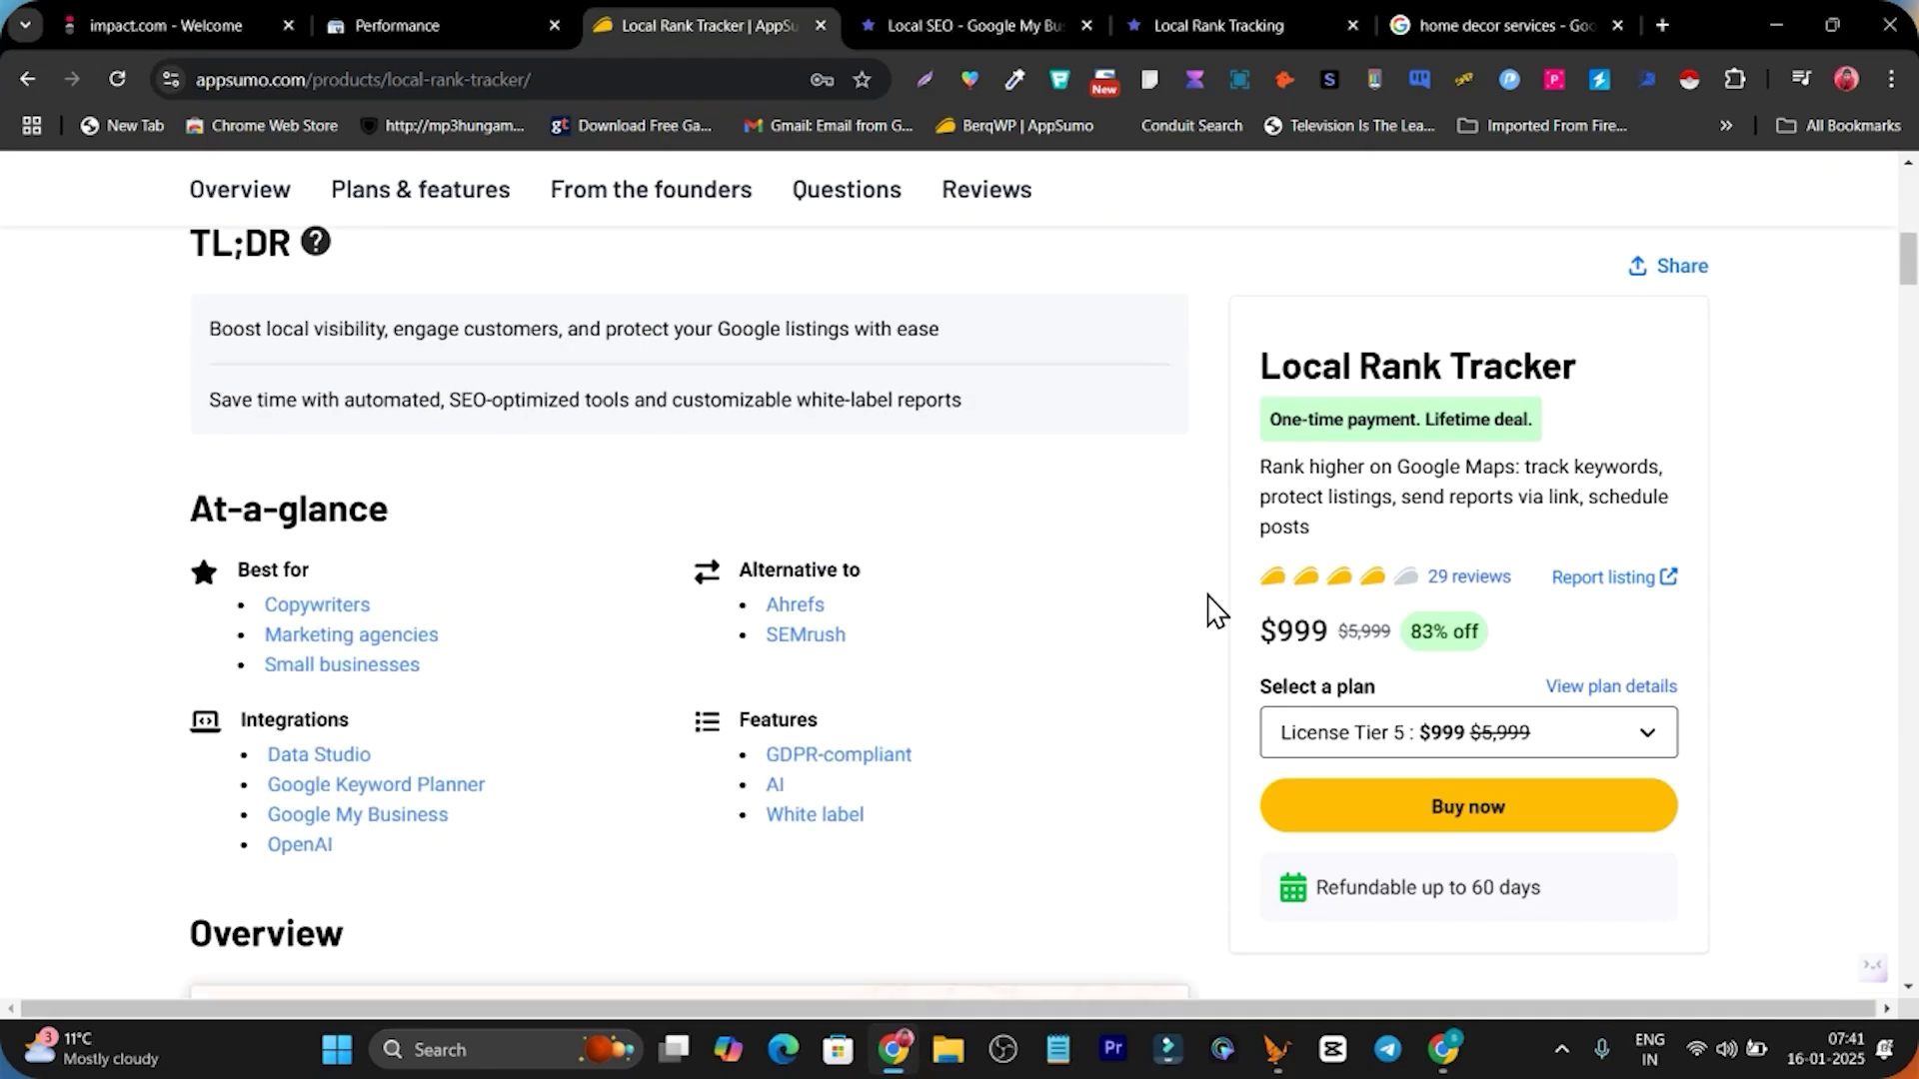
{"action": "scroll", "coordinate": [1212, 610], "scroll_direction": "down", "scroll_amount": 3}
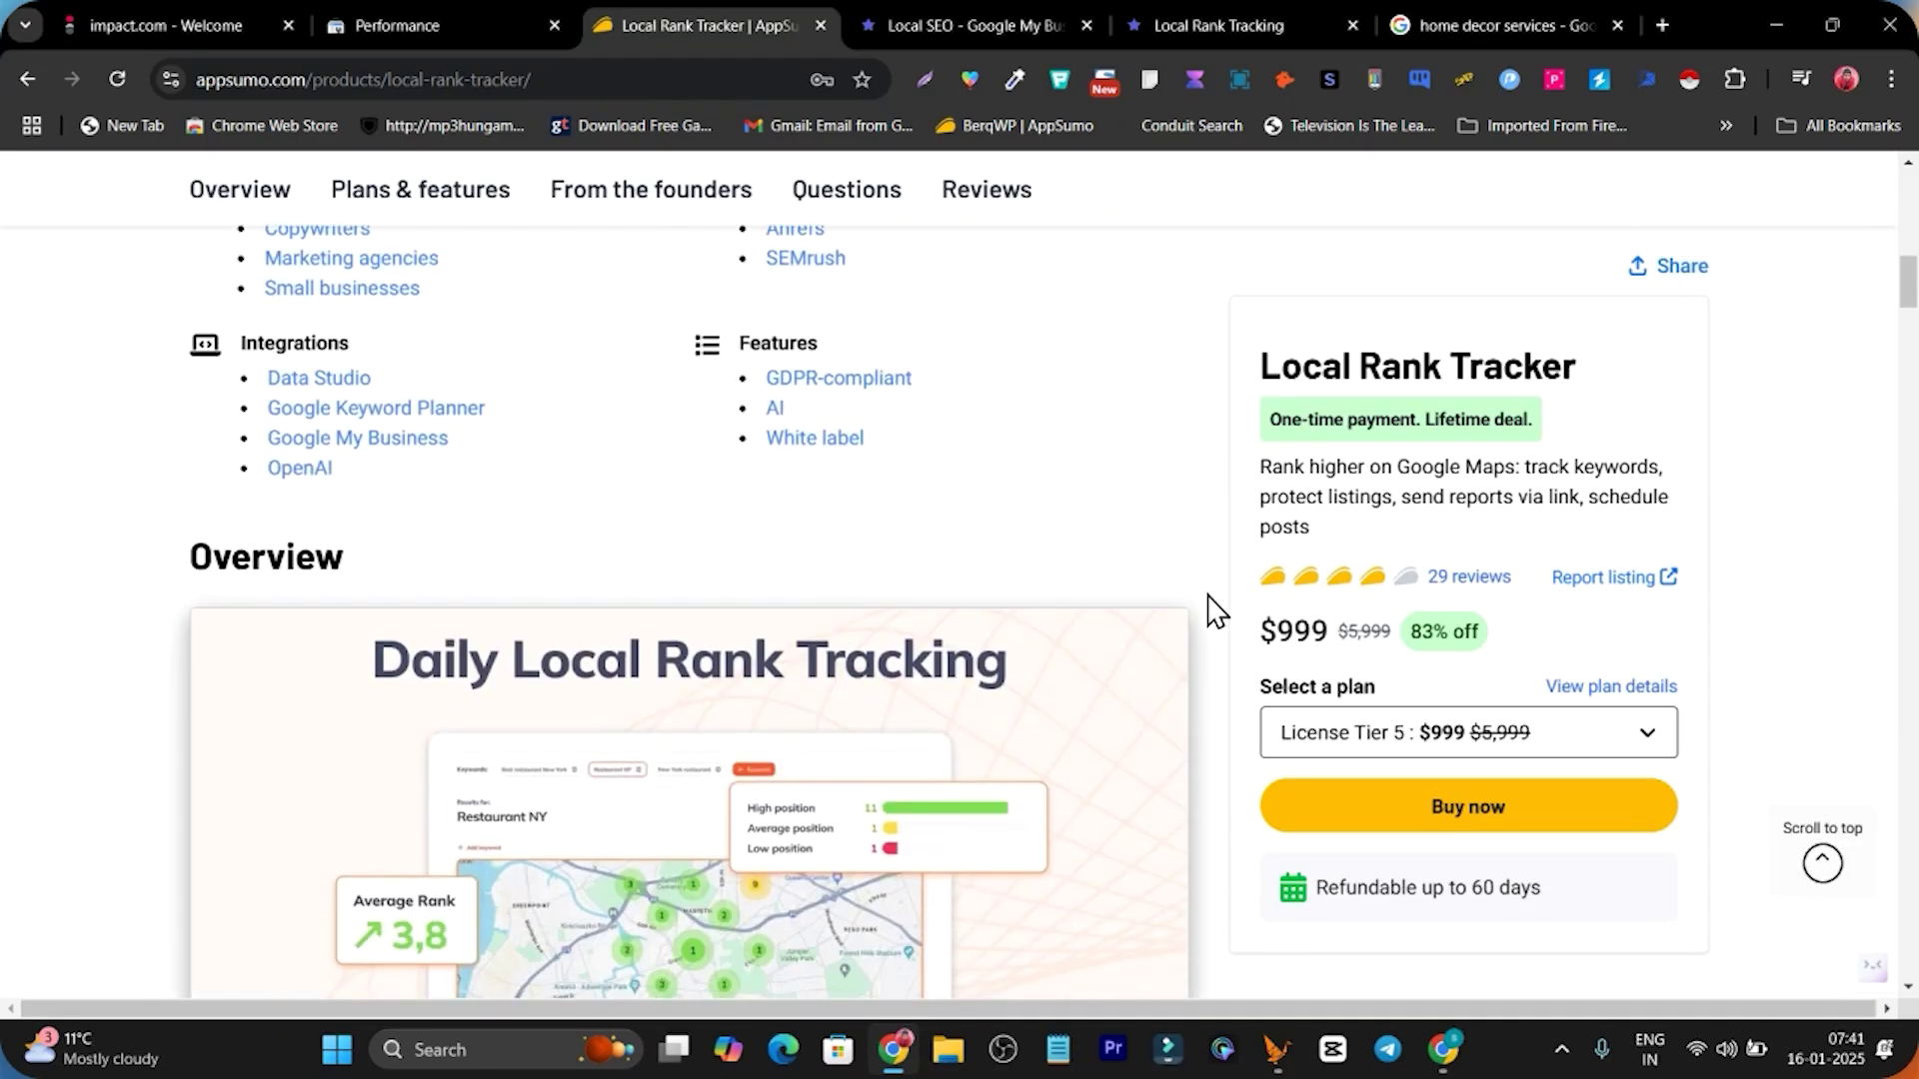
{"action": "scroll", "coordinate": [1212, 609], "scroll_direction": "down", "scroll_amount": 3}
Return to the Local SEO dashboard and open the Account & permissions page.
{"action": "left_click", "coordinate": [938, 22]}
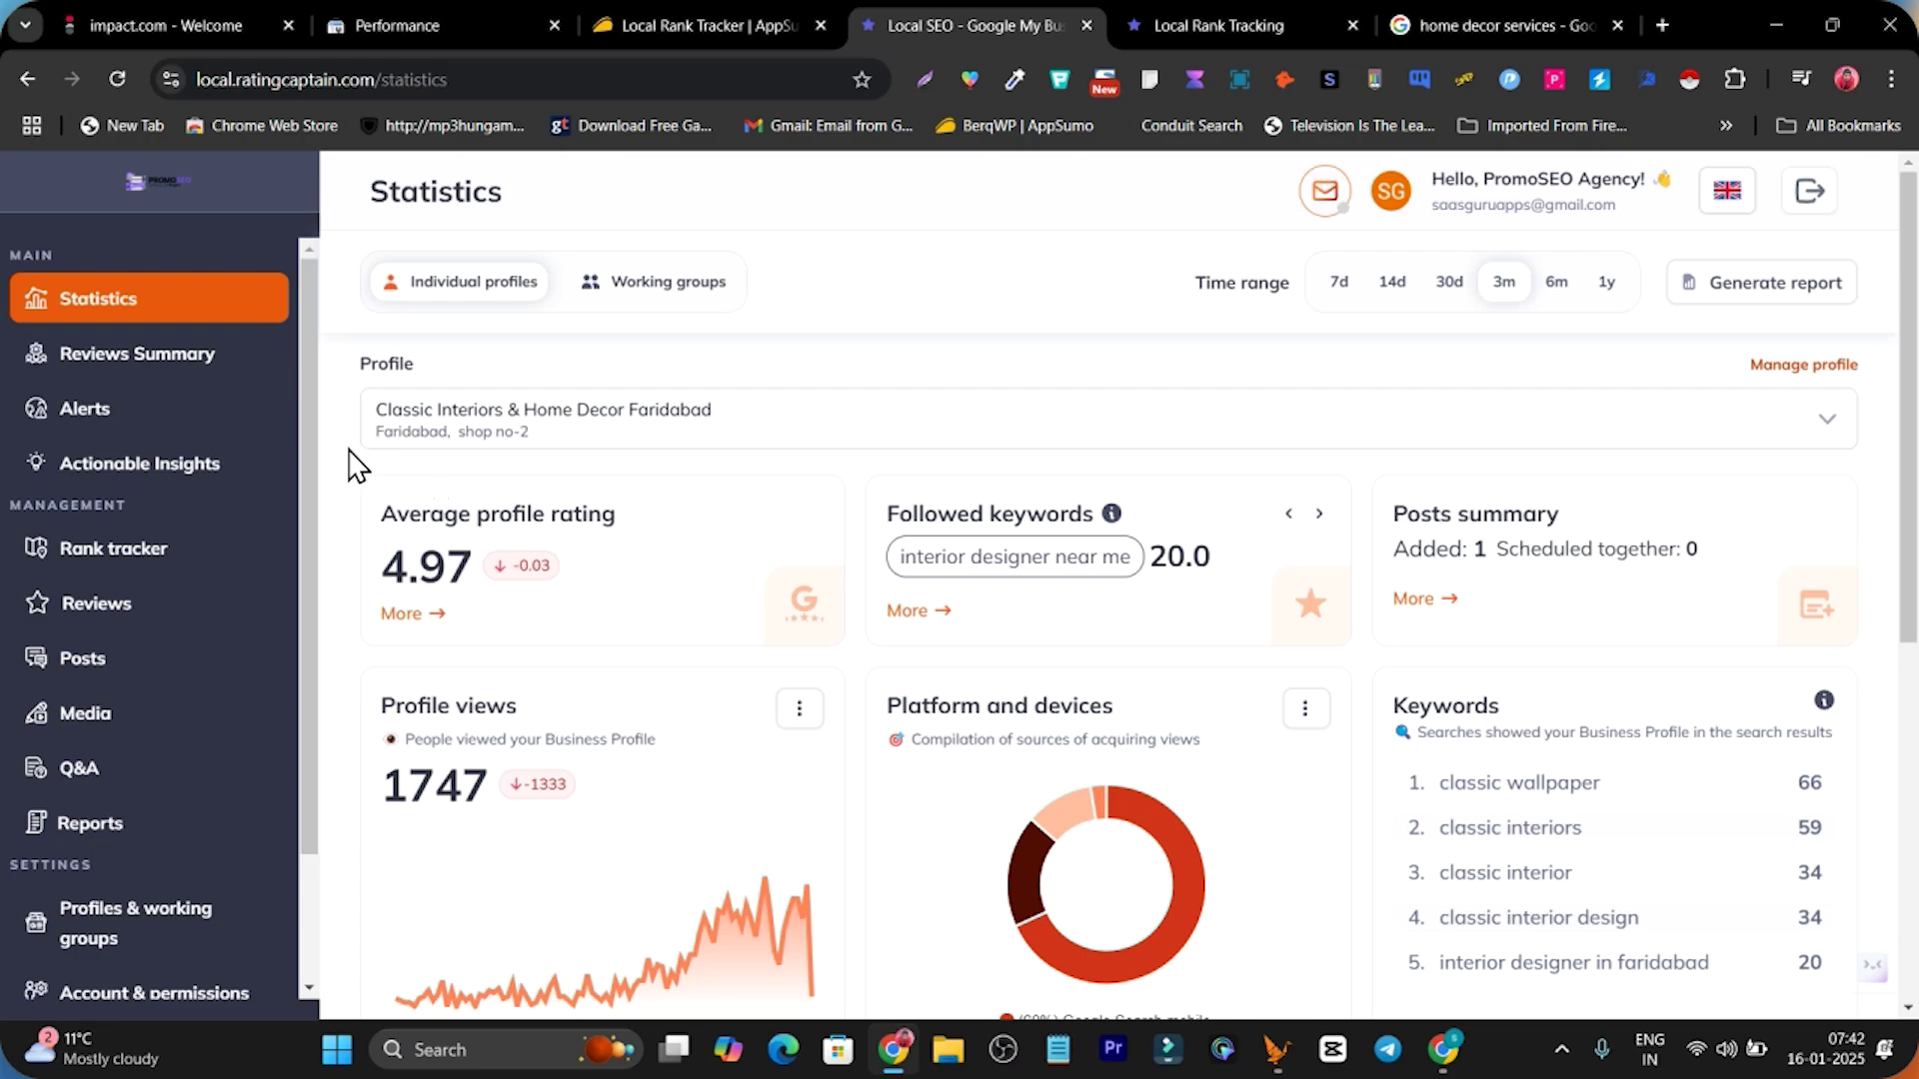
{"action": "scroll", "coordinate": [213, 736], "scroll_direction": "down", "scroll_amount": 3}
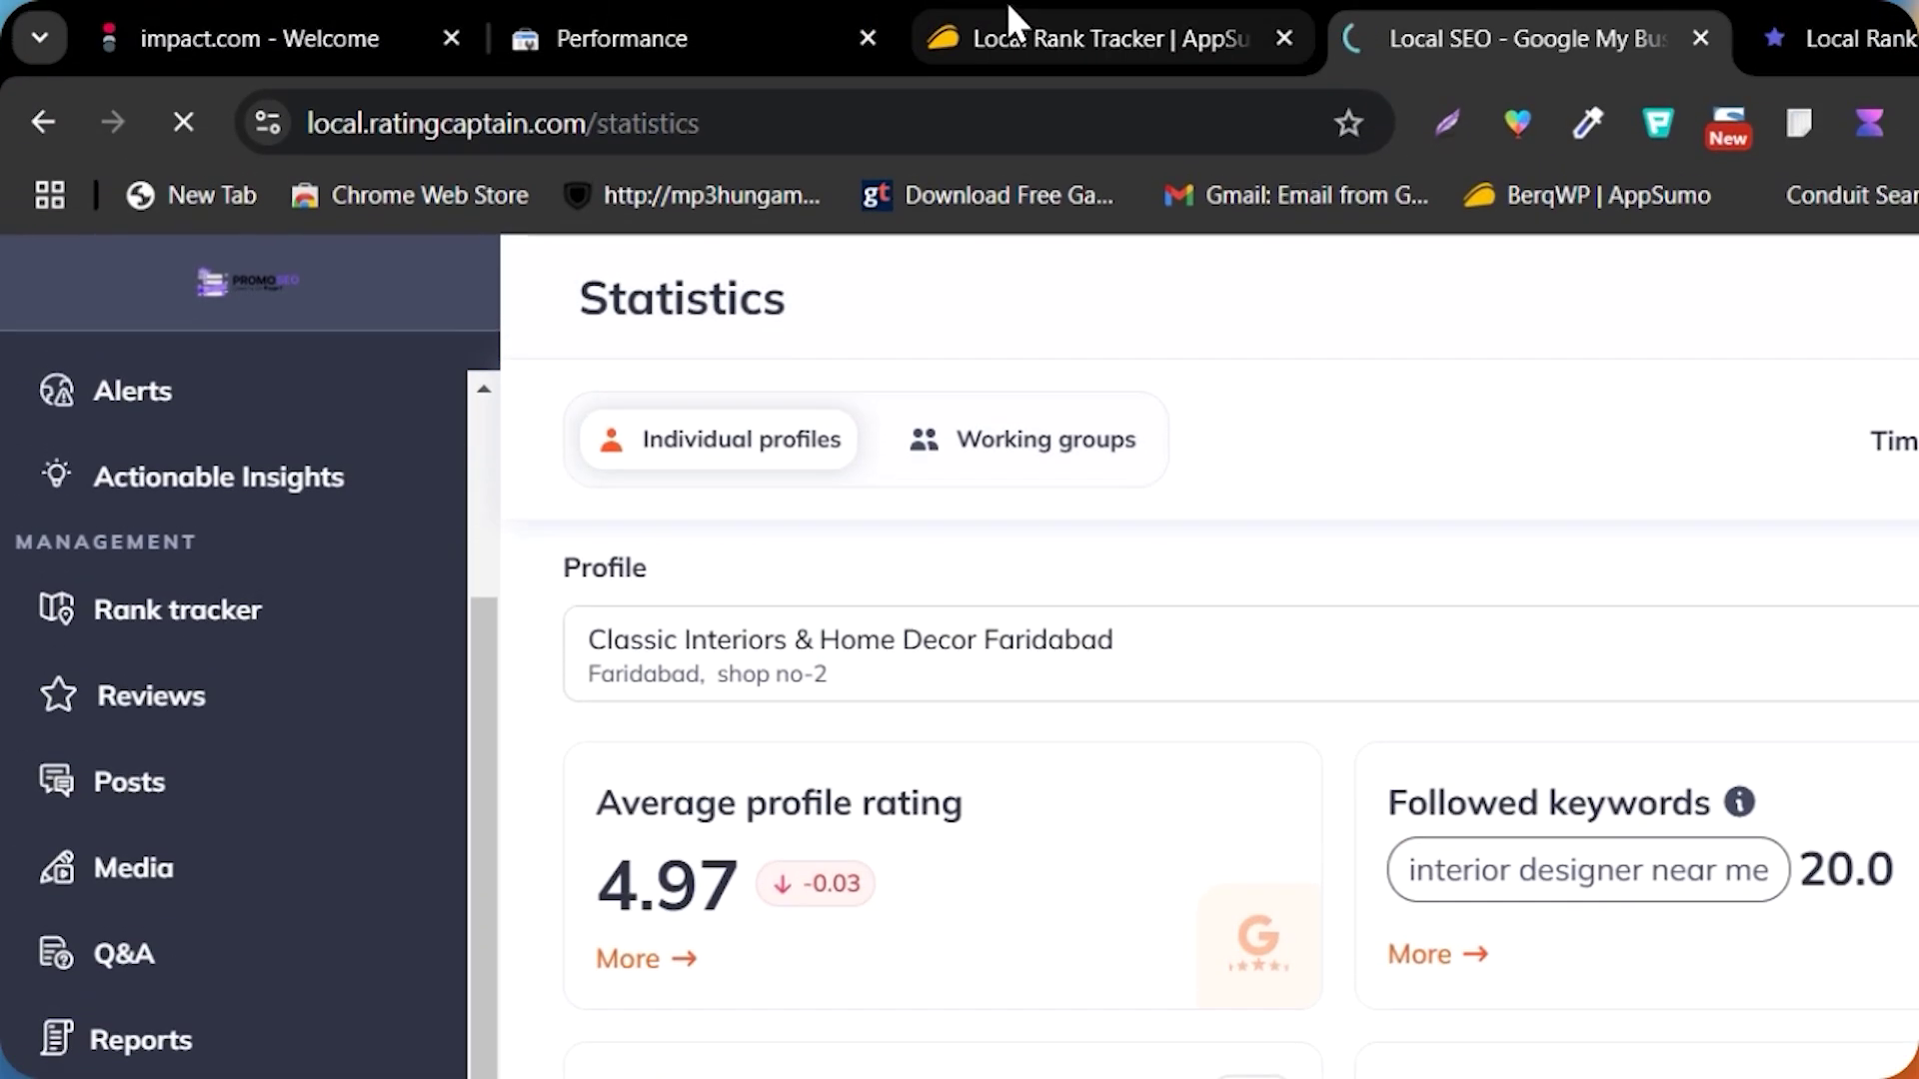
Choose the License Tier 1 plan at $49 for Local Rank Tracker on the AppSumo page.
{"action": "left_click", "coordinate": [1006, 30]}
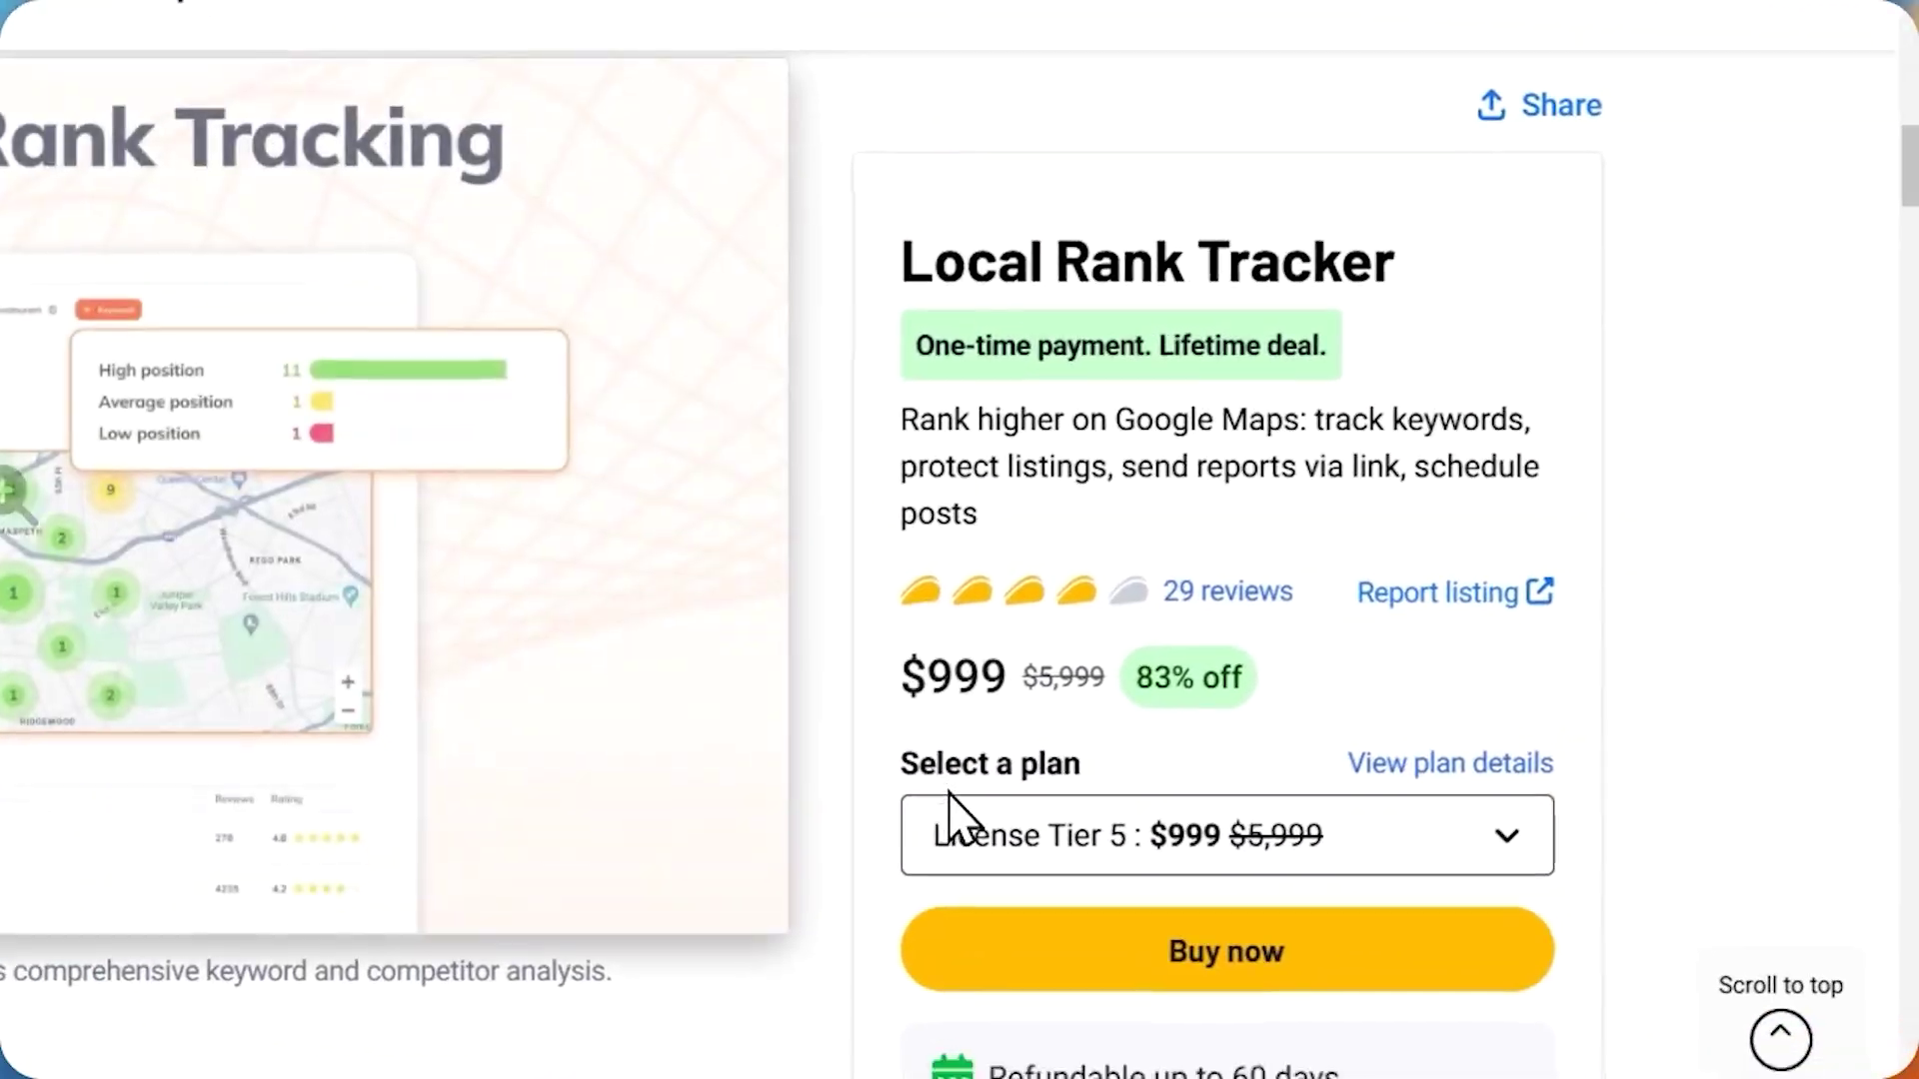
{"action": "left_click", "coordinate": [1015, 839]}
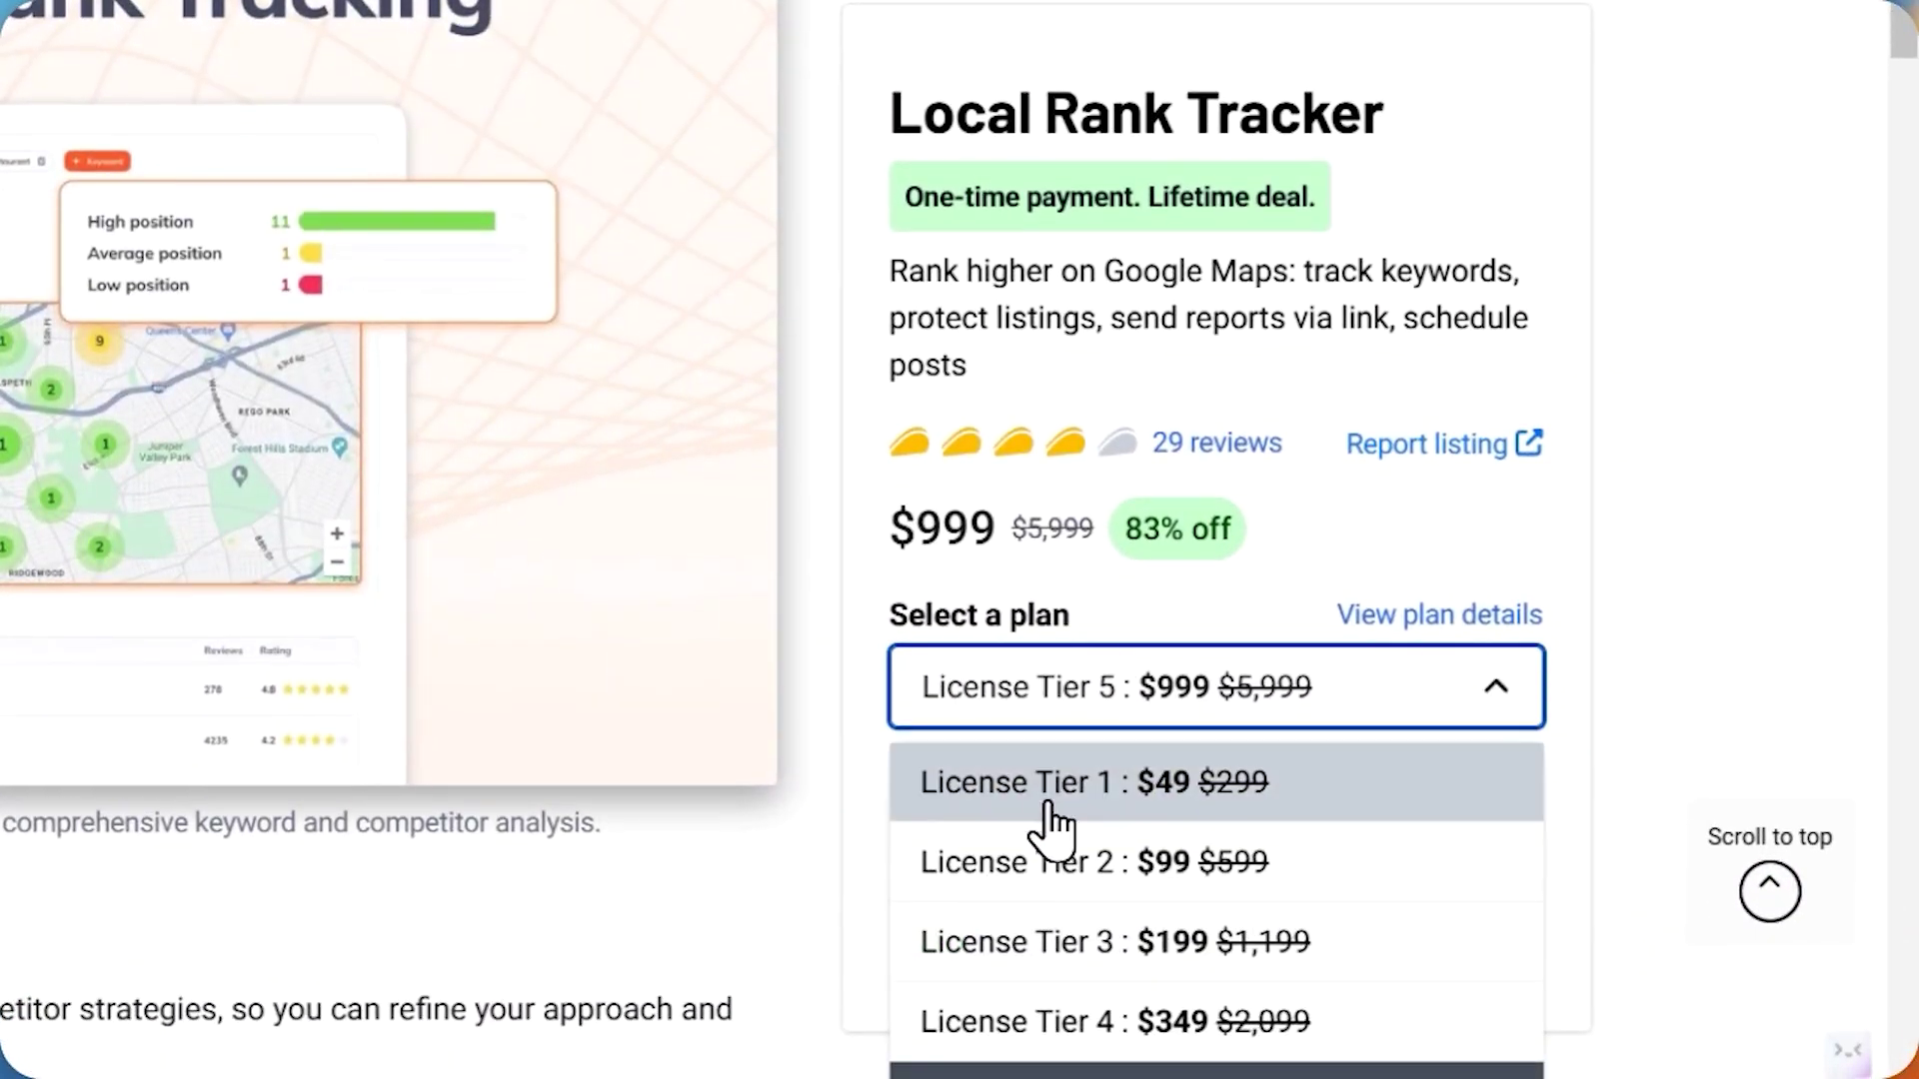
{"action": "left_click", "coordinate": [1057, 972]}
{"action": "scroll", "coordinate": [861, 506], "scroll_direction": "up", "scroll_amount": 15}
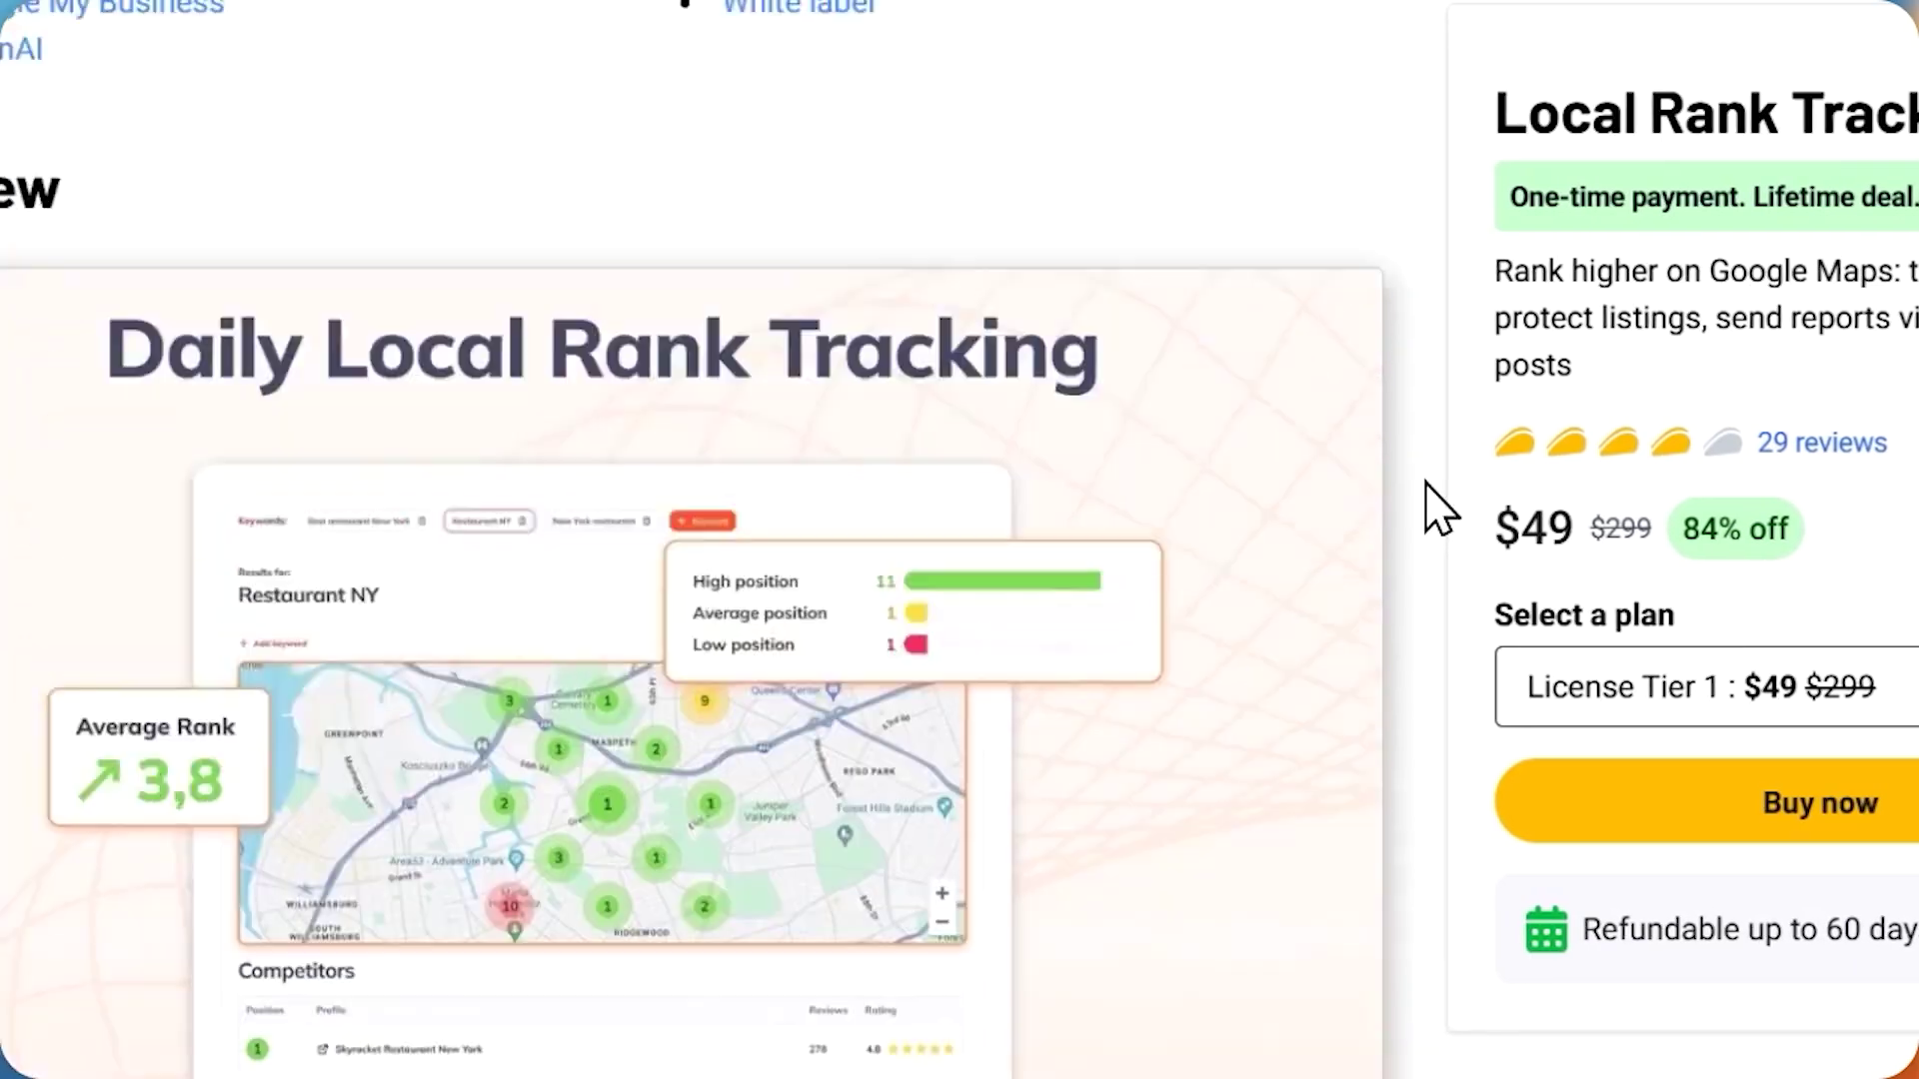
{"action": "scroll", "coordinate": [1432, 505], "scroll_direction": "up", "scroll_amount": 5}
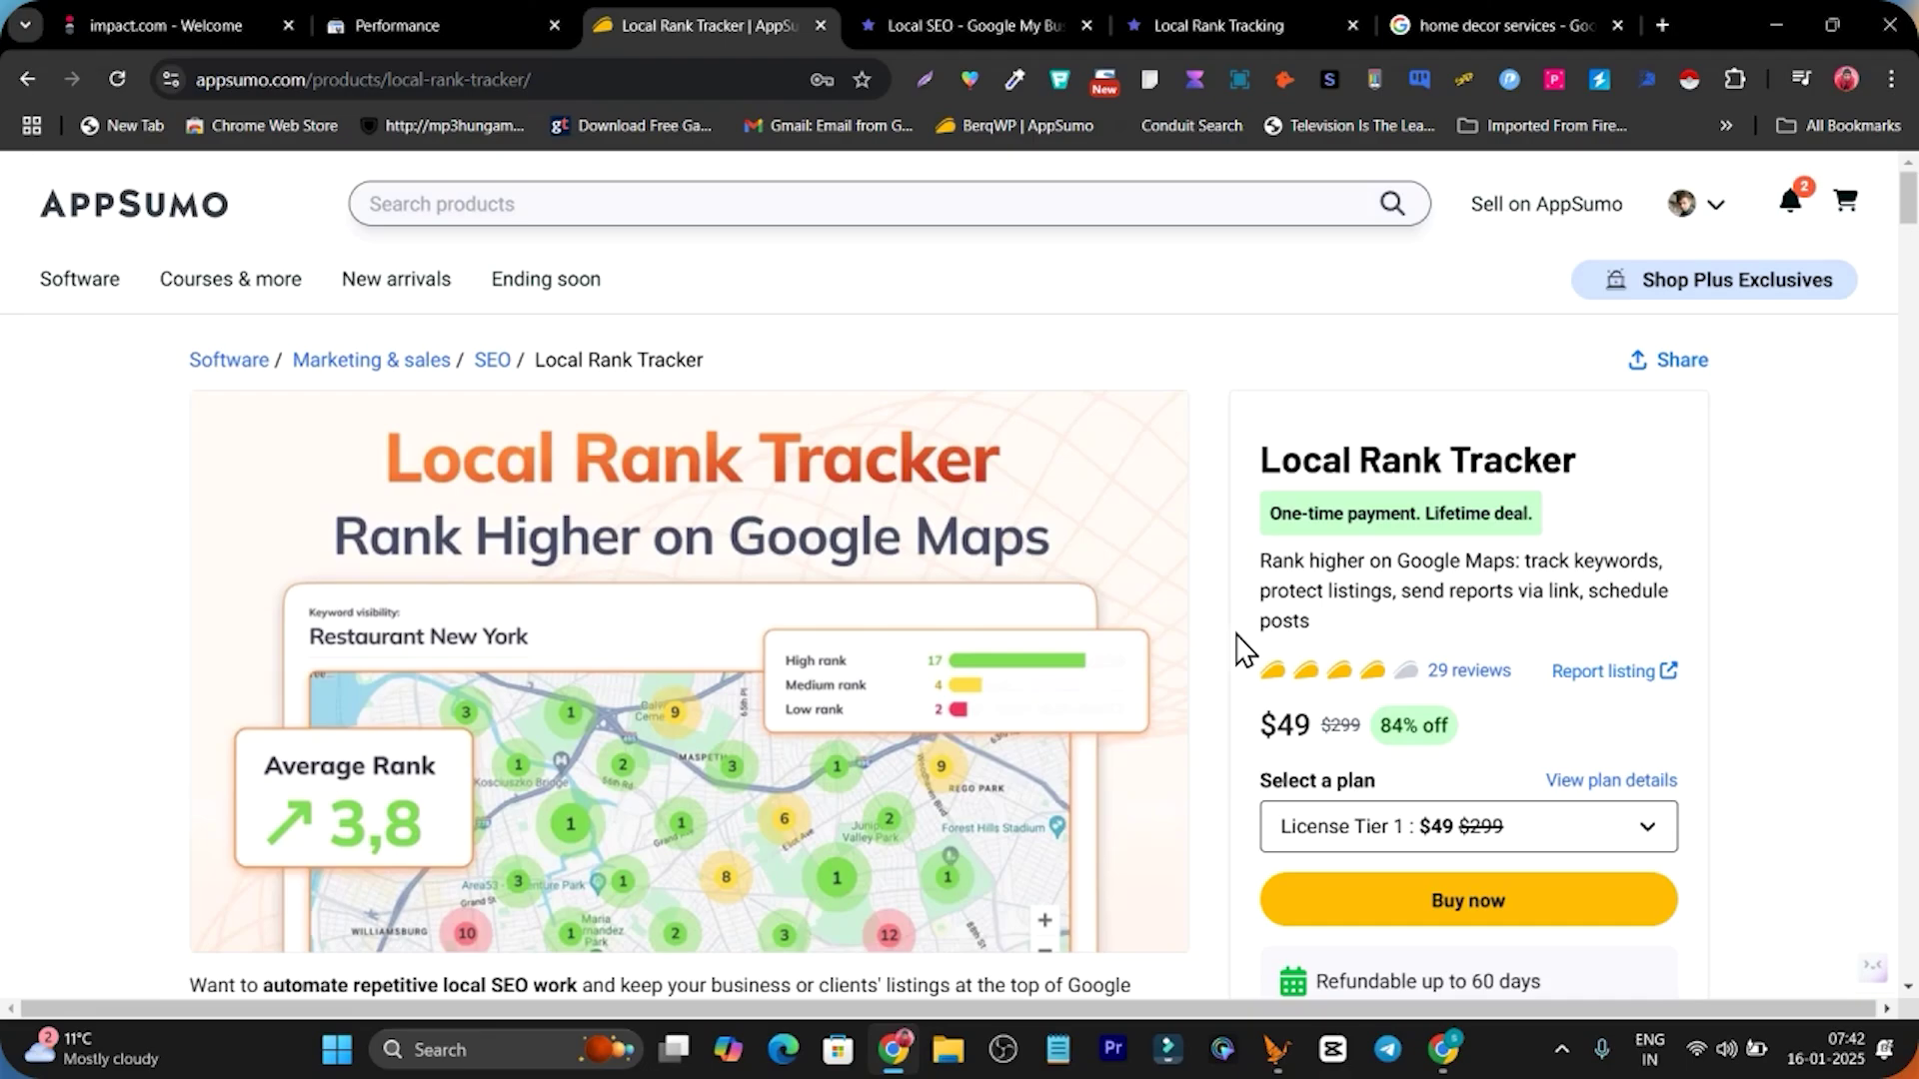
Read the product description, TL;DR and At-a-glance sections of the Local Rank Tracker deal.
{"action": "scroll", "coordinate": [784, 716], "scroll_direction": "down", "scroll_amount": 5}
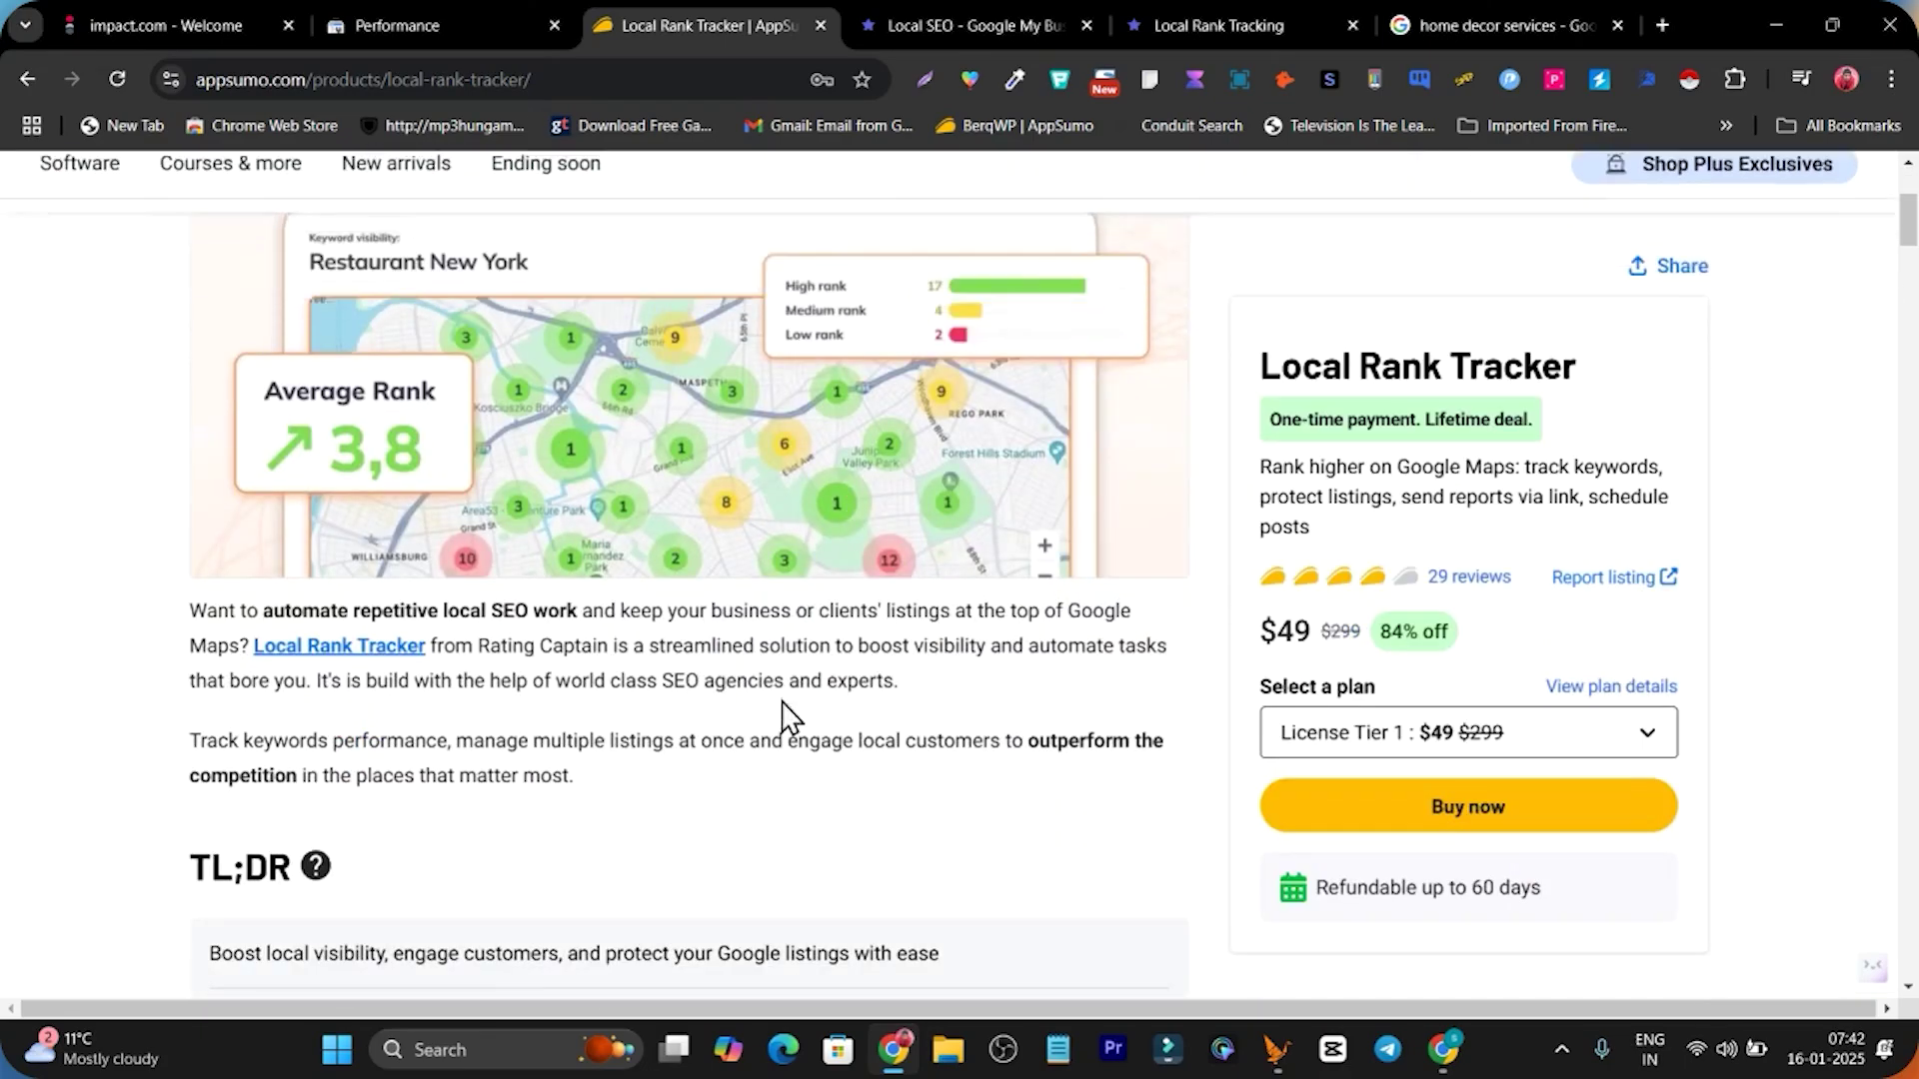
{"action": "scroll", "coordinate": [560, 765], "scroll_direction": "down", "scroll_amount": 3}
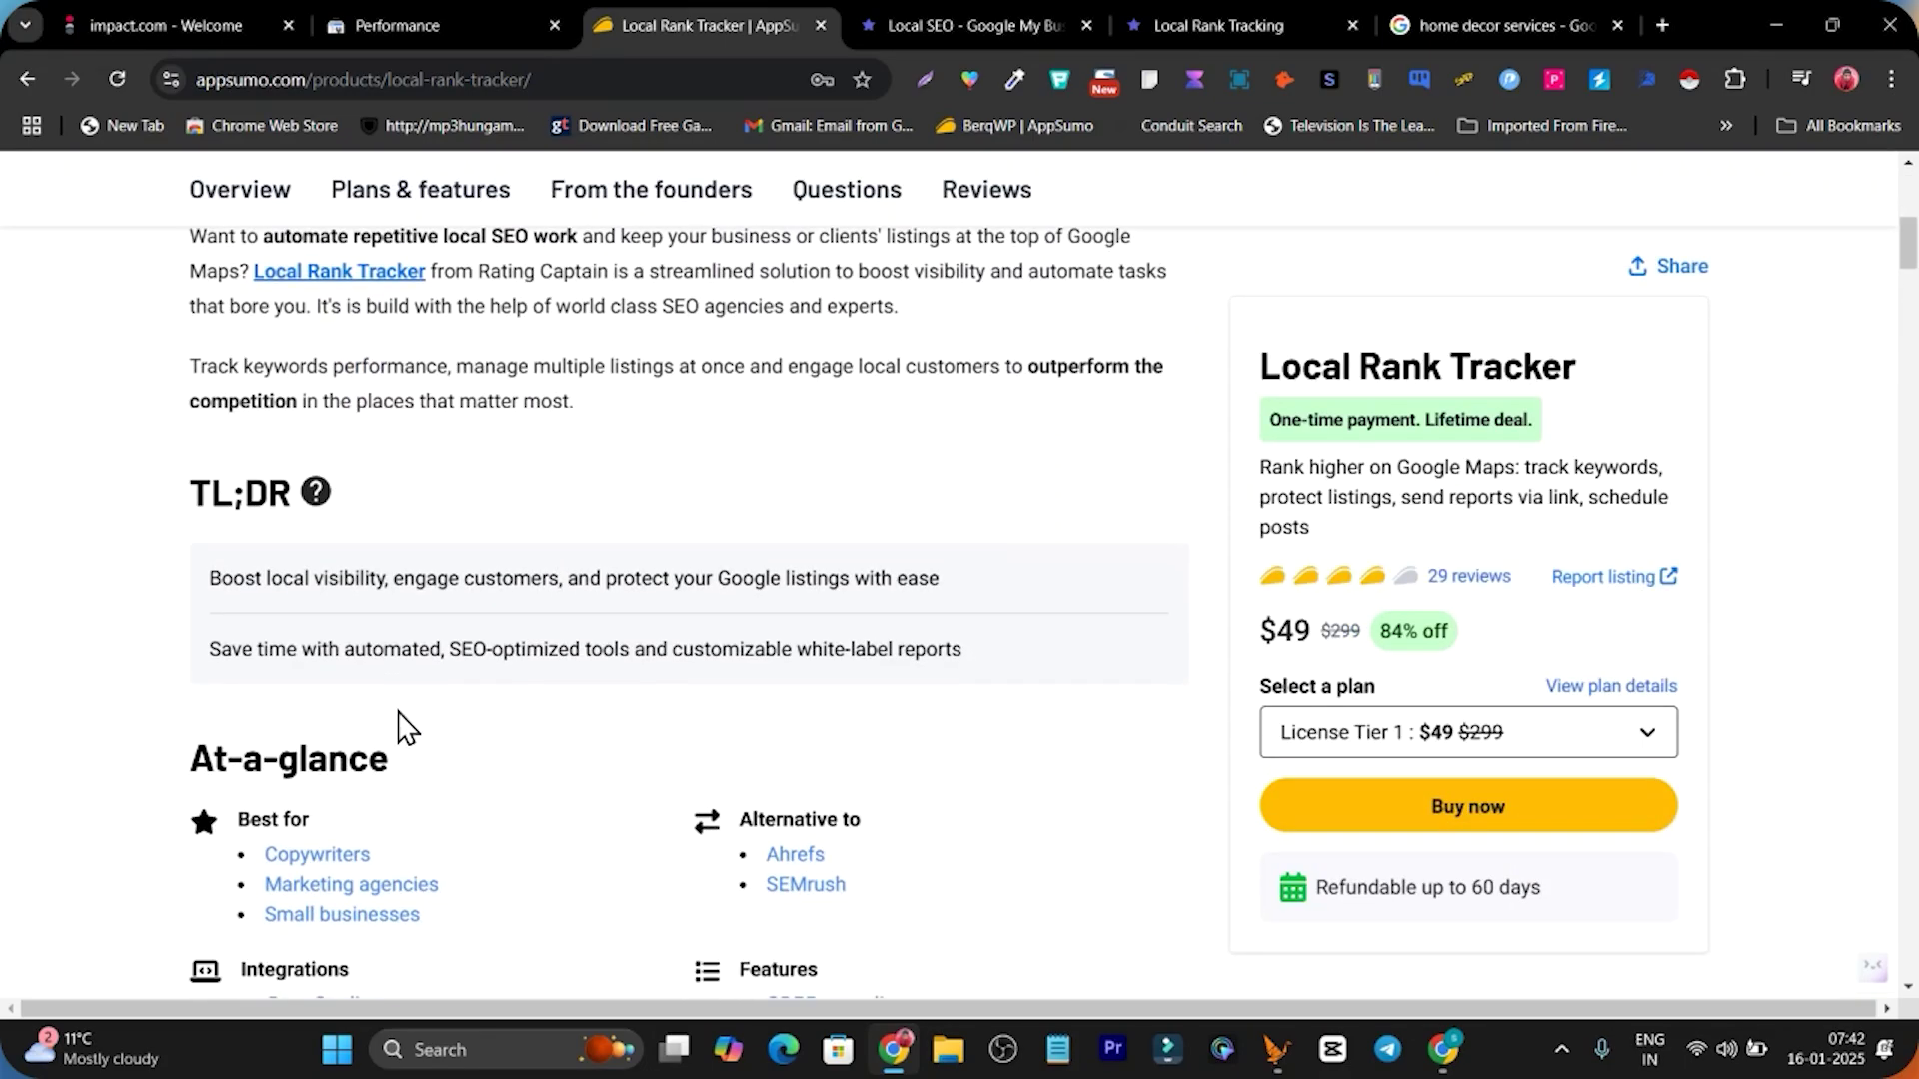
{"action": "scroll", "coordinate": [601, 390], "scroll_direction": "down", "scroll_amount": 3}
Show the linked Google accounts in the Local SEO dashboard's account settings.
{"action": "left_click", "coordinate": [903, 18]}
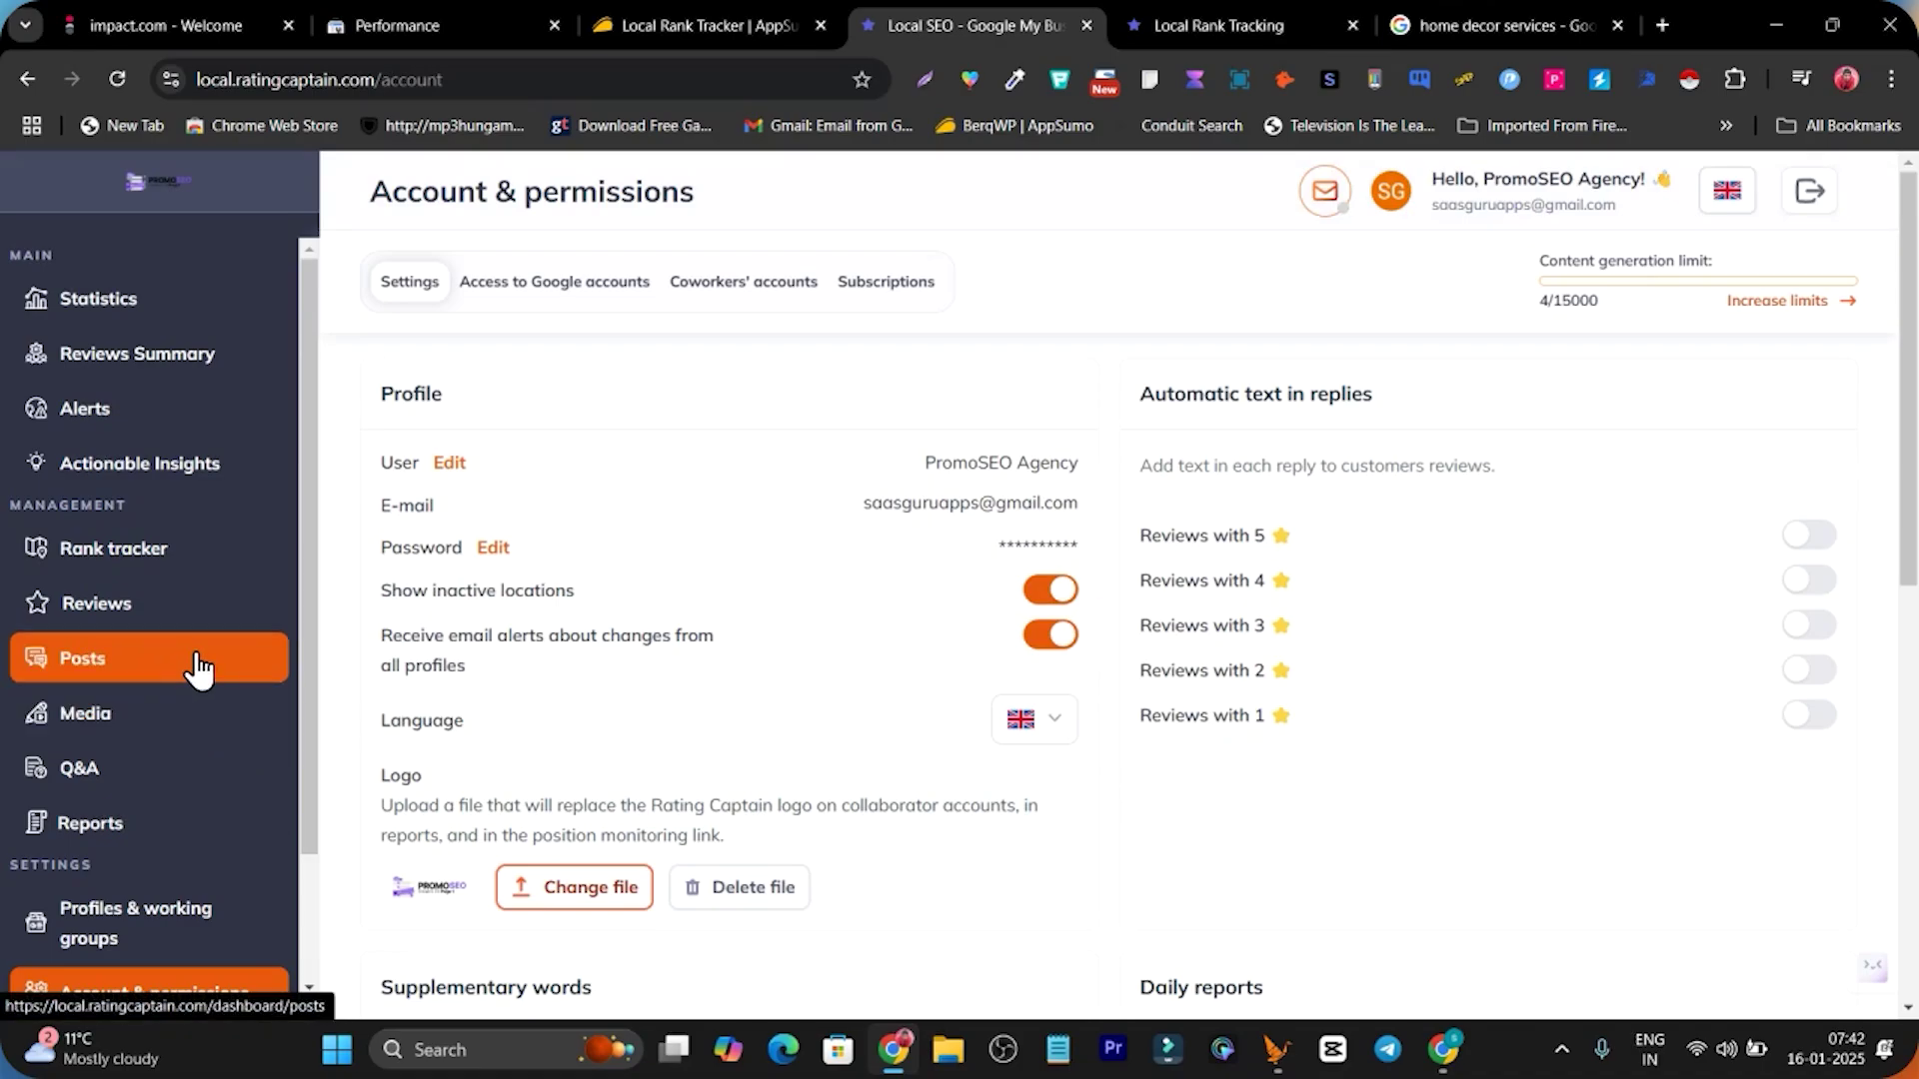
{"action": "left_click", "coordinate": [526, 283]}
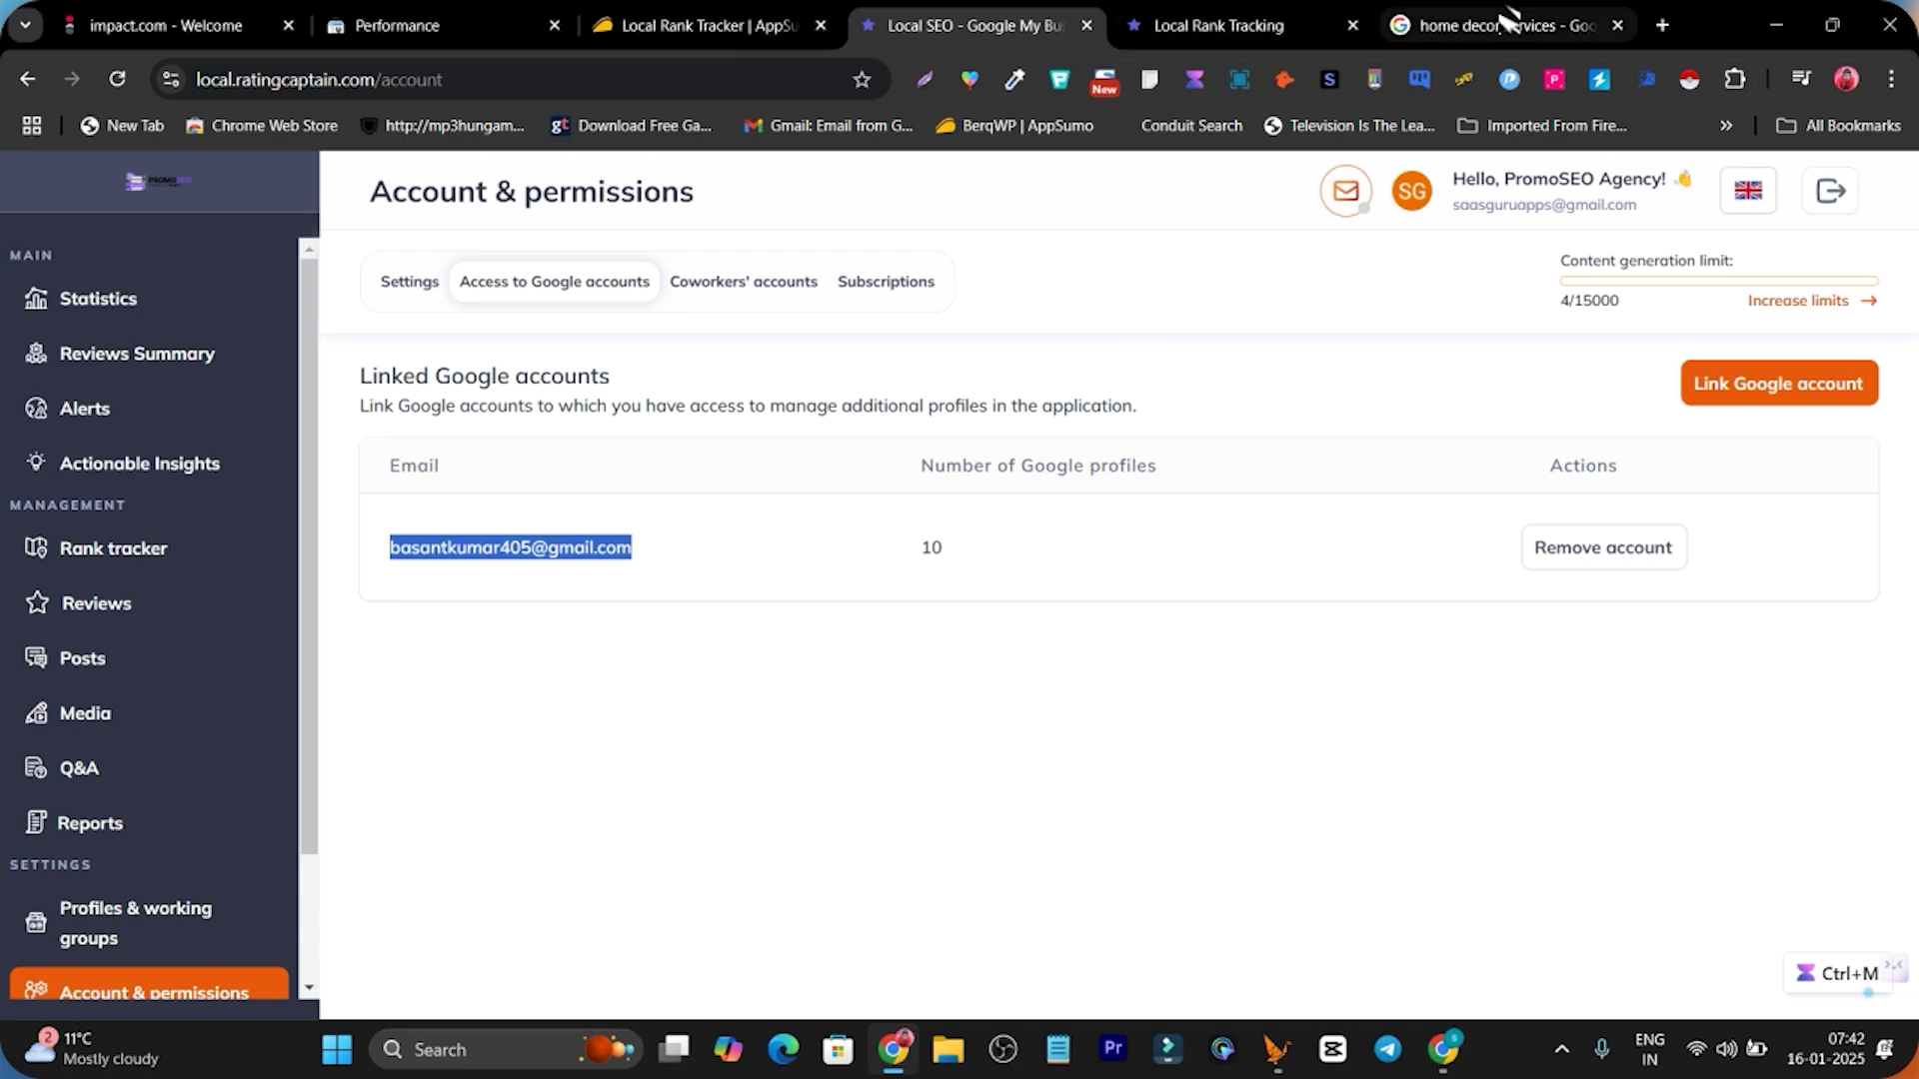
Check the Google local results for home decor services and the shared keyword report, and return to the linked Google accounts.
{"action": "left_click", "coordinate": [1509, 20]}
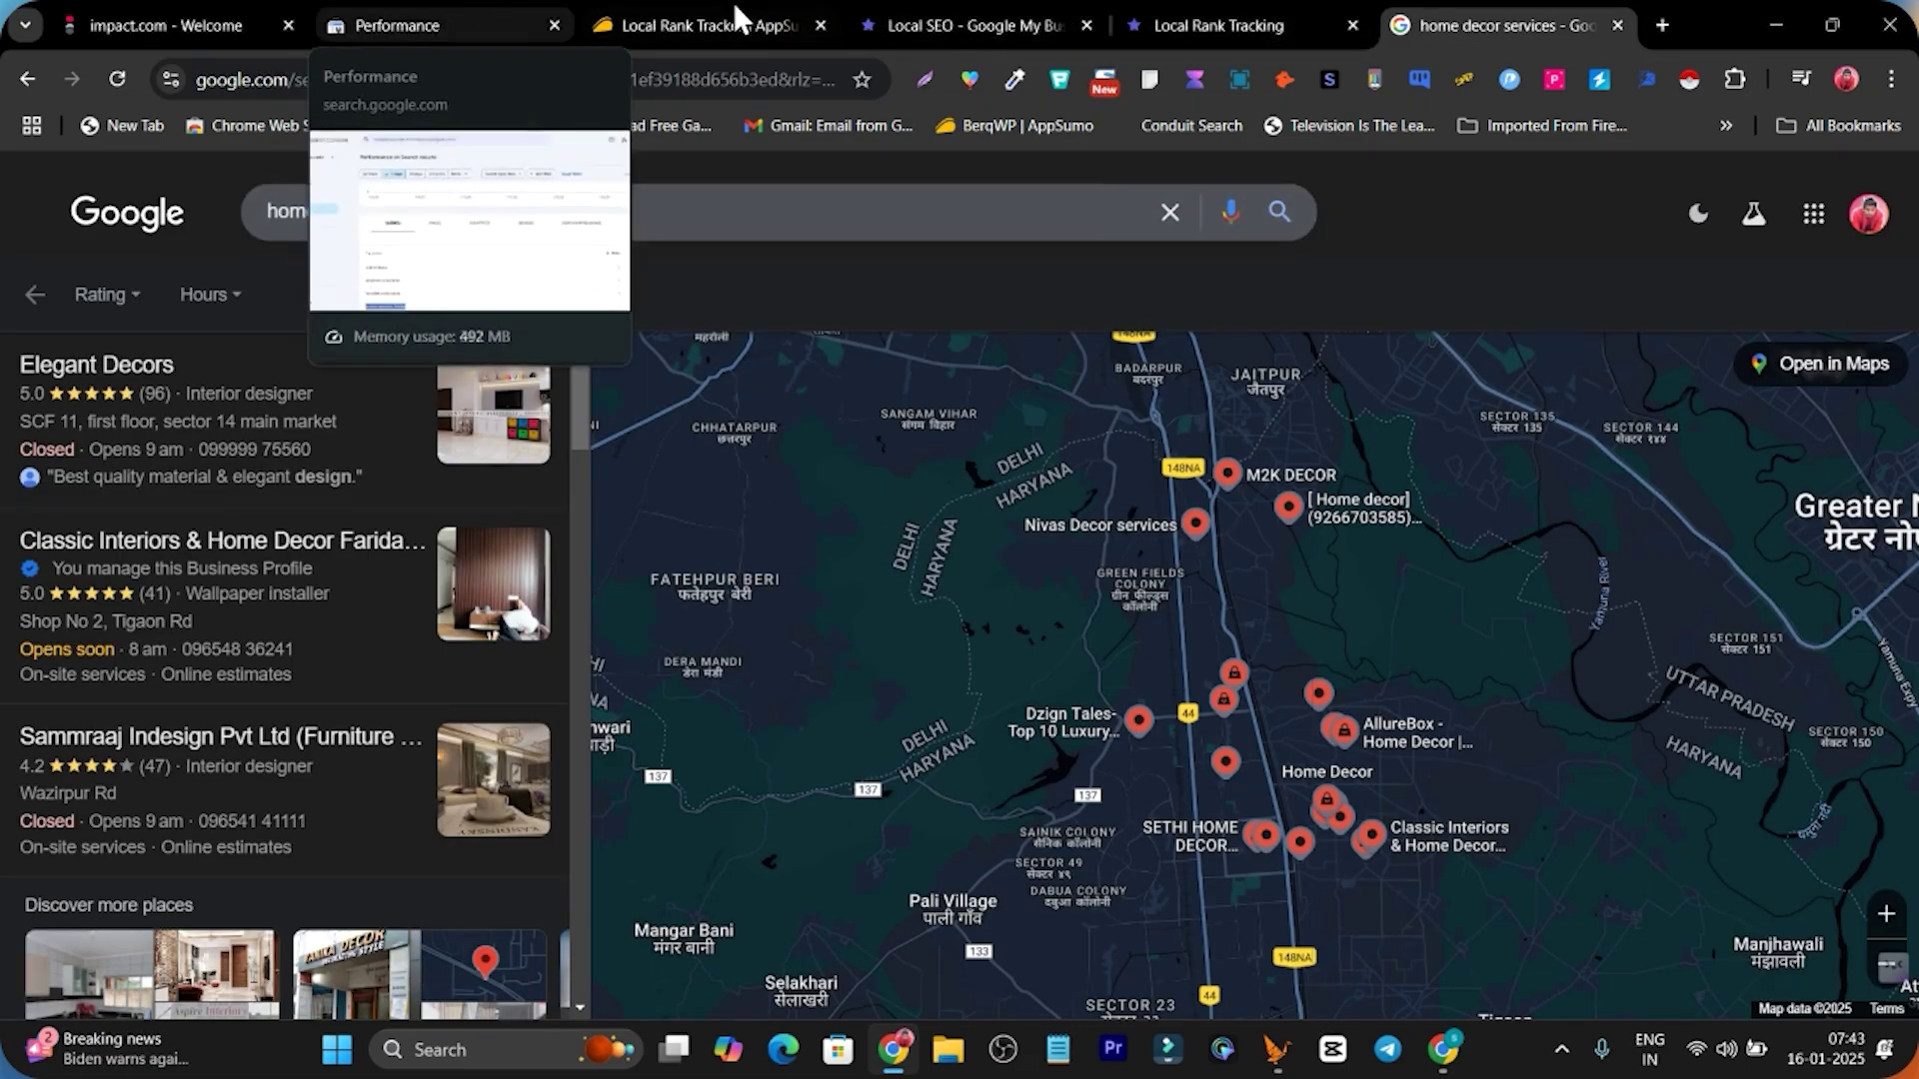
{"action": "left_click", "coordinate": [1224, 25]}
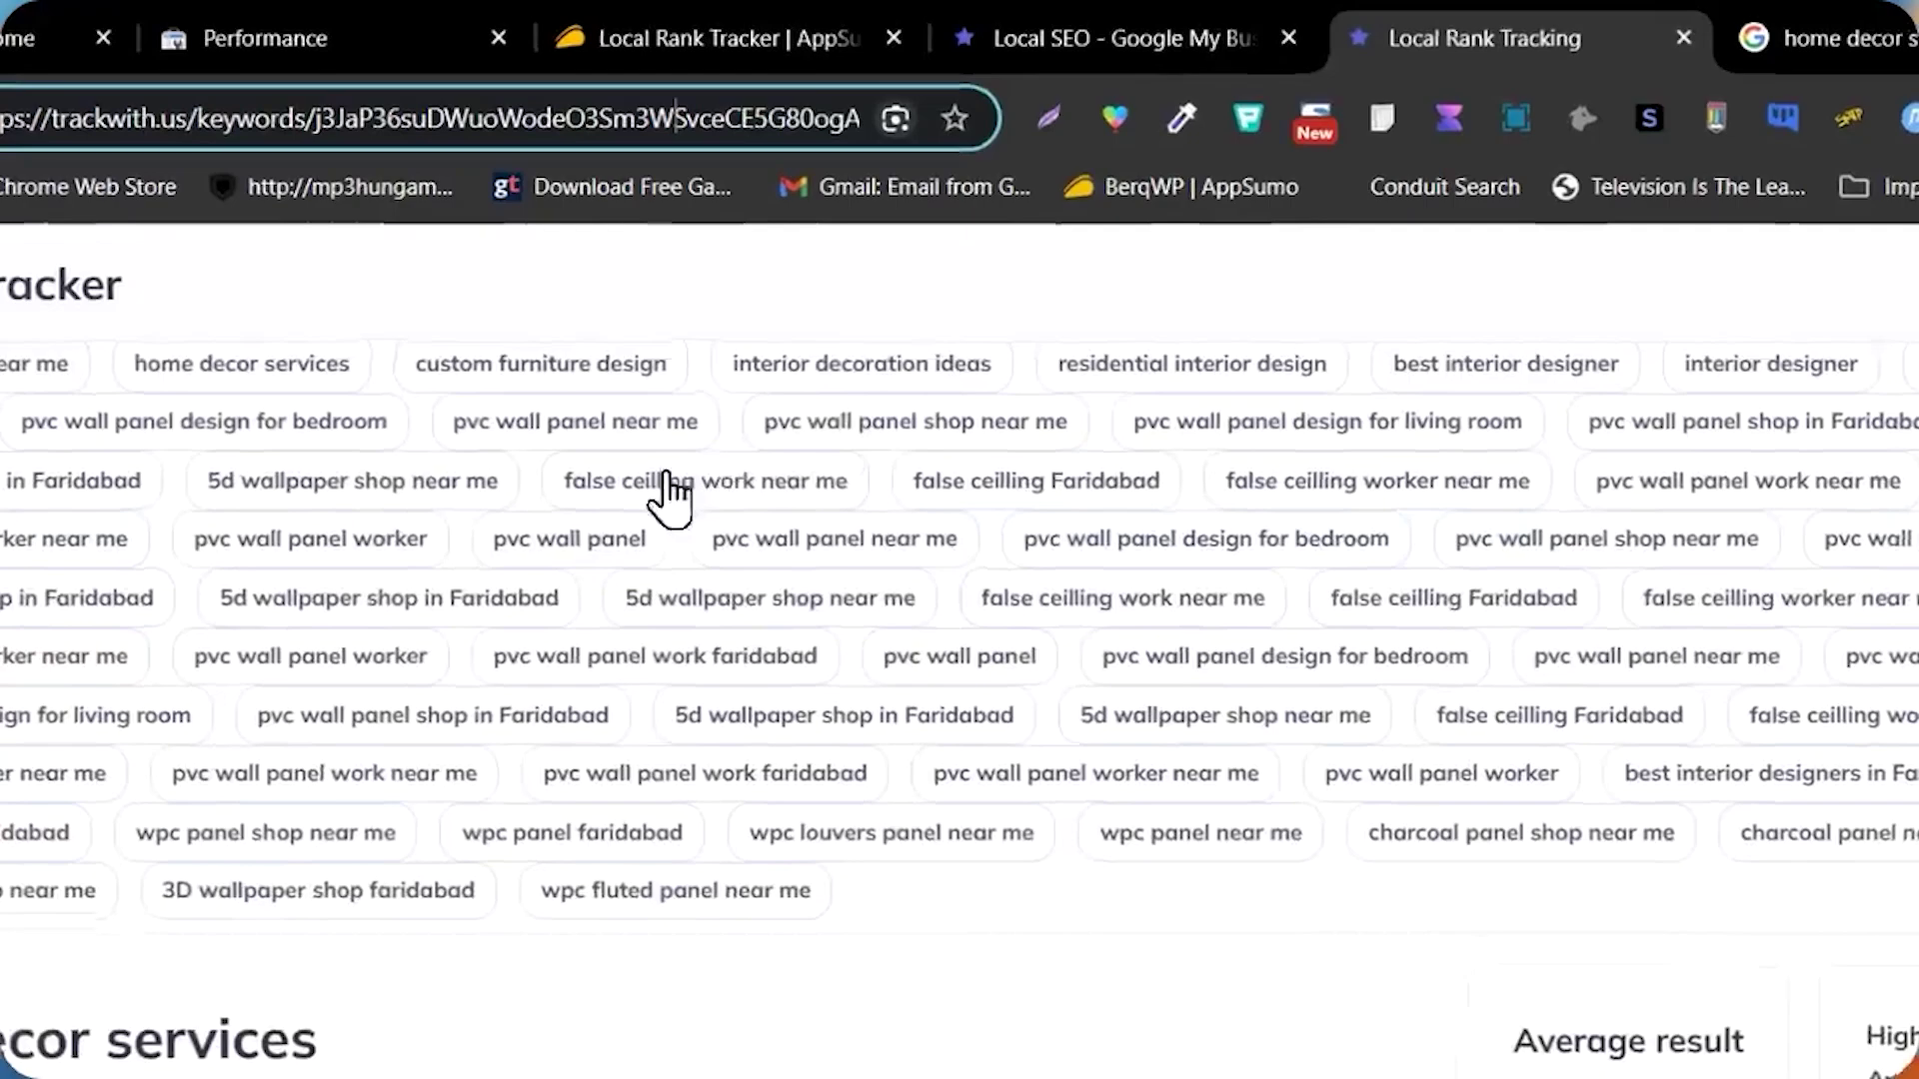
{"action": "left_click", "coordinate": [1099, 35]}
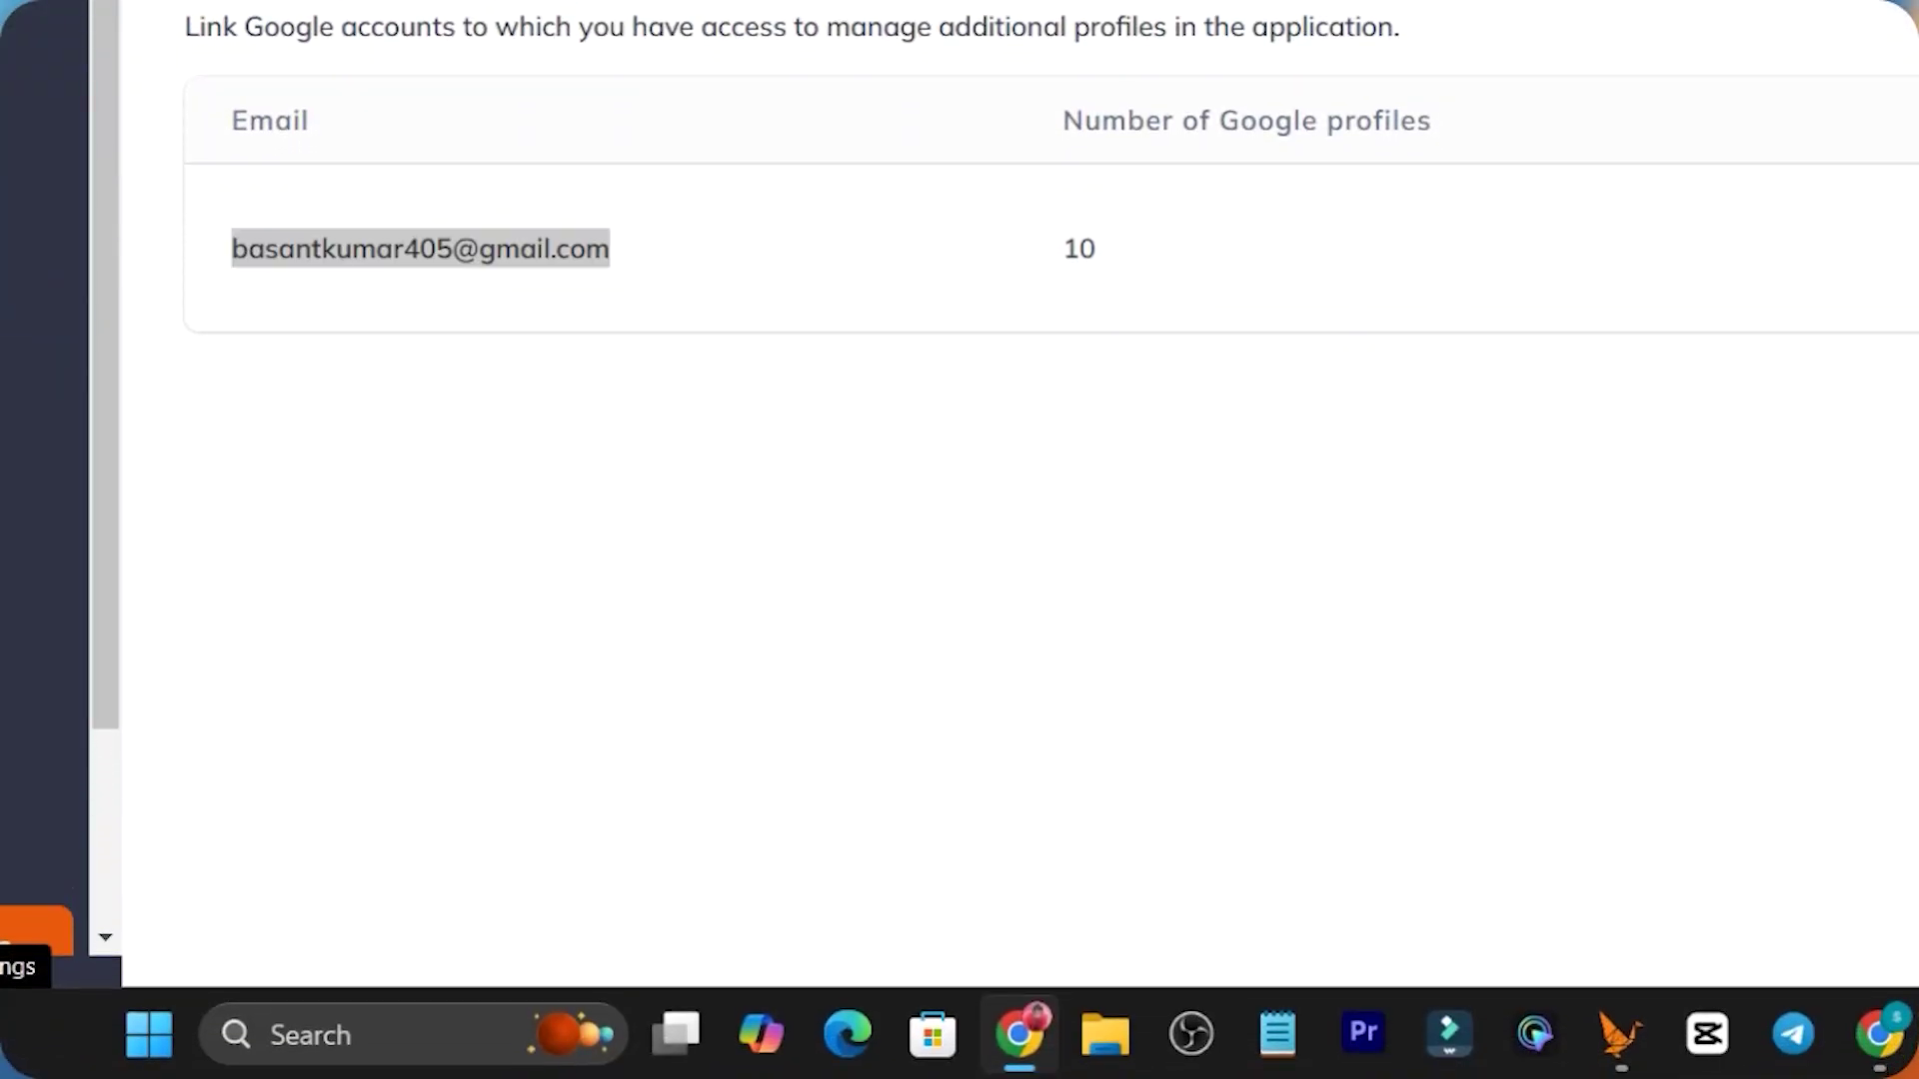
Review the active and inactive profiles under Profiles & working groups and select the inactive Get Mbbs Admission - Consultancy profile.
{"action": "scroll", "coordinate": [405, 600], "scroll_direction": "down", "scroll_amount": 5}
{"action": "scroll", "coordinate": [667, 365], "scroll_direction": "down", "scroll_amount": 2}
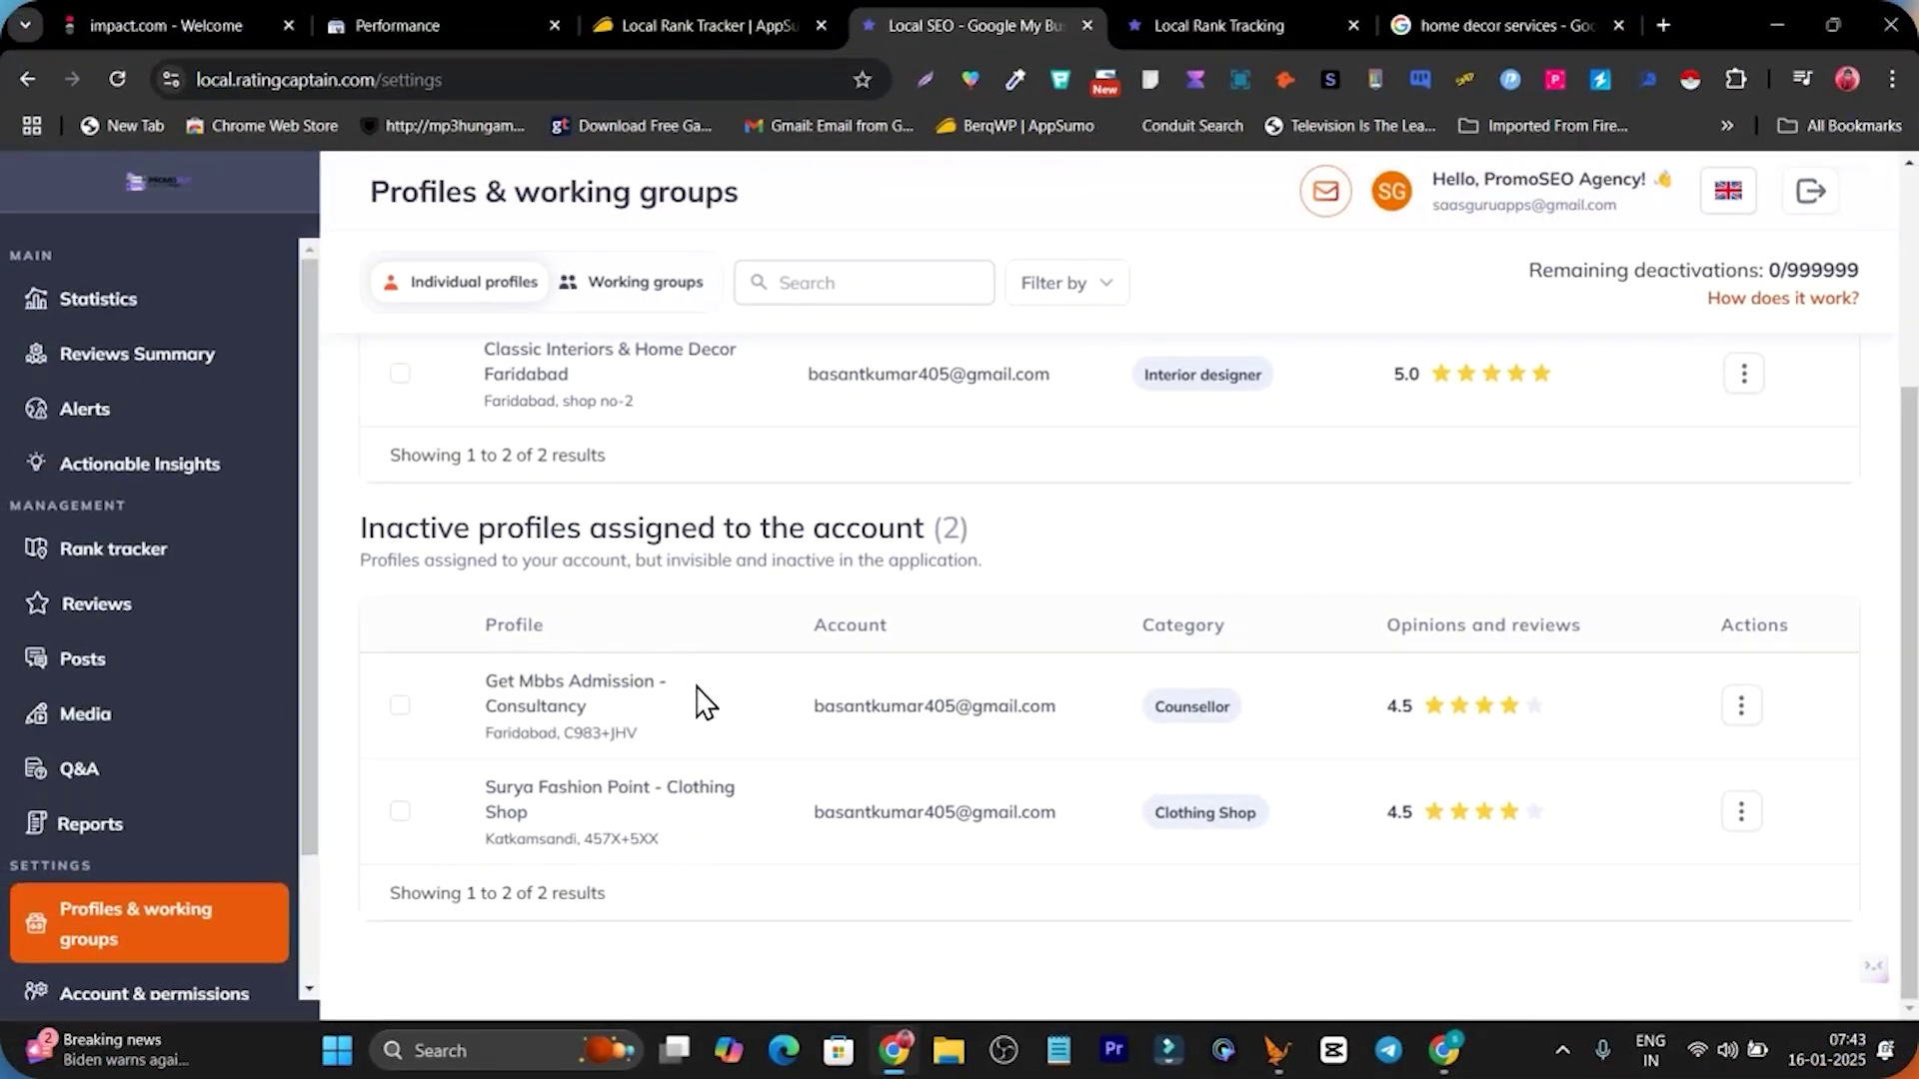
{"action": "scroll", "coordinate": [751, 779], "scroll_direction": "up", "scroll_amount": 3}
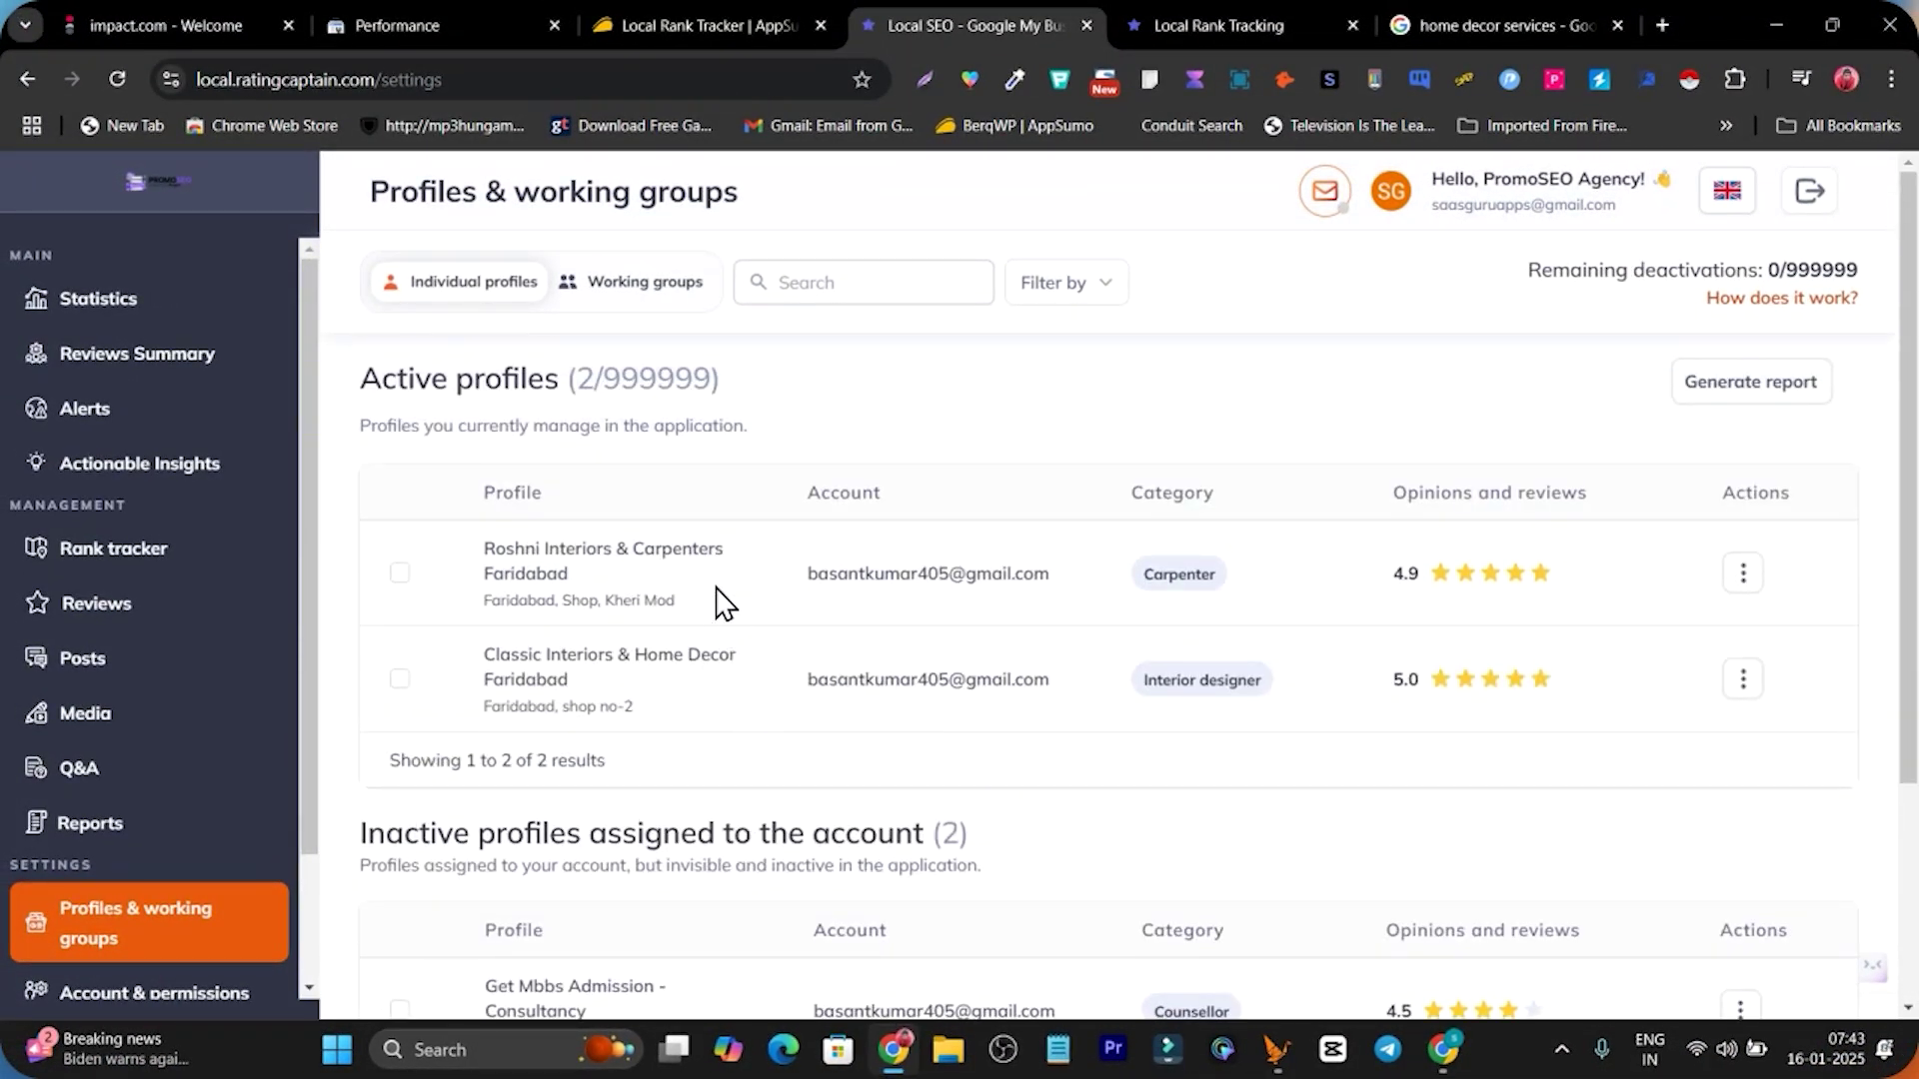
{"action": "scroll", "coordinate": [458, 605], "scroll_direction": "down", "scroll_amount": 3}
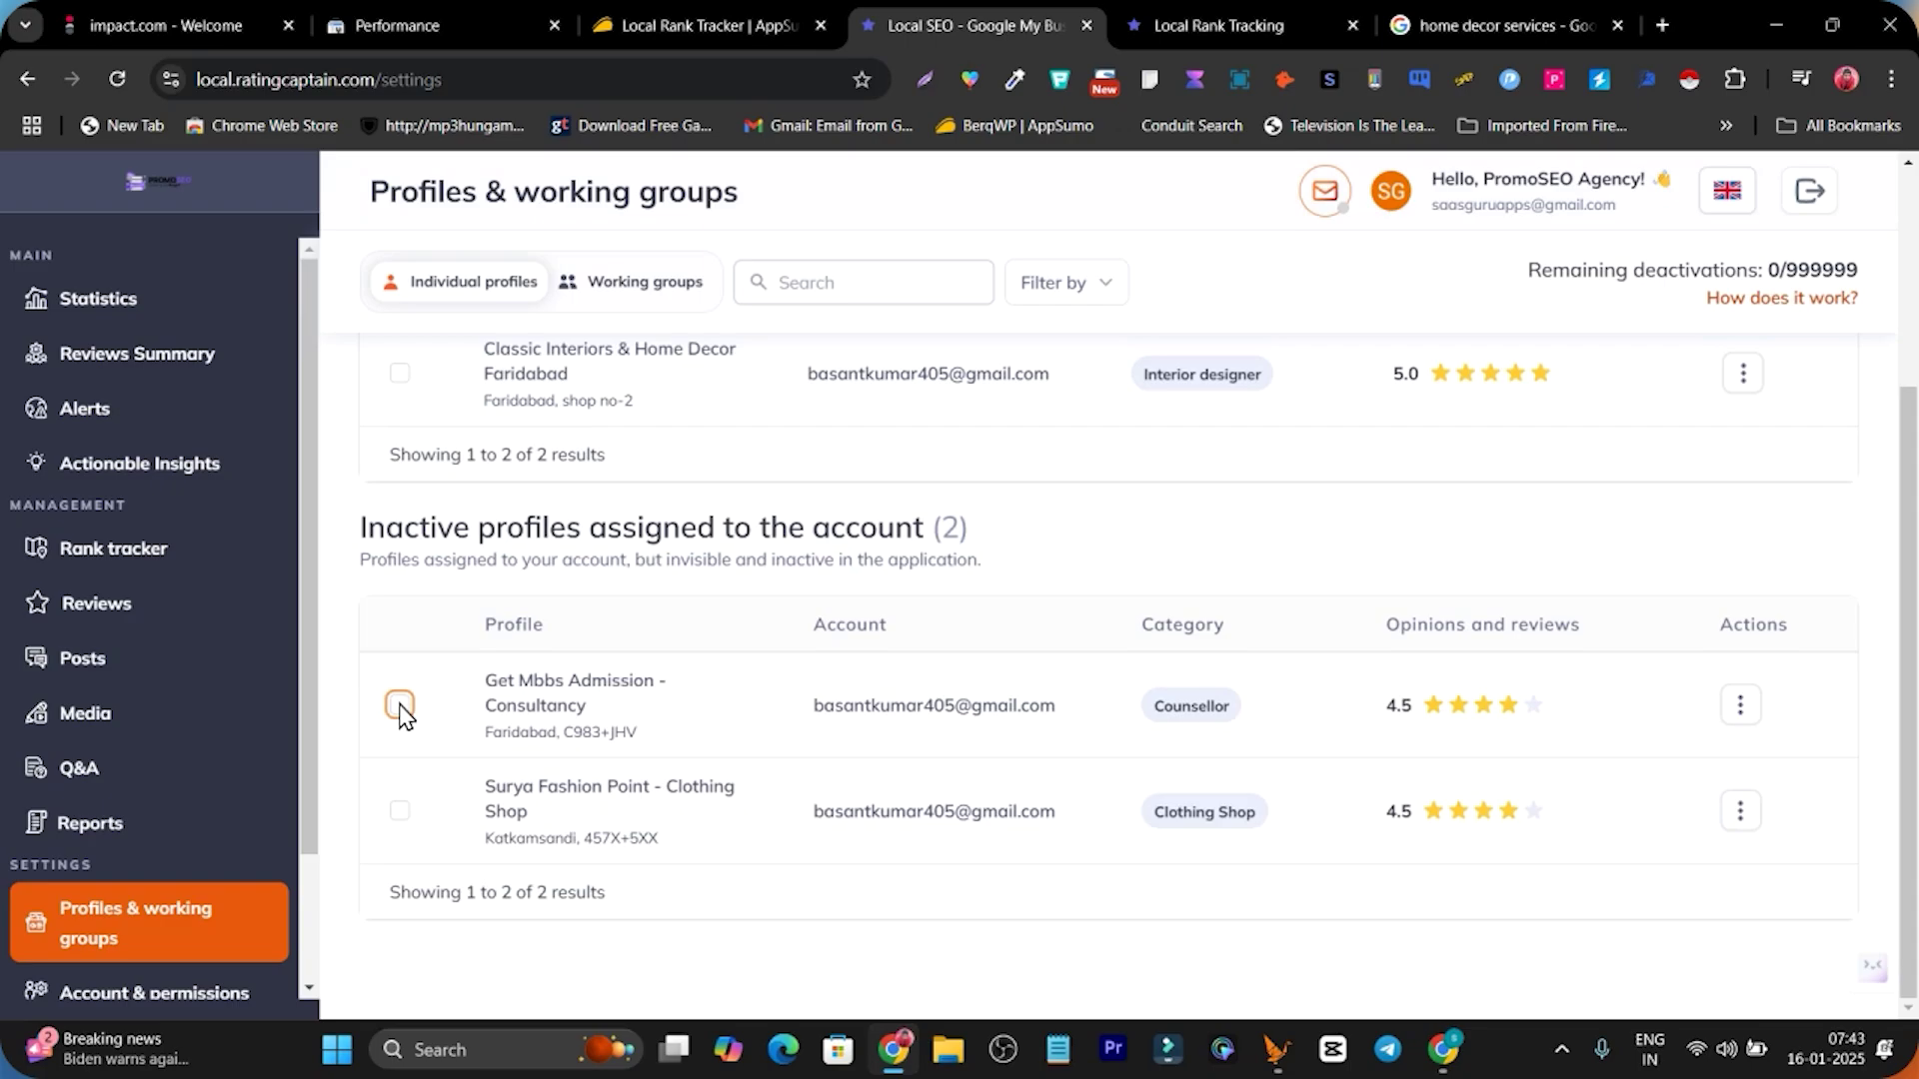
{"action": "left_click", "coordinate": [400, 705]}
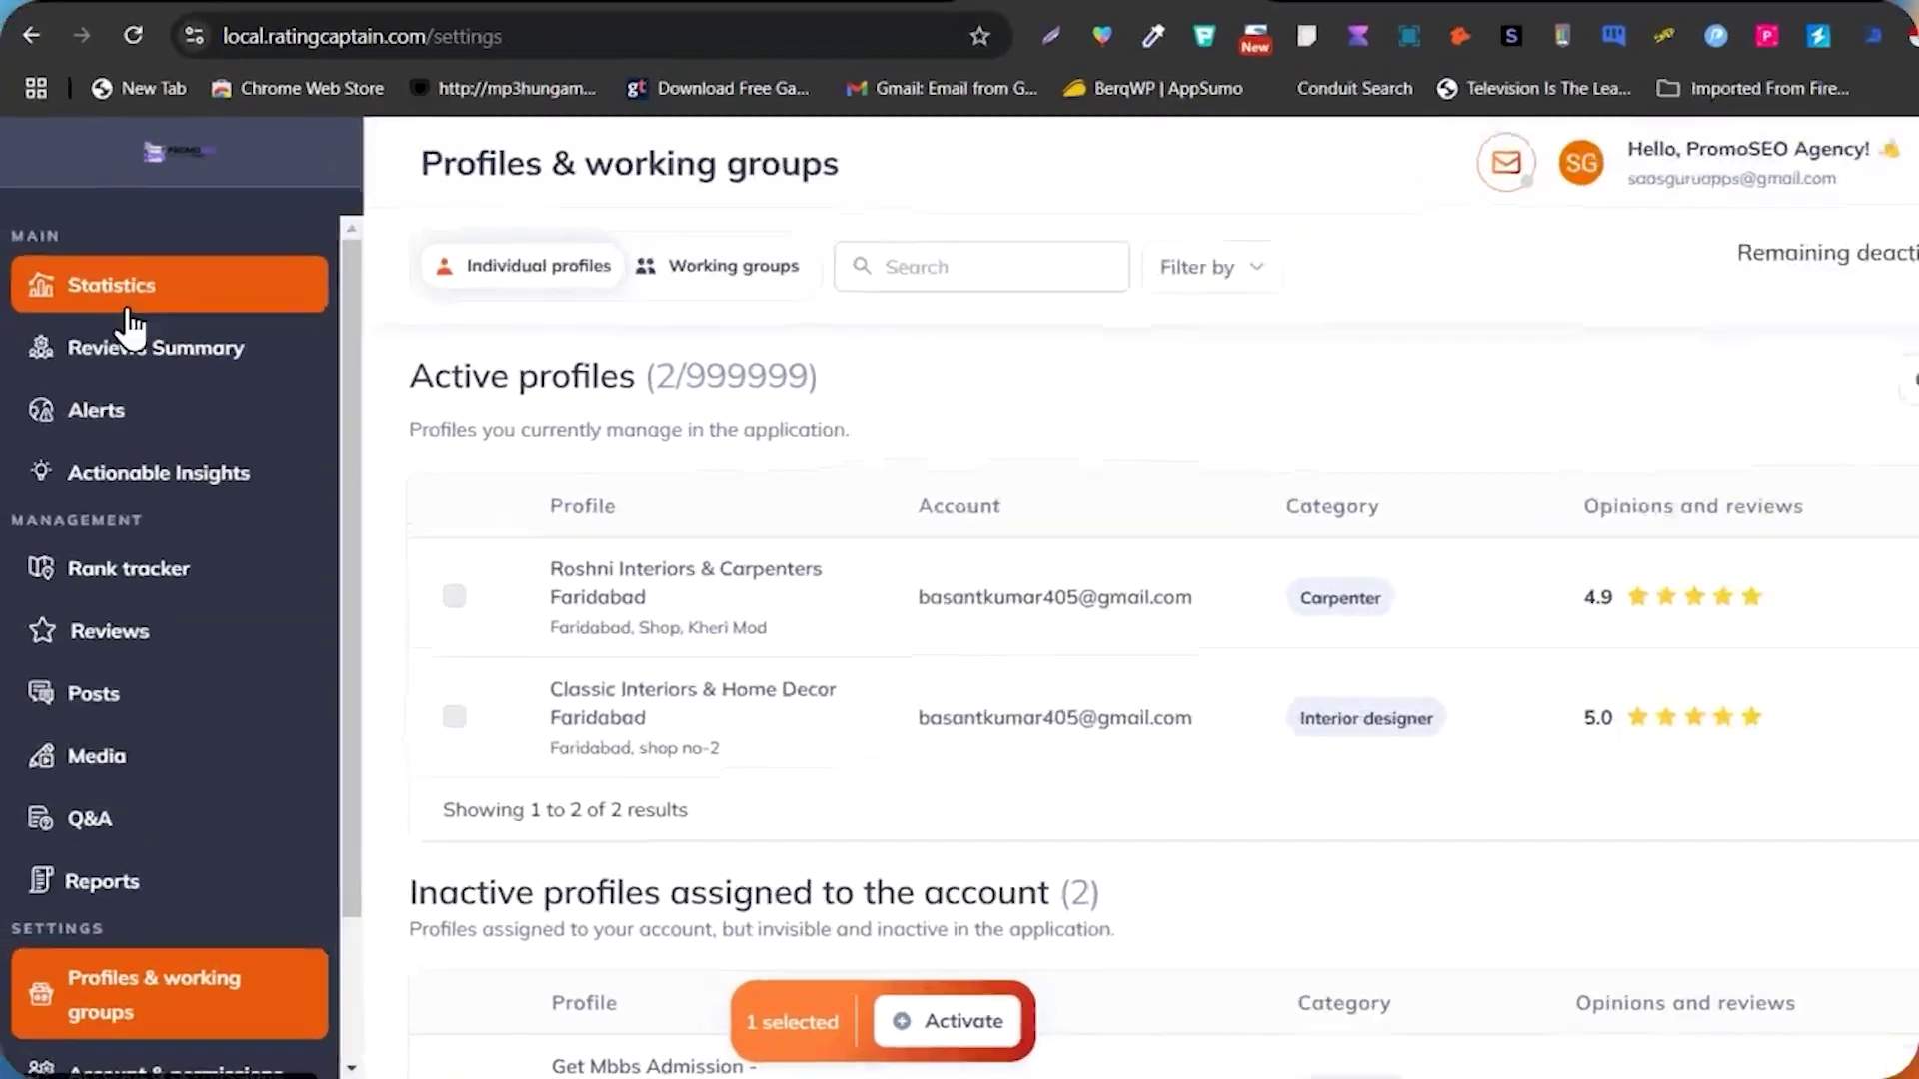
Go to the Statistics page and check the selectable profiles, keeping Classic Interiors & Home Decor Faridabad.
{"action": "left_click", "coordinate": [105, 298]}
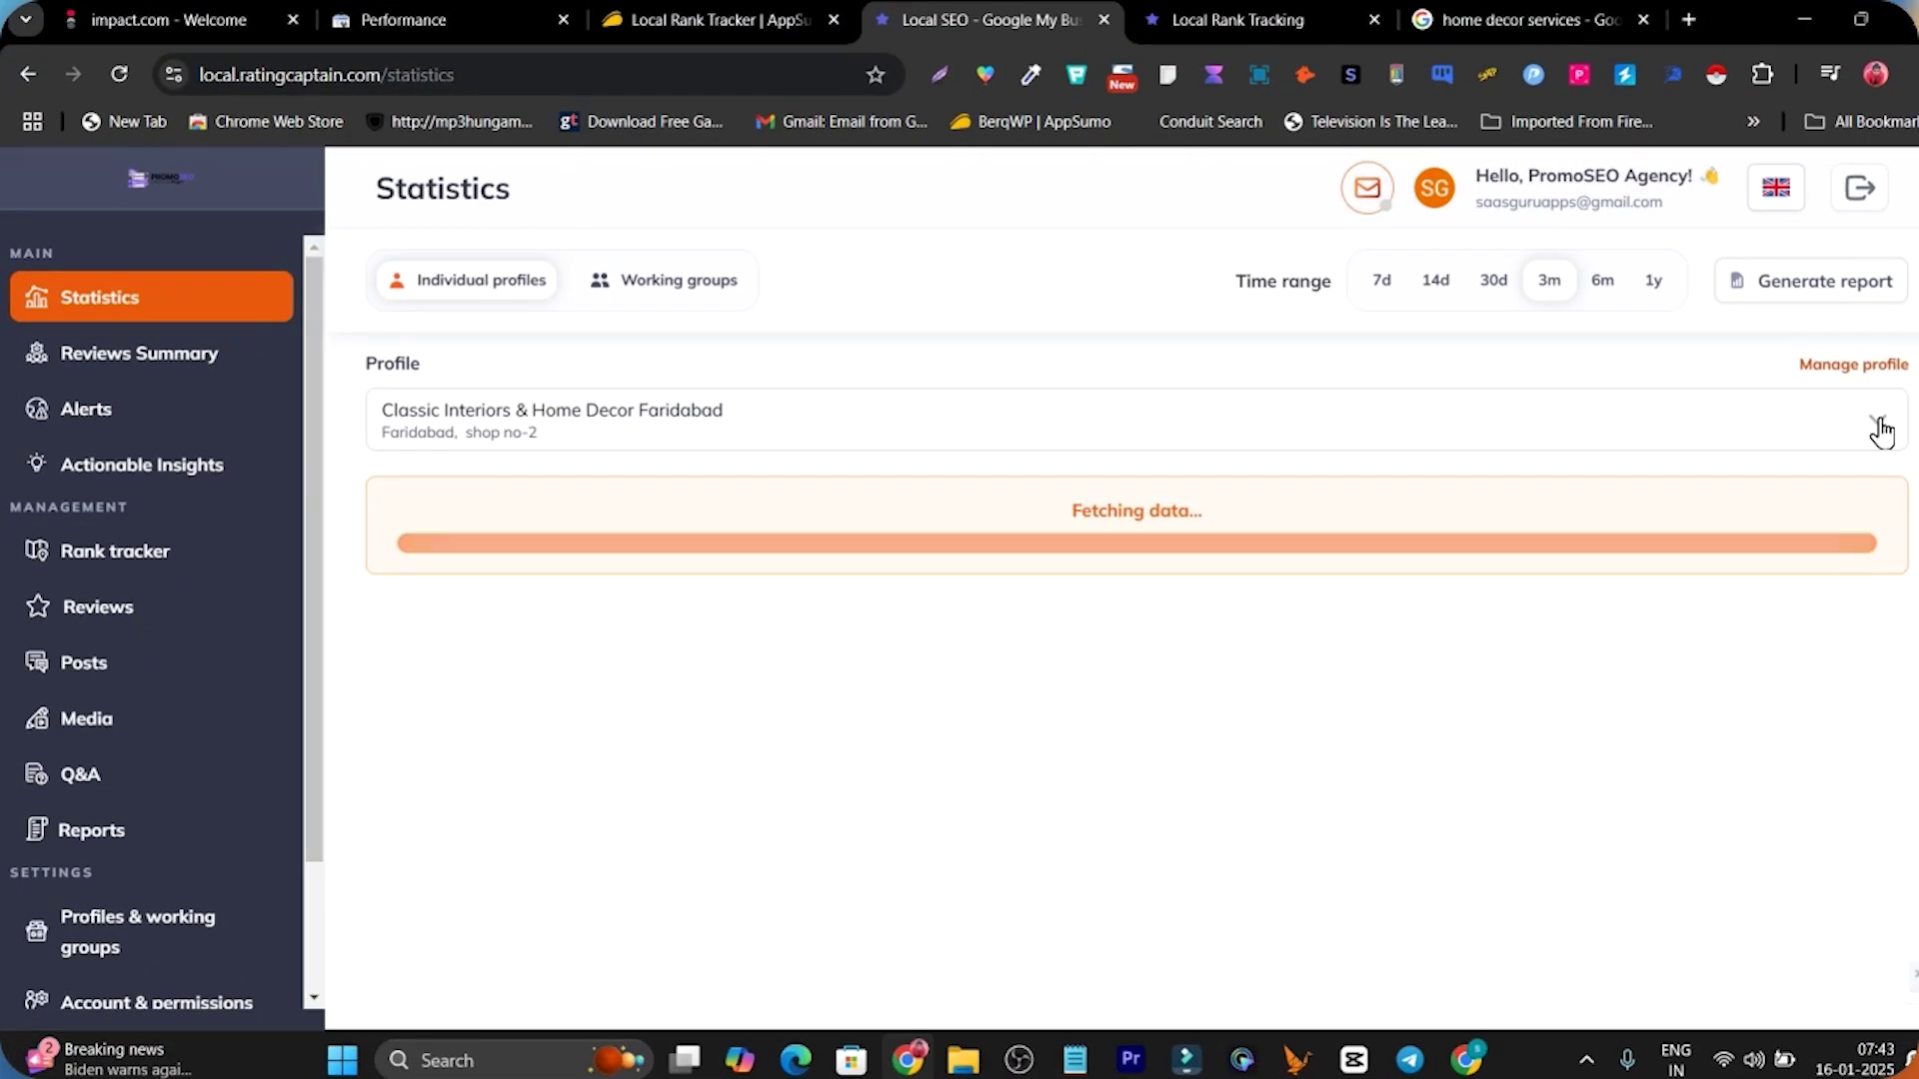
{"action": "left_click", "coordinate": [1888, 430]}
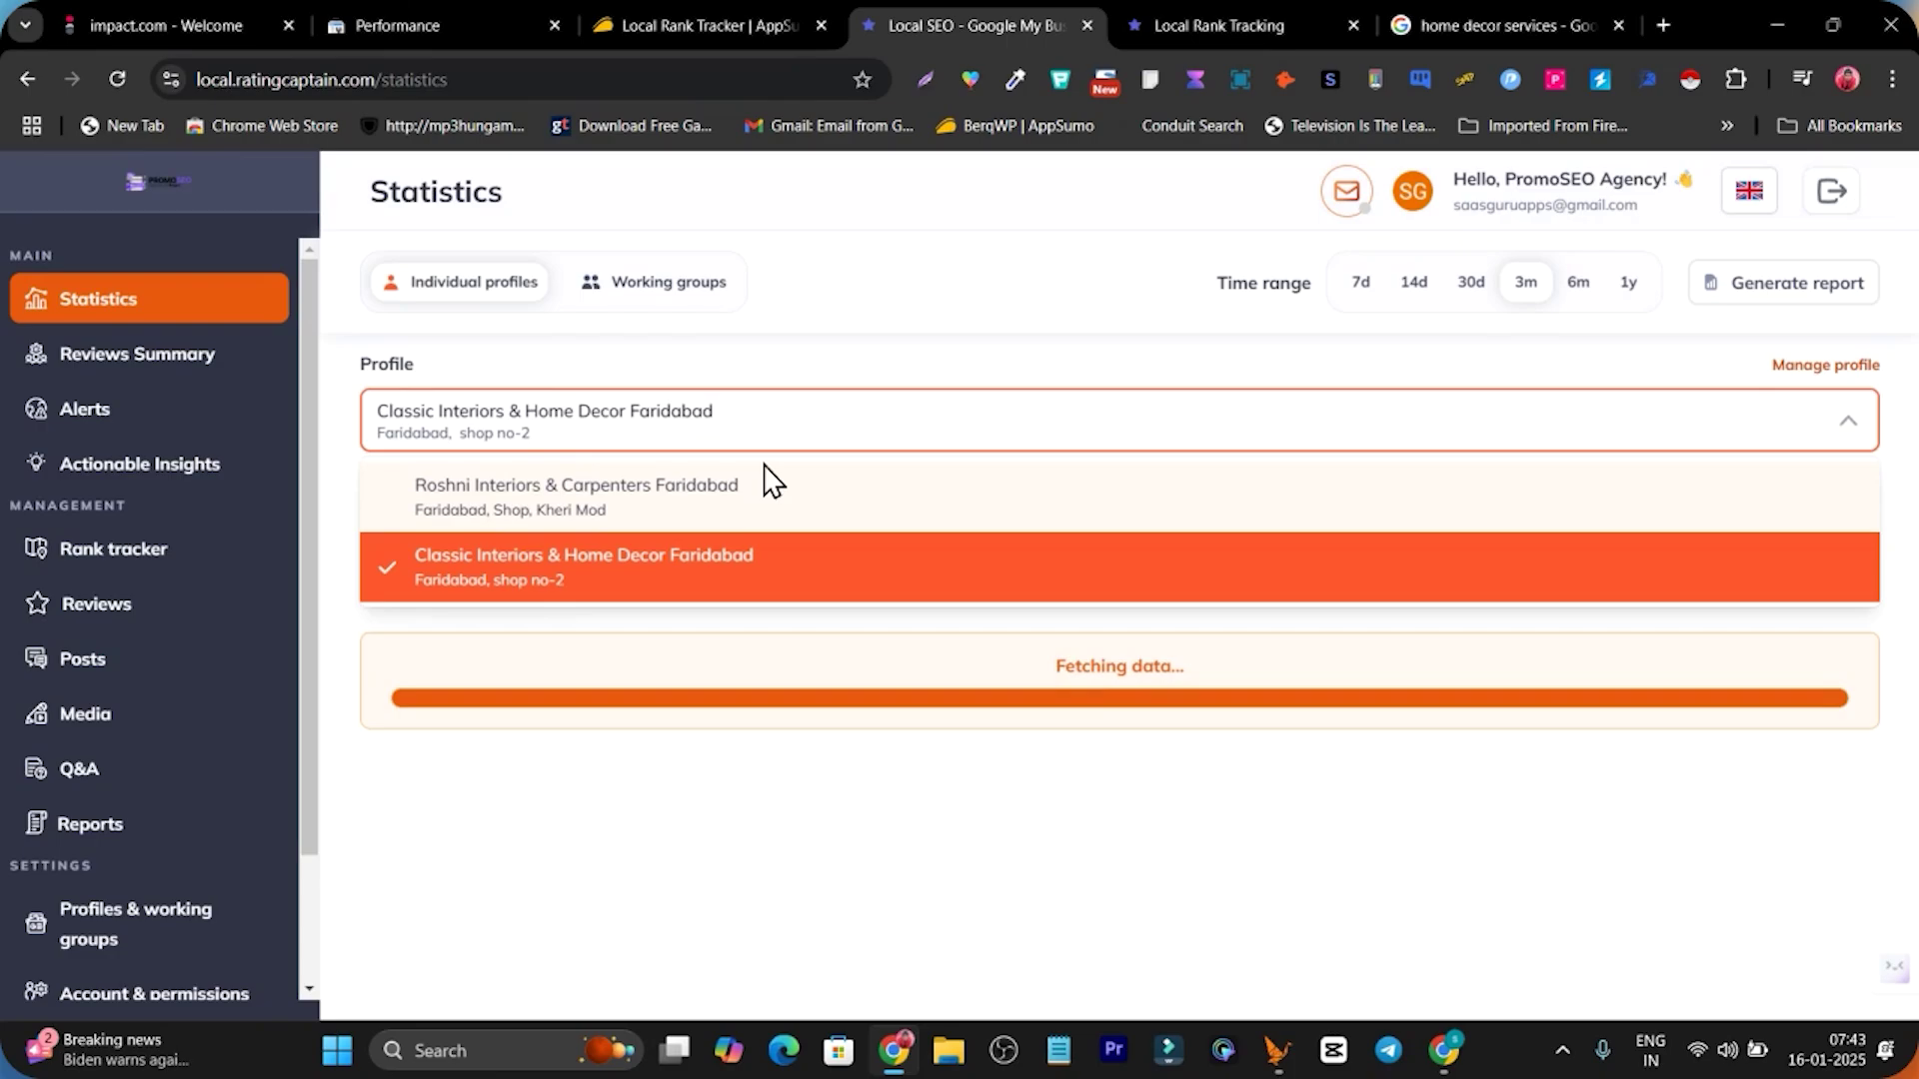
{"action": "left_click", "coordinate": [913, 400]}
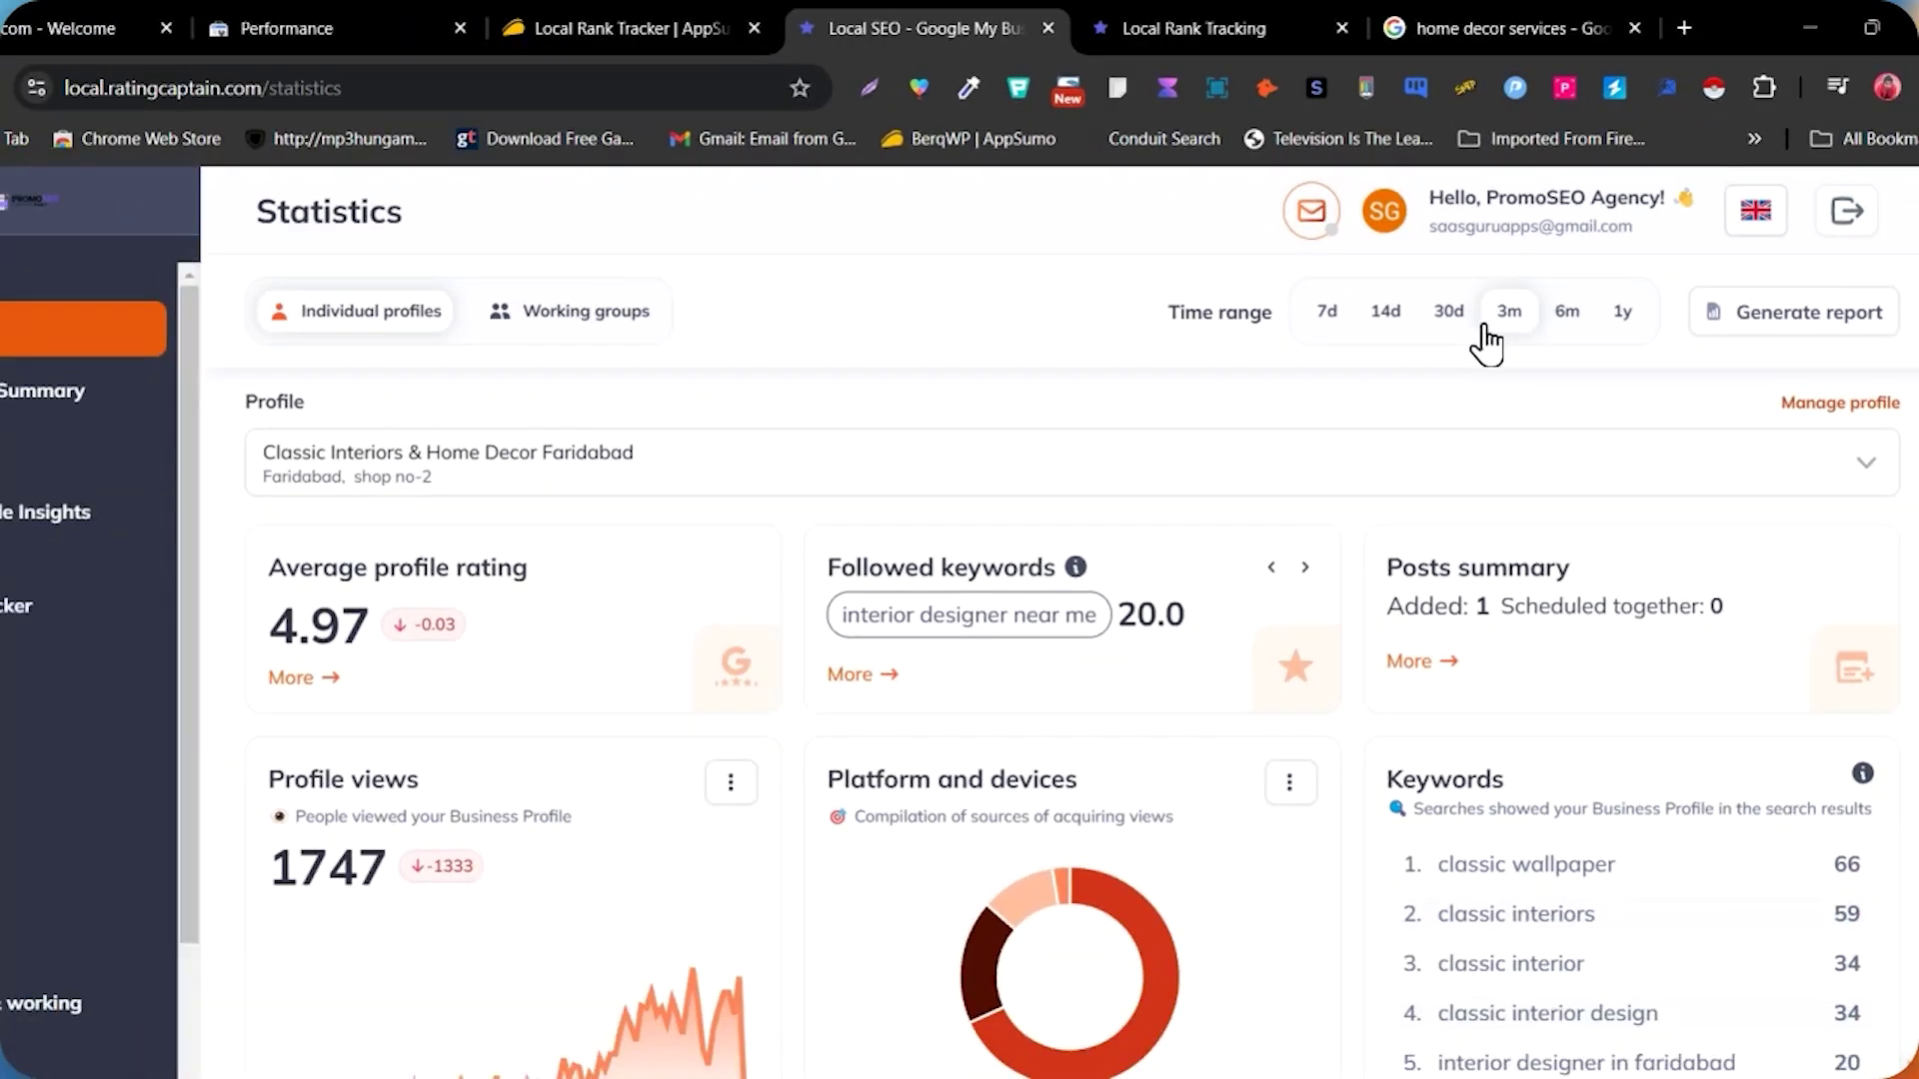
Examine the profile's three-month rating, followed keywords, views, devices, website clicks, calls and driving directions statistics.
{"action": "scroll", "coordinate": [411, 702], "scroll_direction": "down", "scroll_amount": 1}
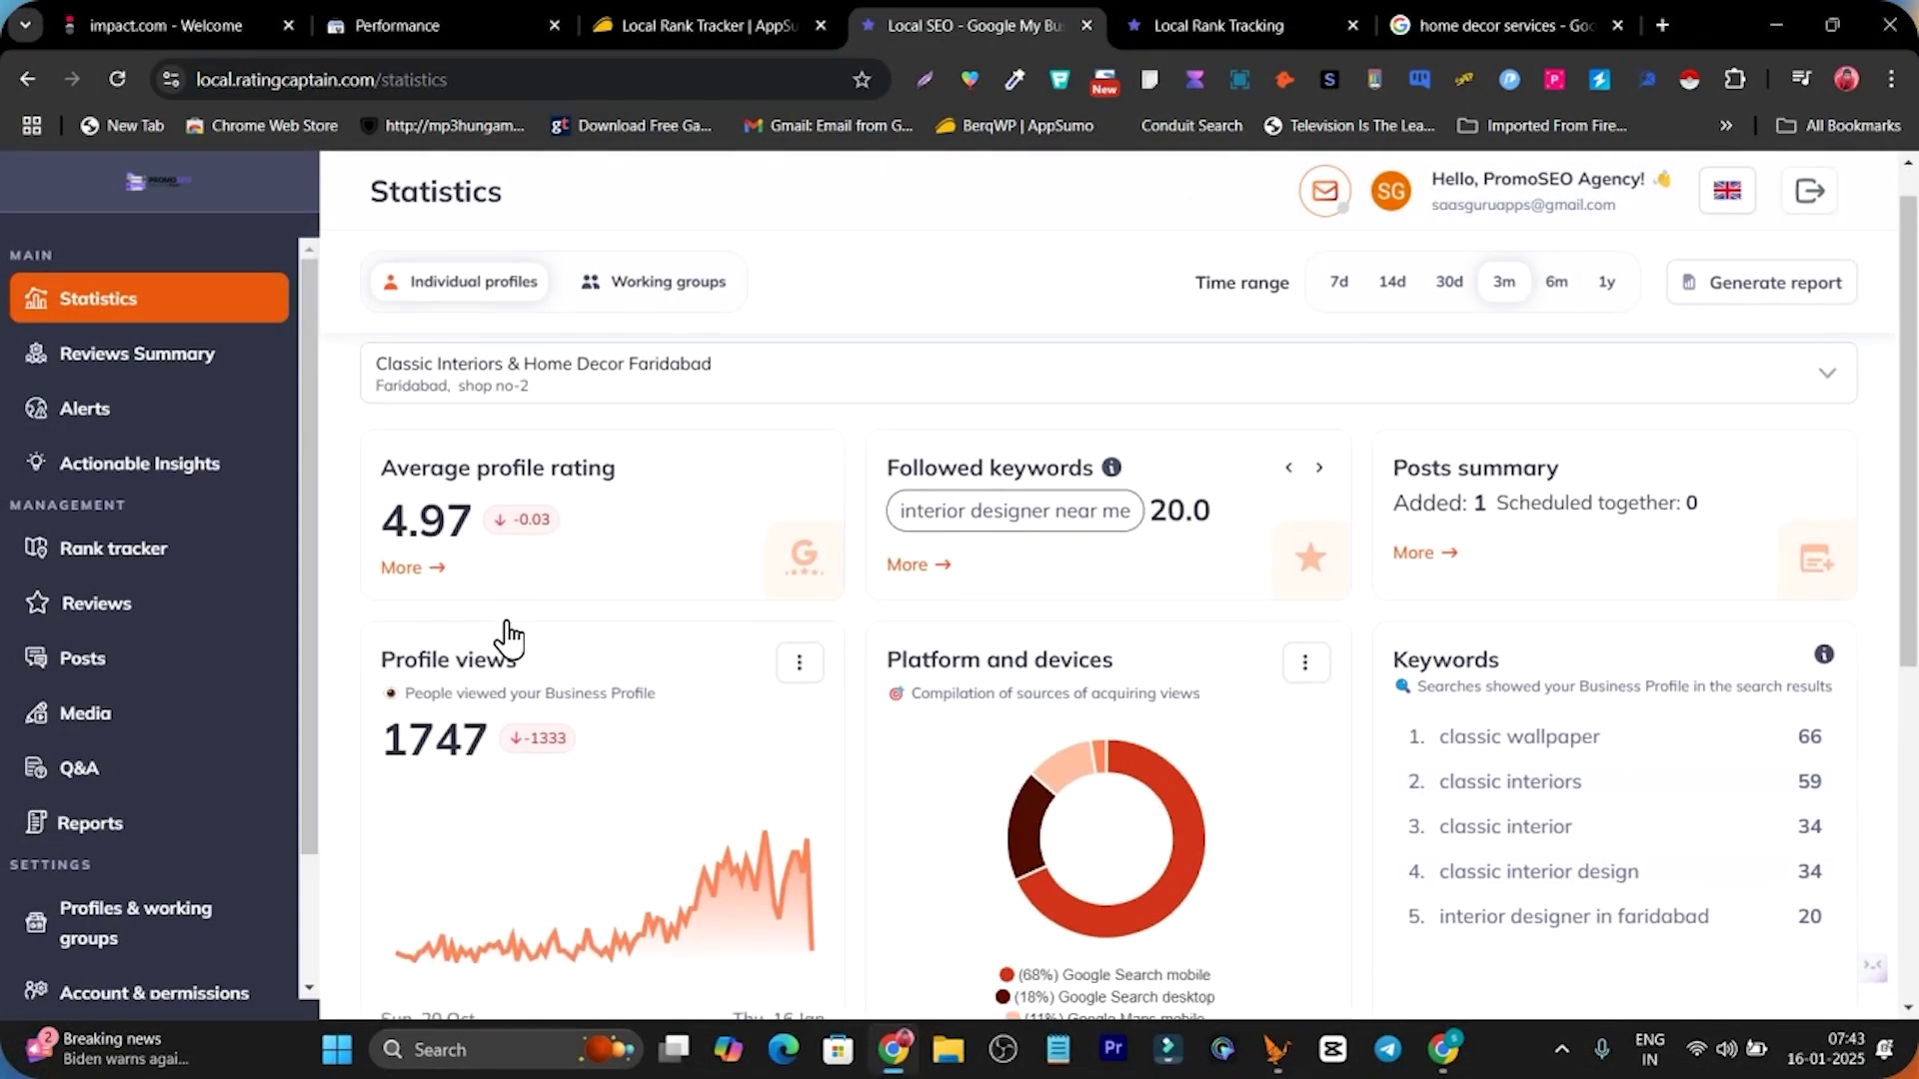
{"action": "scroll", "coordinate": [508, 637], "scroll_direction": "down", "scroll_amount": 1}
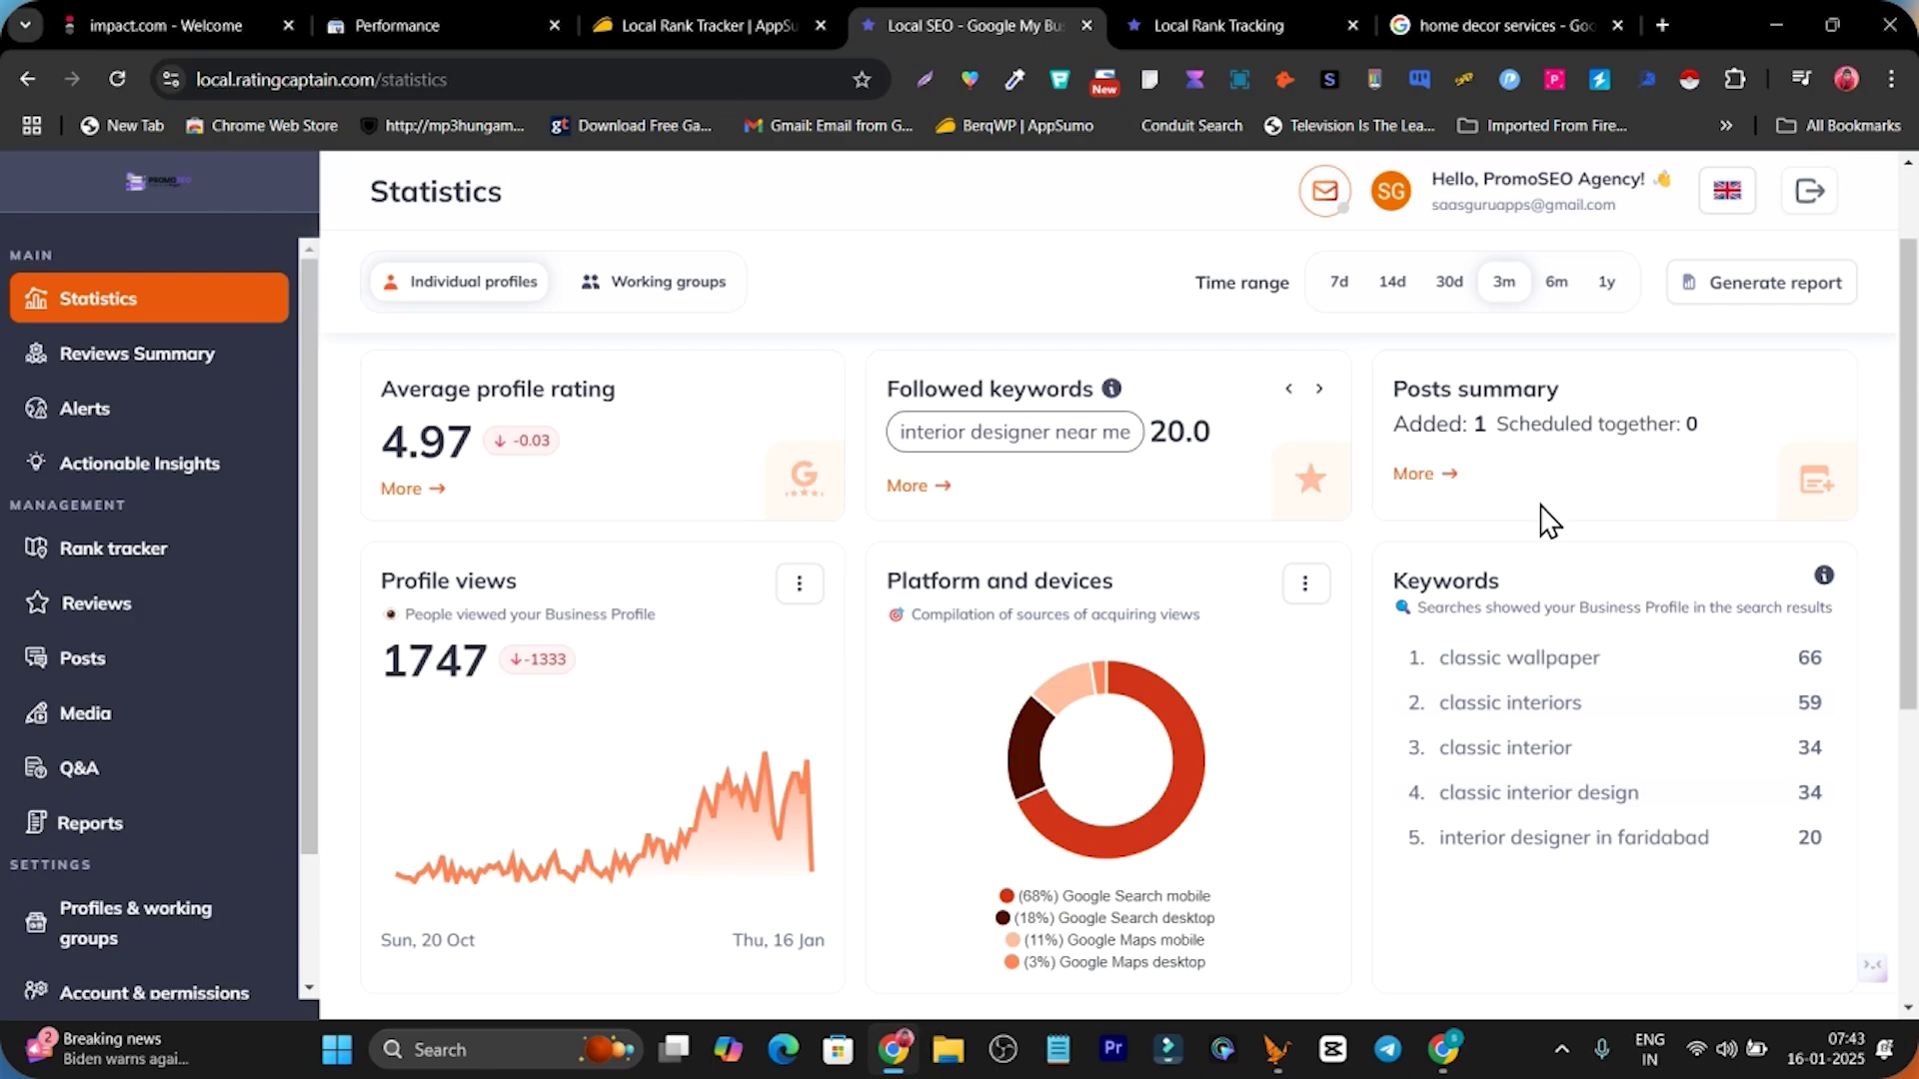
{"action": "scroll", "coordinate": [1548, 519], "scroll_direction": "down", "scroll_amount": 3}
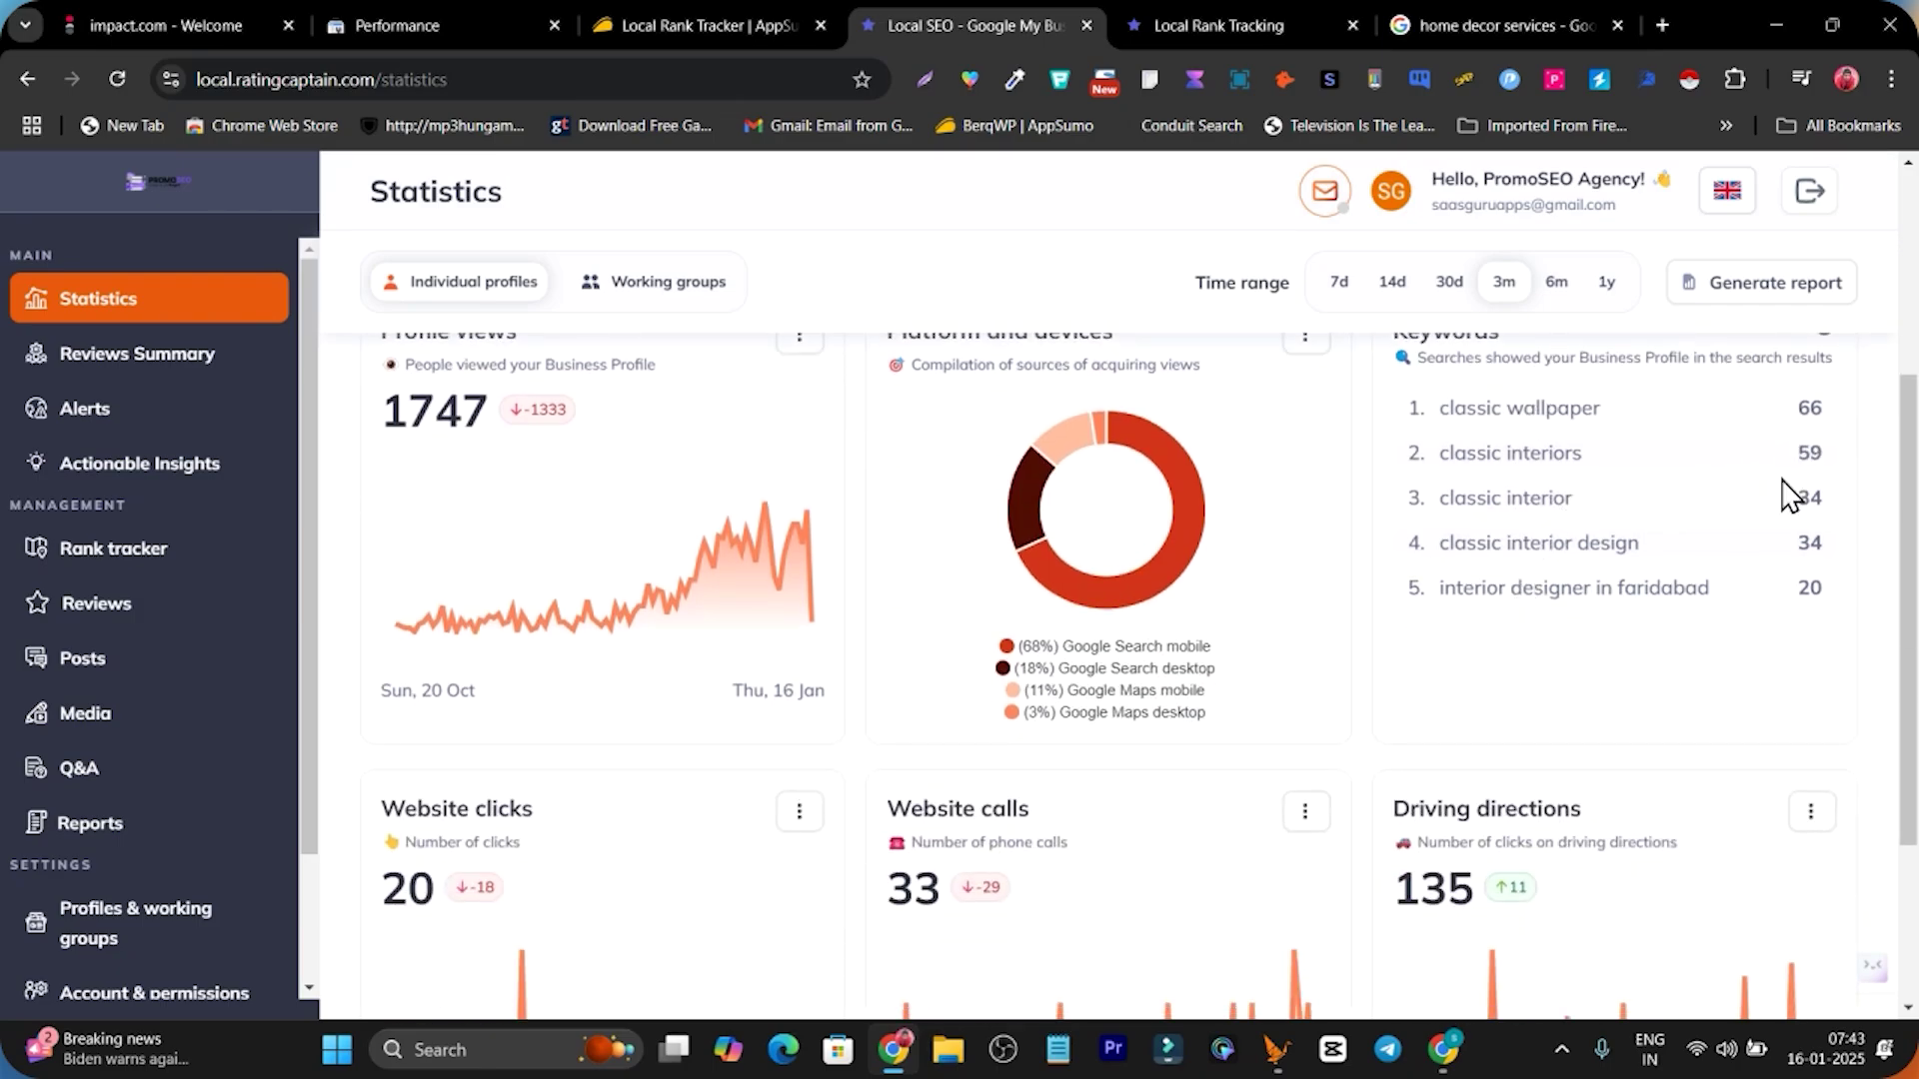
{"action": "scroll", "coordinate": [1529, 660], "scroll_direction": "down", "scroll_amount": 3}
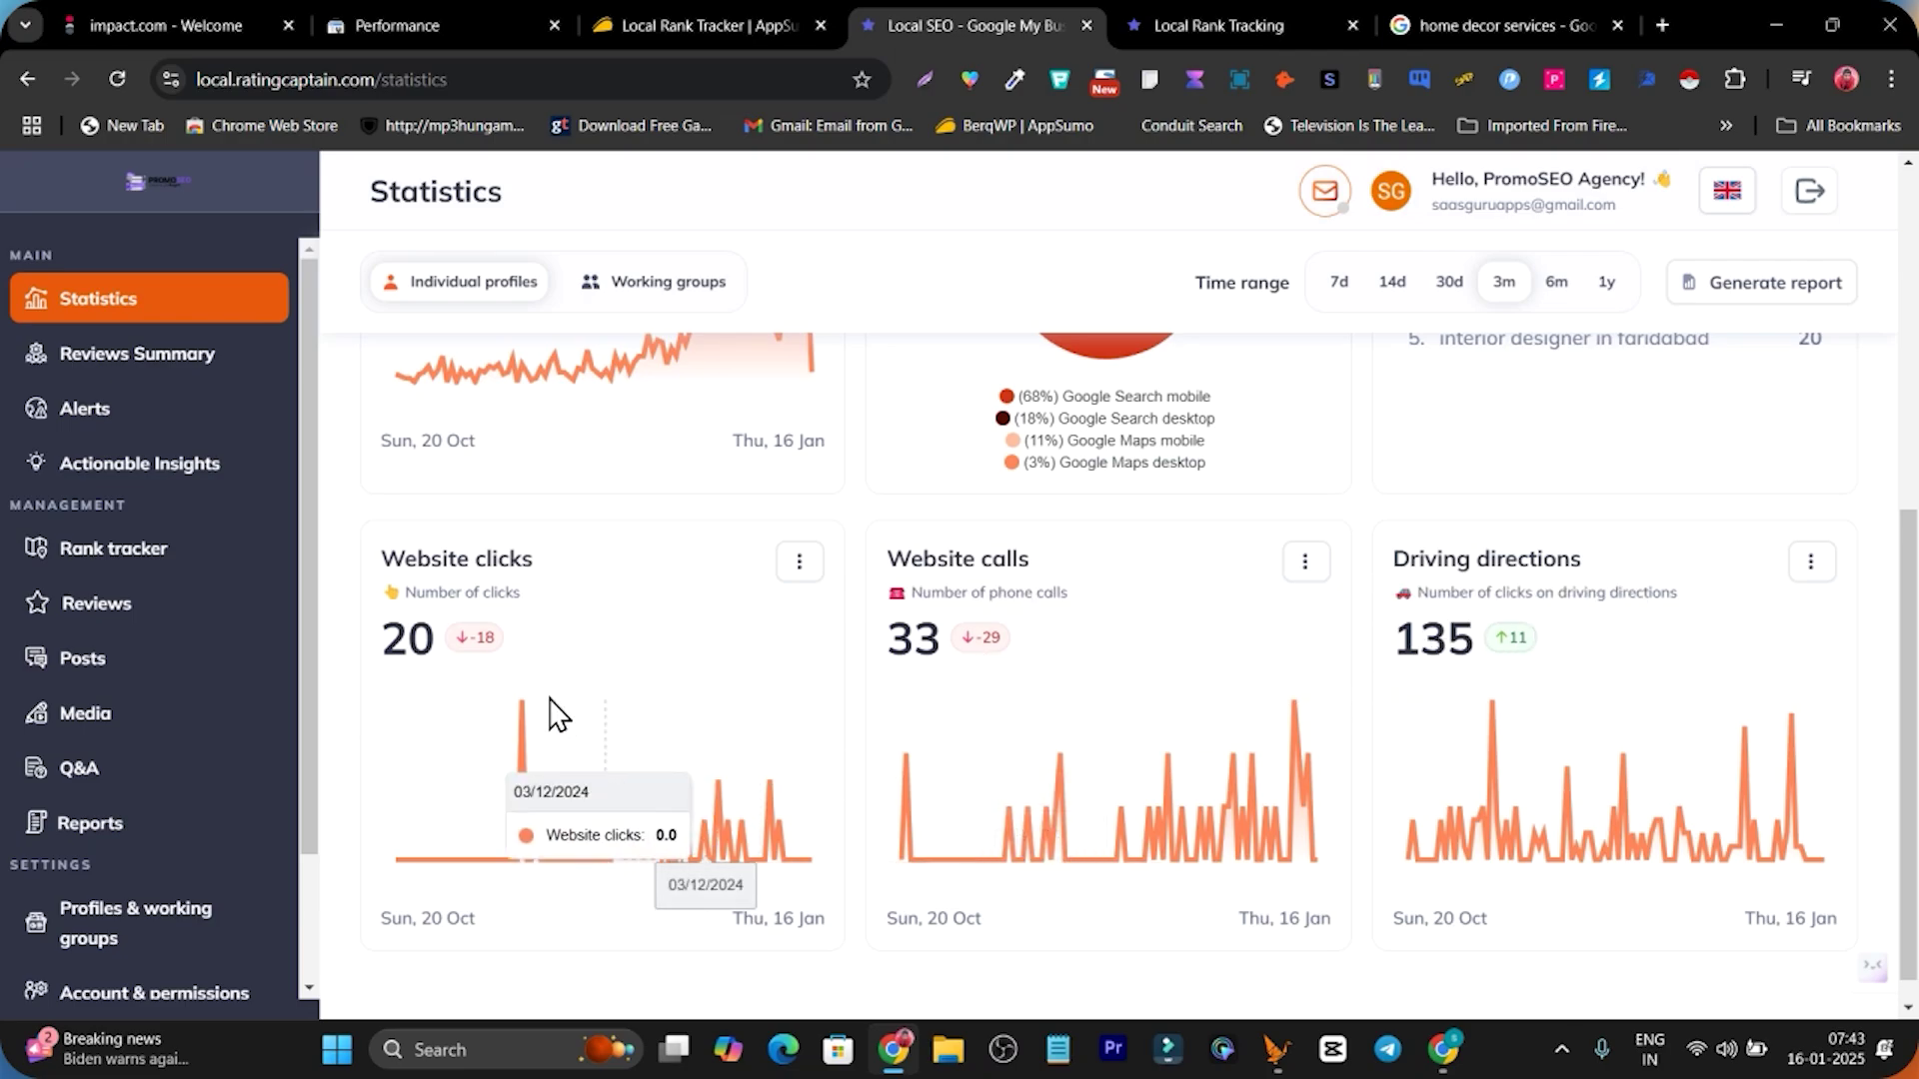
{"action": "scroll", "coordinate": [749, 672], "scroll_direction": "up", "scroll_amount": 6}
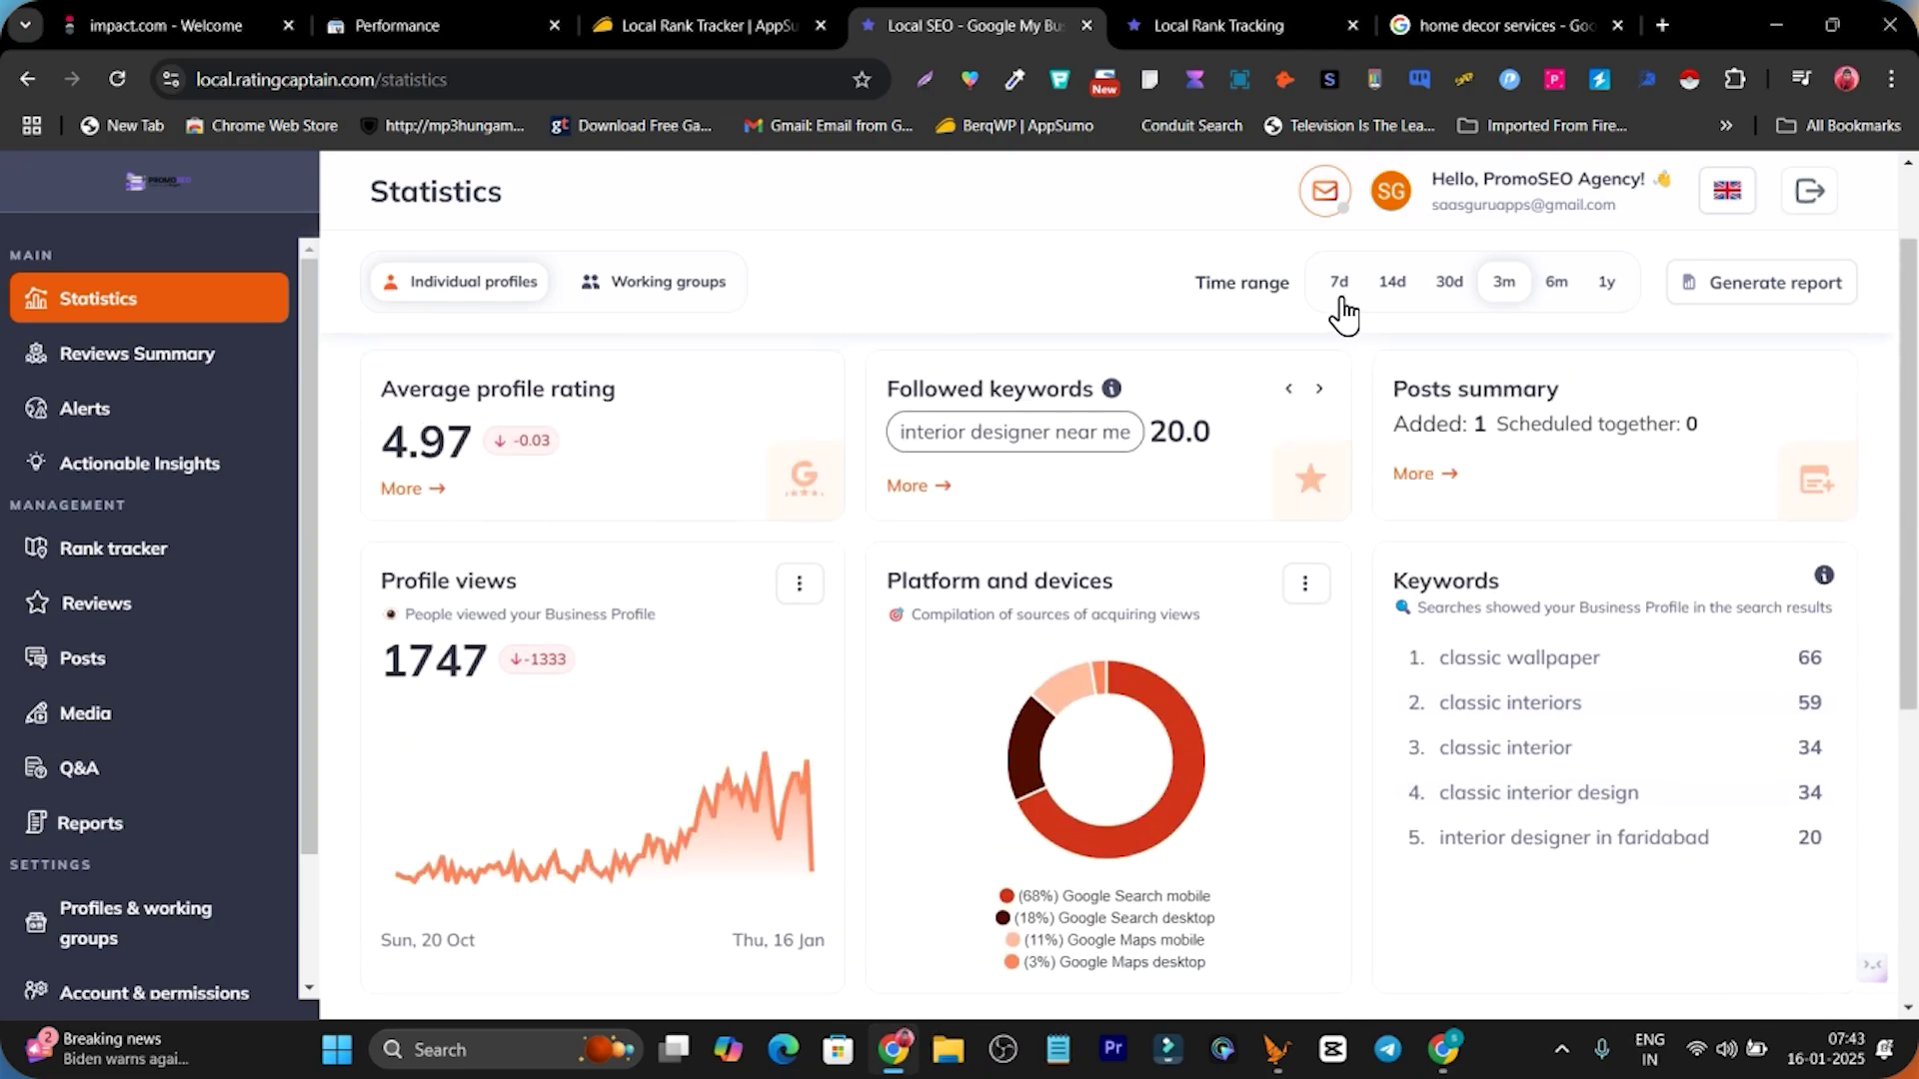
Set the statistics time range to 7 days and look over the profile's charts.
{"action": "left_click", "coordinate": [1339, 294]}
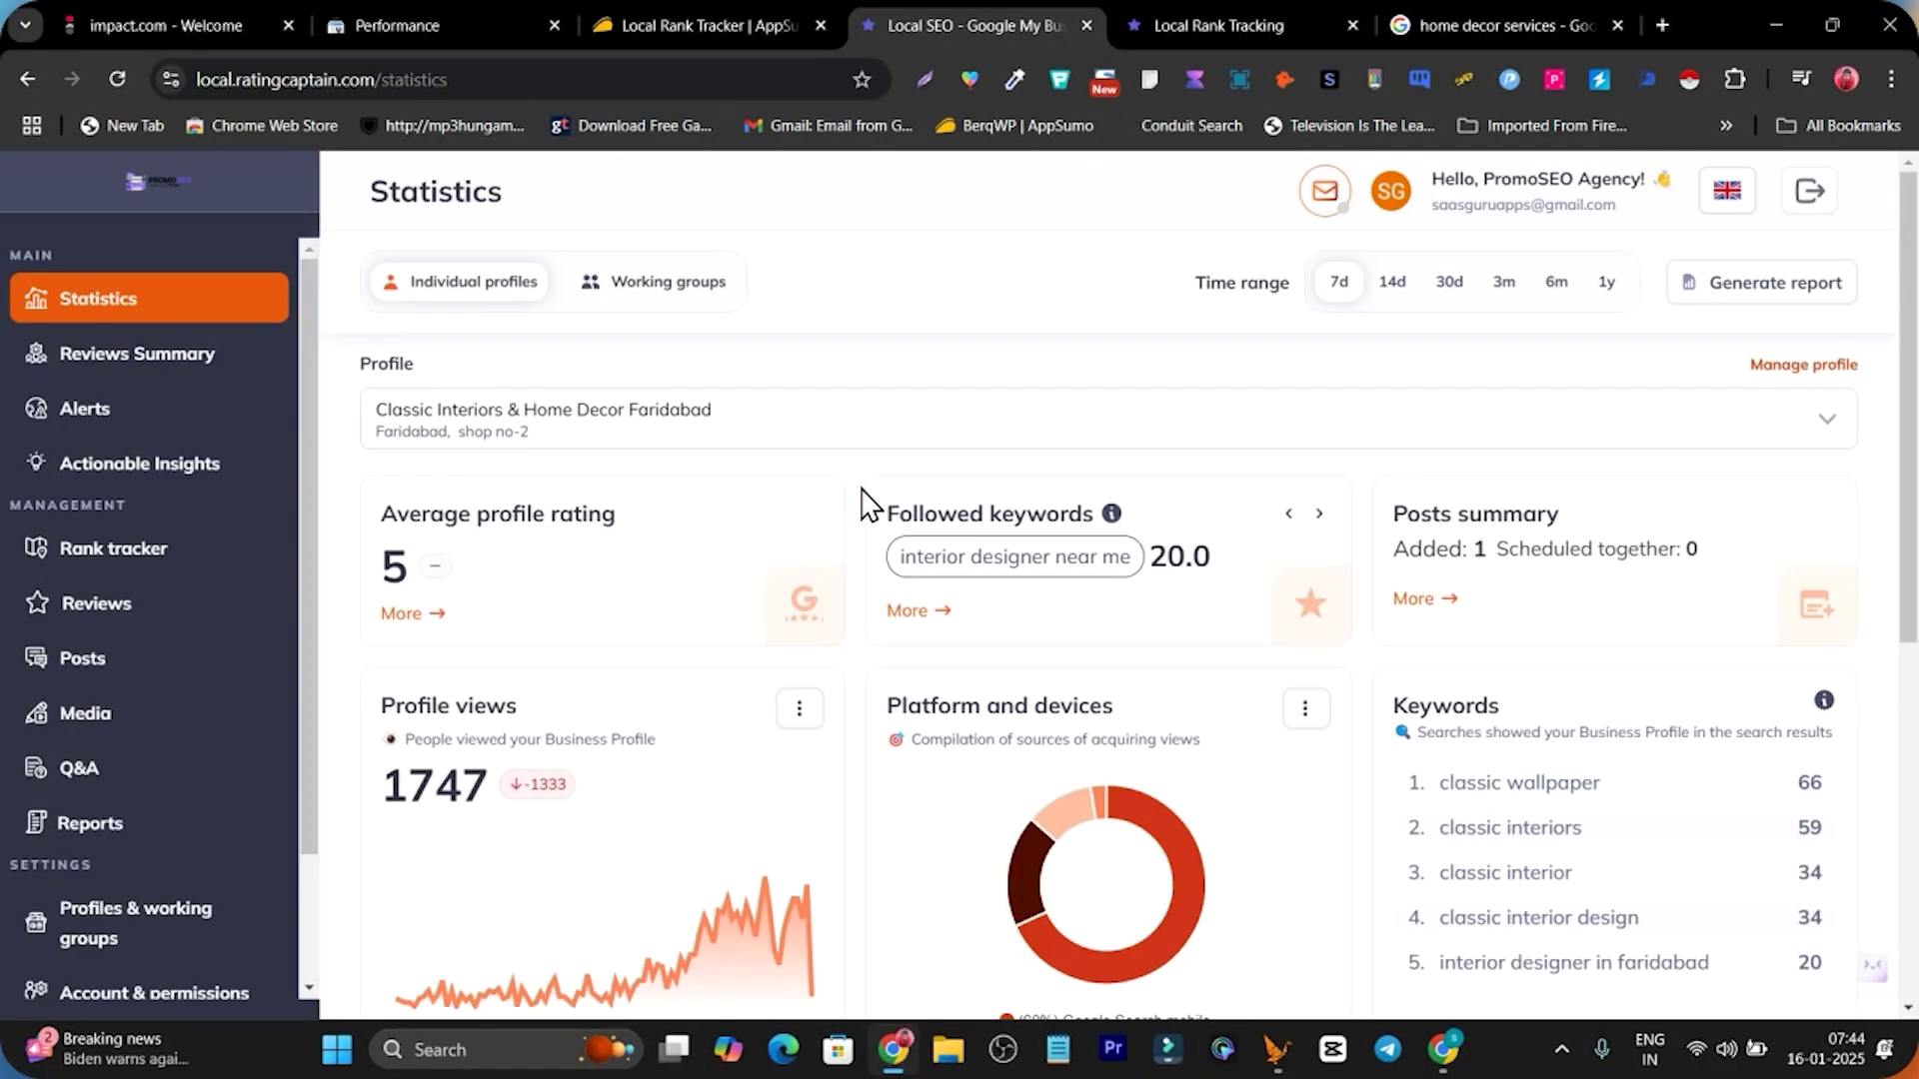
{"action": "scroll", "coordinate": [865, 504], "scroll_direction": "down", "scroll_amount": 5}
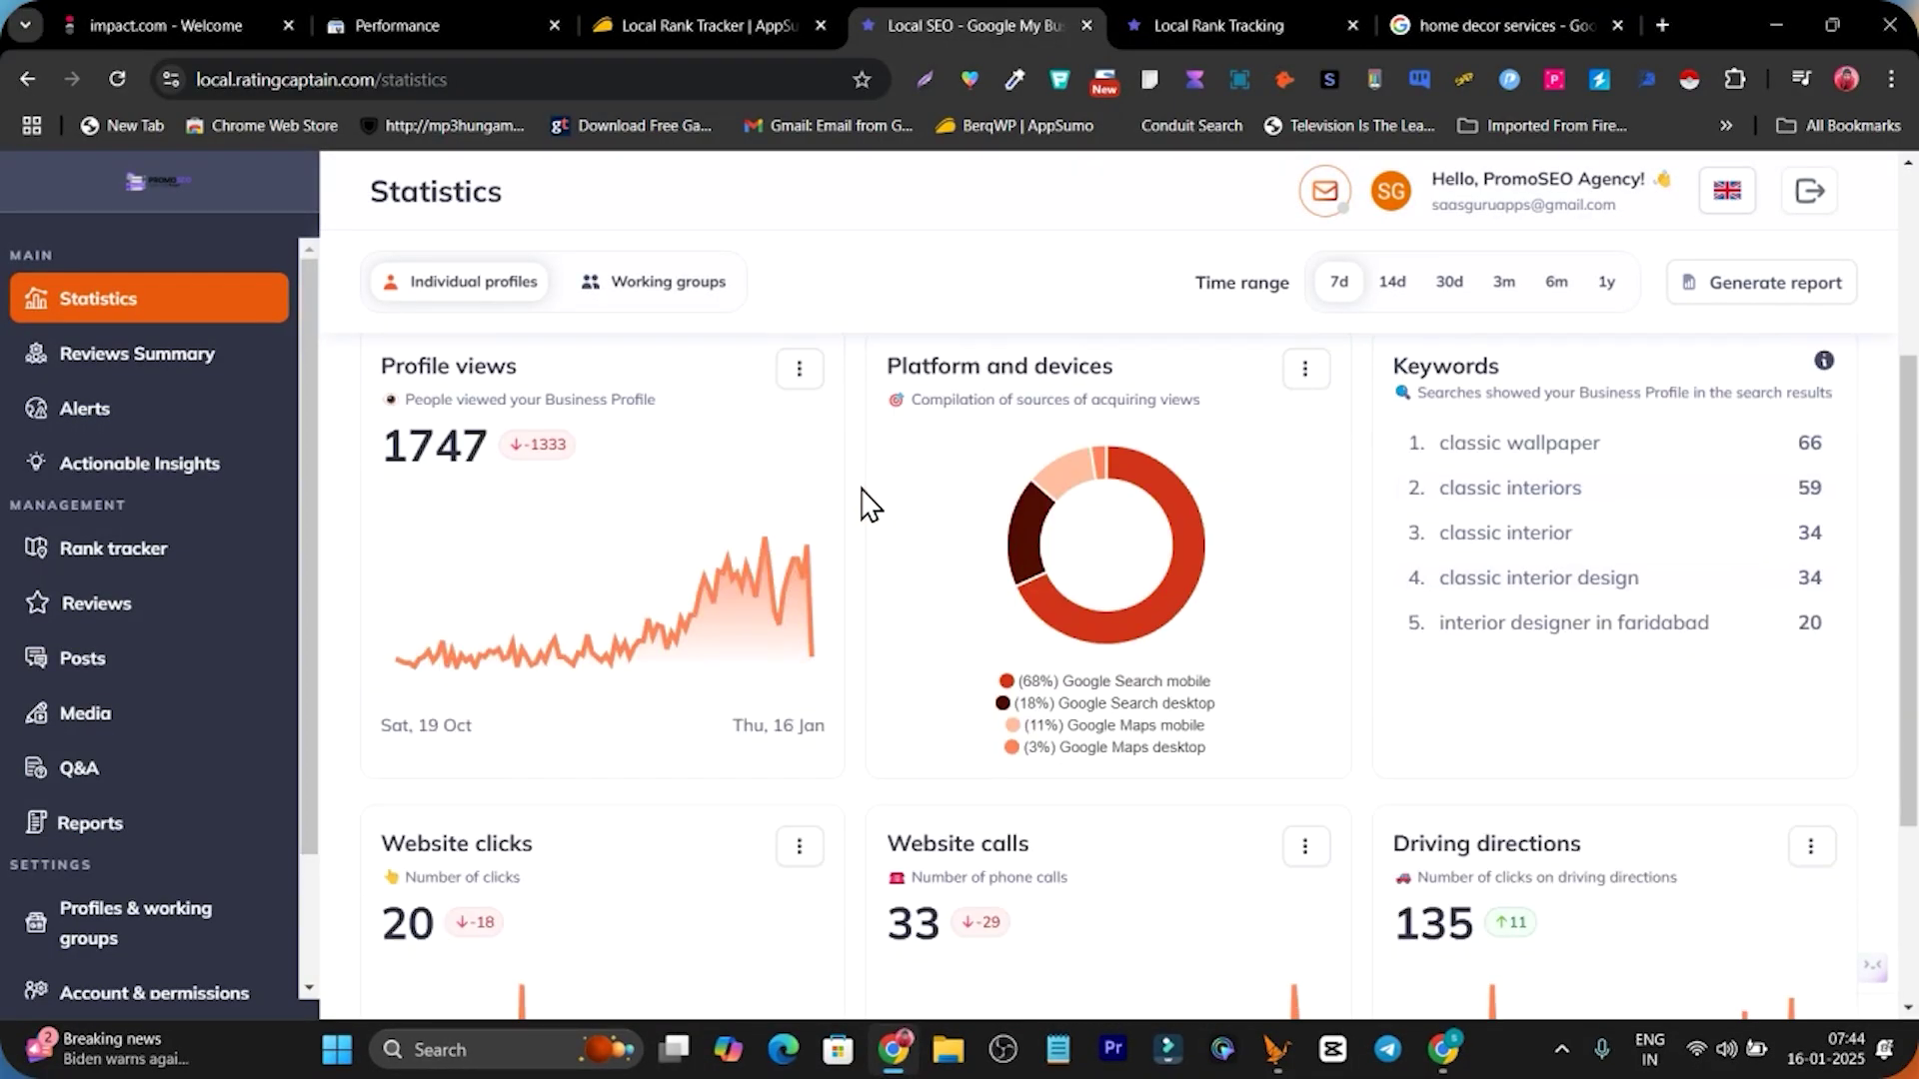
{"action": "scroll", "coordinate": [848, 639], "scroll_direction": "up", "scroll_amount": 5}
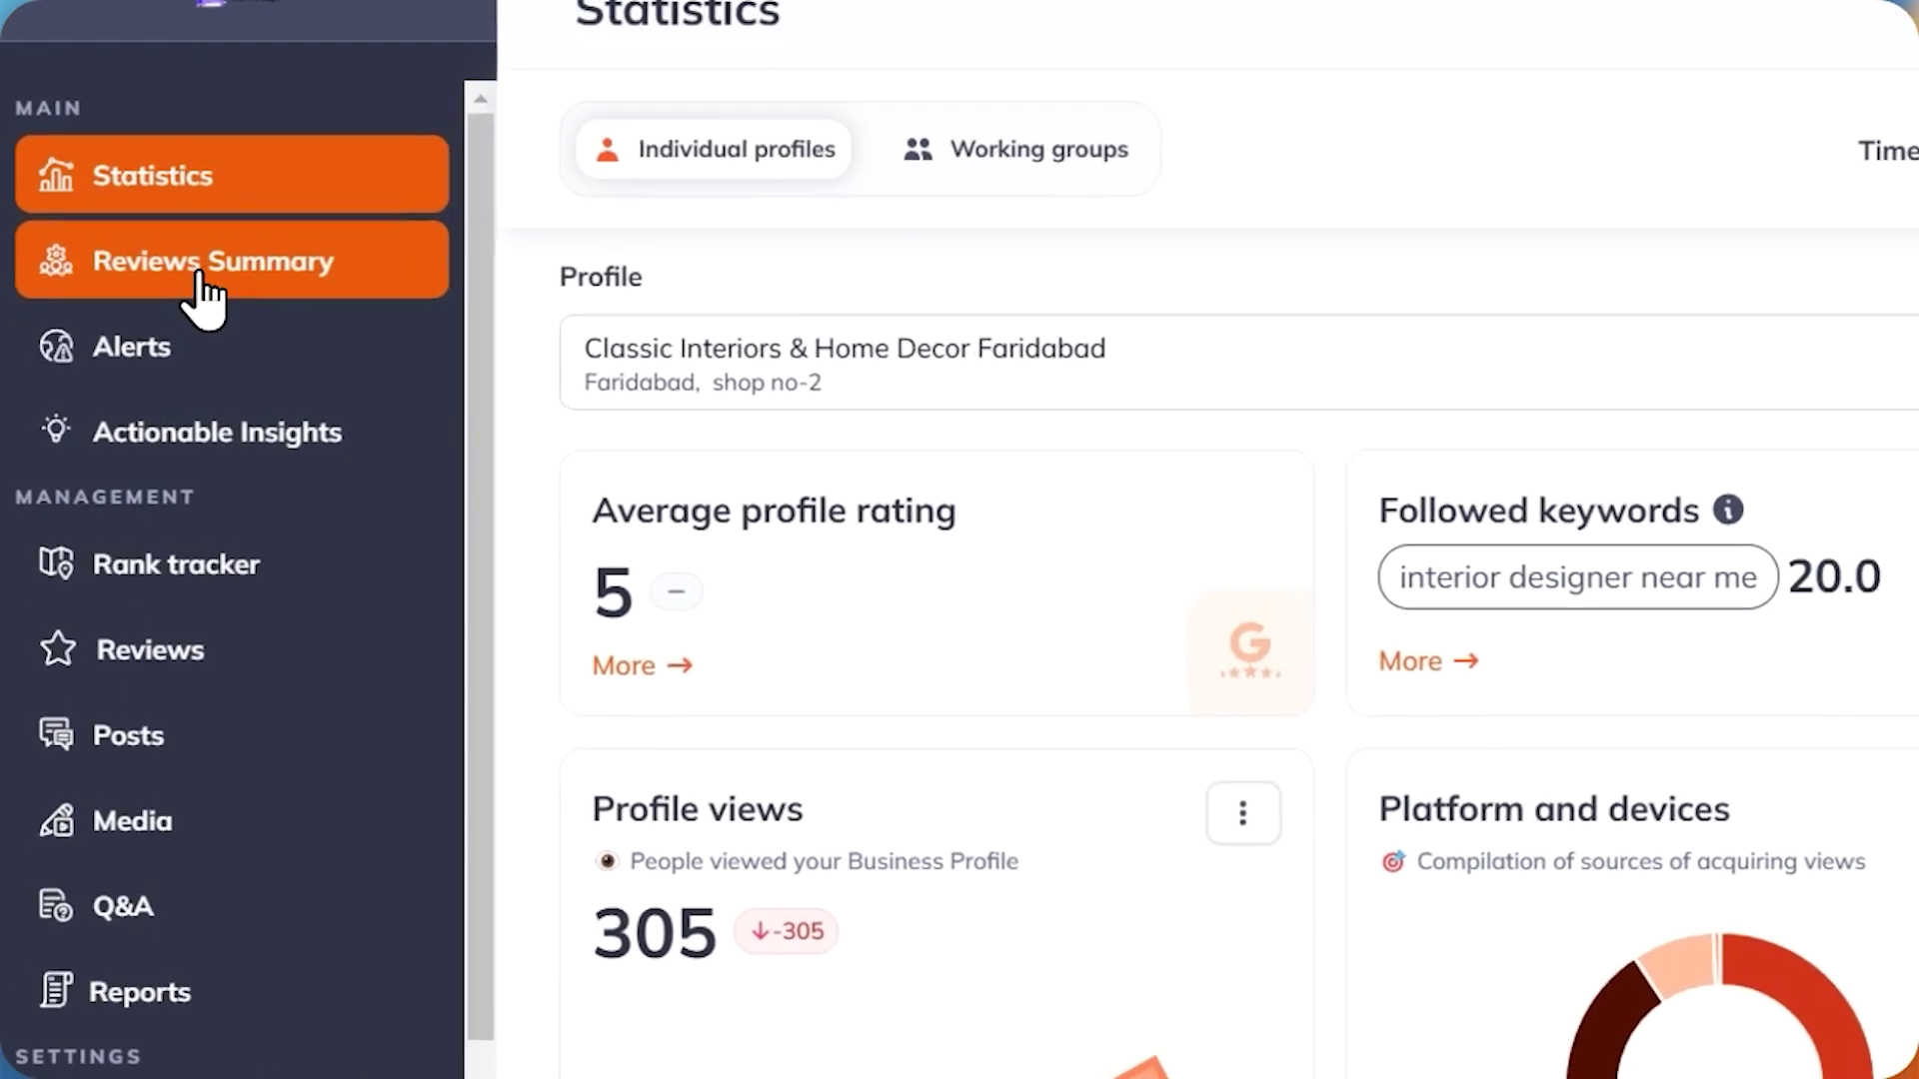
View the Reviews Summary, and check the reviews of Classic Interiors & Home Decor Faridabad in the Google local results.
{"action": "left_click", "coordinate": [131, 372]}
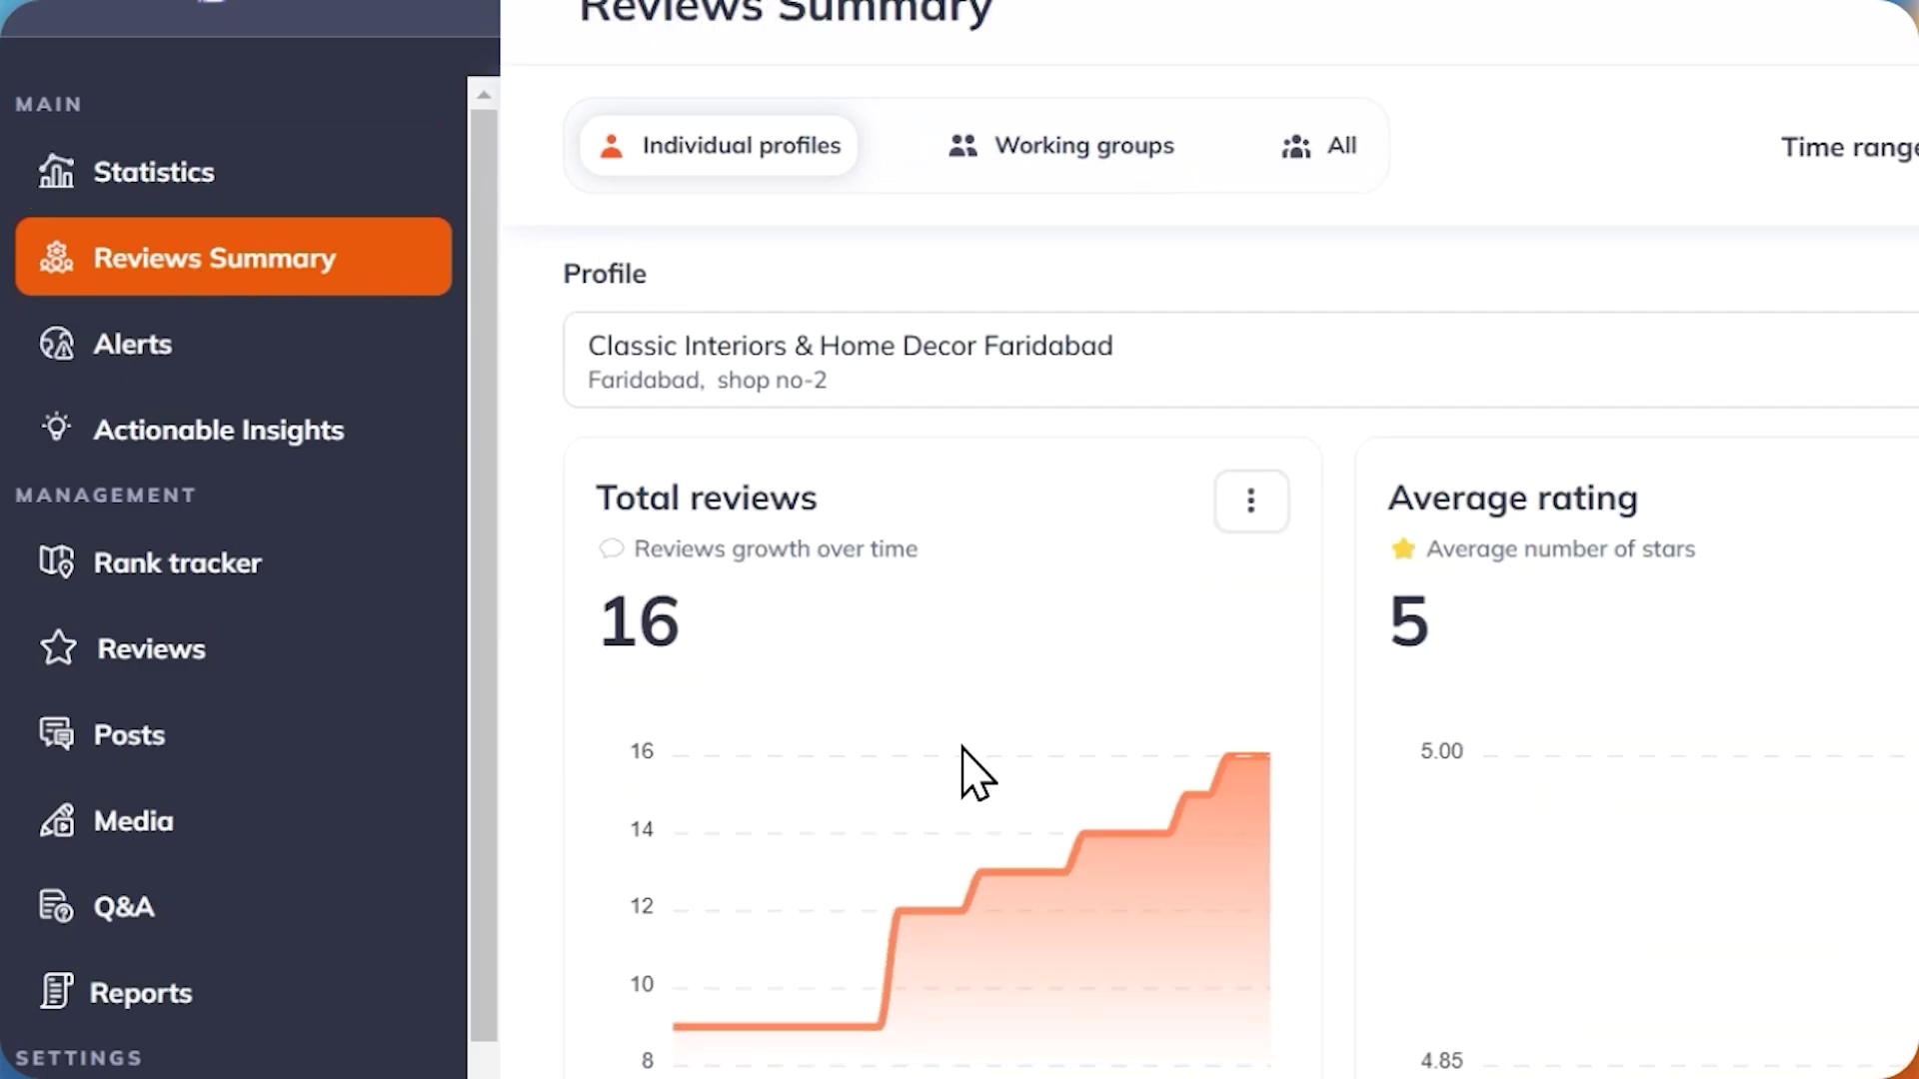
{"action": "scroll", "coordinate": [977, 775], "scroll_direction": "down", "scroll_amount": 2}
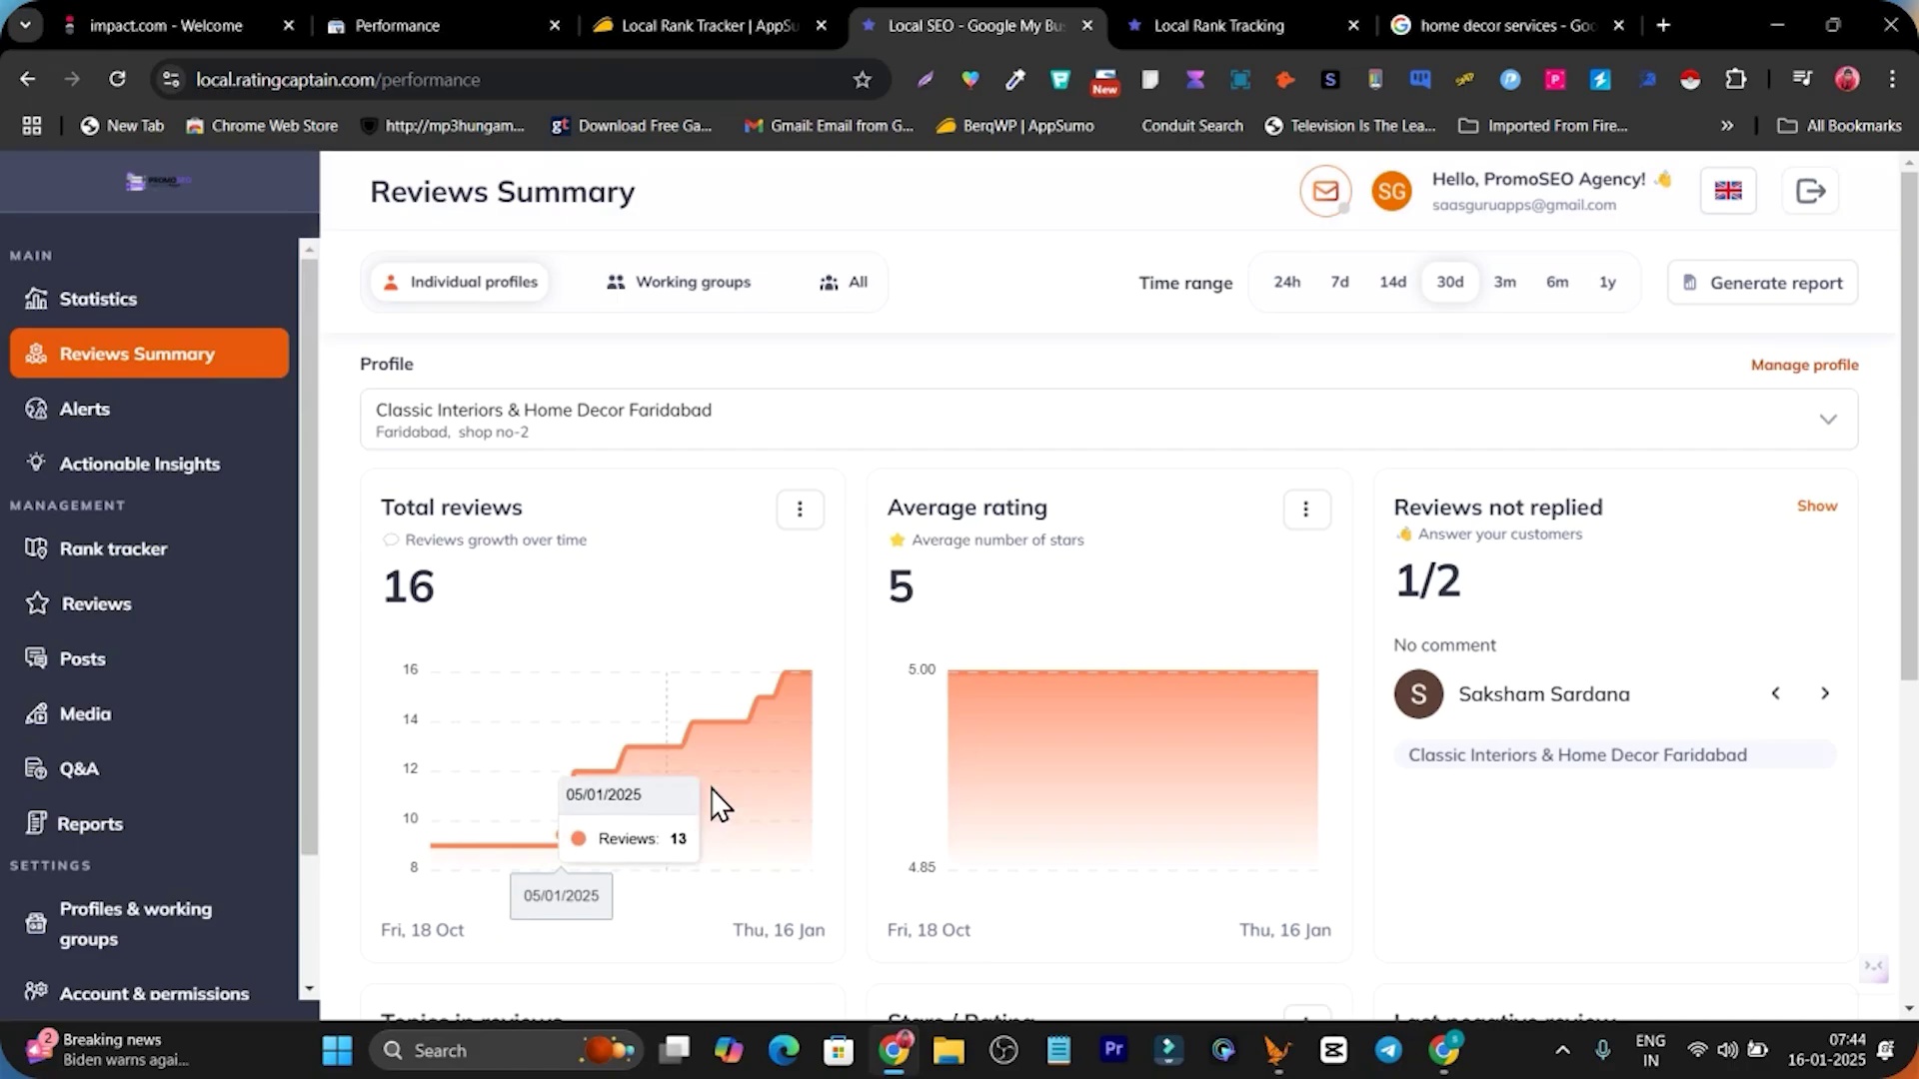
{"action": "left_click", "coordinate": [1479, 25]}
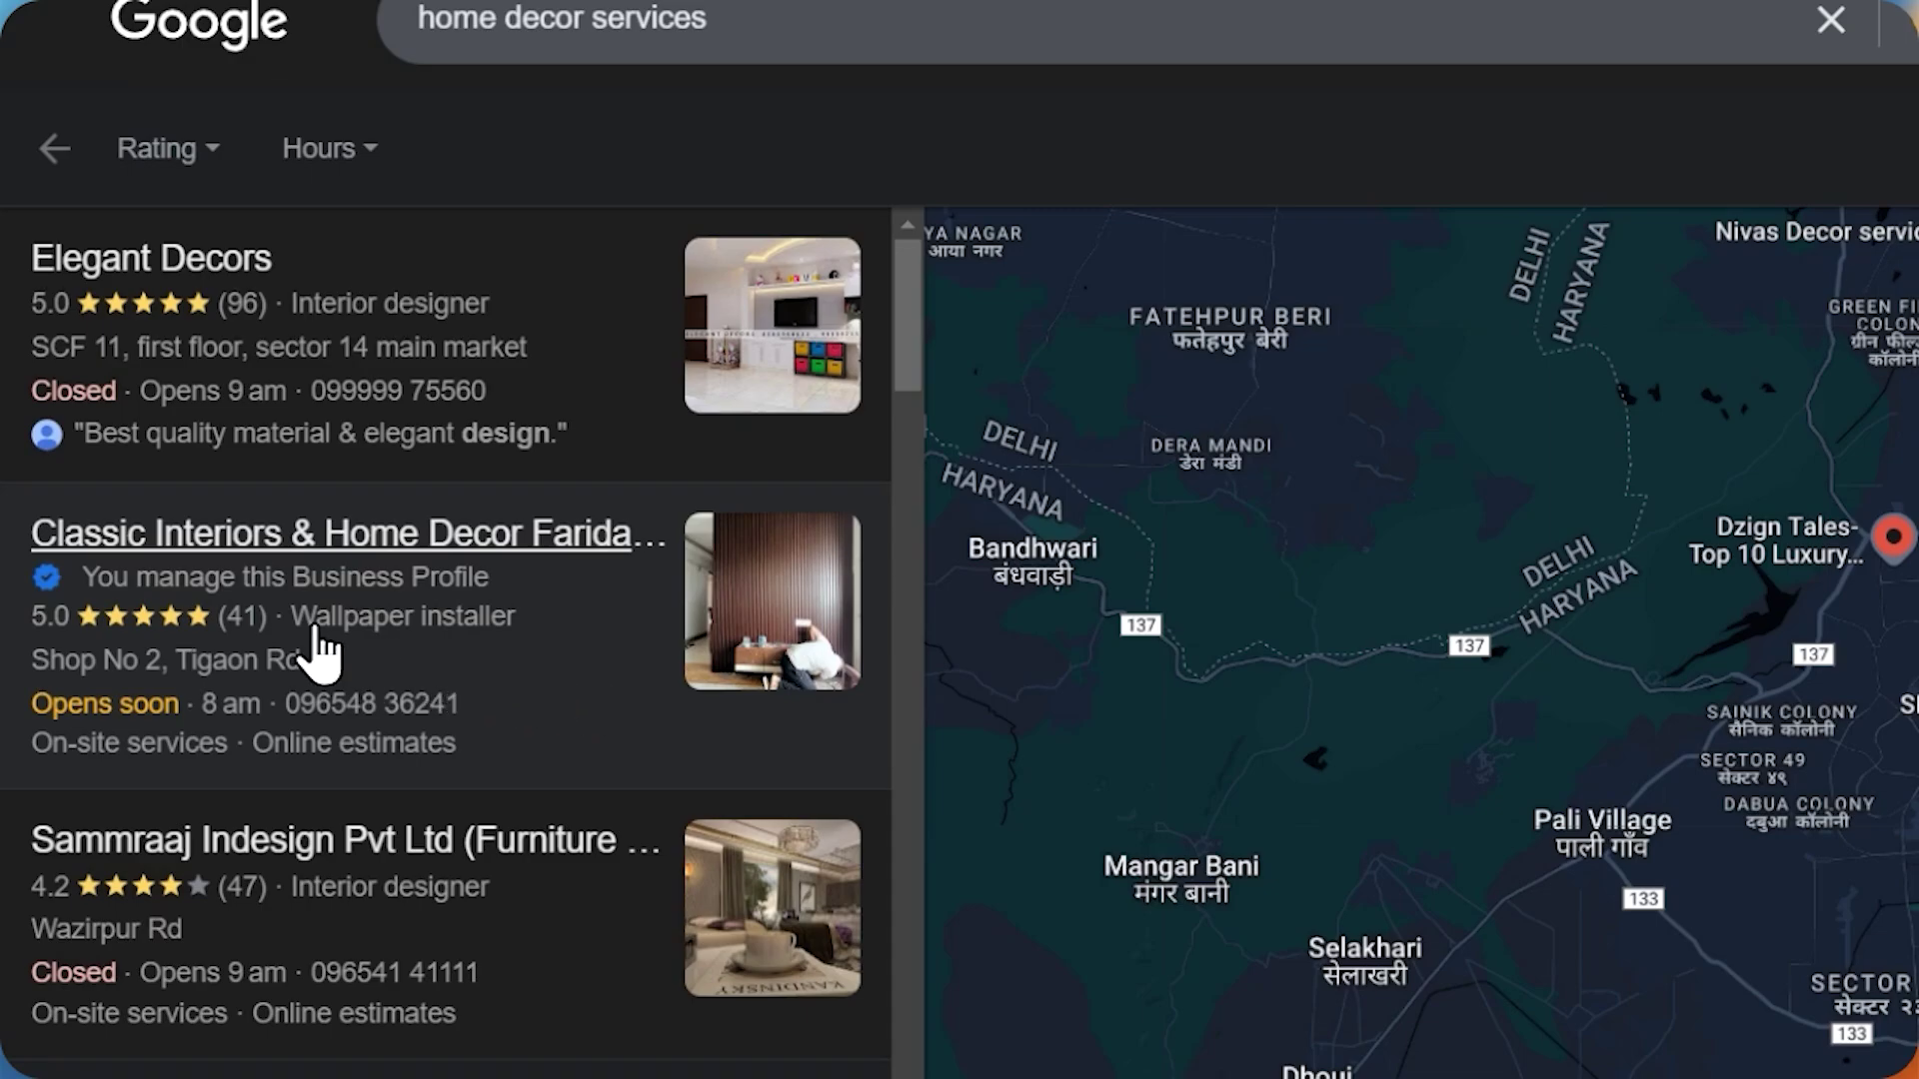
{"action": "left_click", "coordinate": [262, 545]}
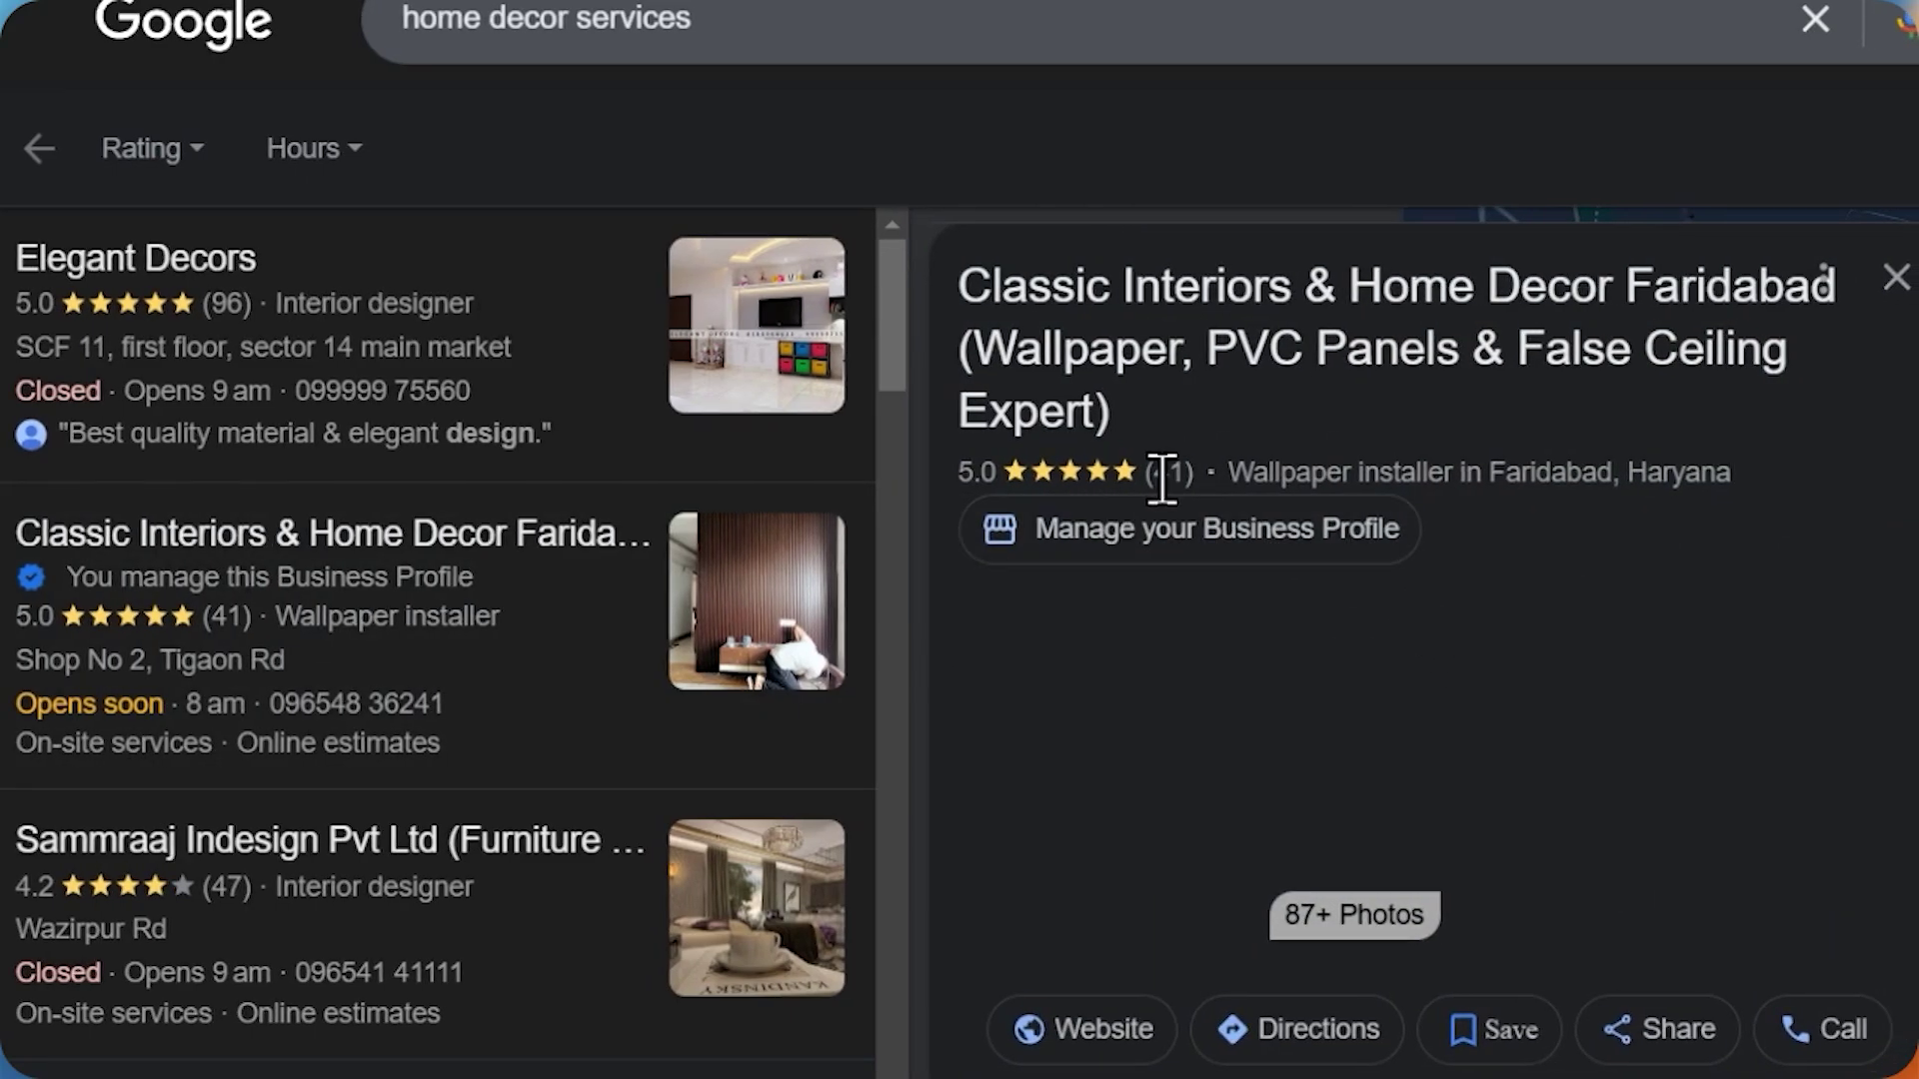
{"action": "scroll", "coordinate": [1161, 476], "scroll_direction": "down", "scroll_amount": 5}
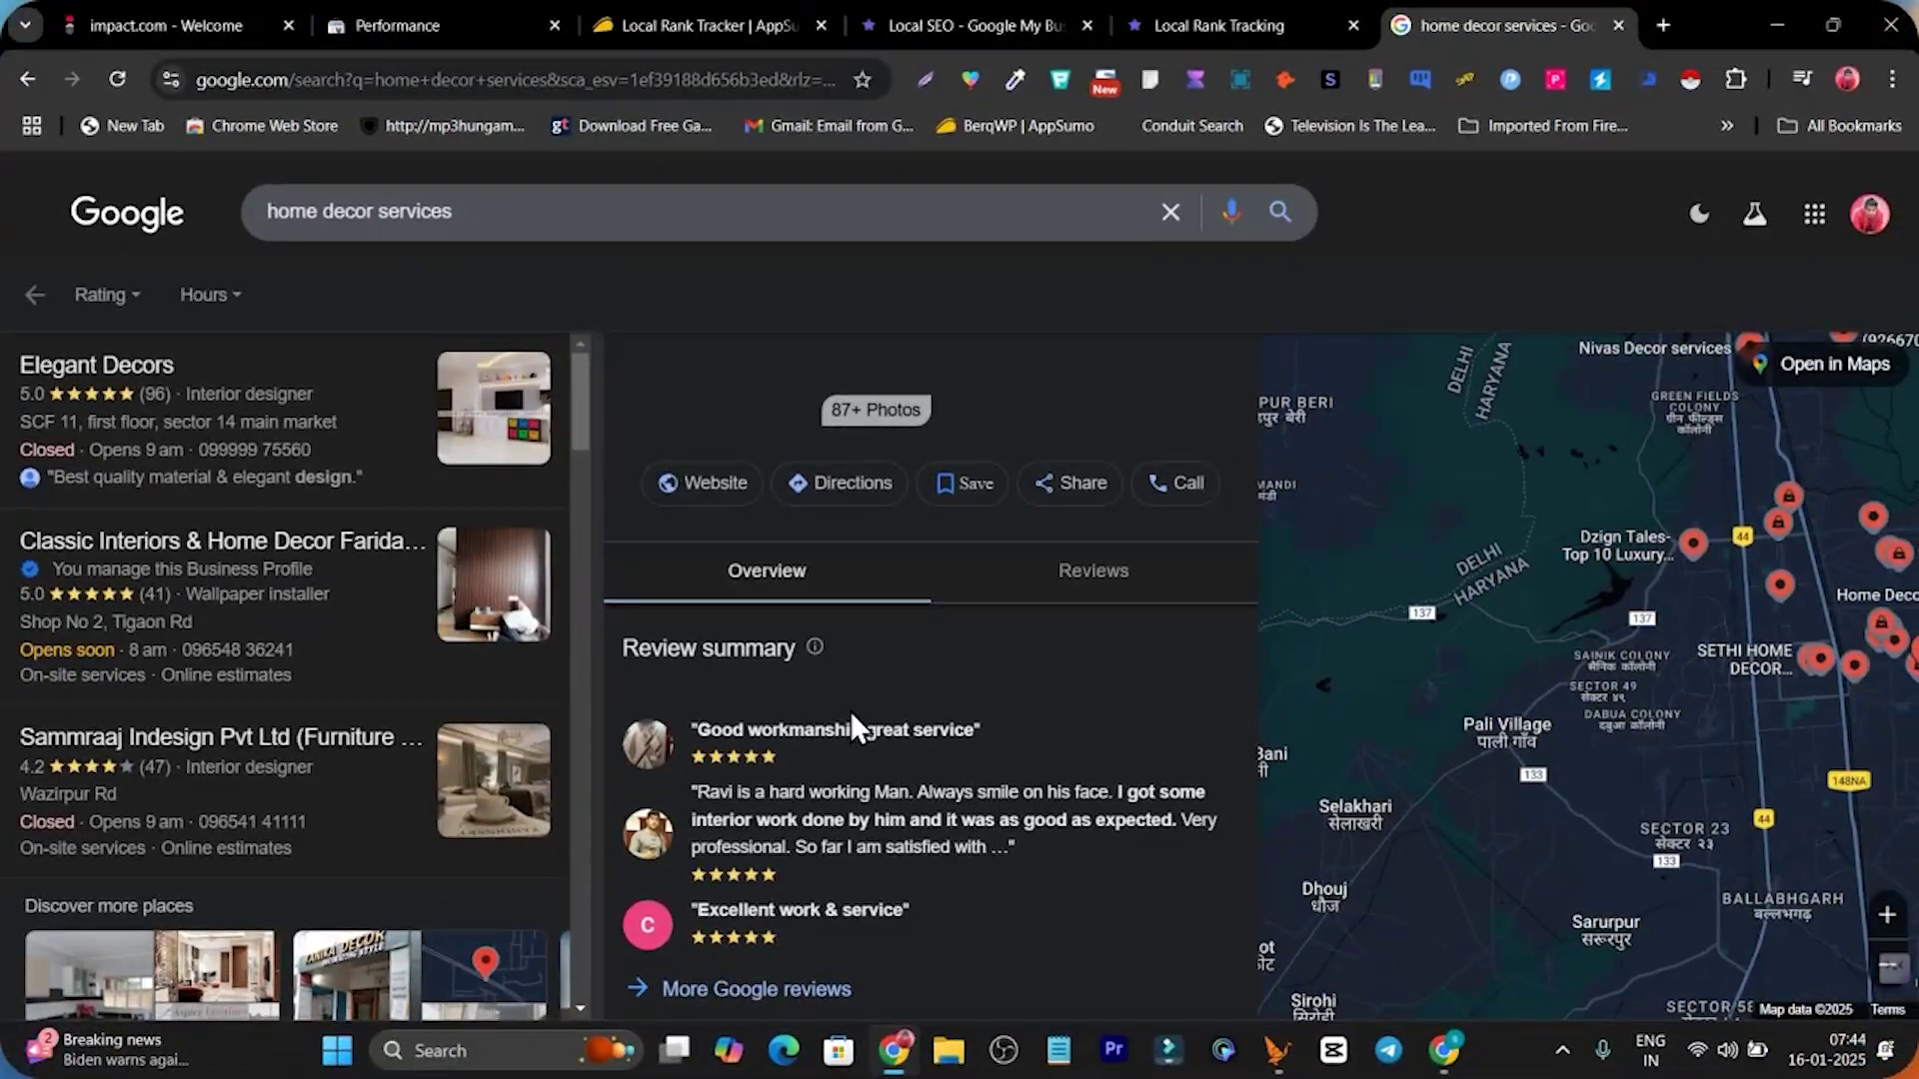
Return to the Reviews Summary and examine total reviews, average rating, unreplied reviews, review topics and the star breakdown.
{"action": "left_click", "coordinate": [1039, 25]}
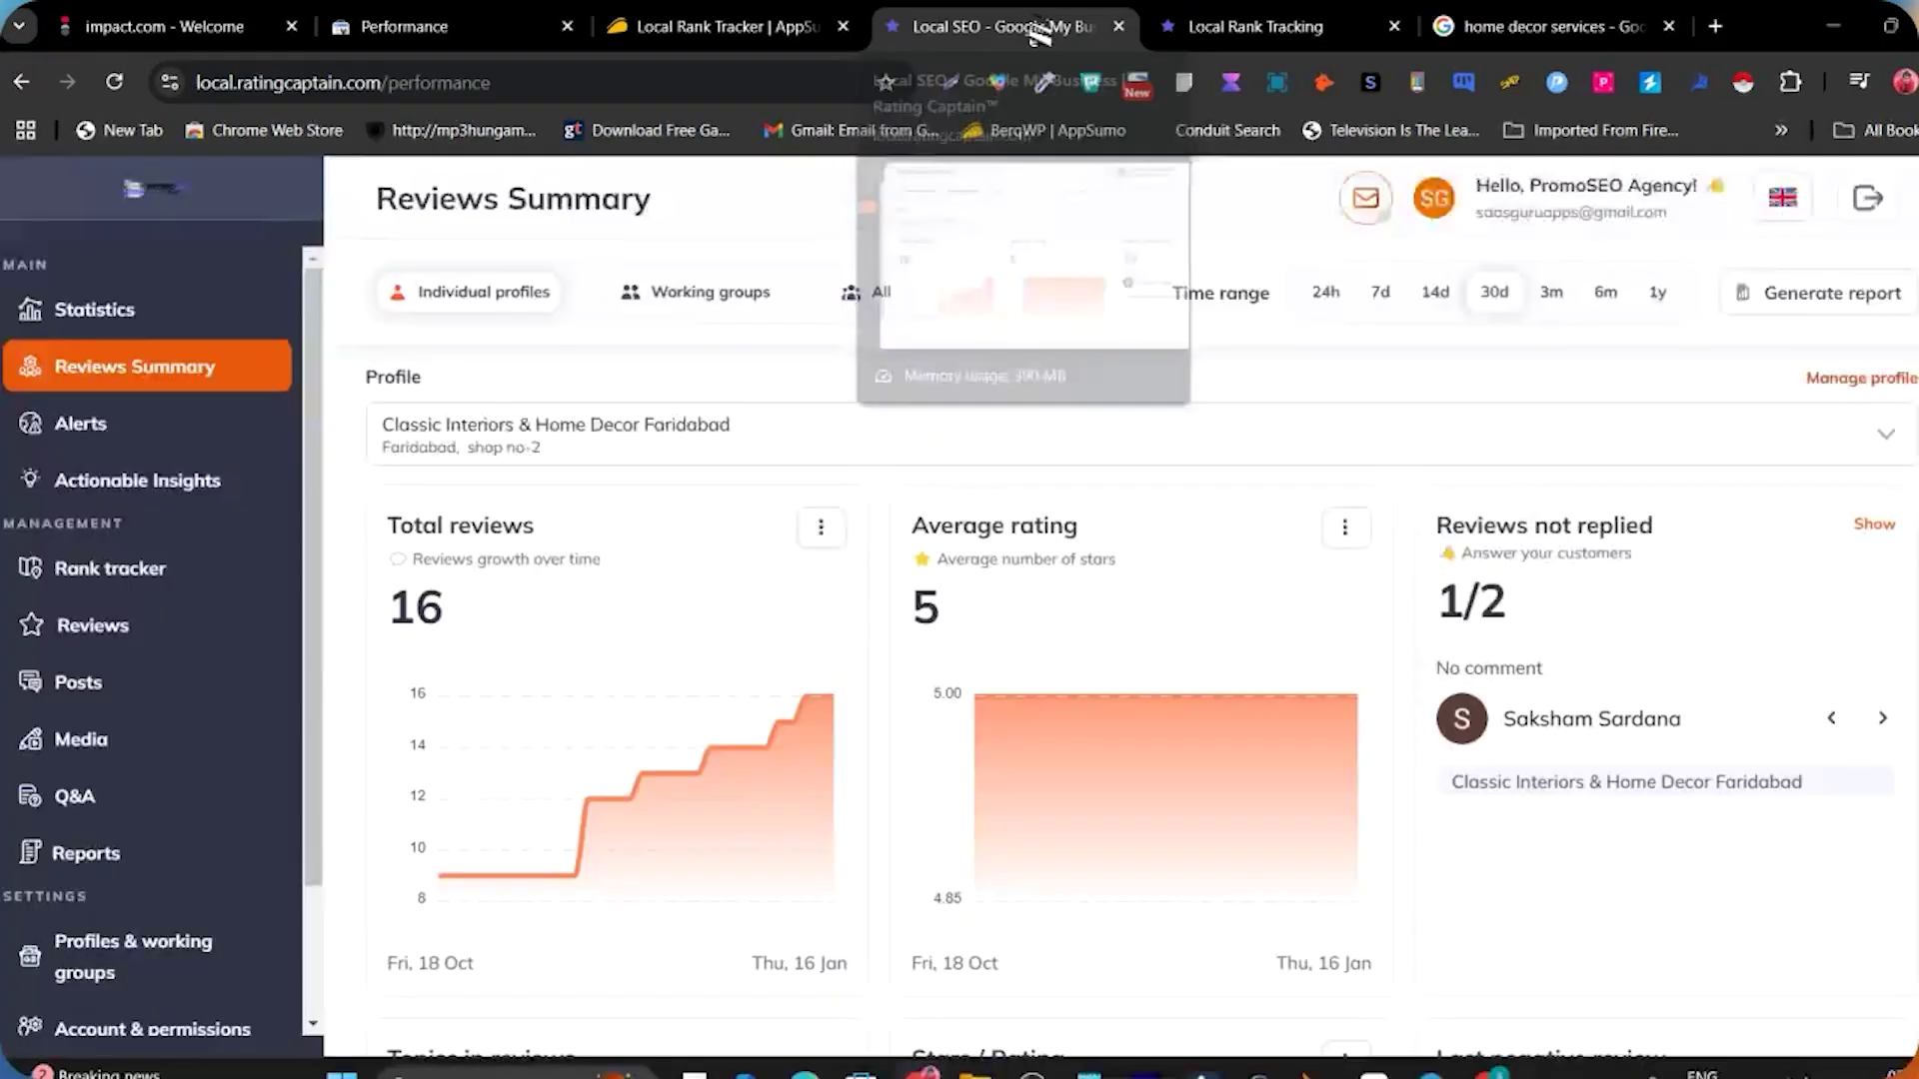
{"action": "scroll", "coordinate": [679, 814], "scroll_direction": "down", "scroll_amount": 4}
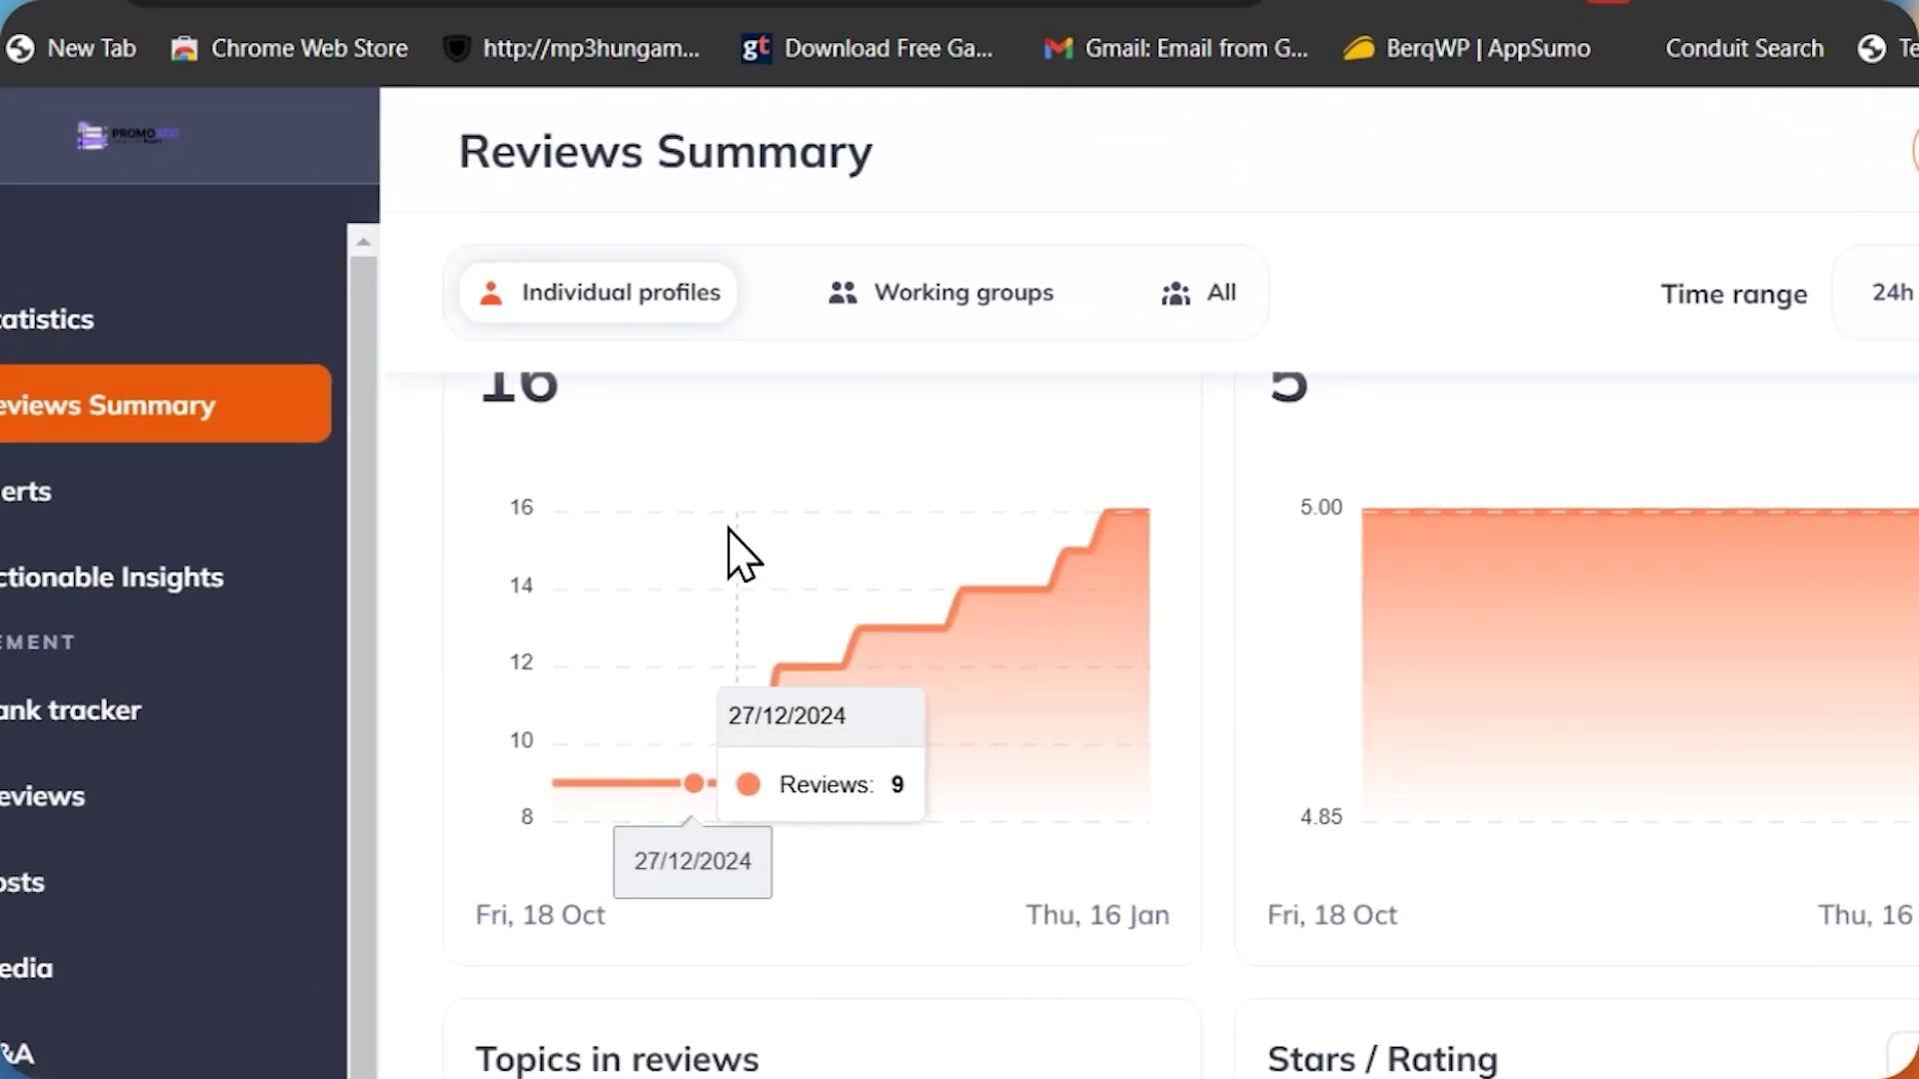
{"action": "scroll", "coordinate": [584, 770], "scroll_direction": "up", "scroll_amount": 4}
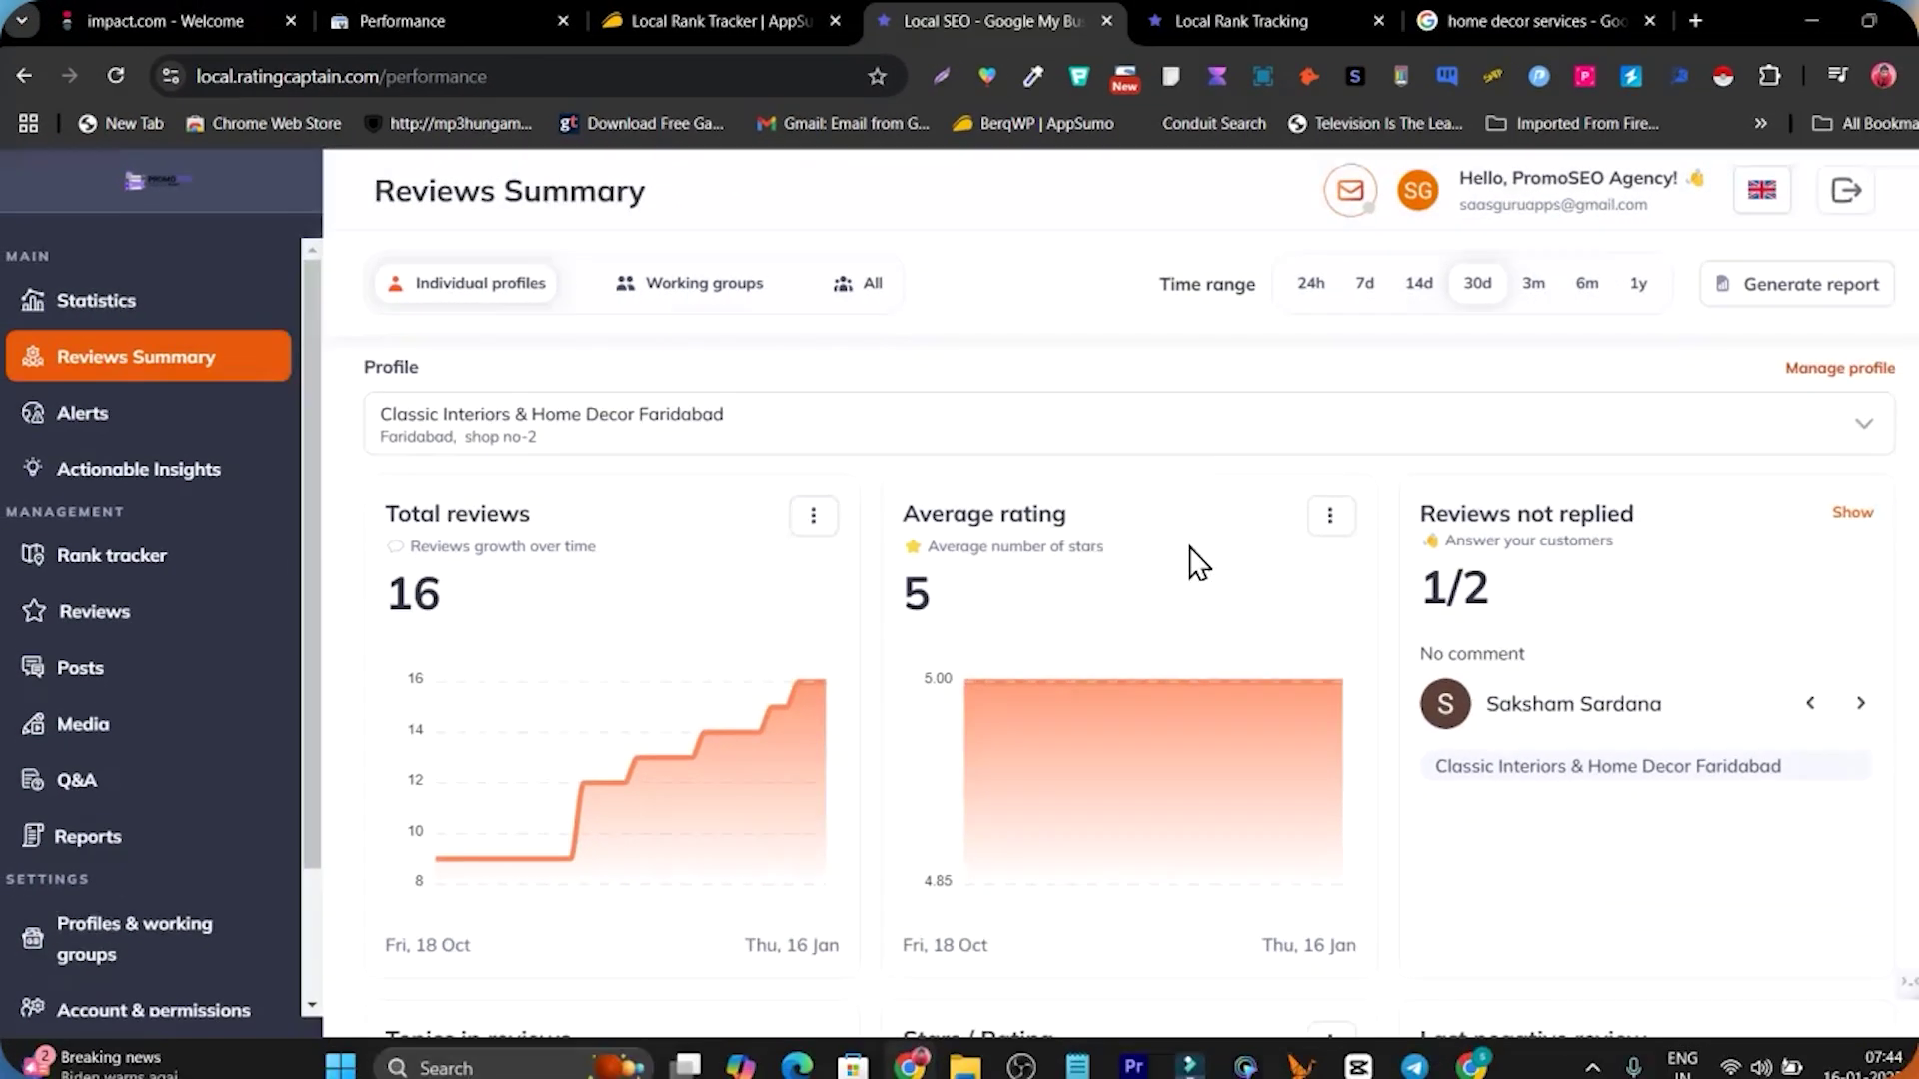
{"action": "scroll", "coordinate": [1549, 560], "scroll_direction": "down", "scroll_amount": 1}
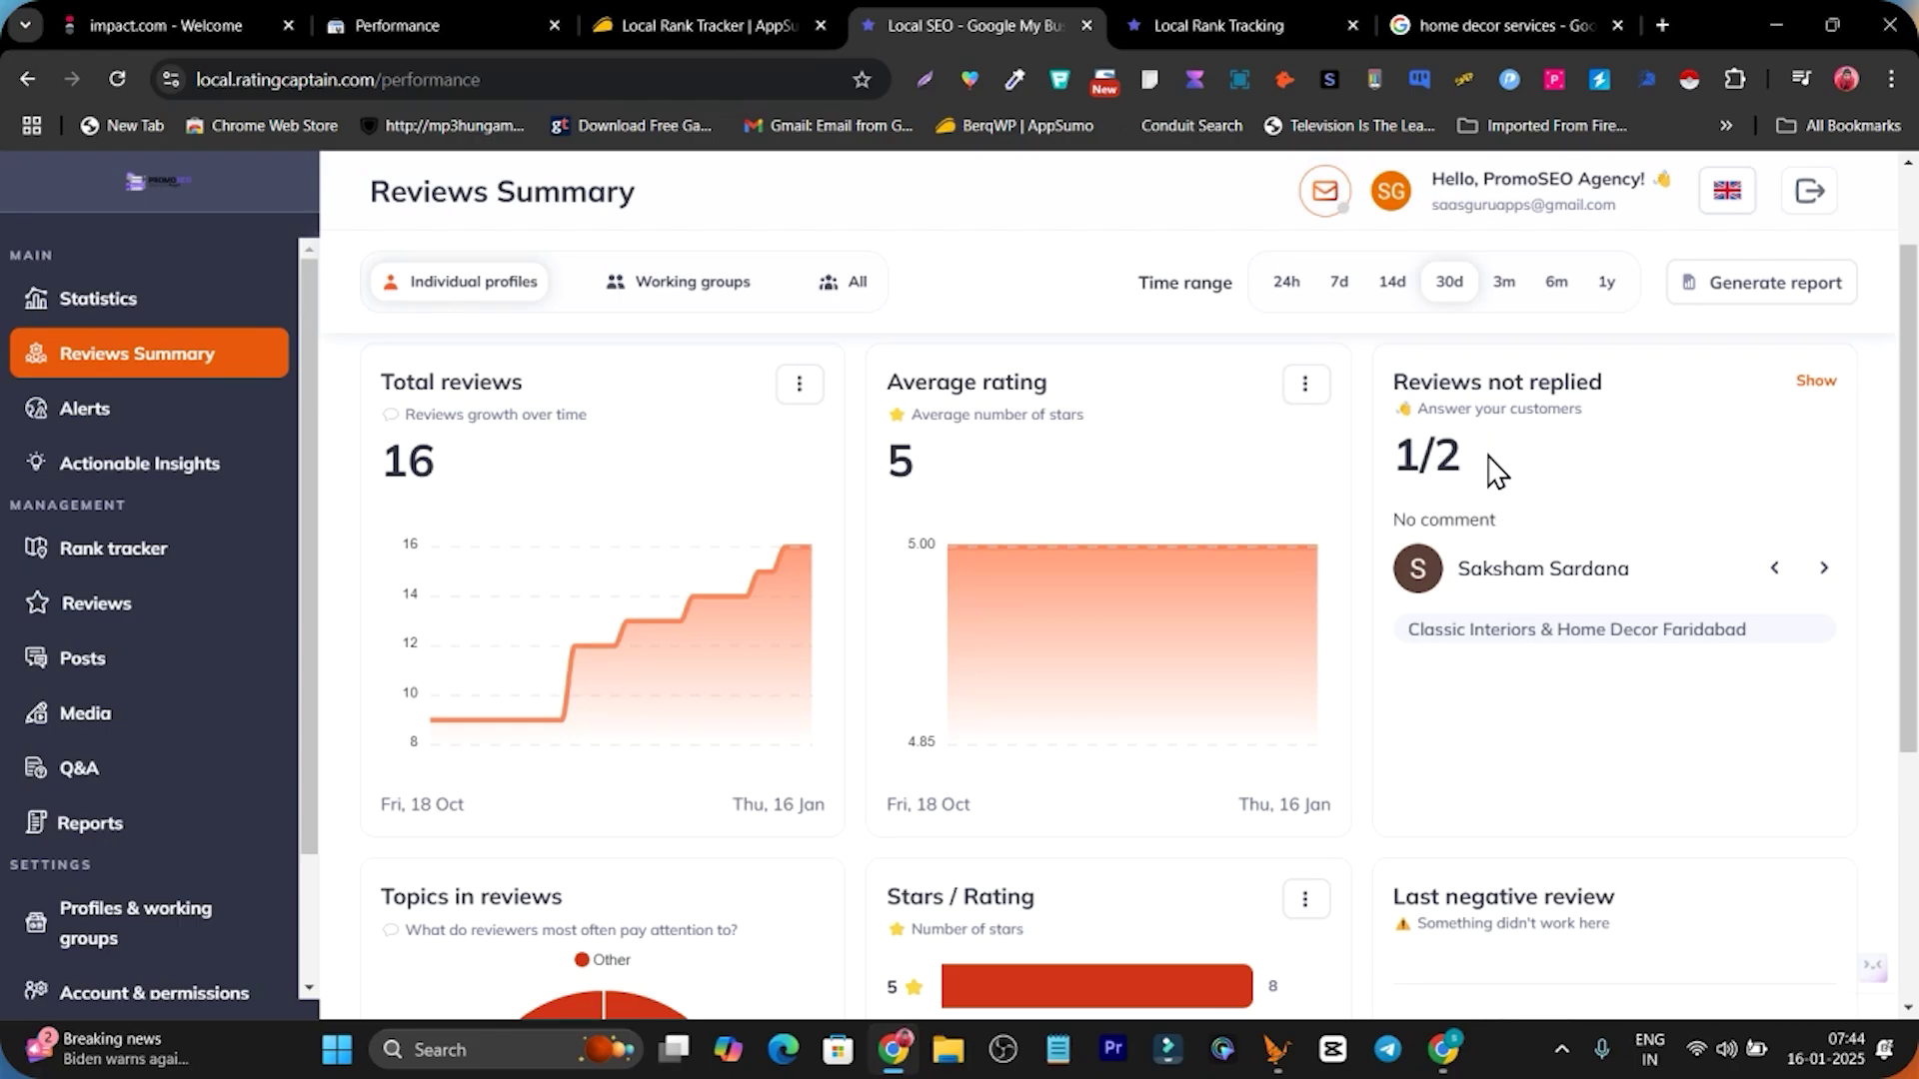
{"action": "scroll", "coordinate": [1520, 579], "scroll_direction": "down", "scroll_amount": 2}
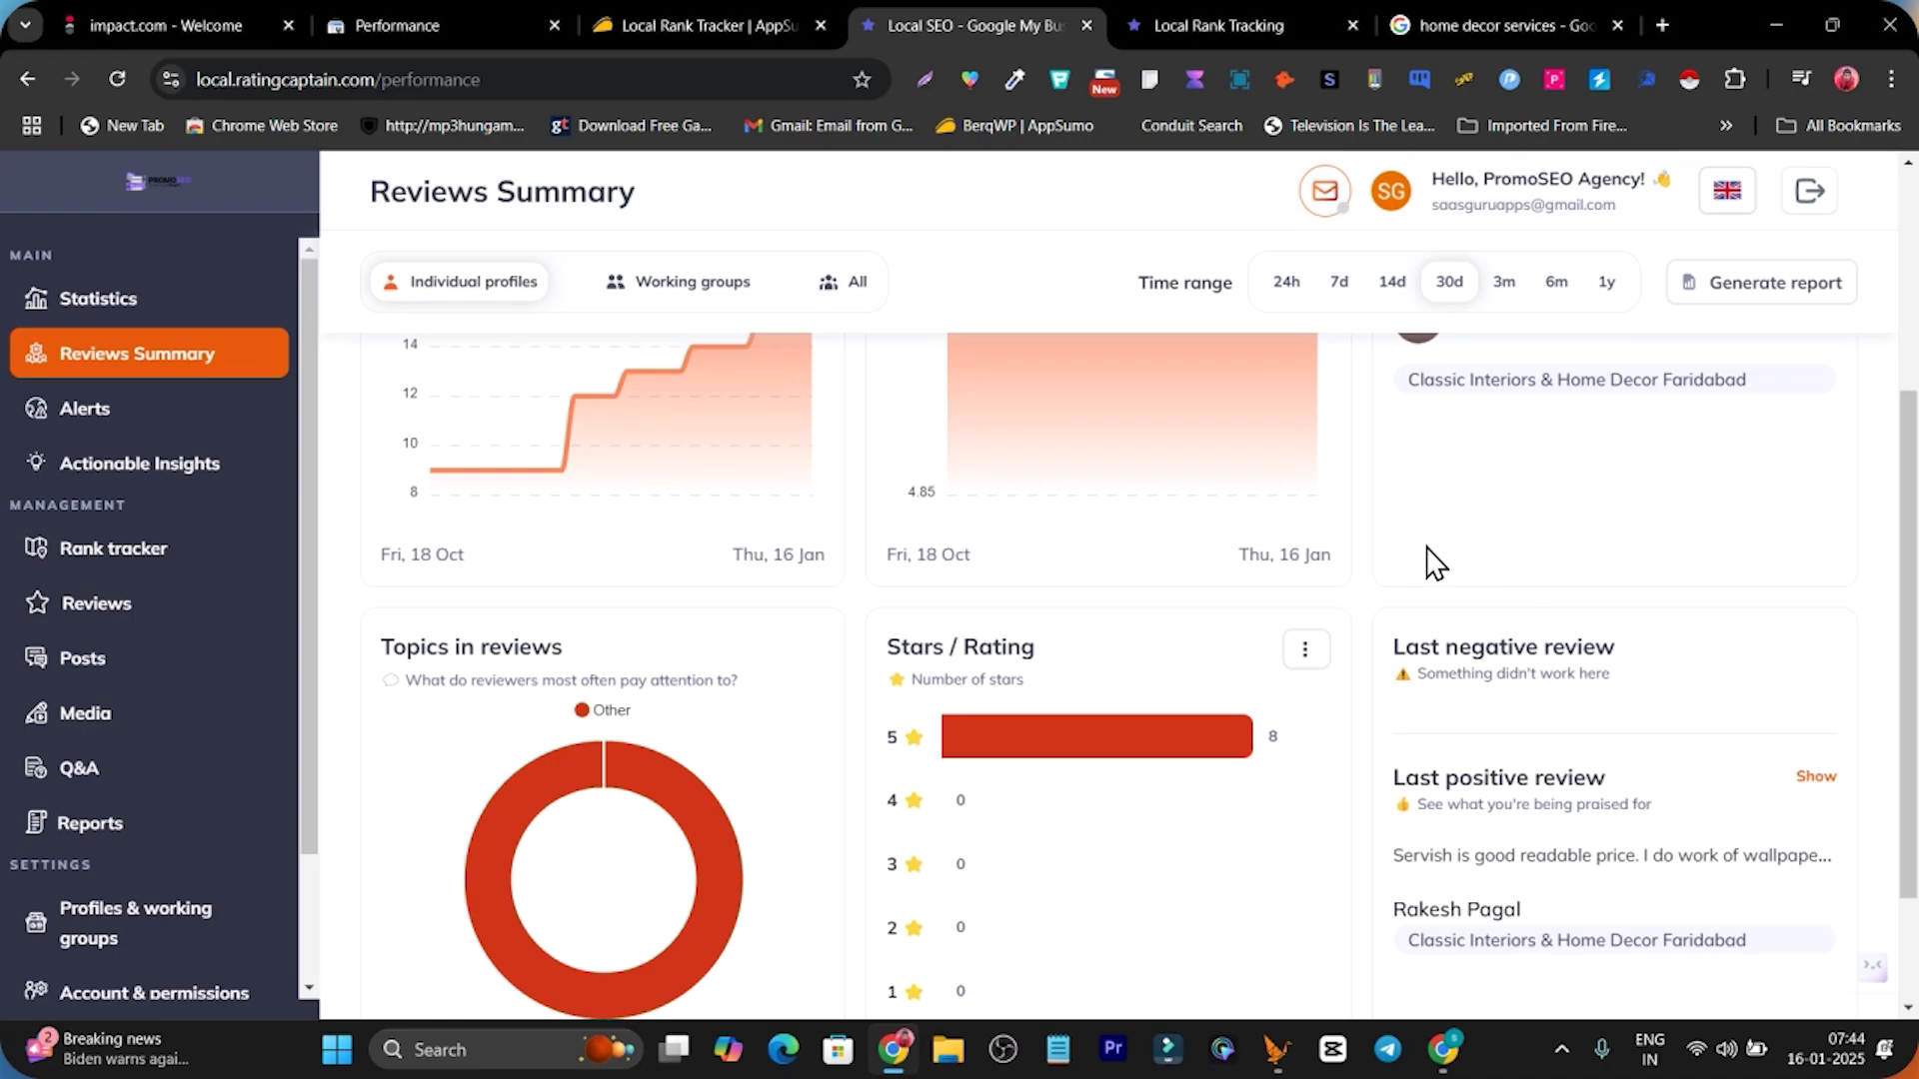
{"action": "scroll", "coordinate": [1576, 560], "scroll_direction": "up", "scroll_amount": 3}
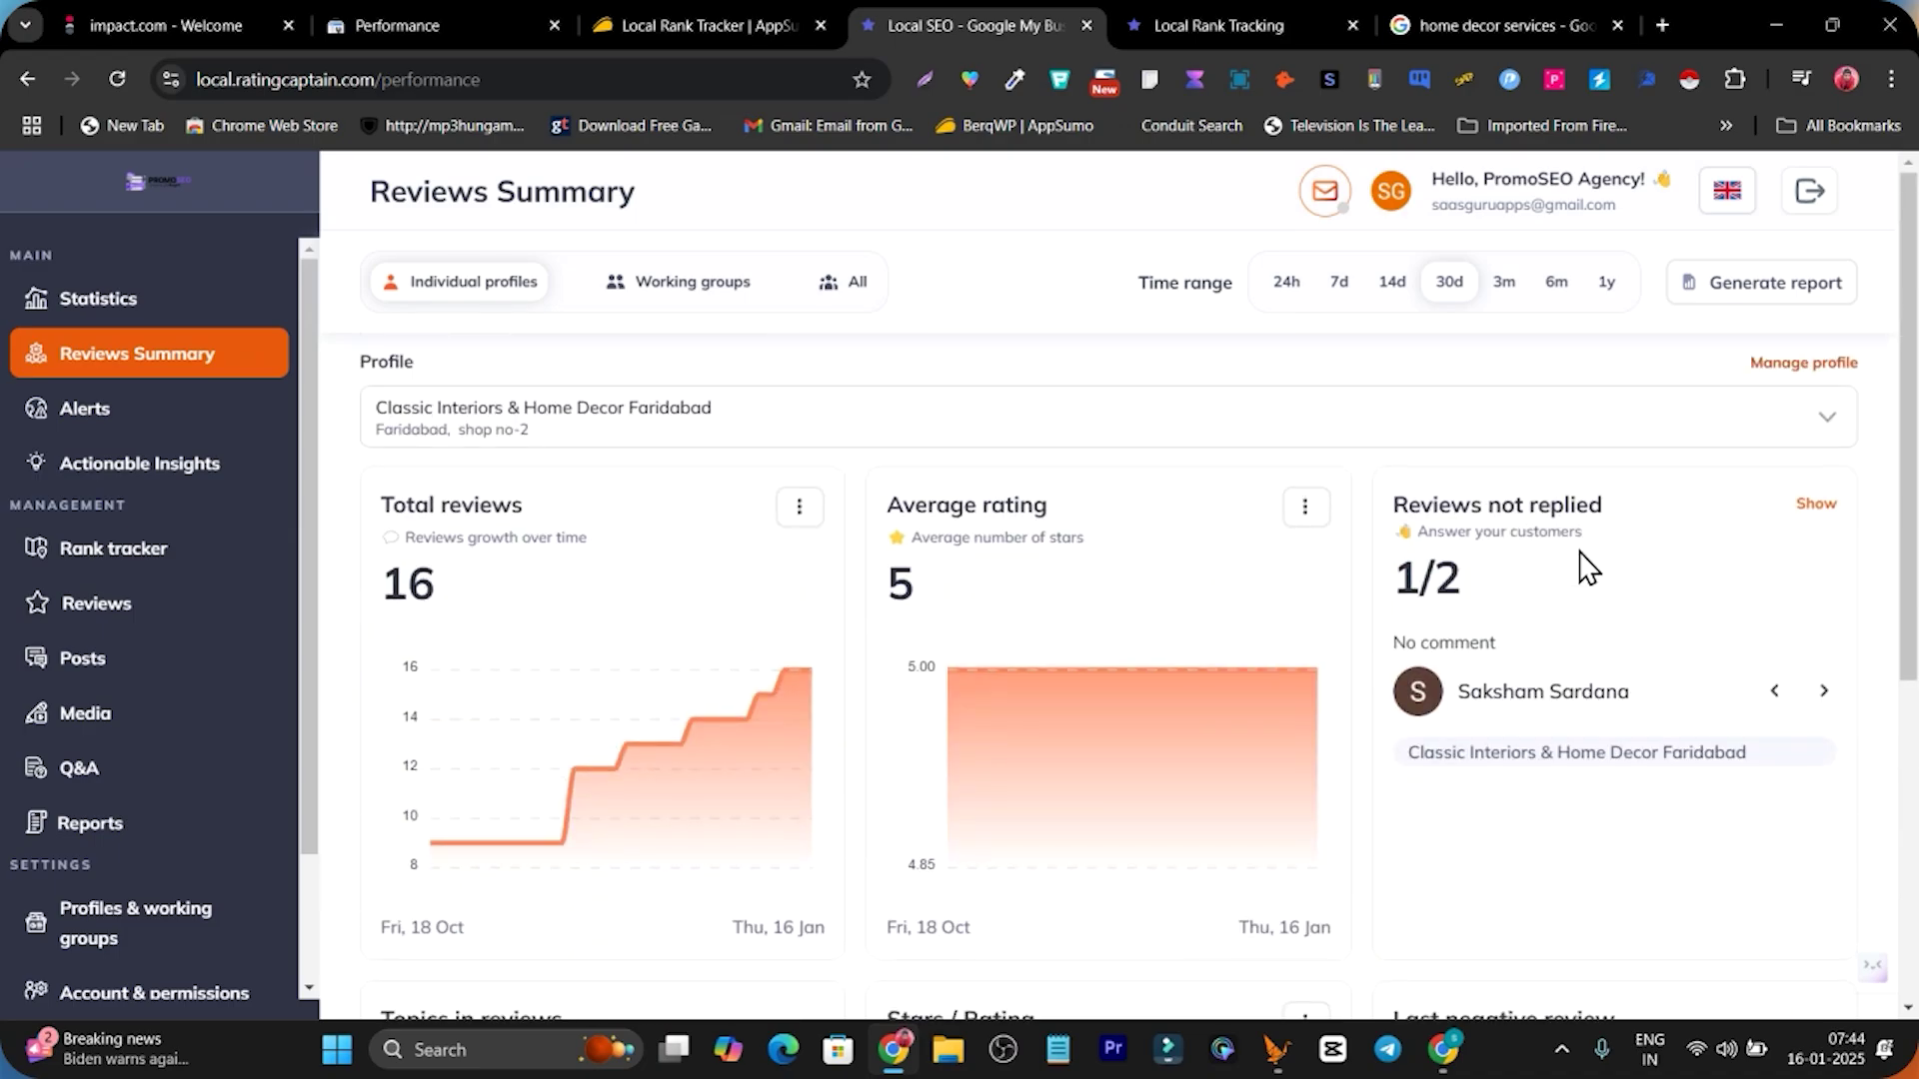
{"action": "scroll", "coordinate": [1580, 560], "scroll_direction": "down", "scroll_amount": 4}
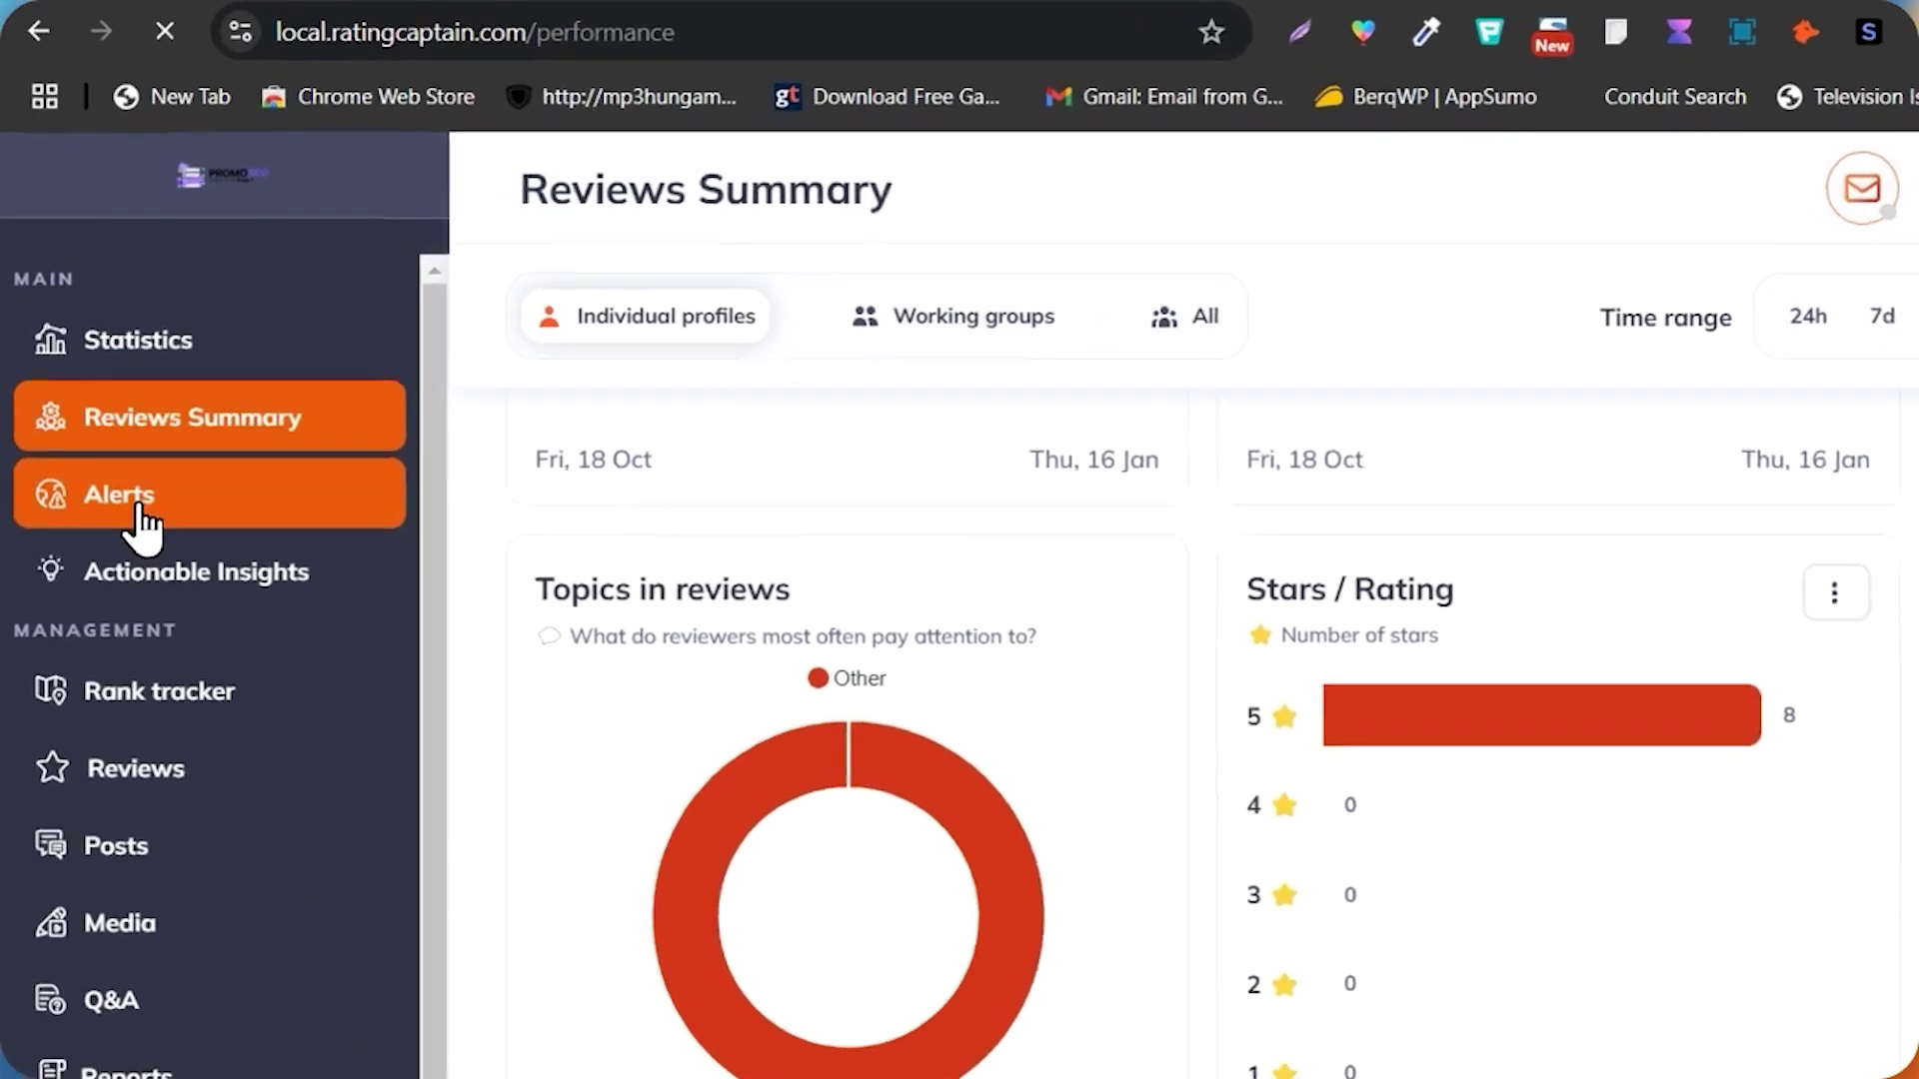
Show the Alerts page and highlight the description of forced changes made by Google.
{"action": "left_click", "coordinate": [94, 418]}
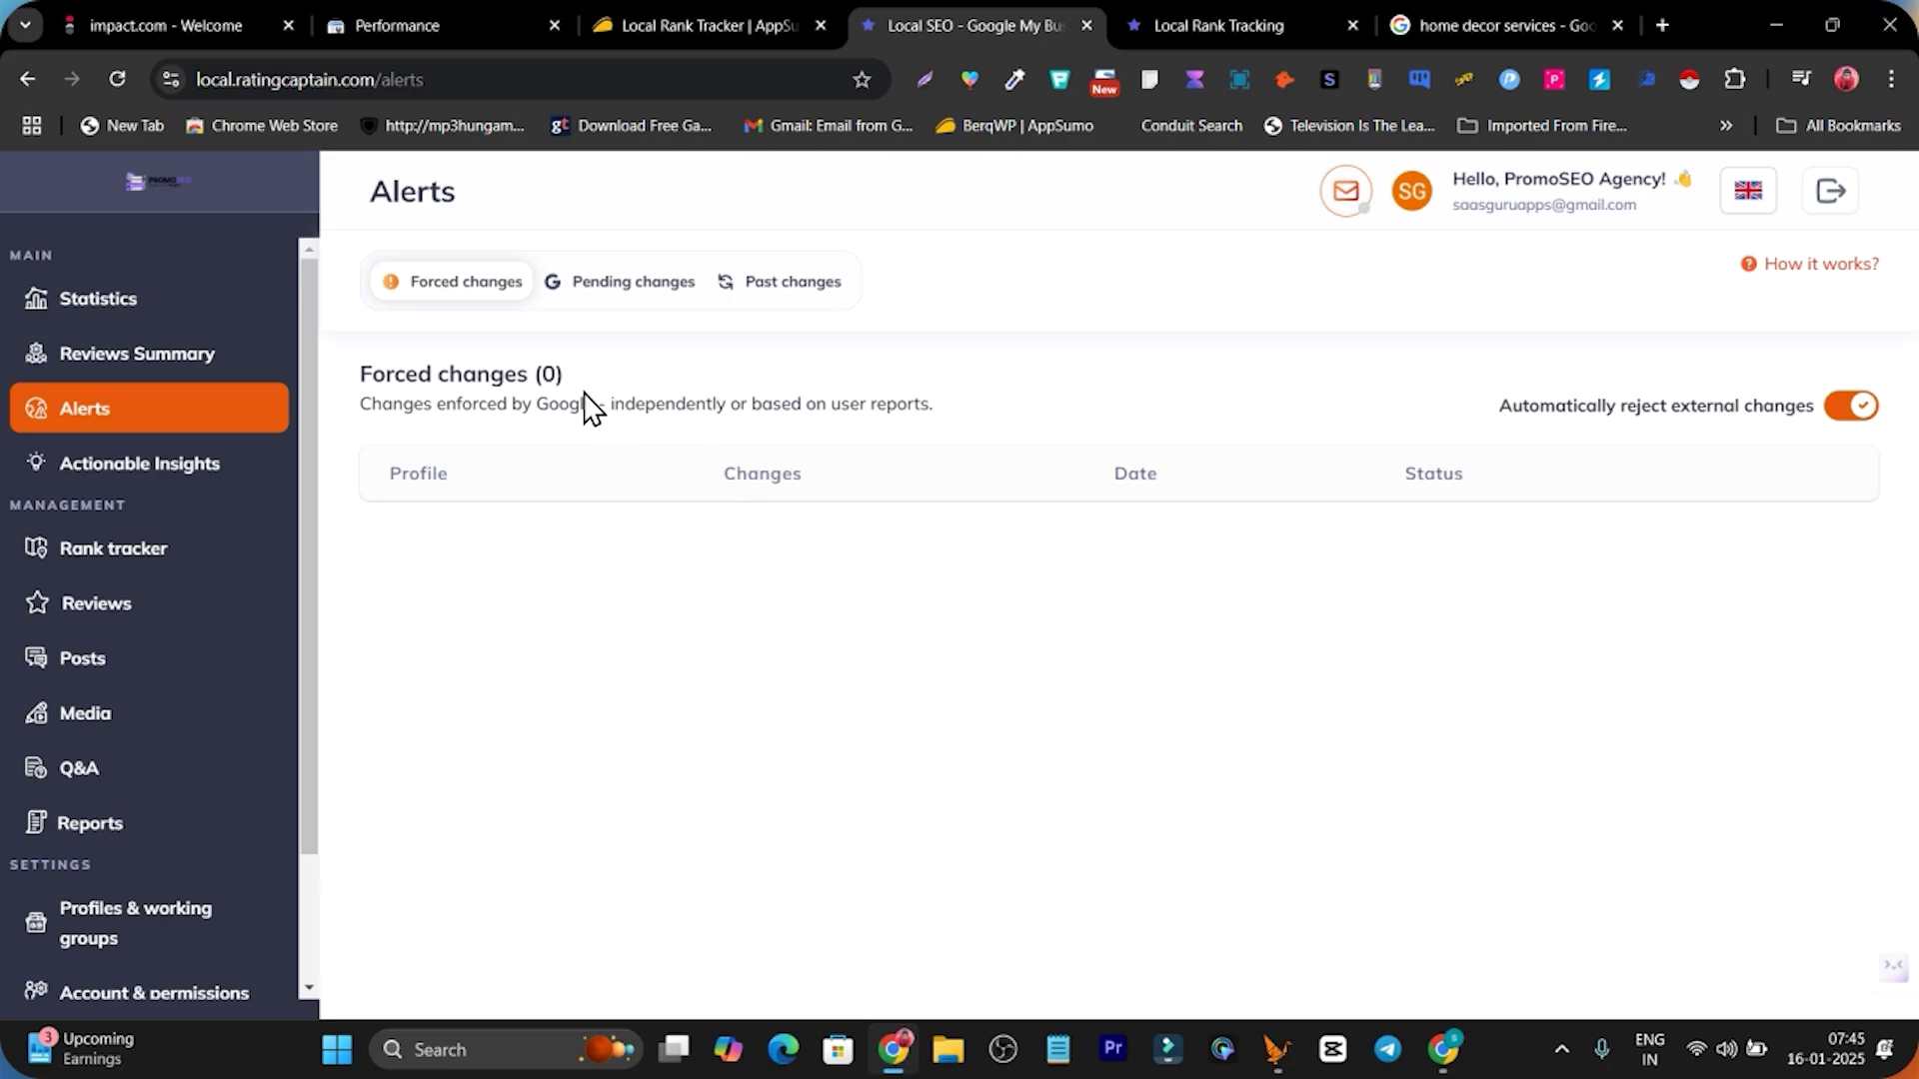
{"action": "left_click_drag", "start_coordinate": [965, 400], "coordinate": [356, 412]}
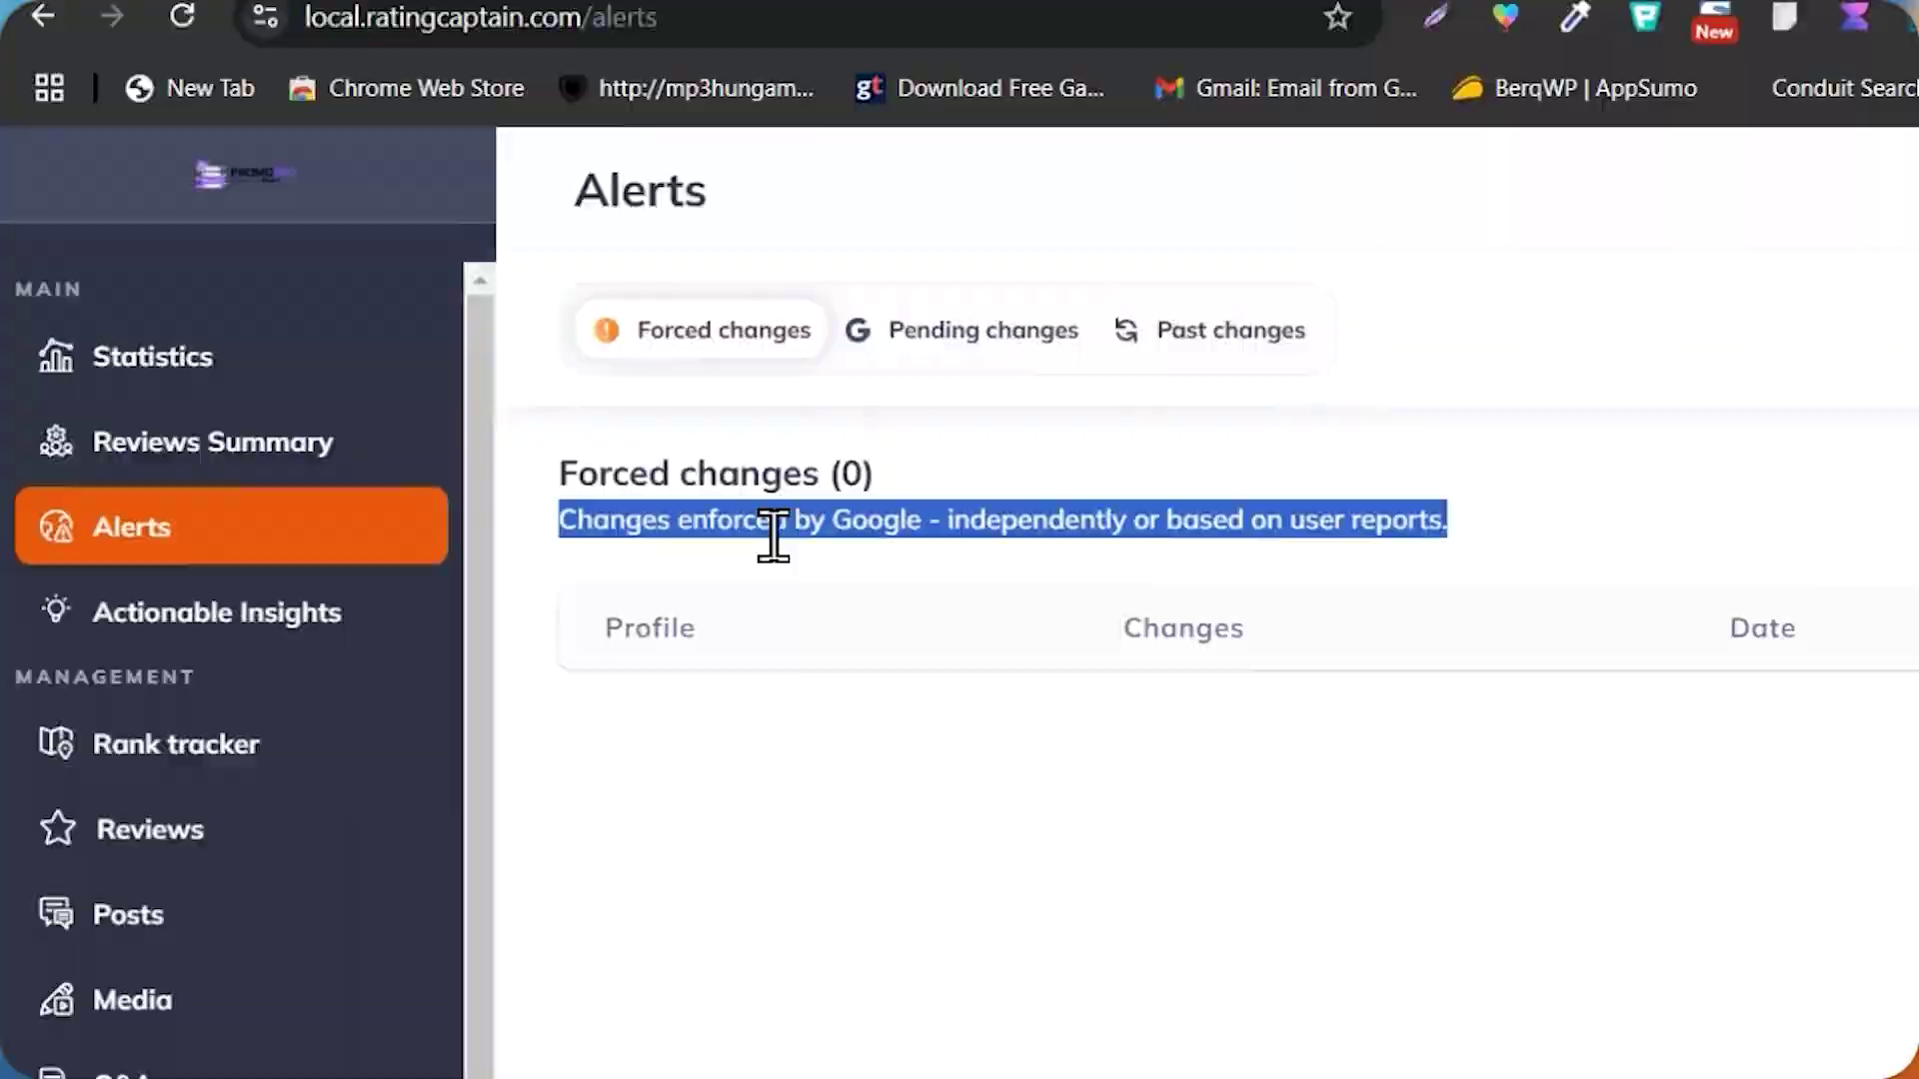
{"action": "left_click", "coordinate": [492, 406]}
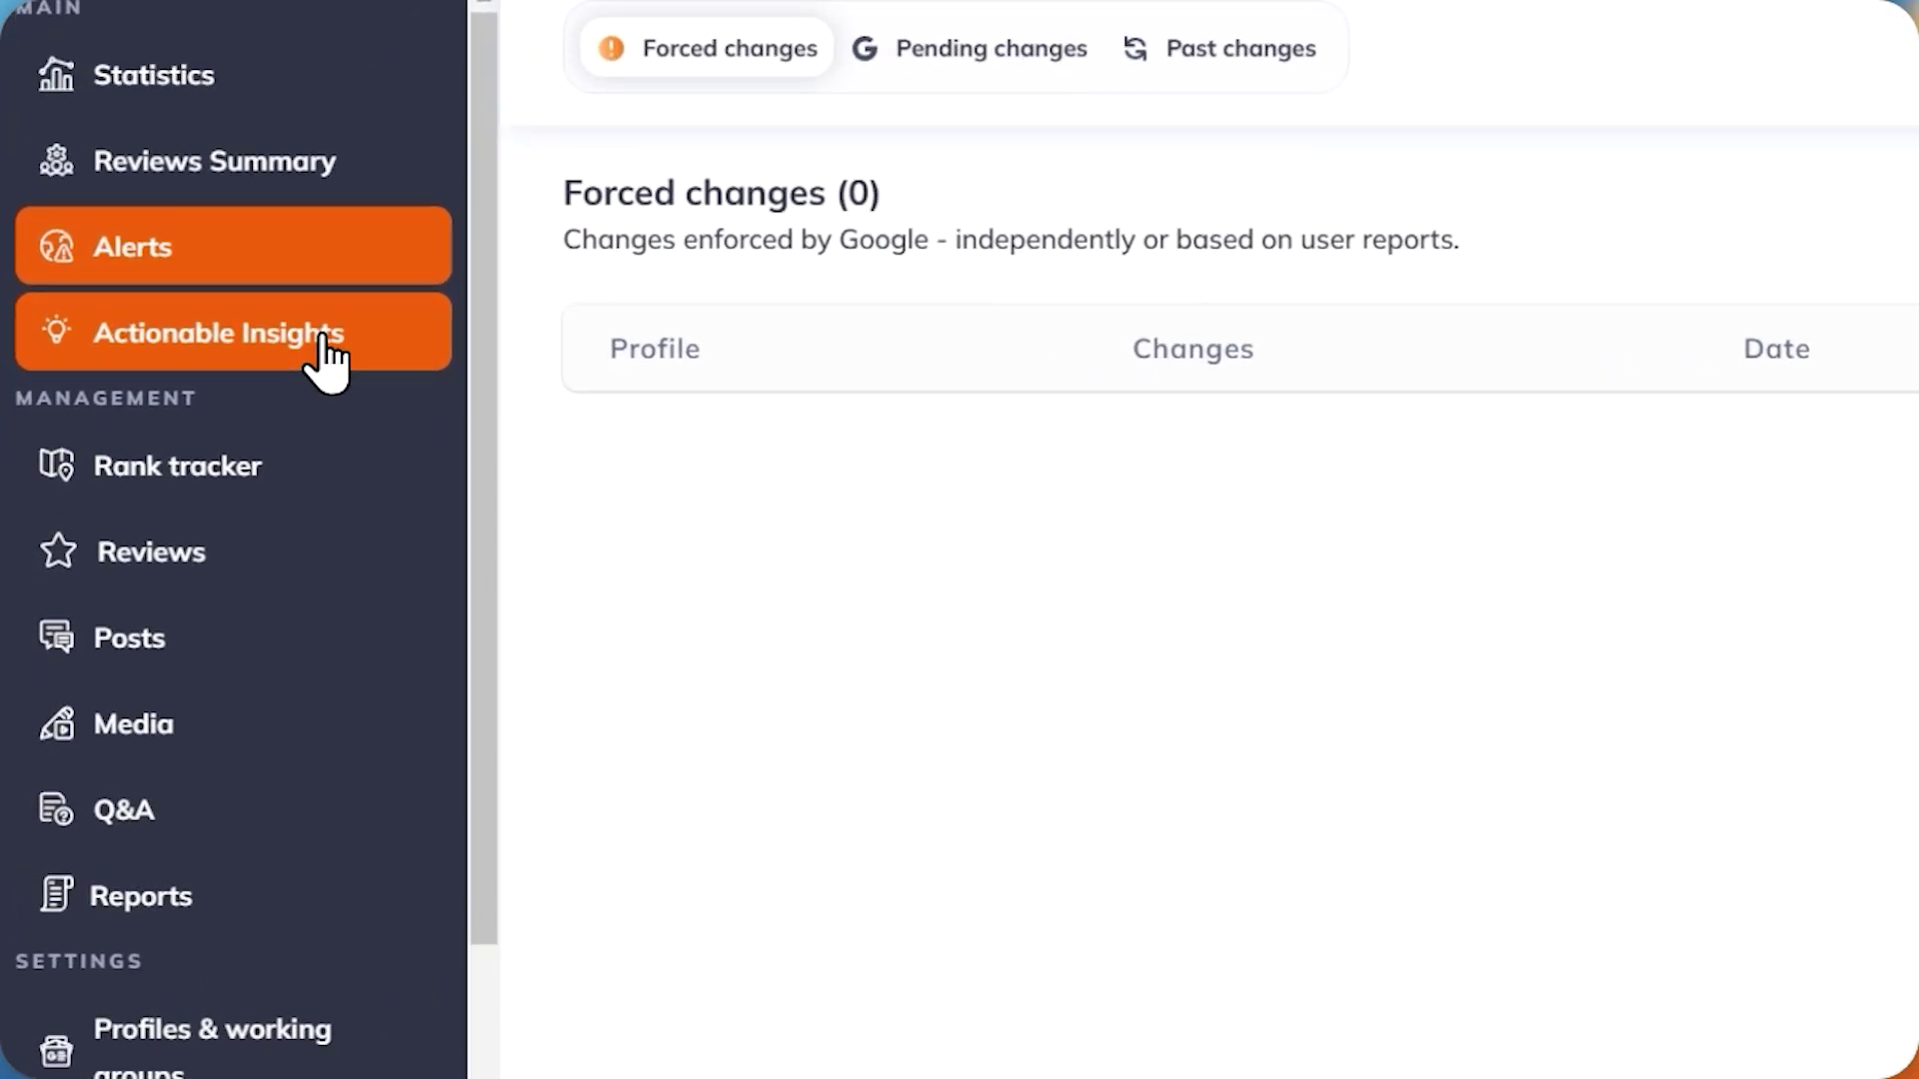
Follow the missing-website task in Actionable Insights to the profile editor and show the contact details.
{"action": "left_click", "coordinate": [299, 382]}
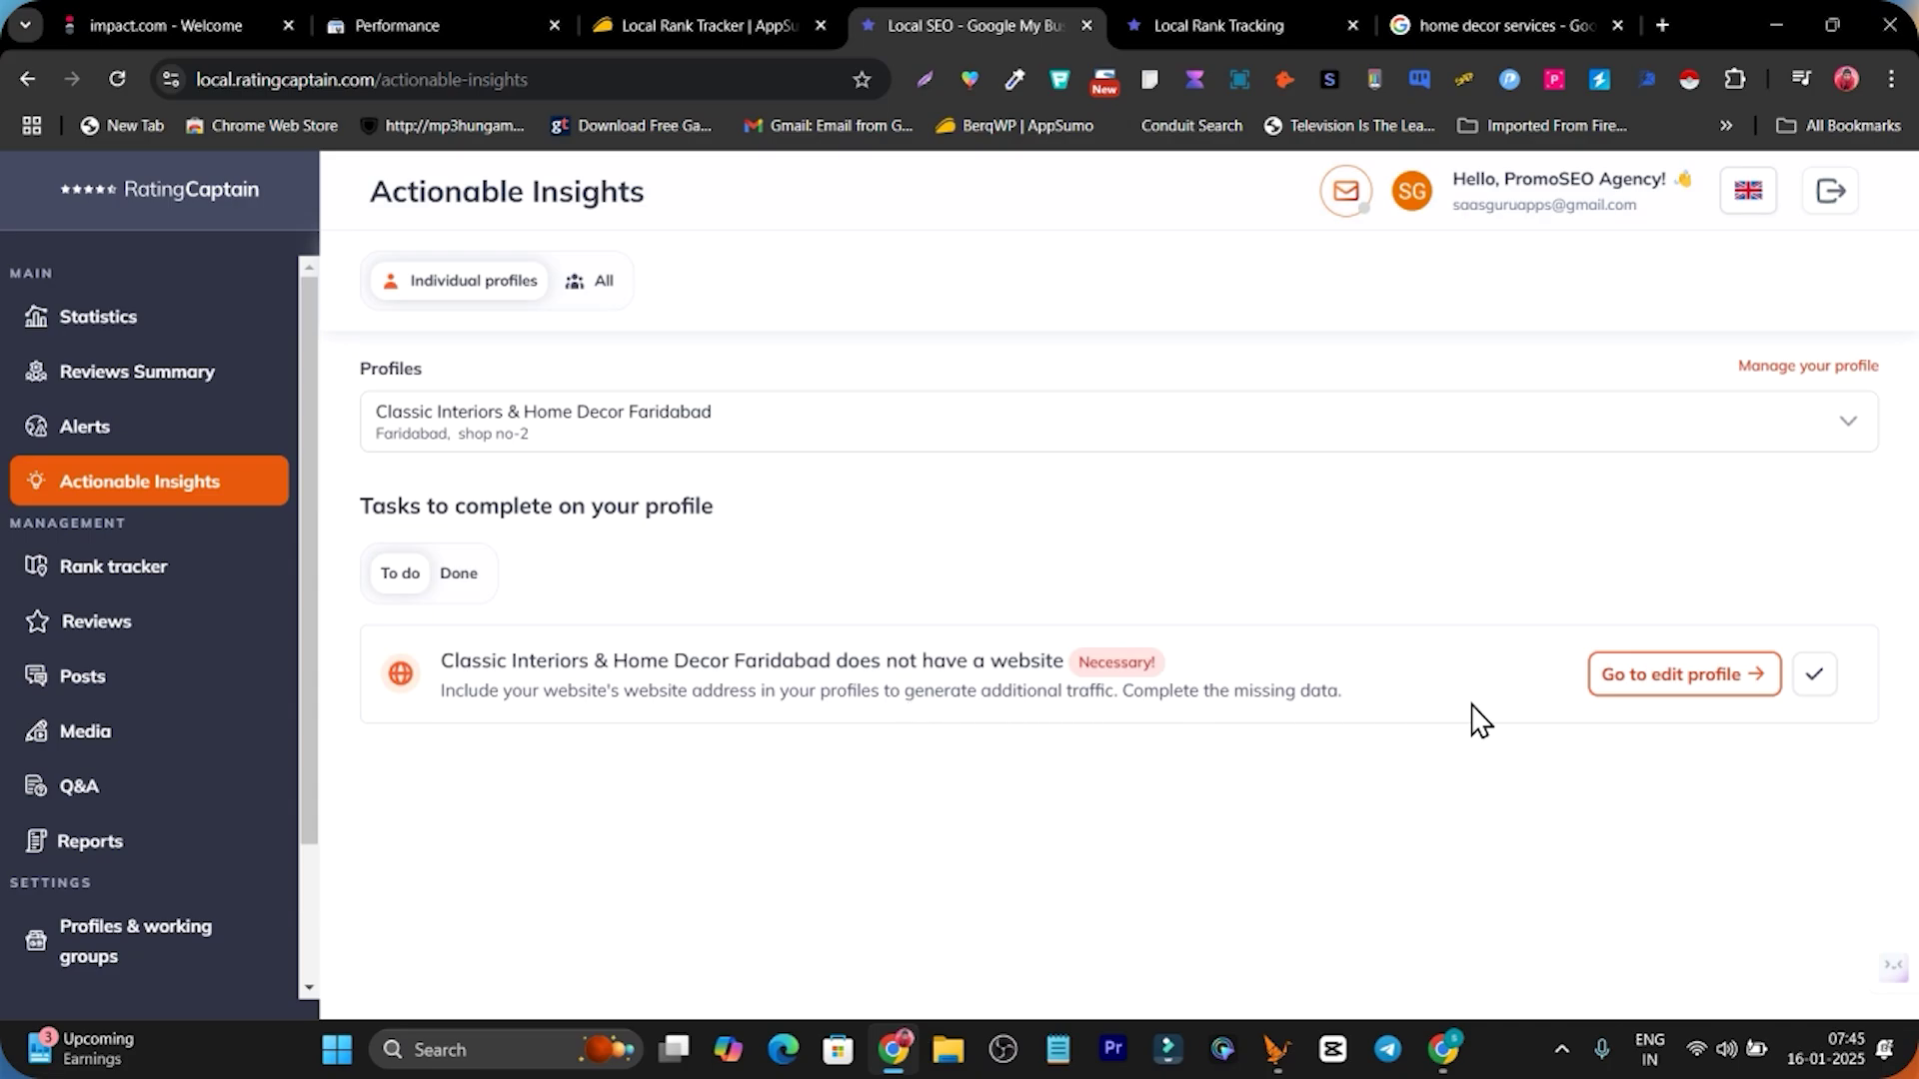
{"action": "left_click", "coordinate": [1662, 689]}
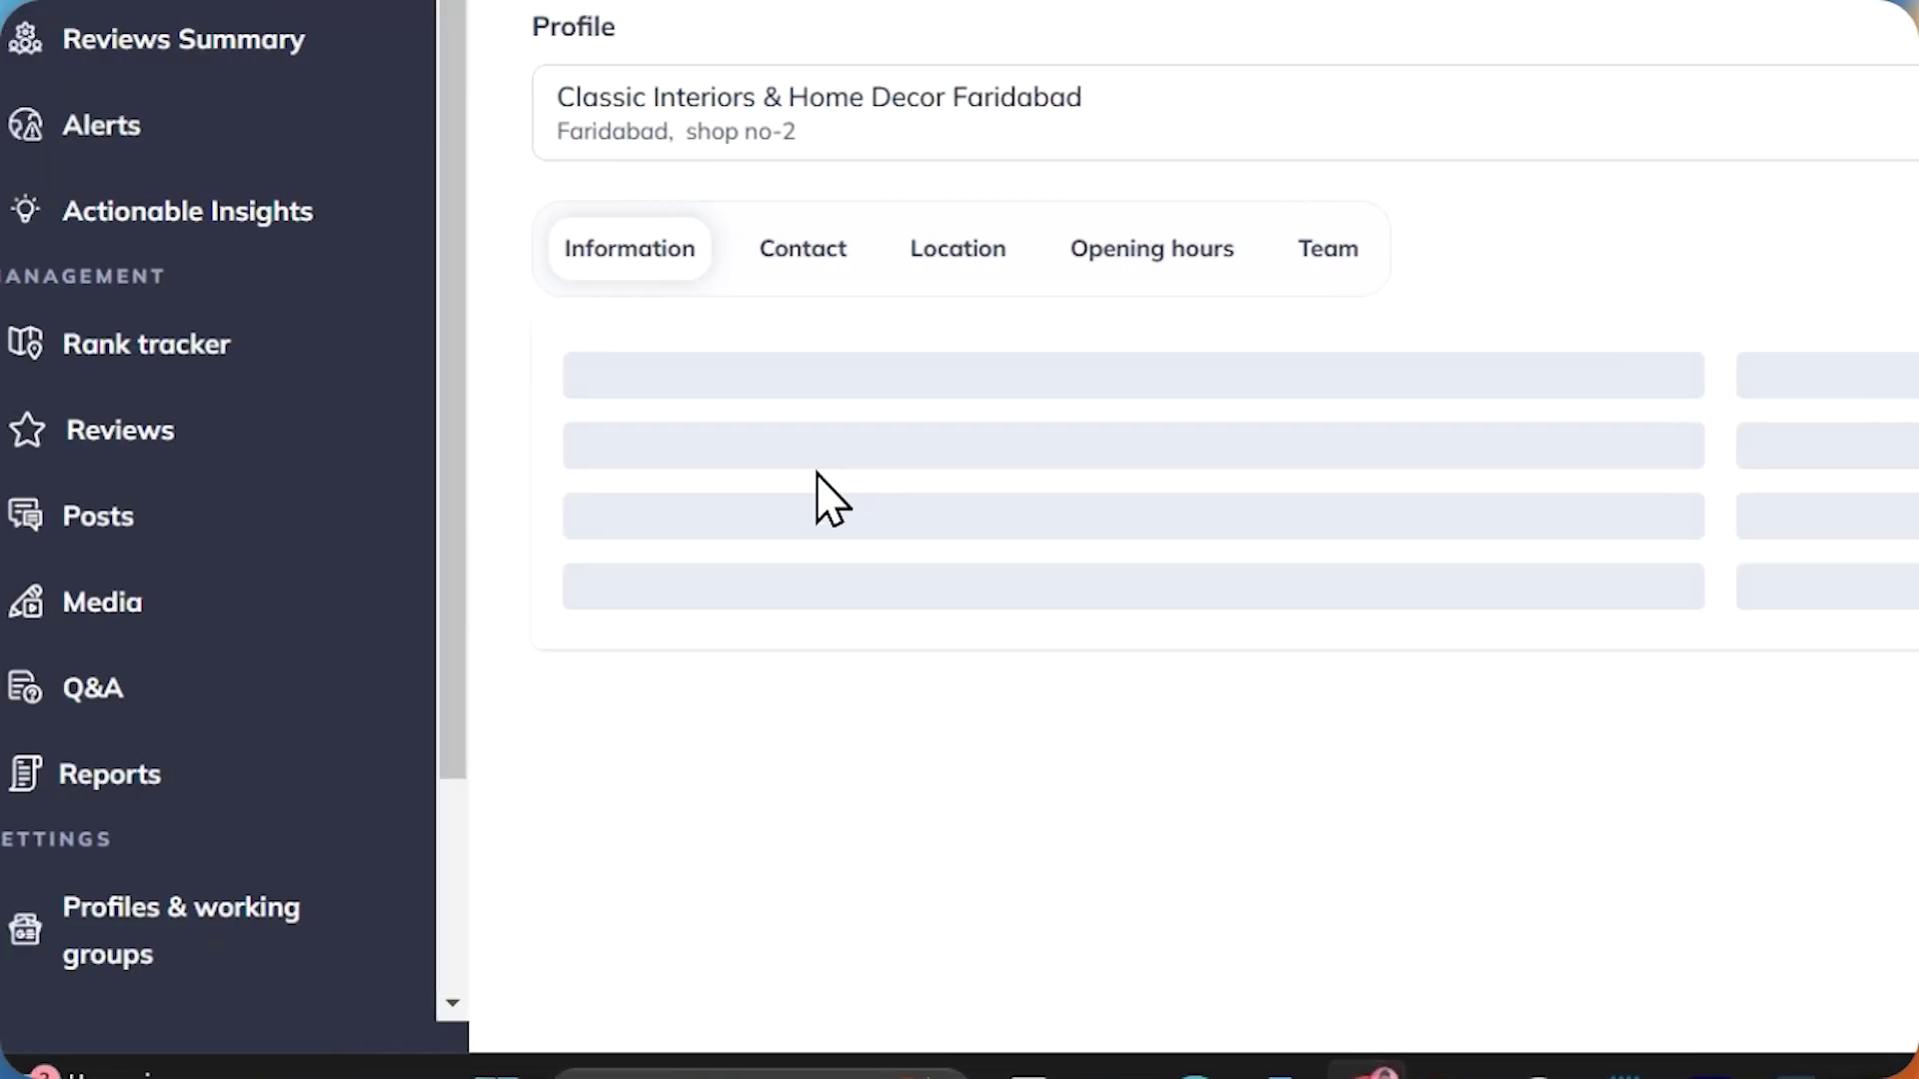
{"action": "left_click", "coordinate": [807, 270]}
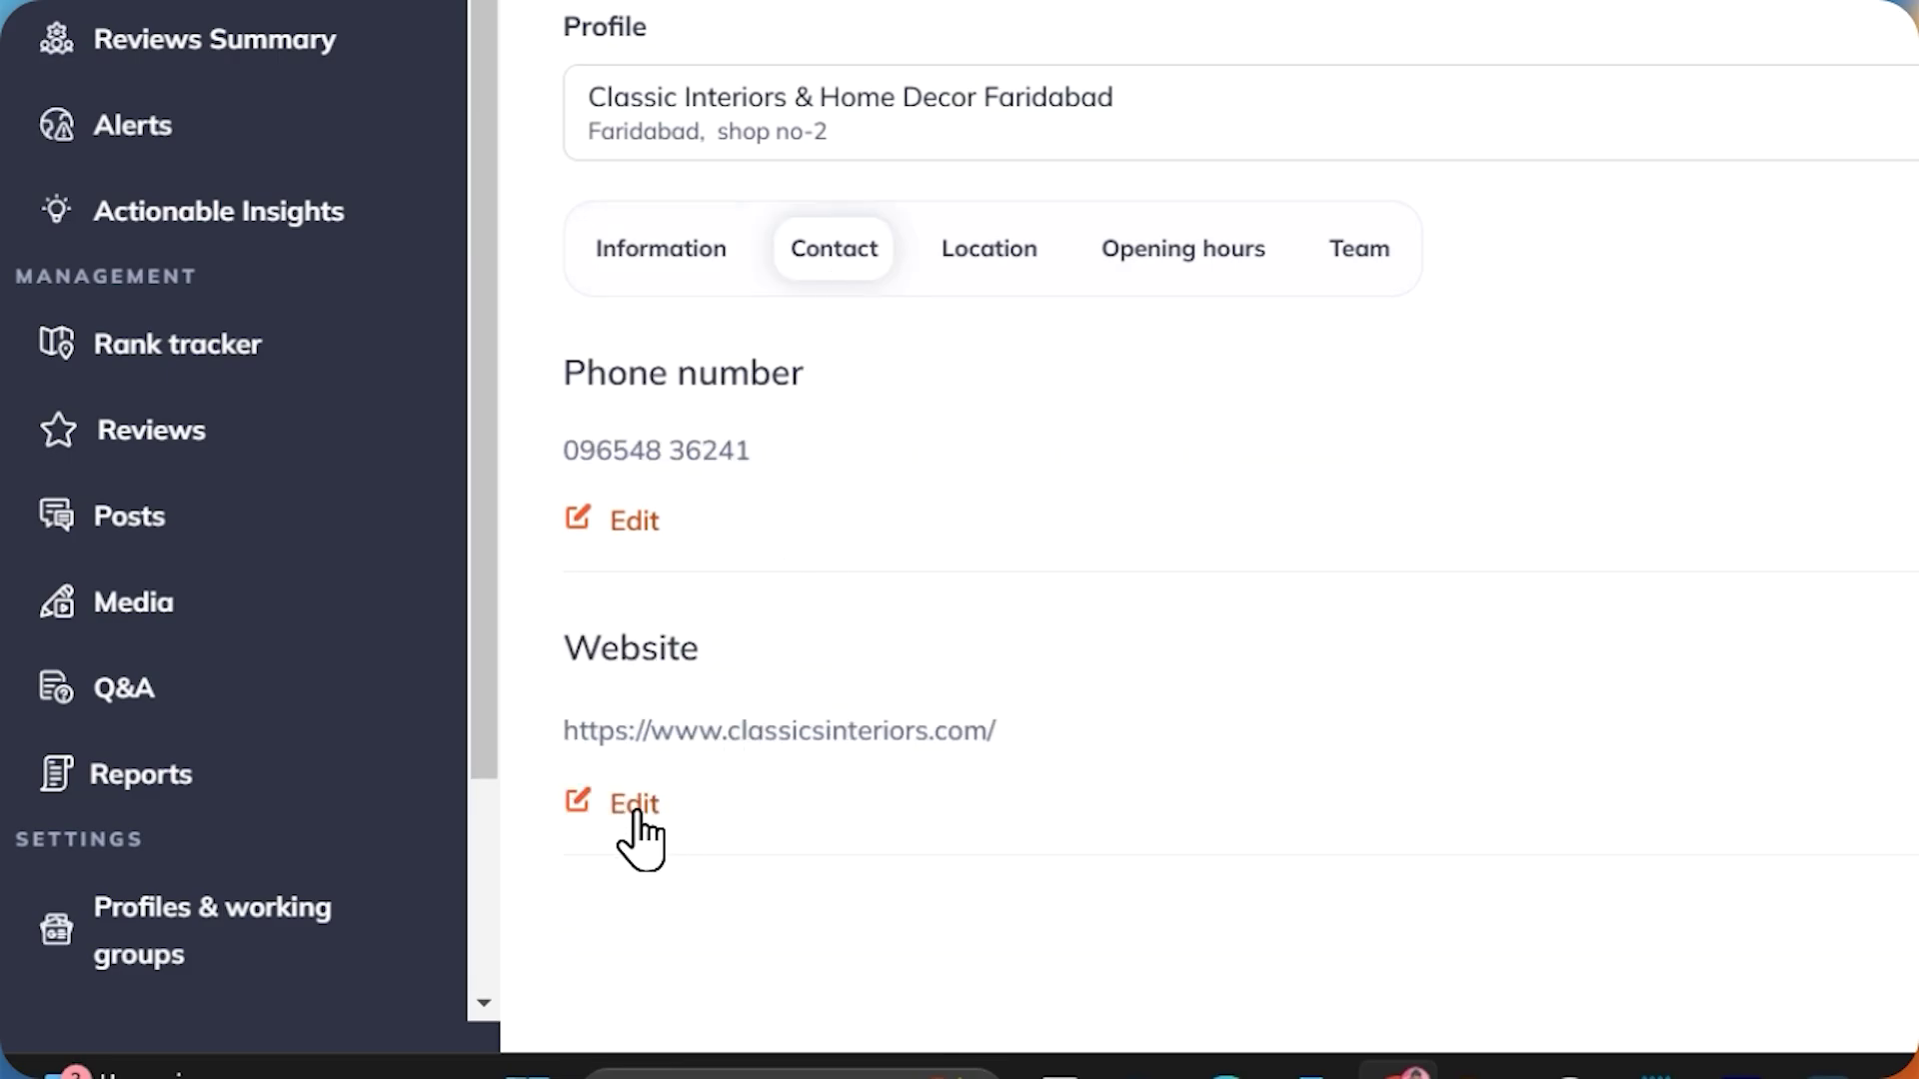
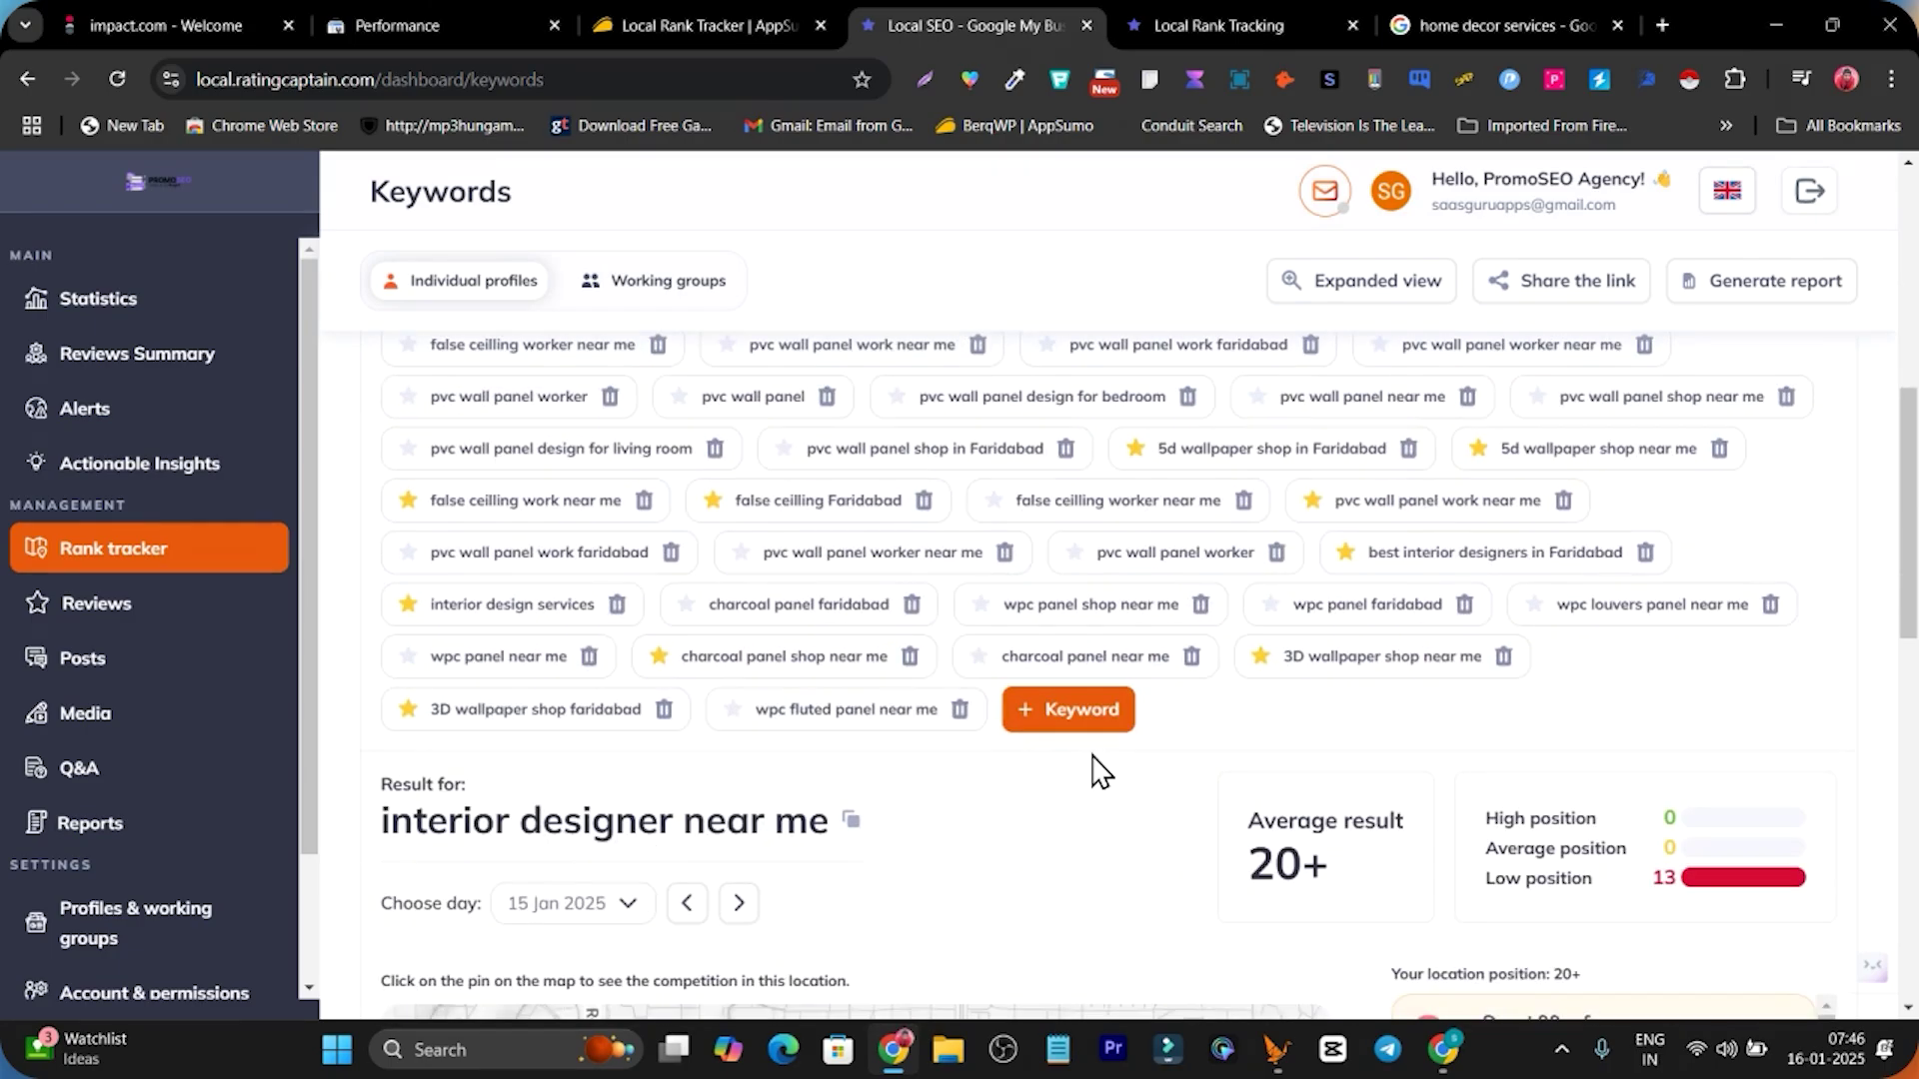
Open the form for creating a new keyword and look over its measurement area, map and keyword options.
{"action": "left_click", "coordinate": [1046, 736]}
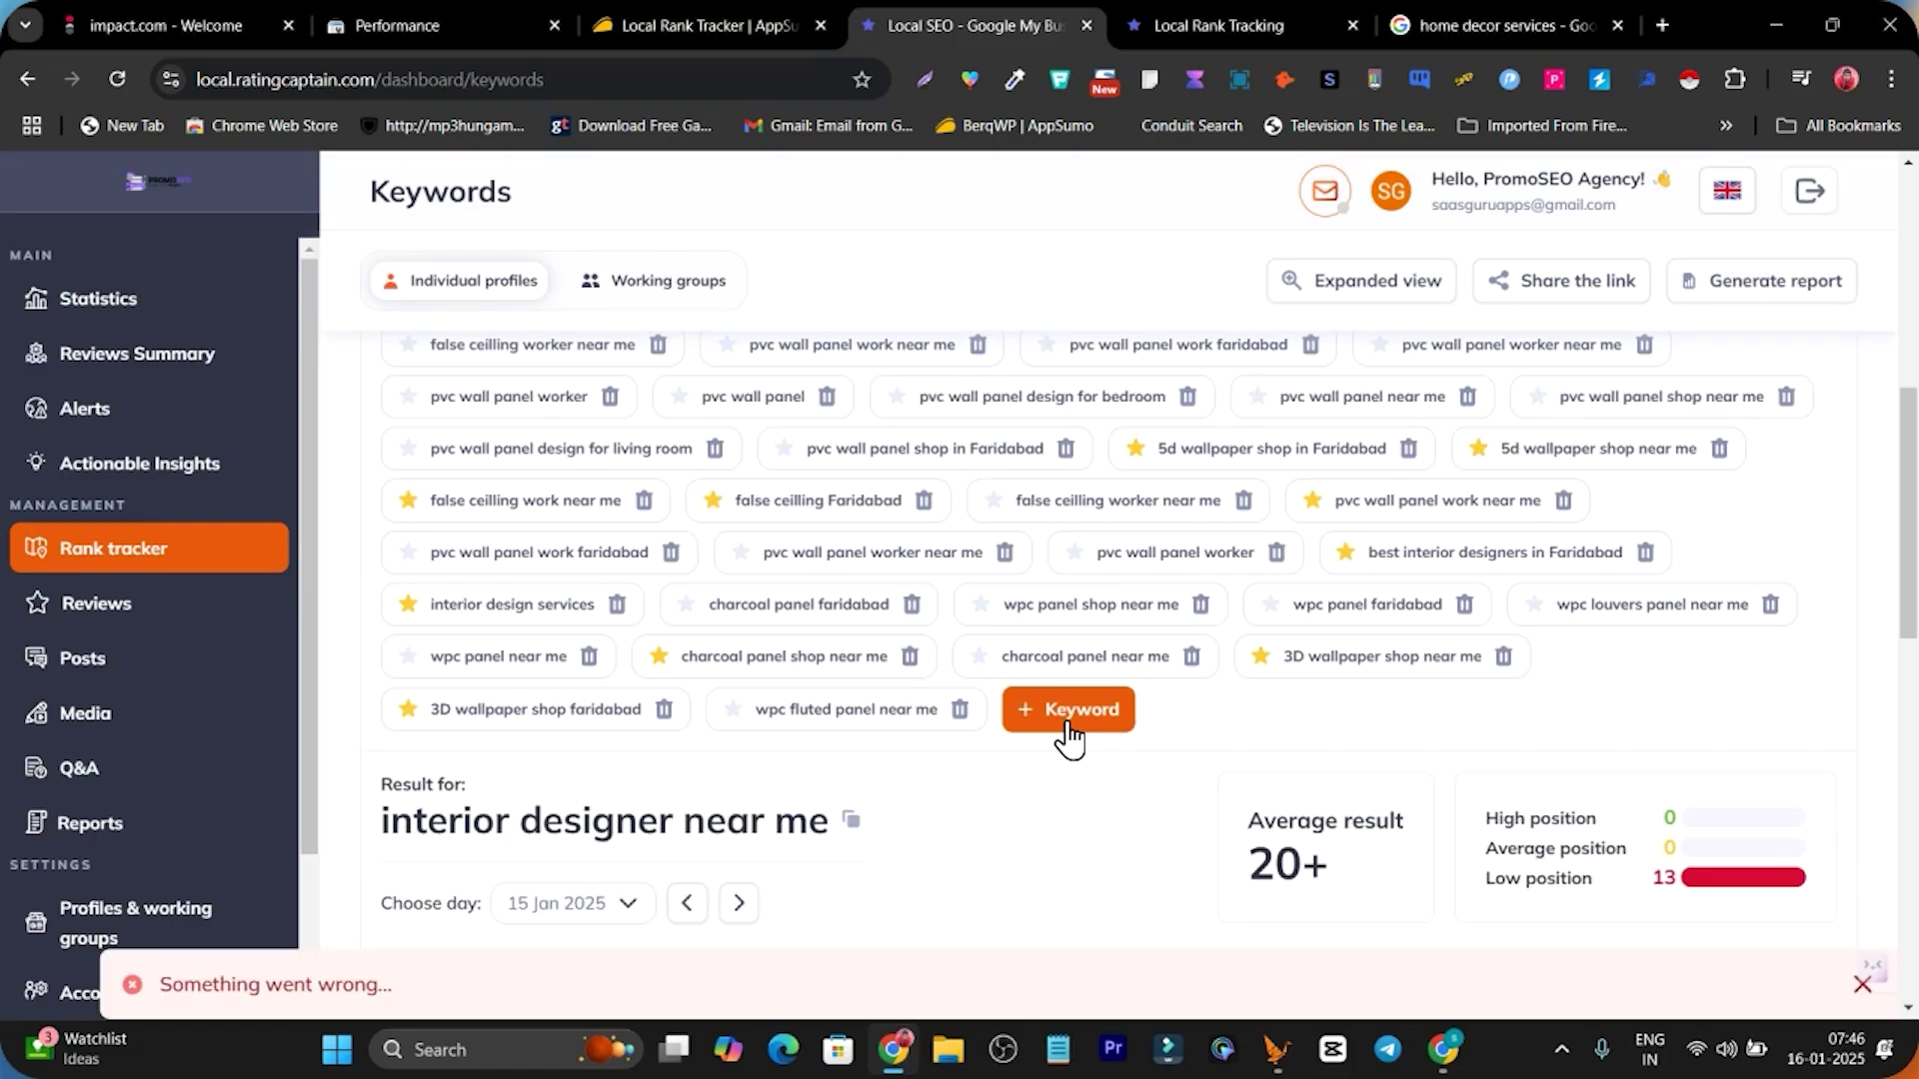
{"action": "left_click", "coordinate": [1079, 711]}
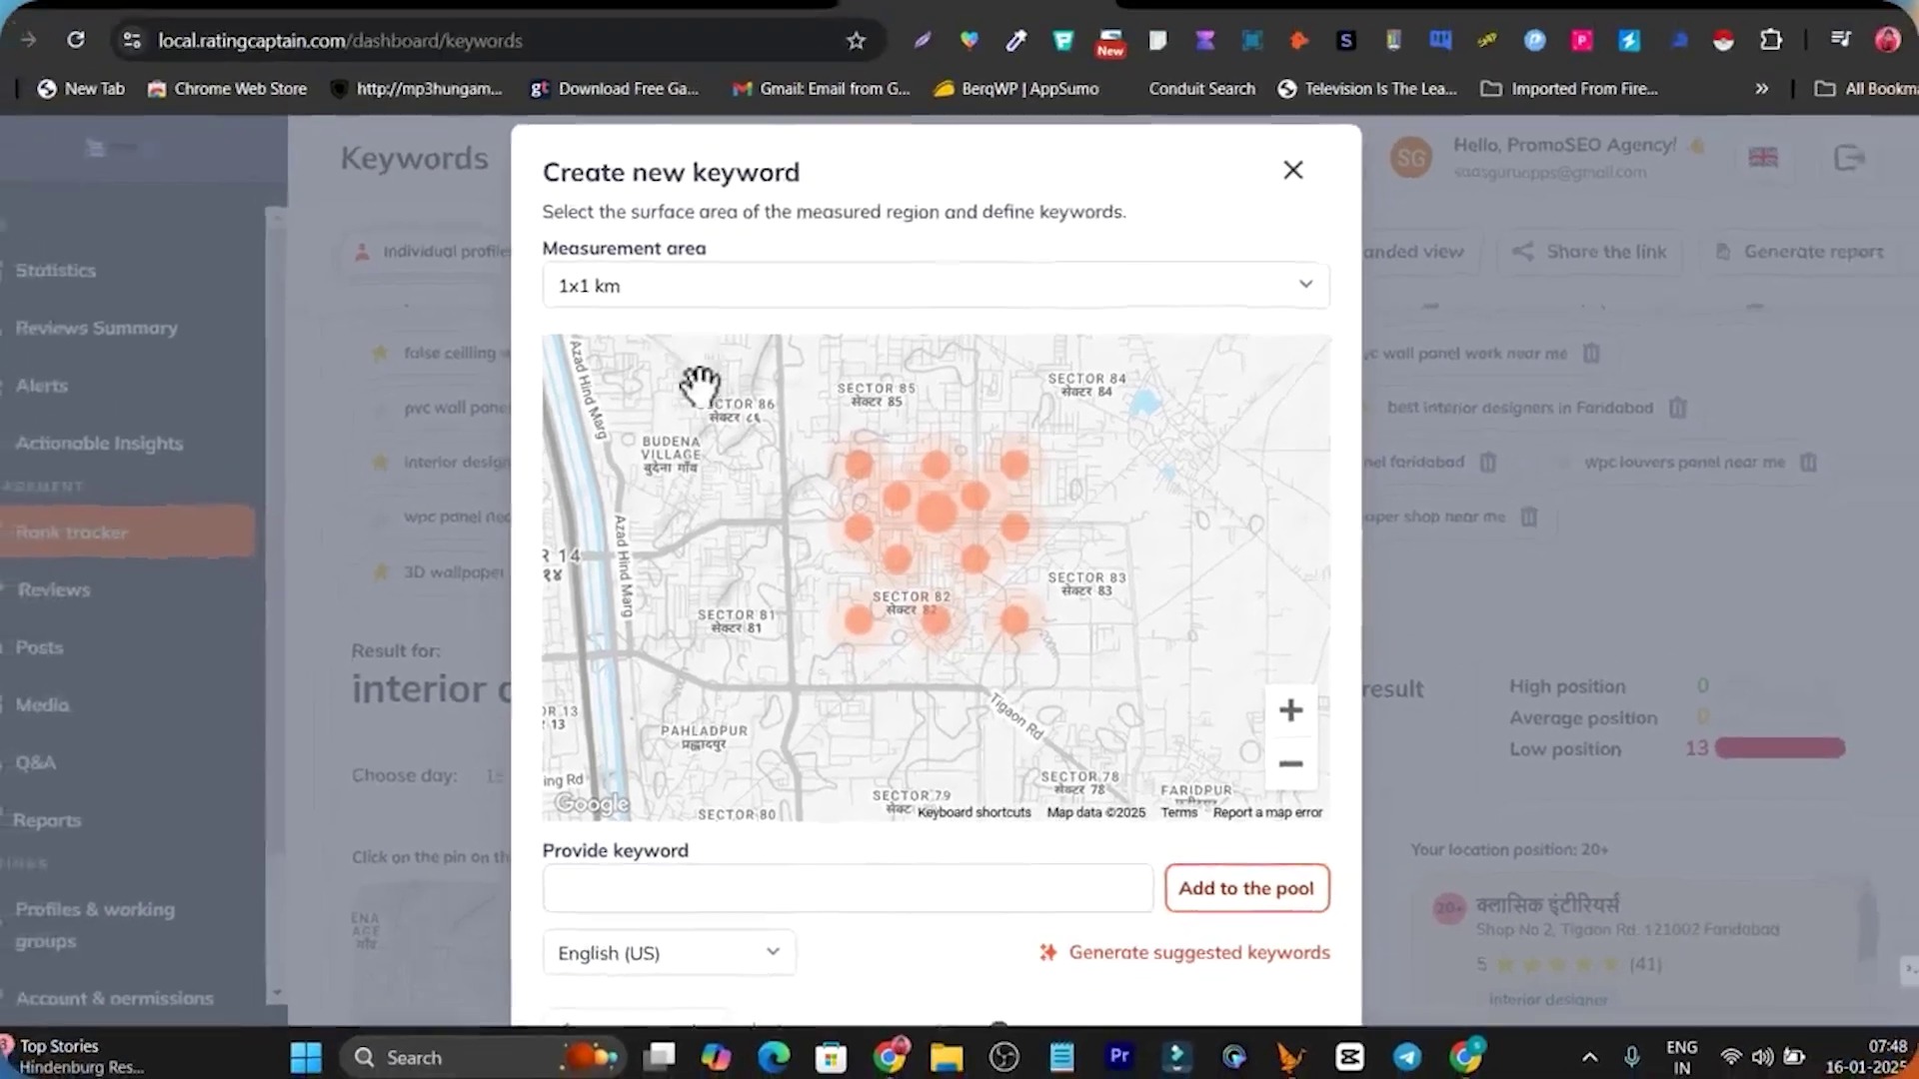
{"action": "scroll", "coordinate": [536, 193], "scroll_direction": "down", "scroll_amount": 1}
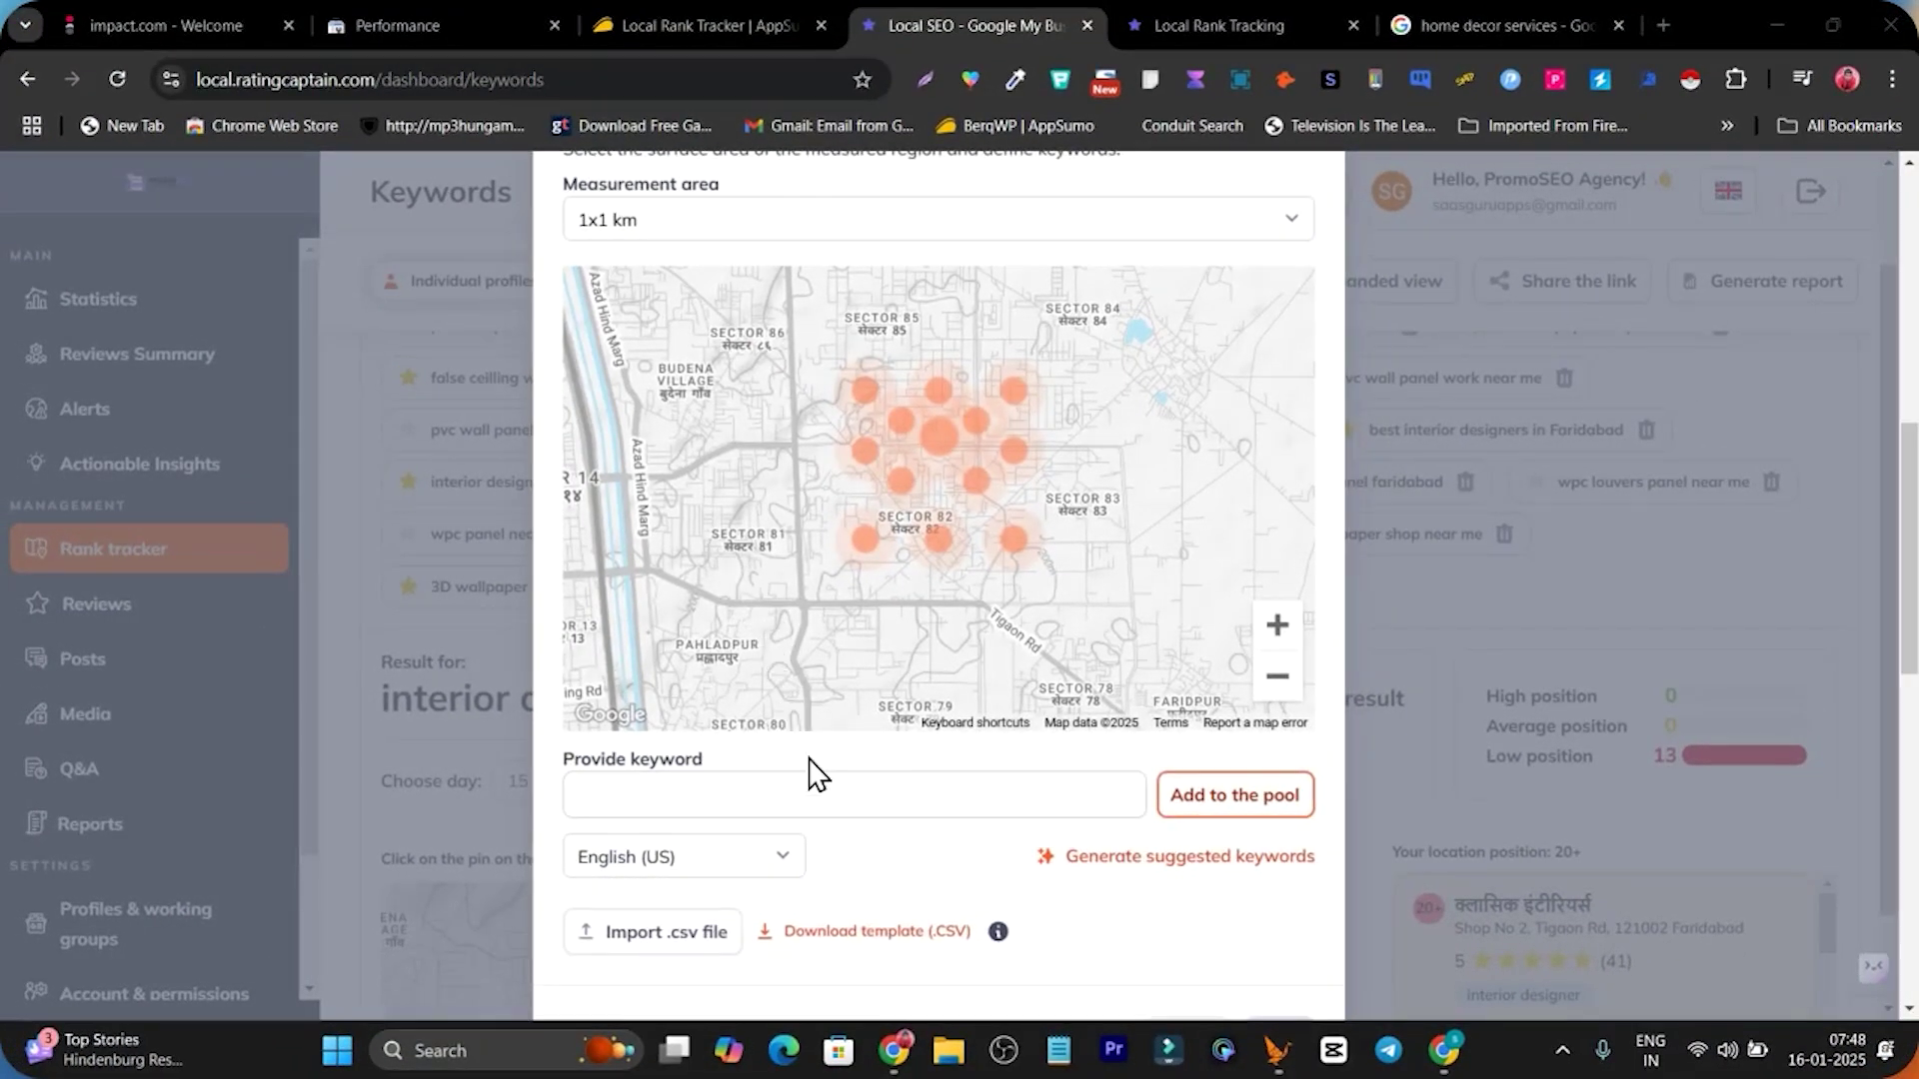
{"action": "scroll", "coordinate": [895, 600], "scroll_direction": "up", "scroll_amount": 1}
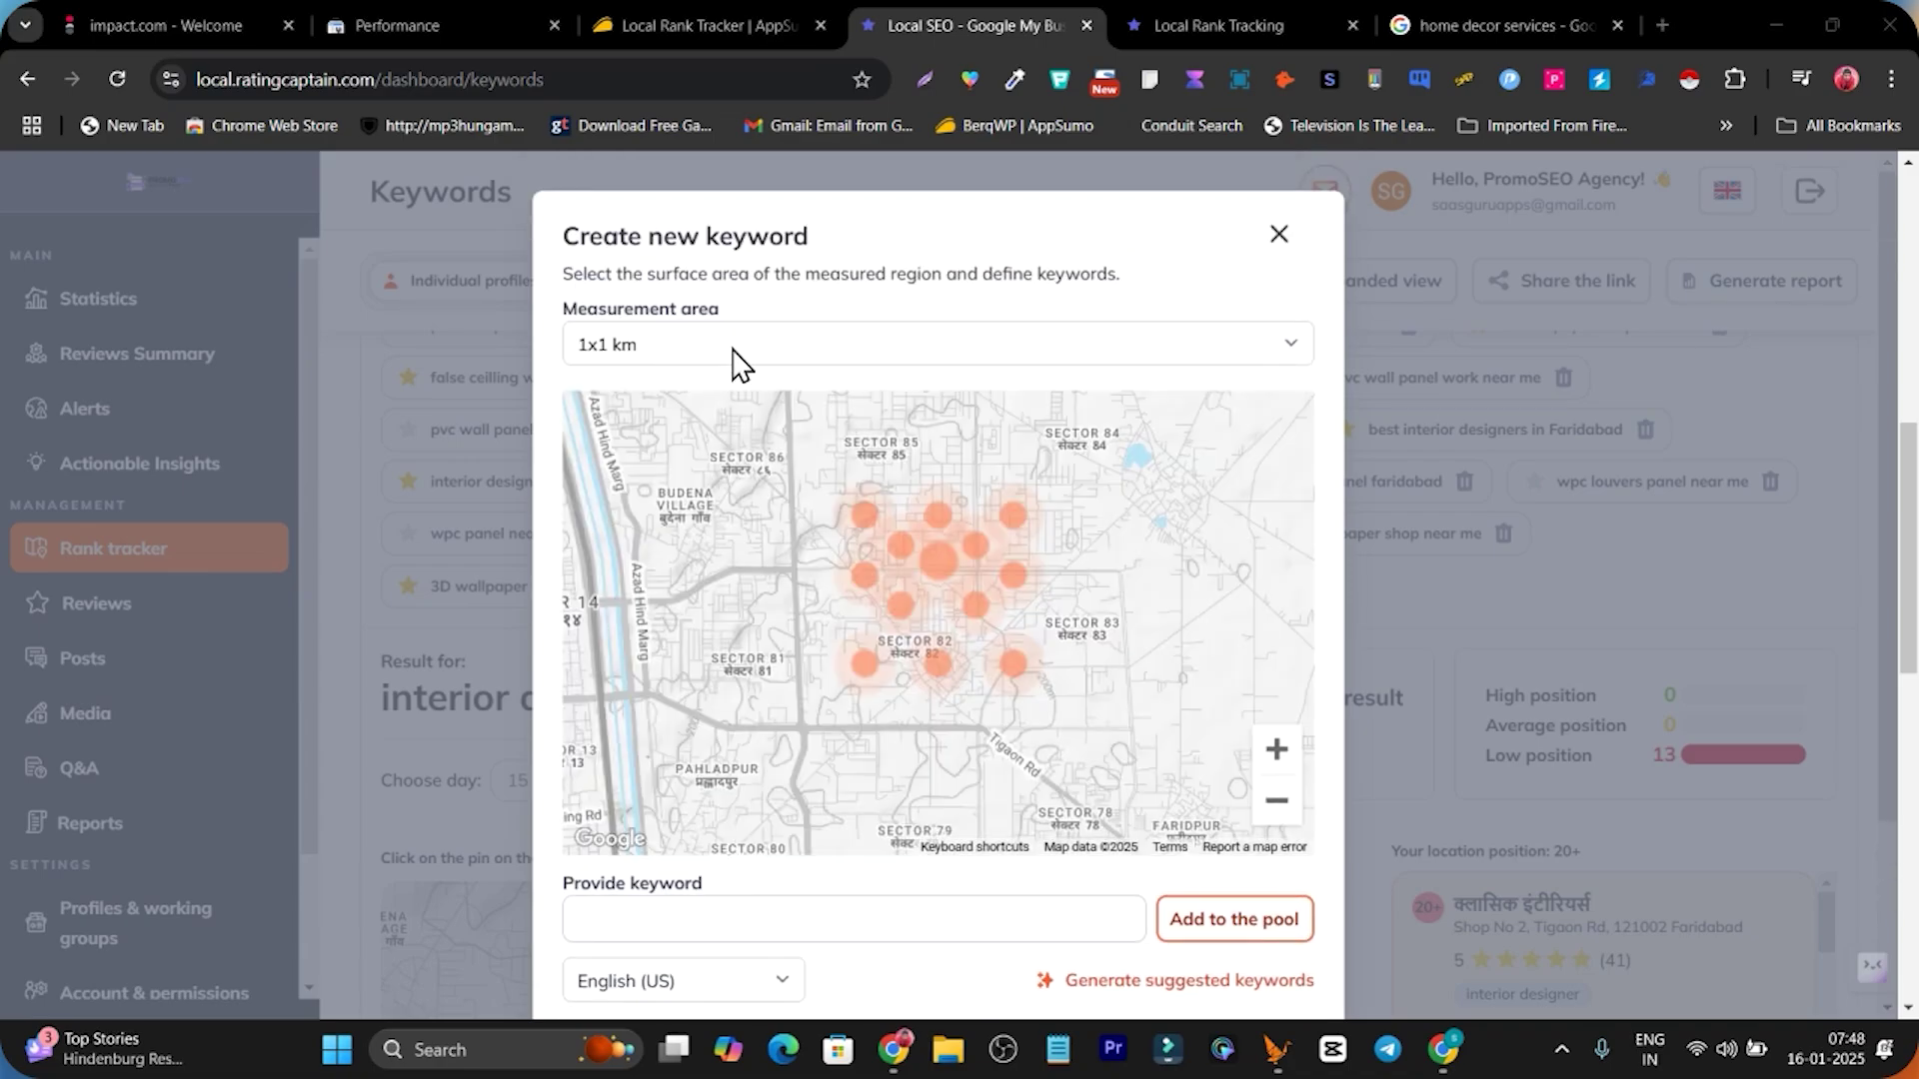
Compare the 3x3 km and 10x10 km measurement areas on the new keyword's map, ending on 3x3 km.
{"action": "left_click", "coordinate": [735, 350]}
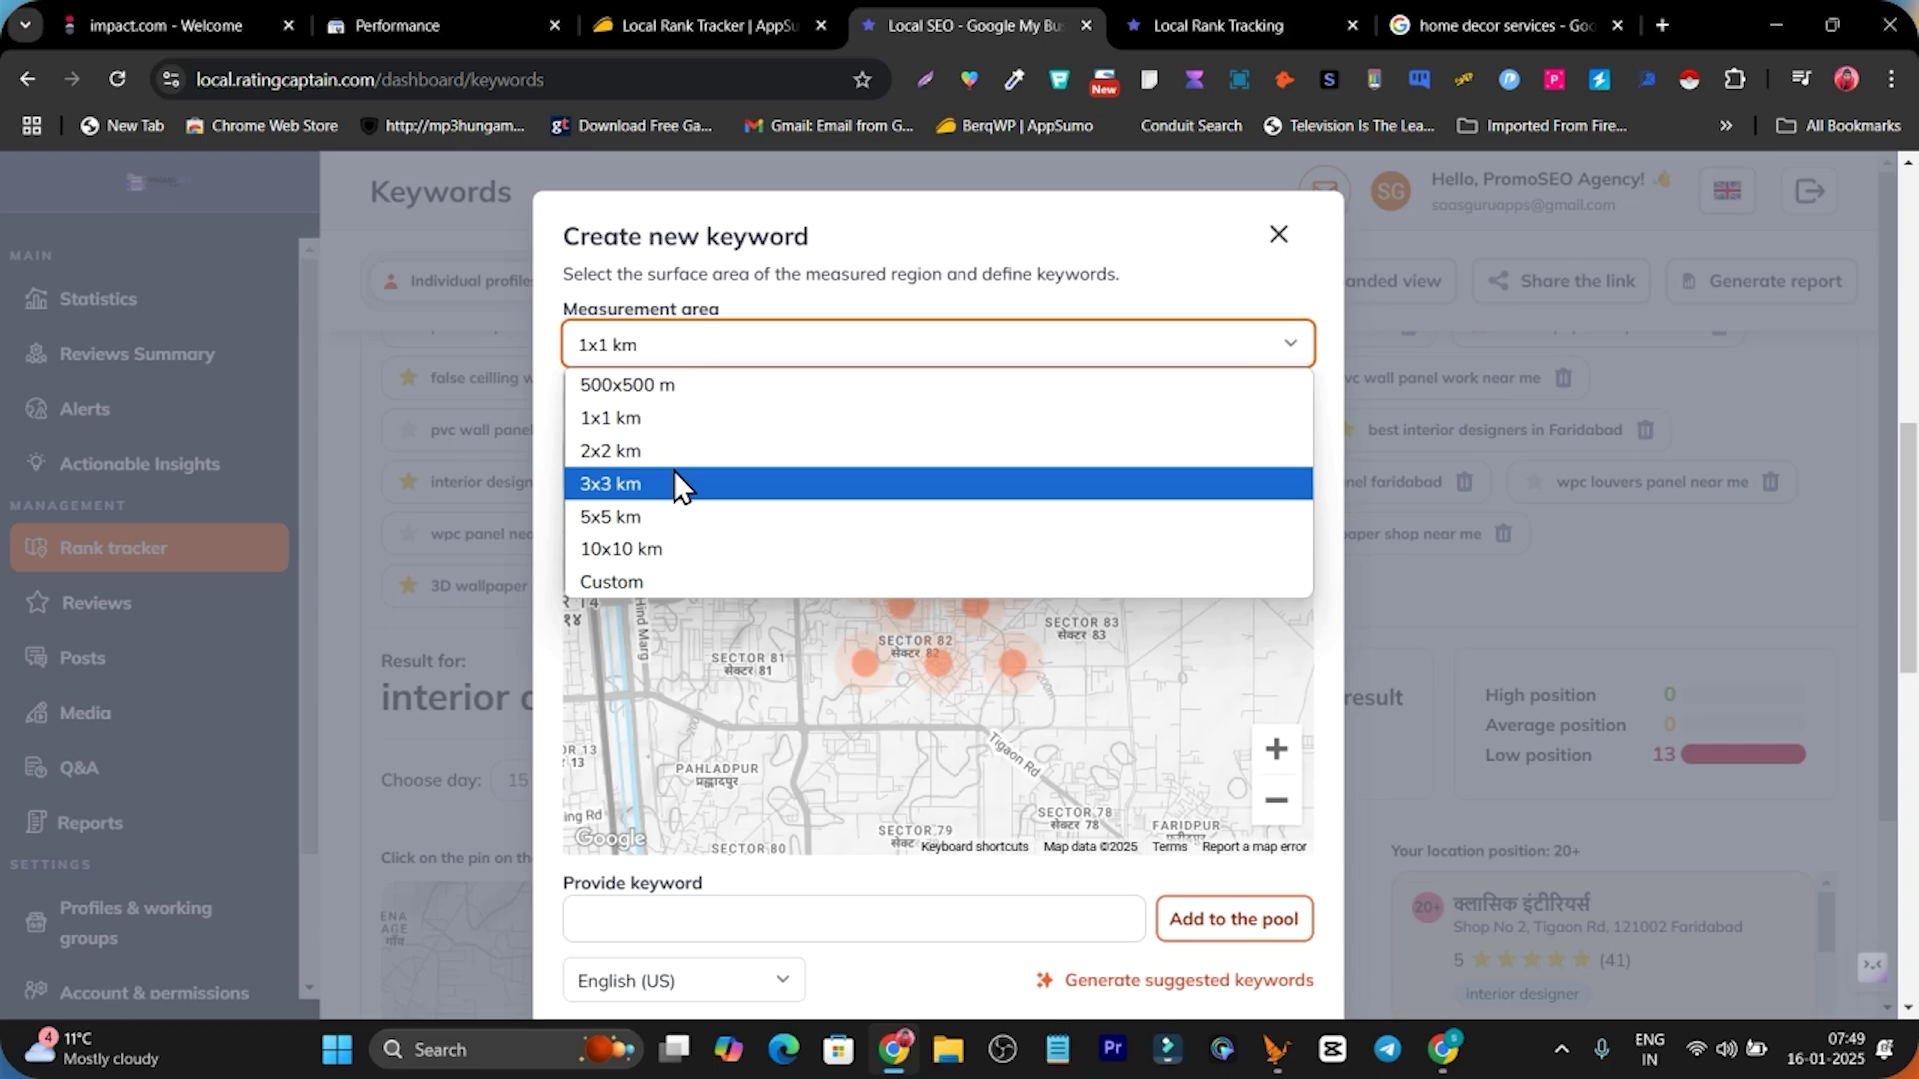
{"action": "left_click", "coordinate": [674, 483]}
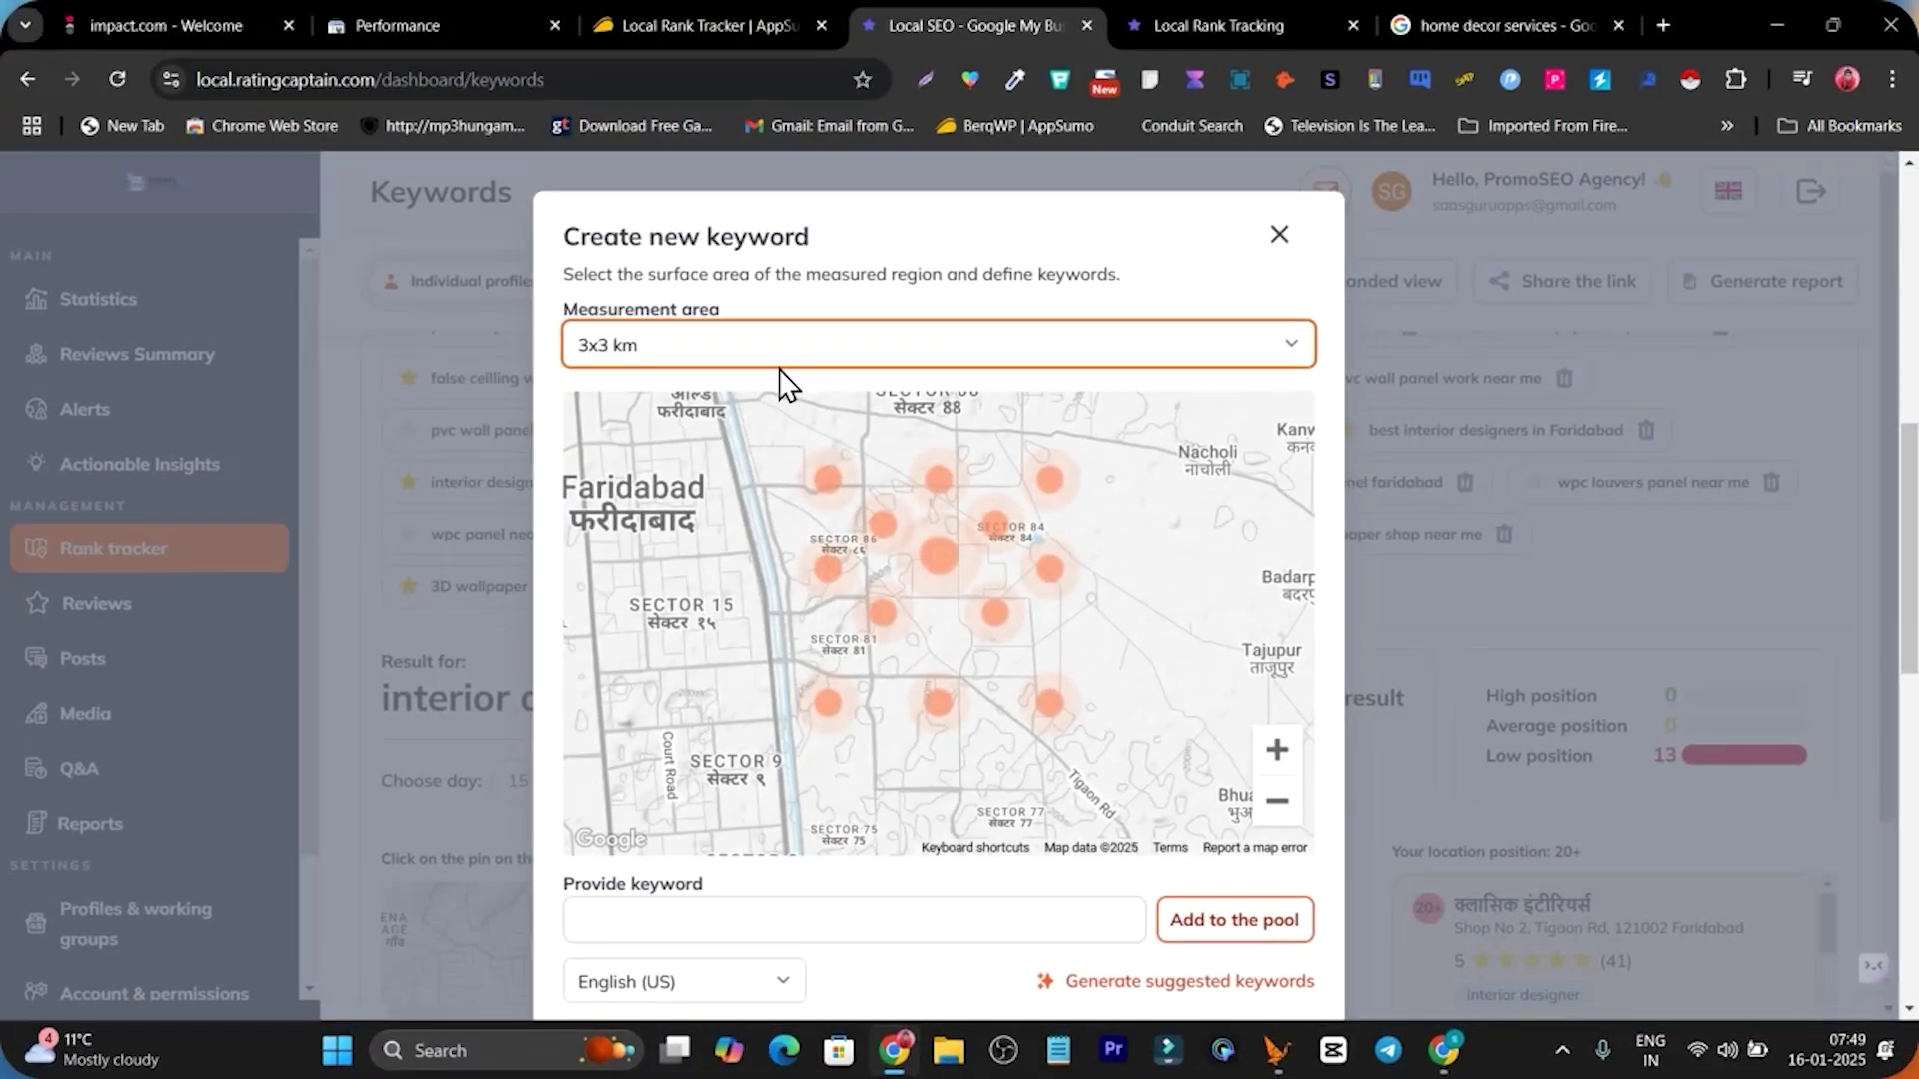
{"action": "left_click", "coordinate": [900, 172]}
{"action": "left_click", "coordinate": [646, 564]}
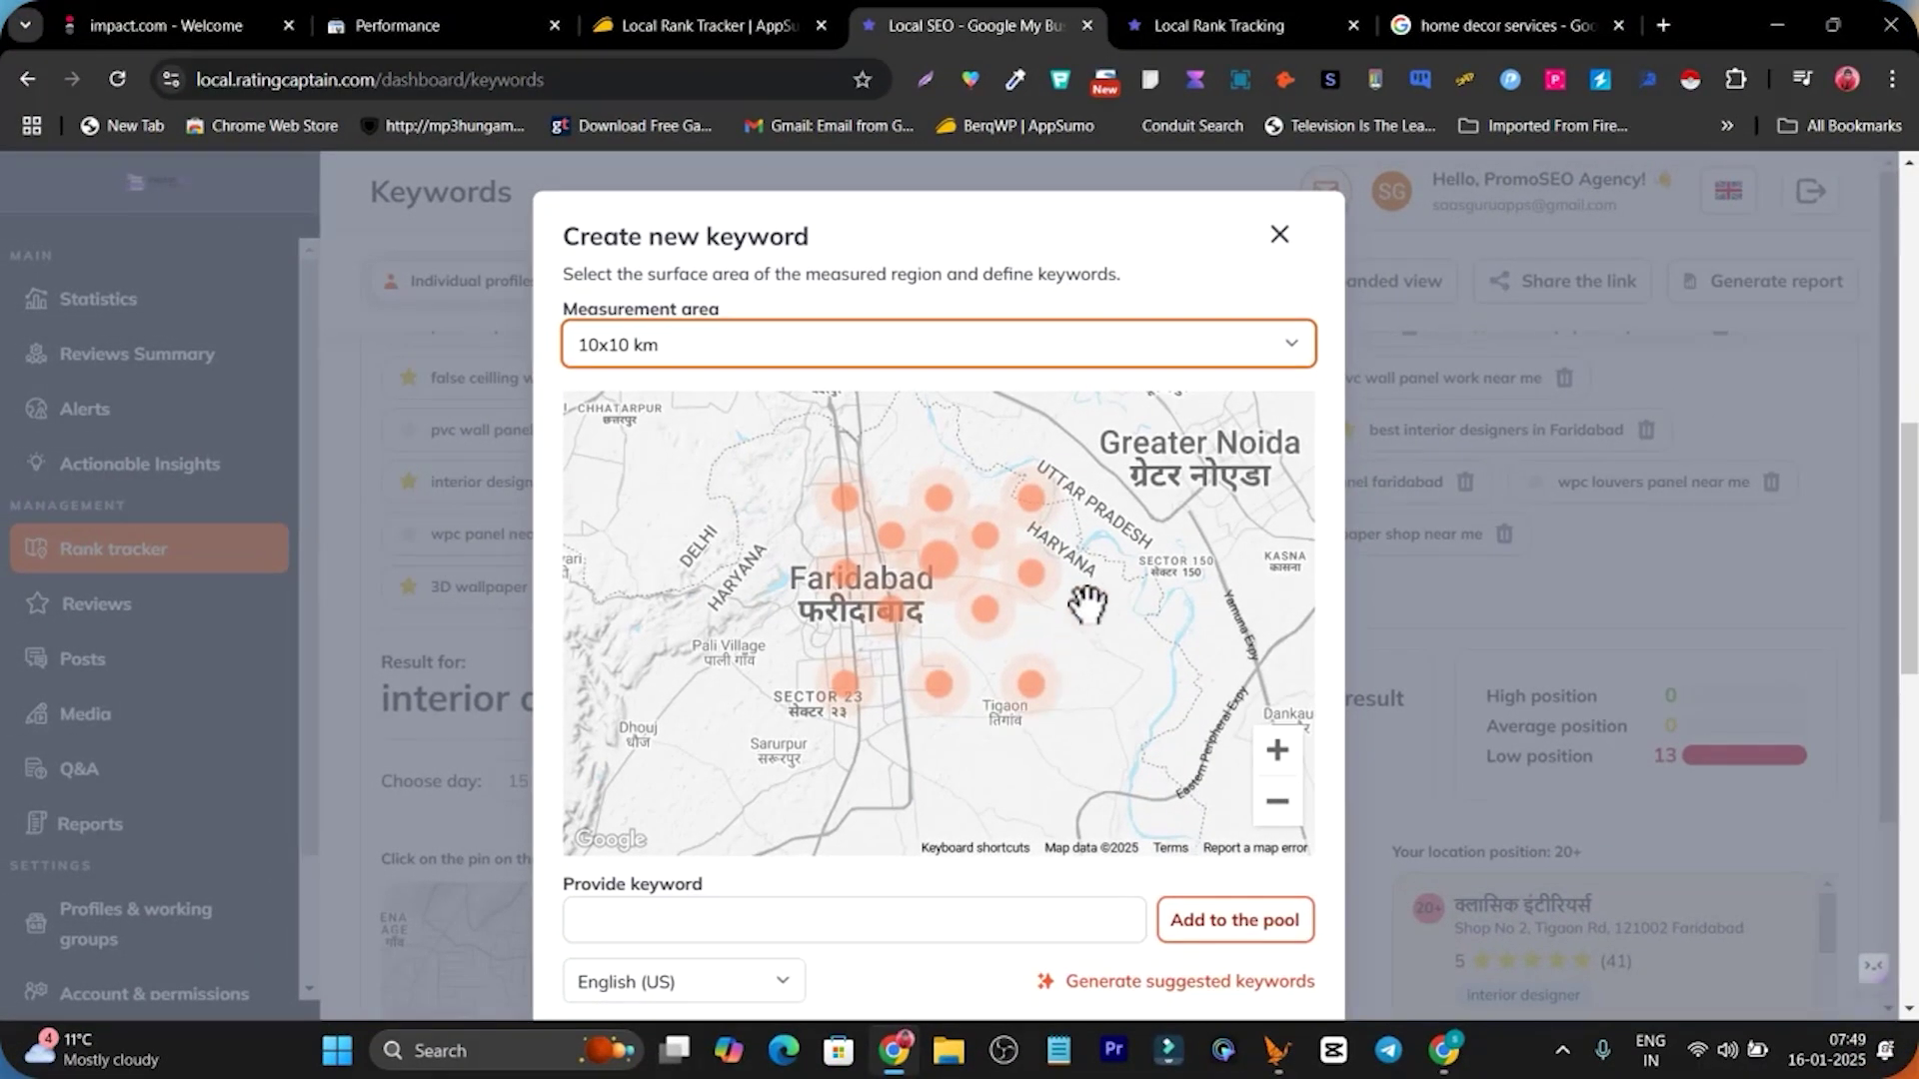
{"action": "left_click", "coordinate": [745, 349]}
{"action": "left_click", "coordinate": [544, 490]}
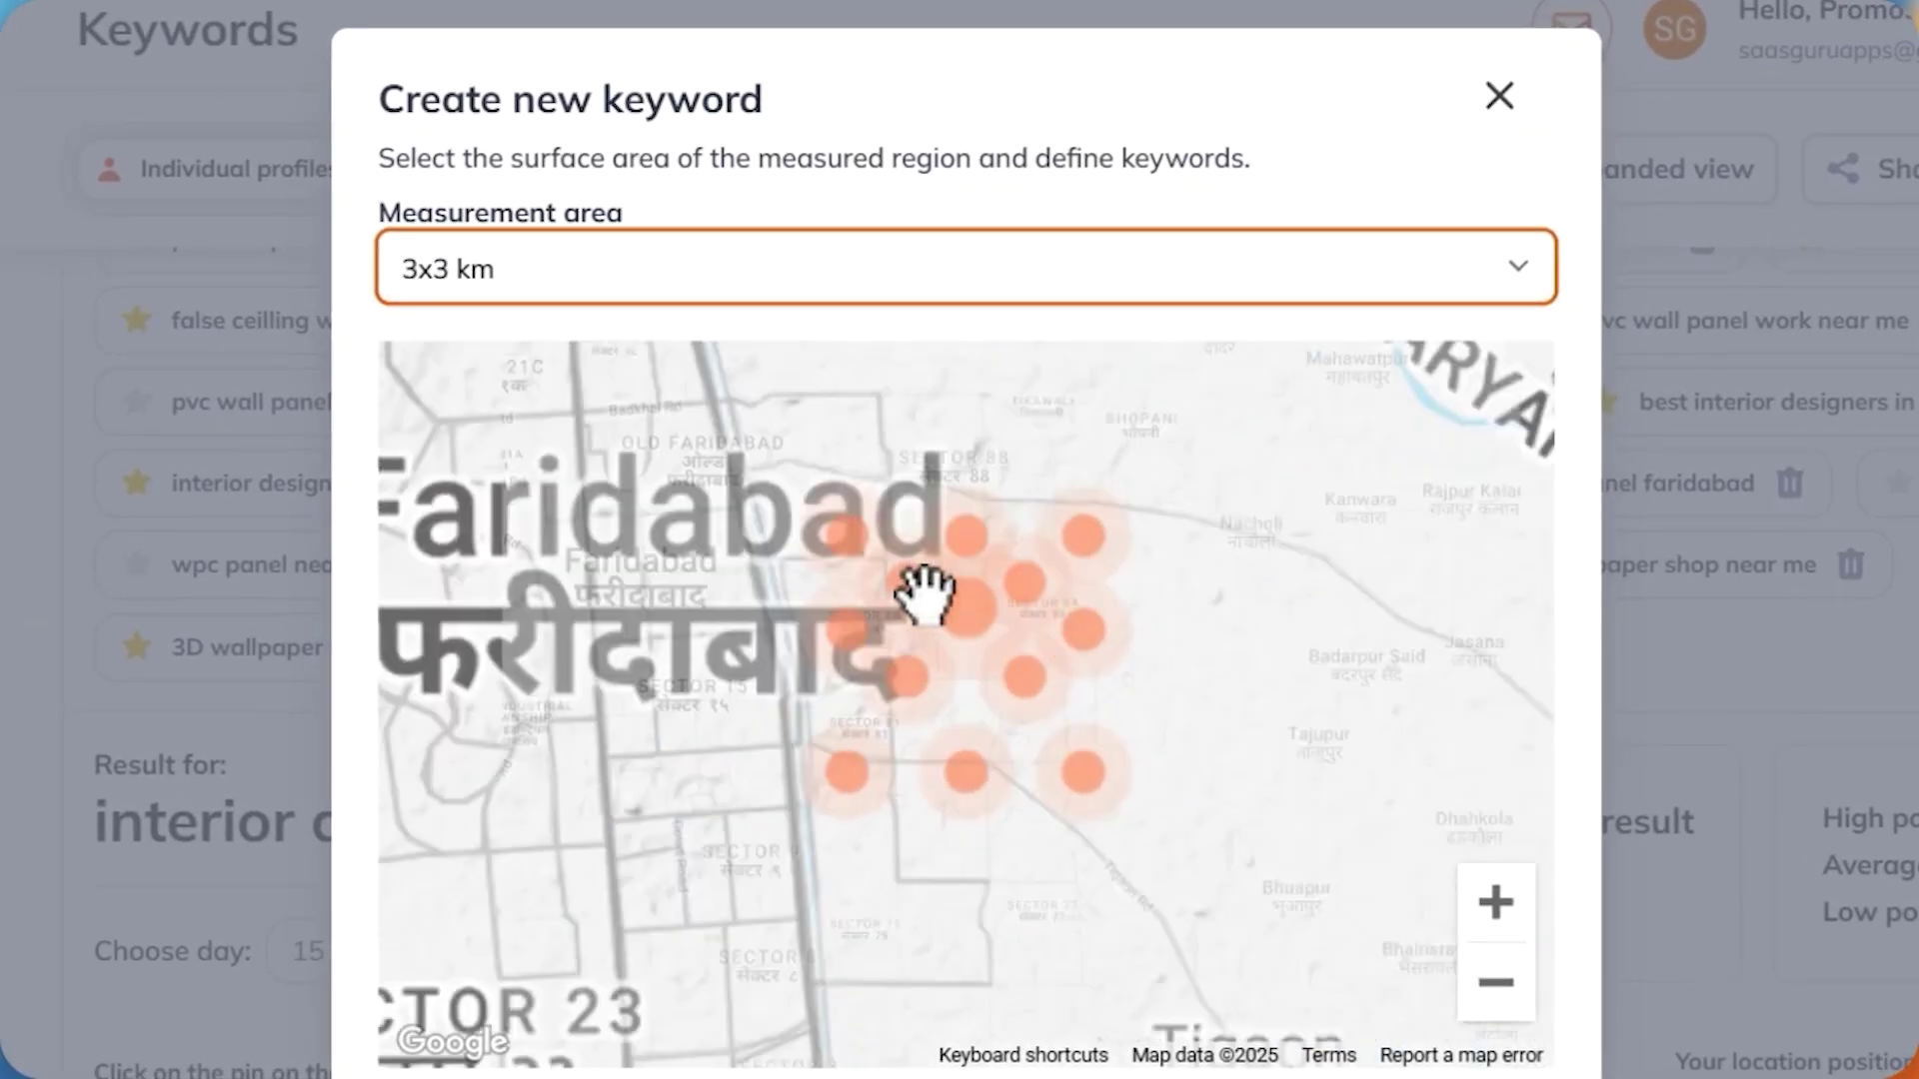
Generate suggested keywords in English (US) for the new keyword, and close the form without saving.
{"action": "scroll", "coordinate": [879, 650], "scroll_direction": "down", "scroll_amount": 3}
{"action": "scroll", "coordinate": [700, 760], "scroll_direction": "down", "scroll_amount": 2}
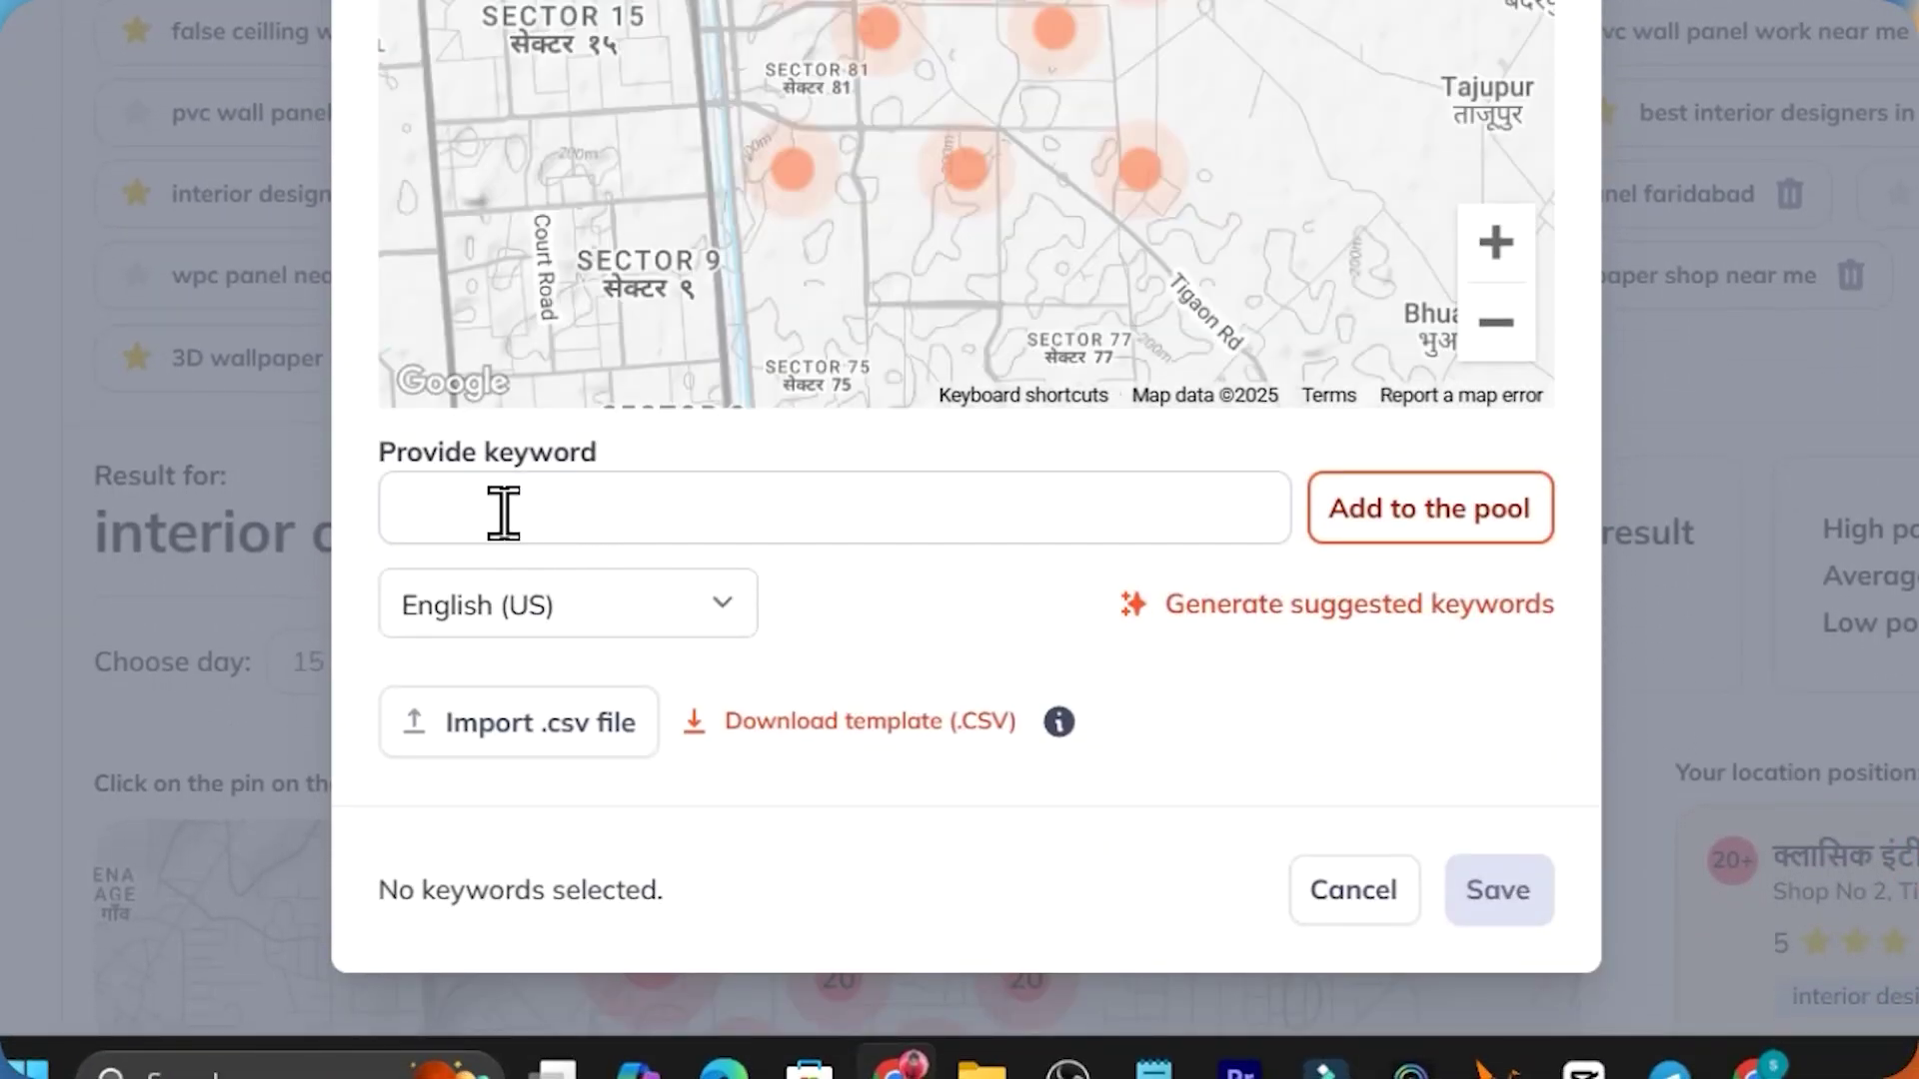
{"action": "left_click", "coordinate": [721, 588]}
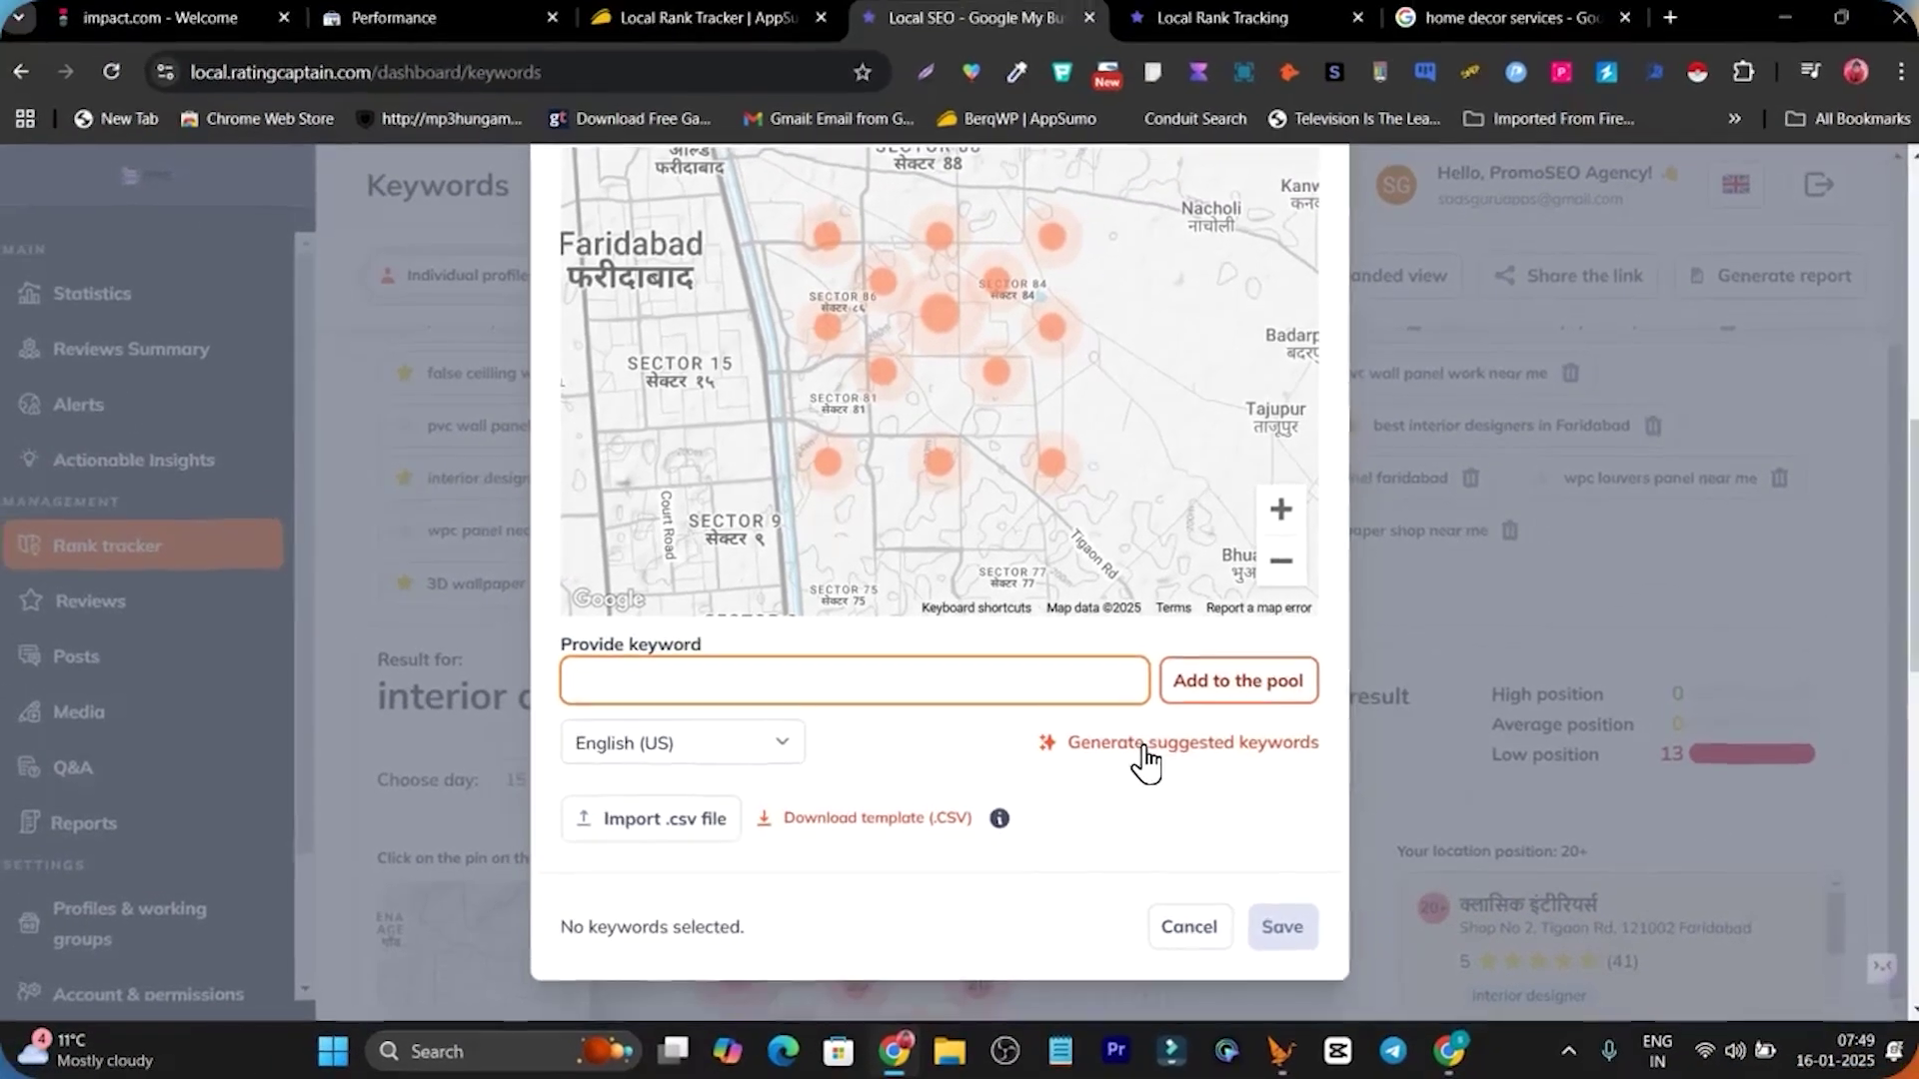
{"action": "left_click", "coordinate": [1145, 750]}
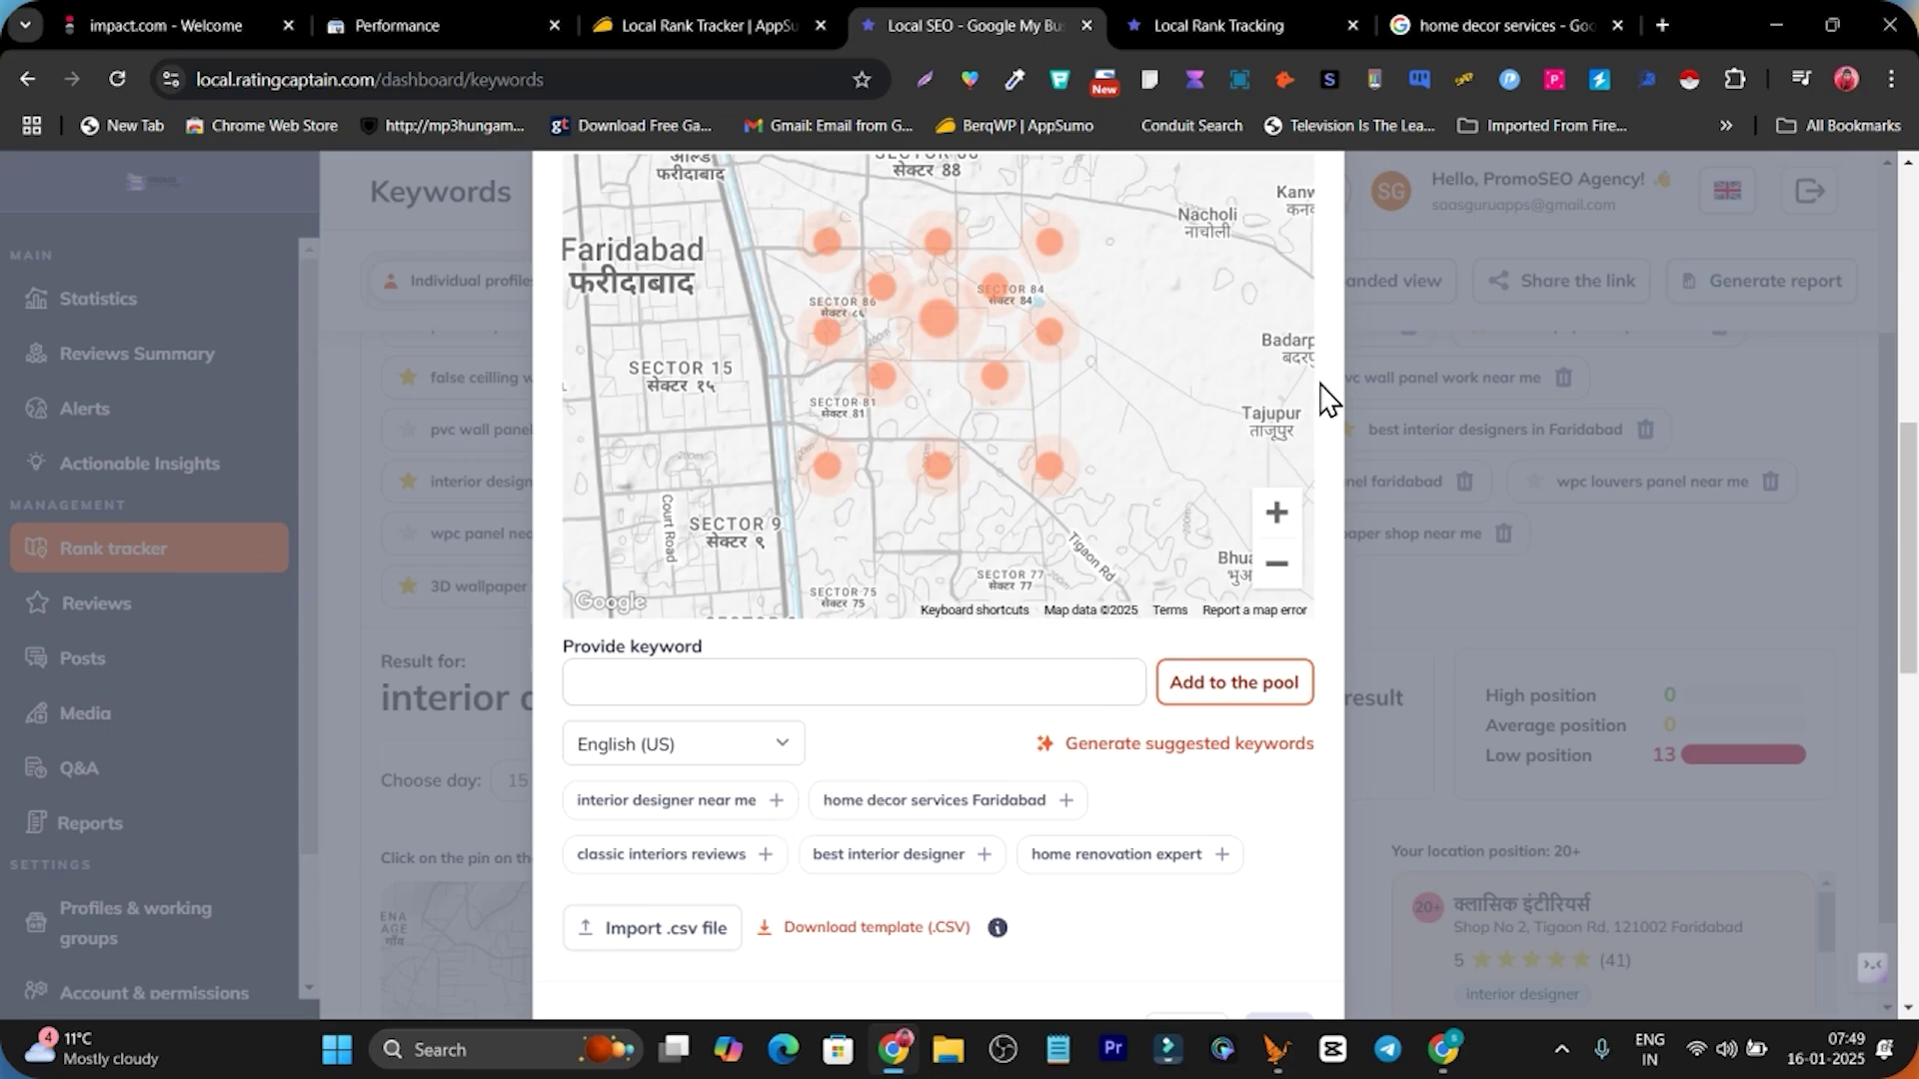
{"action": "scroll", "coordinate": [1319, 380], "scroll_direction": "up", "scroll_amount": 5}
{"action": "left_click", "coordinate": [1276, 242]}
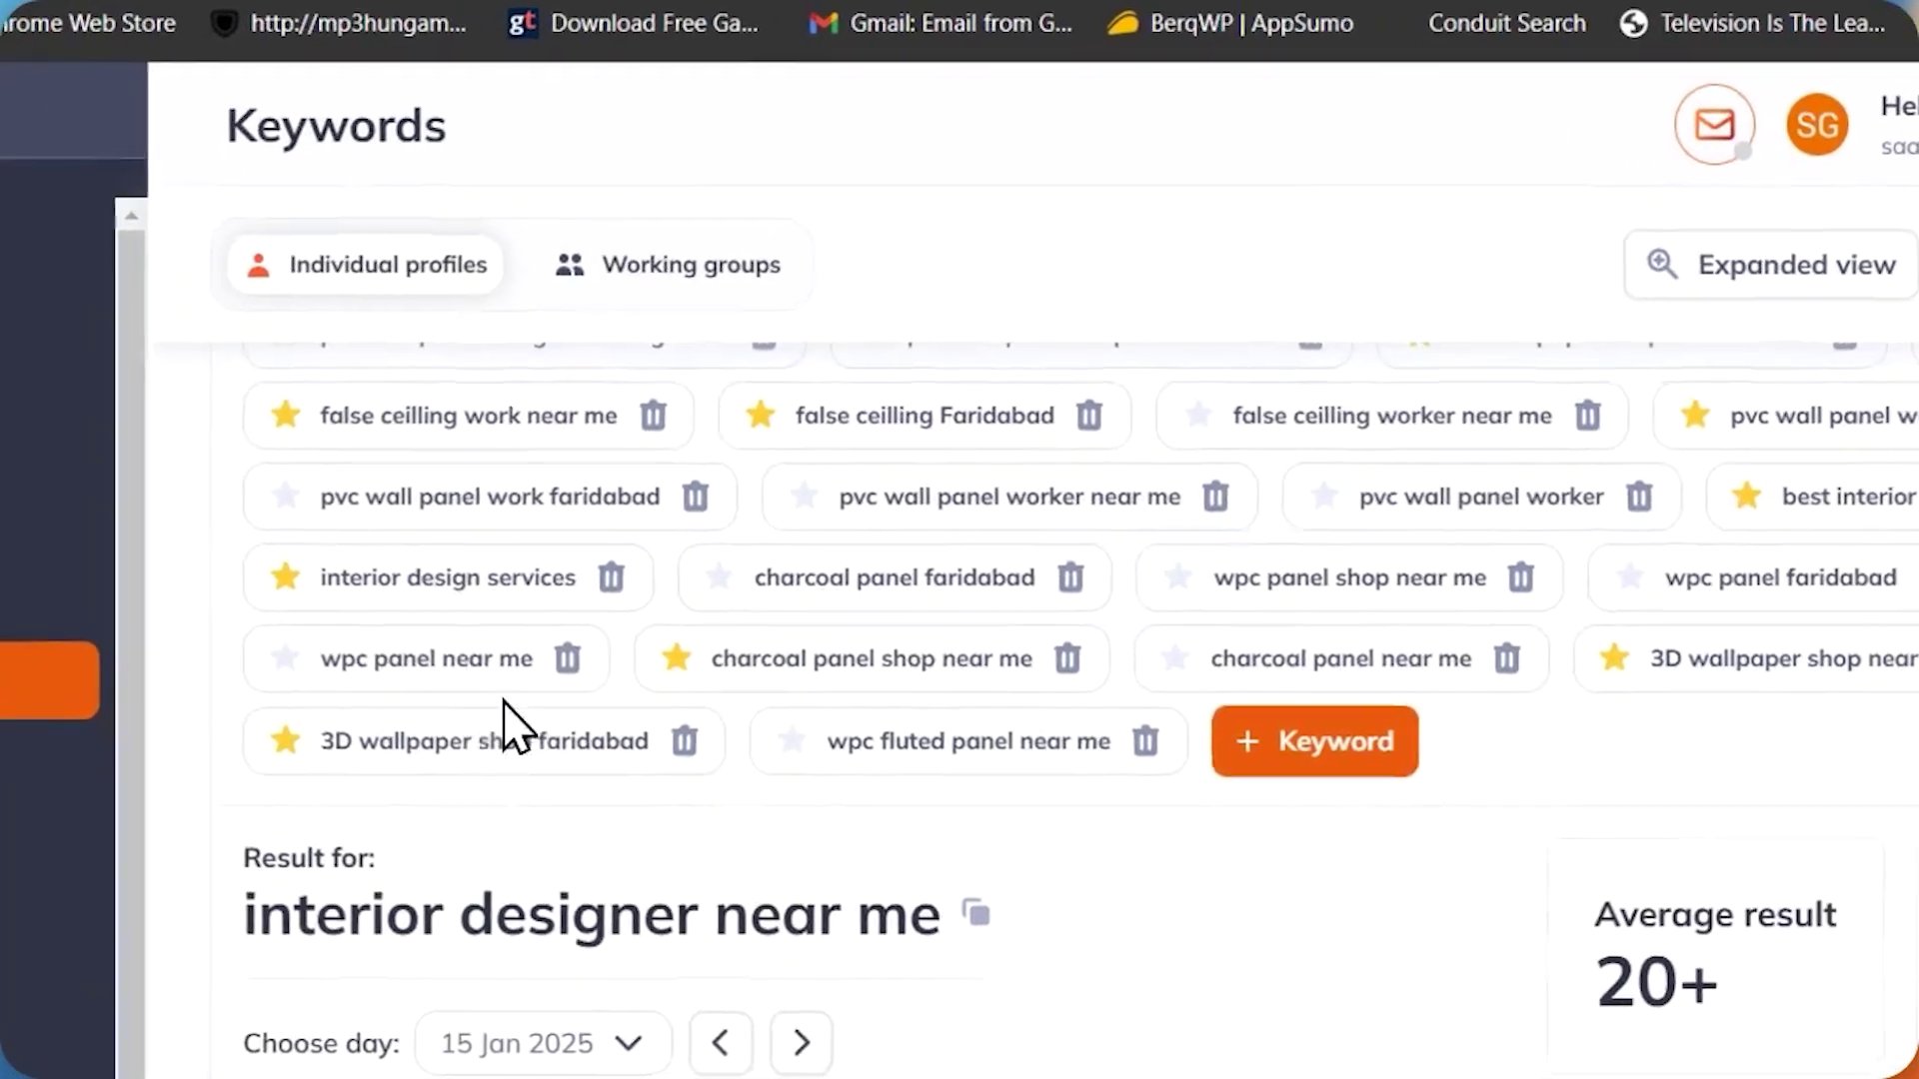
Show the rank results for the starred keyword "best interior designer" and examine its average result, ranking map and competitor list.
{"action": "scroll", "coordinate": [505, 725], "scroll_direction": "up", "scroll_amount": 10}
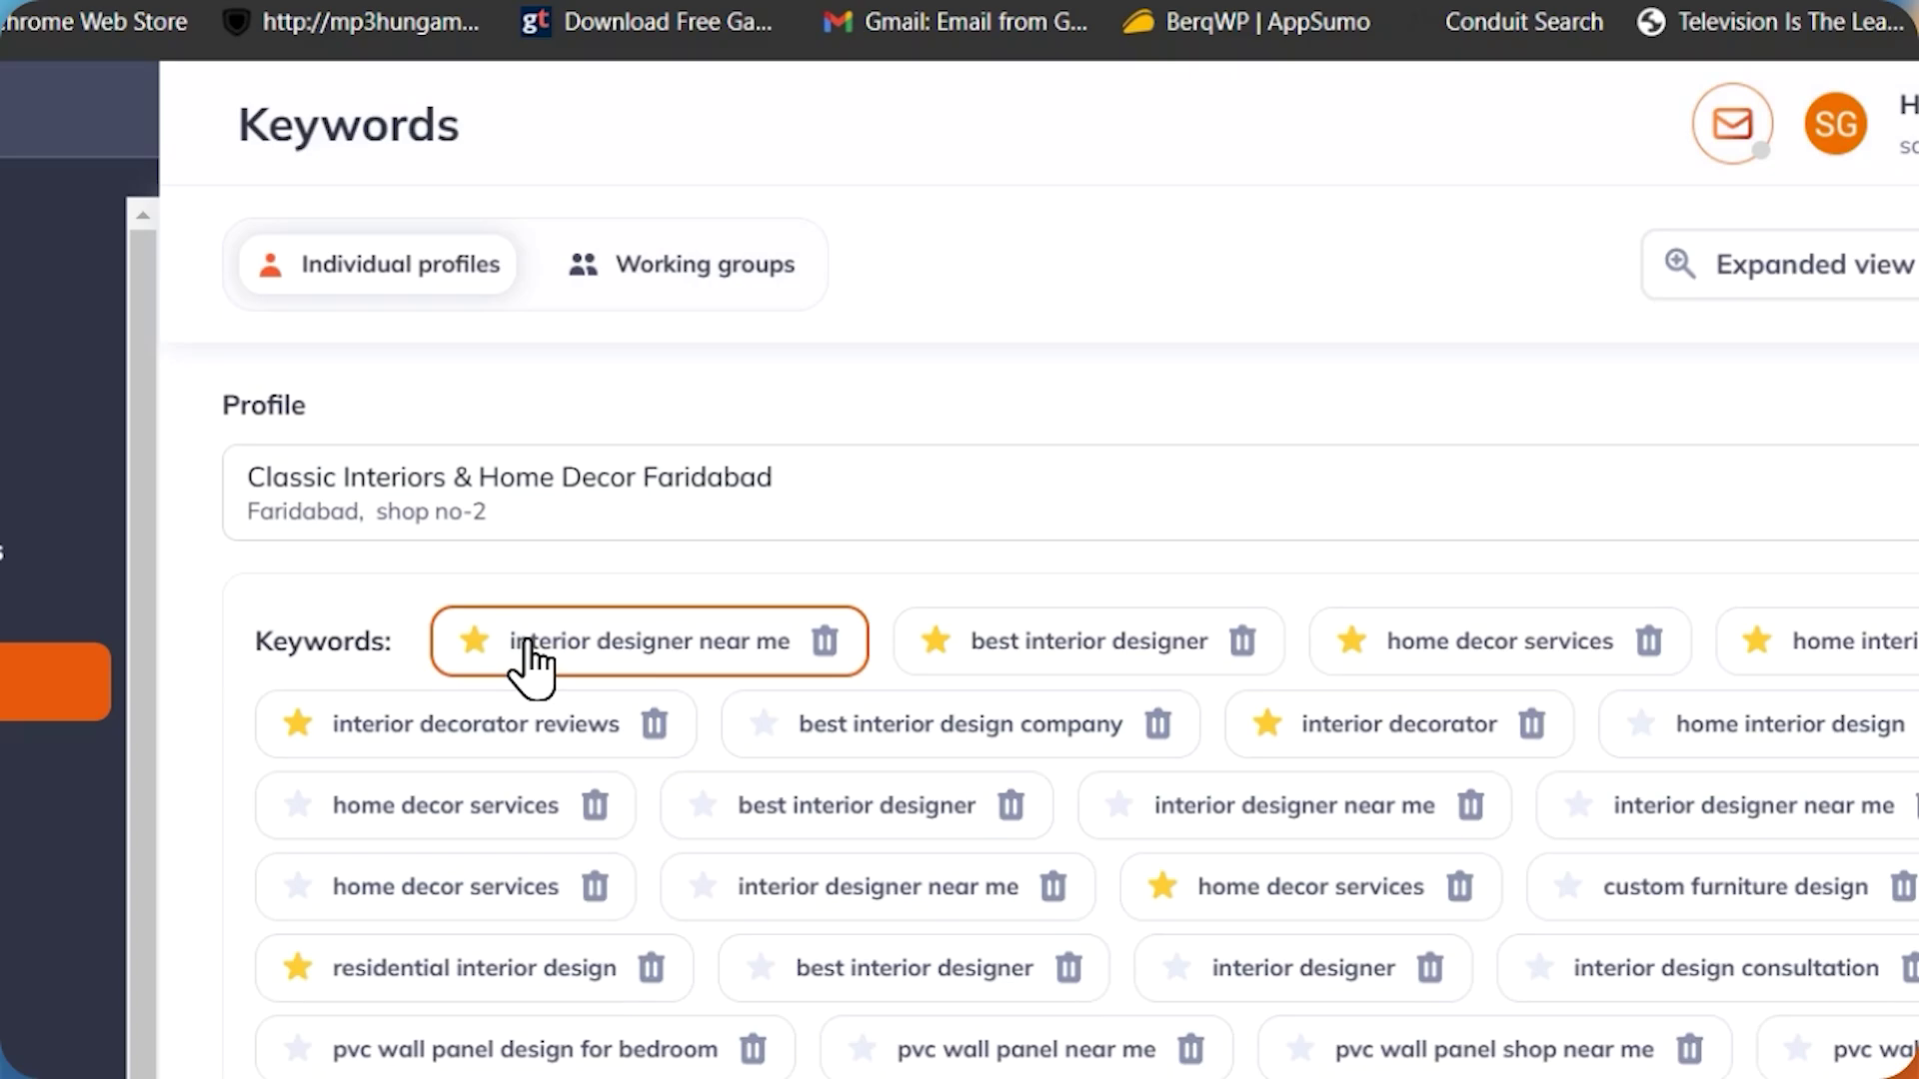
{"action": "left_click", "coordinate": [1054, 660]}
{"action": "scroll", "coordinate": [1049, 659], "scroll_direction": "down", "scroll_amount": 10}
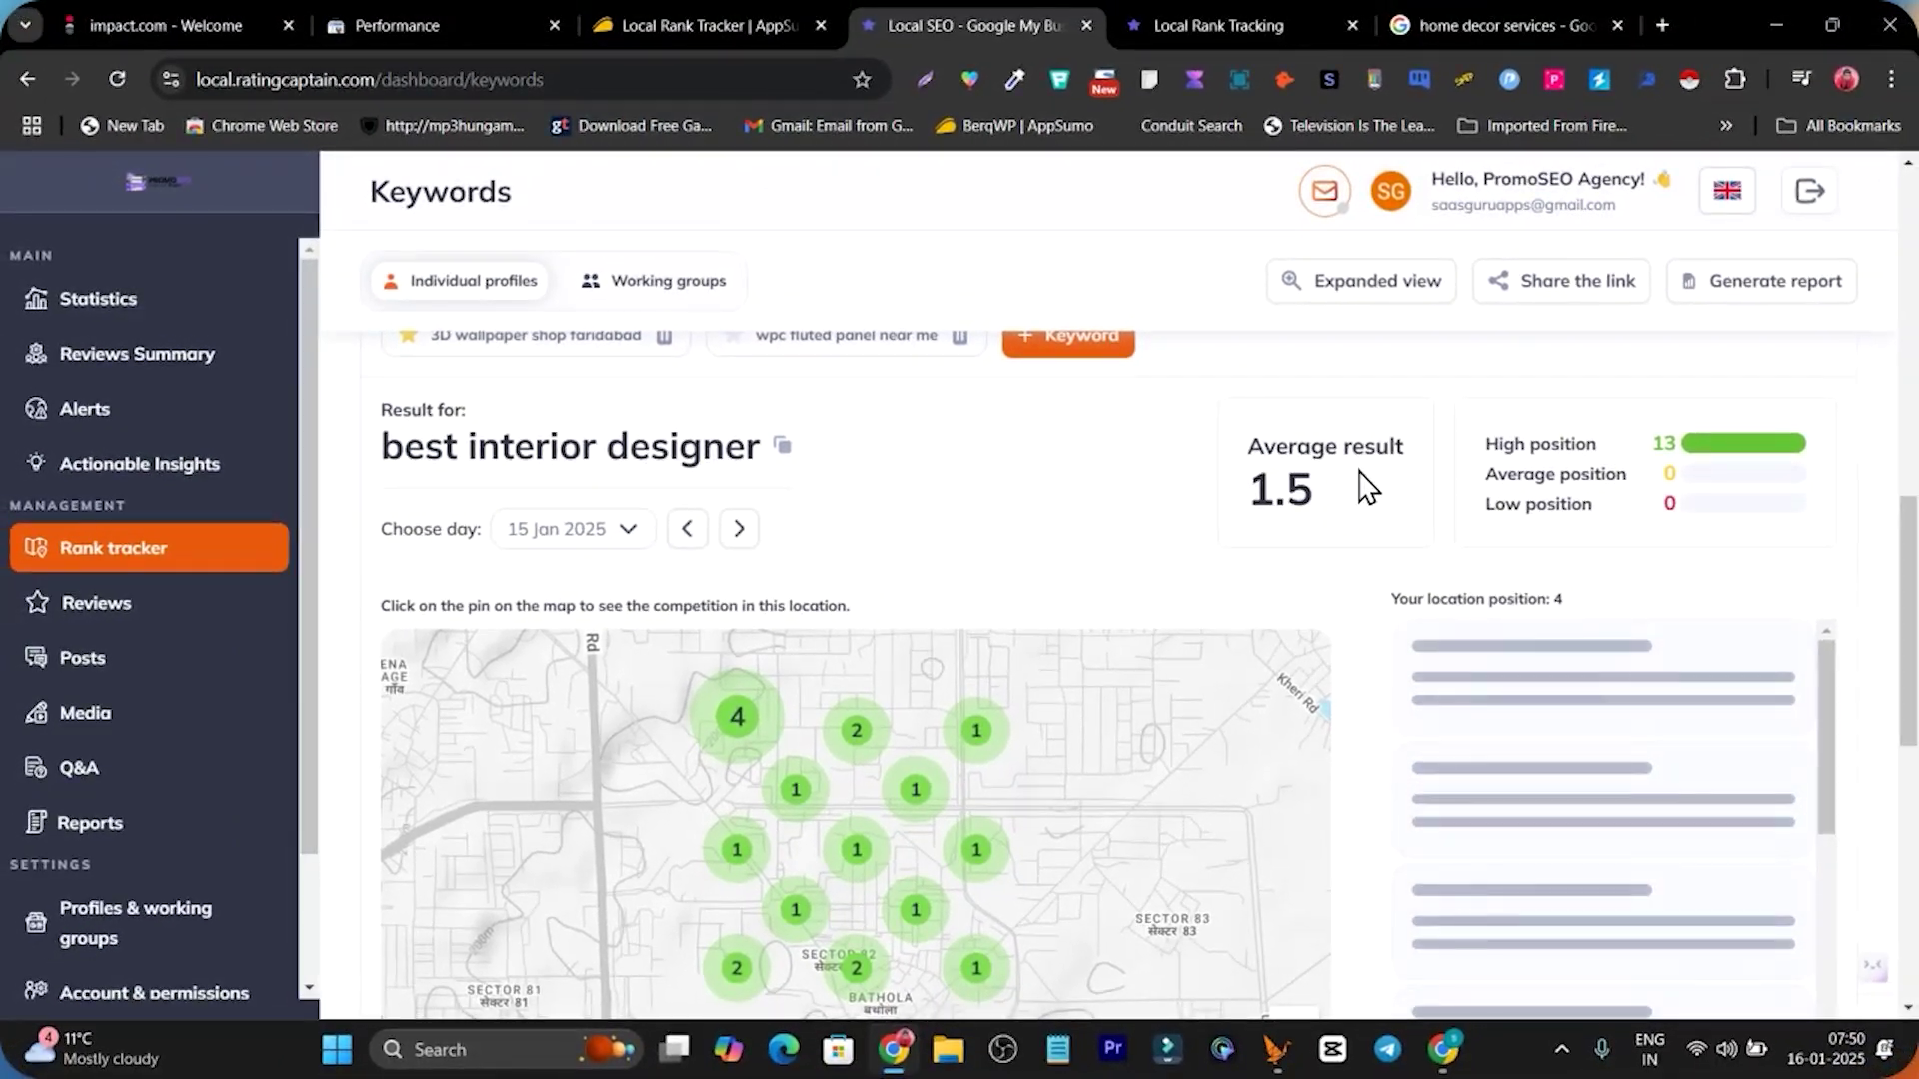
{"action": "scroll", "coordinate": [1306, 629], "scroll_direction": "down", "scroll_amount": 1}
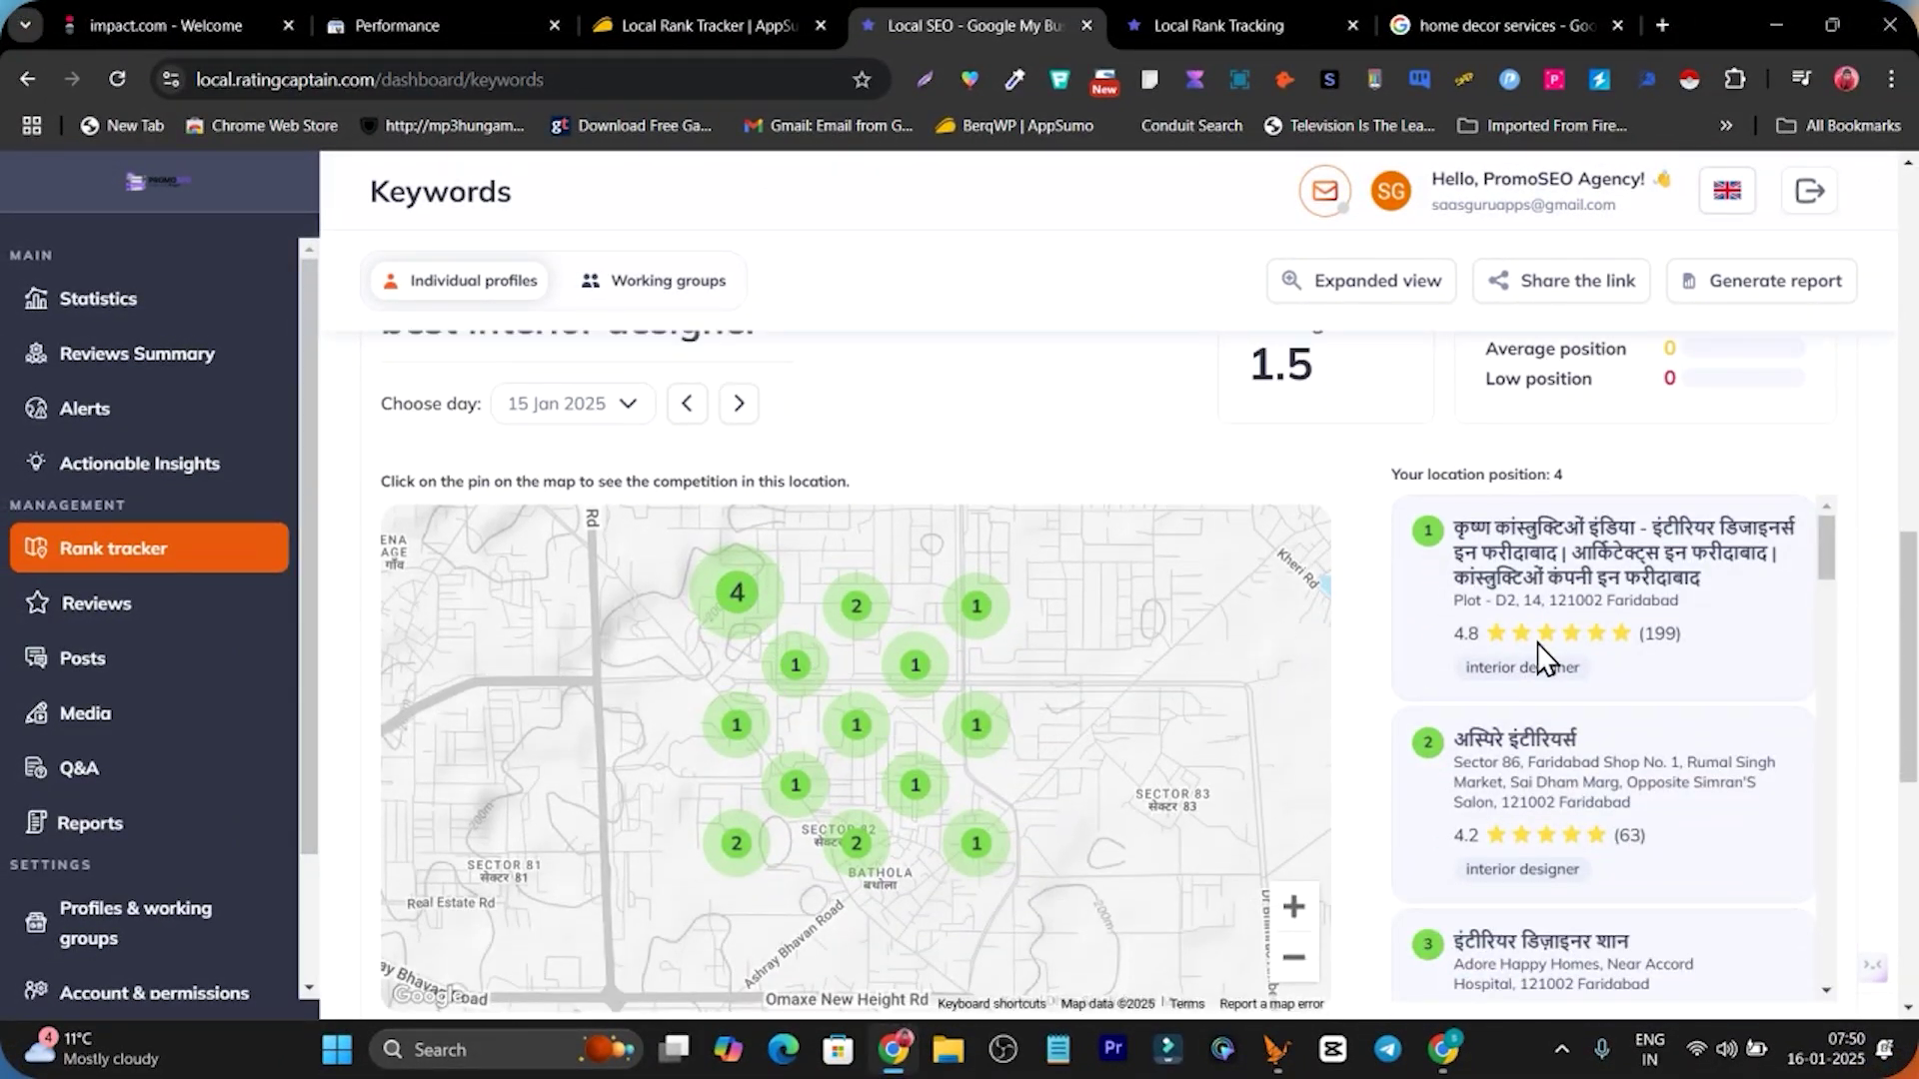
{"action": "scroll", "coordinate": [1584, 643], "scroll_direction": "down", "scroll_amount": 3}
{"action": "scroll", "coordinate": [1584, 642], "scroll_direction": "up", "scroll_amount": 5}
Check the competitors at the position 2 map pins in the middle of the grid's northern and southern rows.
{"action": "left_click", "coordinate": [859, 611]}
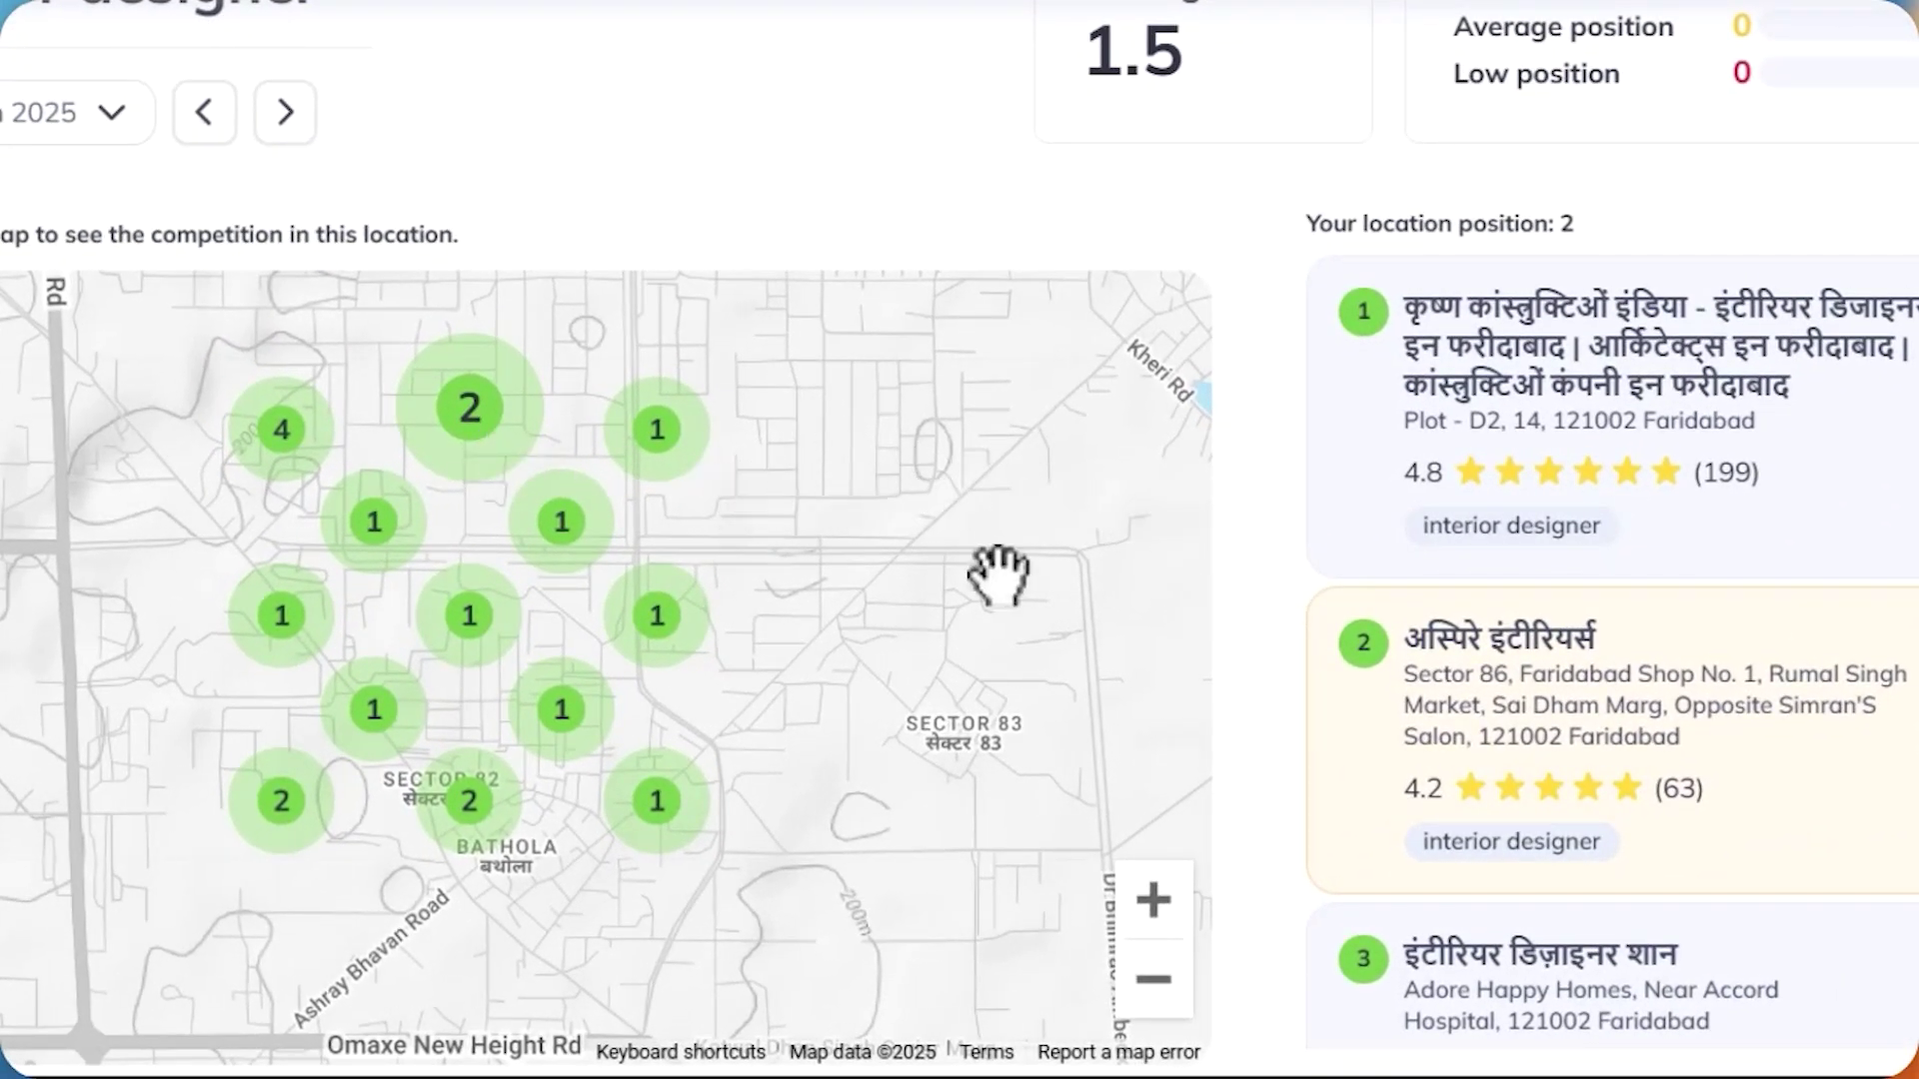
{"action": "left_click", "coordinate": [664, 444]}
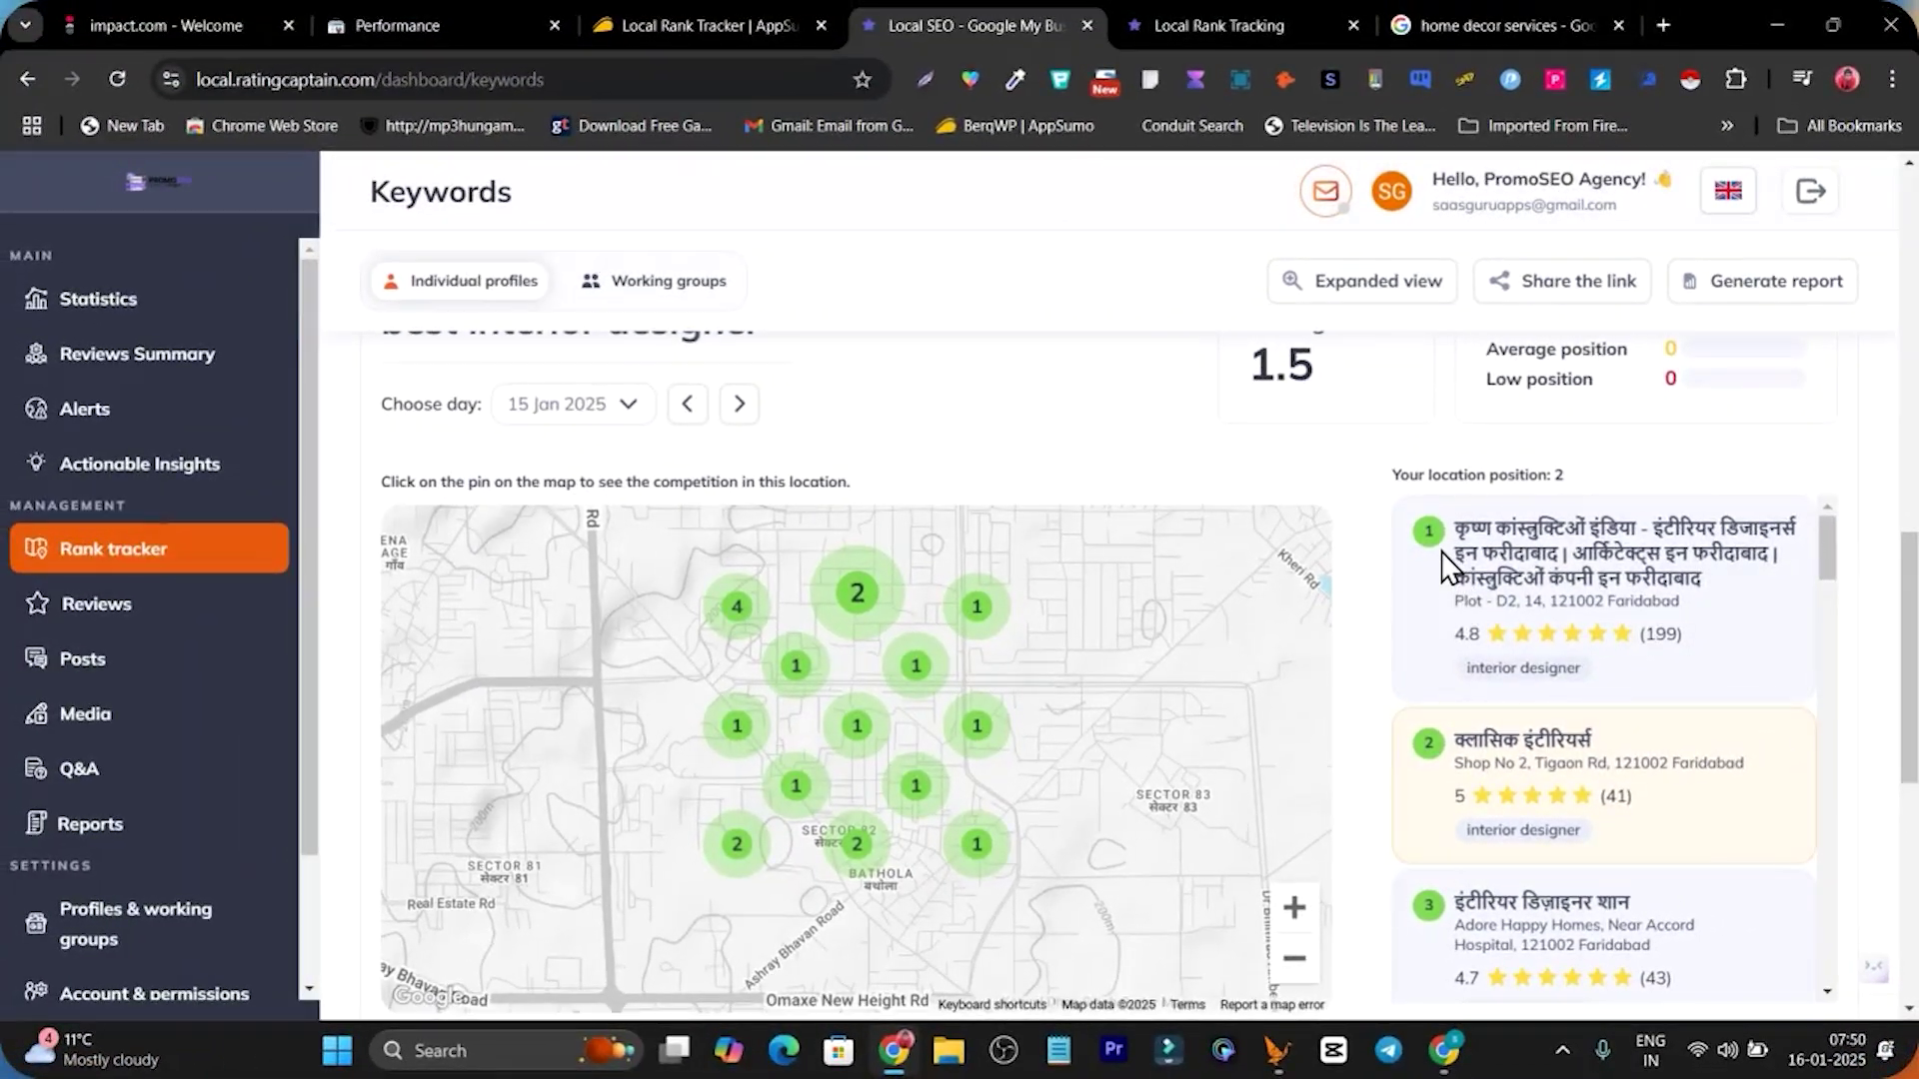
{"action": "scroll", "coordinate": [1500, 776], "scroll_direction": "down", "scroll_amount": 2}
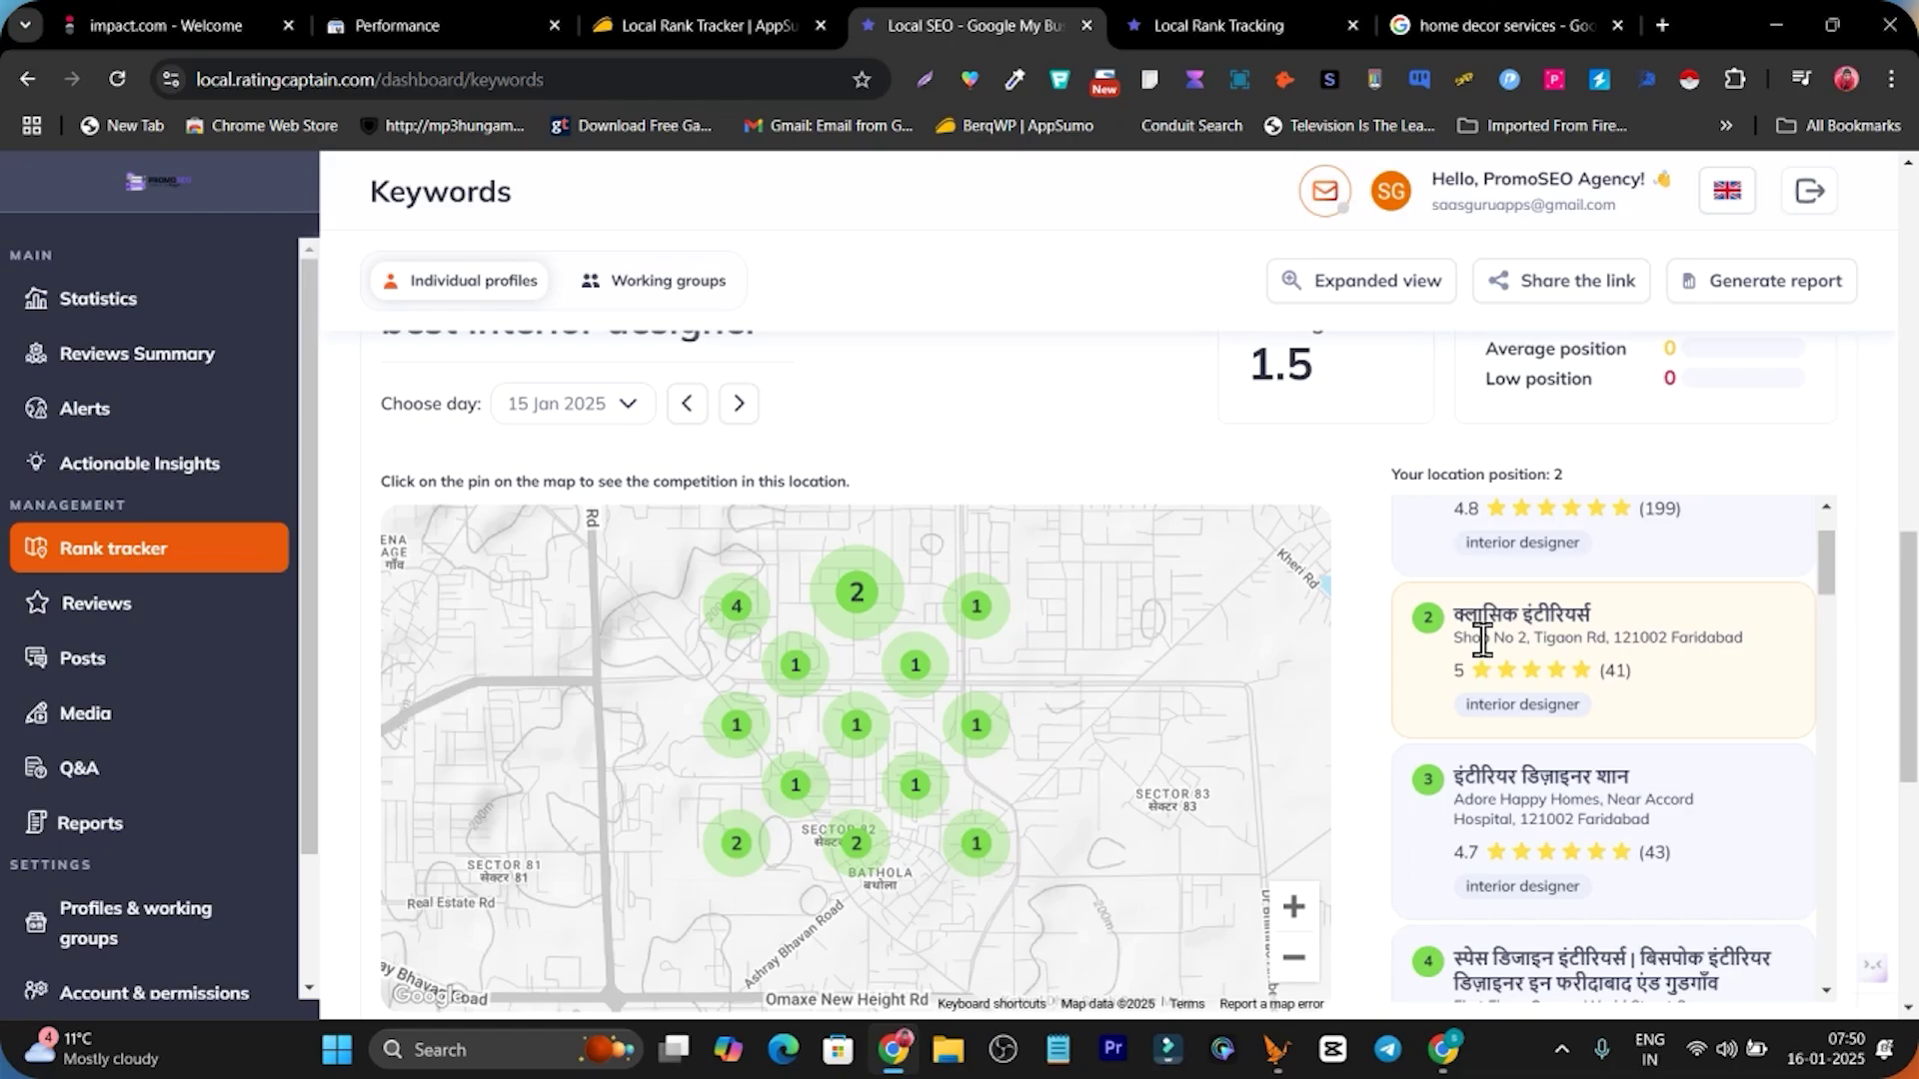
{"action": "scroll", "coordinate": [1481, 665], "scroll_direction": "up", "scroll_amount": 2}
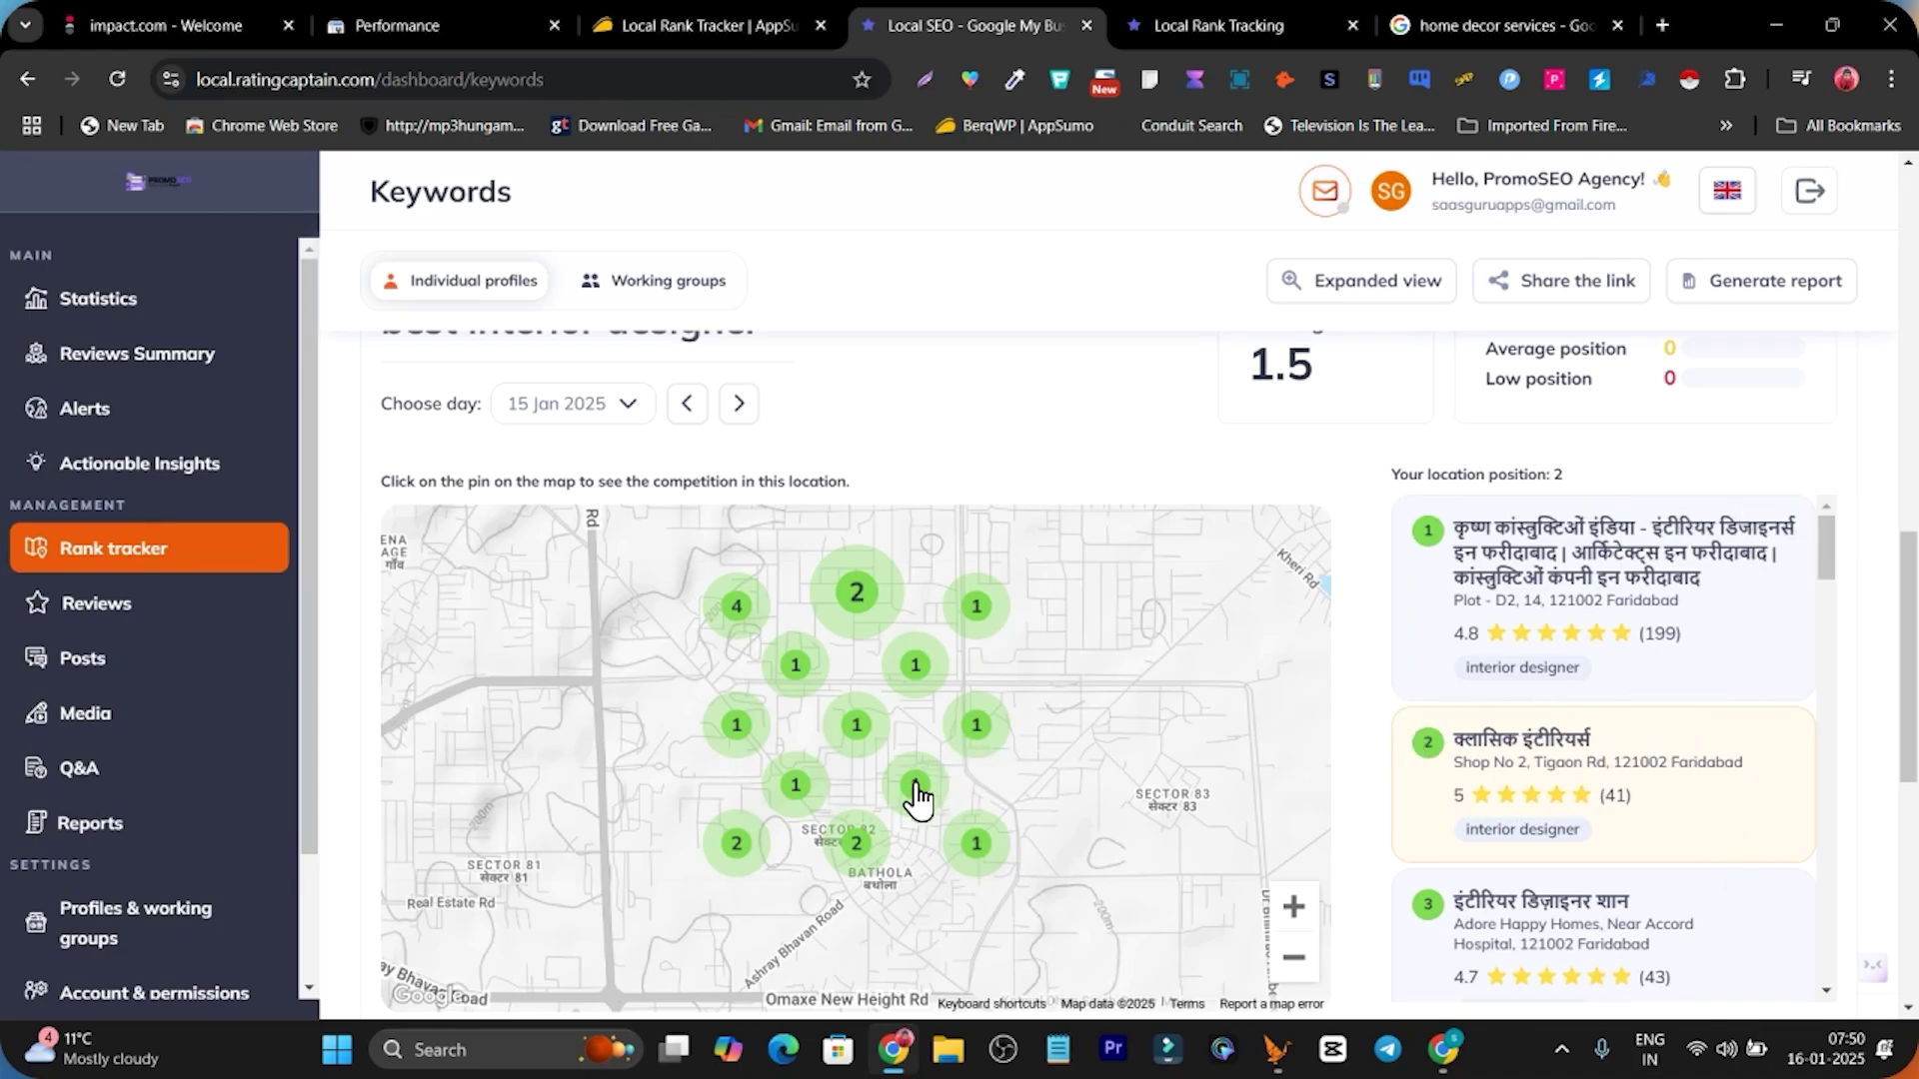
{"action": "left_click", "coordinate": [859, 872]}
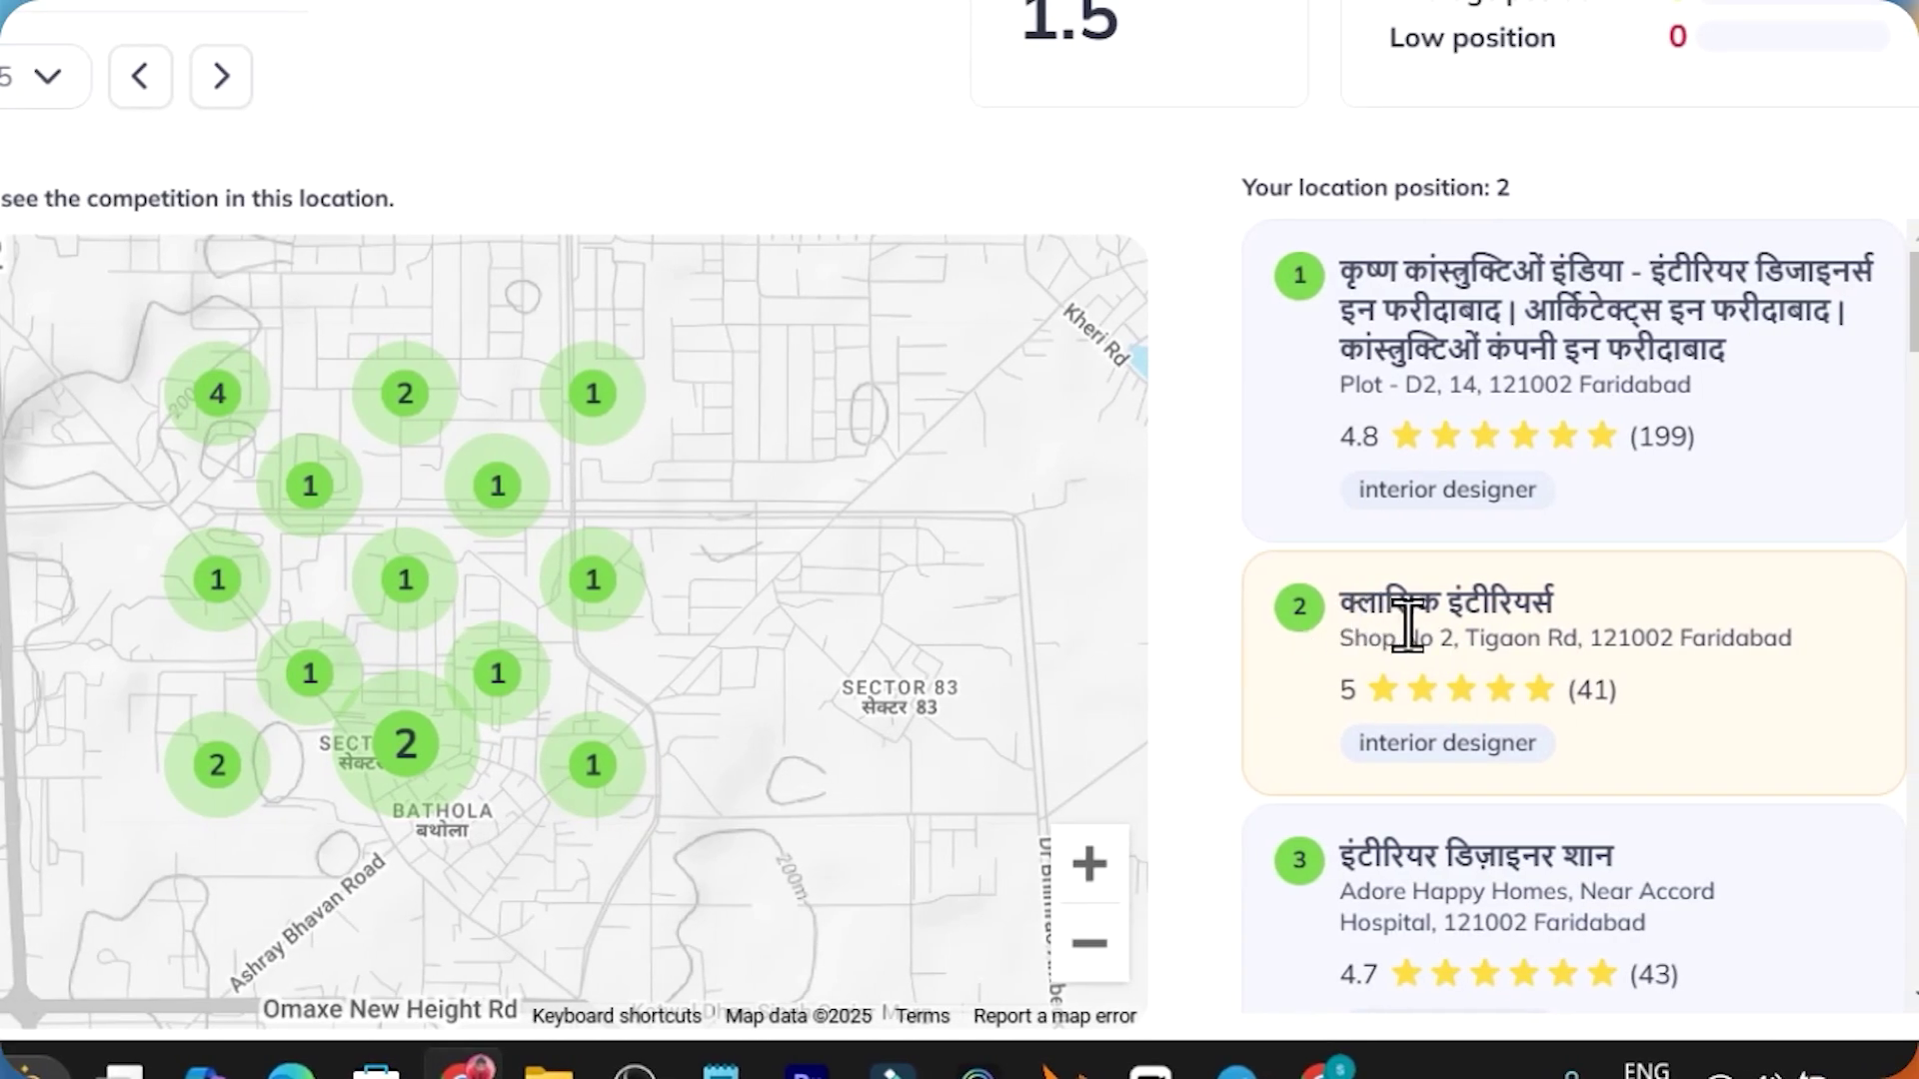
Show the rank results for the starred keyword "pvc wall panel work near me" and view its ranking map.
{"action": "scroll", "coordinate": [570, 463], "scroll_direction": "up", "scroll_amount": 15}
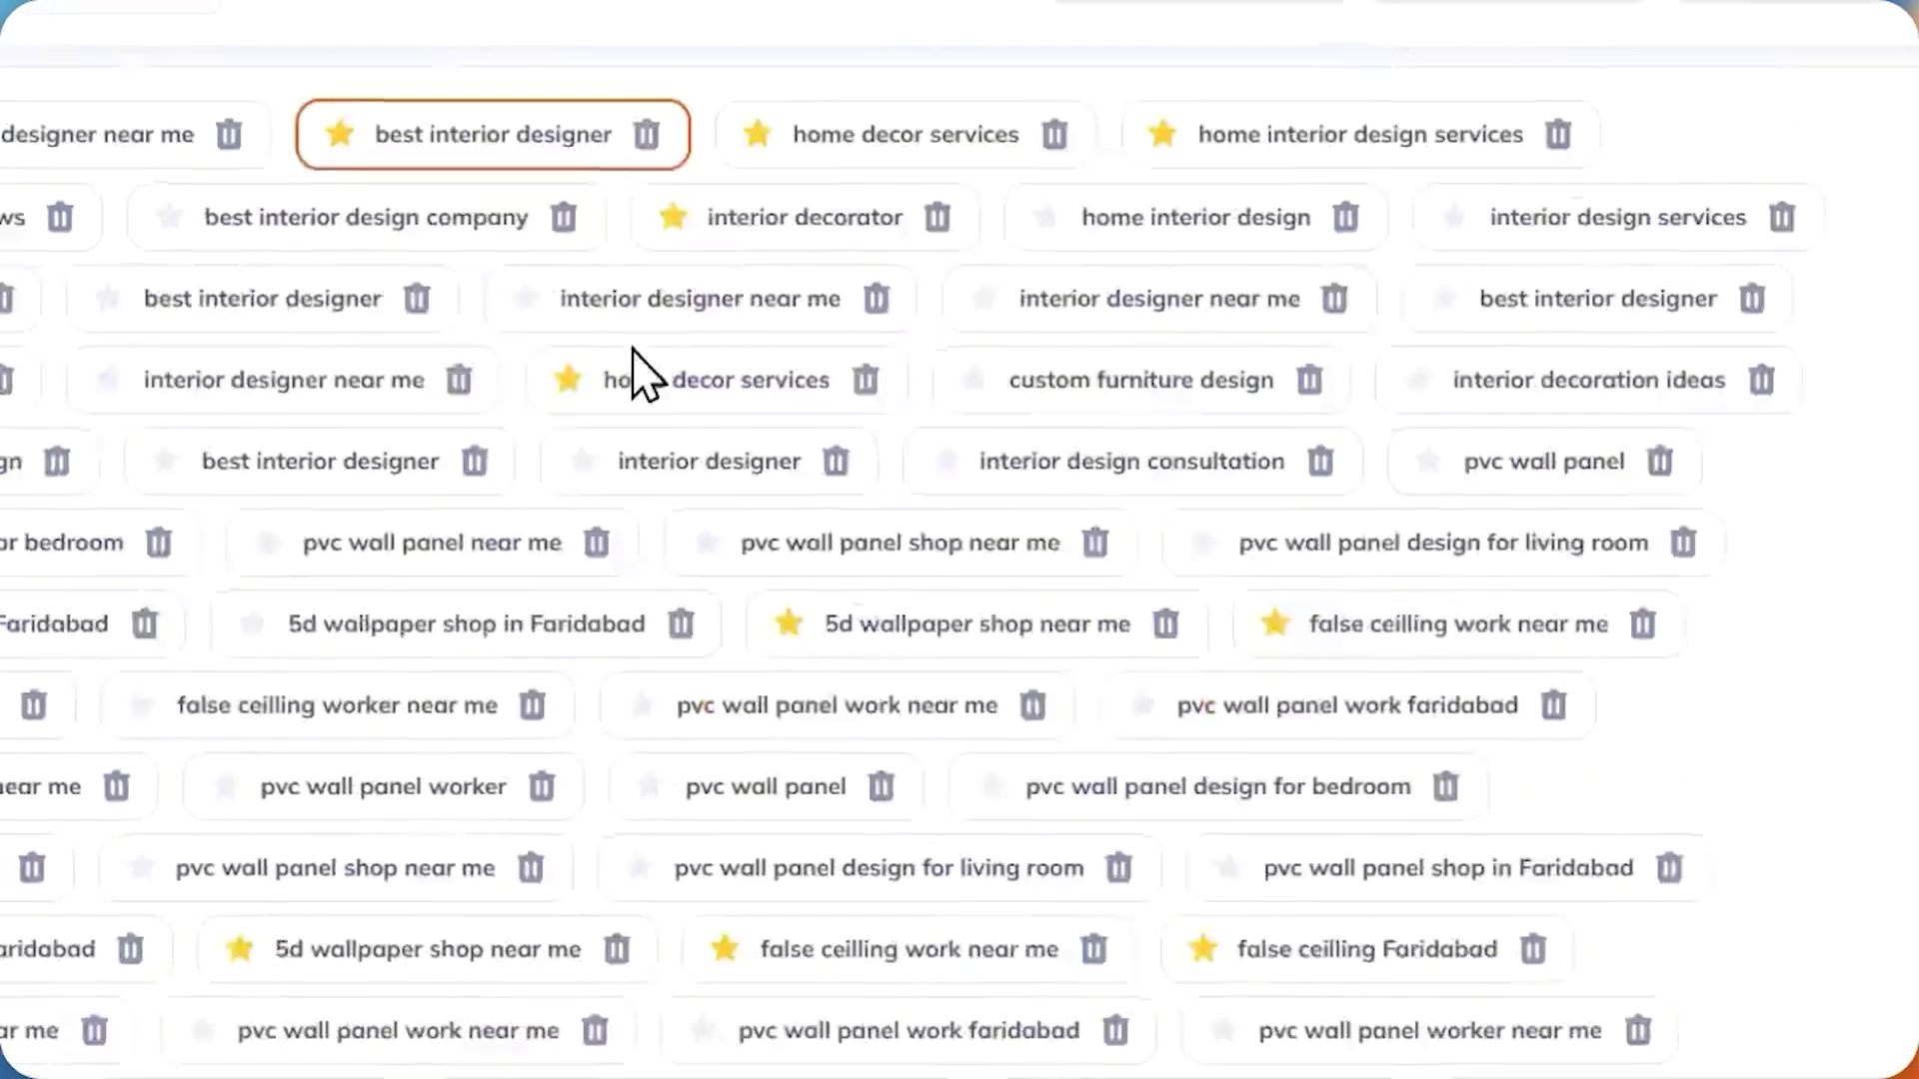
{"action": "scroll", "coordinate": [1134, 531], "scroll_direction": "down", "scroll_amount": 5}
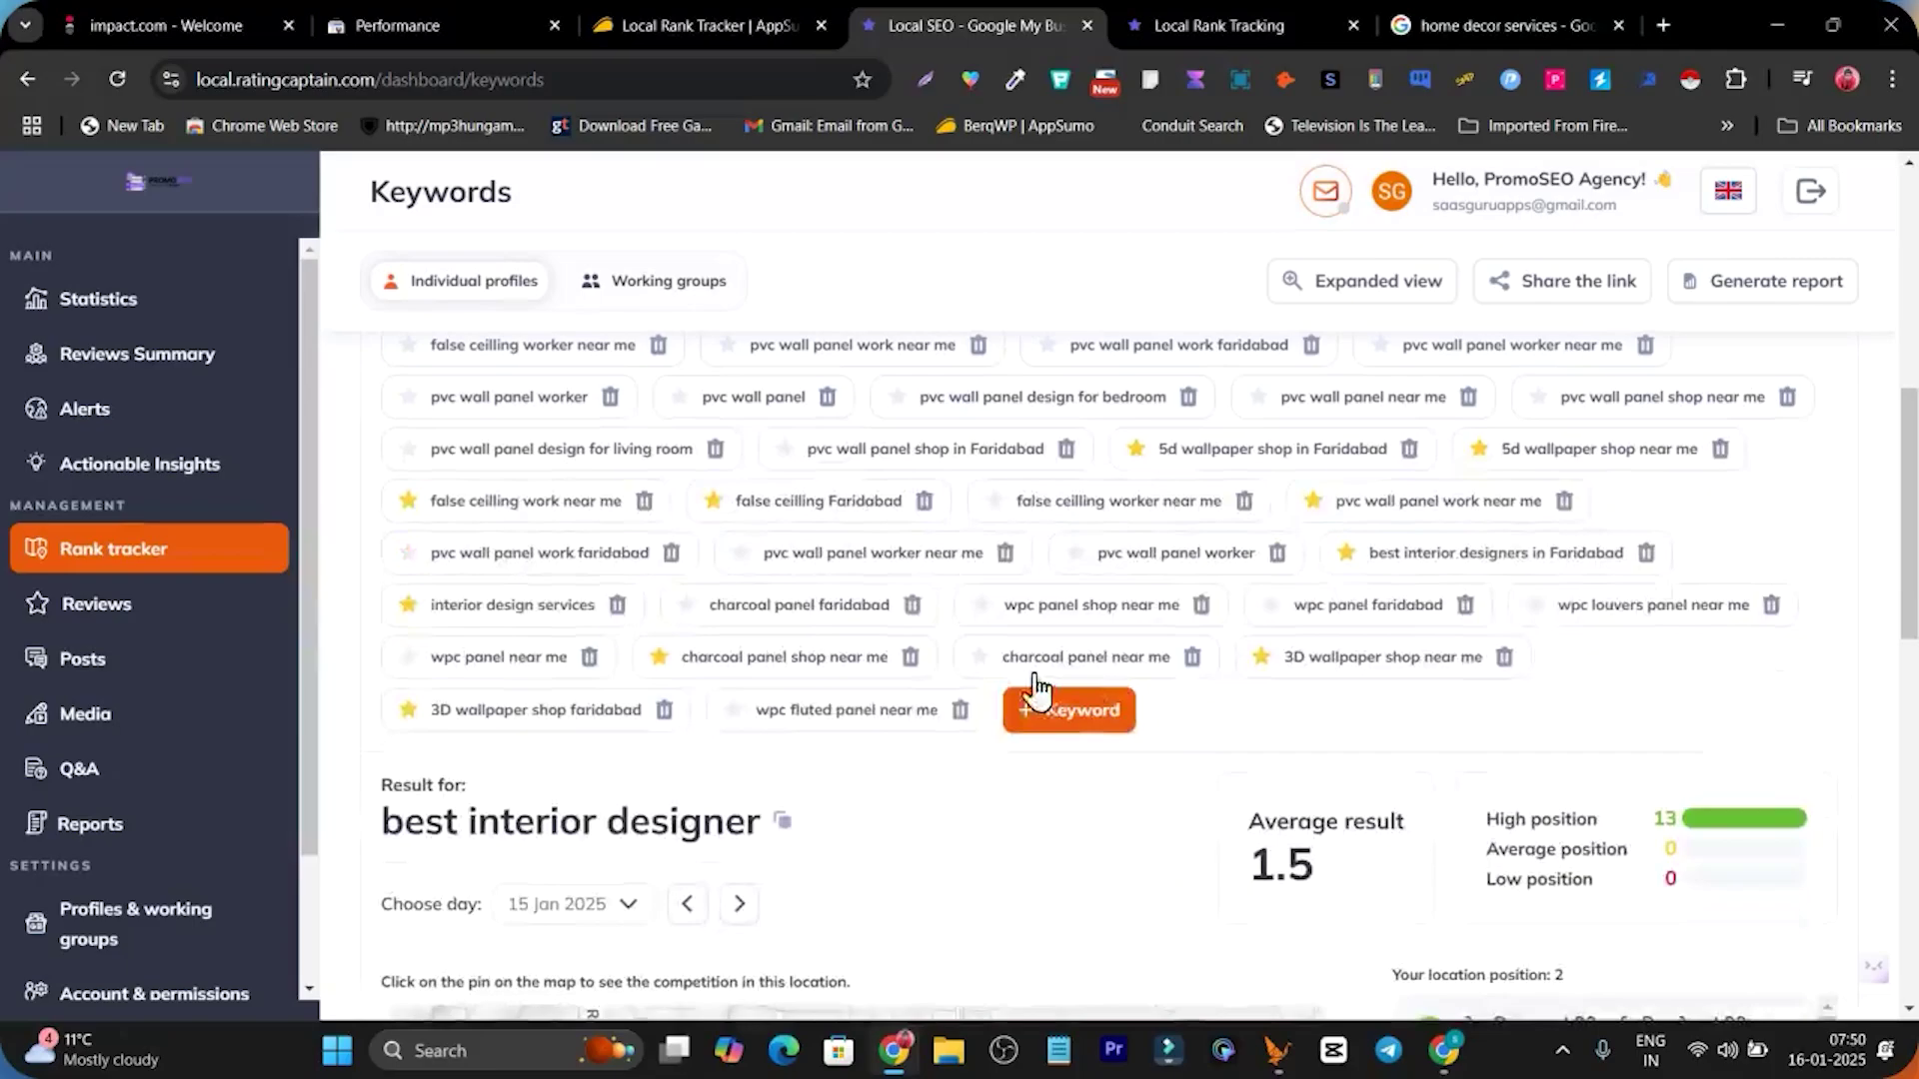
{"action": "left_click", "coordinate": [1418, 525]}
{"action": "scroll", "coordinate": [1349, 659], "scroll_direction": "down", "scroll_amount": 5}
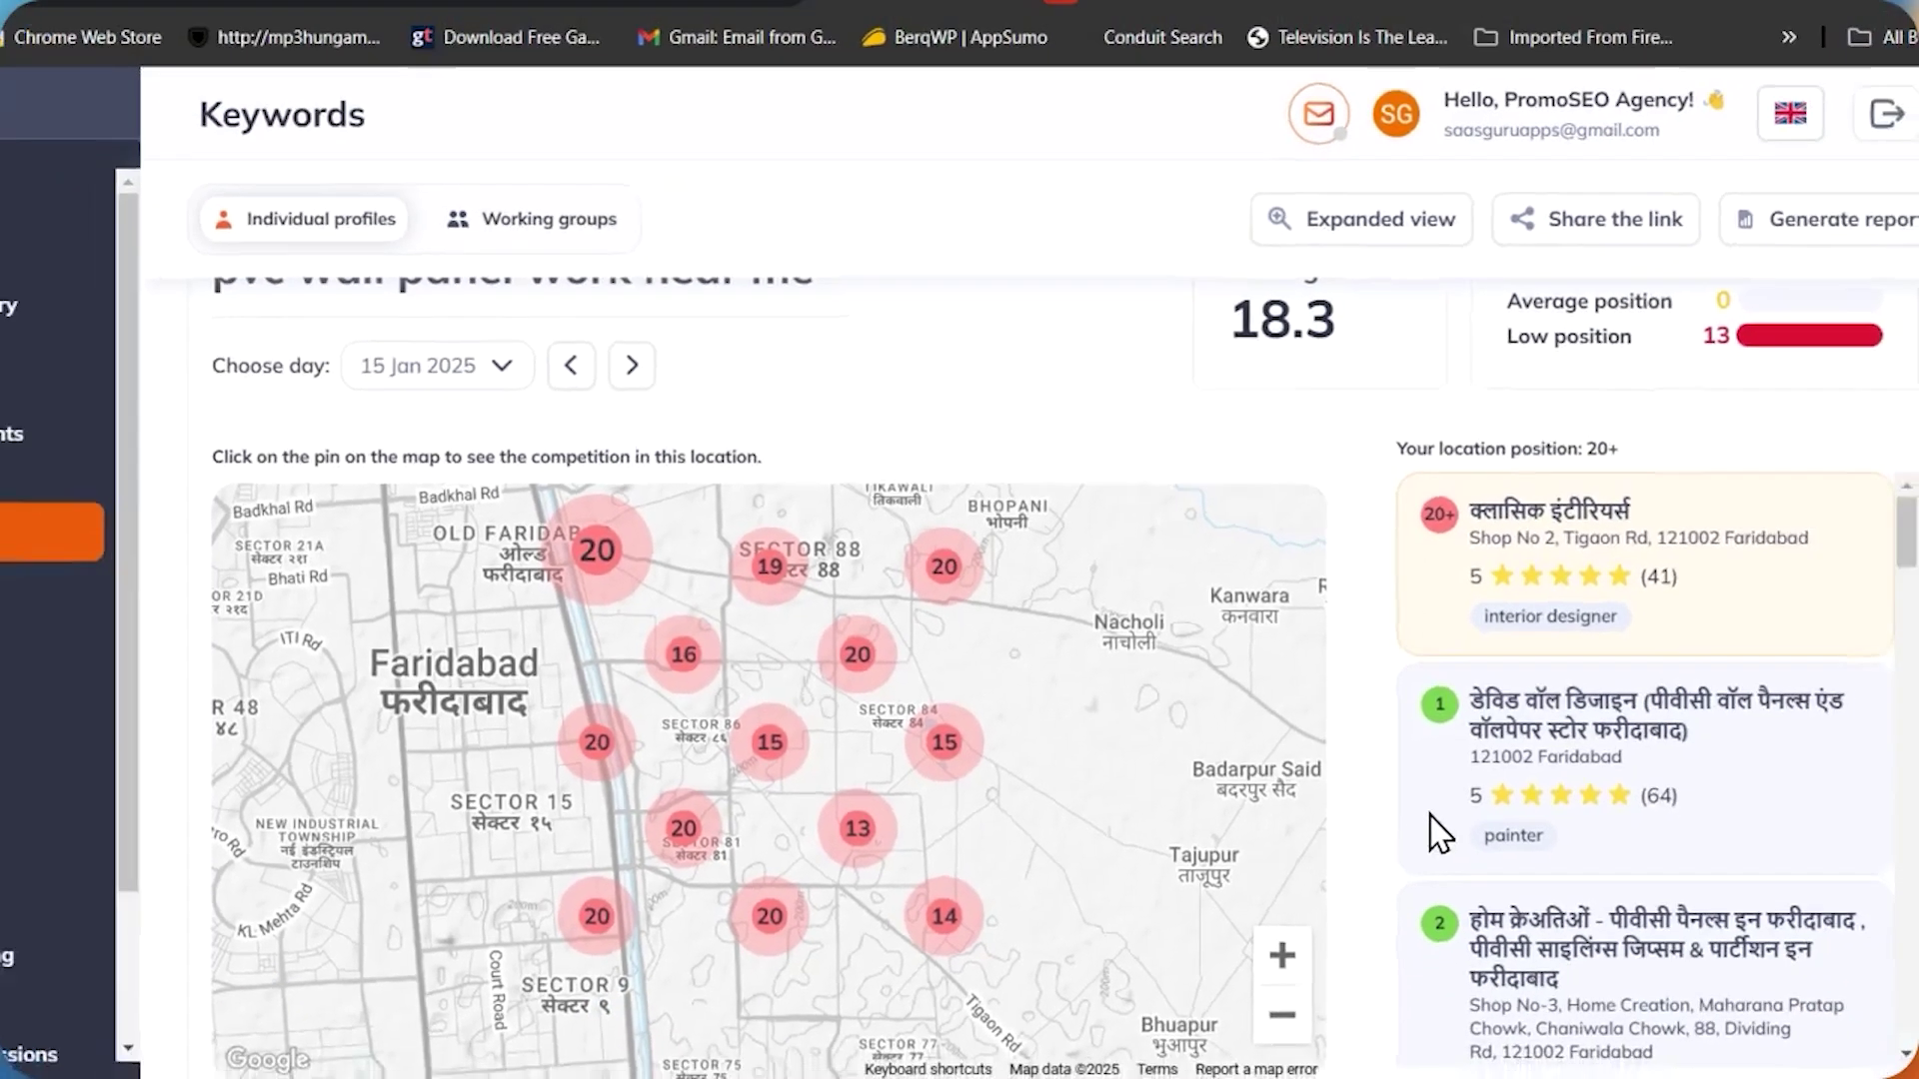
Show the rank results for the starred keyword "false ceilling Faridabad" and view its ranking map.
{"action": "scroll", "coordinate": [1439, 835], "scroll_direction": "up", "scroll_amount": 5}
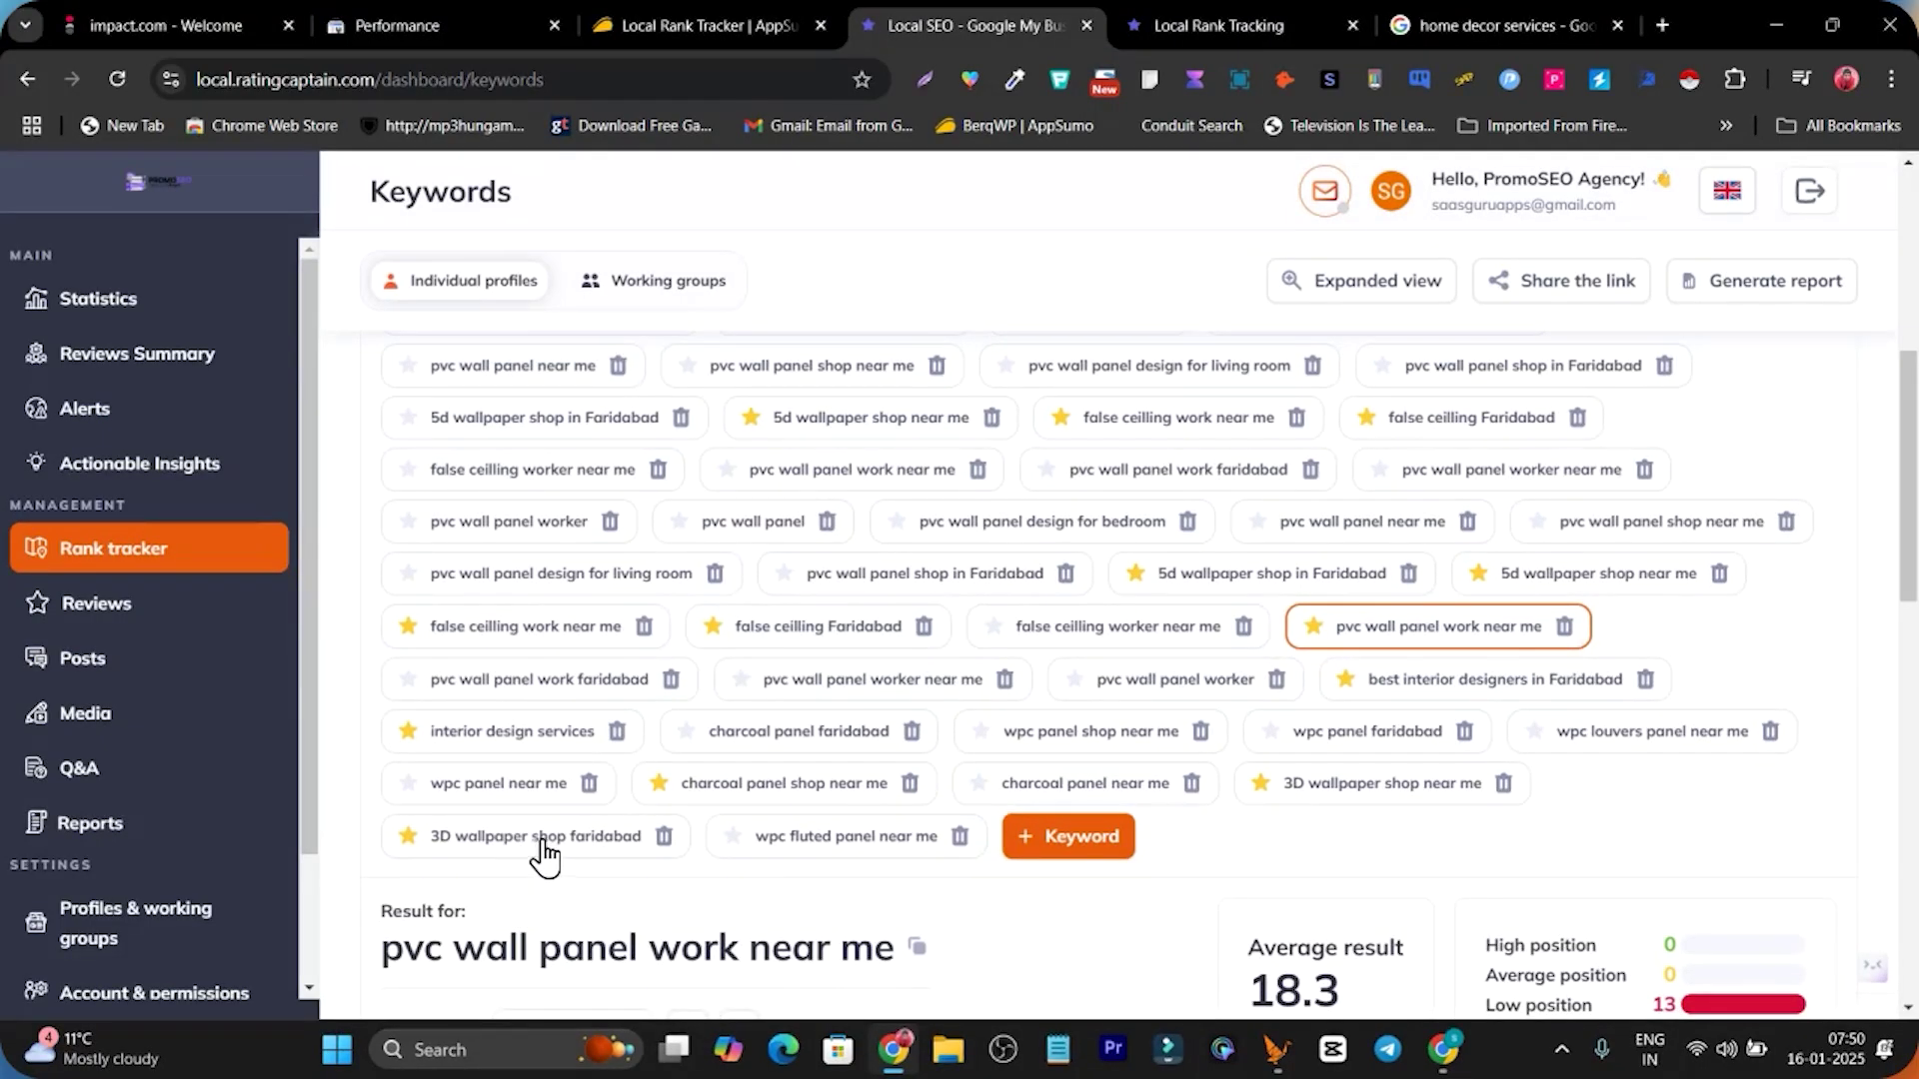
{"action": "left_click", "coordinate": [764, 629]}
{"action": "scroll", "coordinate": [1315, 599], "scroll_direction": "down", "scroll_amount": 5}
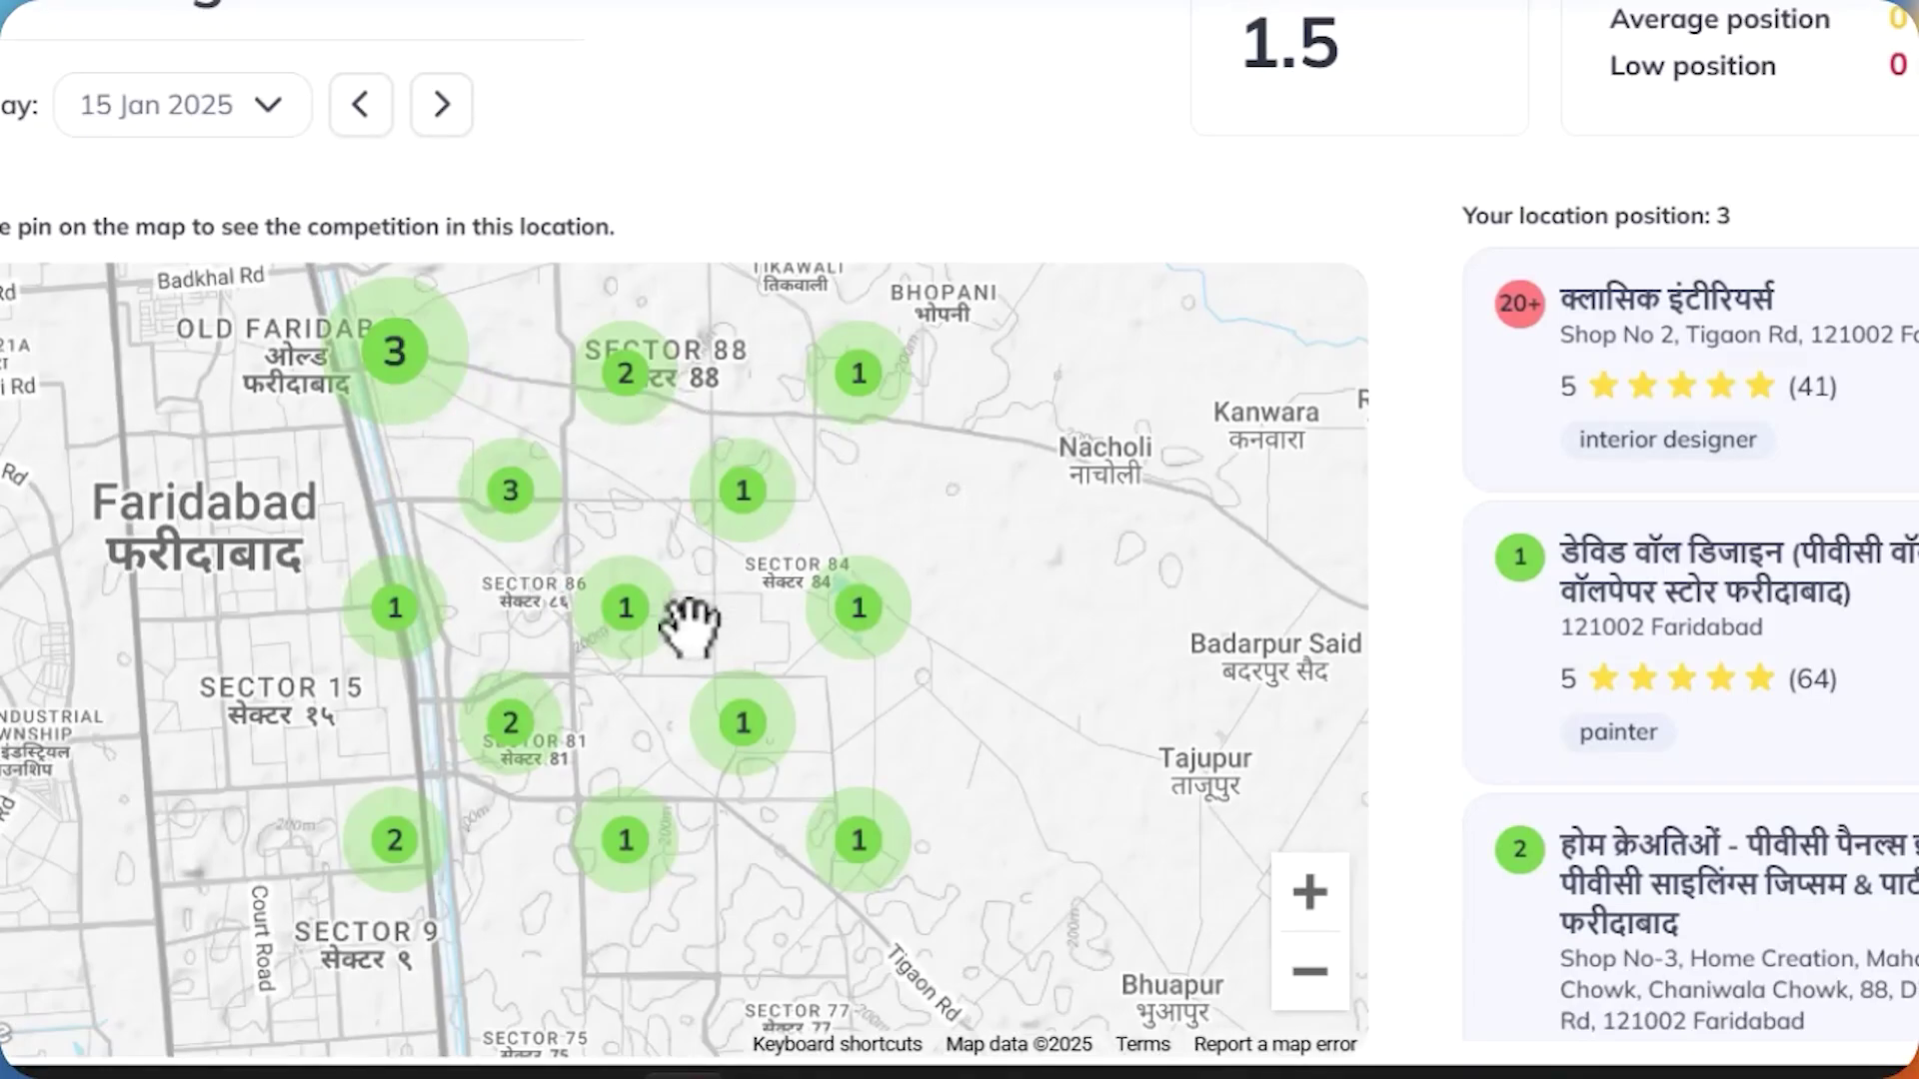
Show the results for "interior design services" and examine the ranking map and the 30-day average position chart.
{"action": "scroll", "coordinate": [1599, 580], "scroll_direction": "up", "scroll_amount": 5}
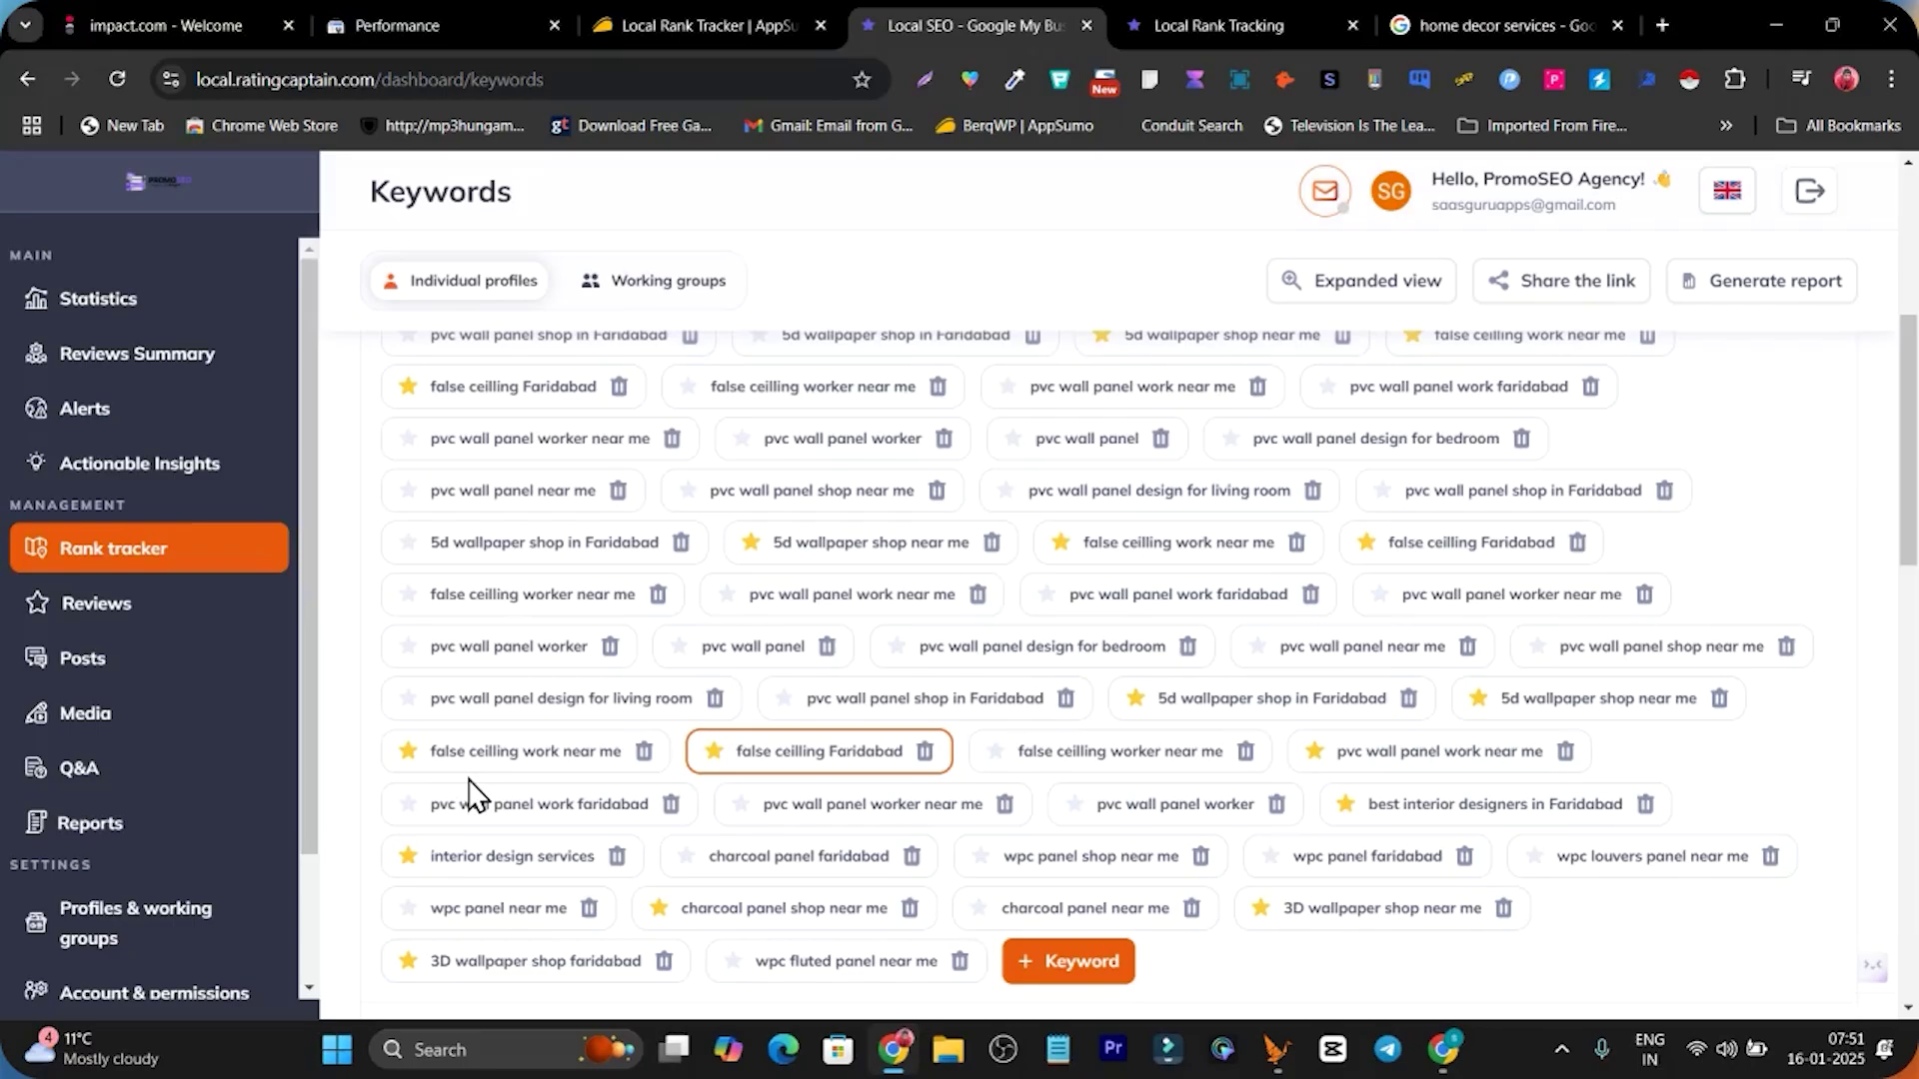
{"action": "left_click", "coordinate": [463, 859]}
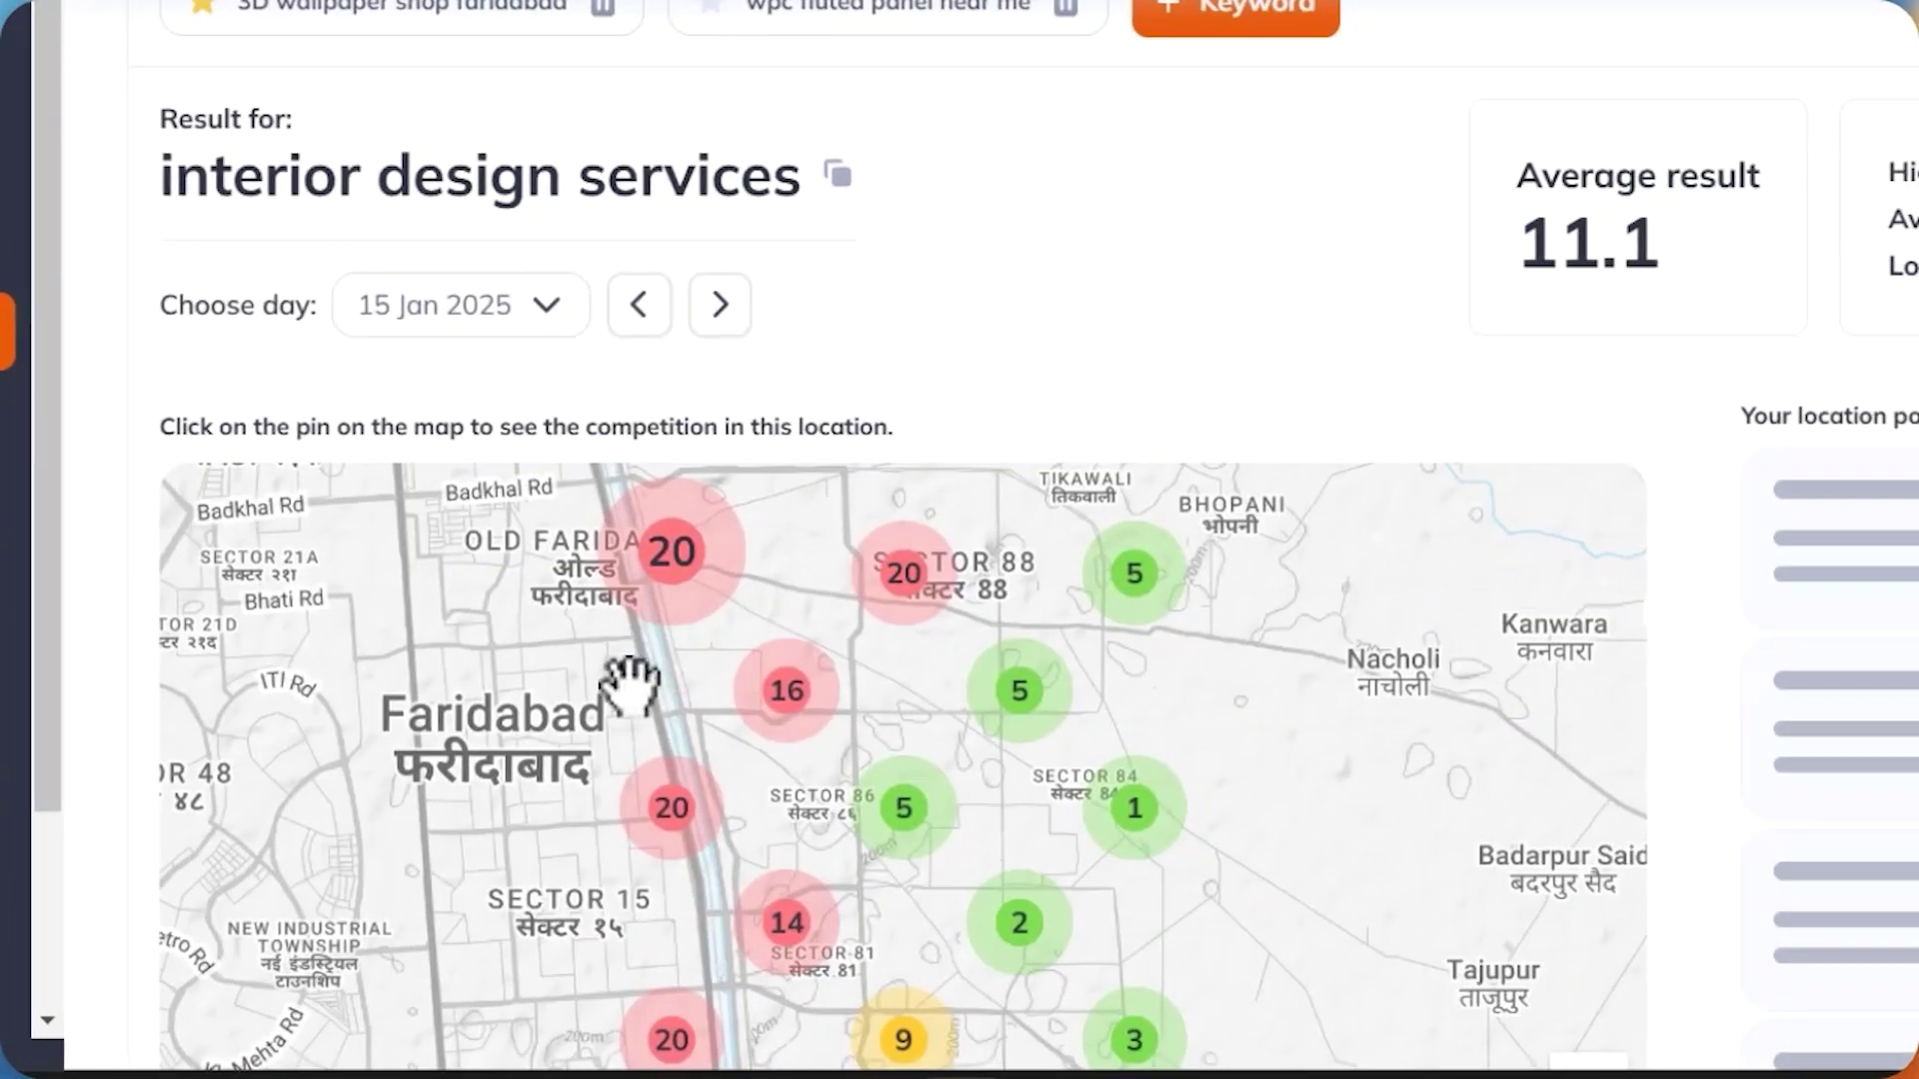
{"action": "scroll", "coordinate": [1050, 450], "scroll_direction": "down", "scroll_amount": 2}
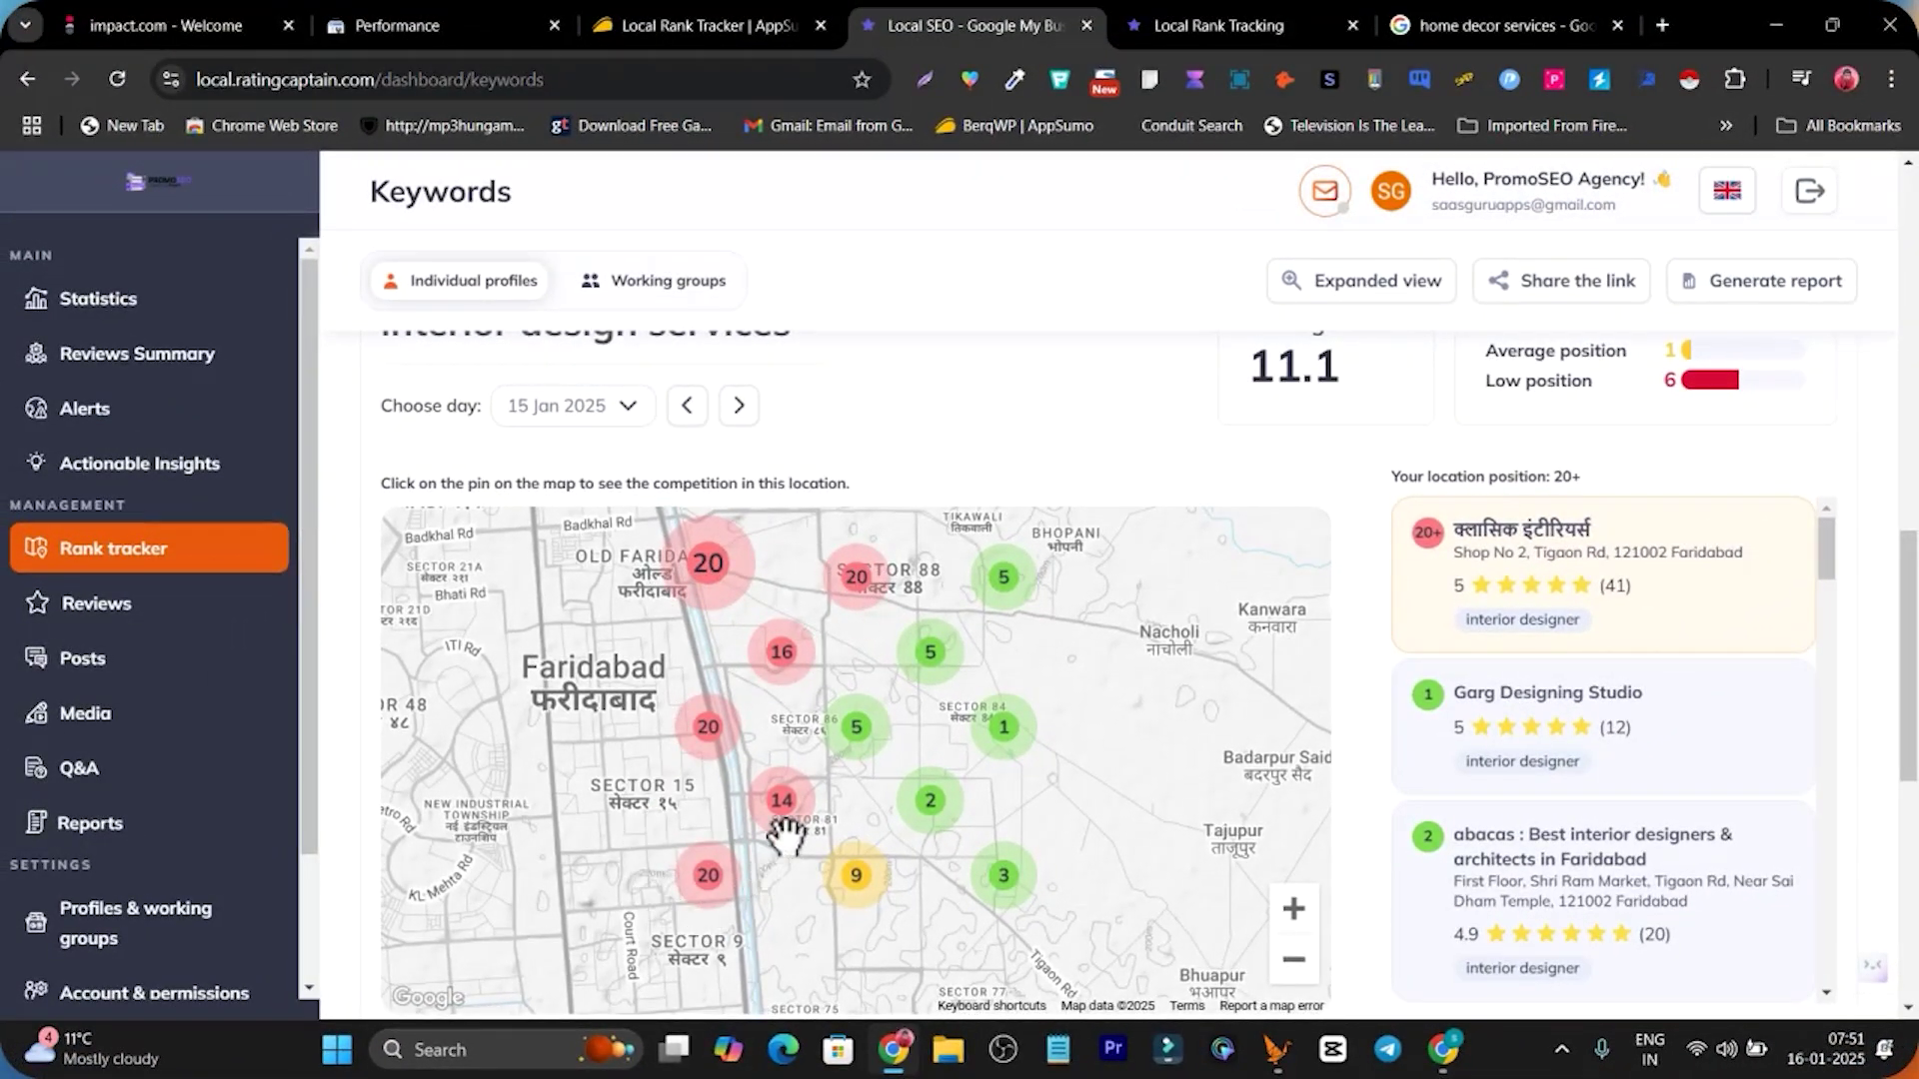
{"action": "scroll", "coordinate": [1321, 567], "scroll_direction": "down", "scroll_amount": 5}
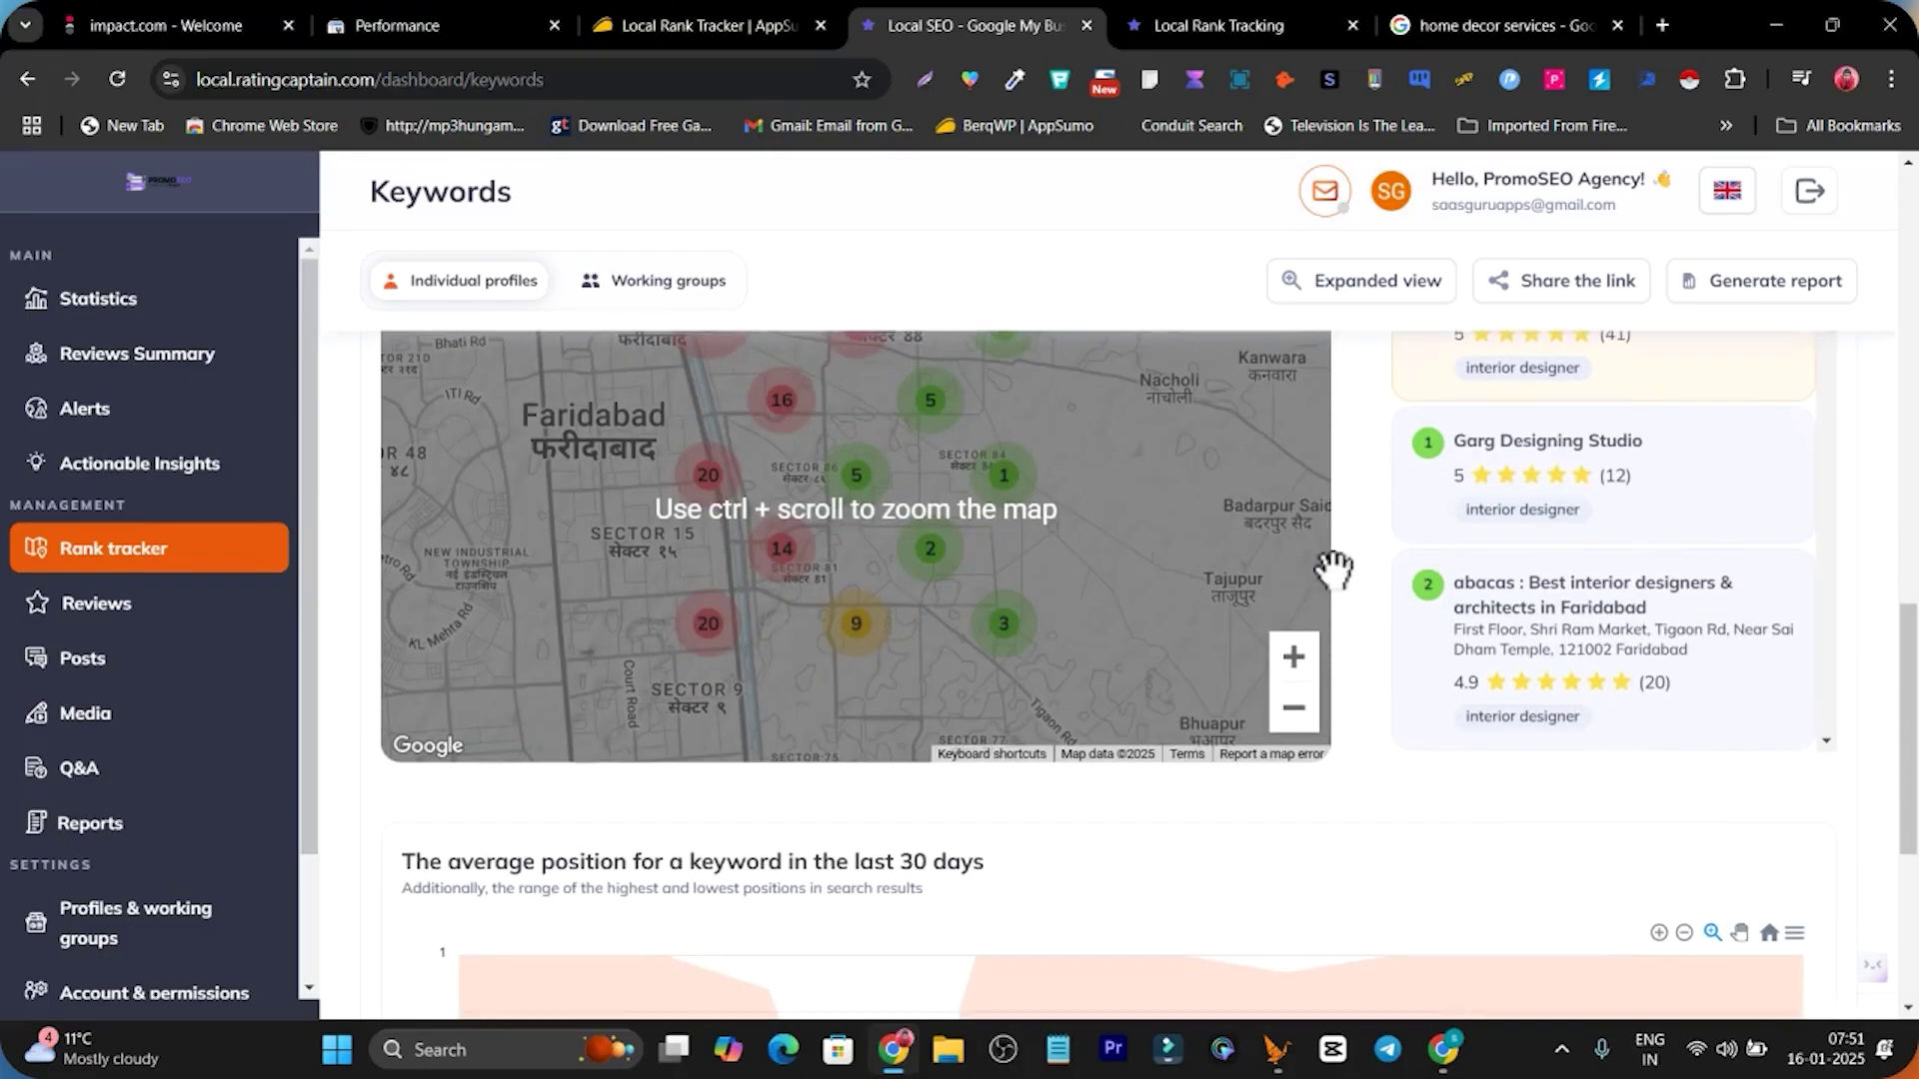
{"action": "scroll", "coordinate": [1349, 590], "scroll_direction": "up", "scroll_amount": 4}
{"action": "scroll", "coordinate": [1351, 592], "scroll_direction": "down", "scroll_amount": 5}
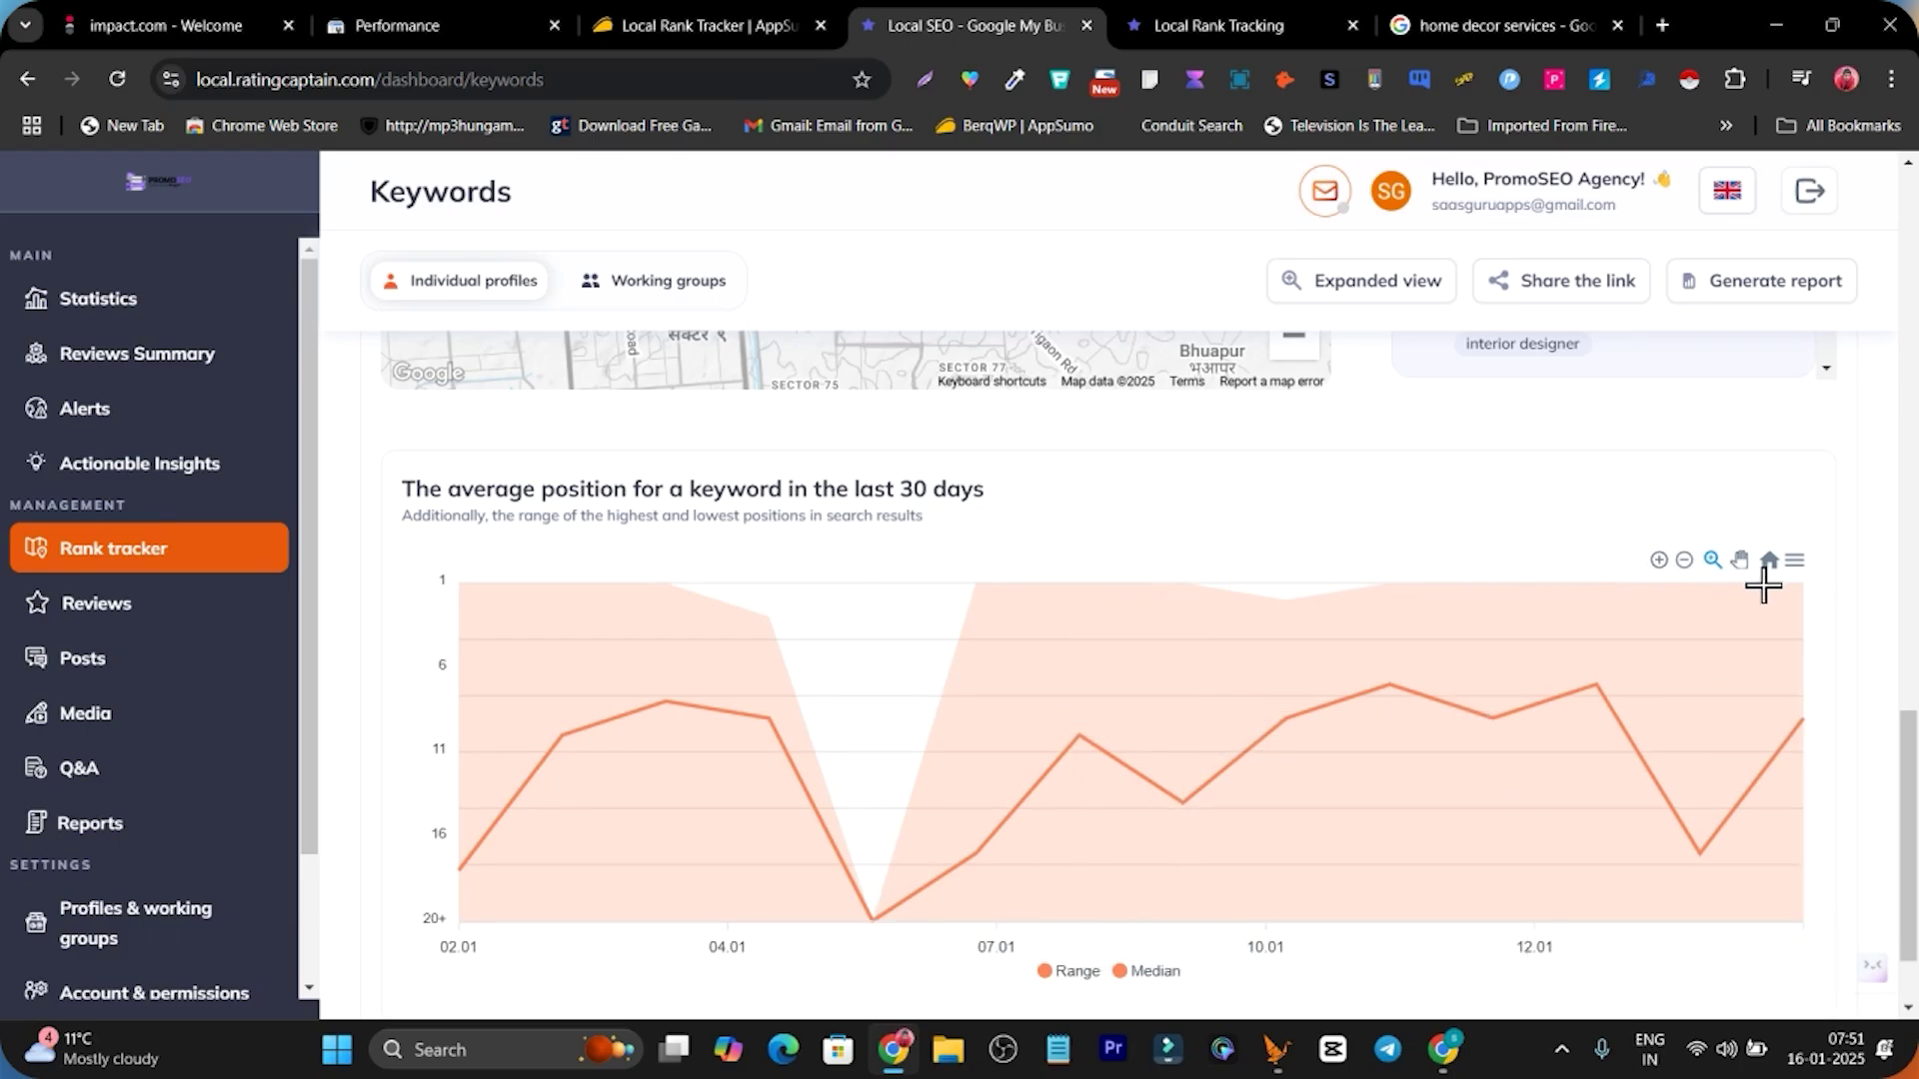
Switch to the shared, branded Keywords tracker page and review the "home decor services" map, competitors and 30-day position chart.
{"action": "scroll", "coordinate": [1653, 570], "scroll_direction": "up", "scroll_amount": 15}
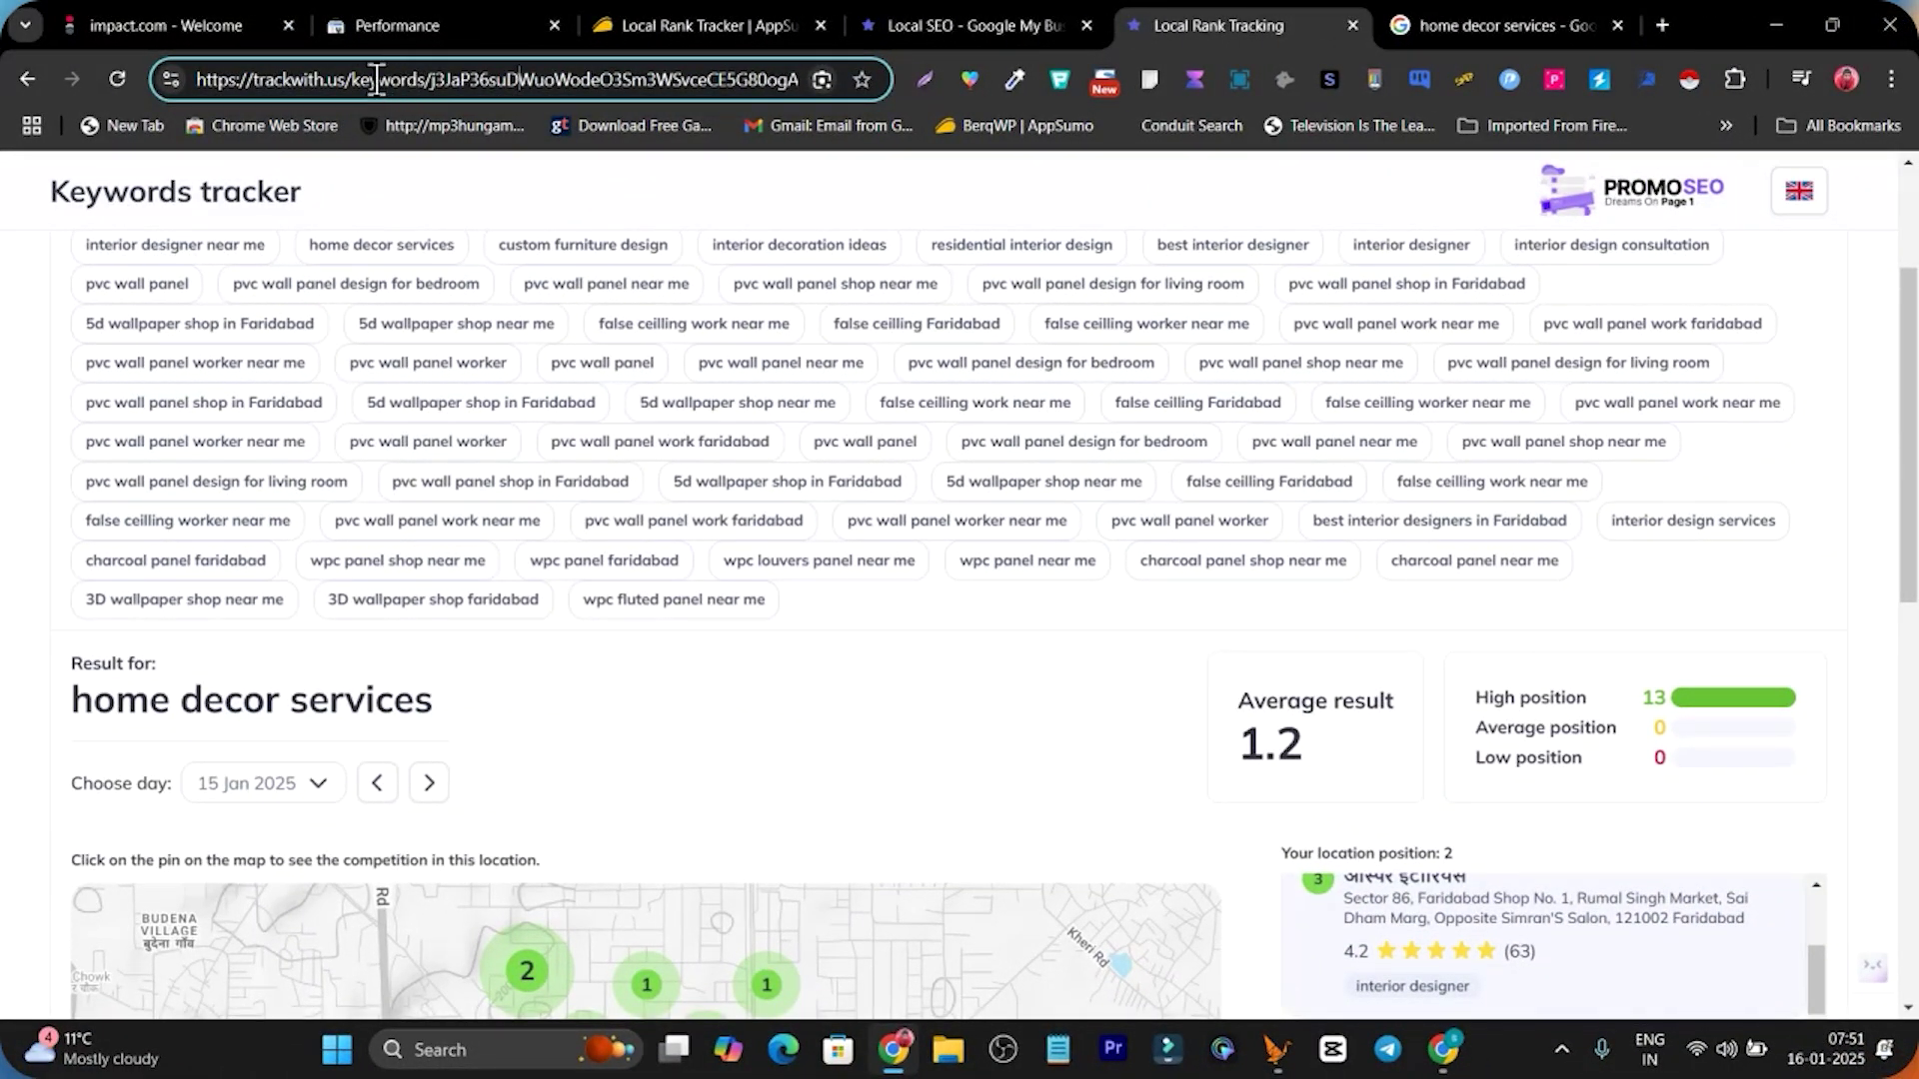
{"action": "scroll", "coordinate": [557, 325], "scroll_direction": "down", "scroll_amount": 3}
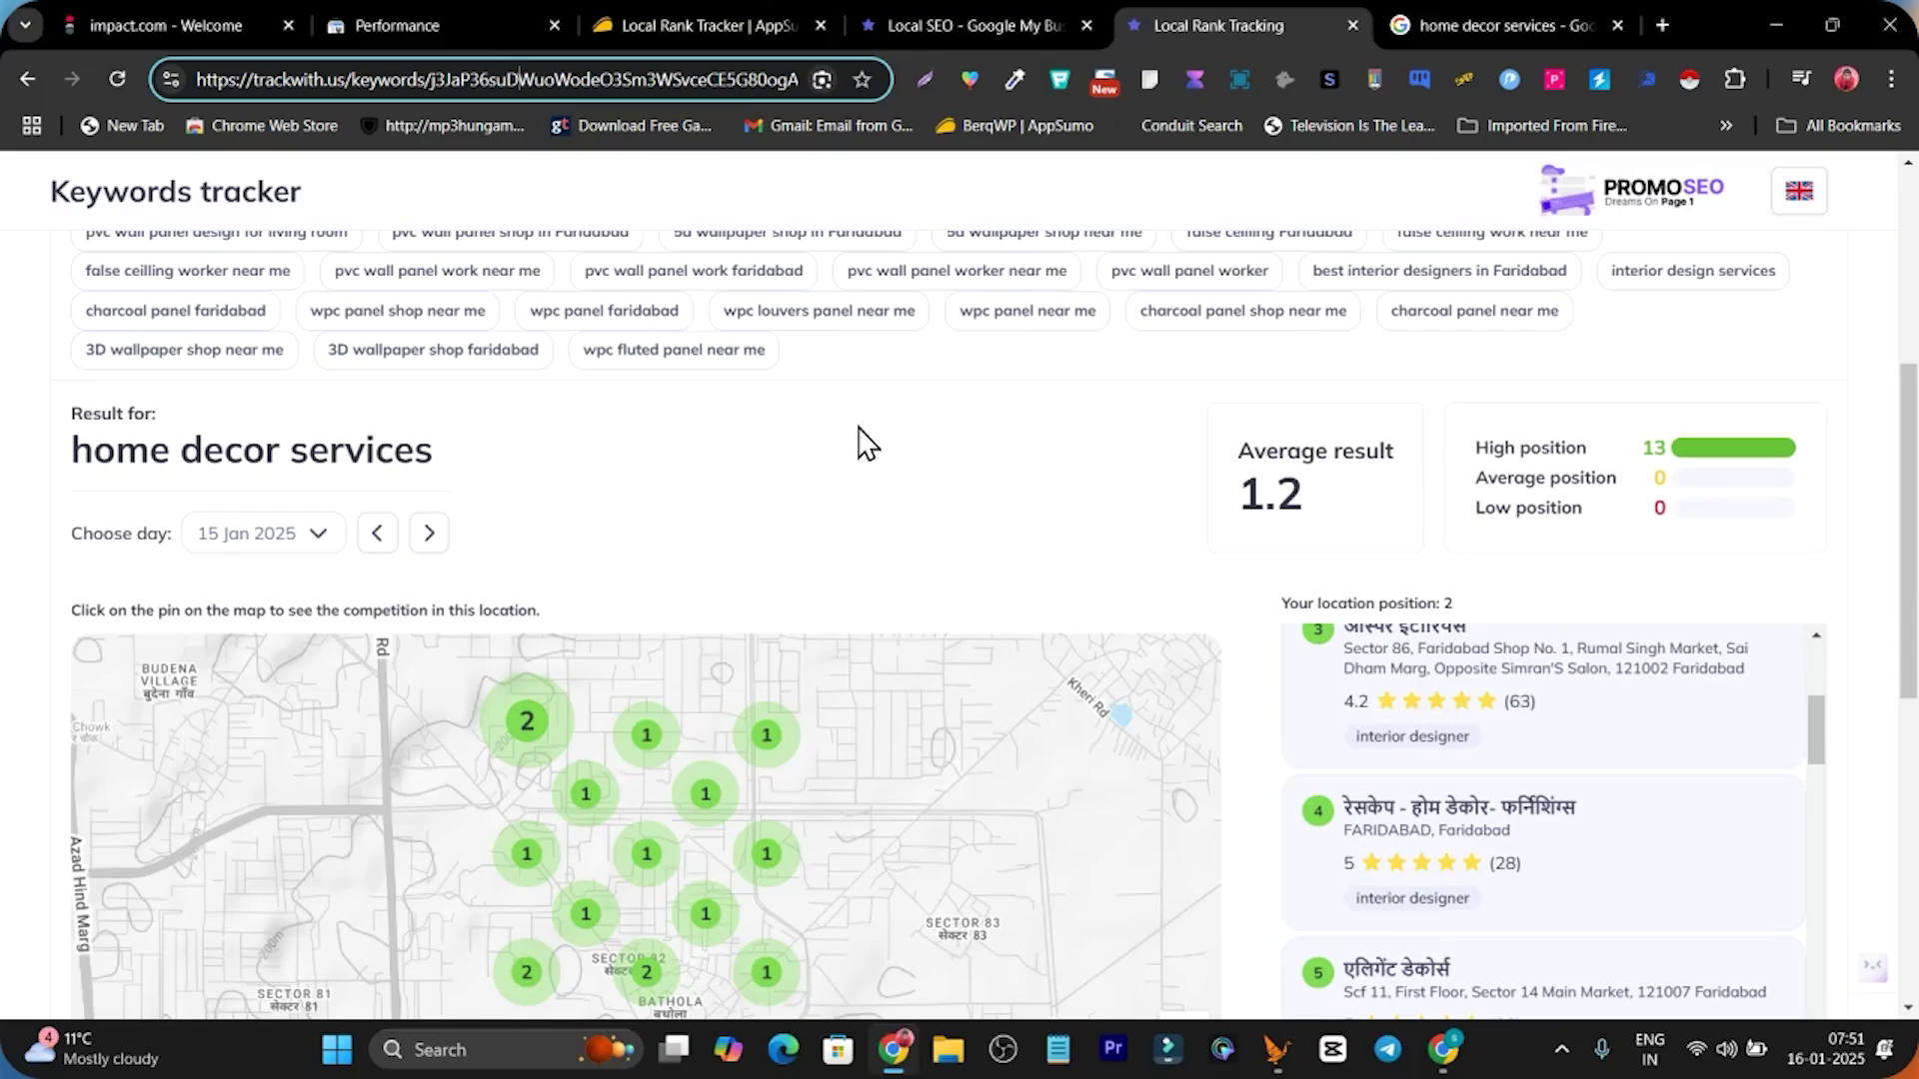
{"action": "scroll", "coordinate": [1148, 536], "scroll_direction": "down", "scroll_amount": 4}
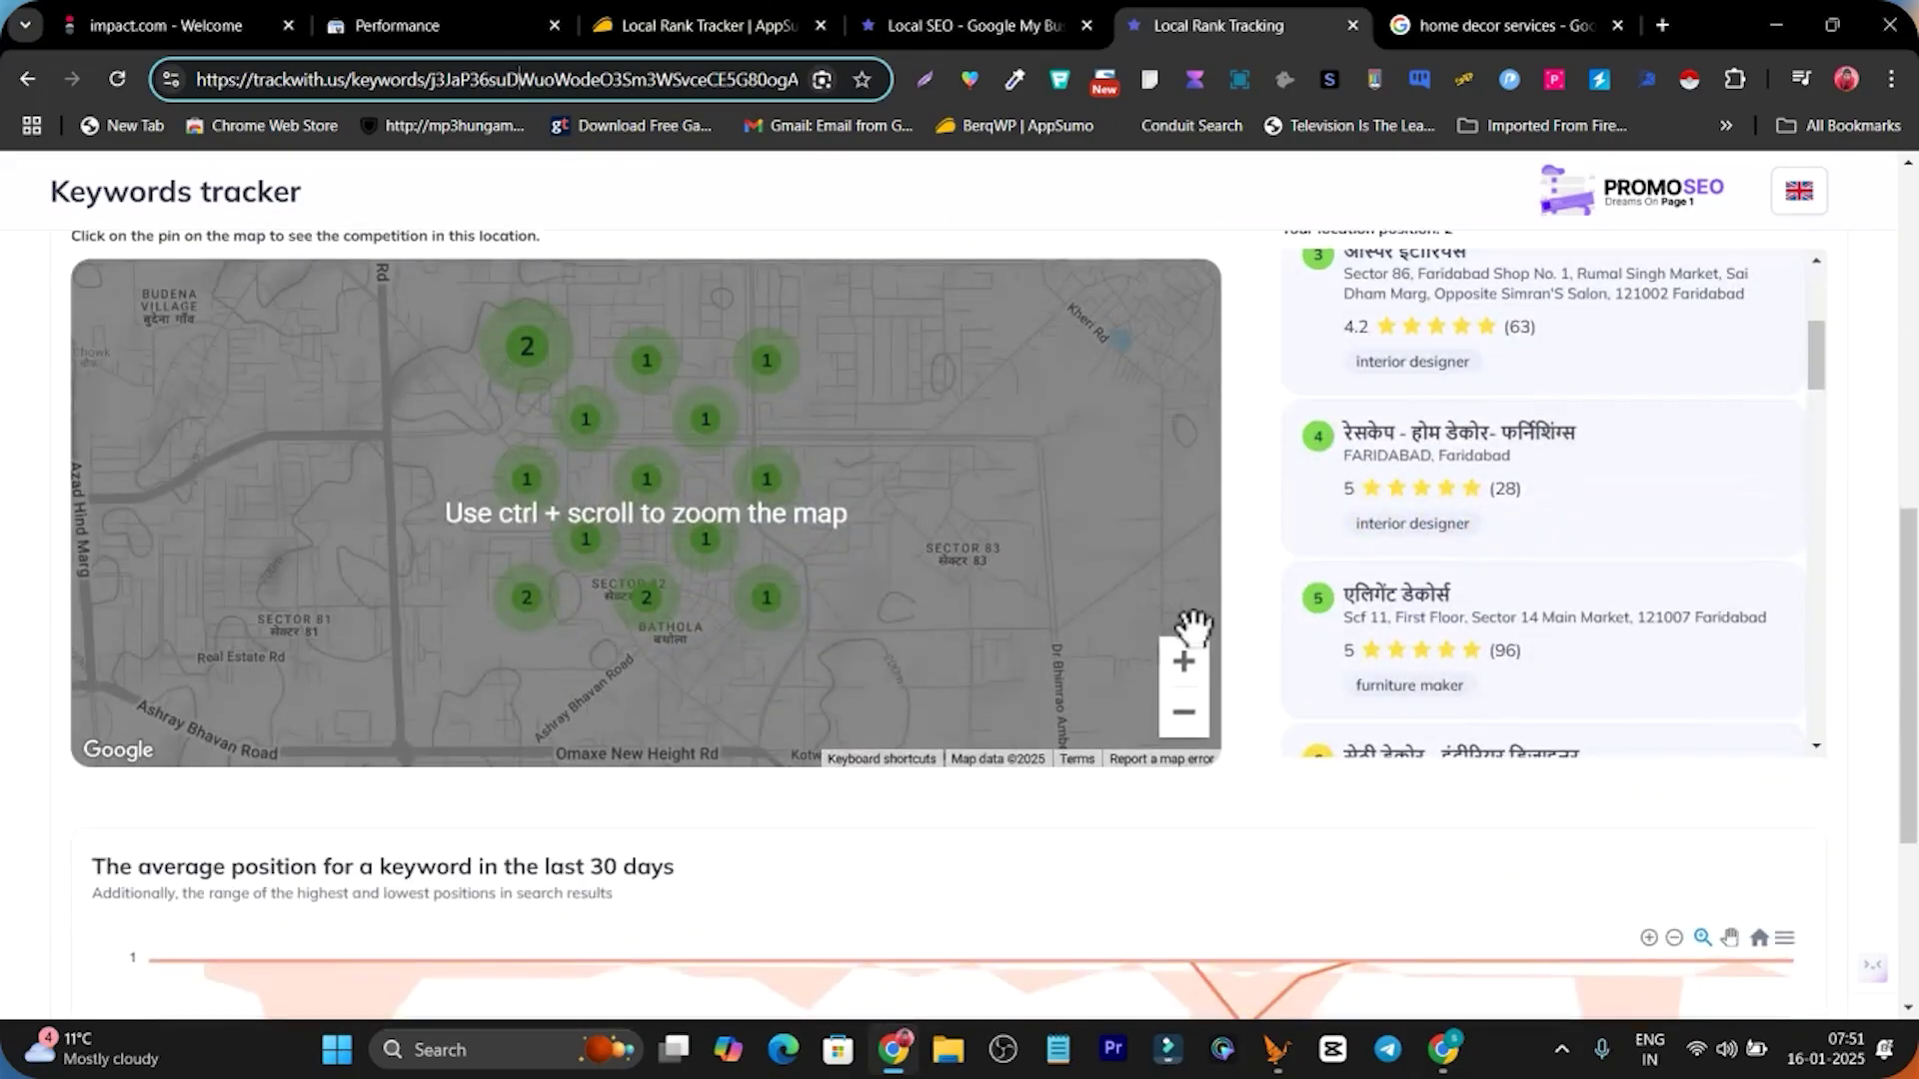
{"action": "scroll", "coordinate": [1263, 566], "scroll_direction": "down", "scroll_amount": 4}
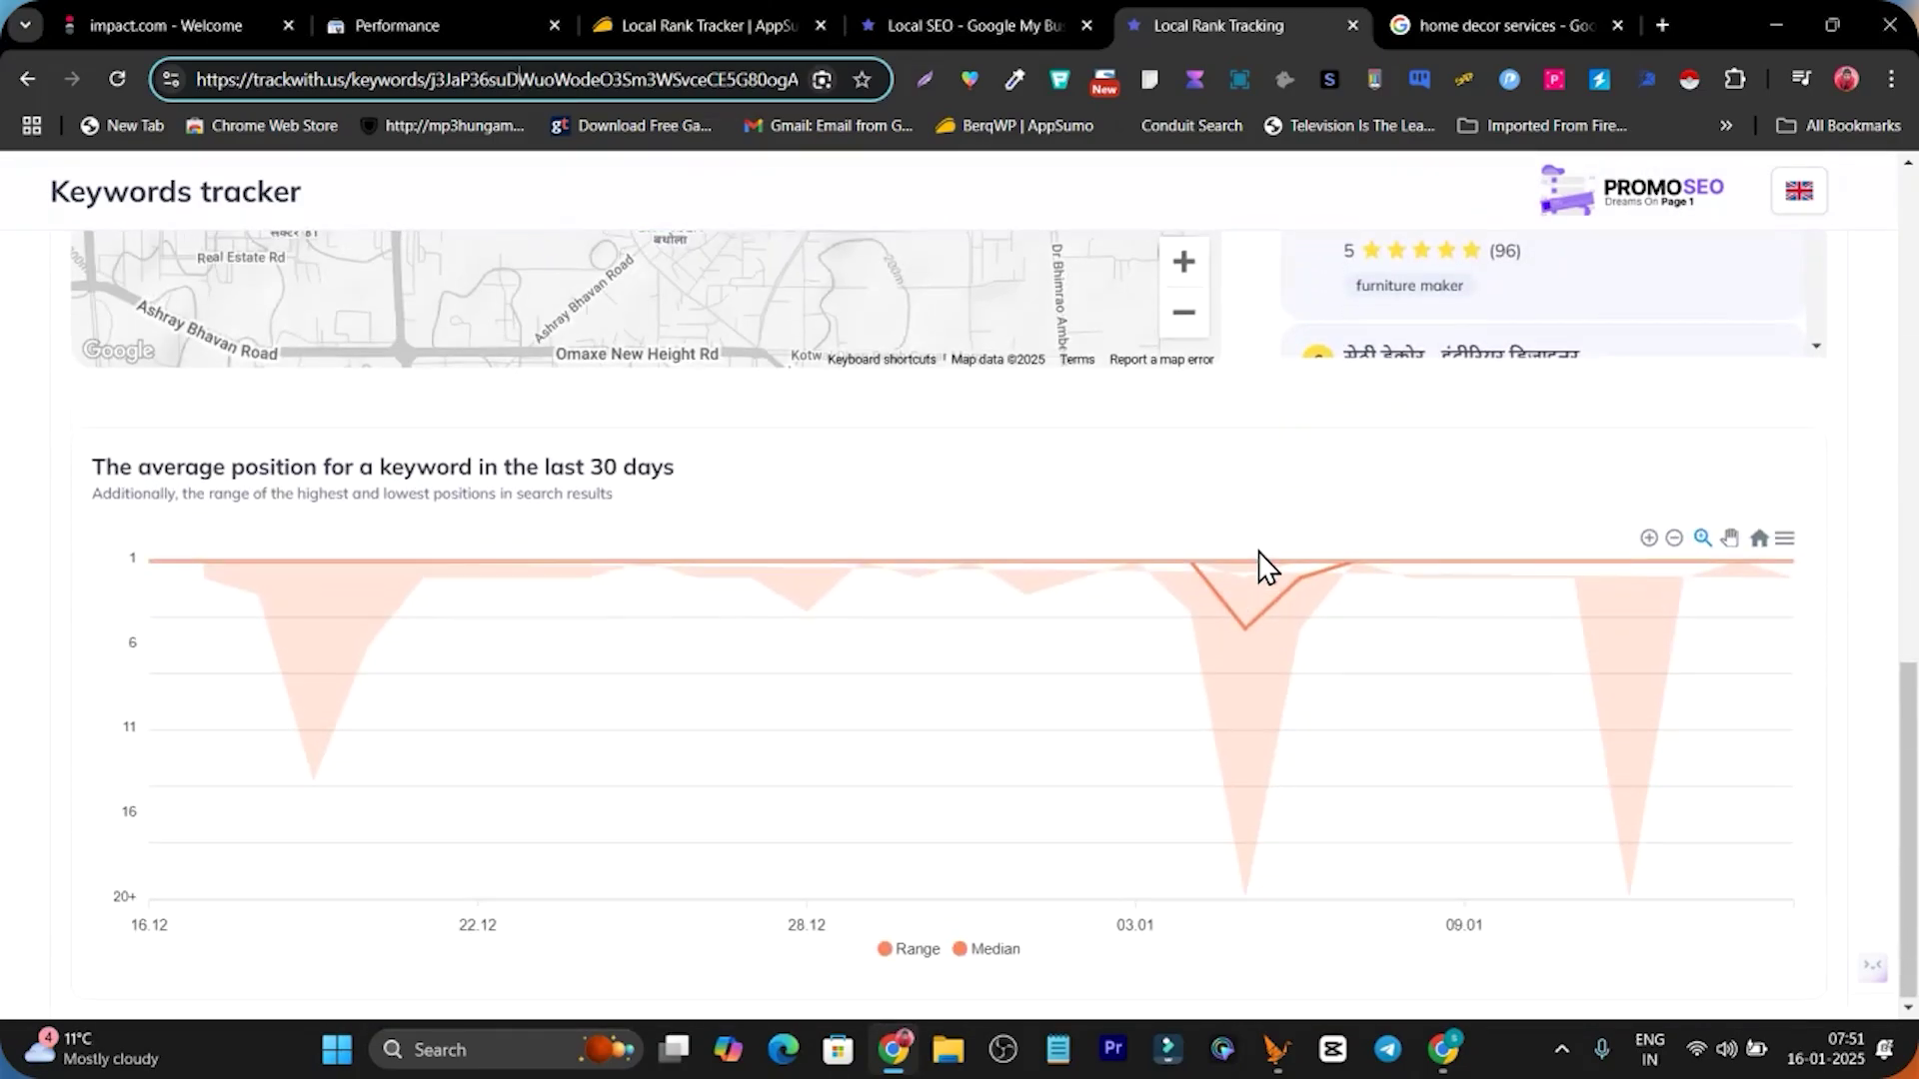
{"action": "scroll", "coordinate": [1255, 635], "scroll_direction": "up", "scroll_amount": 7}
{"action": "scroll", "coordinate": [1255, 640], "scroll_direction": "up", "scroll_amount": 5}
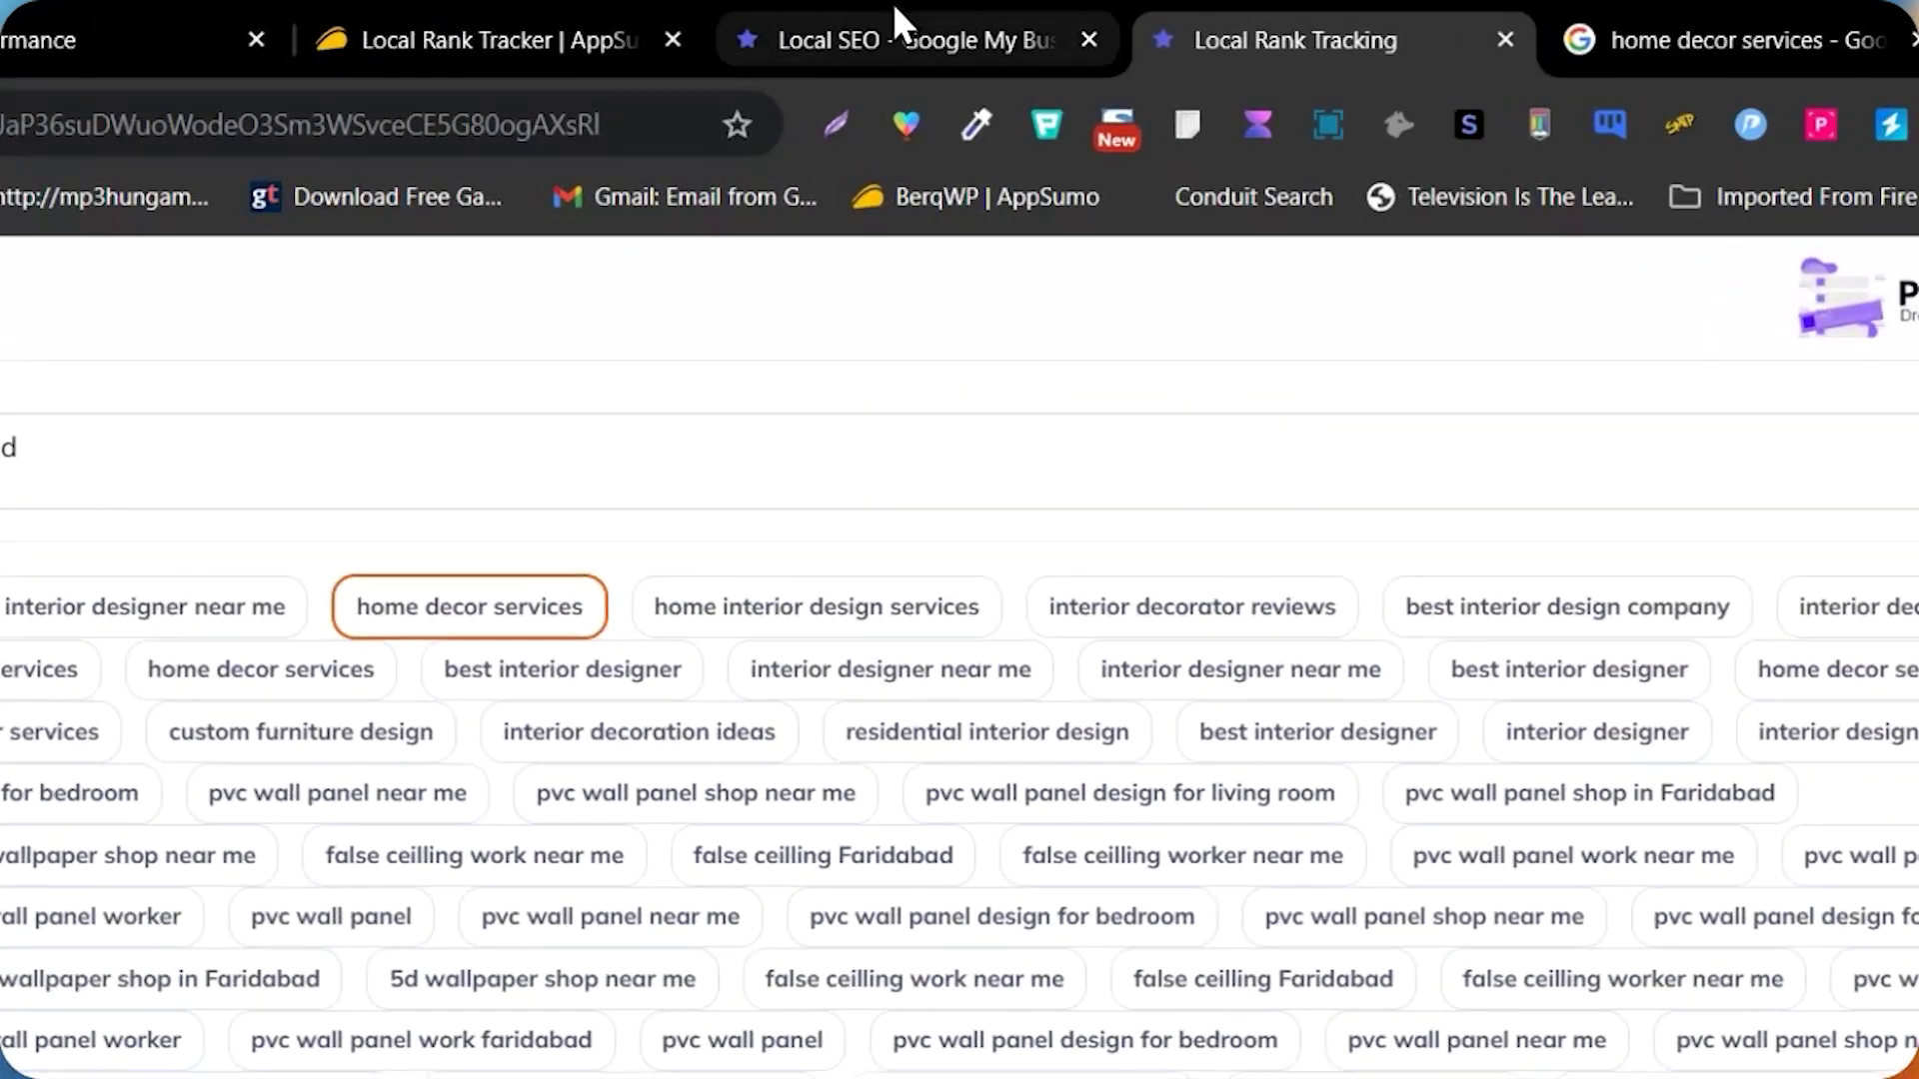
Switch to the dashboard's Reviews page and look through the customer reviews, filters and existing owner replies.
{"action": "left_click", "coordinate": [893, 5]}
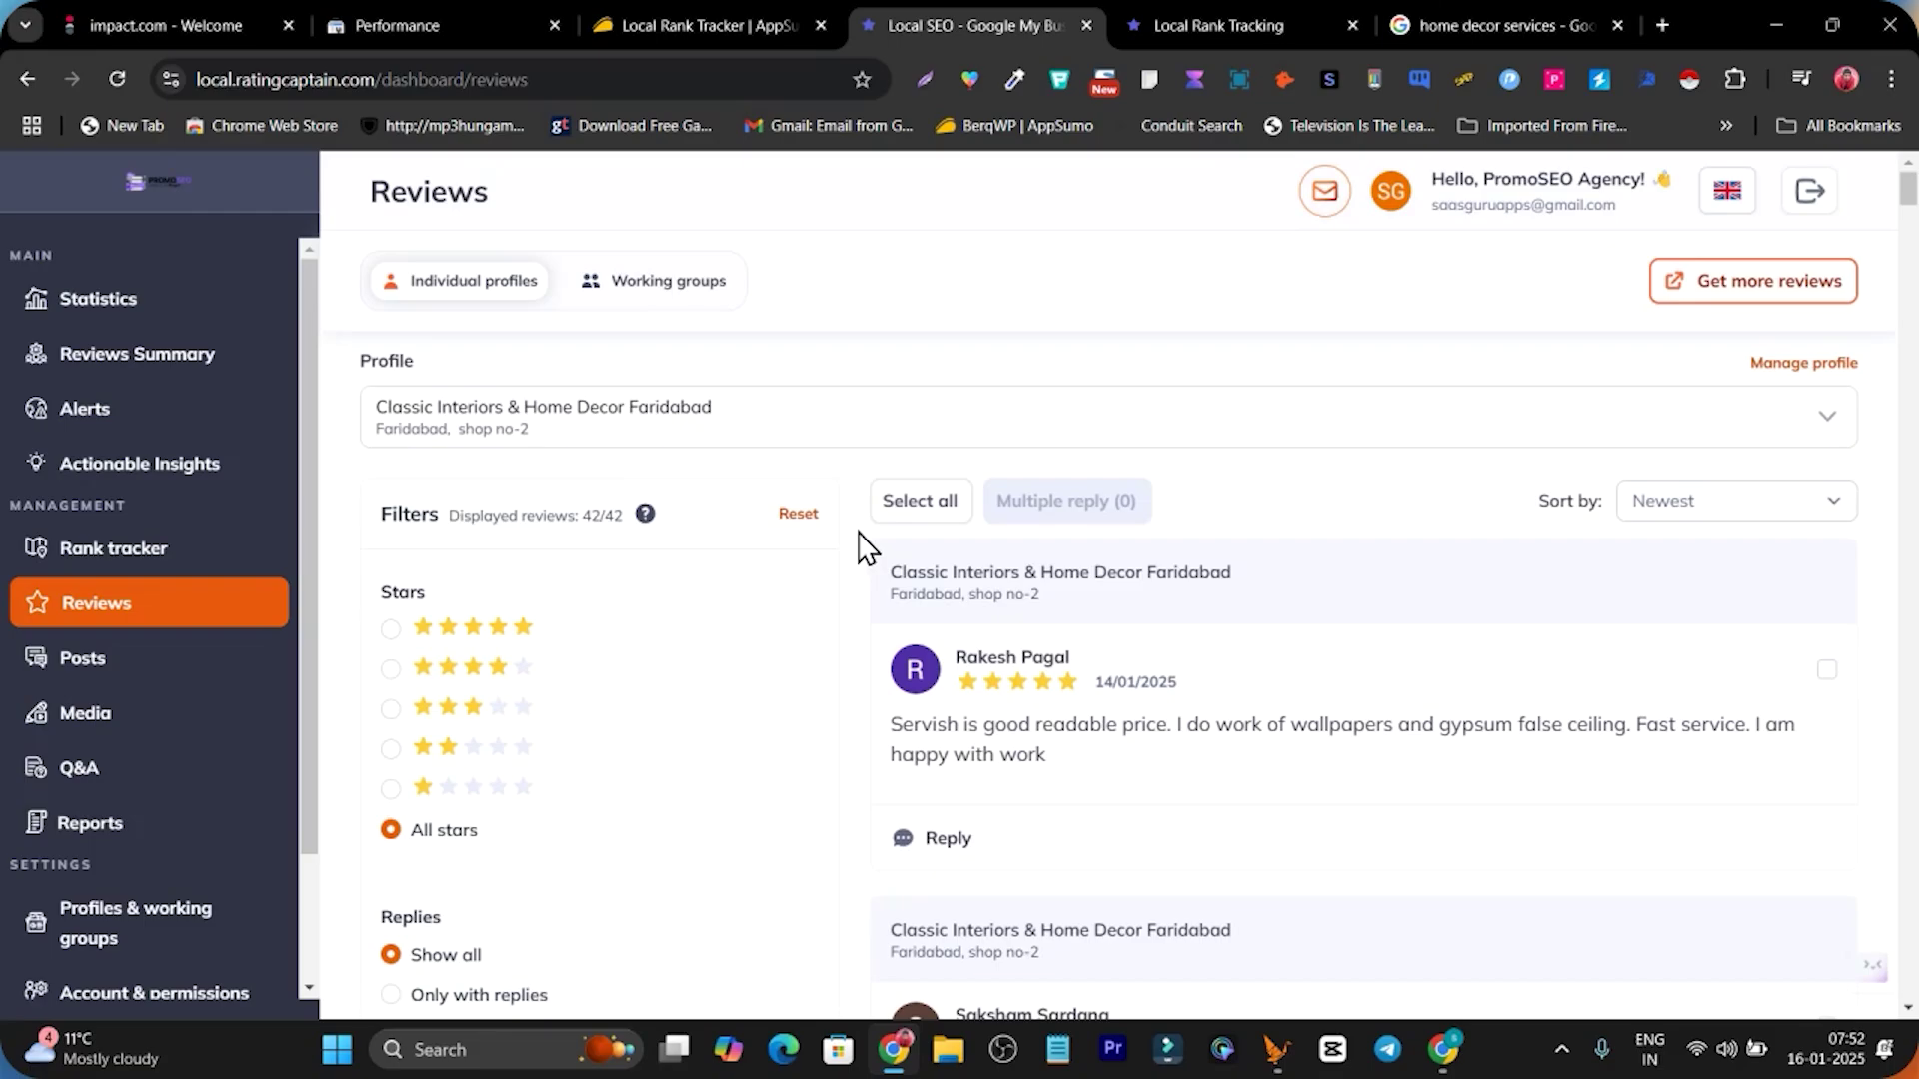
{"action": "scroll", "coordinate": [842, 497], "scroll_direction": "down", "scroll_amount": 2}
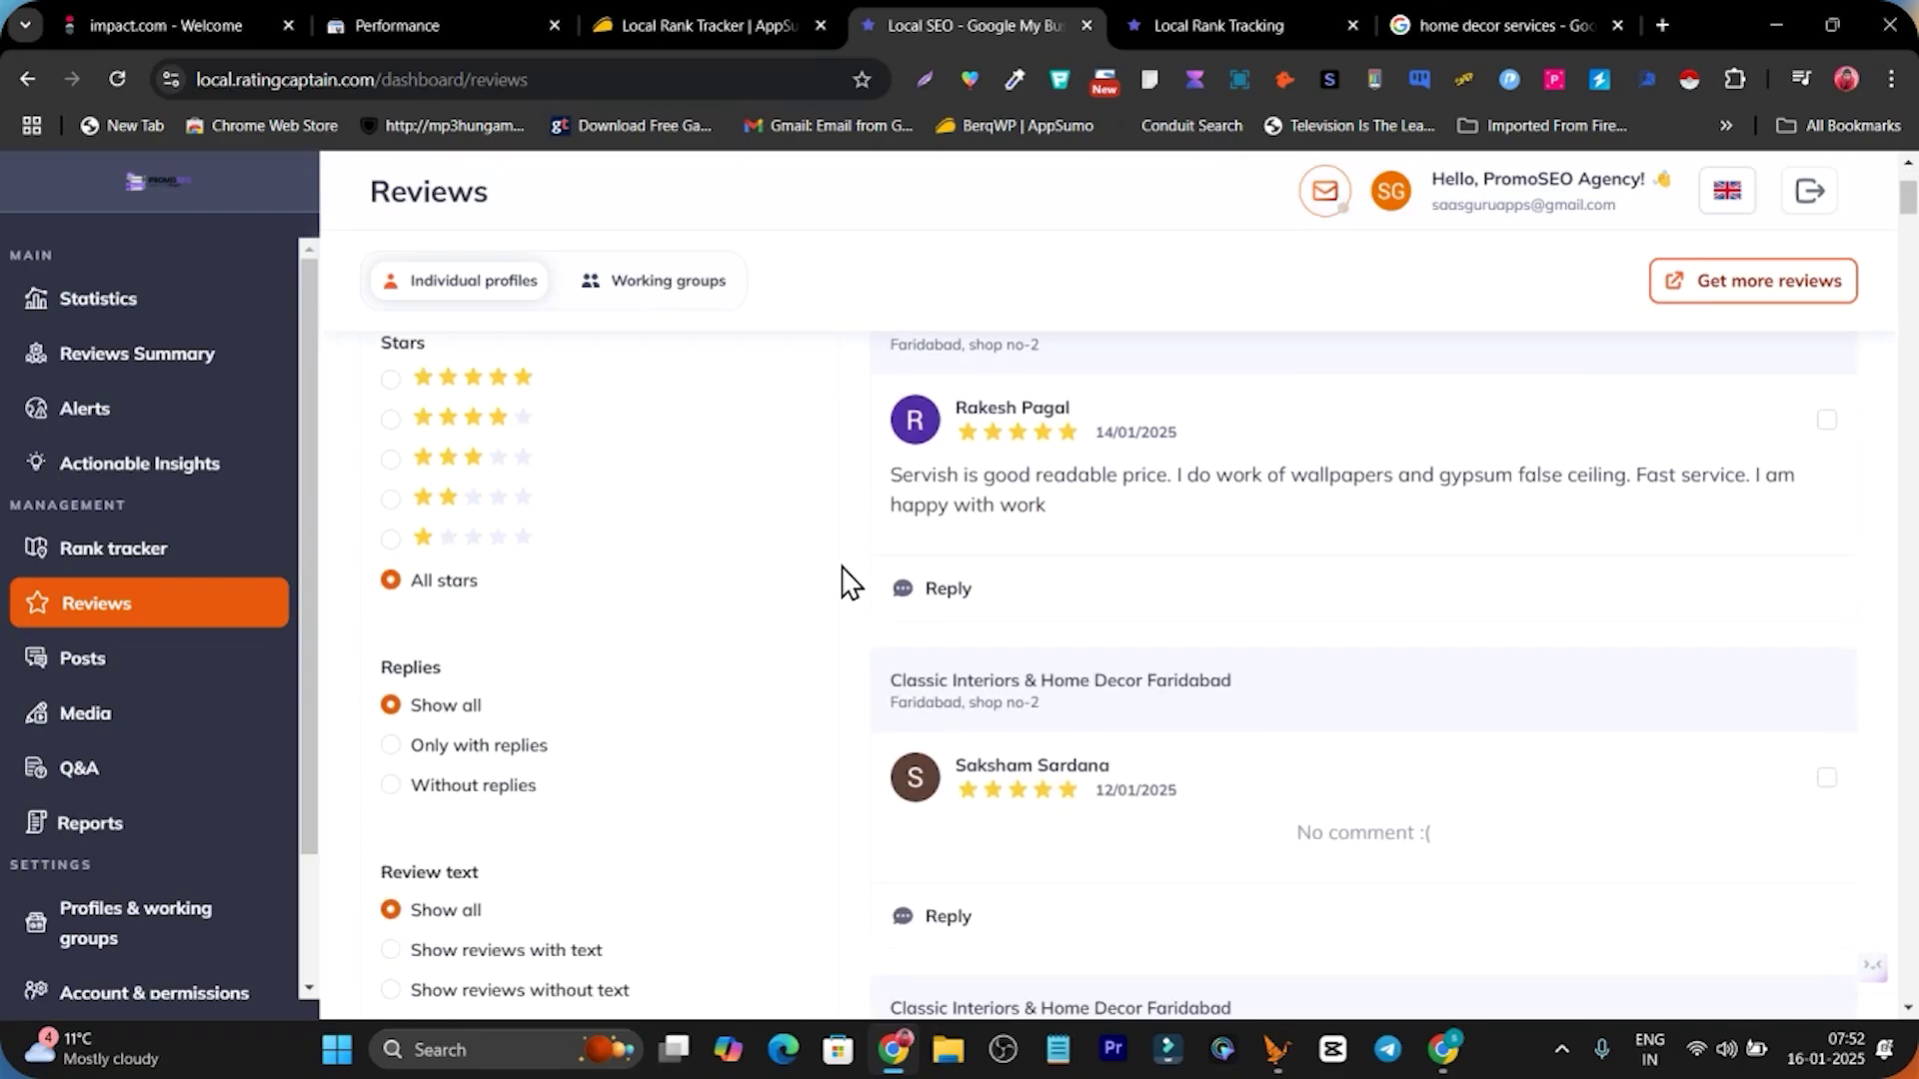
{"action": "scroll", "coordinate": [842, 664], "scroll_direction": "up", "scroll_amount": 2}
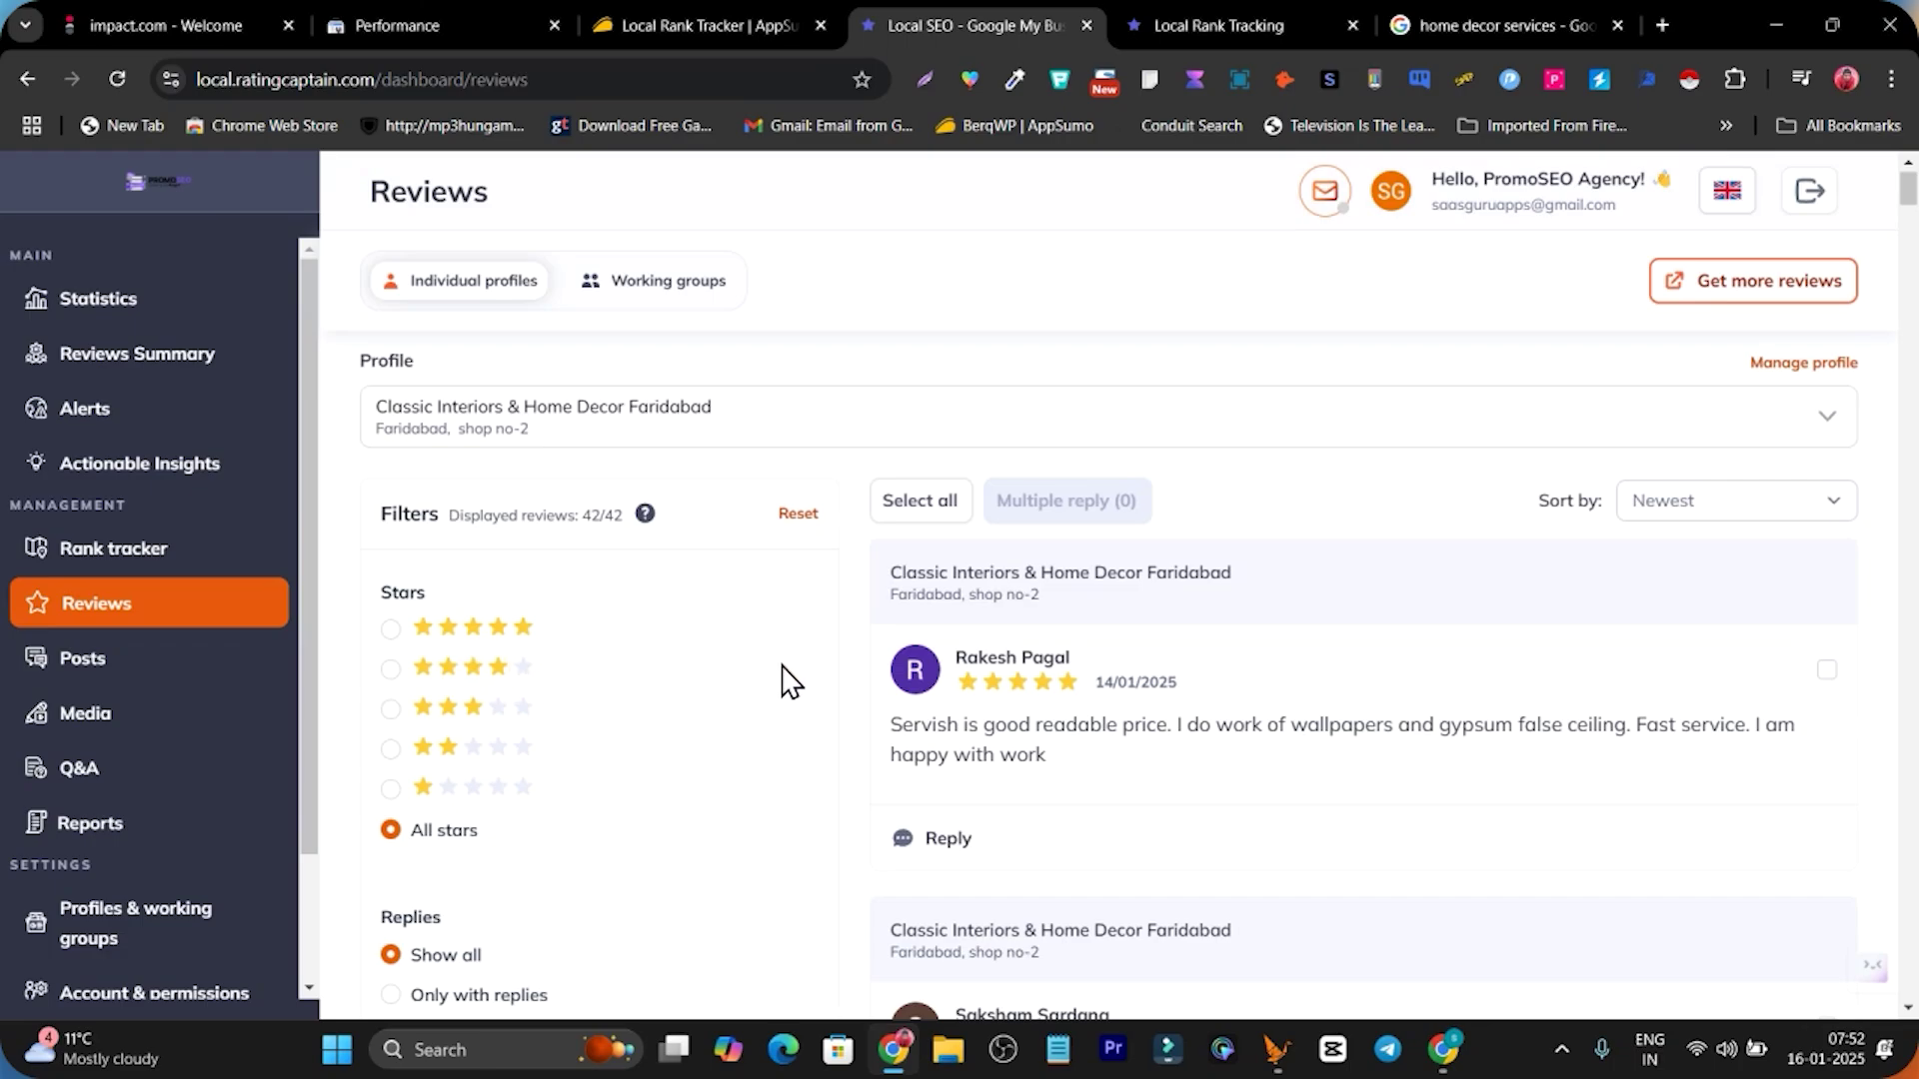
{"action": "scroll", "coordinate": [790, 681], "scroll_direction": "down", "scroll_amount": 2}
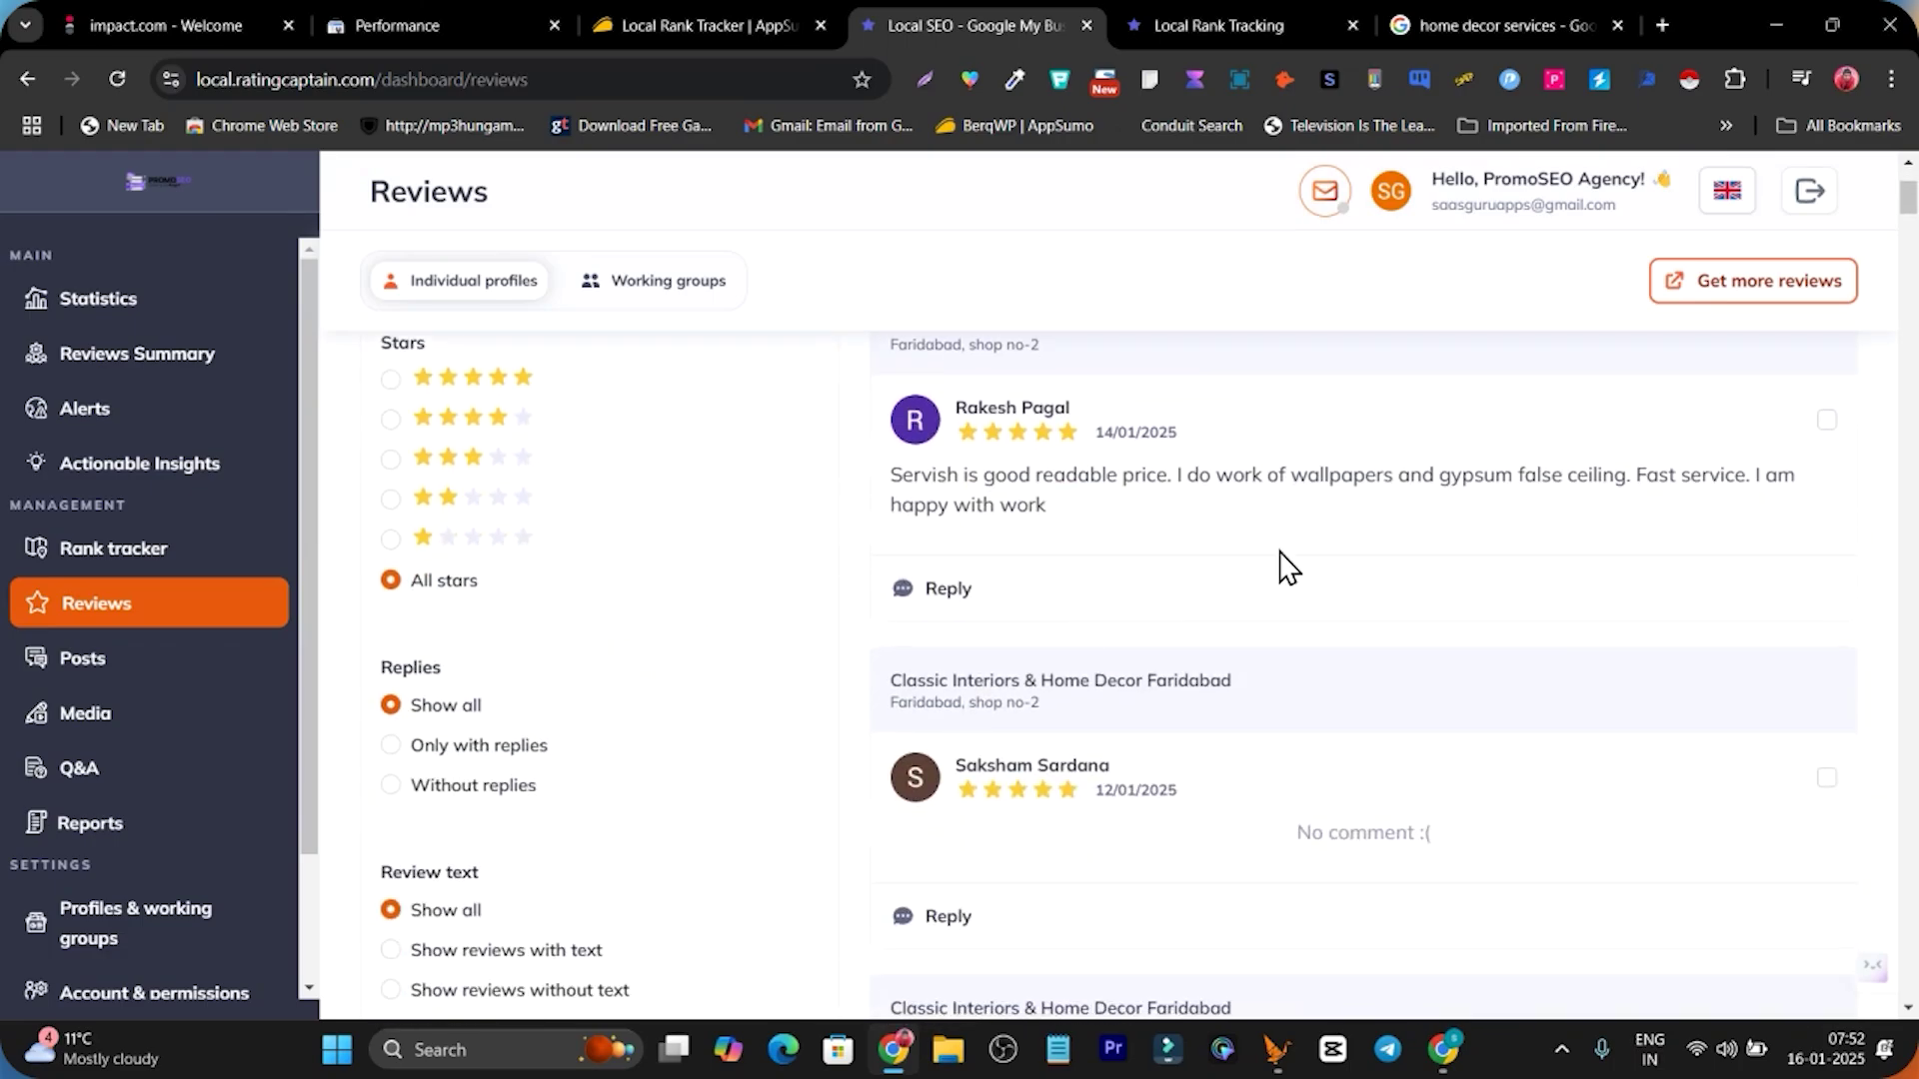
{"action": "scroll", "coordinate": [1063, 510], "scroll_direction": "down", "scroll_amount": 1}
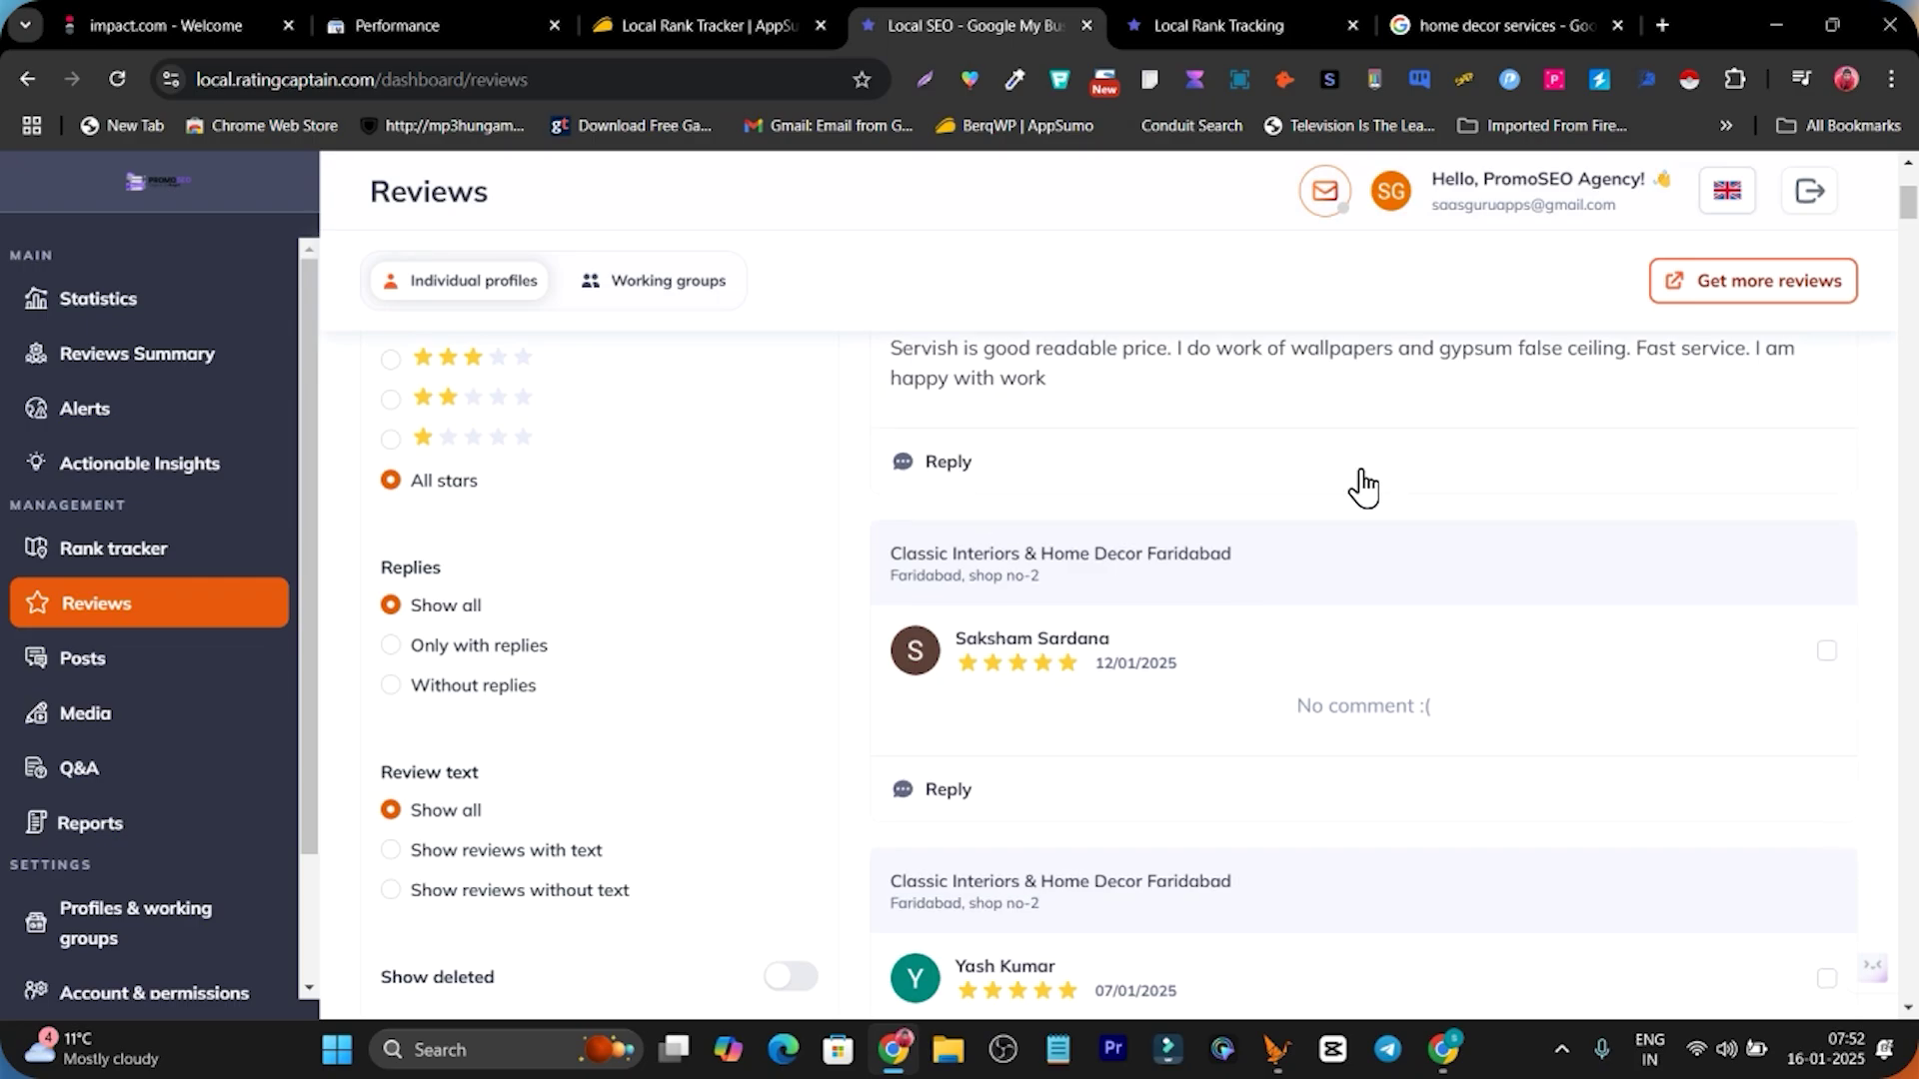
{"action": "scroll", "coordinate": [1358, 484], "scroll_direction": "down", "scroll_amount": 6}
{"action": "scroll", "coordinate": [1204, 619], "scroll_direction": "down", "scroll_amount": 5}
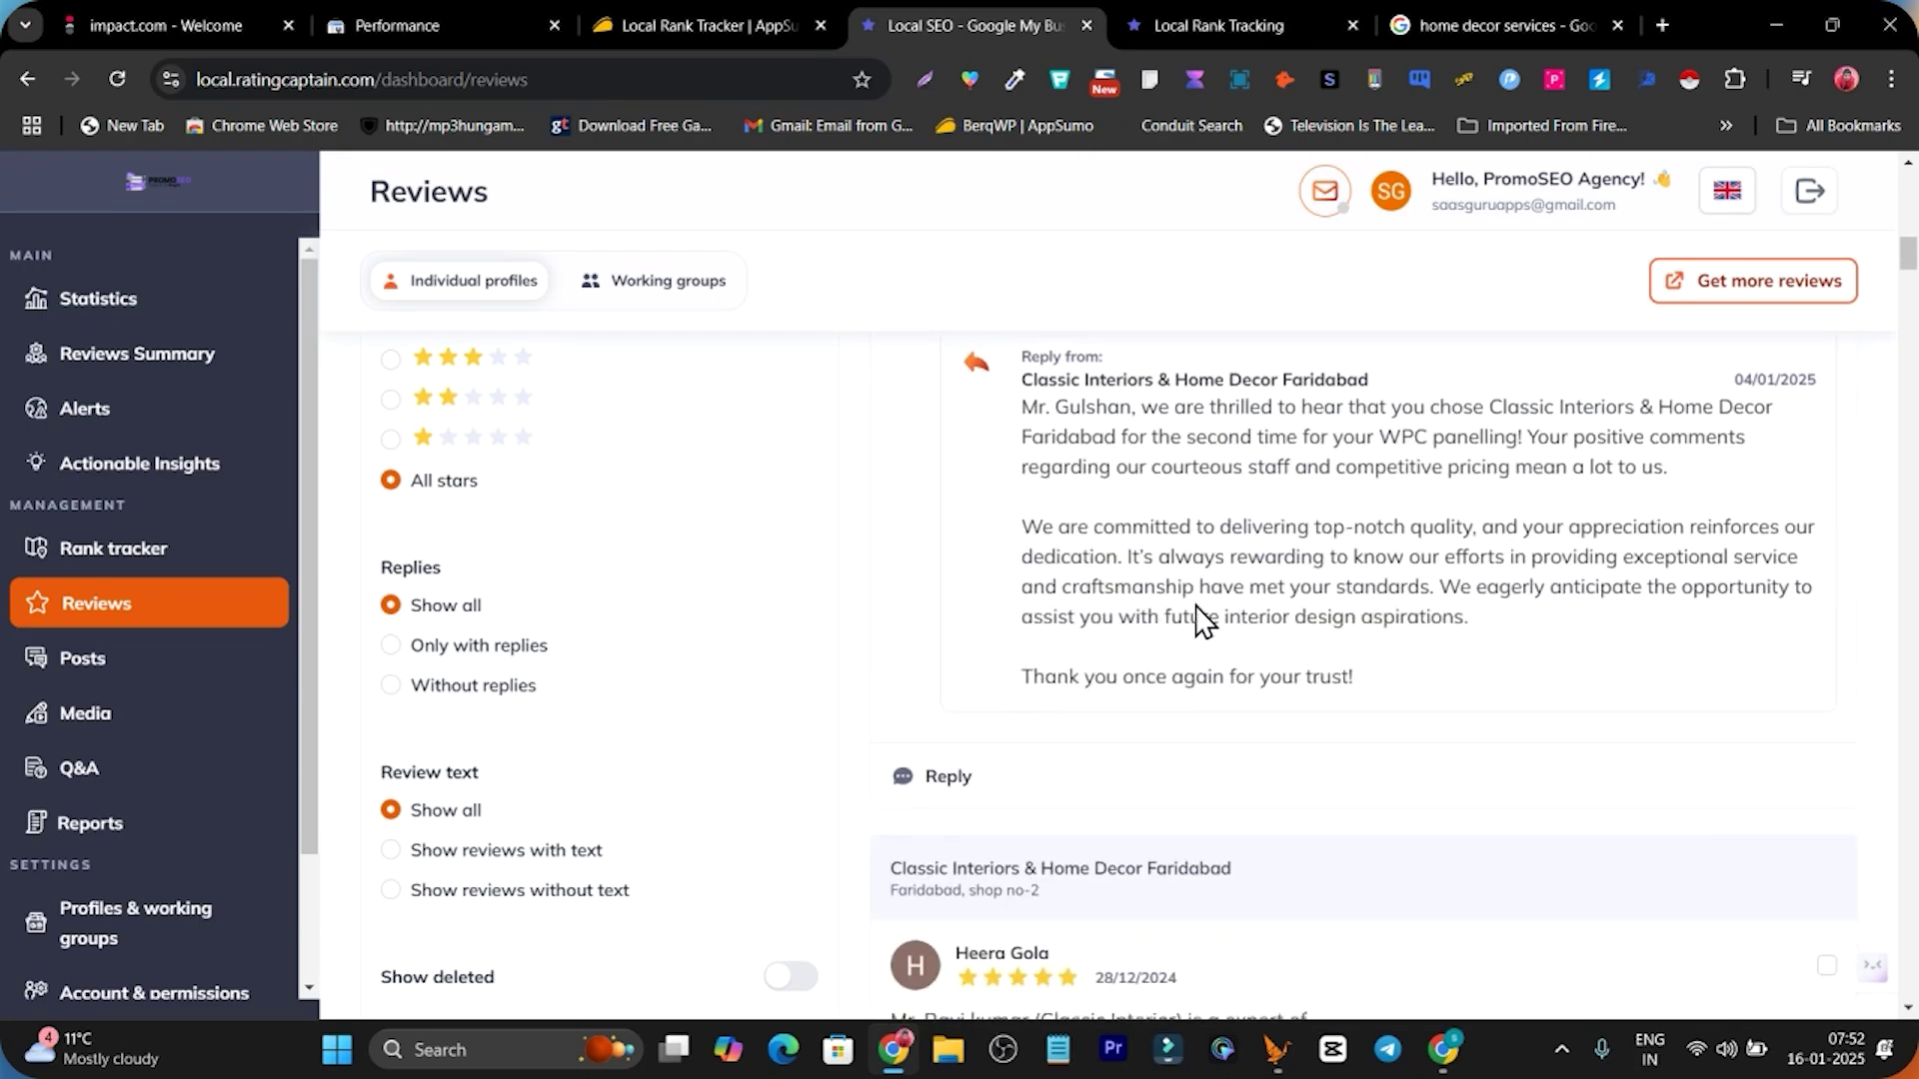
{"action": "scroll", "coordinate": [1267, 677], "scroll_direction": "up", "scroll_amount": 12}
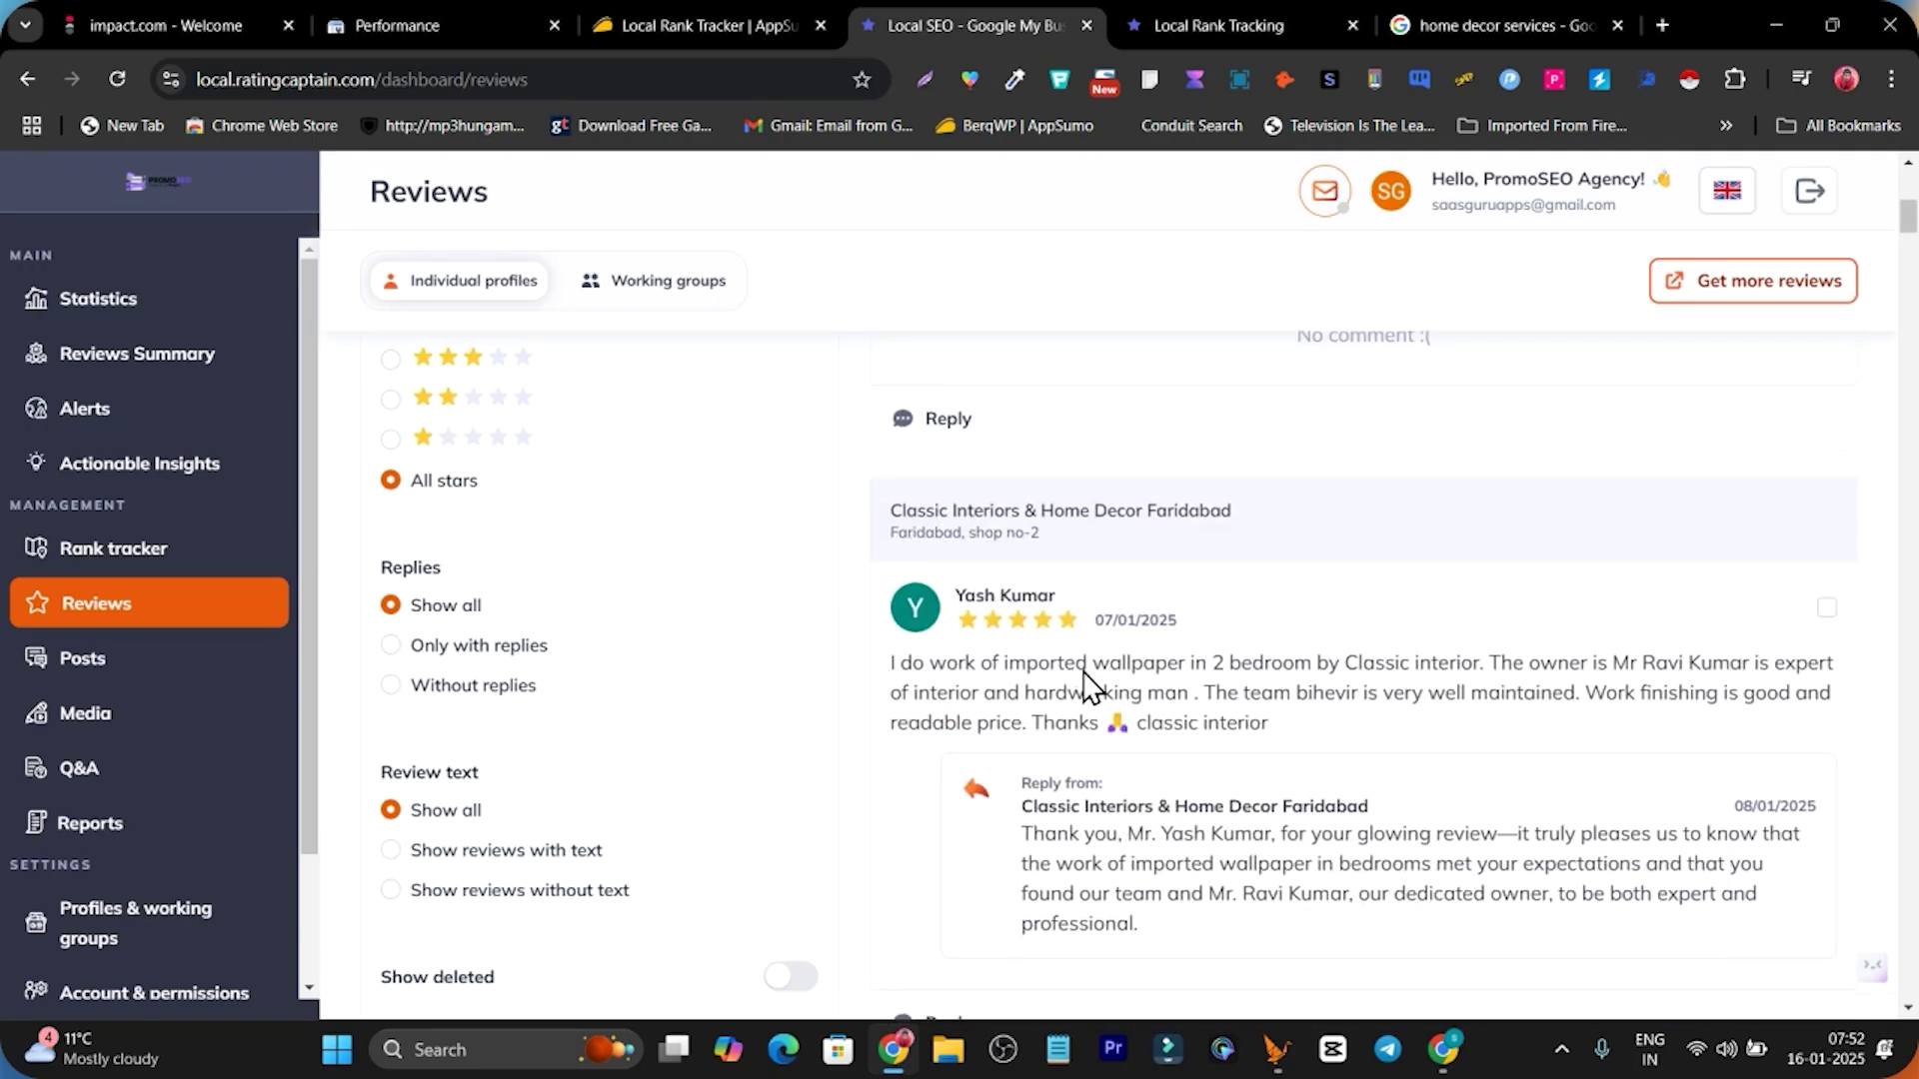
{"action": "scroll", "coordinate": [980, 675], "scroll_direction": "up", "scroll_amount": 3}
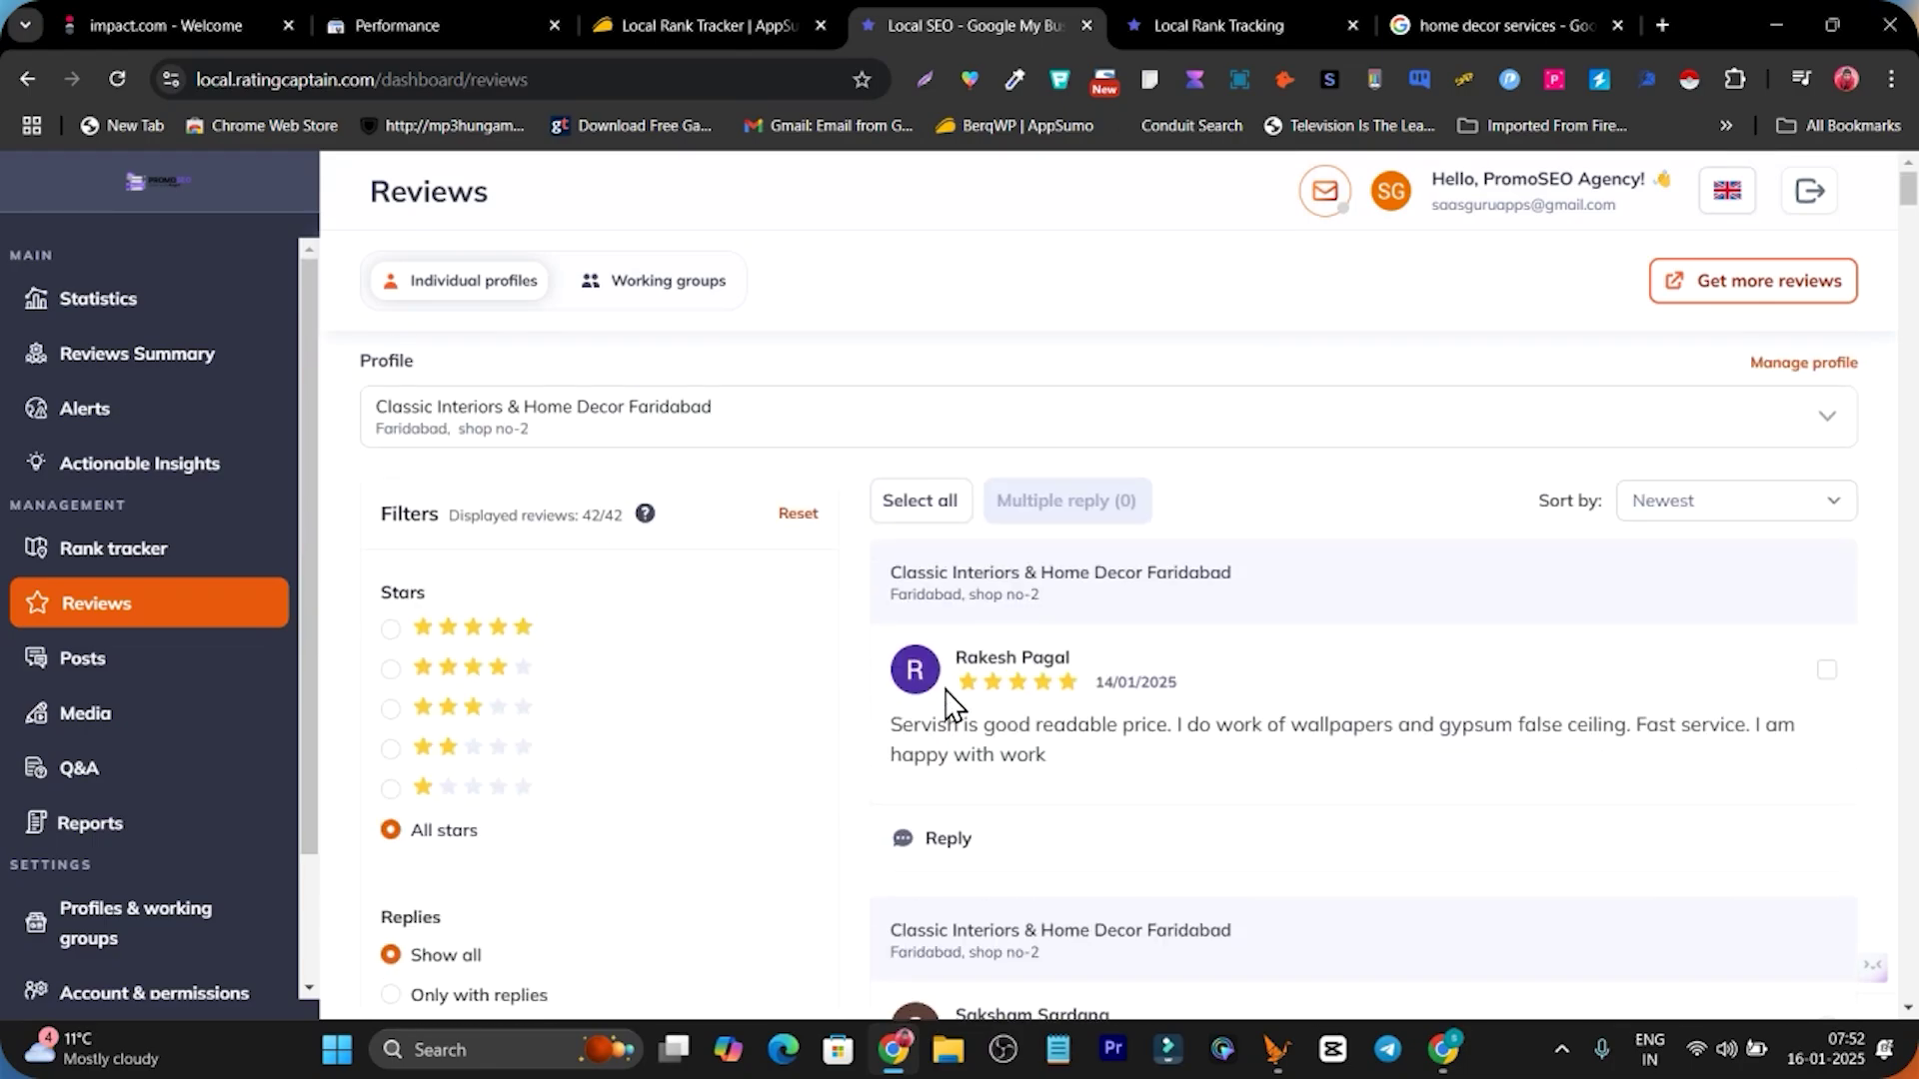
Open the reply form for the review dated 14/01/2025 and look over its response parameters.
{"action": "left_click", "coordinate": [931, 848]}
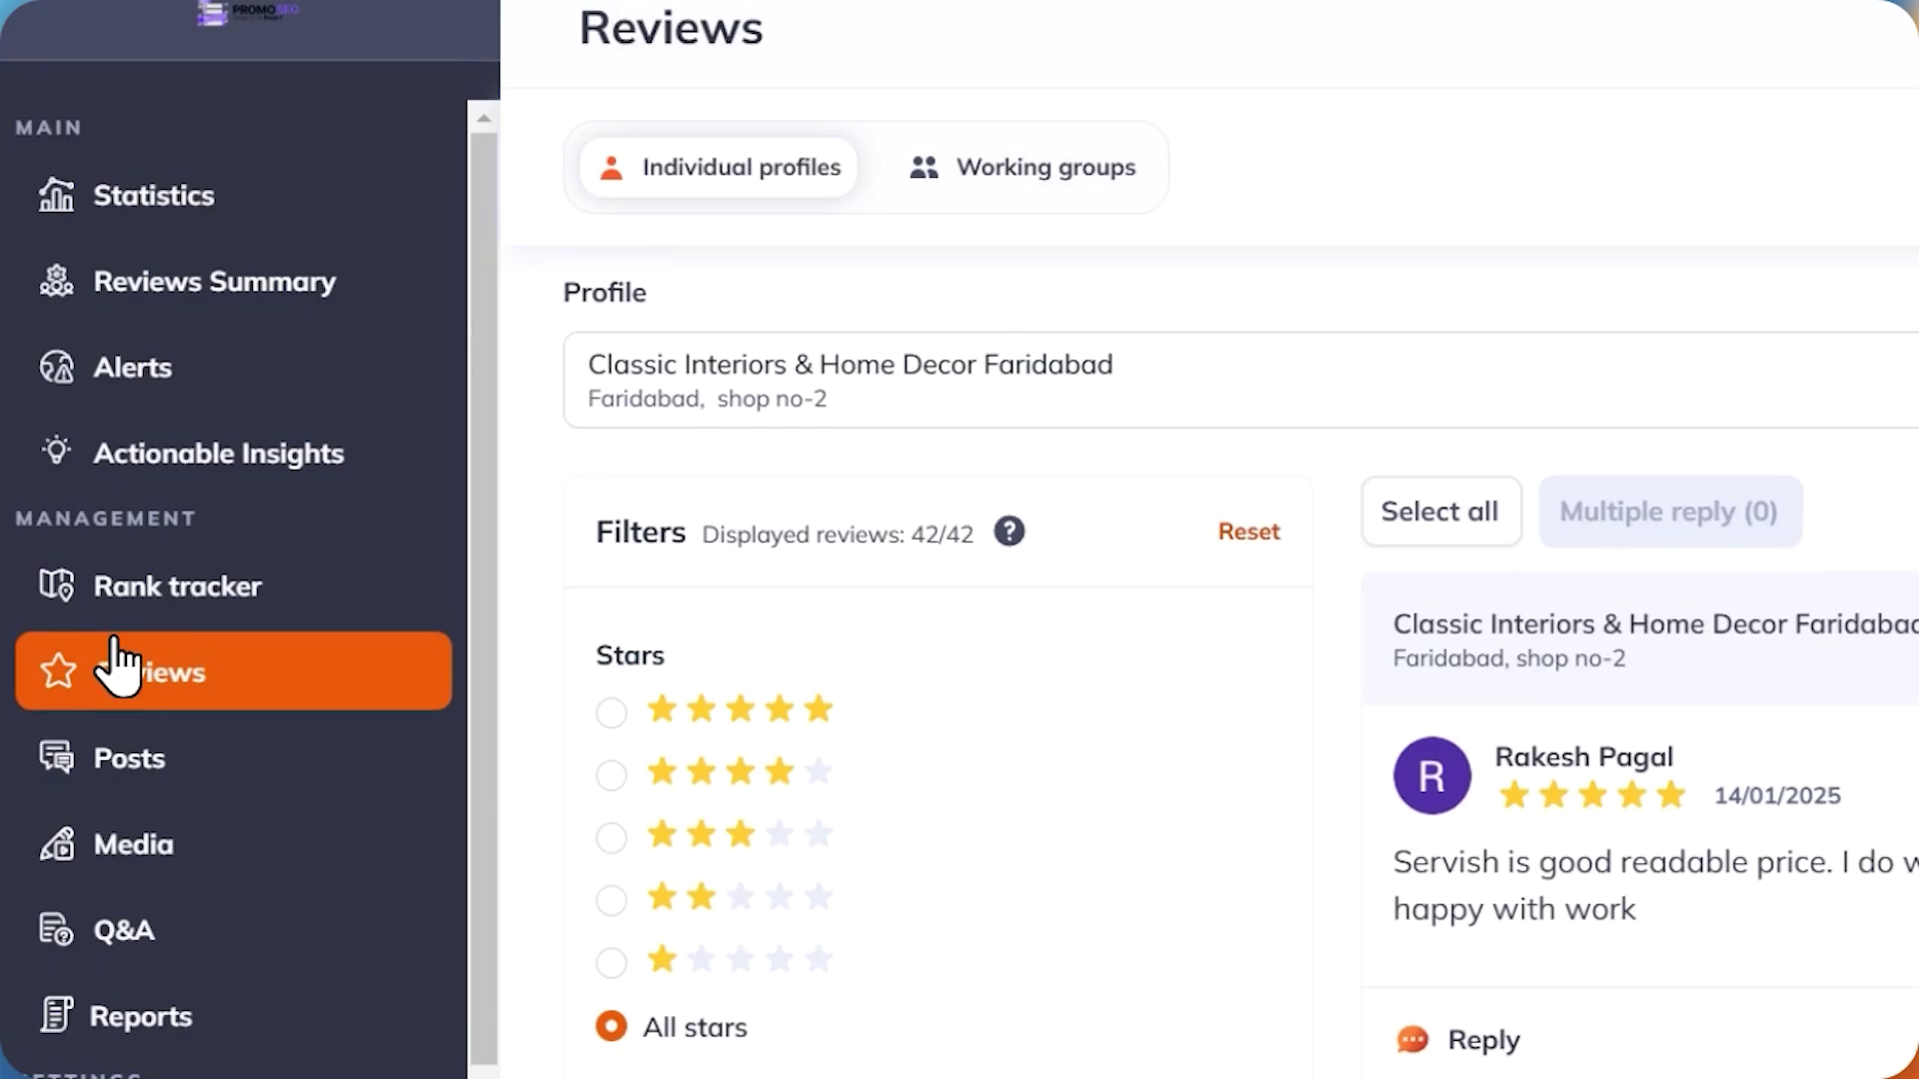
{"action": "scroll", "coordinate": [1748, 610], "scroll_direction": "down", "scroll_amount": 3}
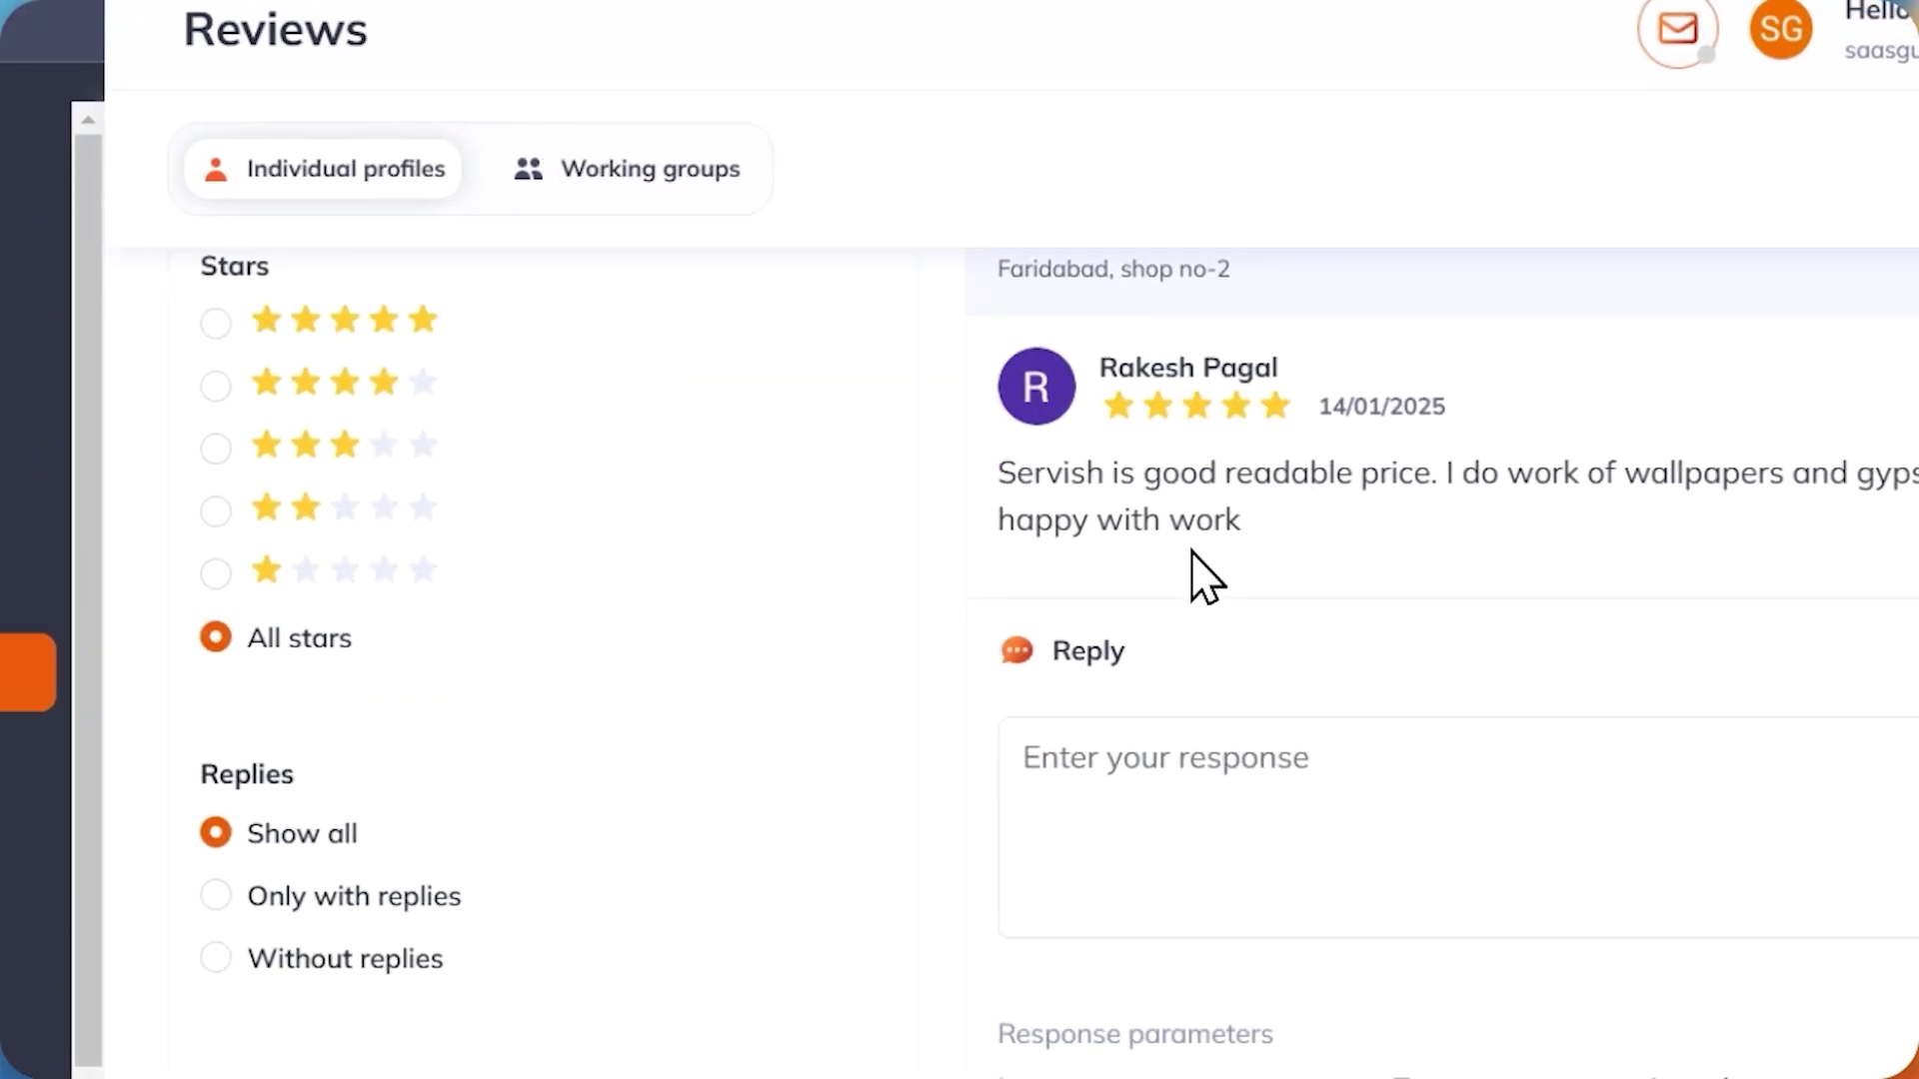
{"action": "scroll", "coordinate": [1294, 836], "scroll_direction": "down", "scroll_amount": 2}
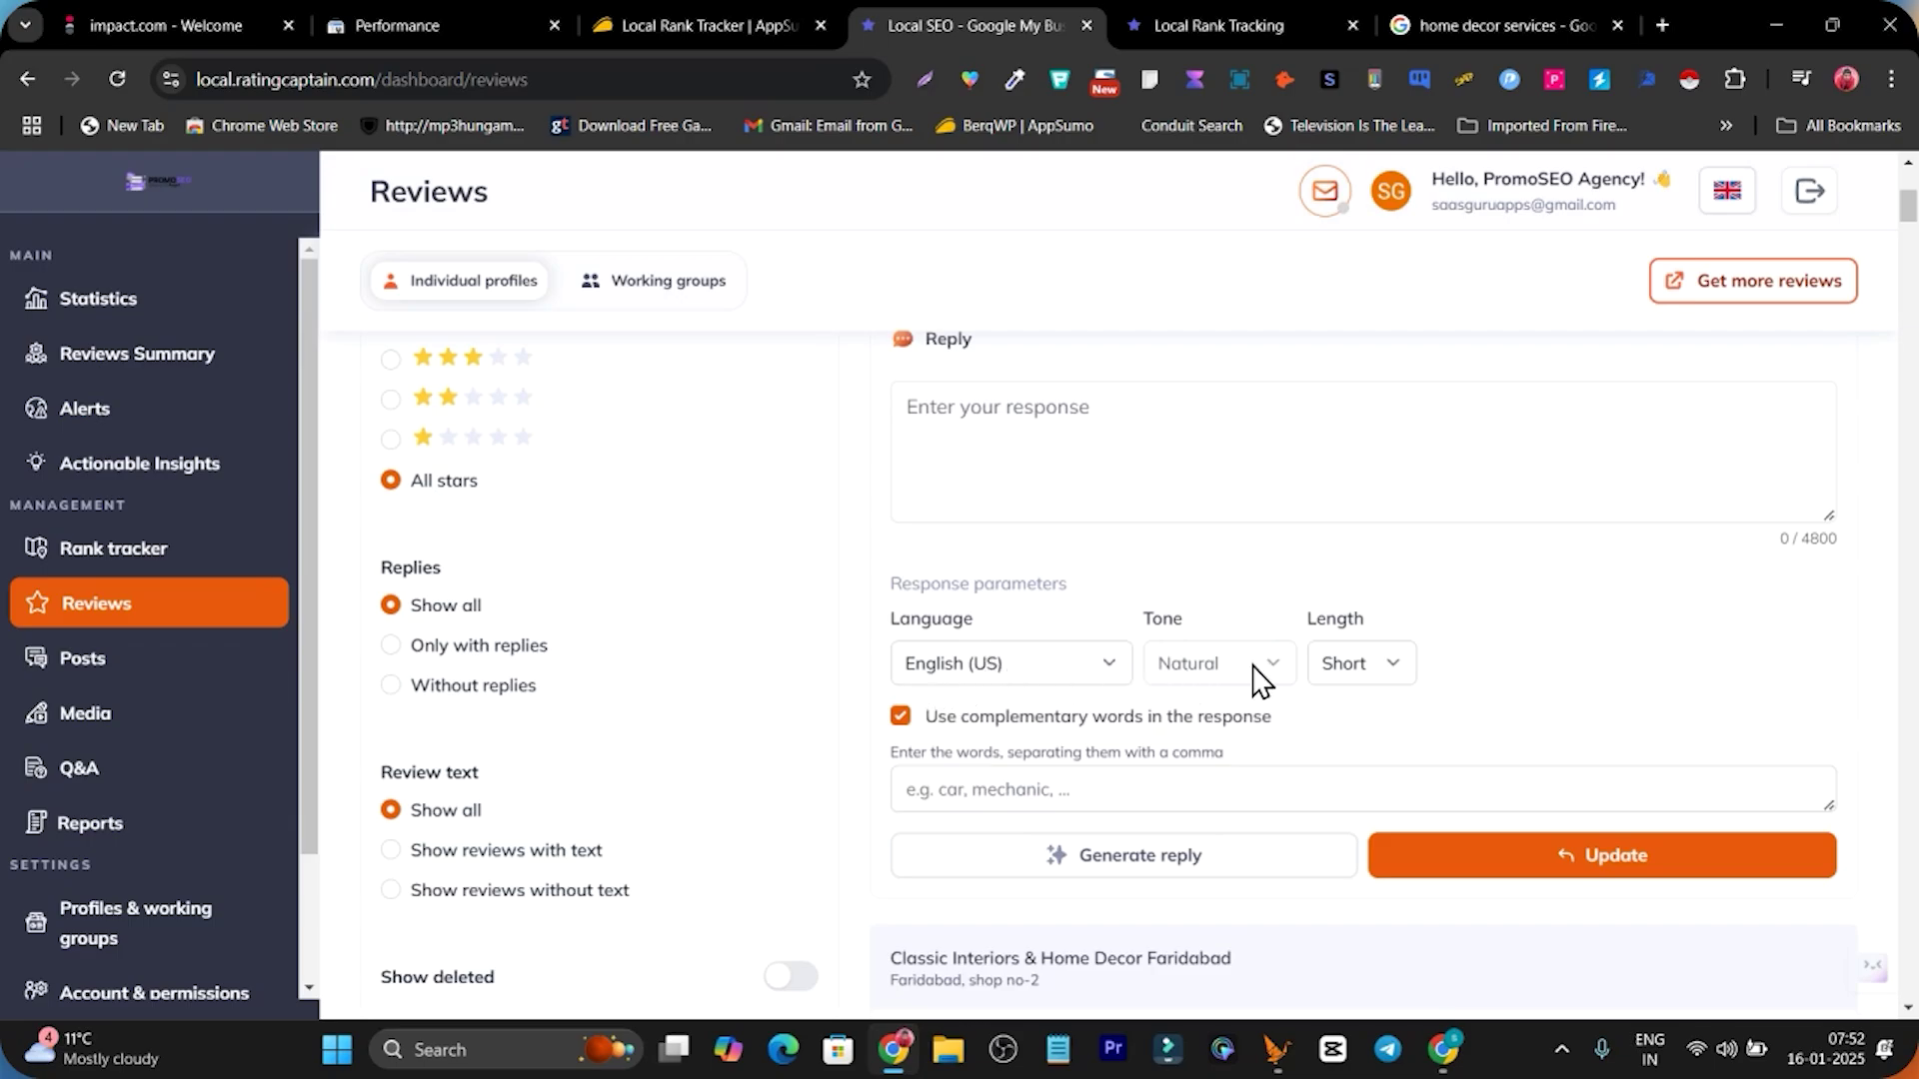
{"action": "scroll", "coordinate": [1180, 600], "scroll_direction": "up", "scroll_amount": 2}
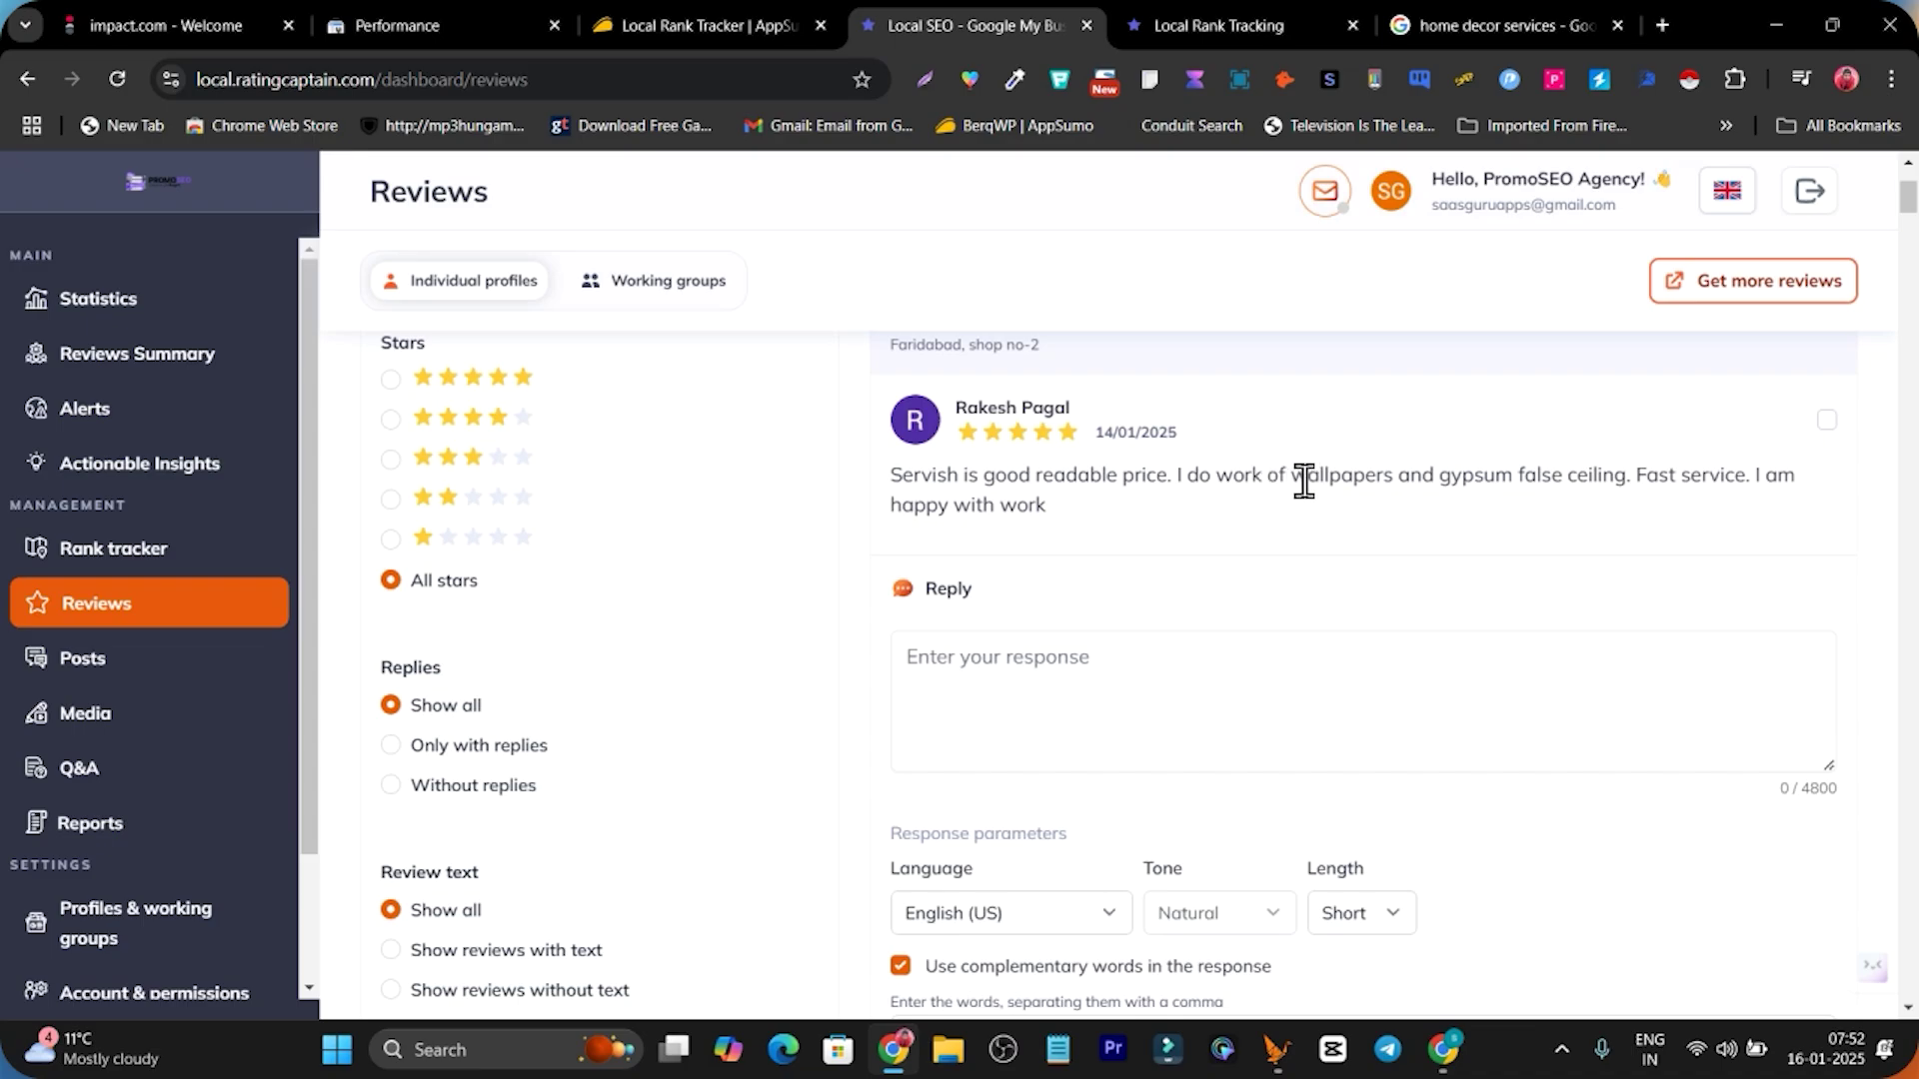
Copy the phrase "wallpapers and gypsum false ceiling" from the review into the reply's complementary words.
{"action": "left_click_drag", "start_coordinate": [1304, 474], "coordinate": [1559, 487]}
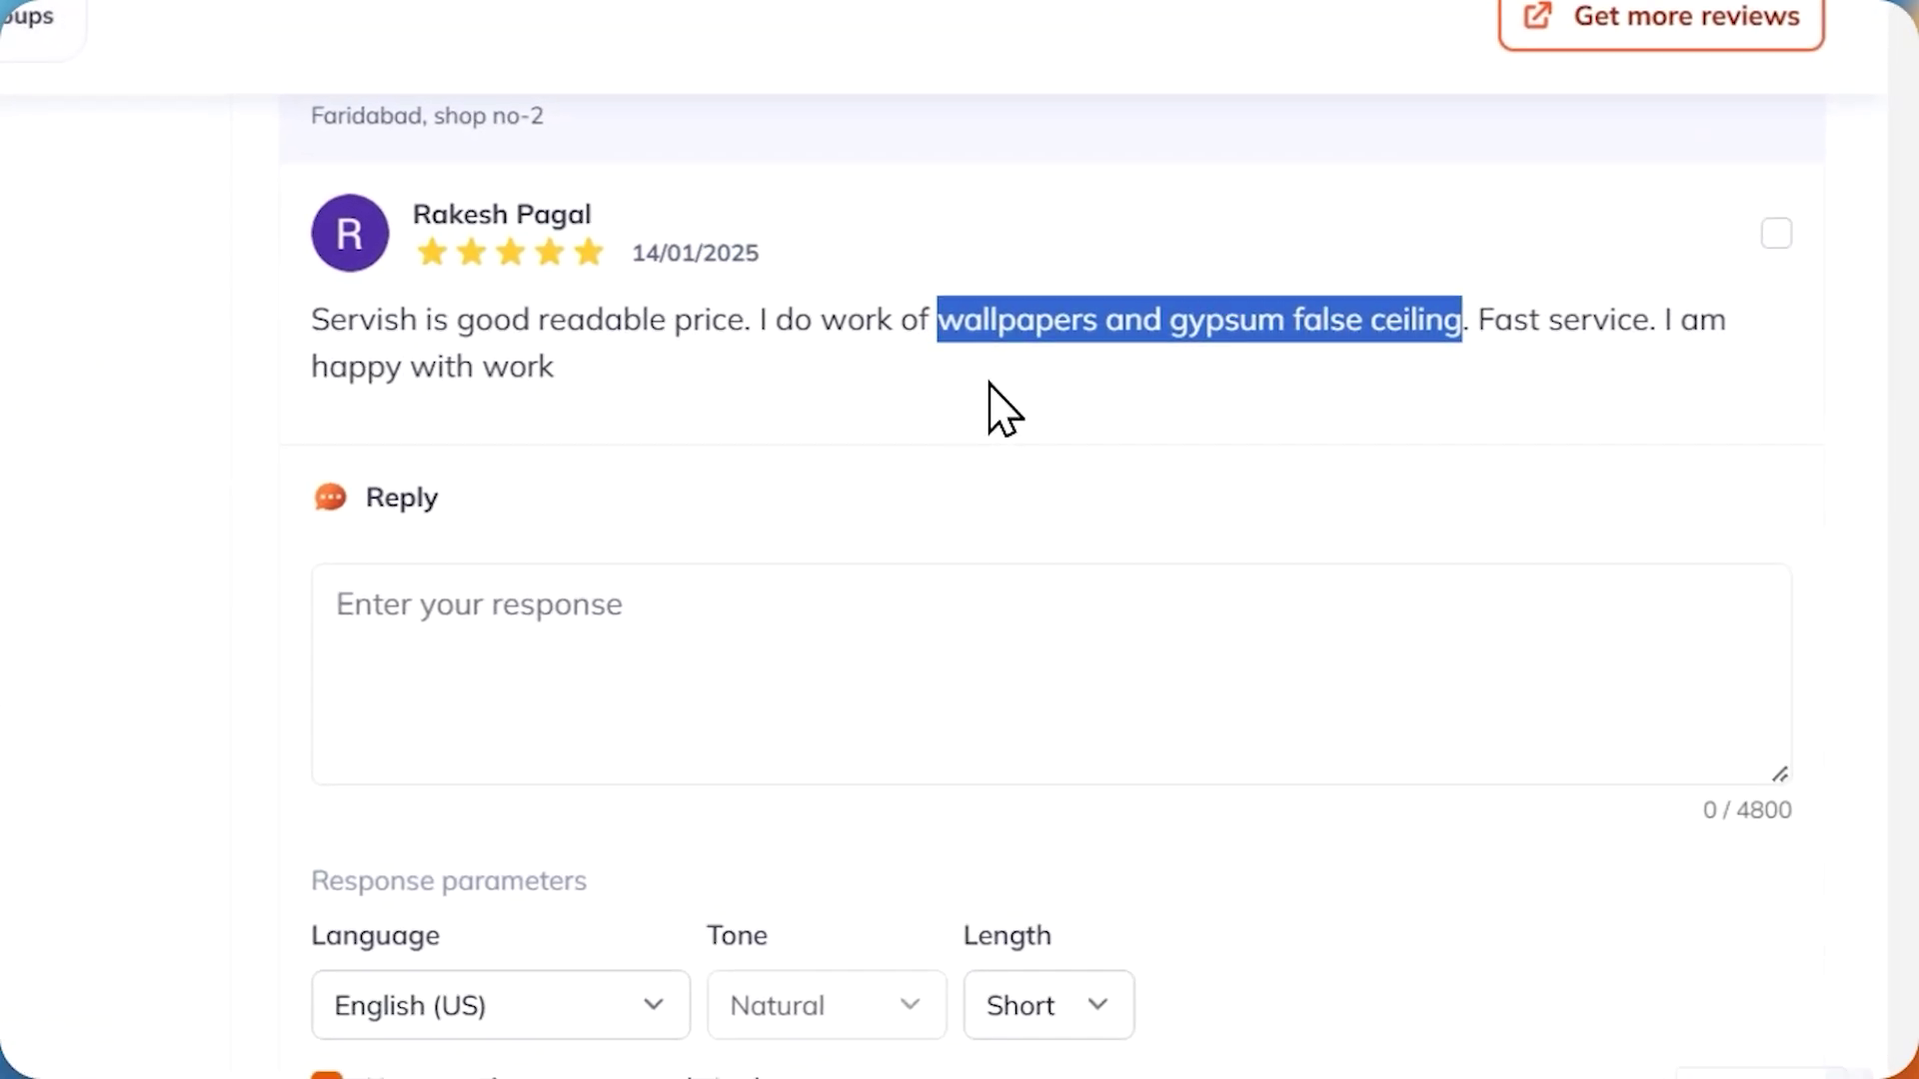
{"action": "scroll", "coordinate": [592, 274], "scroll_direction": "down", "scroll_amount": 5}
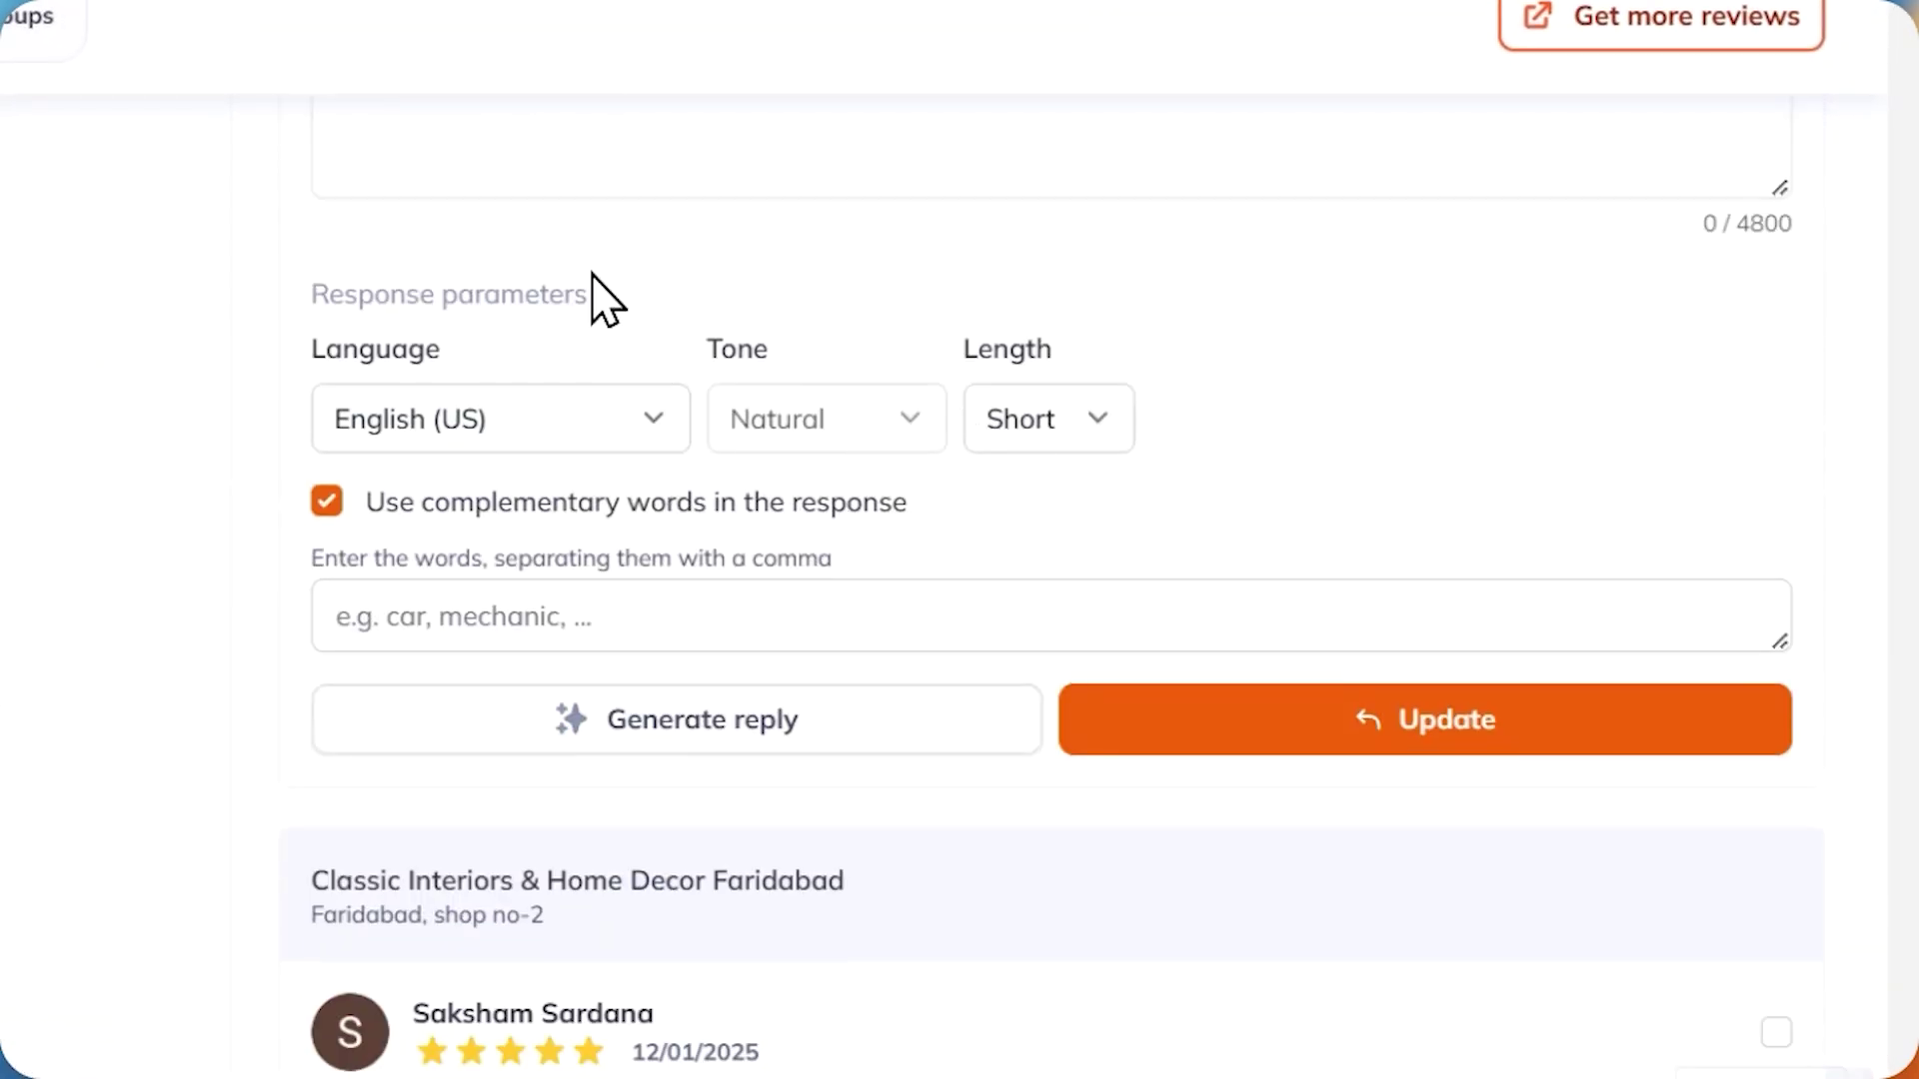
{"action": "left_click", "coordinate": [565, 615]}
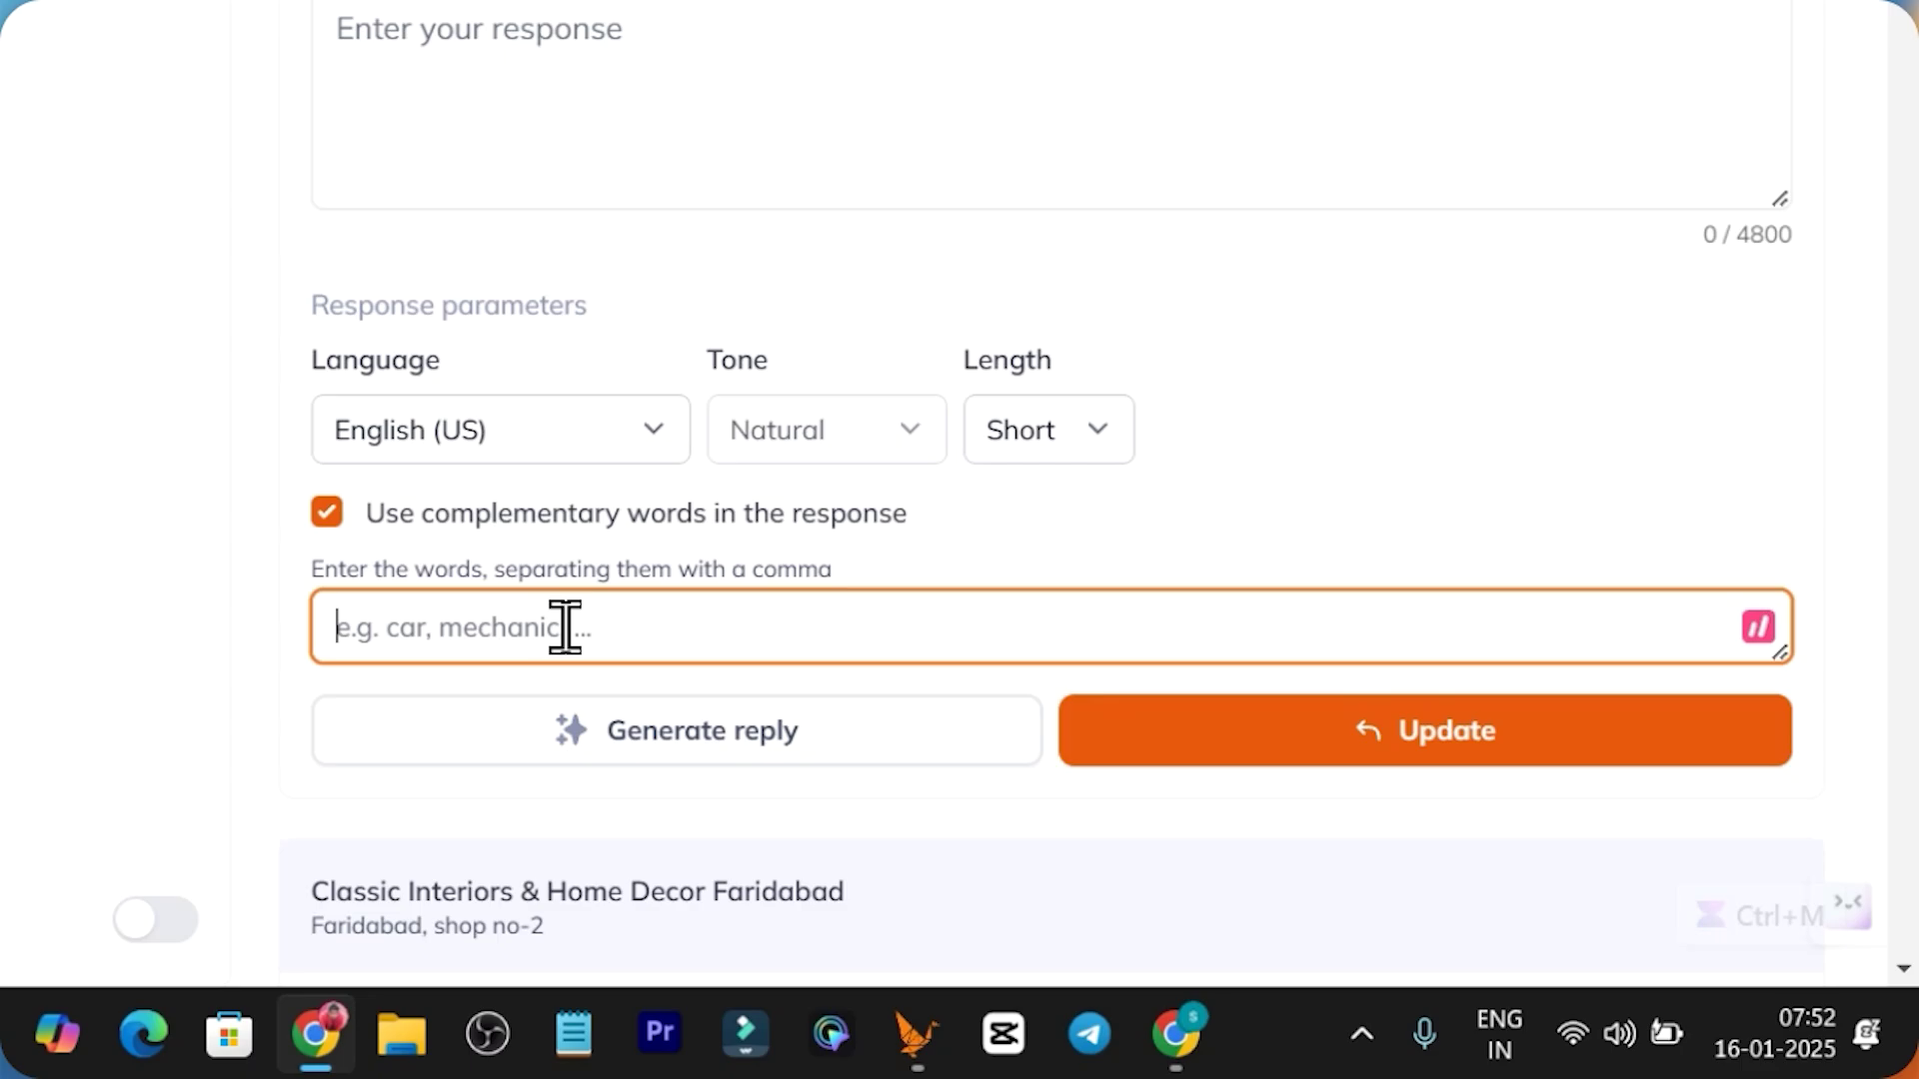
{"action": "type", "text": "wallpapers and gypsum false ceiling"}
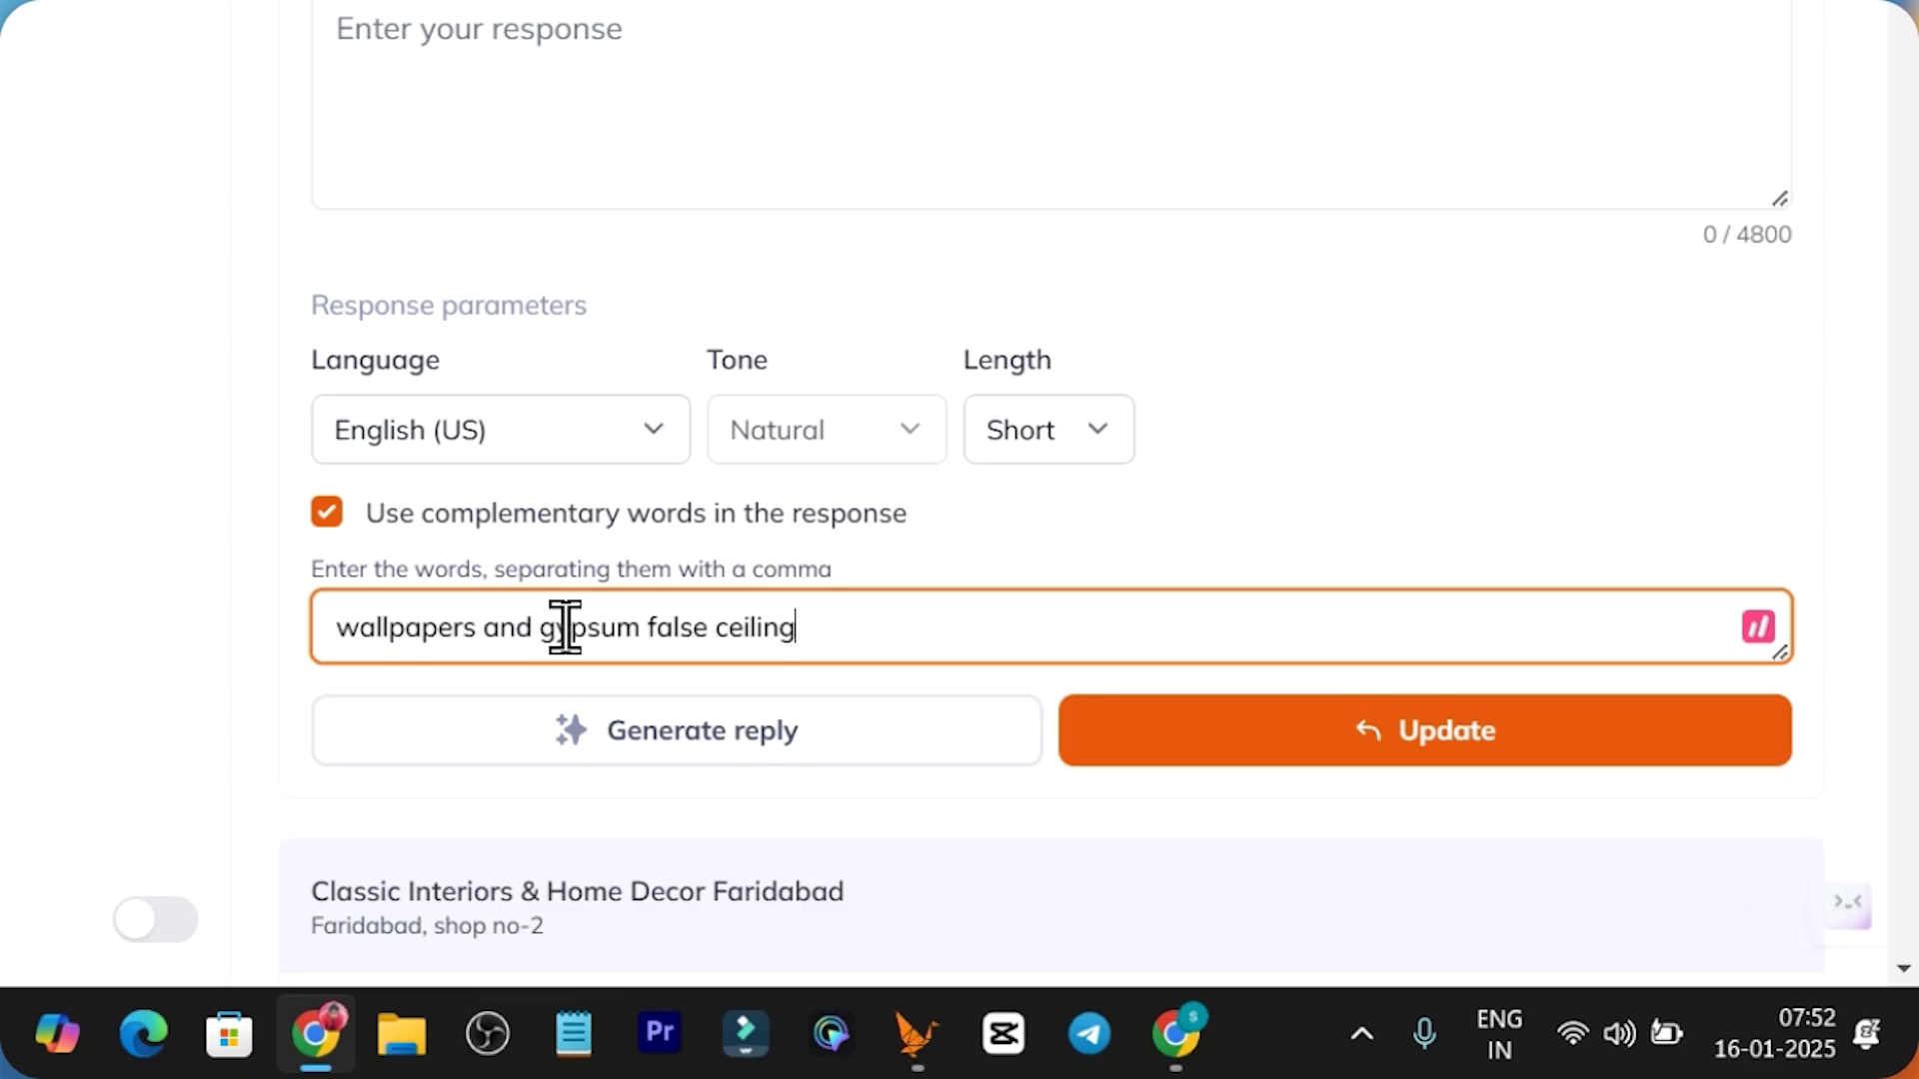
Generate a reply to the 14/01/2025 review and check how it uses the complementary words.
{"action": "scroll", "coordinate": [839, 626], "scroll_direction": "down", "scroll_amount": 2}
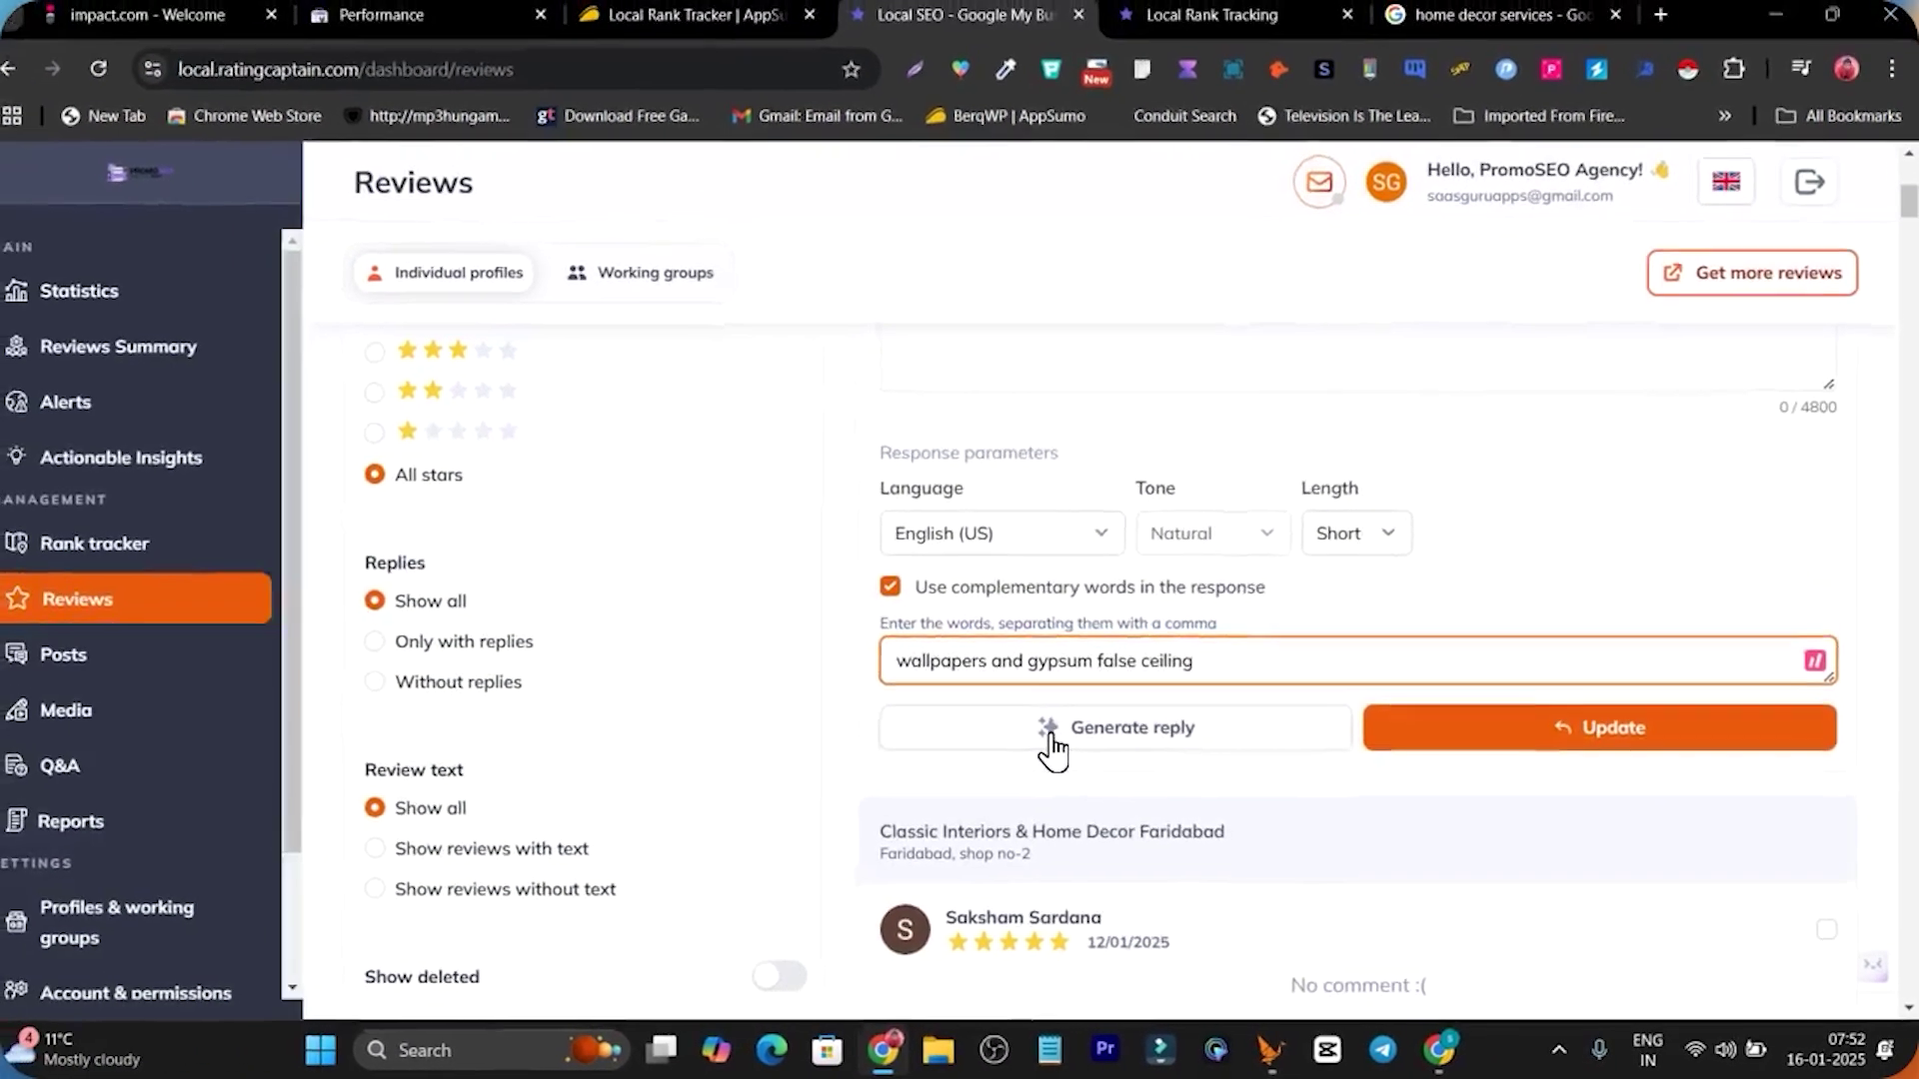
{"action": "left_click", "coordinate": [1120, 738]}
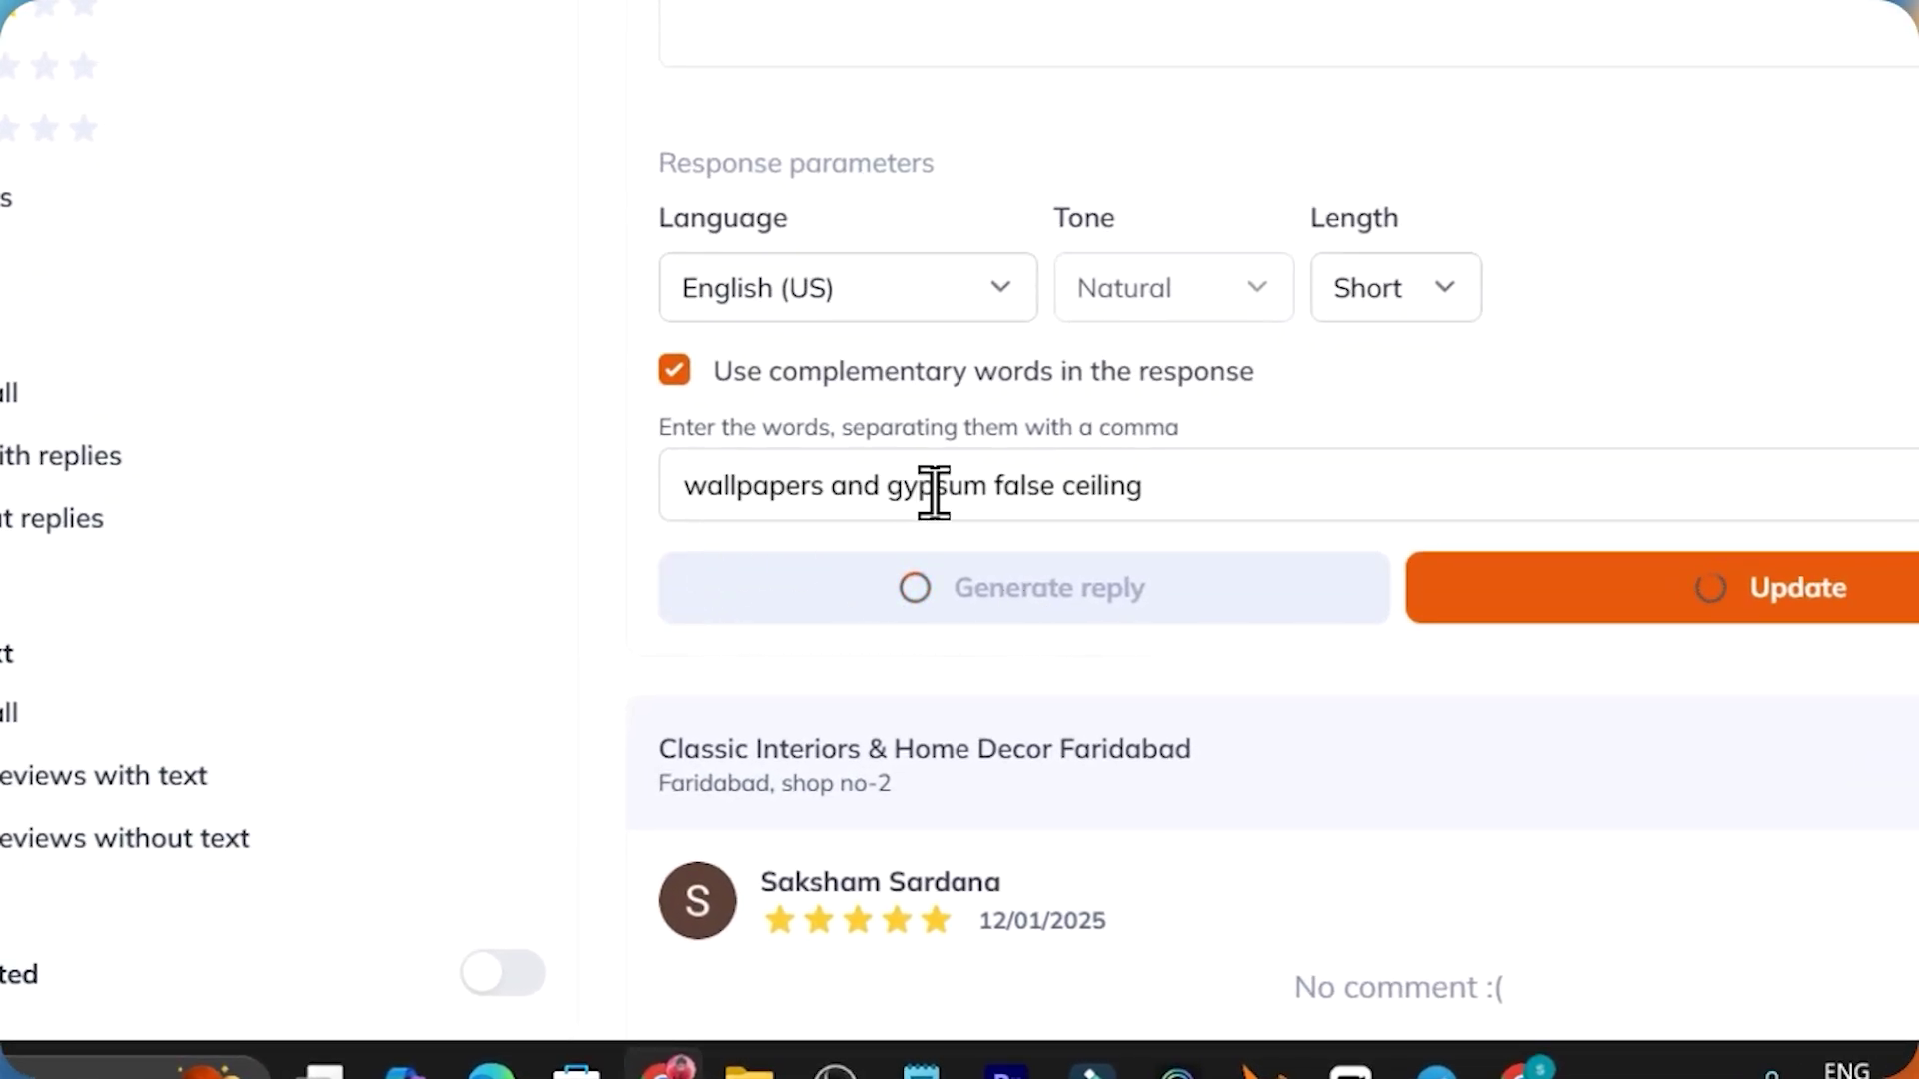
{"action": "scroll", "coordinate": [1079, 454], "scroll_direction": "up", "scroll_amount": 3}
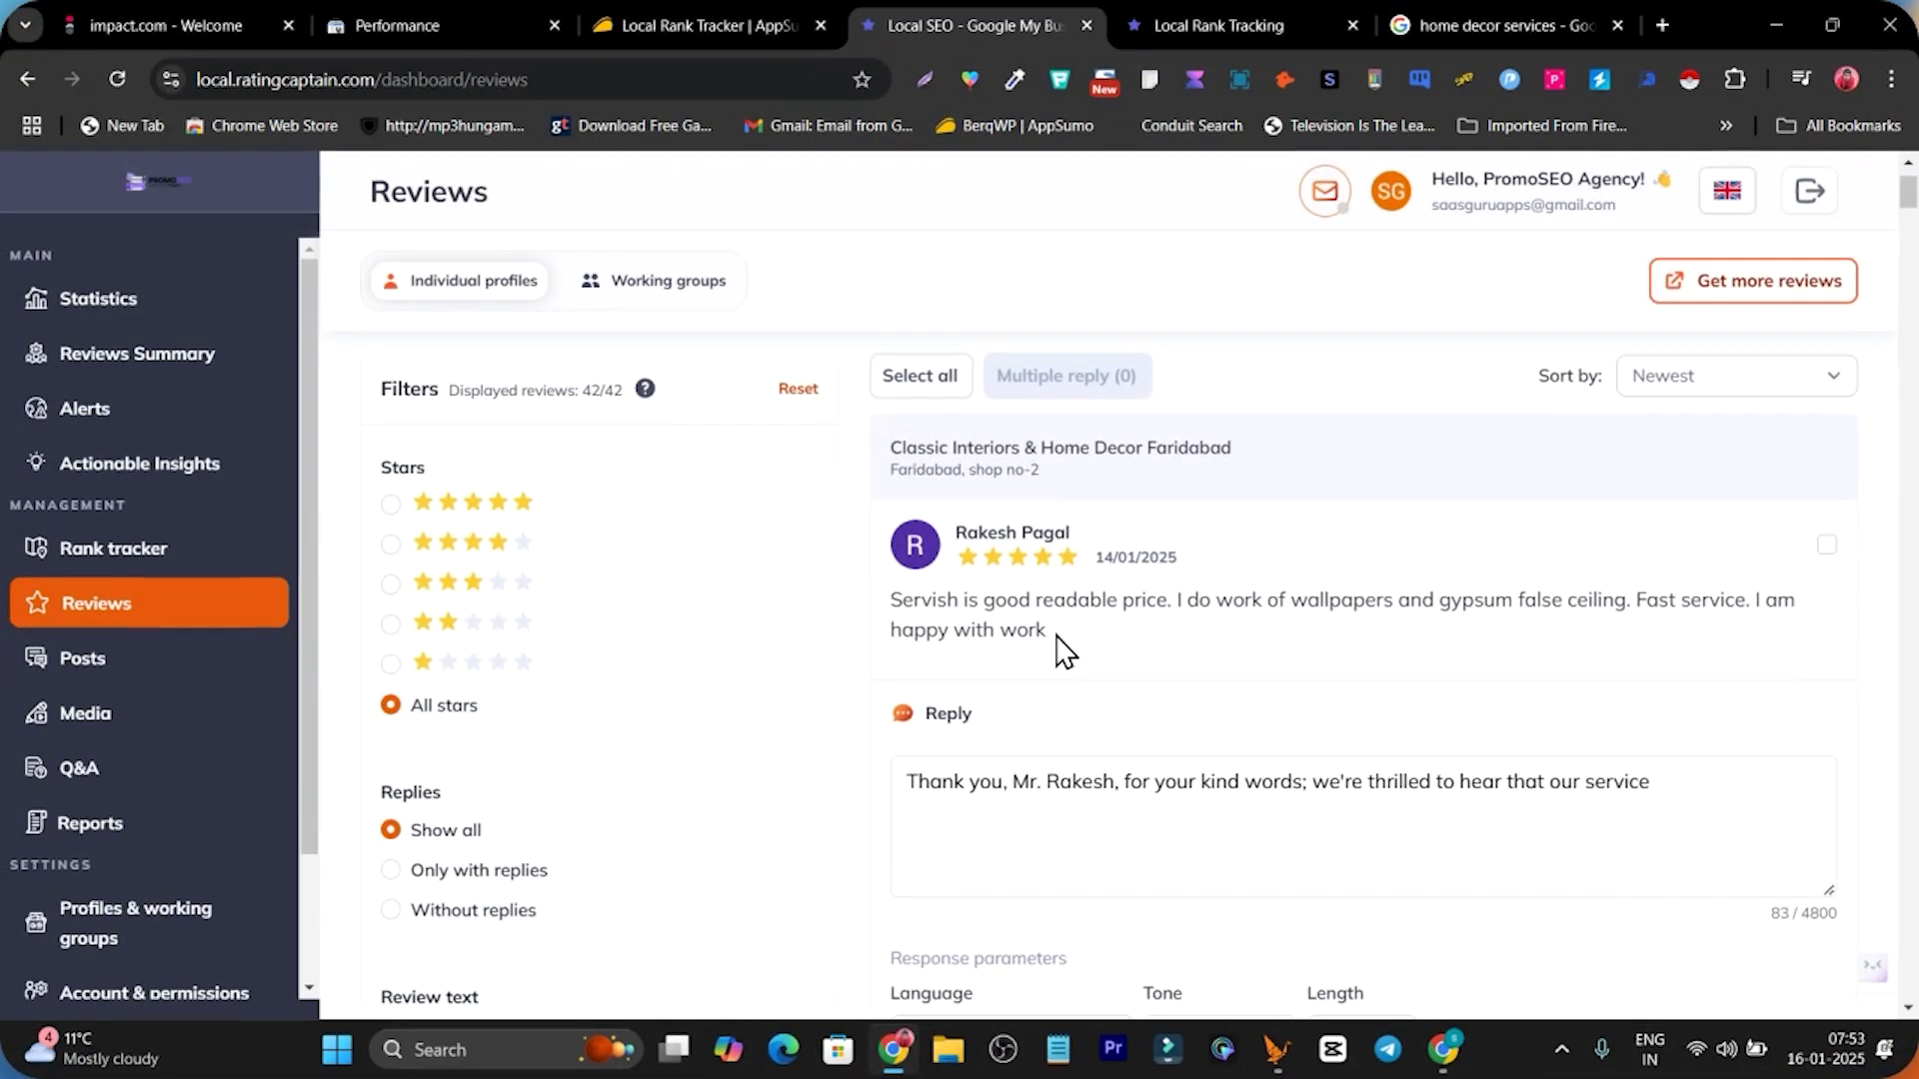
{"action": "scroll", "coordinate": [1059, 649], "scroll_direction": "down", "scroll_amount": 1}
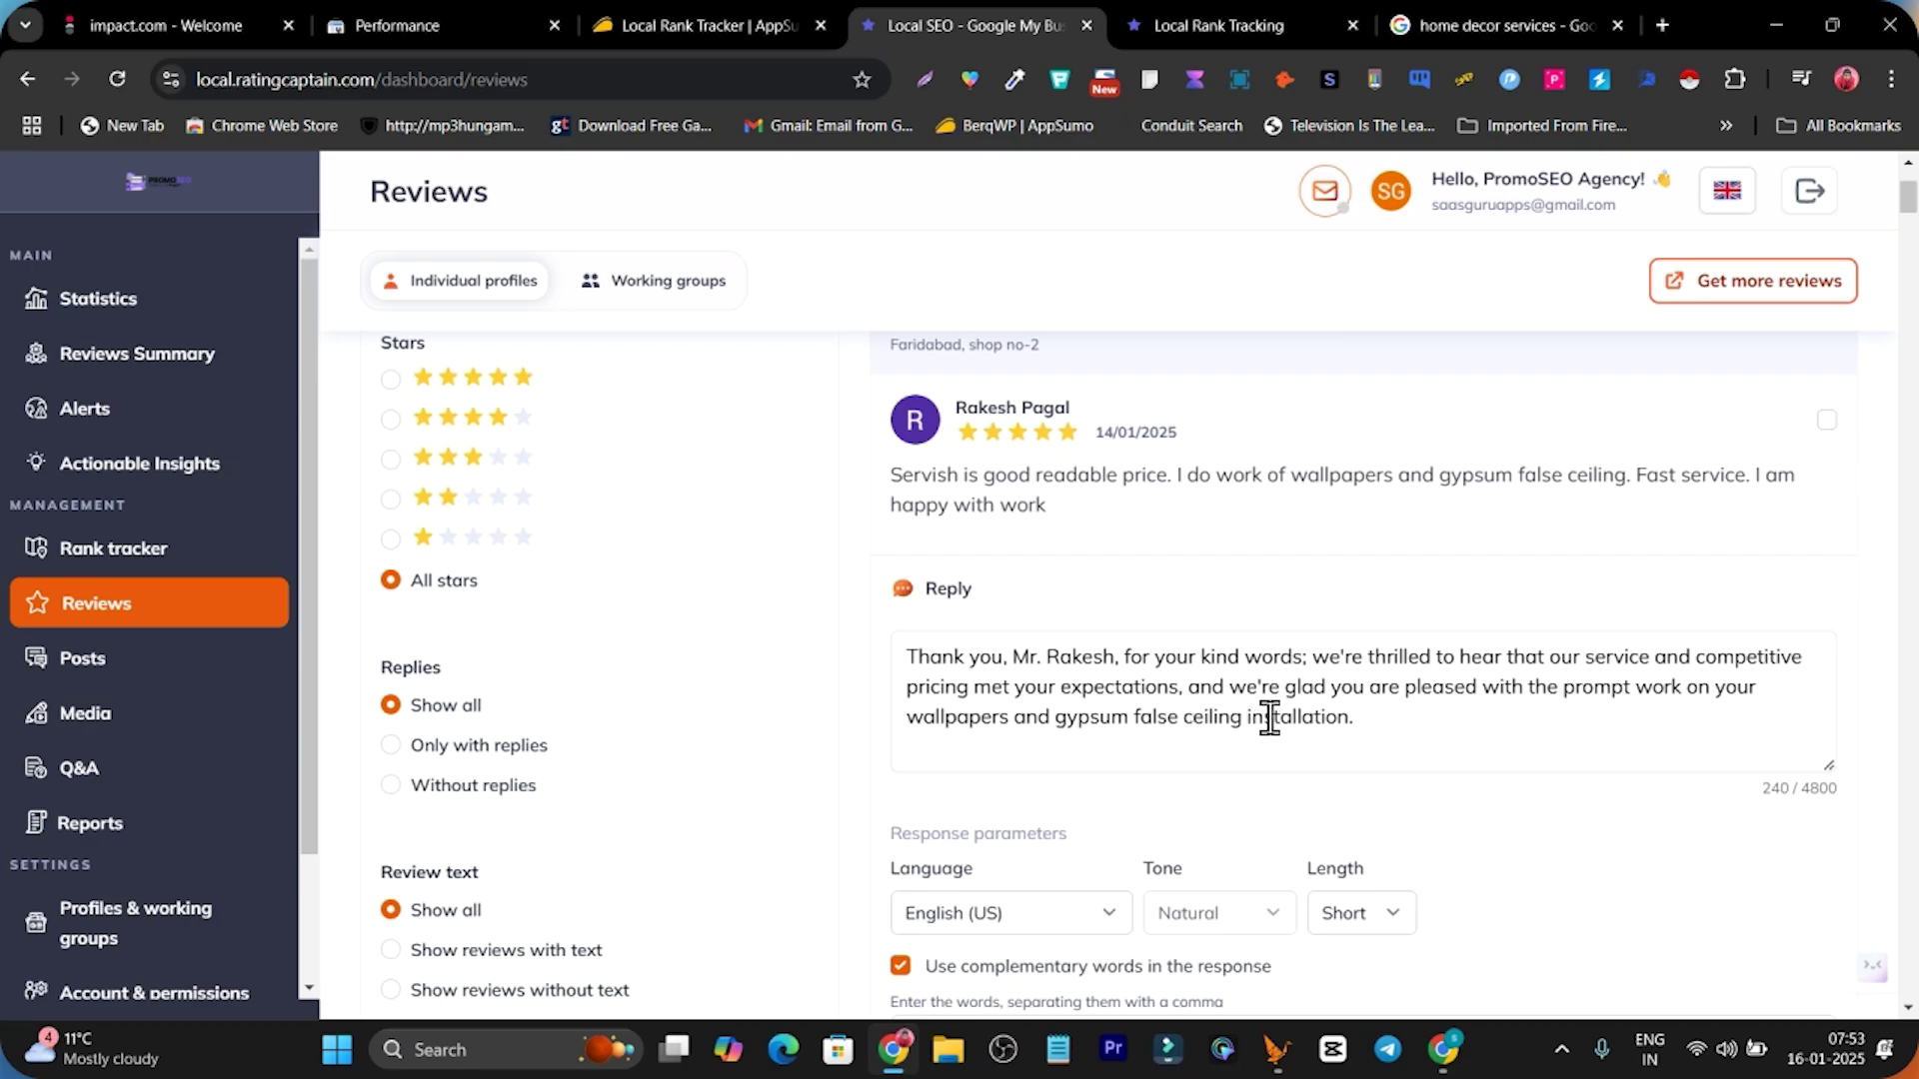
{"action": "left_click_drag", "start_coordinate": [1371, 717], "coordinate": [902, 719]}
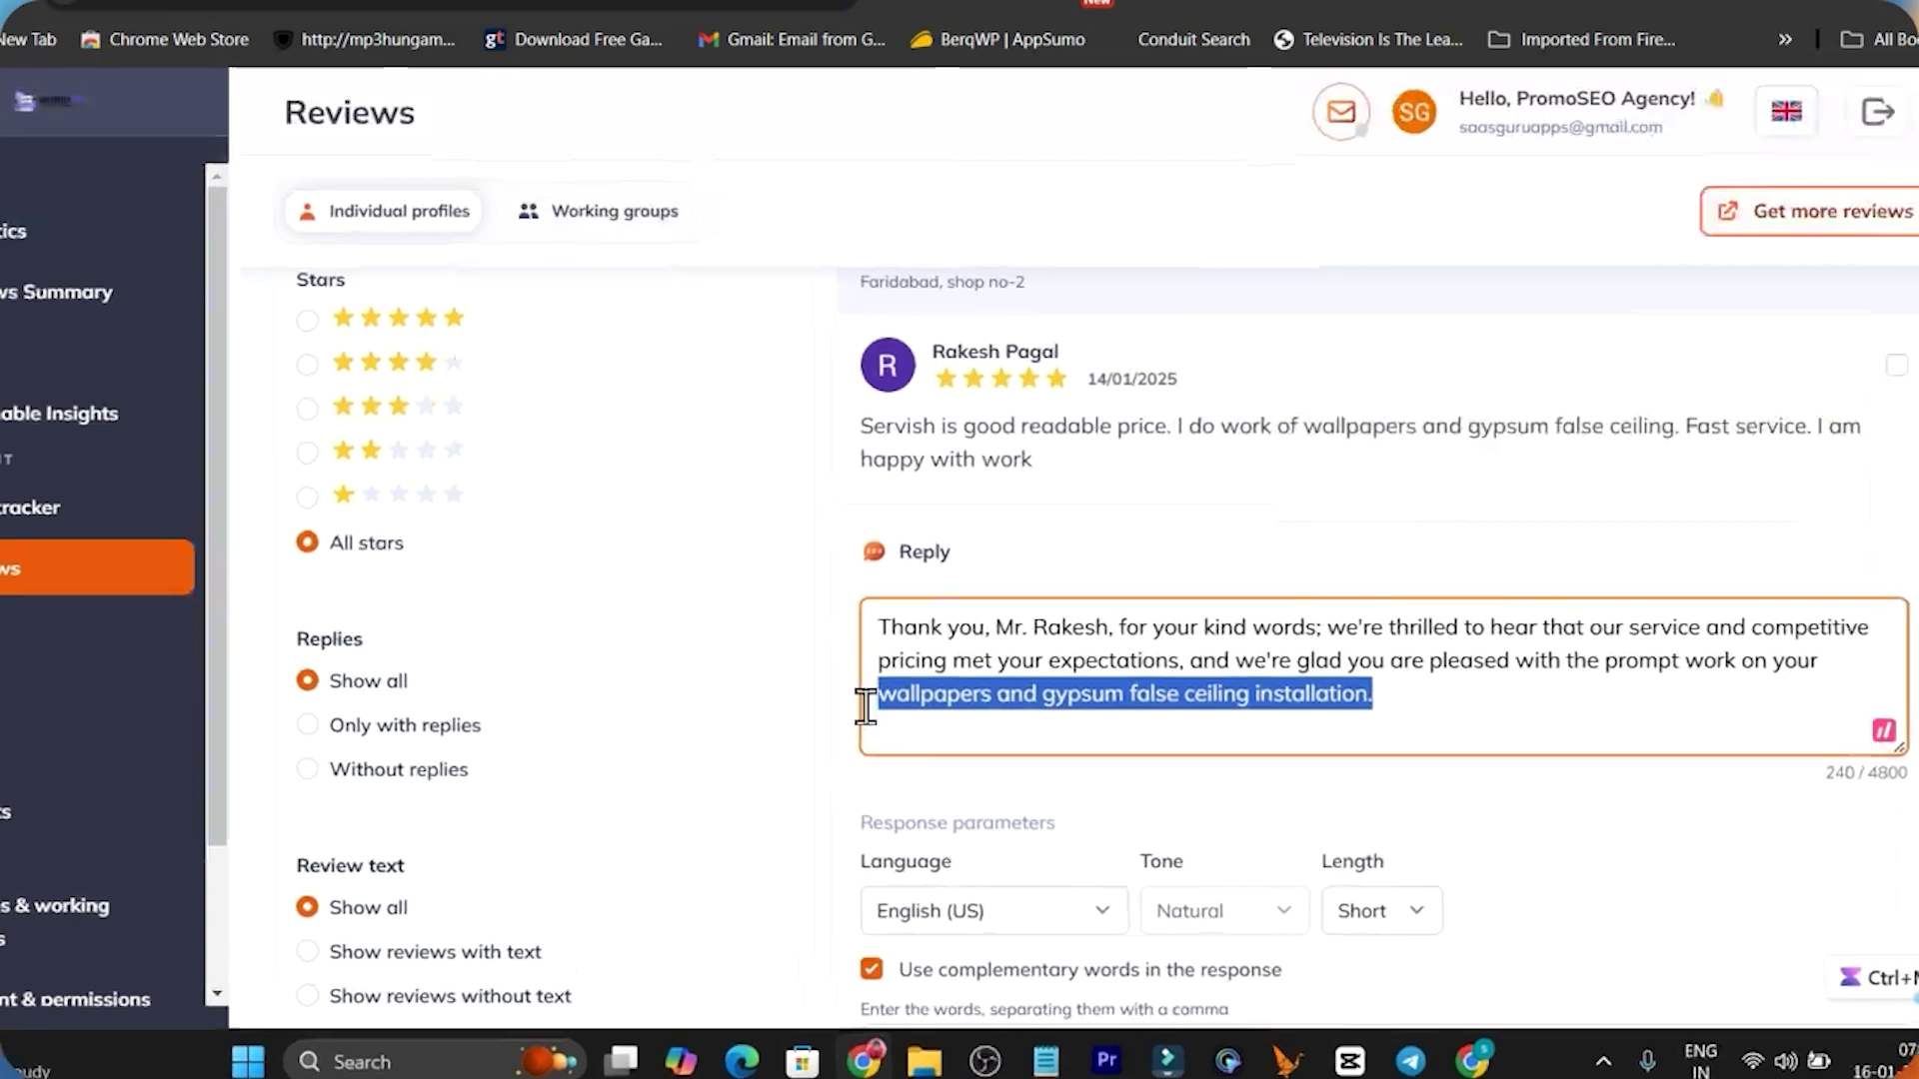
Look over the generated reply and its parameters, and publish it to the 14/01/2025 review.
{"action": "scroll", "coordinate": [896, 673], "scroll_direction": "down", "scroll_amount": 3}
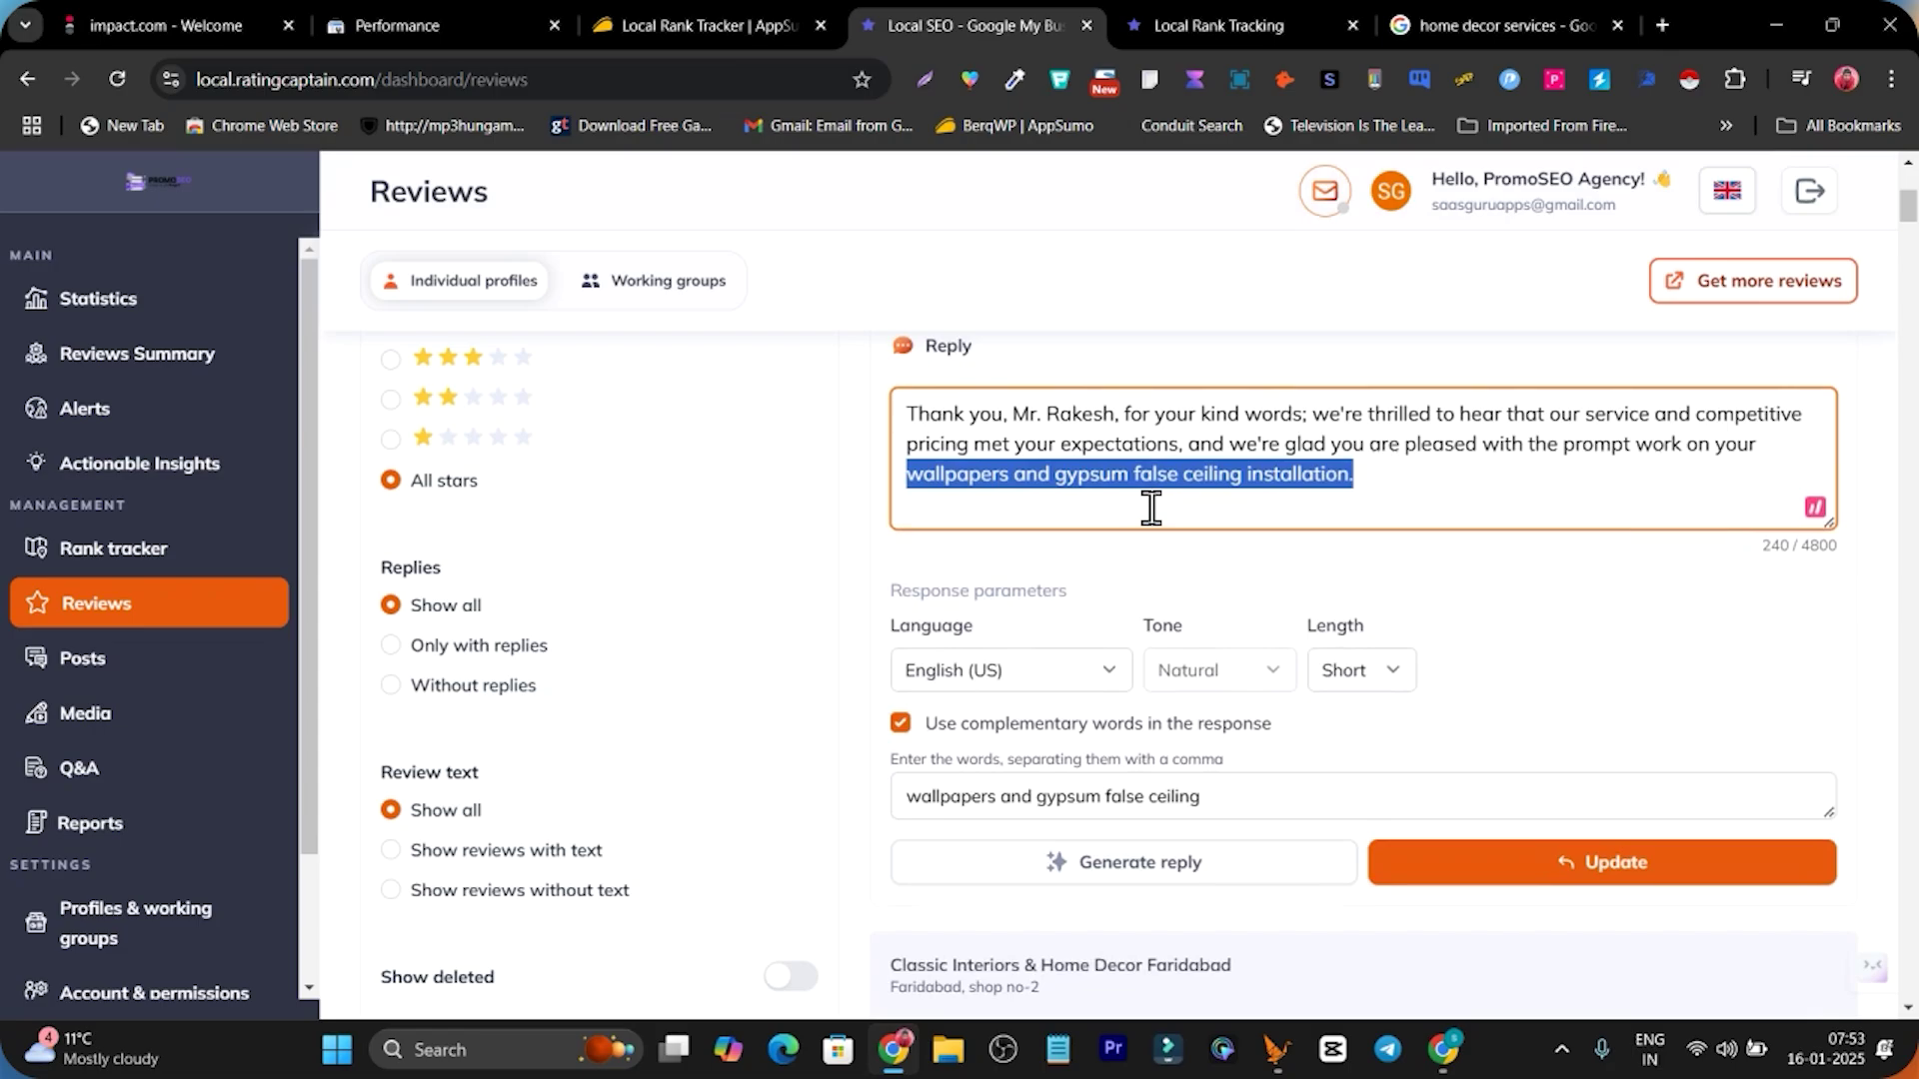
{"action": "scroll", "coordinate": [1006, 579], "scroll_direction": "up", "scroll_amount": 2}
{"action": "scroll", "coordinate": [1383, 797], "scroll_direction": "down", "scroll_amount": 2}
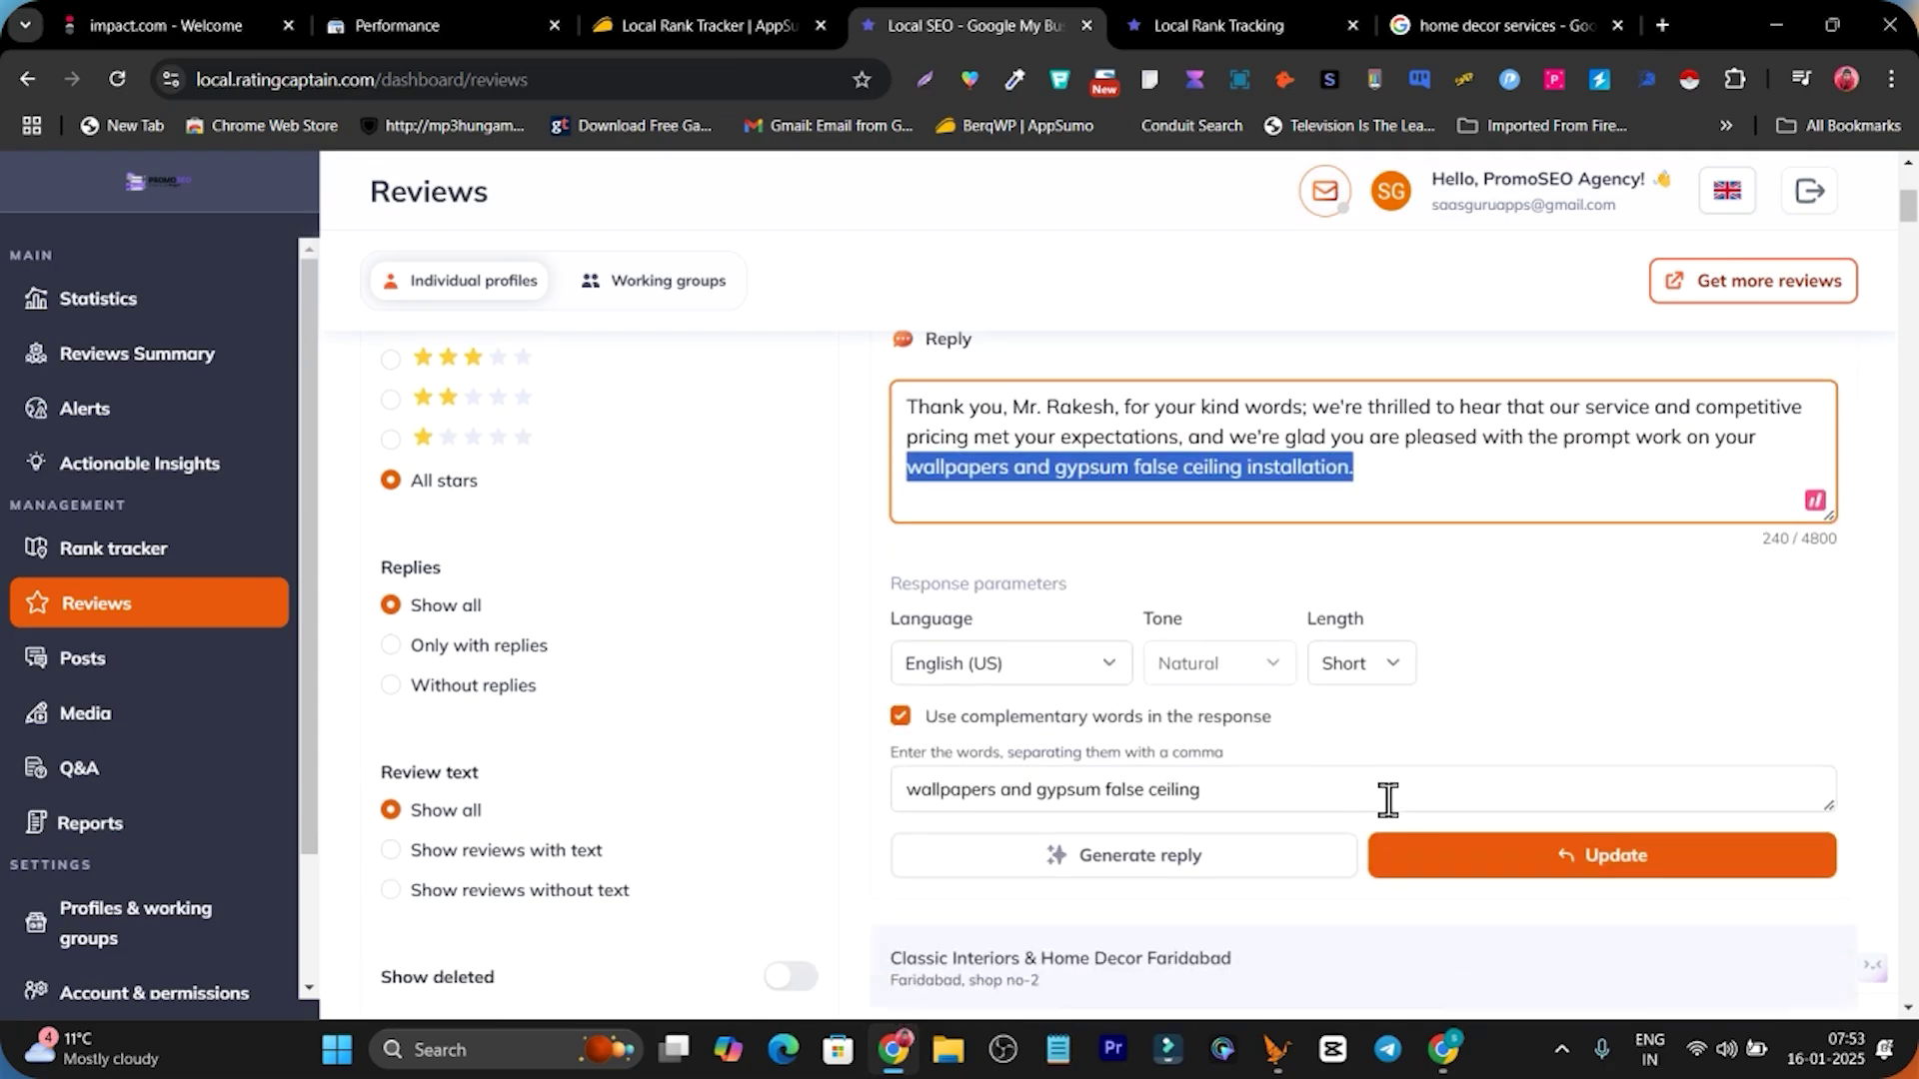
{"action": "left_click", "coordinate": [929, 453]}
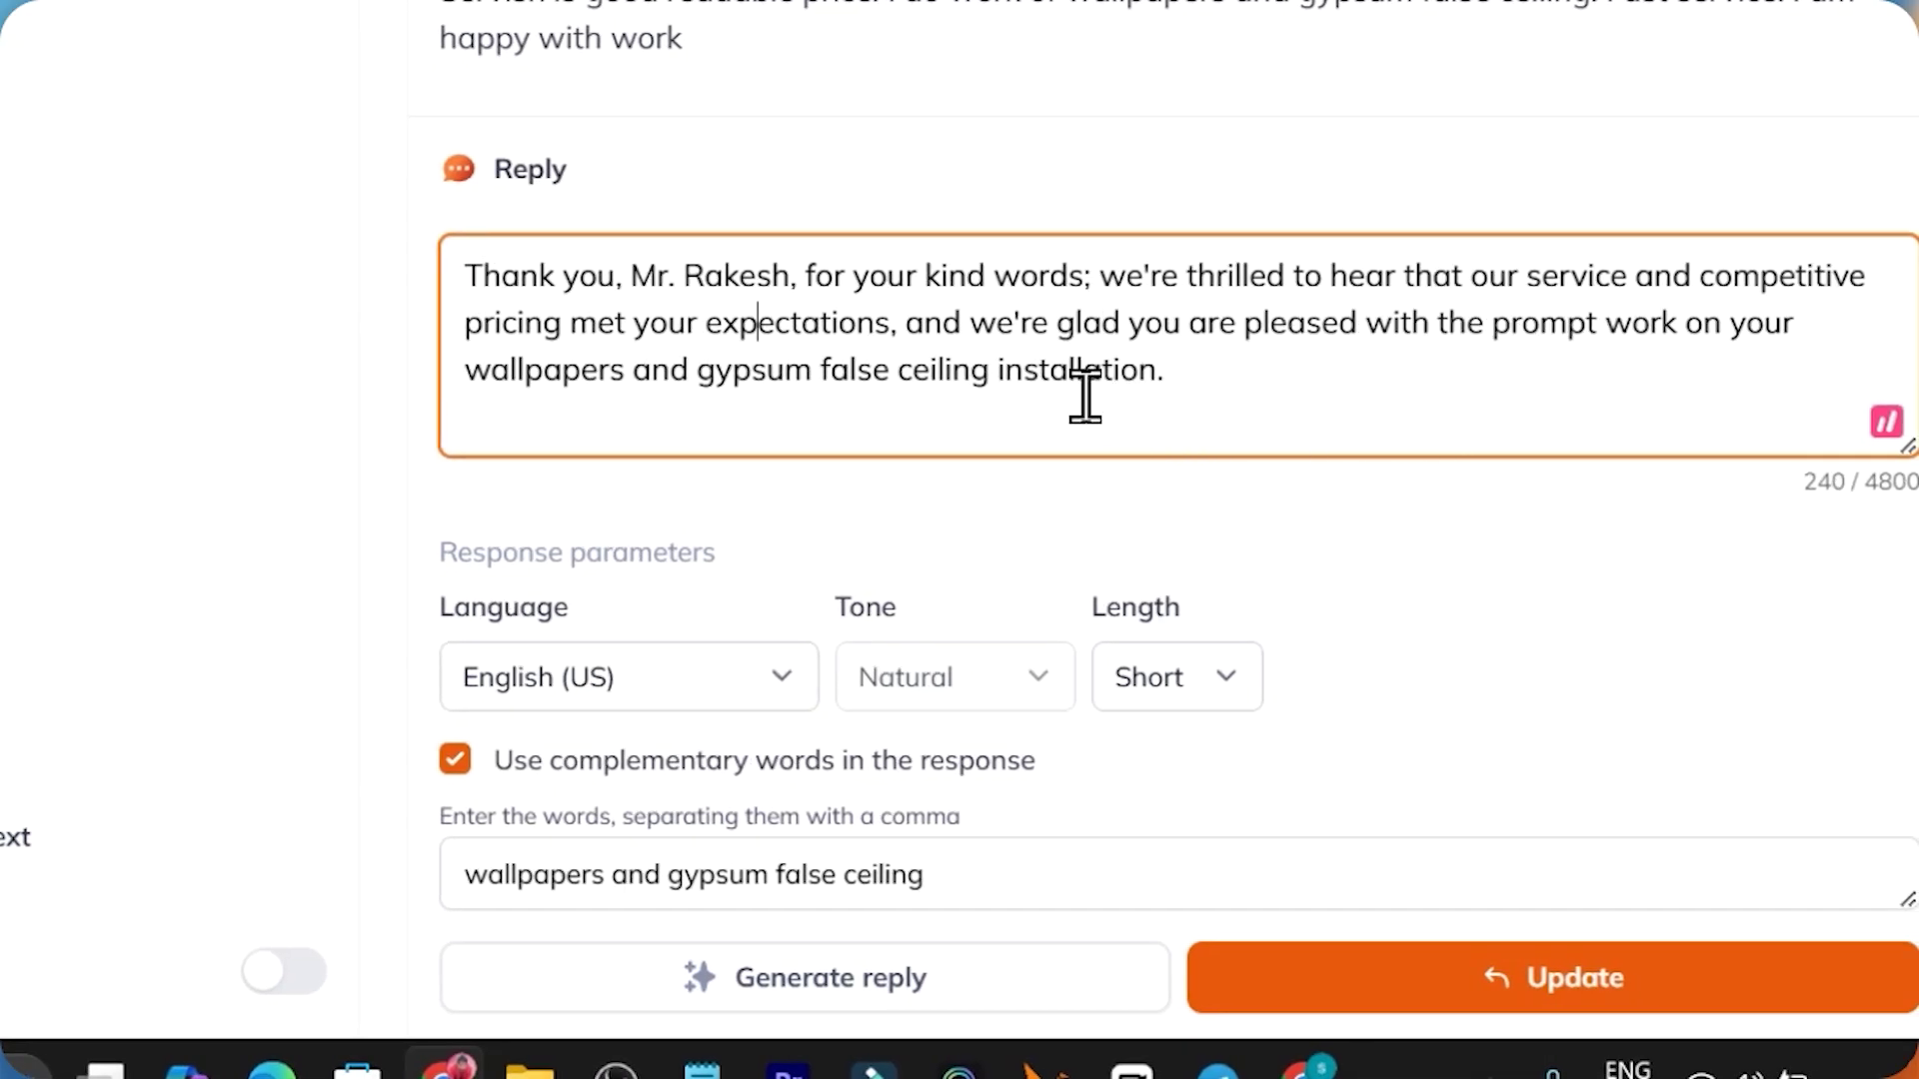
{"action": "scroll", "coordinate": [1443, 651], "scroll_direction": "down", "scroll_amount": 4}
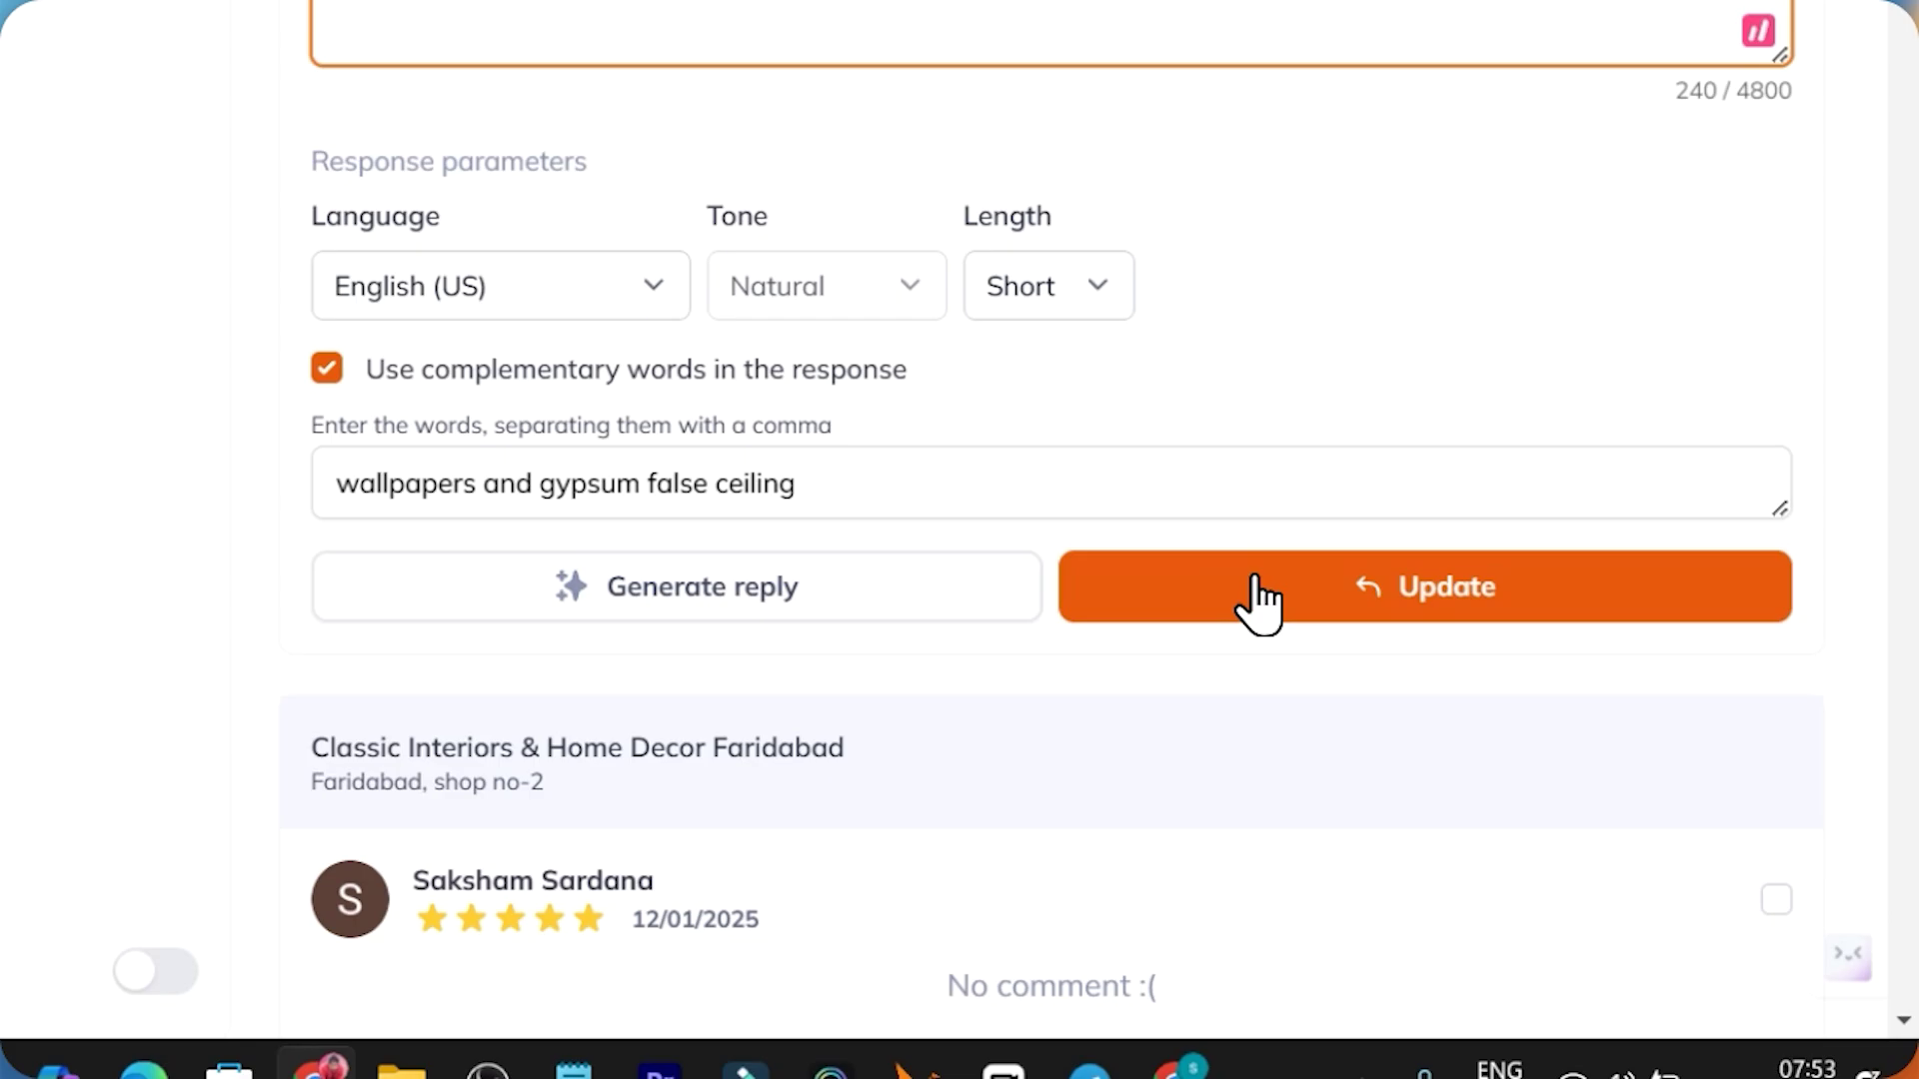
{"action": "left_click", "coordinate": [1380, 597]}
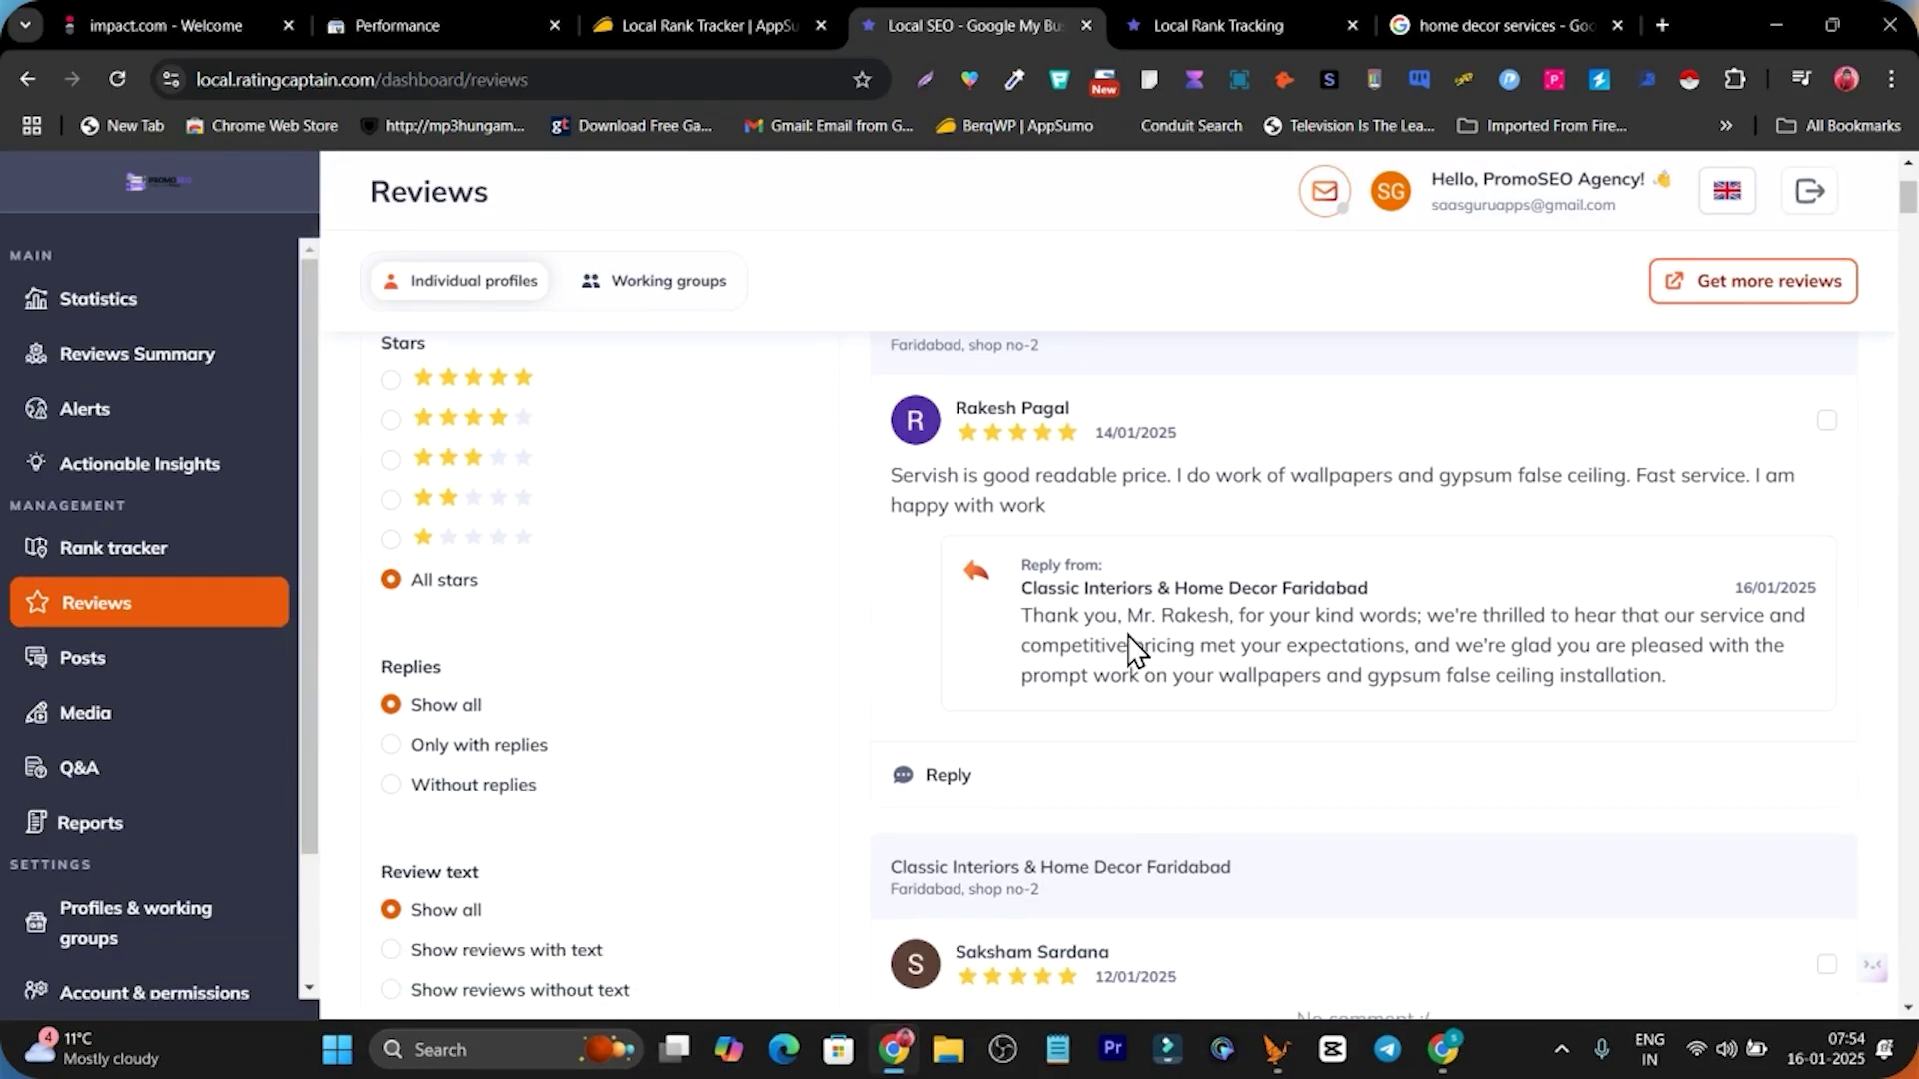
Open the reply form for the uncommented review dated 12/01/2025 and generate a short English (US) reply without complementary words.
{"action": "scroll", "coordinate": [1310, 643], "scroll_direction": "down", "scroll_amount": 4}
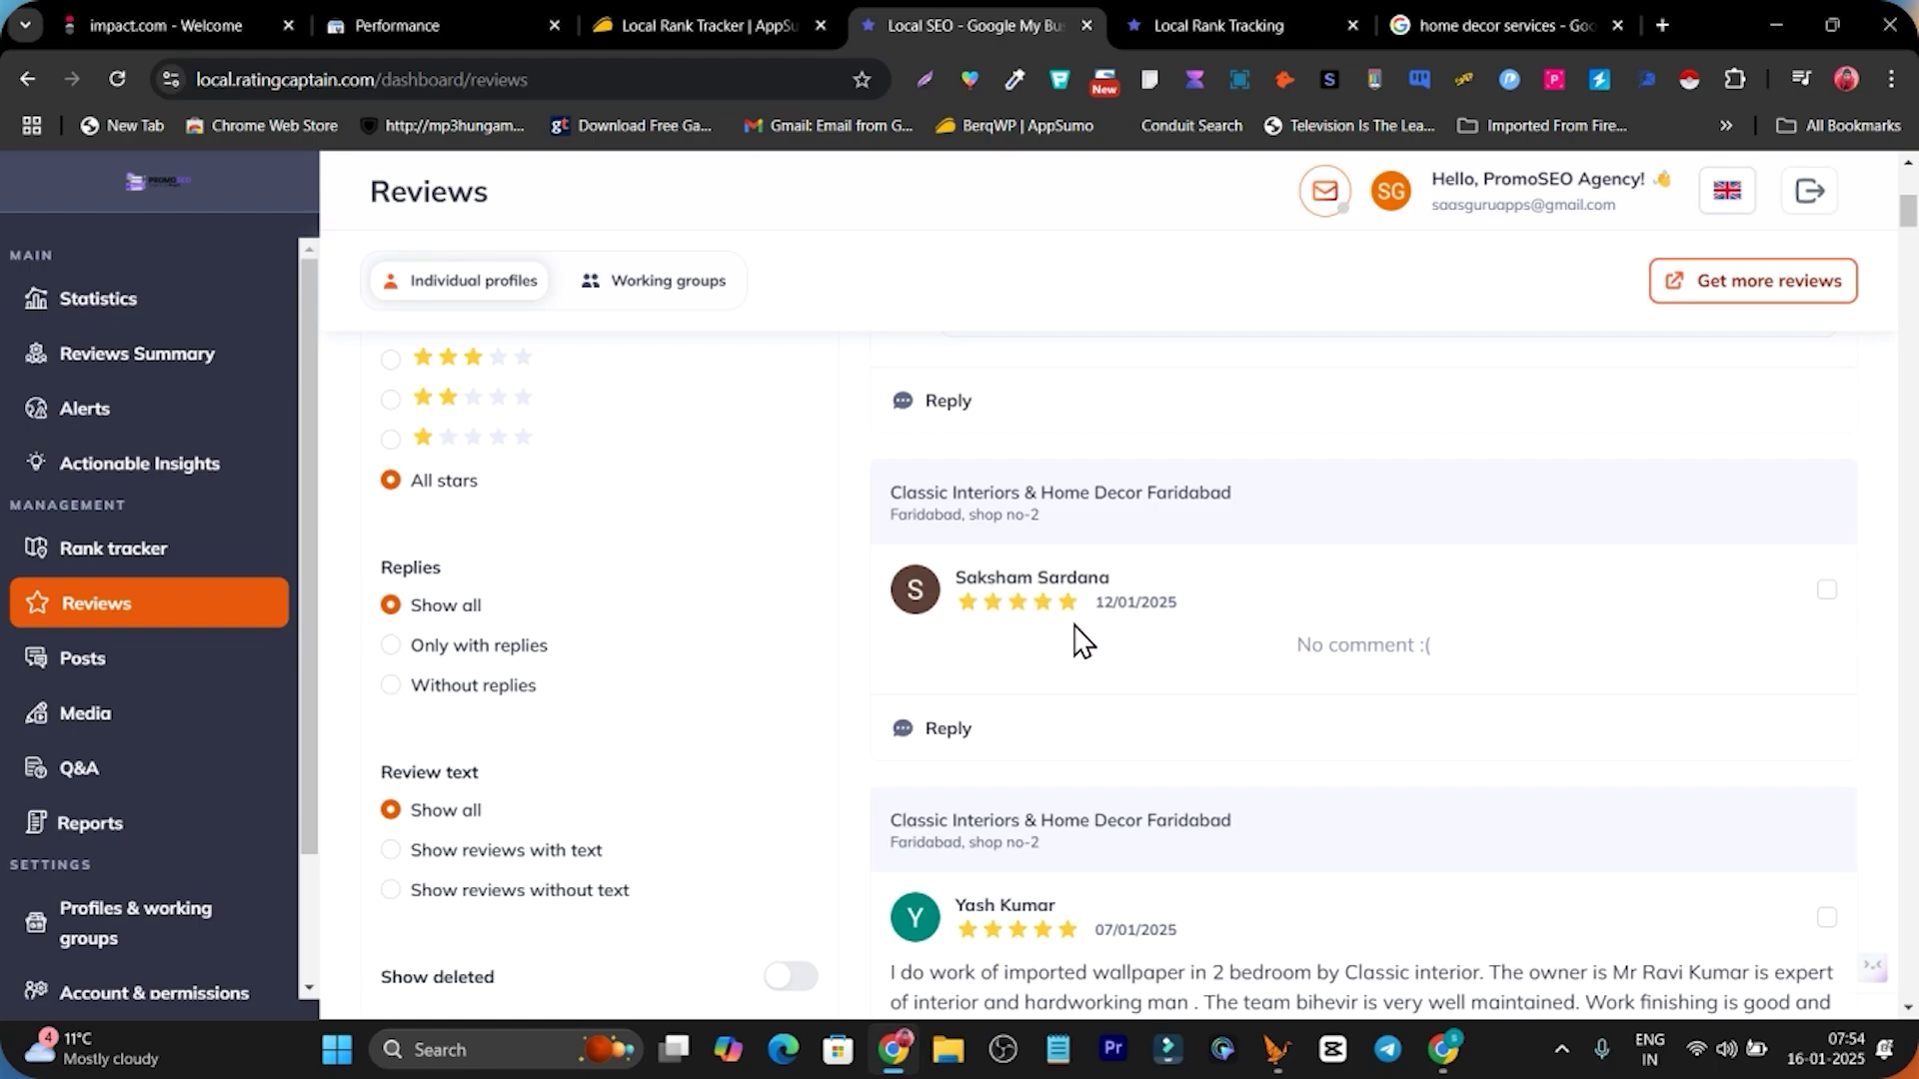
{"action": "scroll", "coordinate": [1148, 707], "scroll_direction": "down", "scroll_amount": 2}
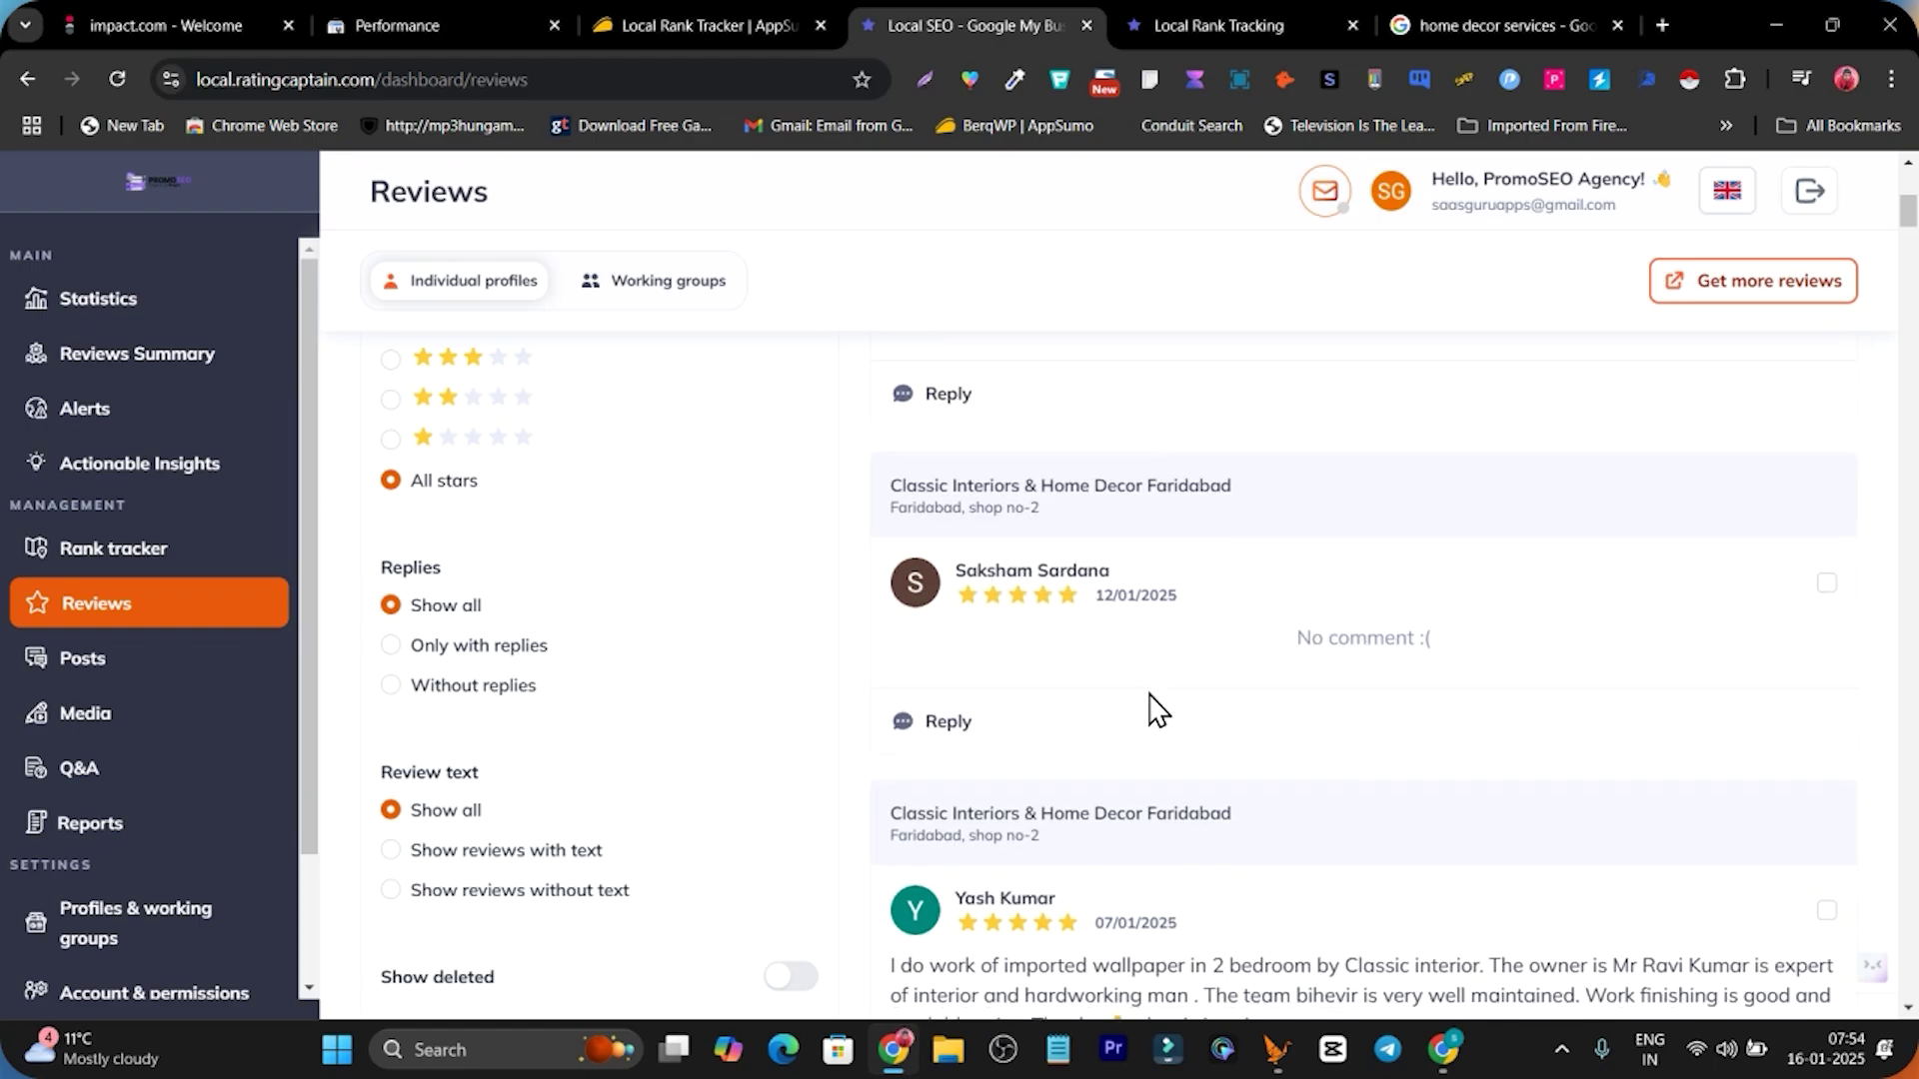
{"action": "left_click", "coordinate": [942, 603]}
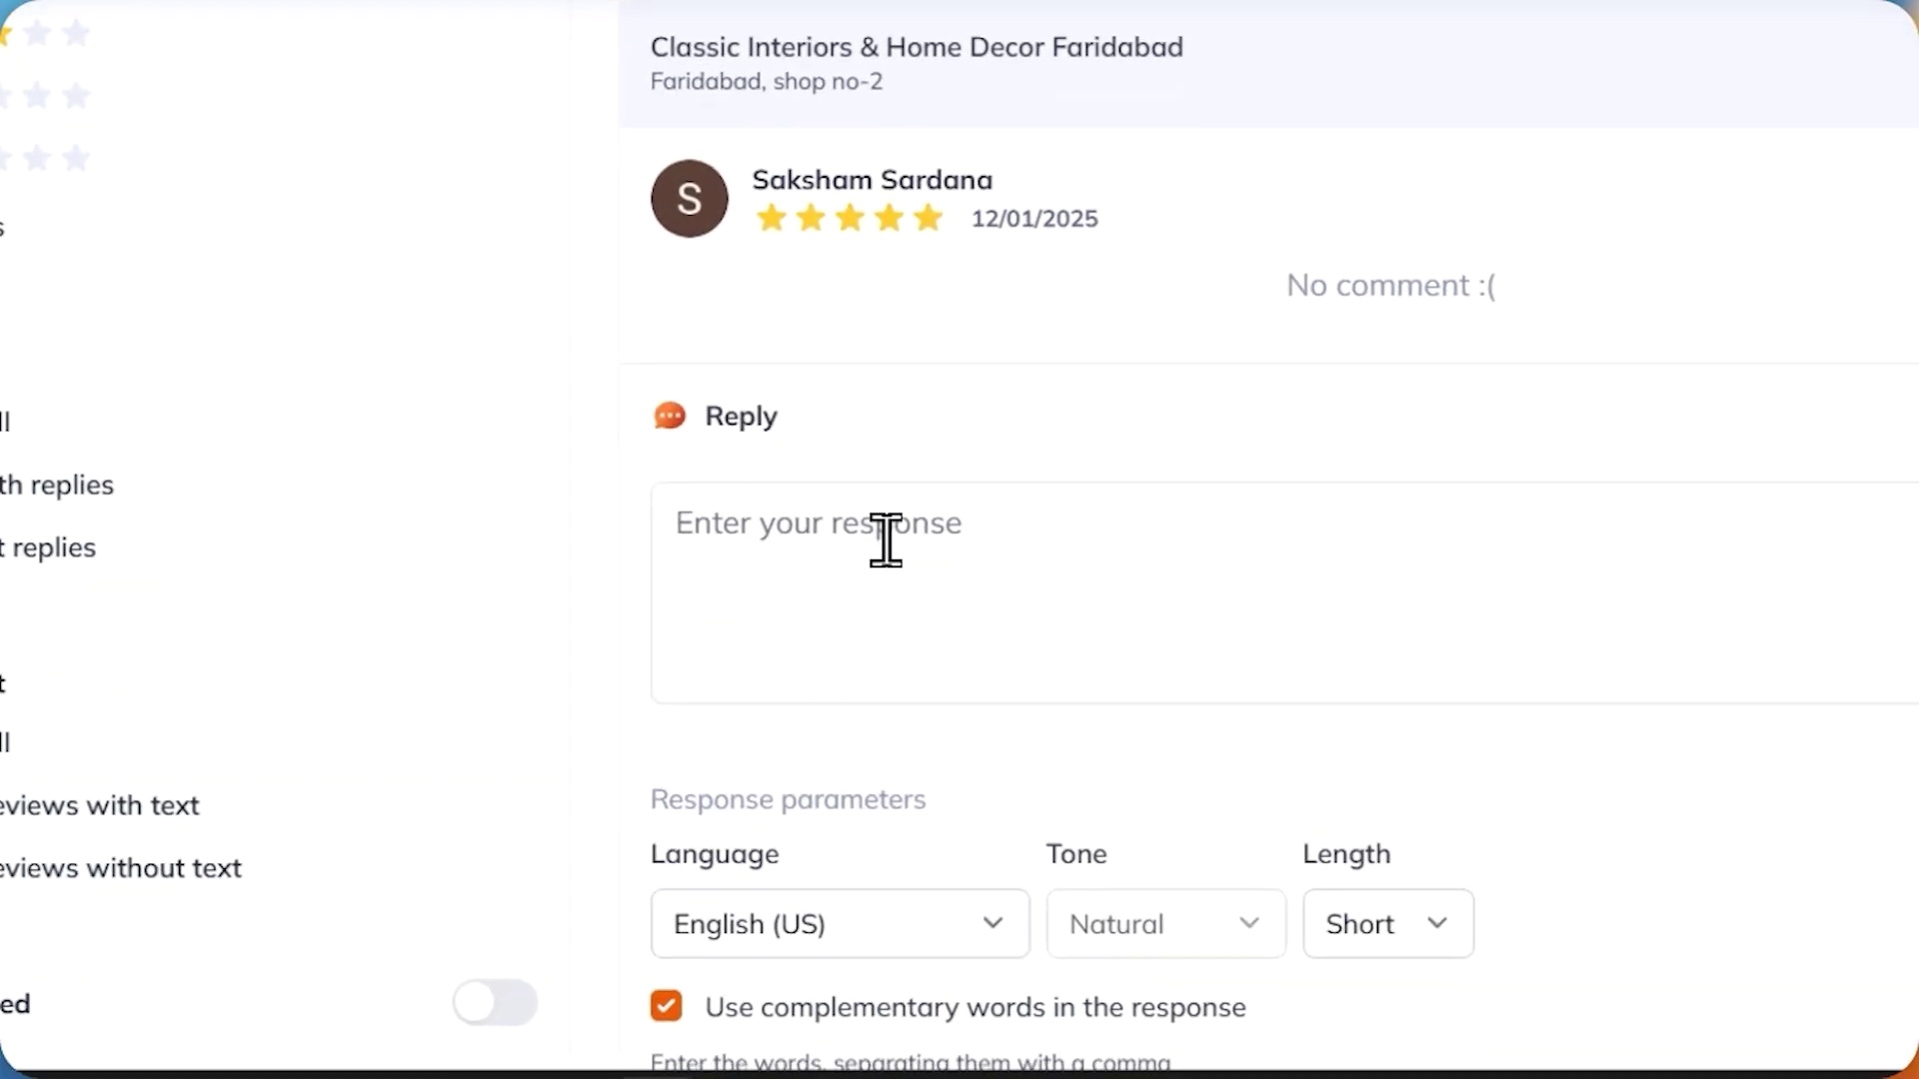
{"action": "scroll", "coordinate": [888, 545], "scroll_direction": "down", "scroll_amount": 2}
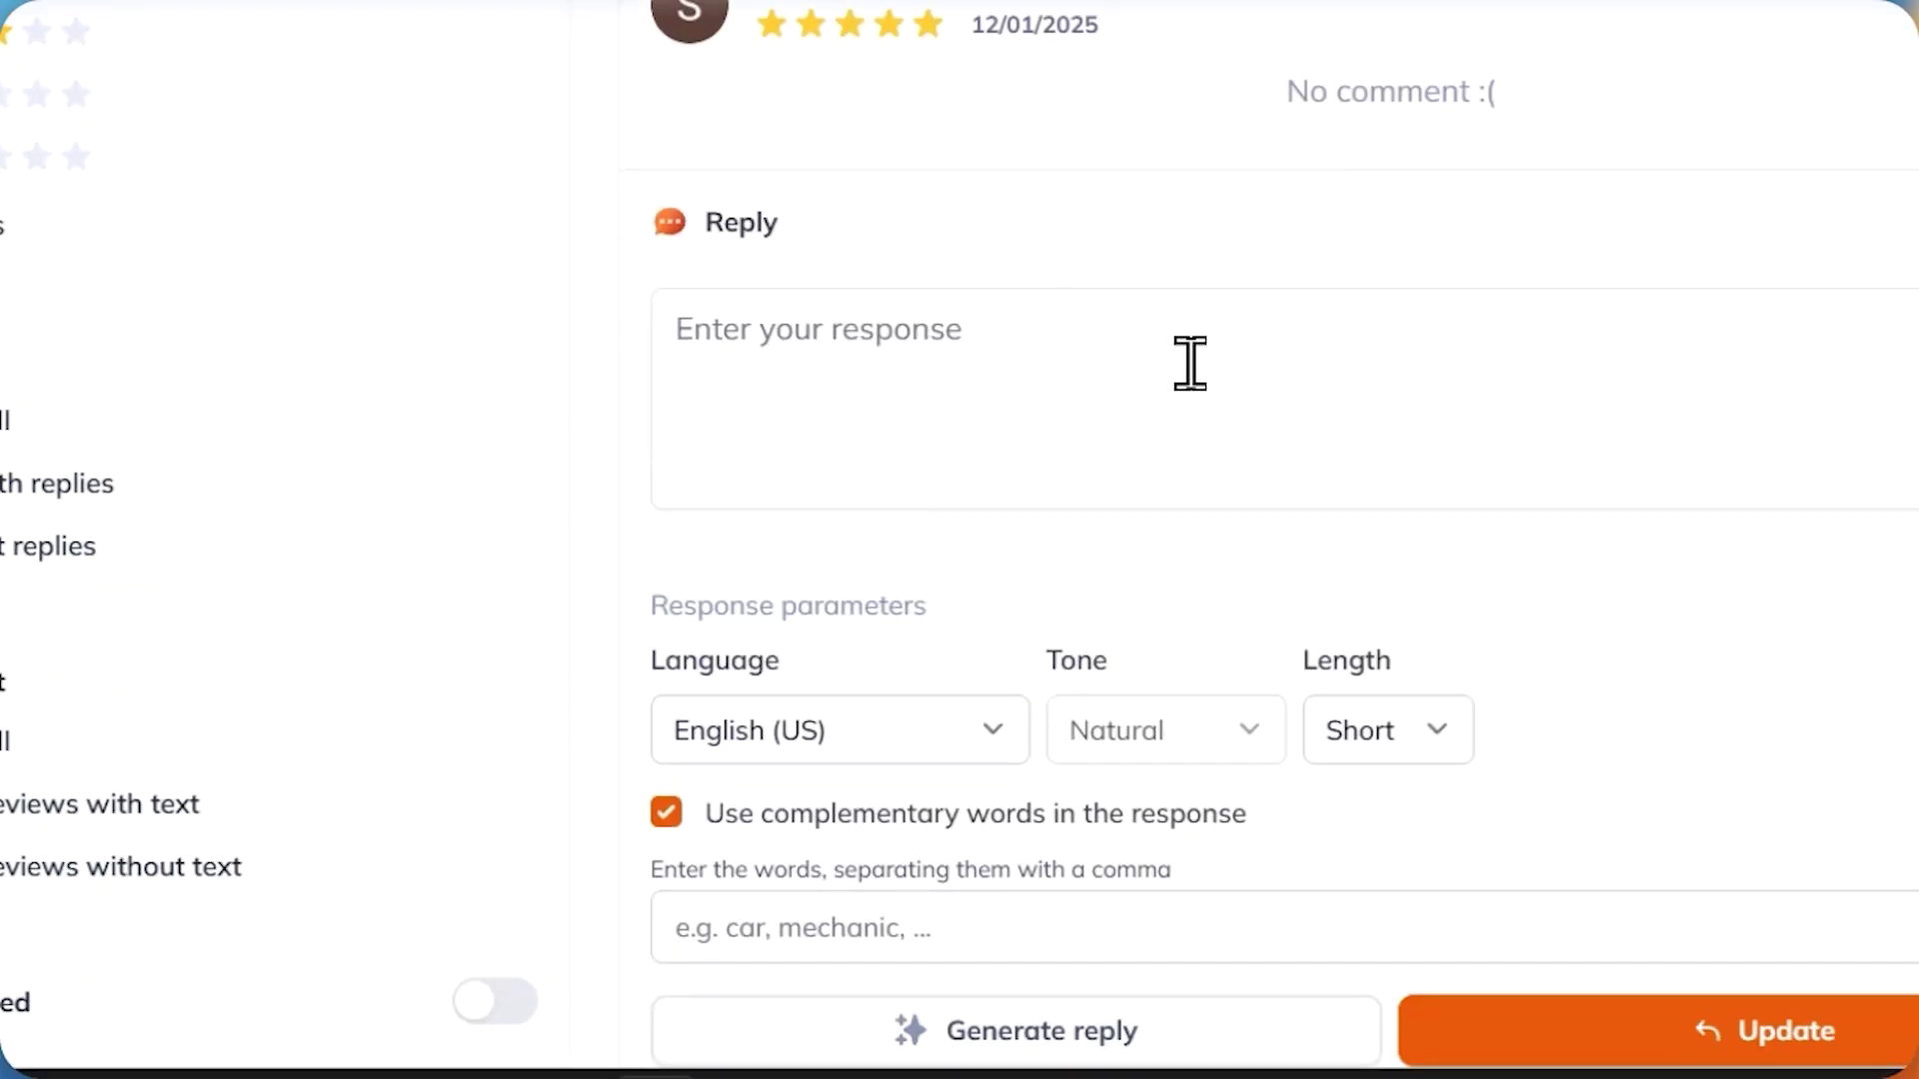
{"action": "scroll", "coordinate": [1190, 364], "scroll_direction": "up", "scroll_amount": 2}
{"action": "scroll", "coordinate": [870, 343], "scroll_direction": "down", "scroll_amount": 4}
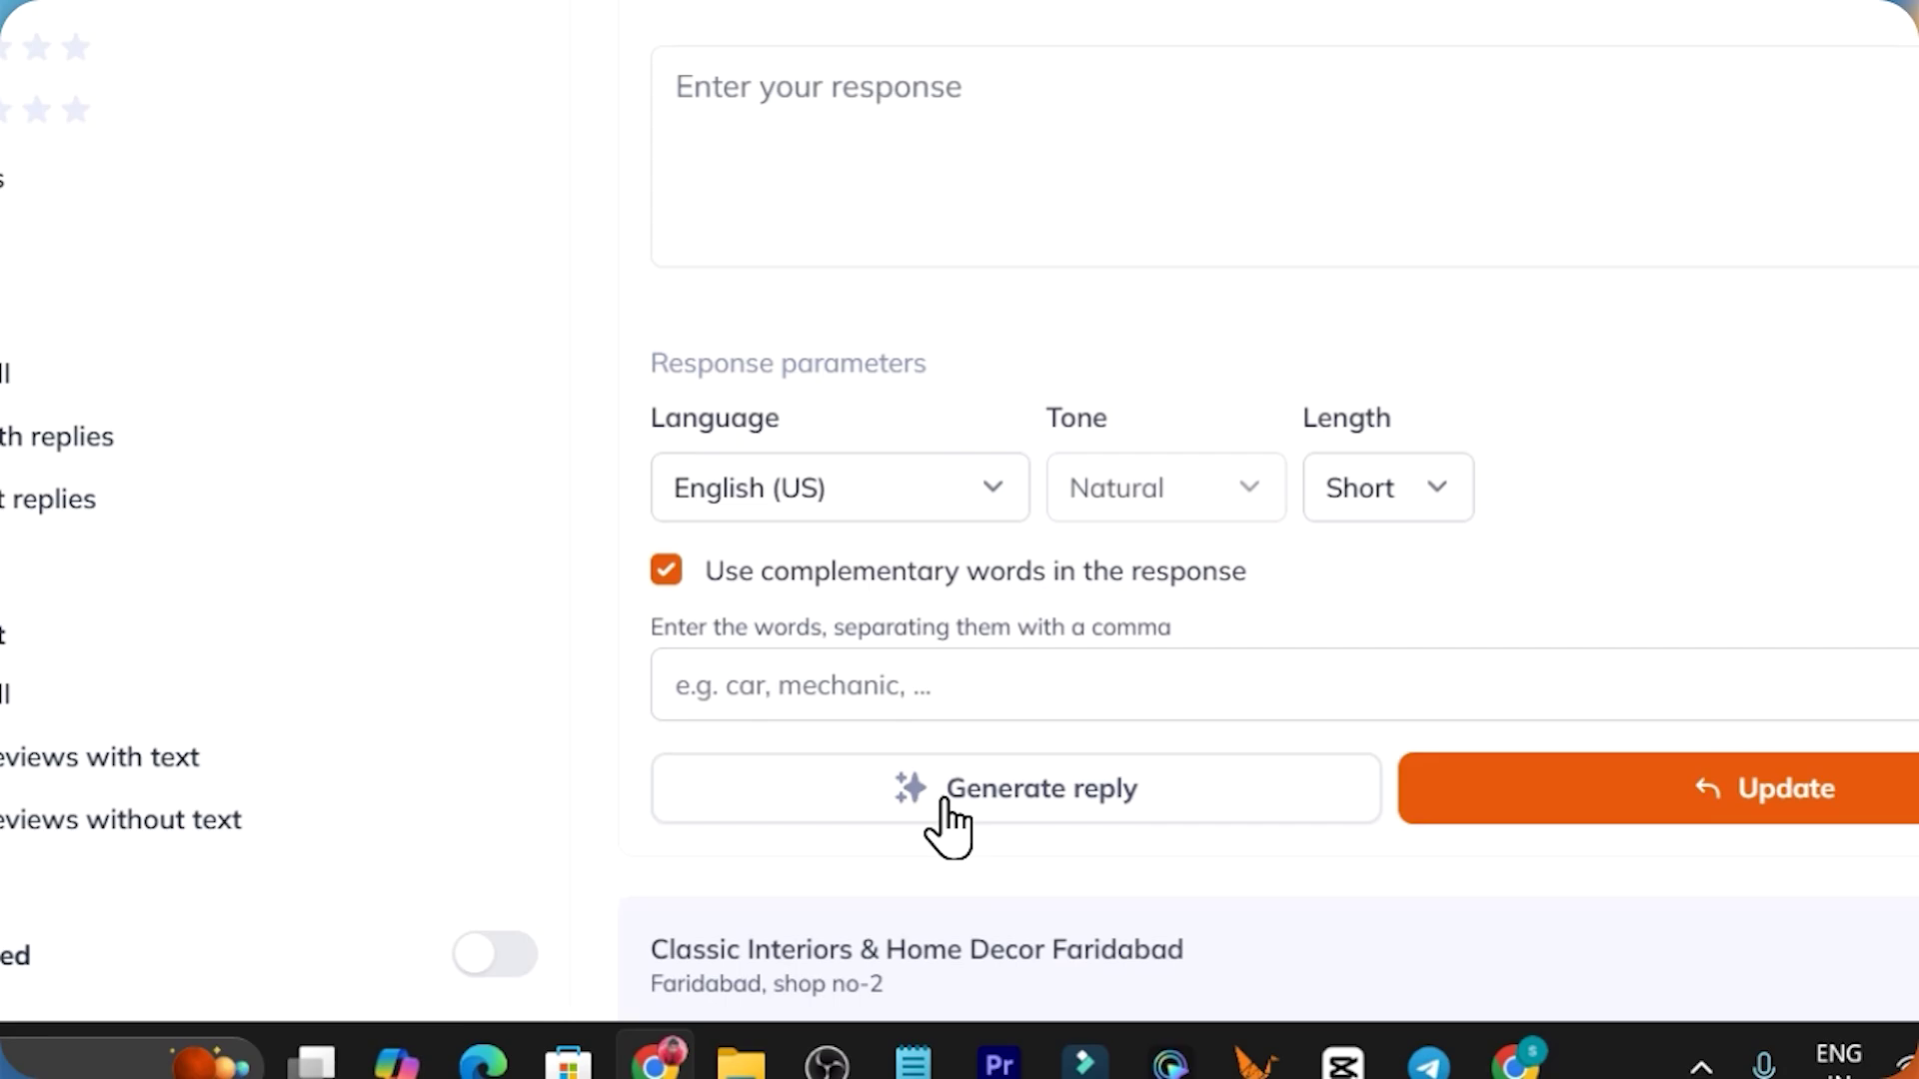
{"action": "left_click", "coordinate": [940, 839]}
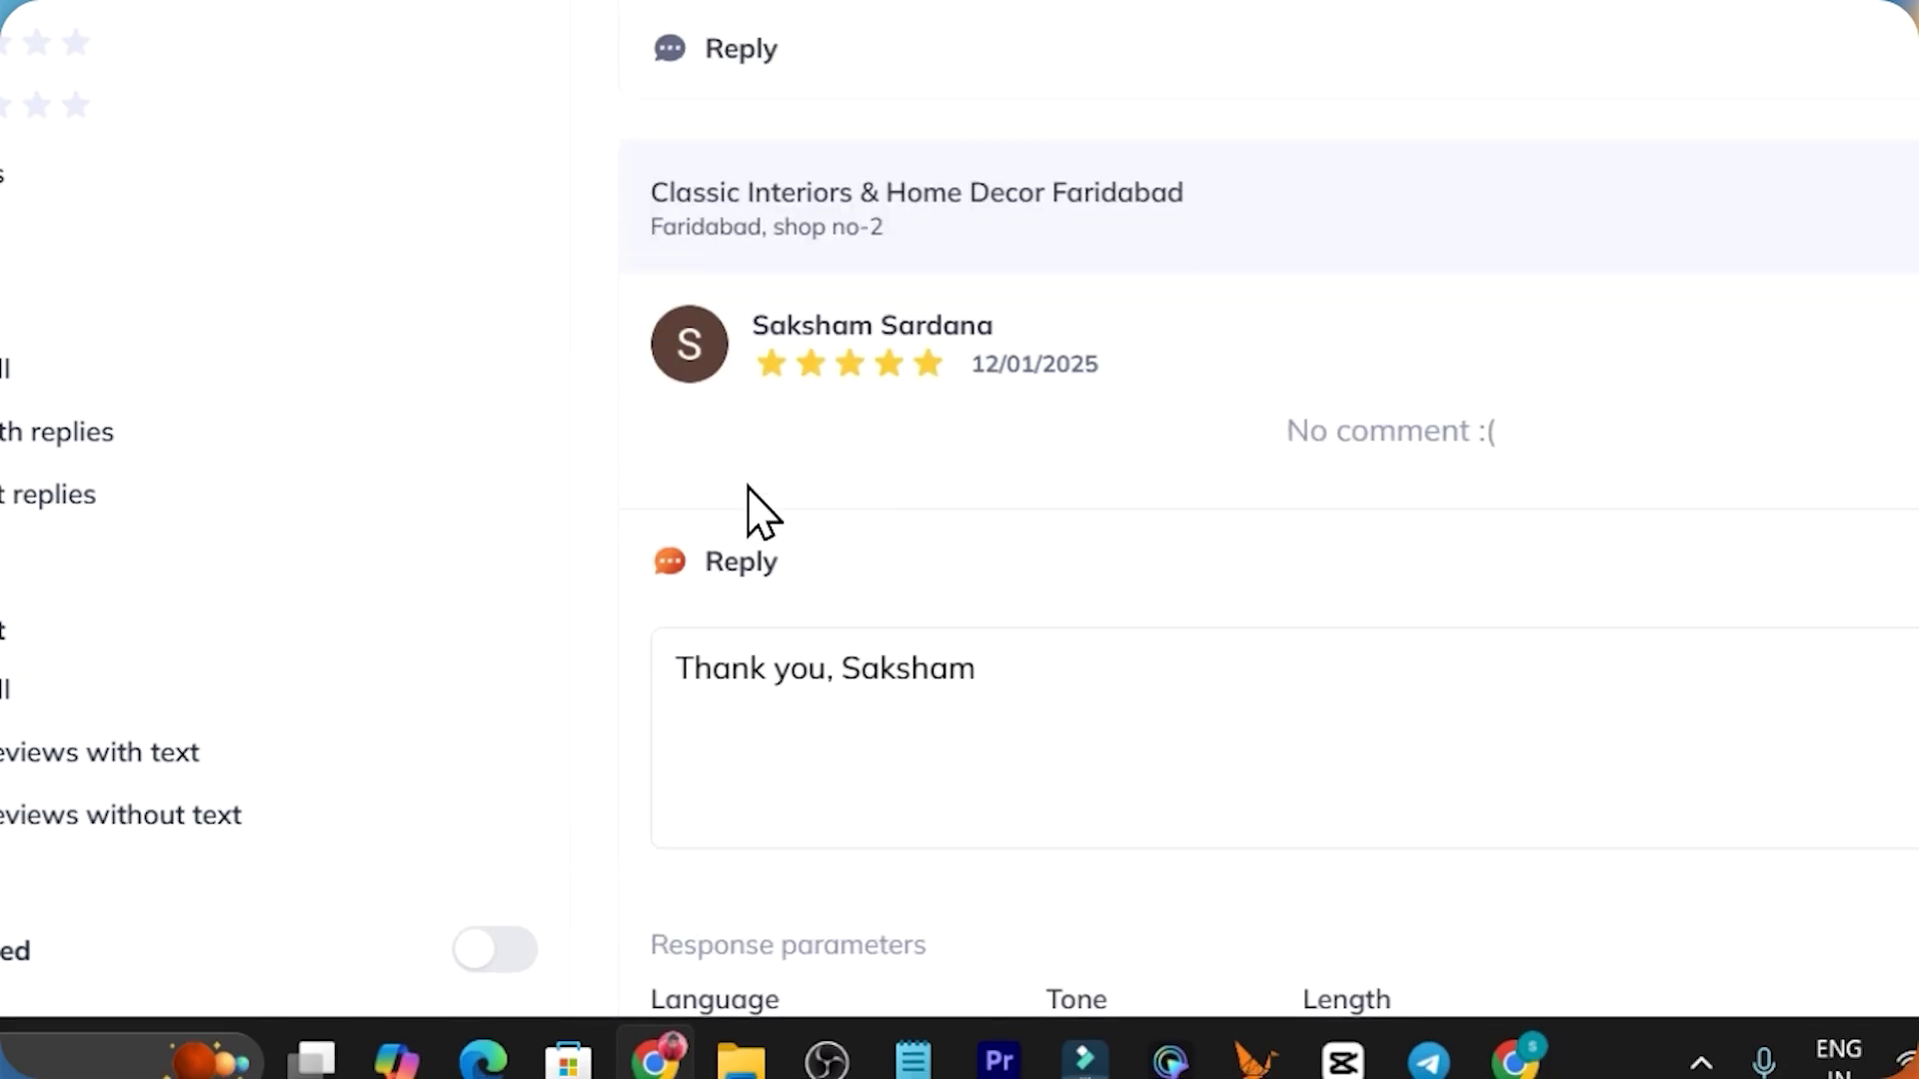
Read through the wording of the reply generated for the 12/01/2025 review.
{"action": "scroll", "coordinate": [827, 452], "scroll_direction": "down", "scroll_amount": 4}
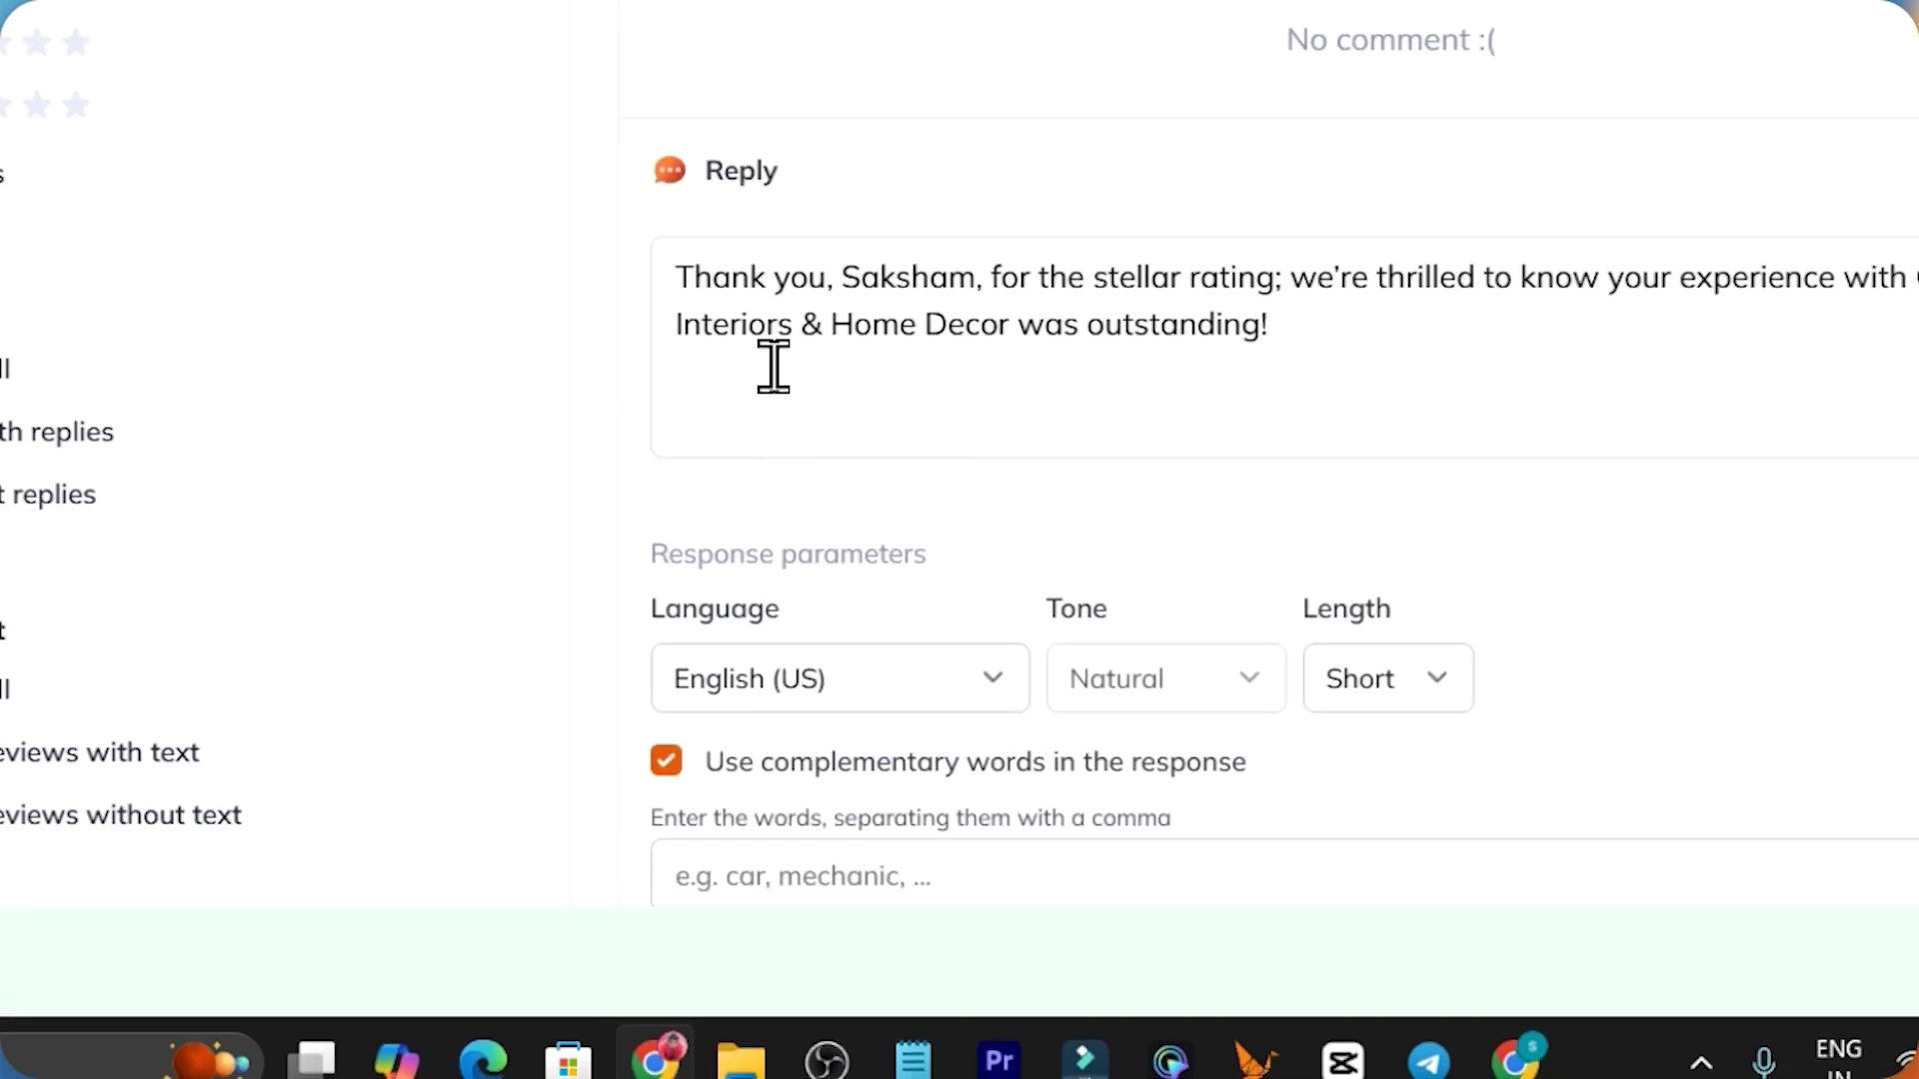
{"action": "left_click_drag", "start_coordinate": [1299, 323], "coordinate": [1128, 309]}
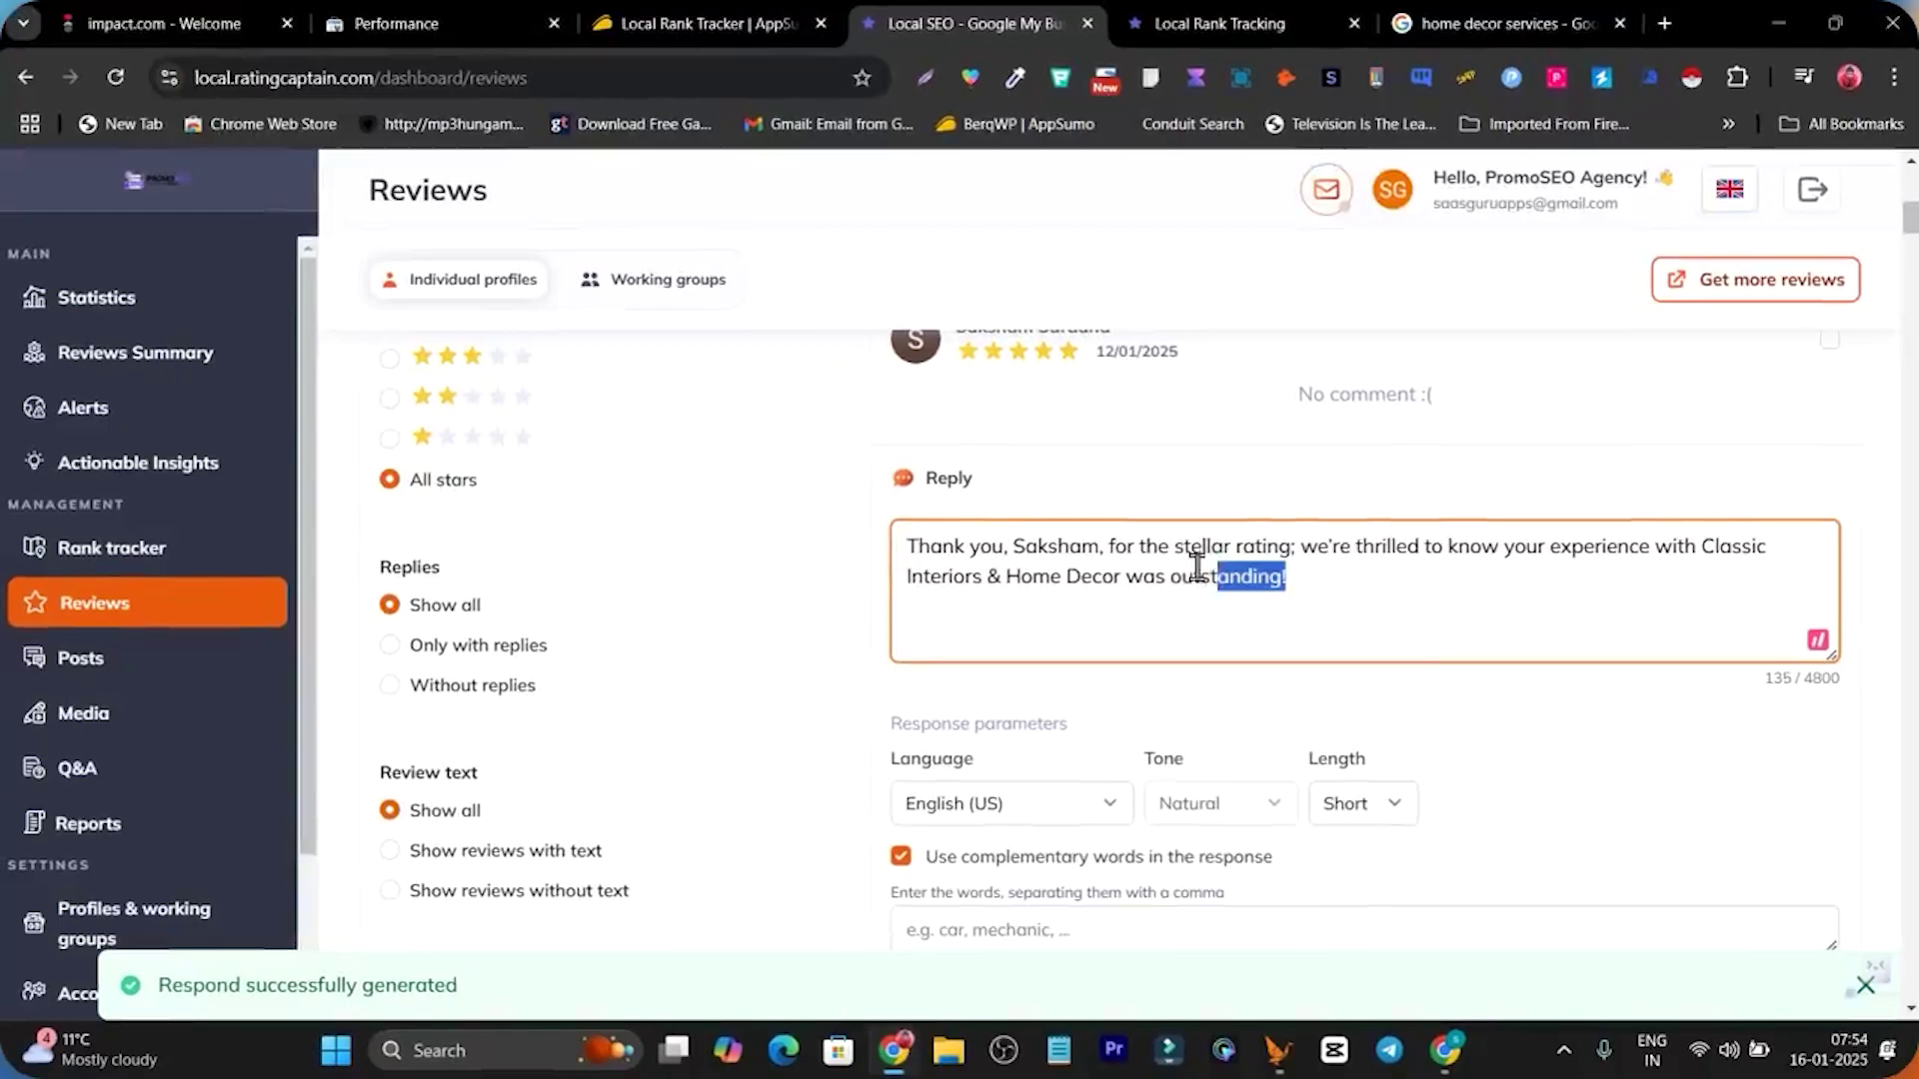
{"action": "left_click_drag", "start_coordinate": [1196, 567], "coordinate": [907, 546]}
{"action": "left_click", "coordinate": [968, 548]}
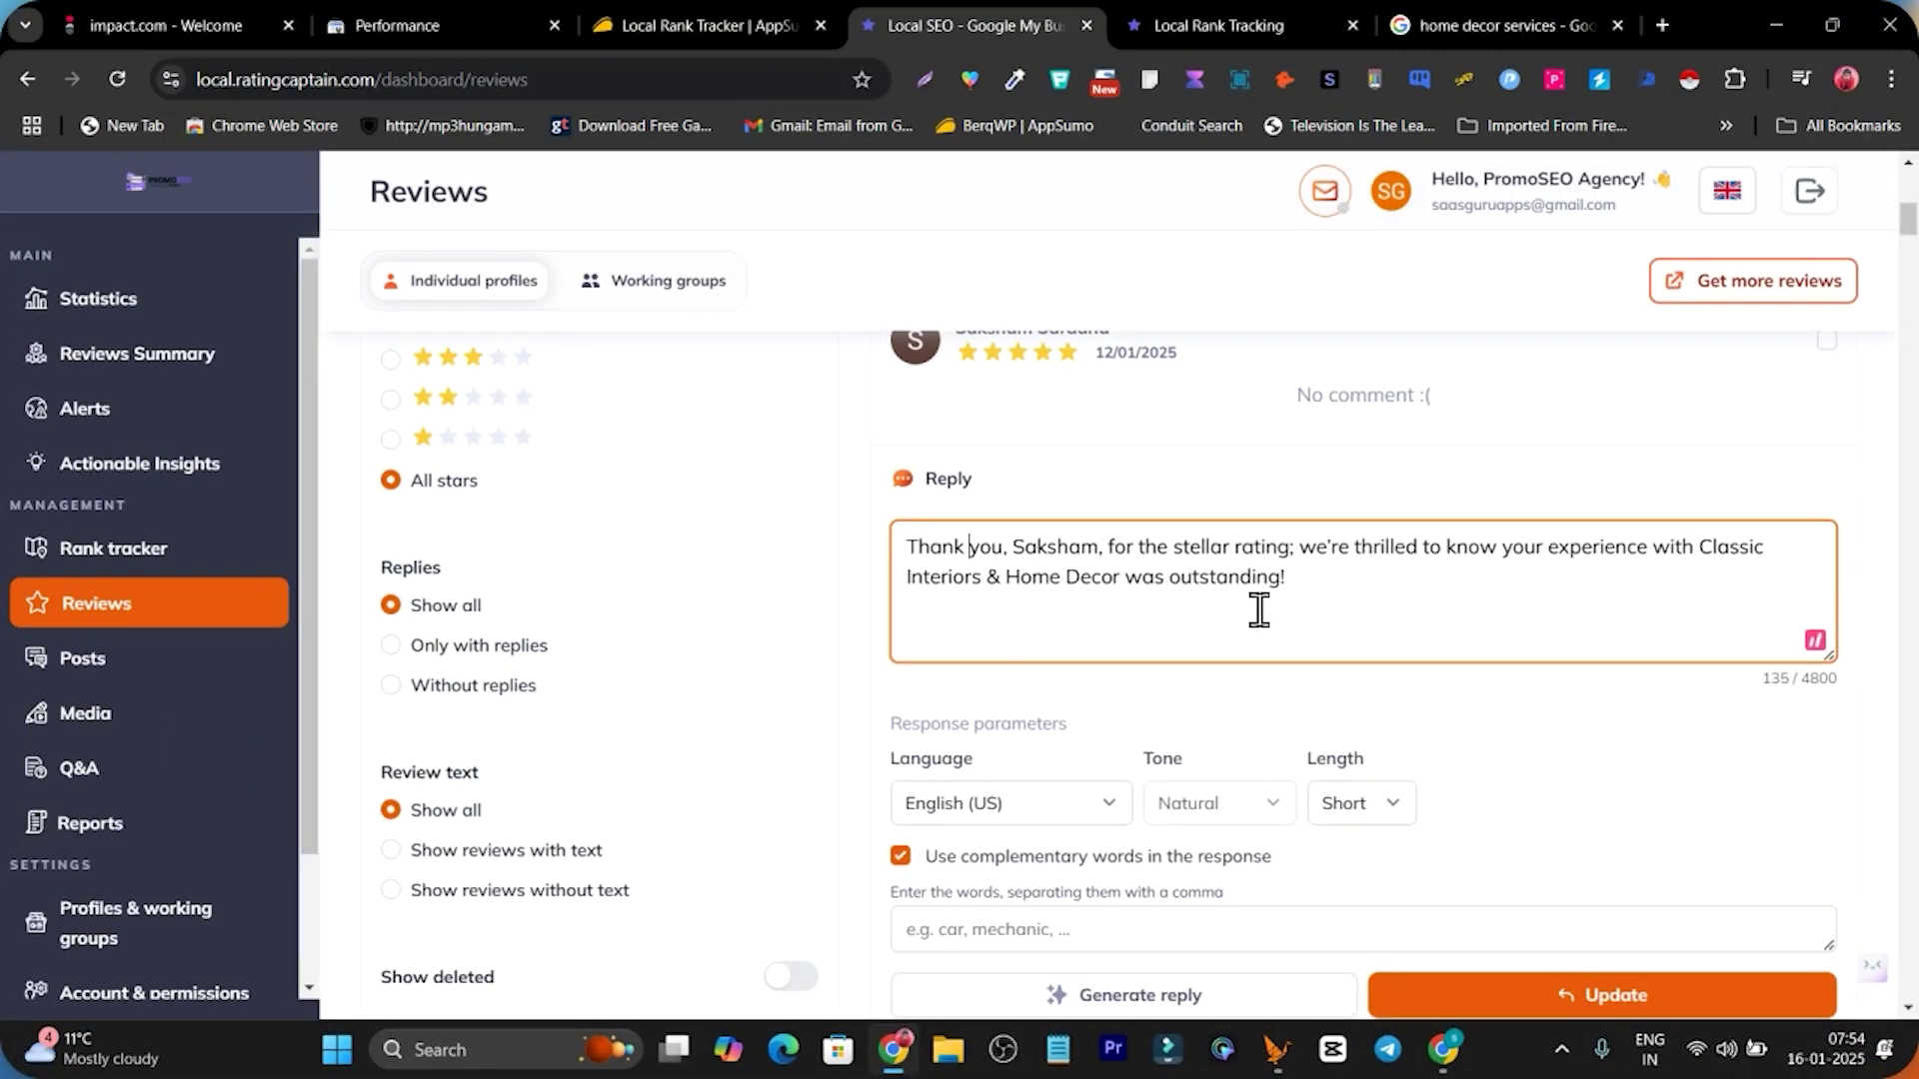
Publish the generated reply to the 12/01/2025 review and return to the review list.
{"action": "scroll", "coordinate": [1493, 839], "scroll_direction": "down", "scroll_amount": 1}
{"action": "left_click", "coordinate": [1584, 893]}
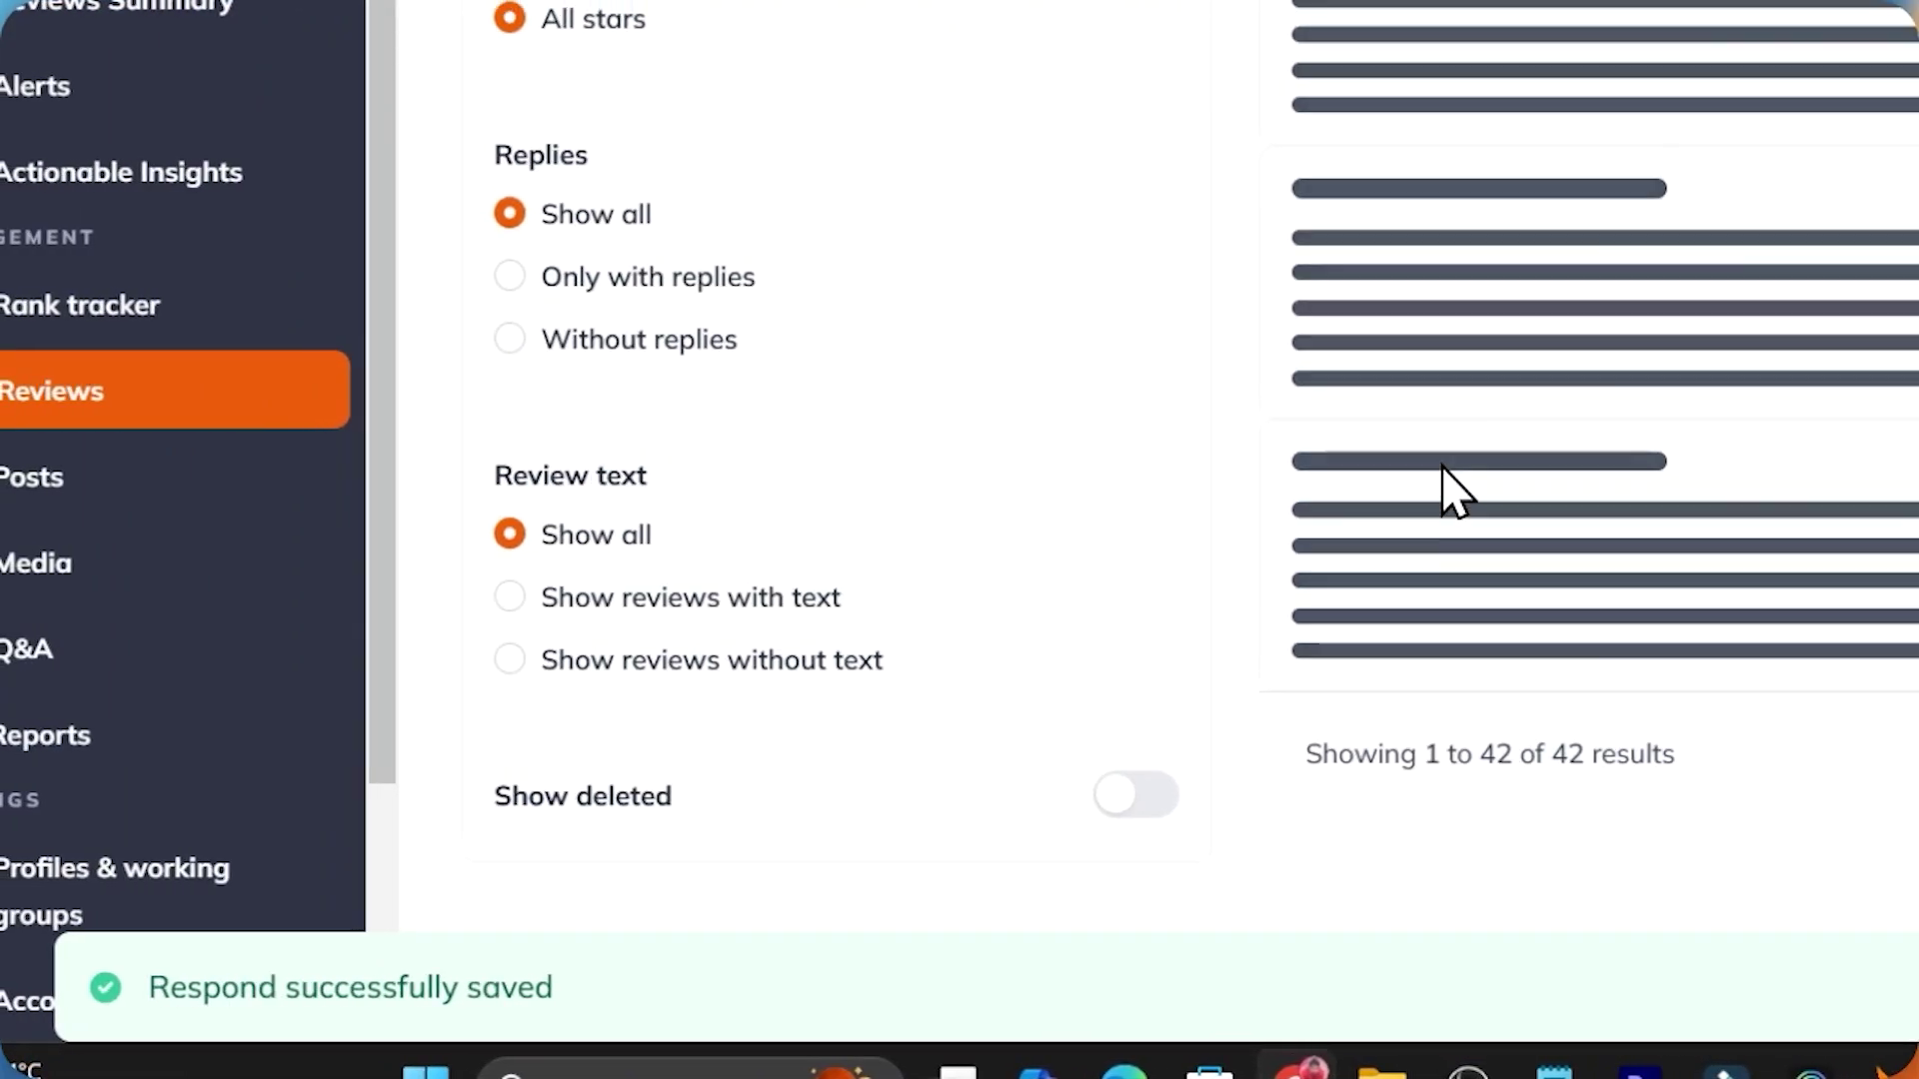
{"action": "scroll", "coordinate": [1444, 460], "scroll_direction": "up", "scroll_amount": 4}
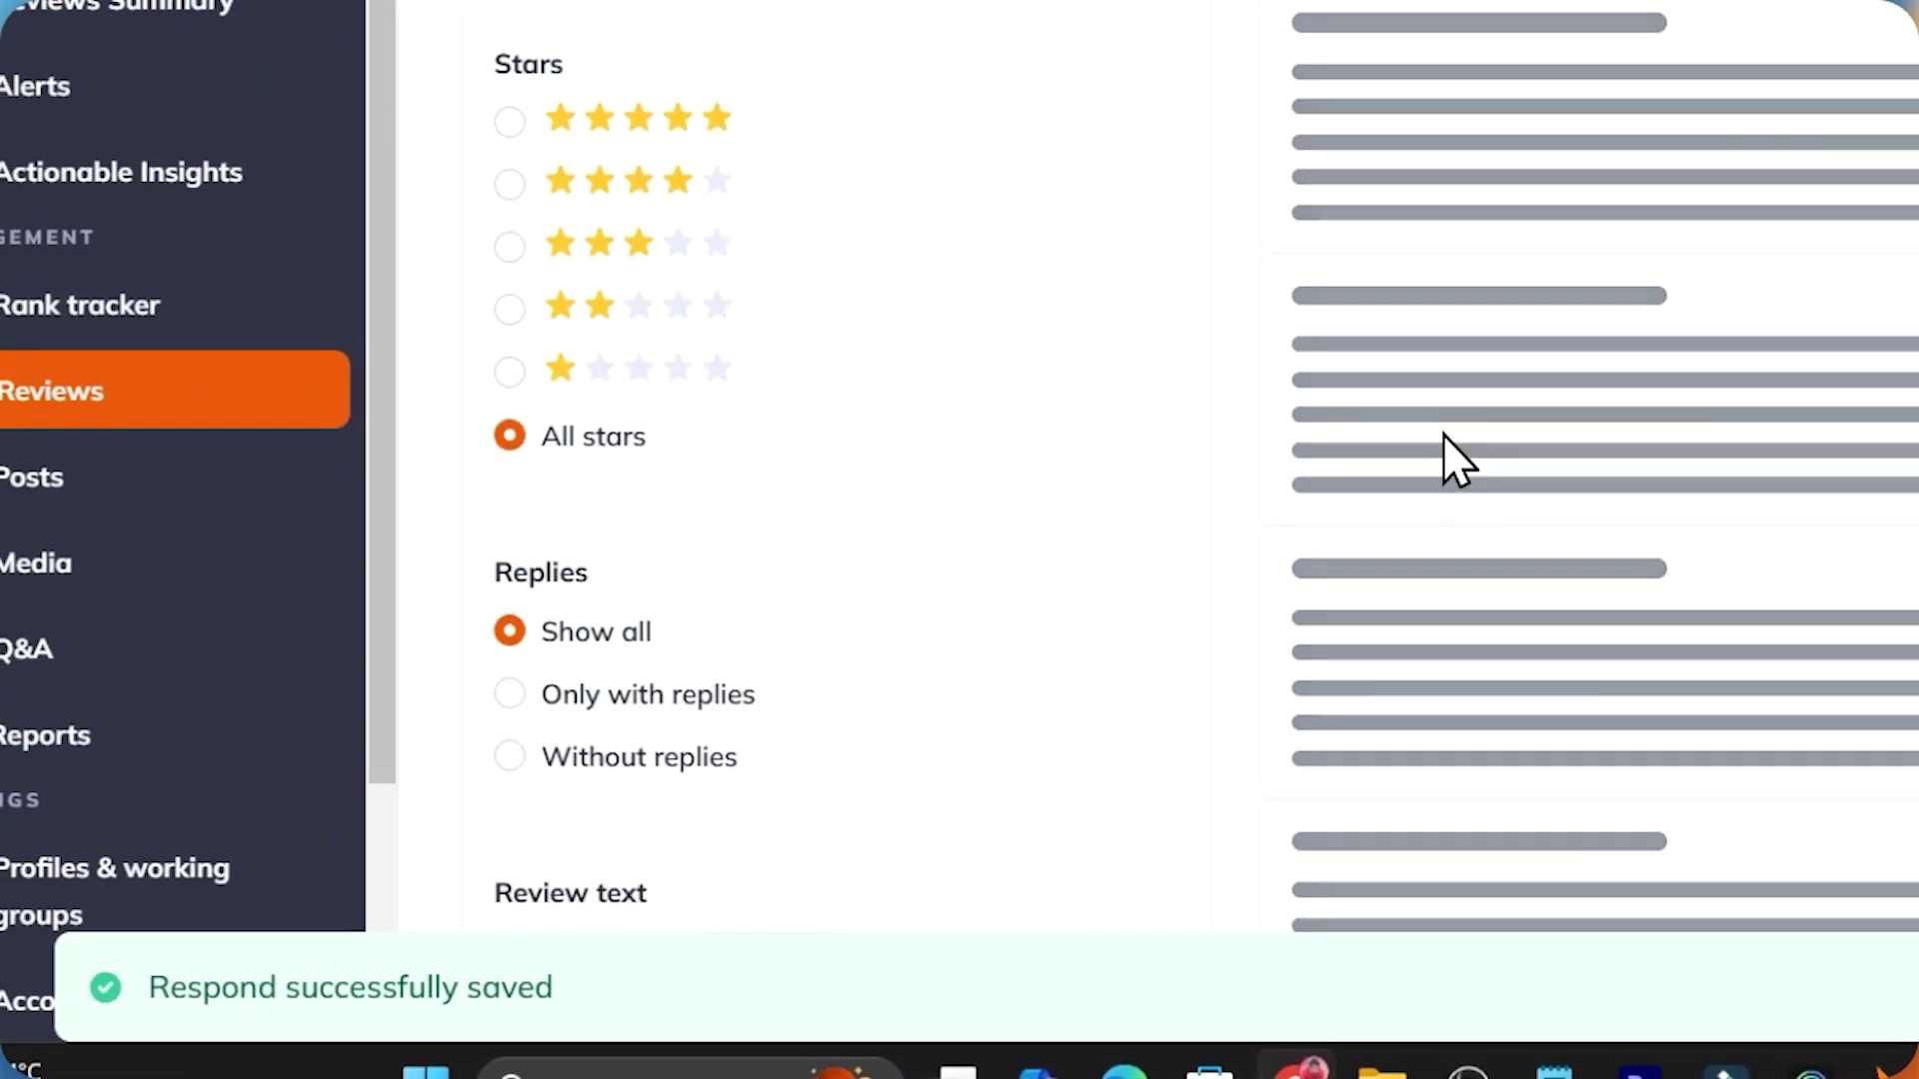
{"action": "scroll", "coordinate": [1304, 532], "scroll_direction": "down", "scroll_amount": 3}
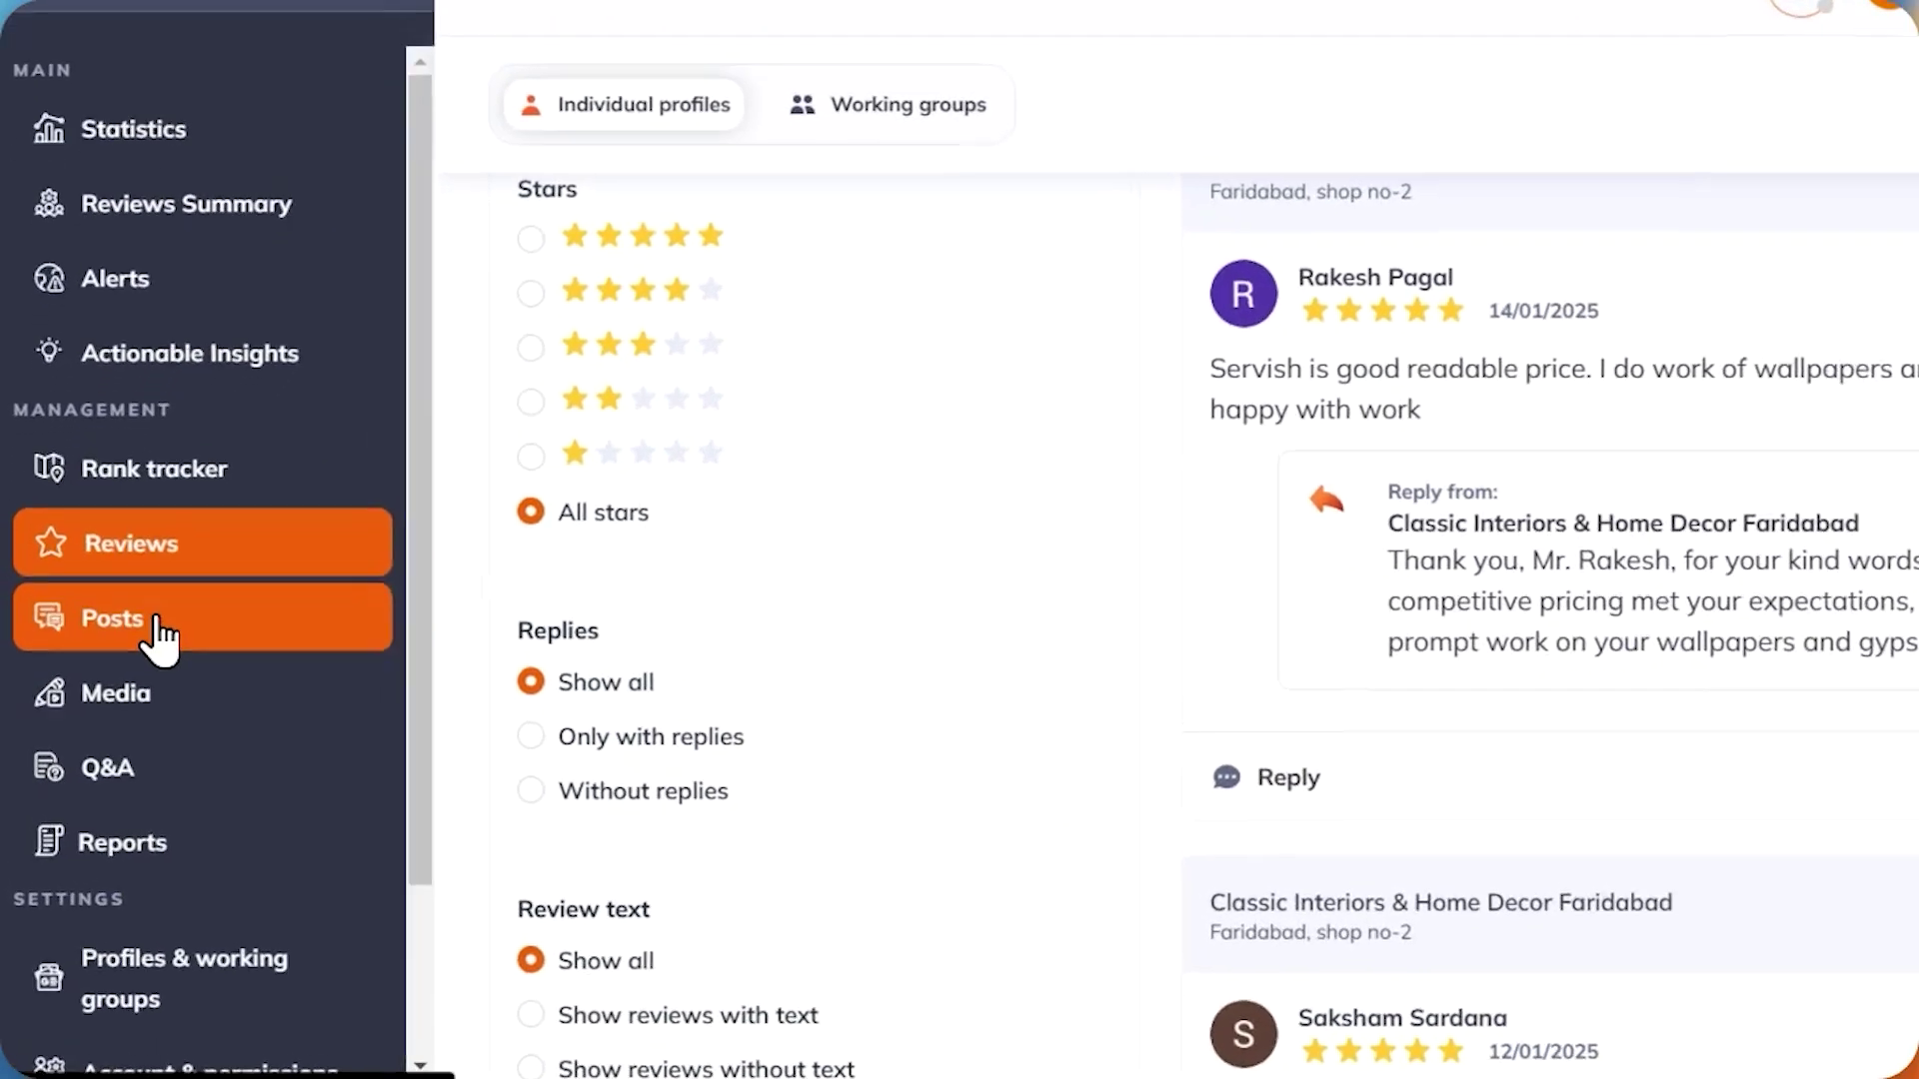
Open the Posts section and look over the existing post dated 16/12/2024 and the status and type filters.
{"action": "left_click", "coordinate": [160, 630]}
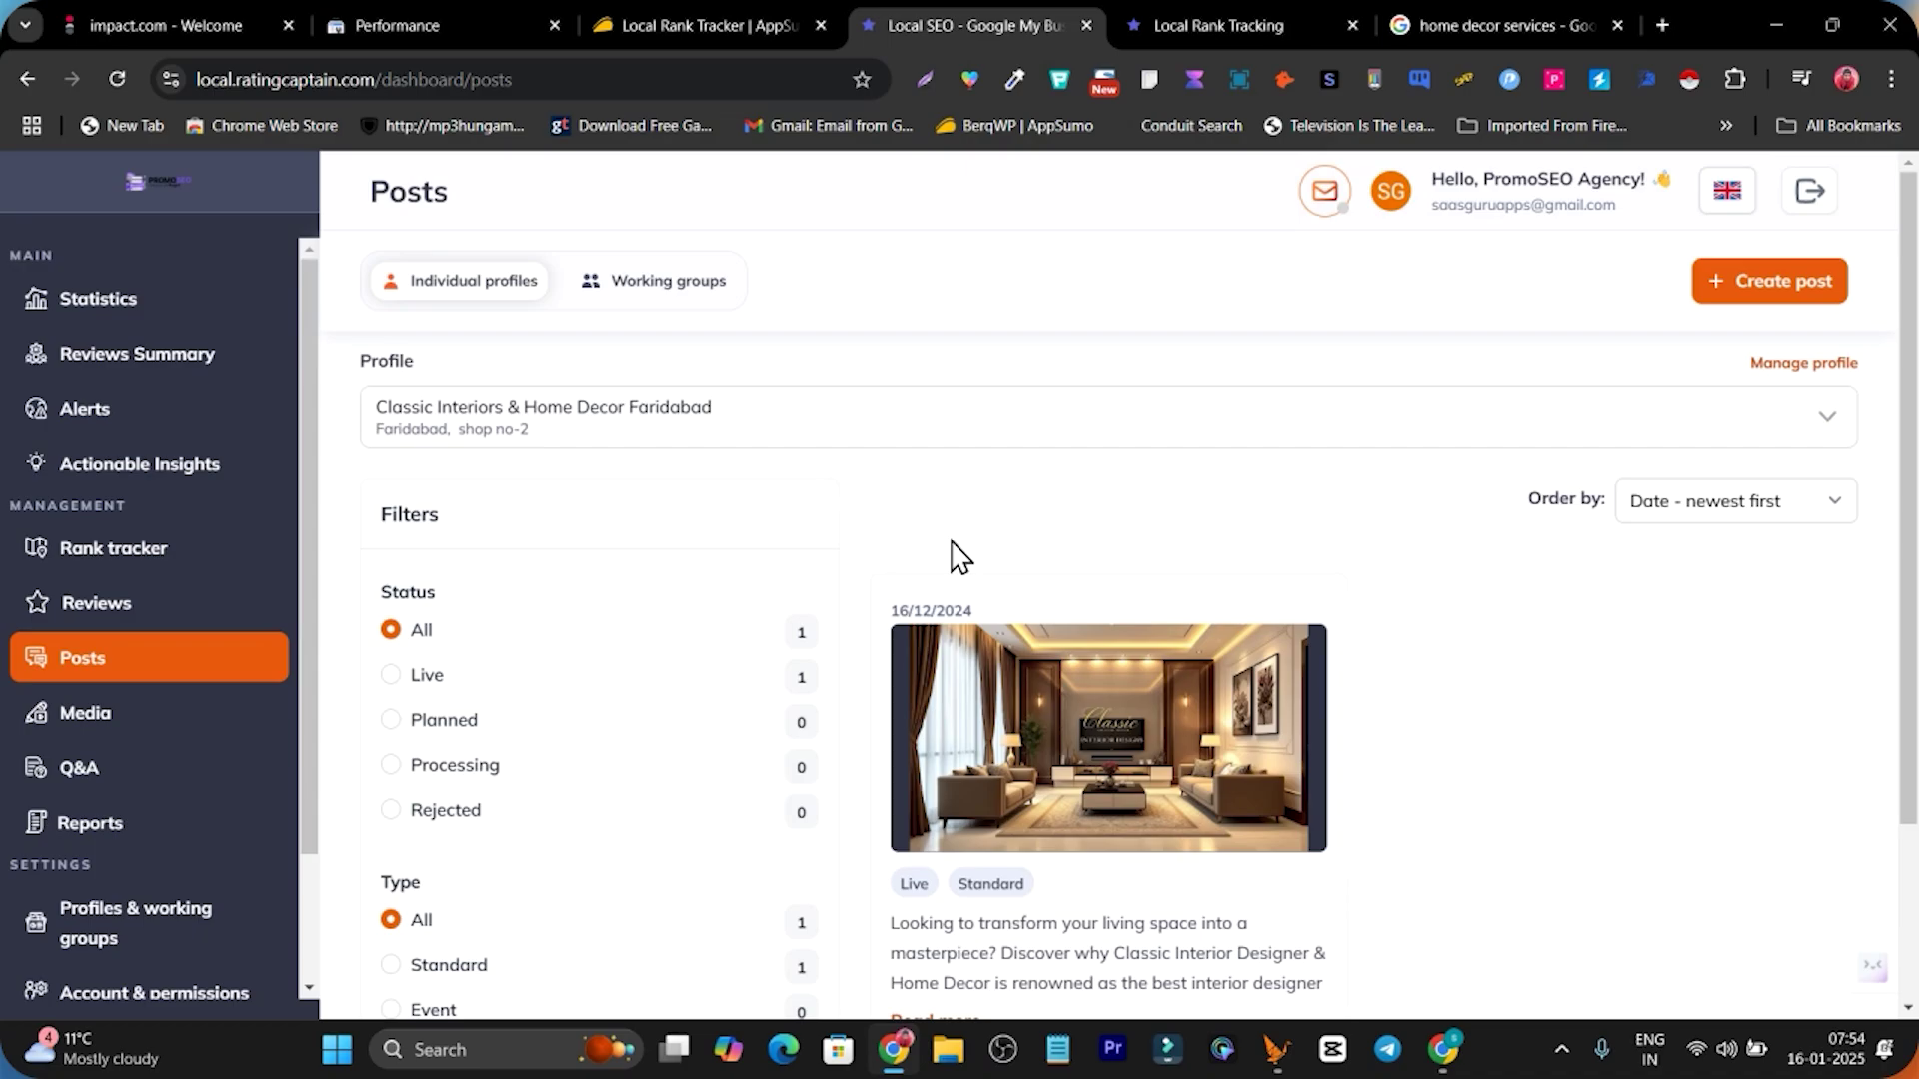
{"action": "scroll", "coordinate": [959, 600], "scroll_direction": "down", "scroll_amount": 3}
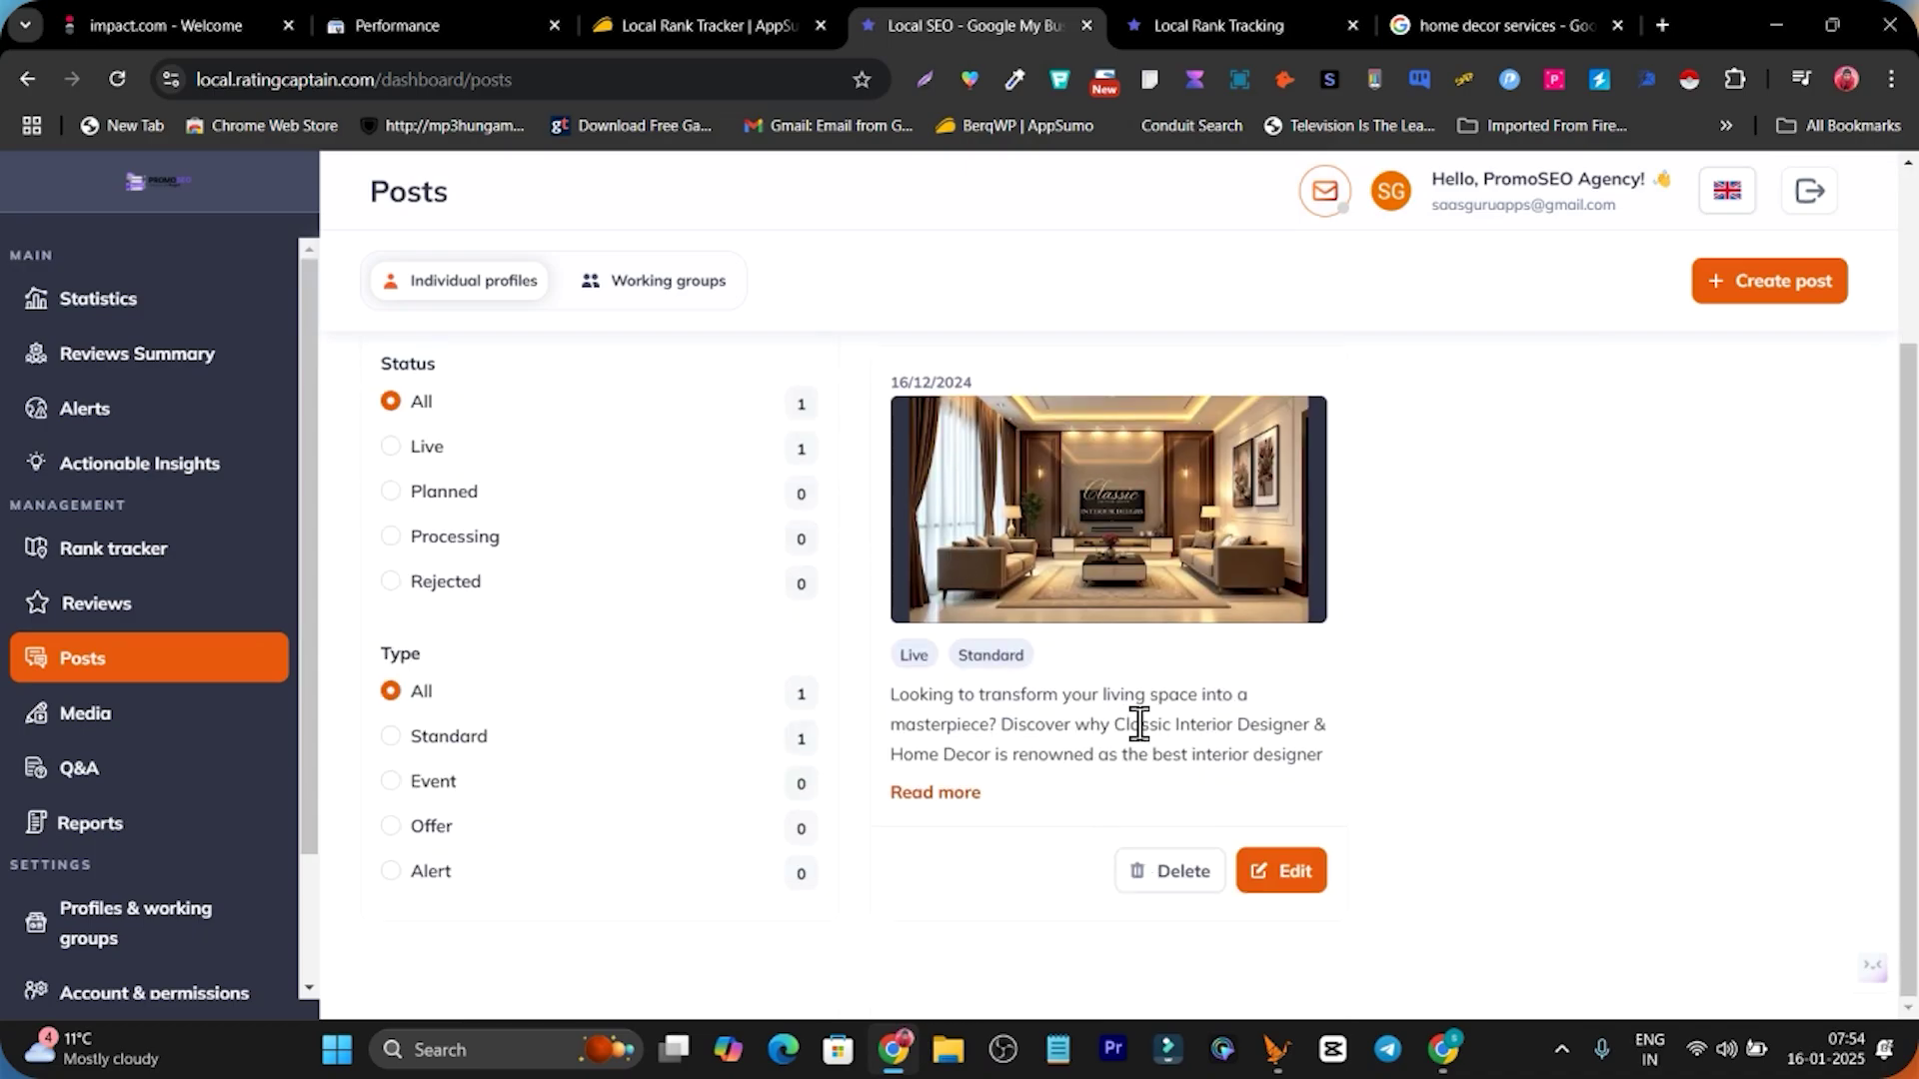
{"action": "scroll", "coordinate": [1140, 714], "scroll_direction": "up", "scroll_amount": 3}
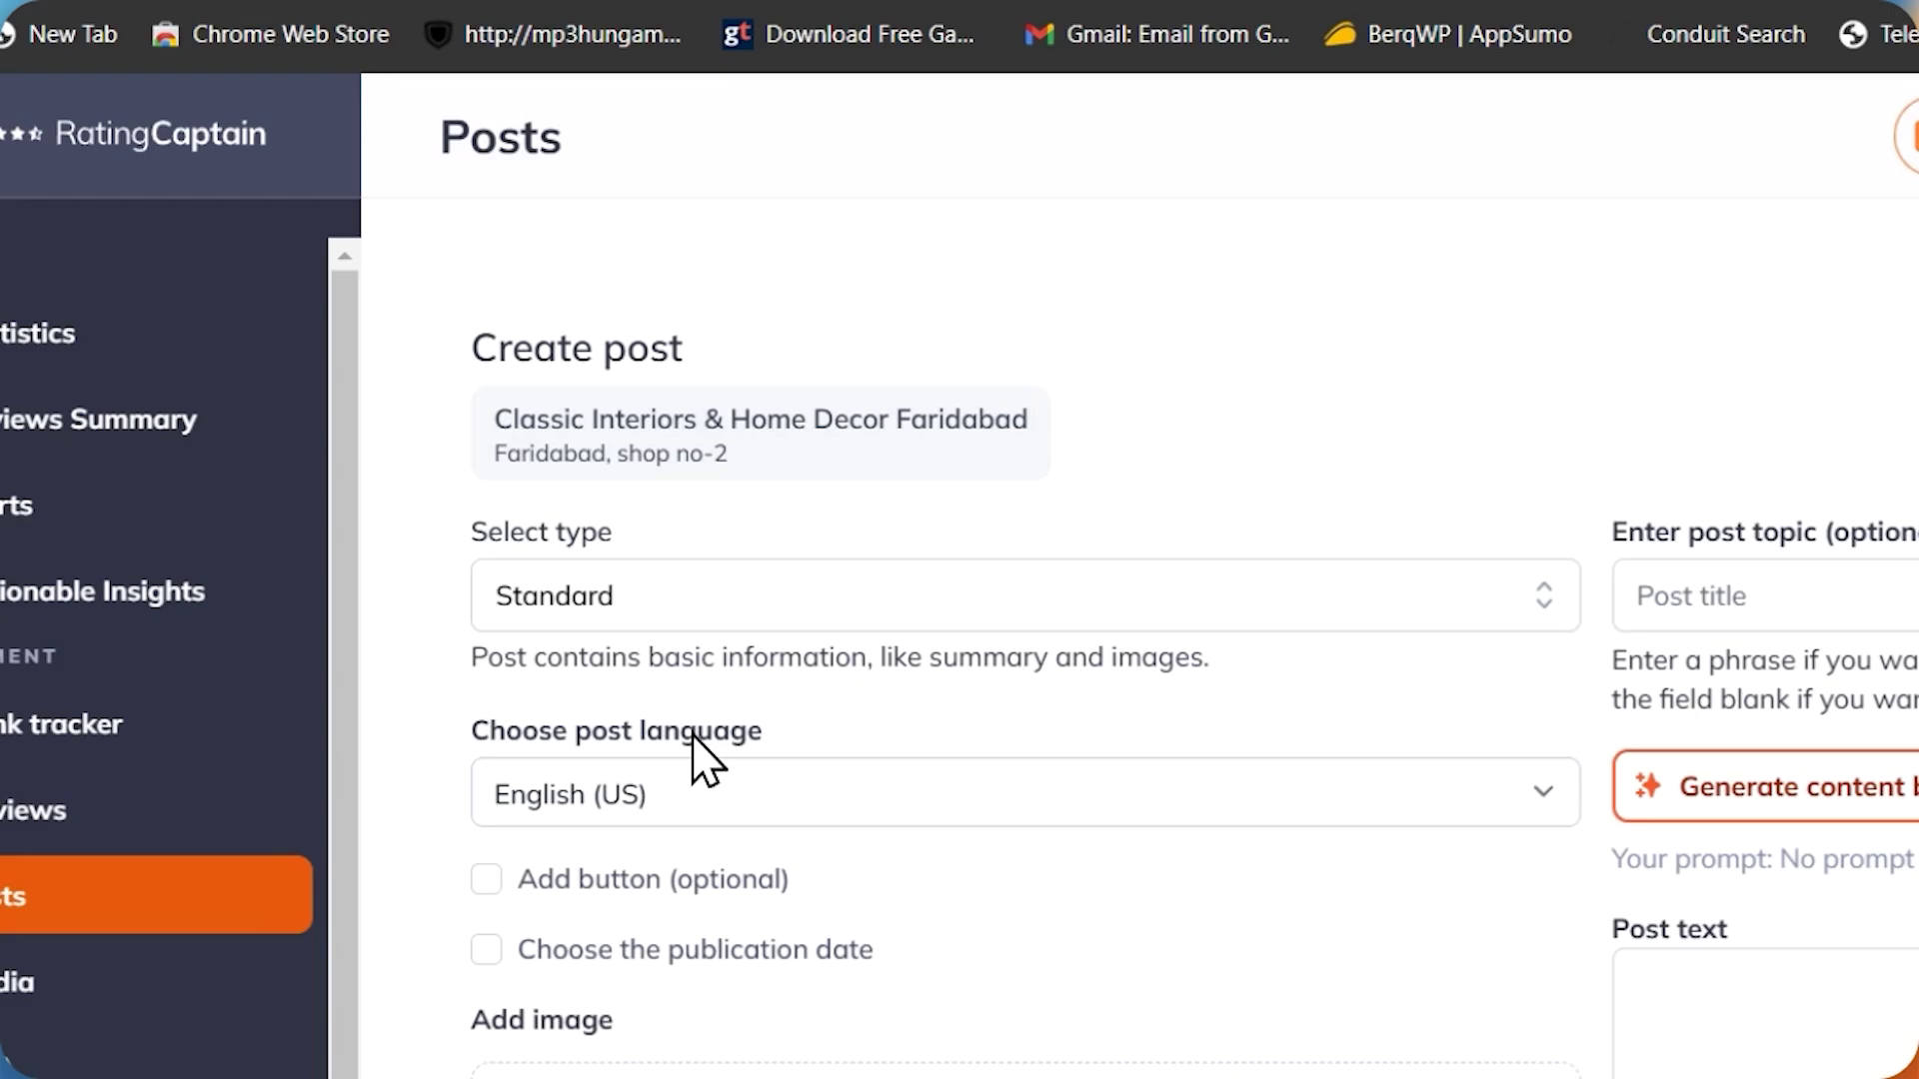
In a new Standard post, generate text from the suggested topic "Create Your Dream Space with Faridabad's Interior Design Experts".
{"action": "left_click", "coordinate": [645, 600]}
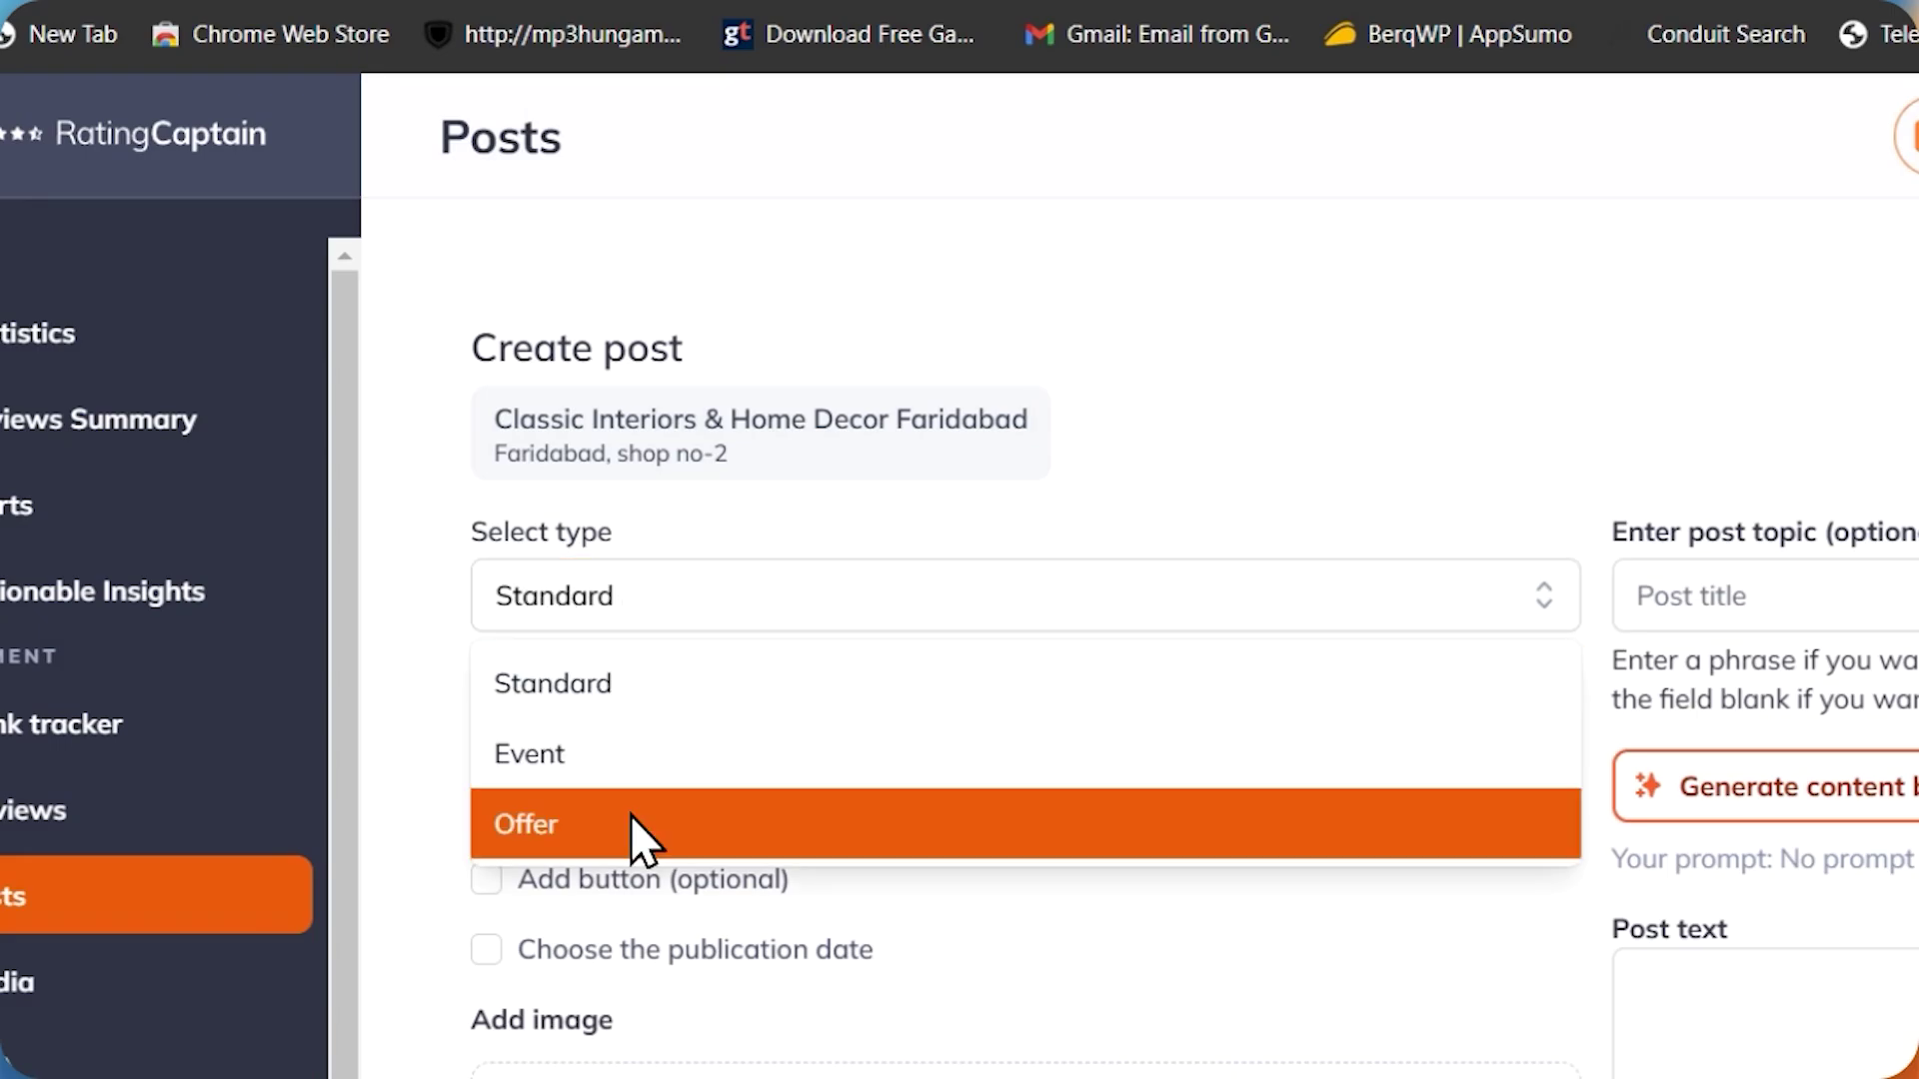
{"action": "left_click", "coordinate": [780, 711]}
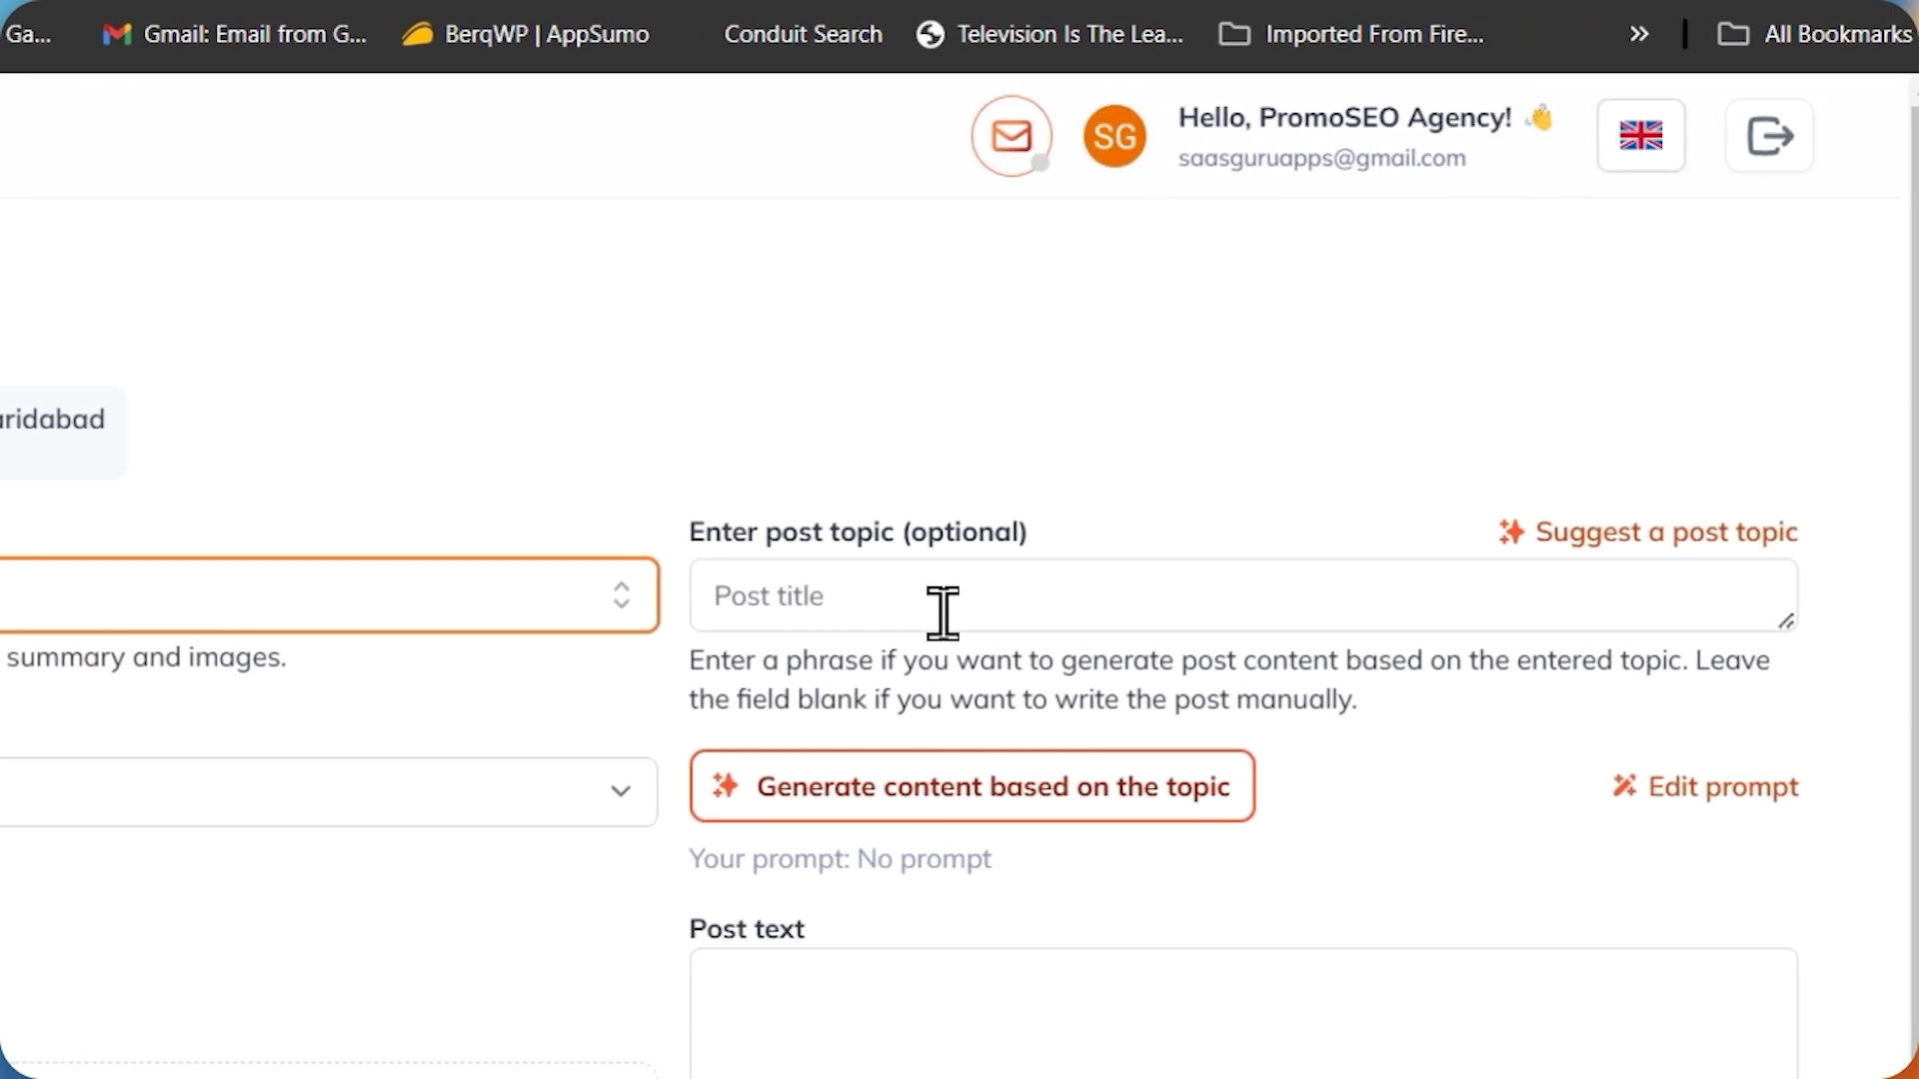
{"action": "left_click", "coordinate": [1867, 610]}
{"action": "scroll", "coordinate": [923, 612], "scroll_direction": "down", "scroll_amount": 2}
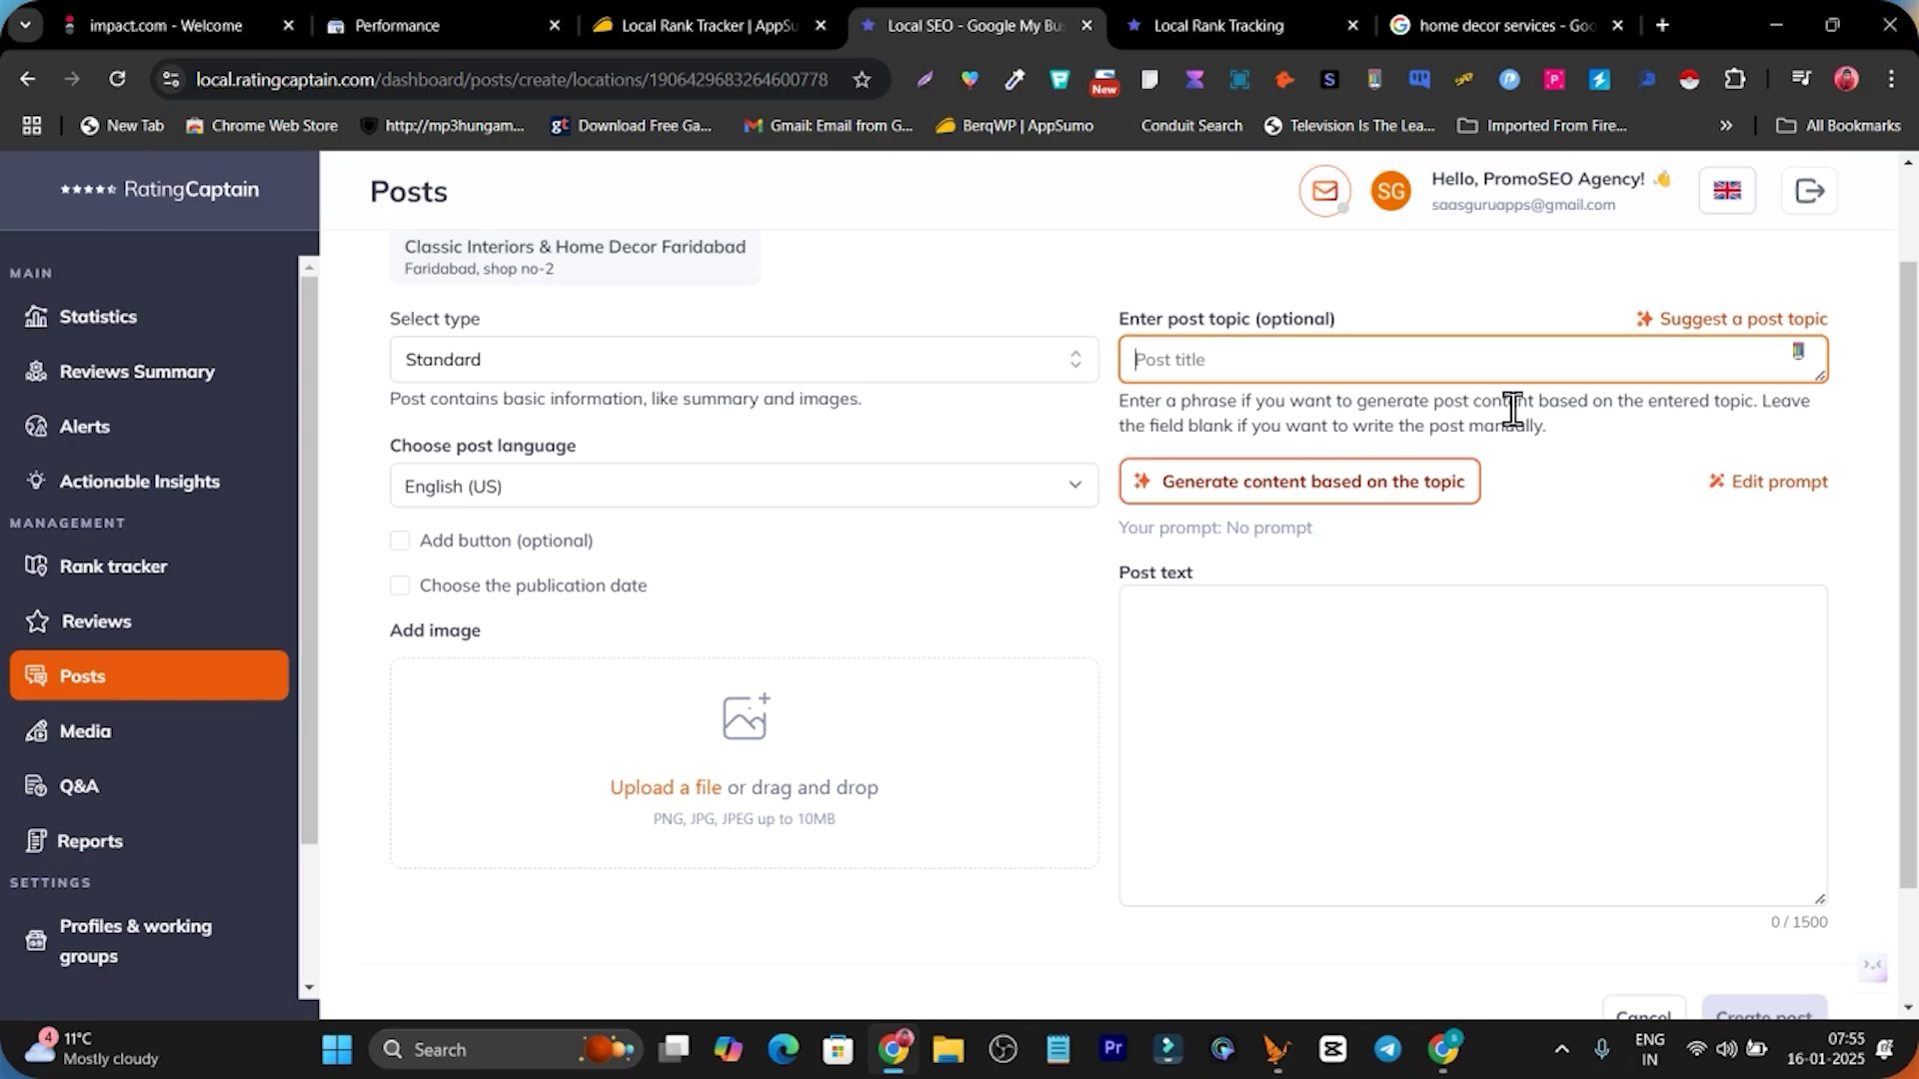
{"action": "left_click", "coordinate": [1715, 322]}
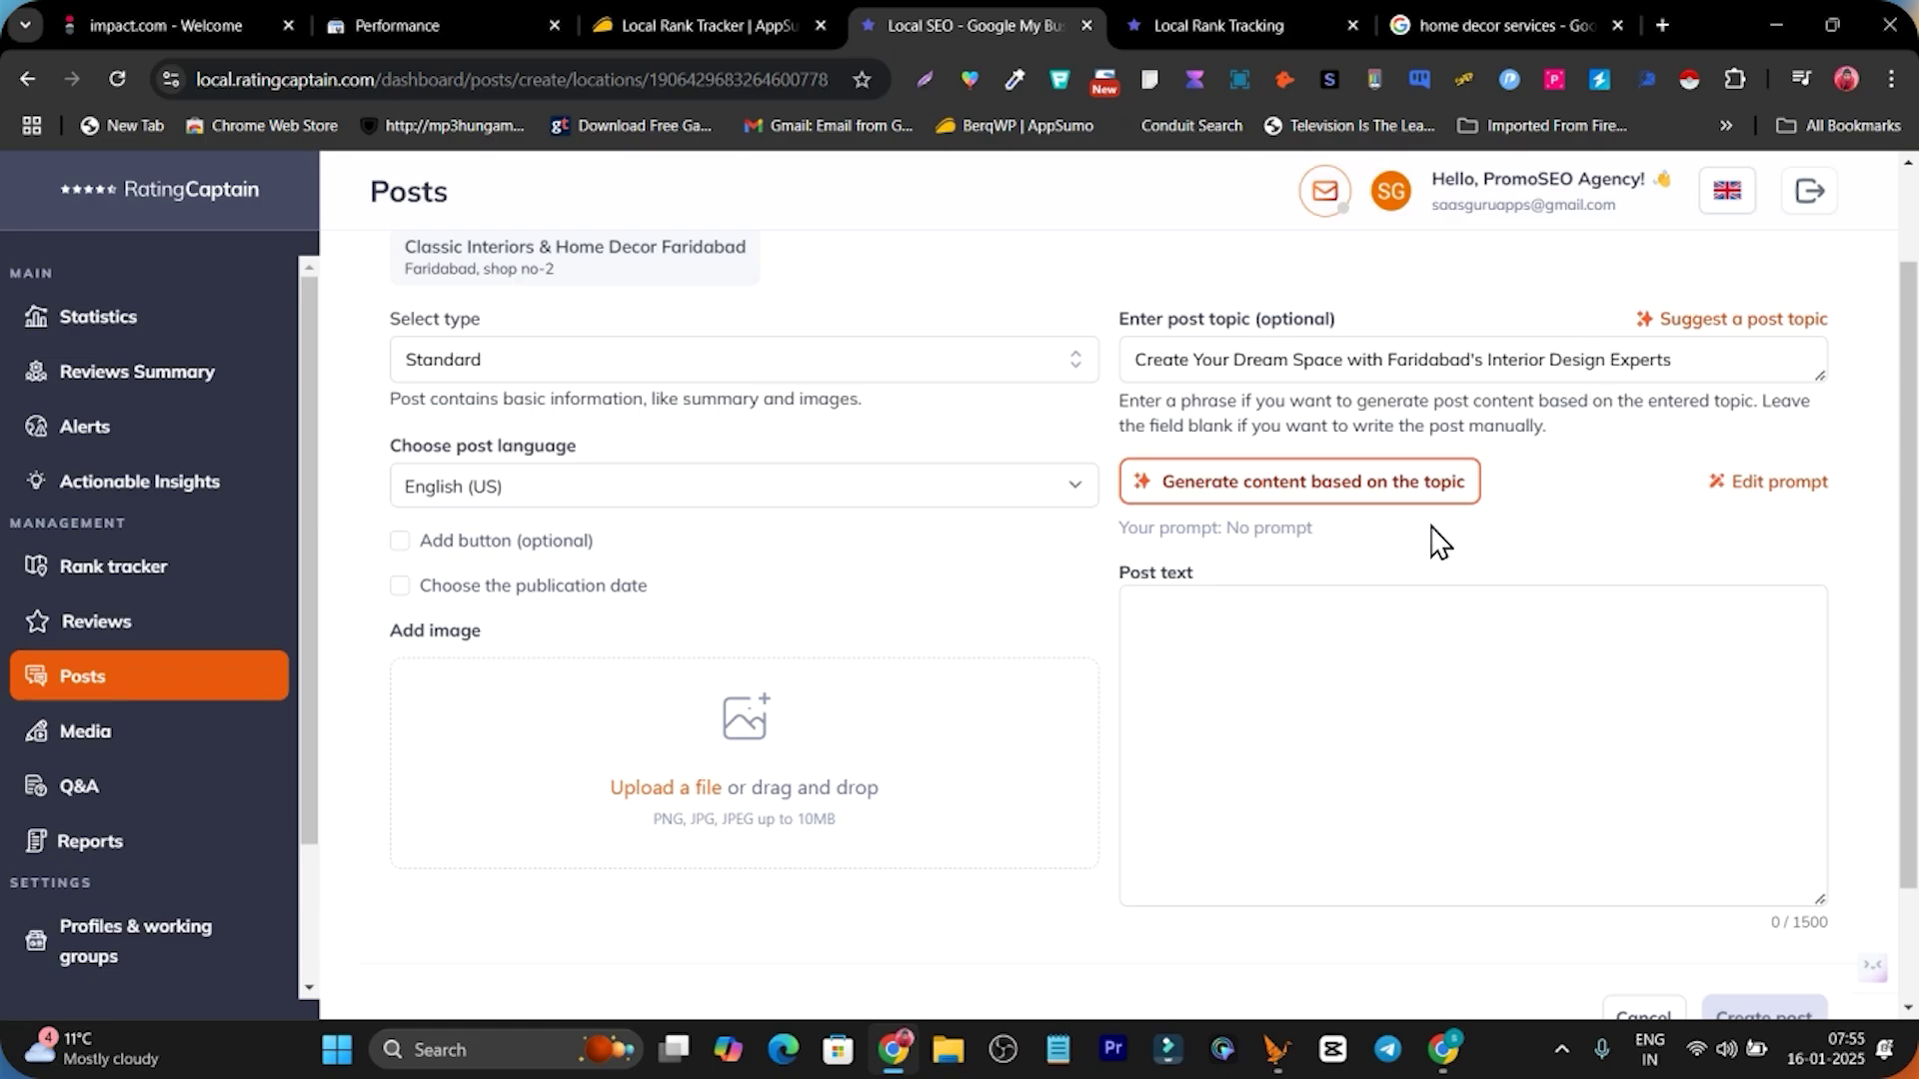
{"action": "left_click", "coordinate": [1195, 488]}
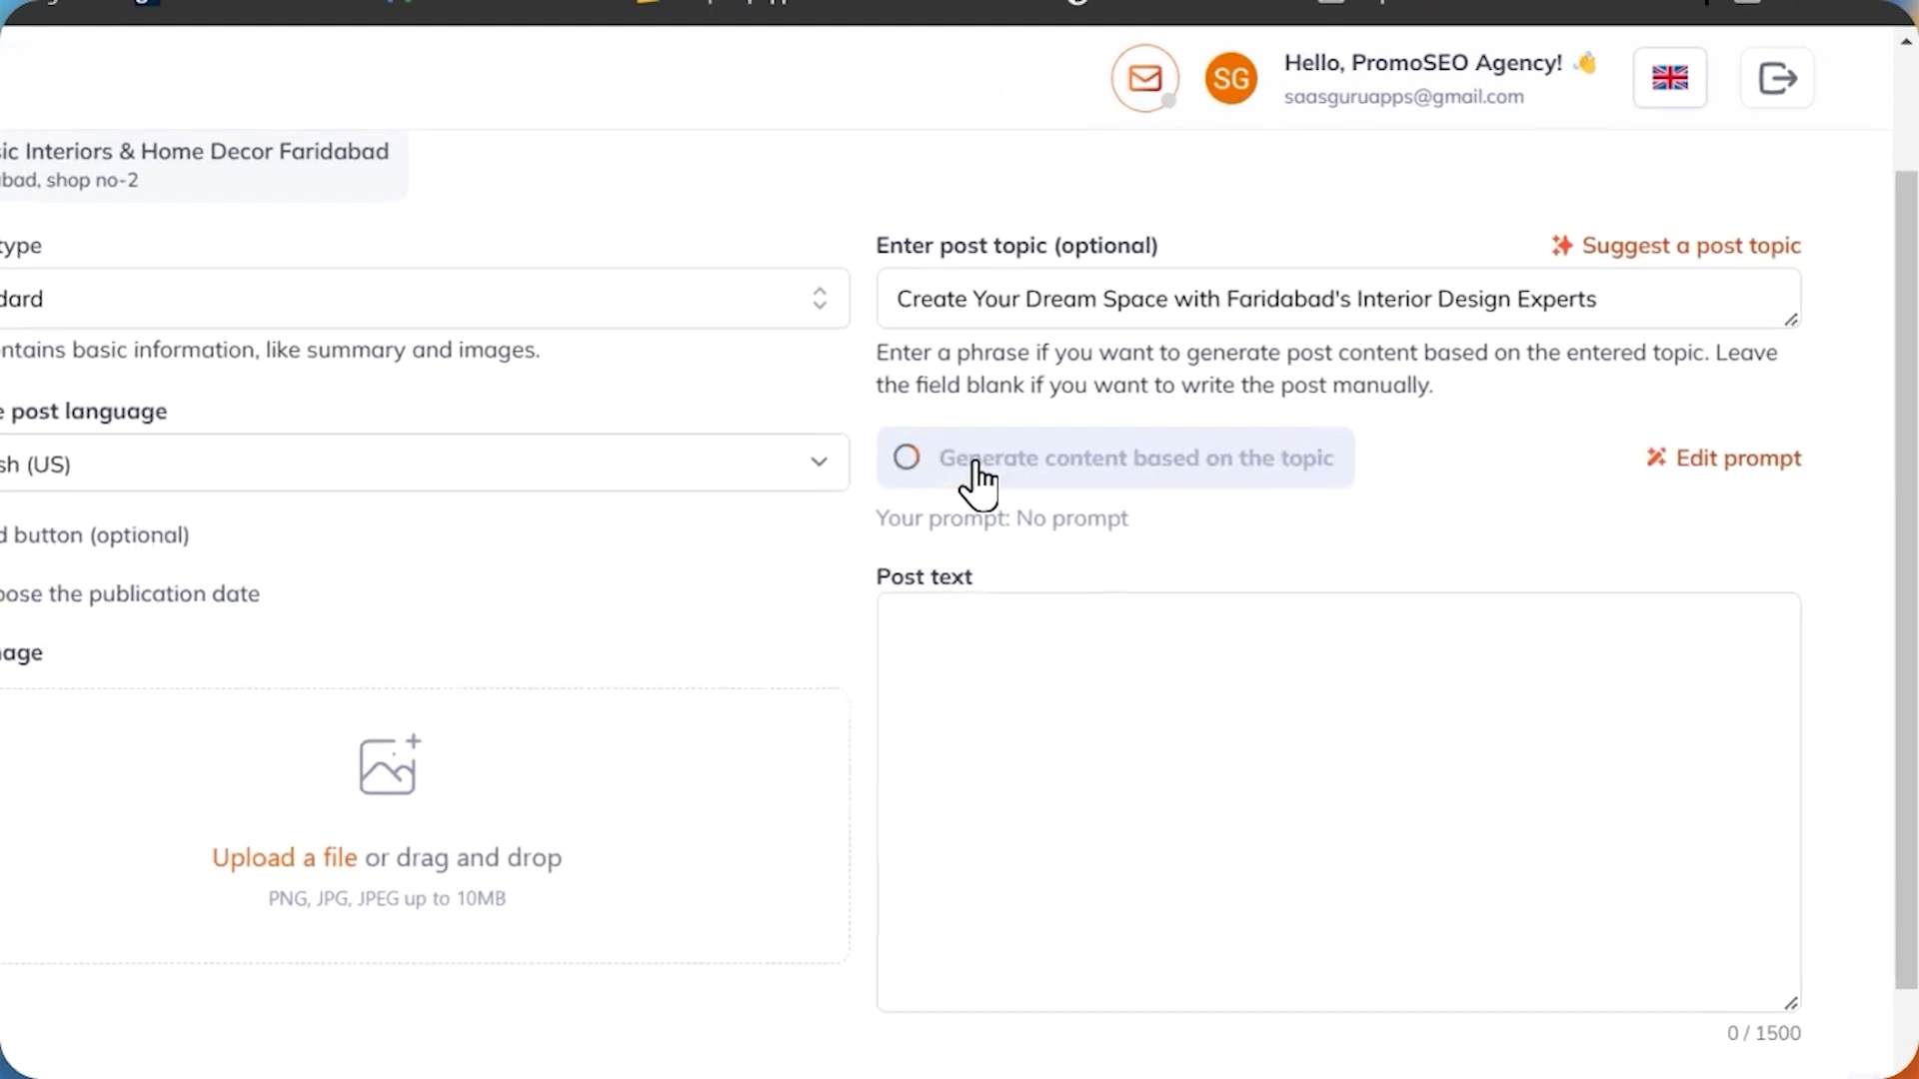
{"action": "scroll", "coordinate": [1152, 530], "scroll_direction": "down", "scroll_amount": 2}
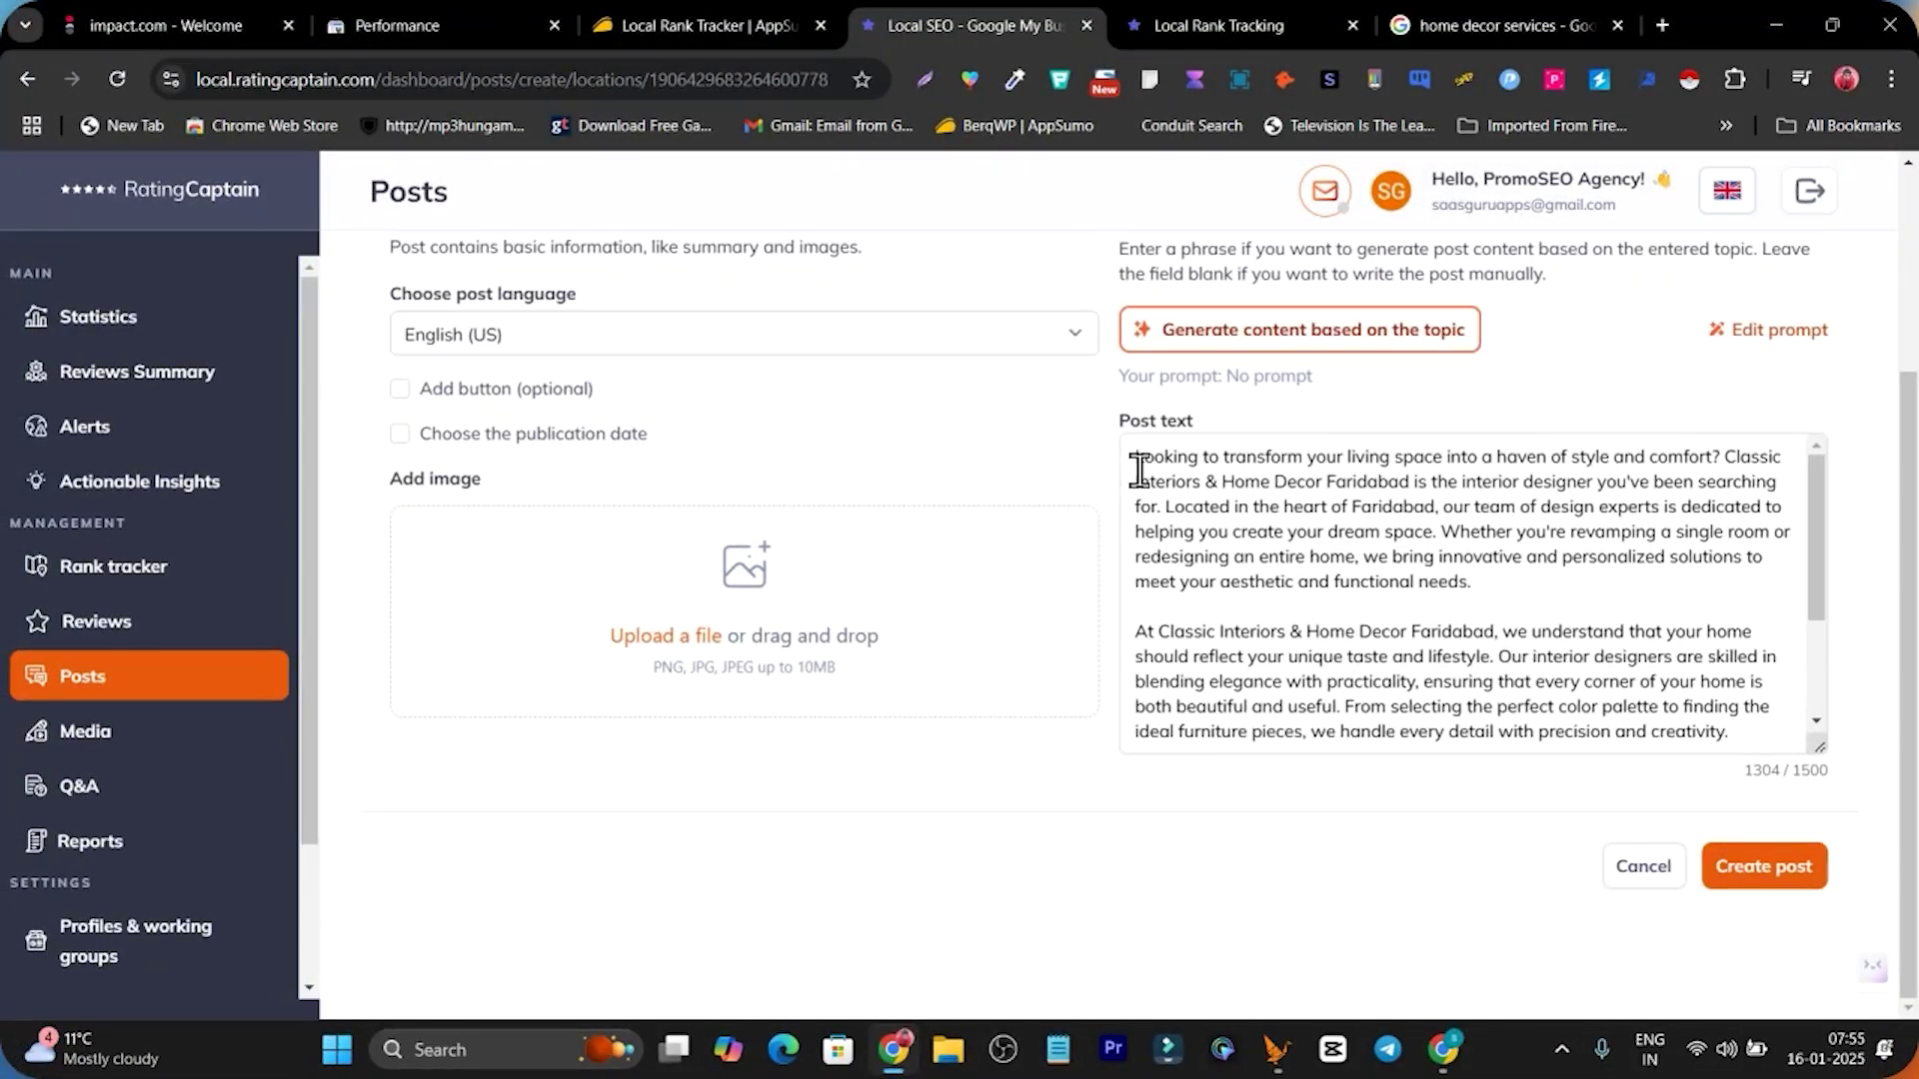
Read through the generated post text against its topic.
{"action": "scroll", "coordinate": [1407, 578], "scroll_direction": "up", "scroll_amount": 3}
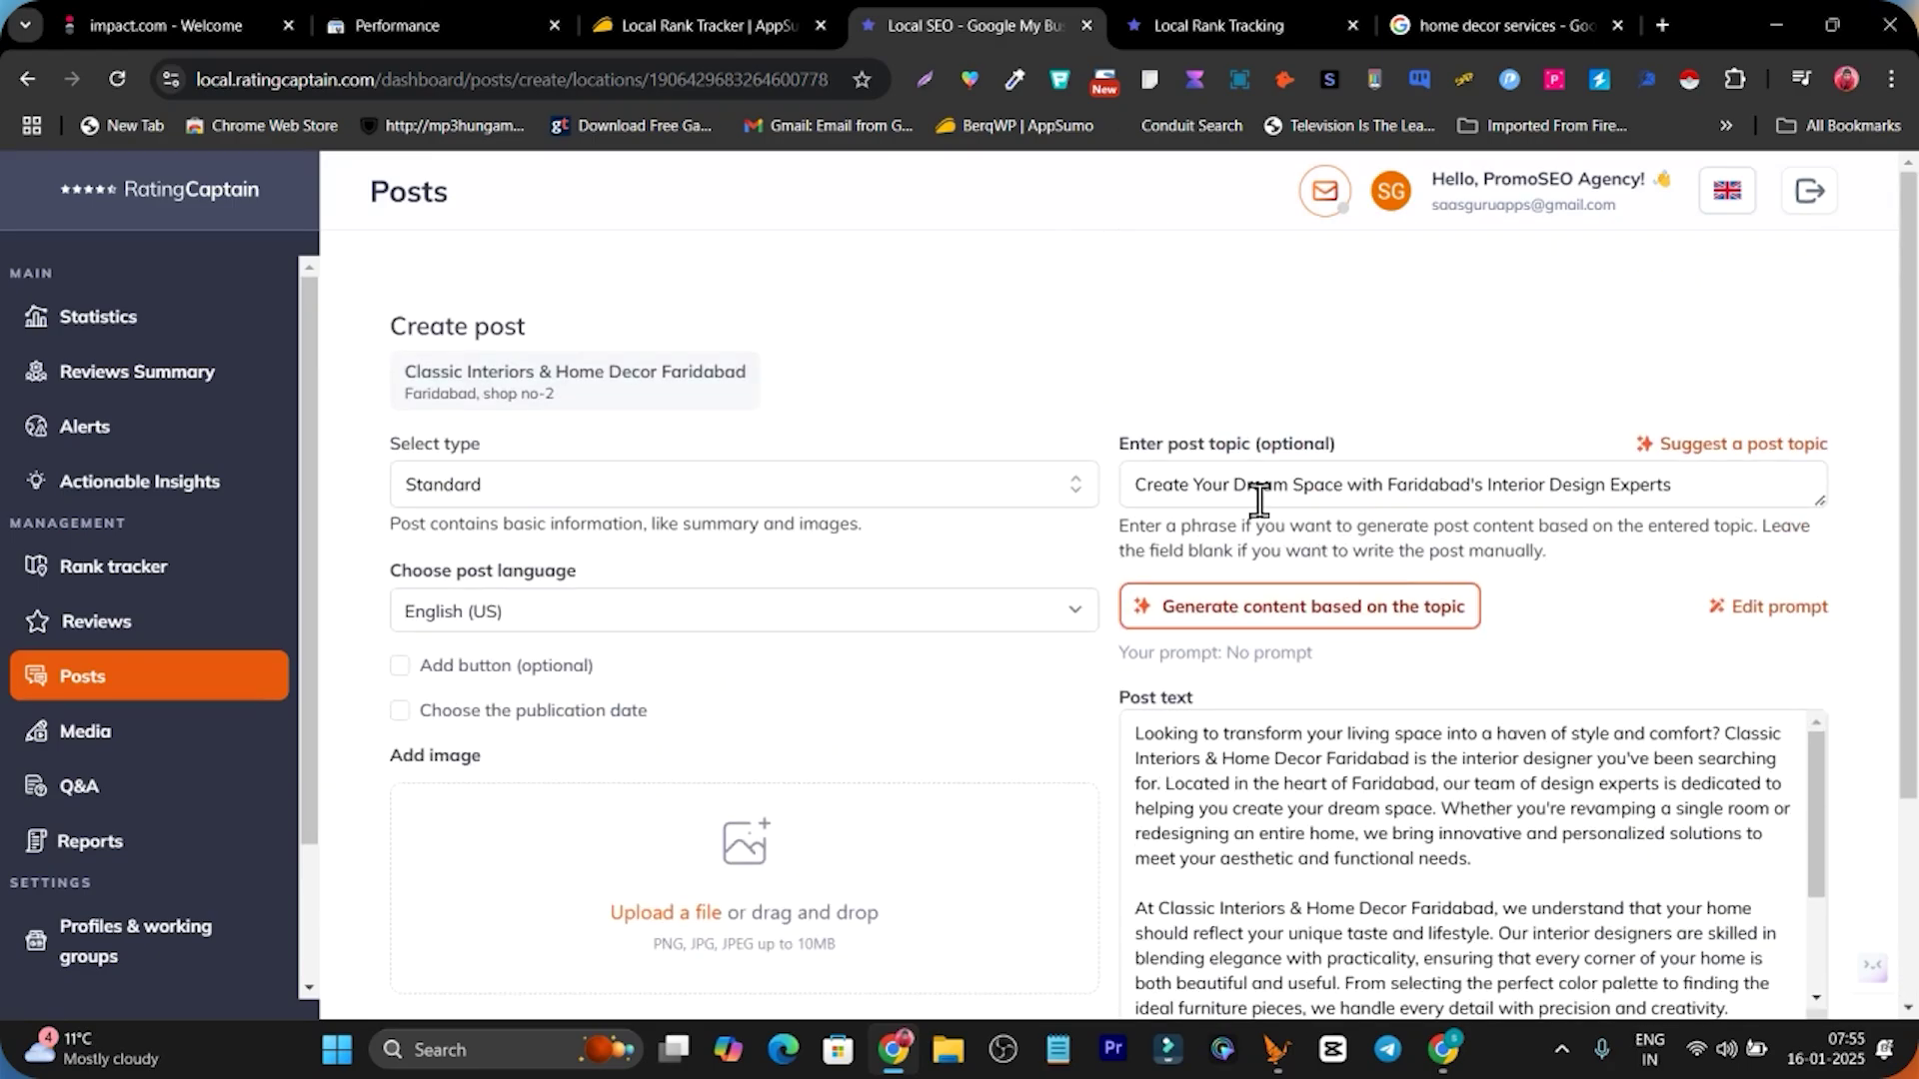
{"action": "scroll", "coordinate": [1258, 505], "scroll_direction": "down", "scroll_amount": 3}
{"action": "scroll", "coordinate": [1270, 517], "scroll_direction": "down", "scroll_amount": 1}
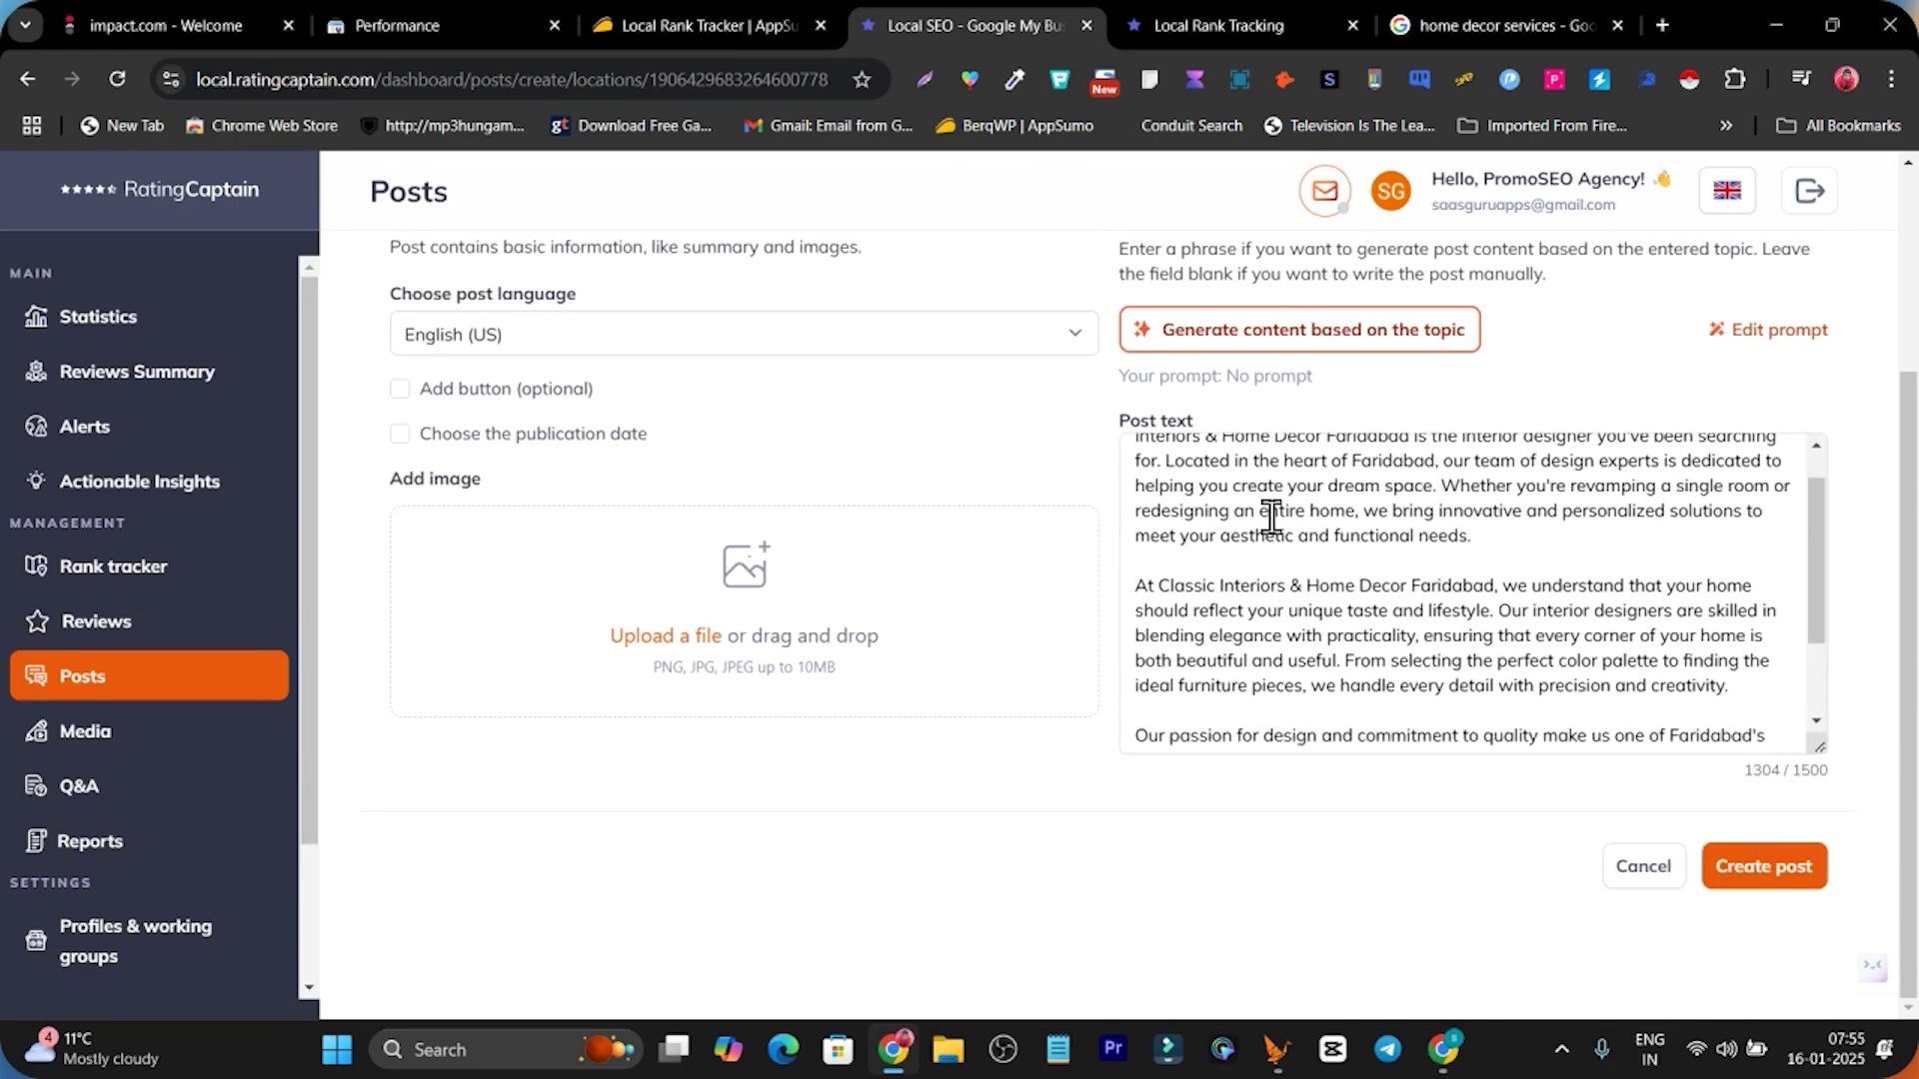
{"action": "scroll", "coordinate": [1271, 517], "scroll_direction": "down", "scroll_amount": 2}
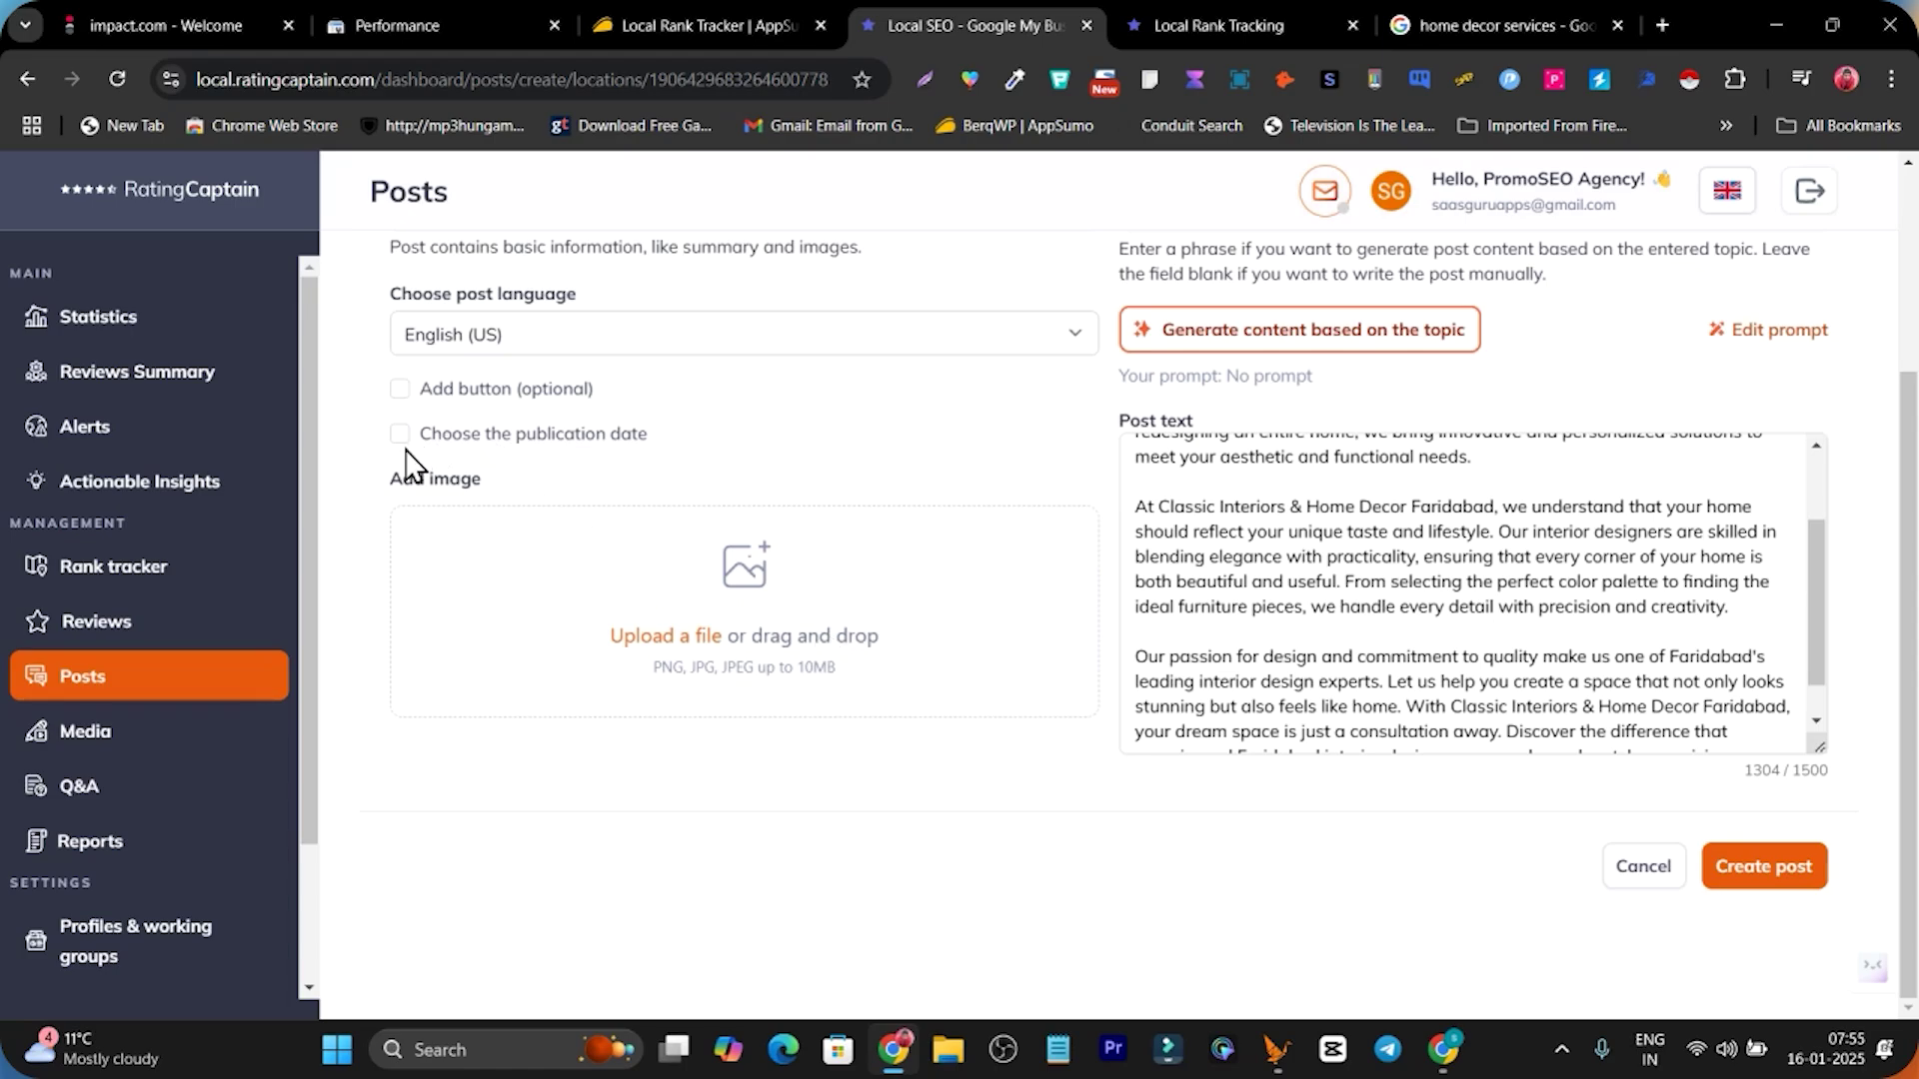
Add a Call button to the post and create it without a scheduled publication date or image.
{"action": "left_click", "coordinate": [399, 388]}
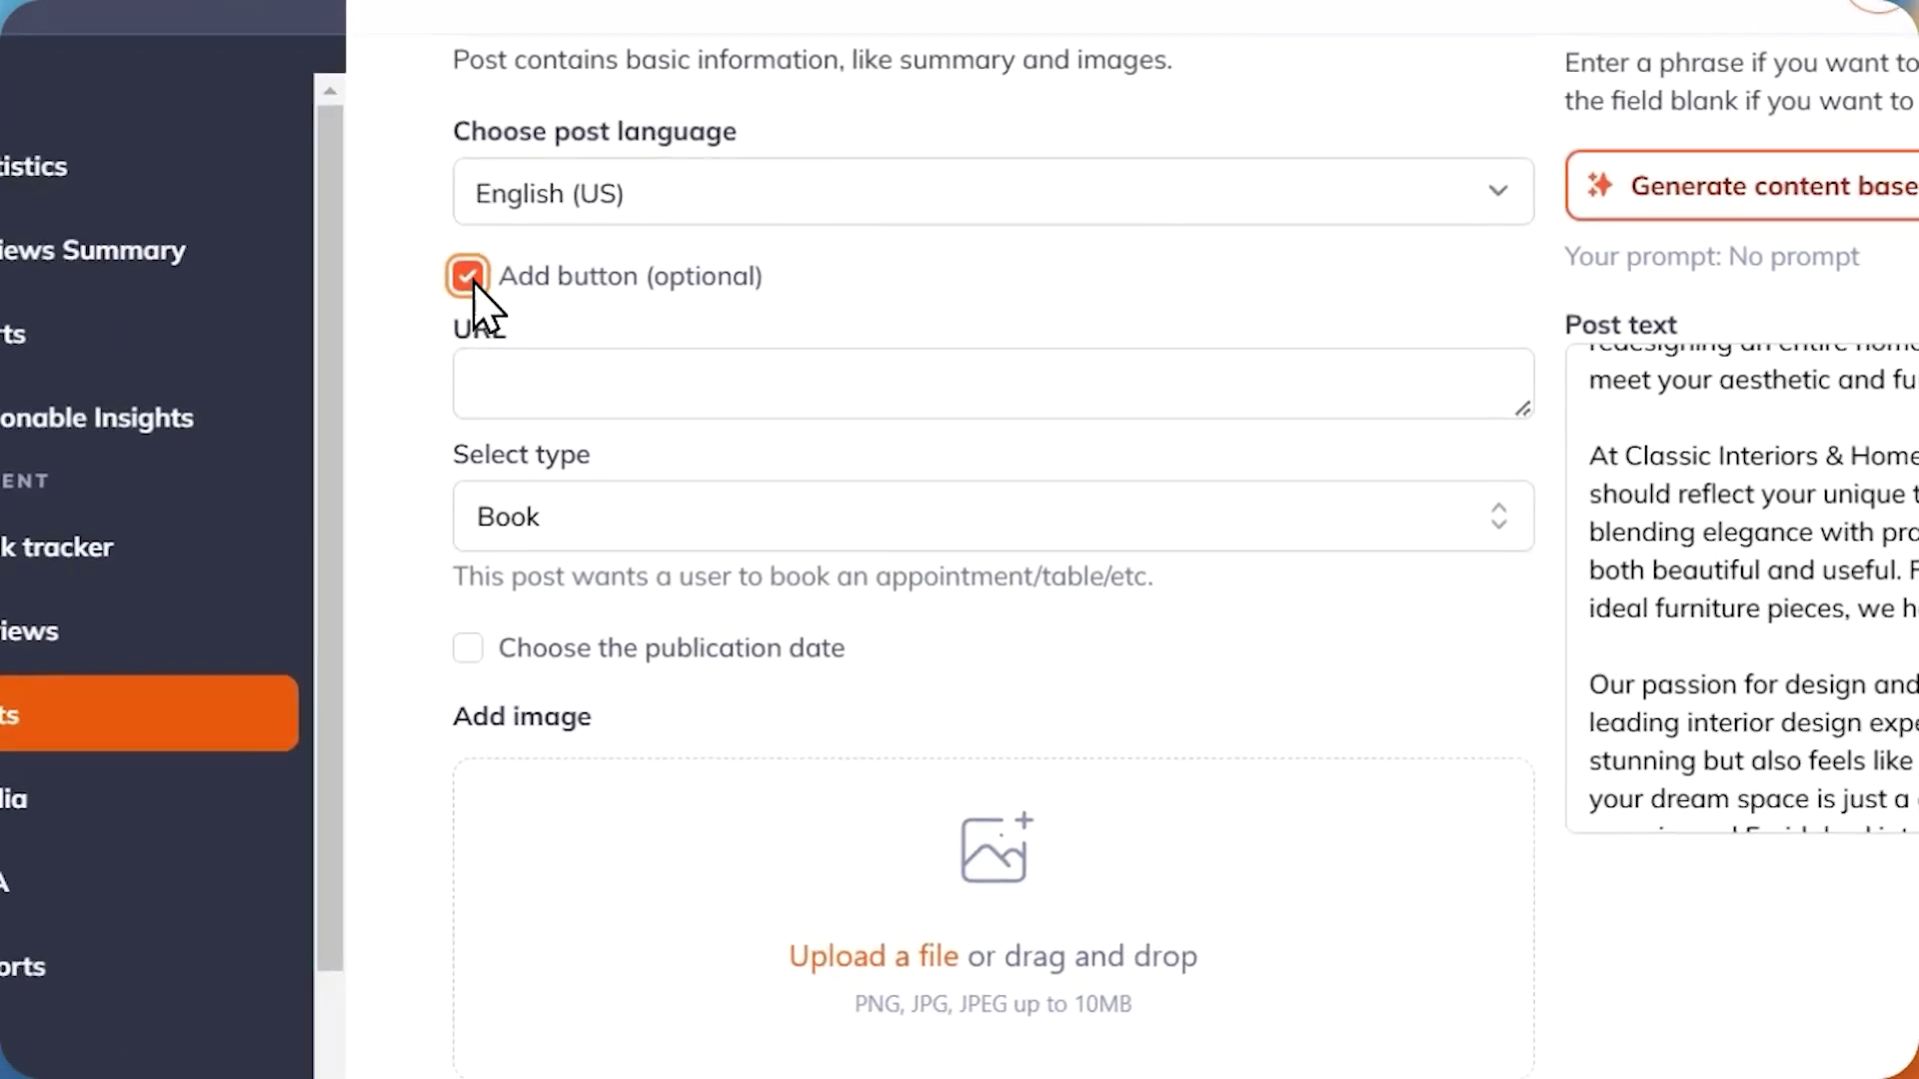
{"action": "left_click", "coordinate": [518, 458]}
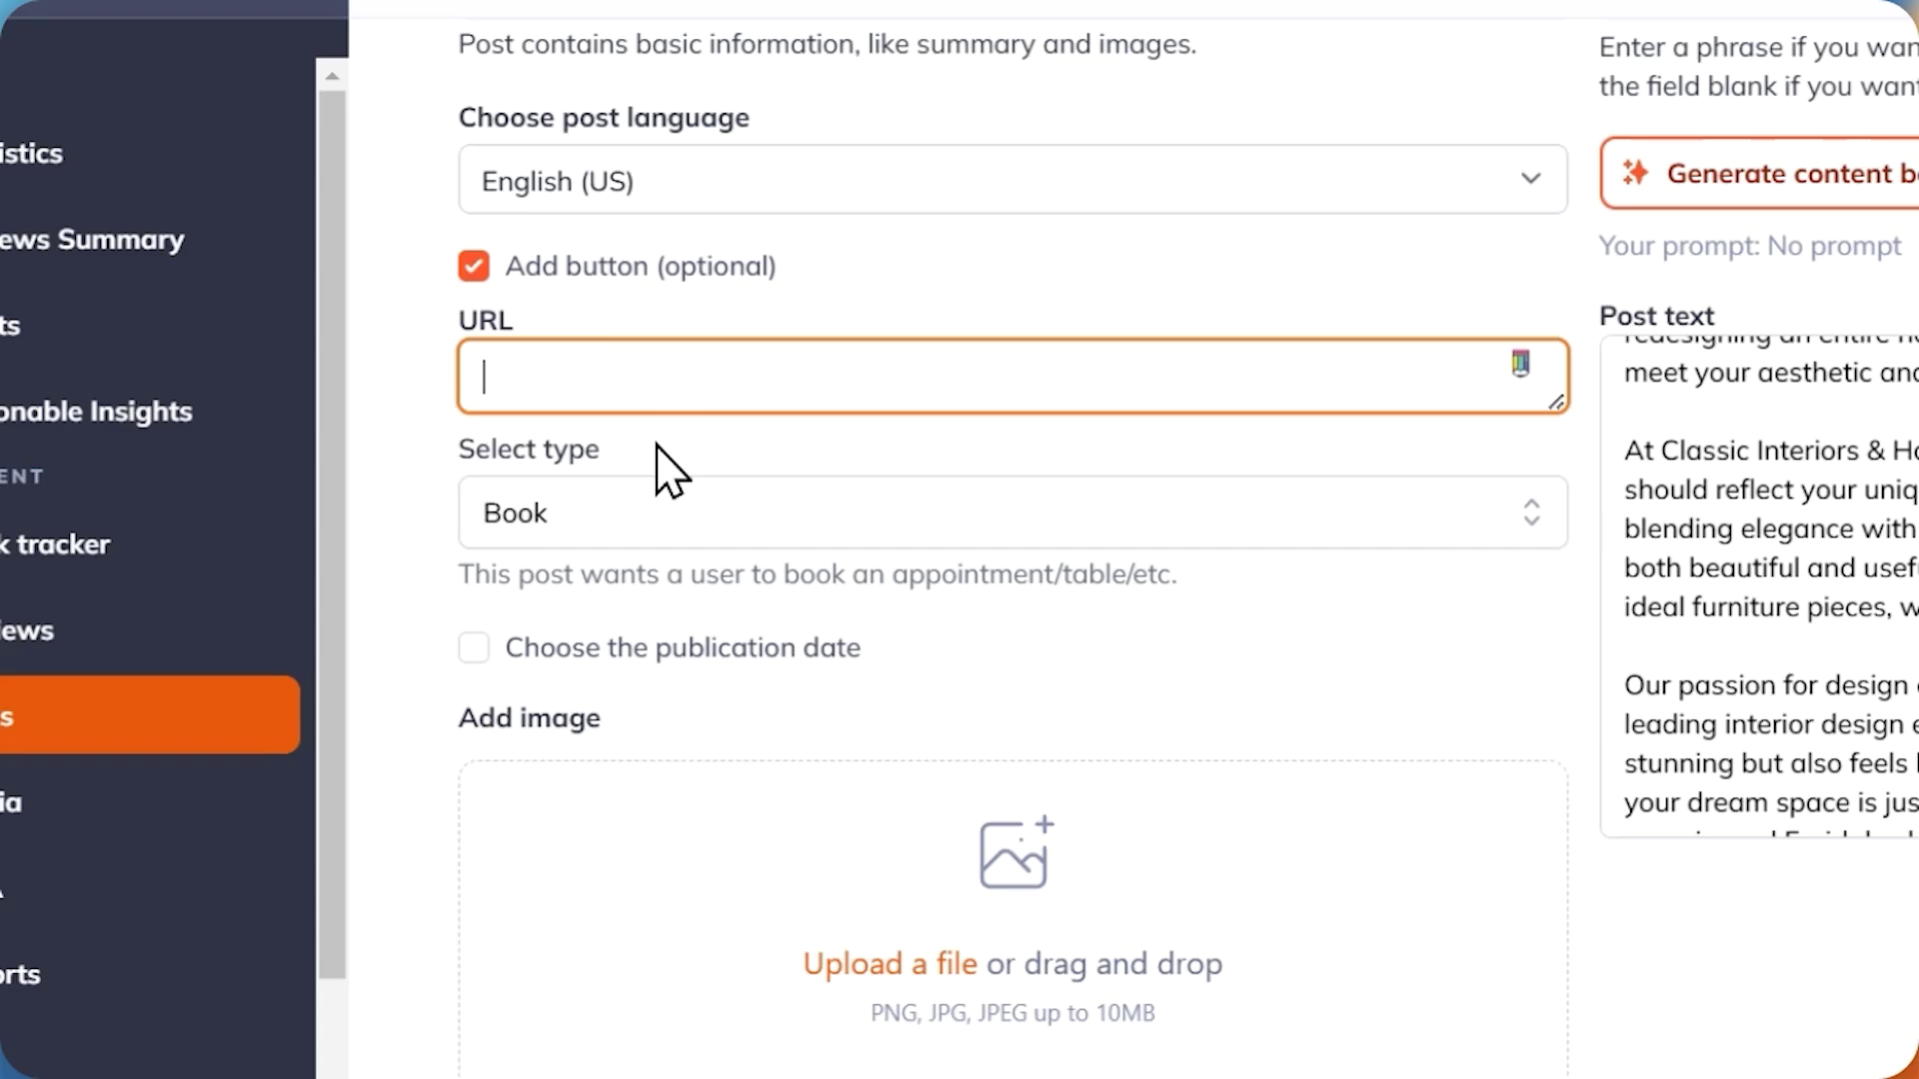
{"action": "left_click", "coordinate": [664, 520]}
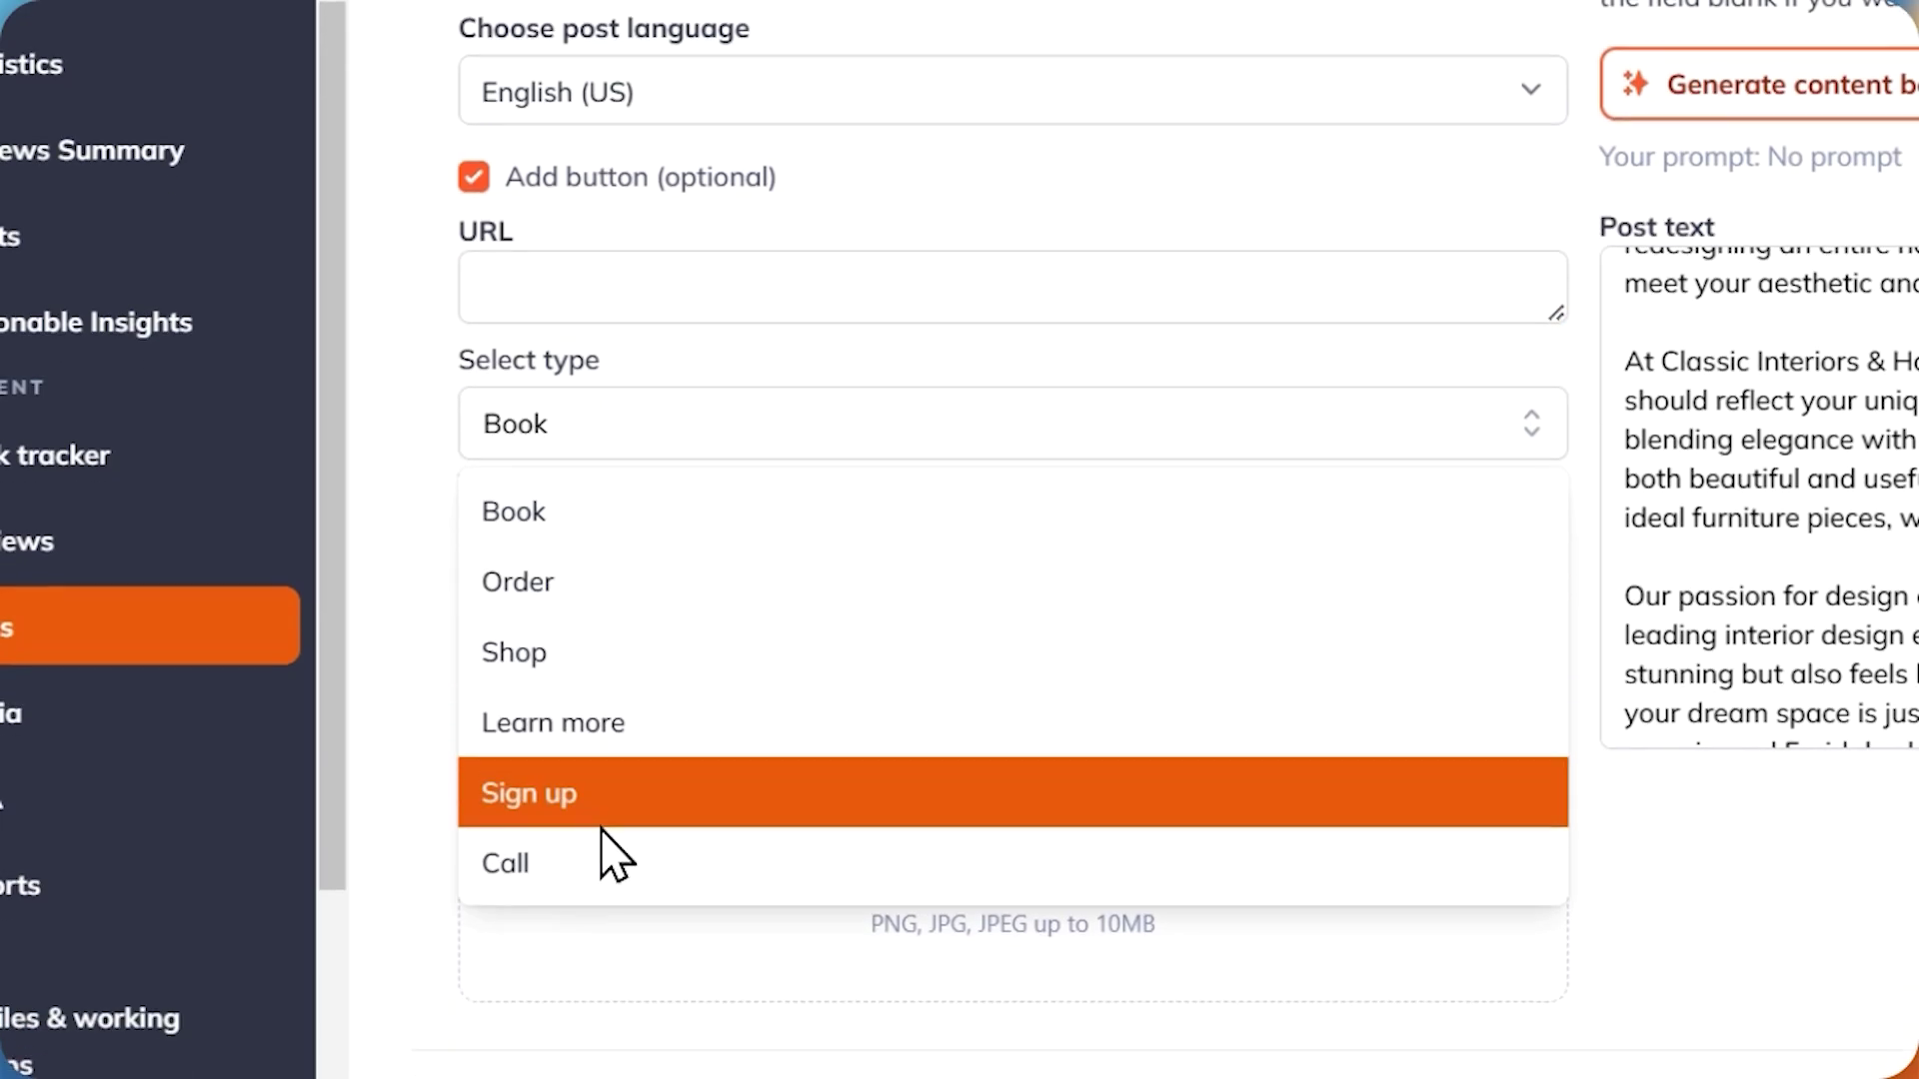
{"action": "left_click", "coordinate": [611, 868]}
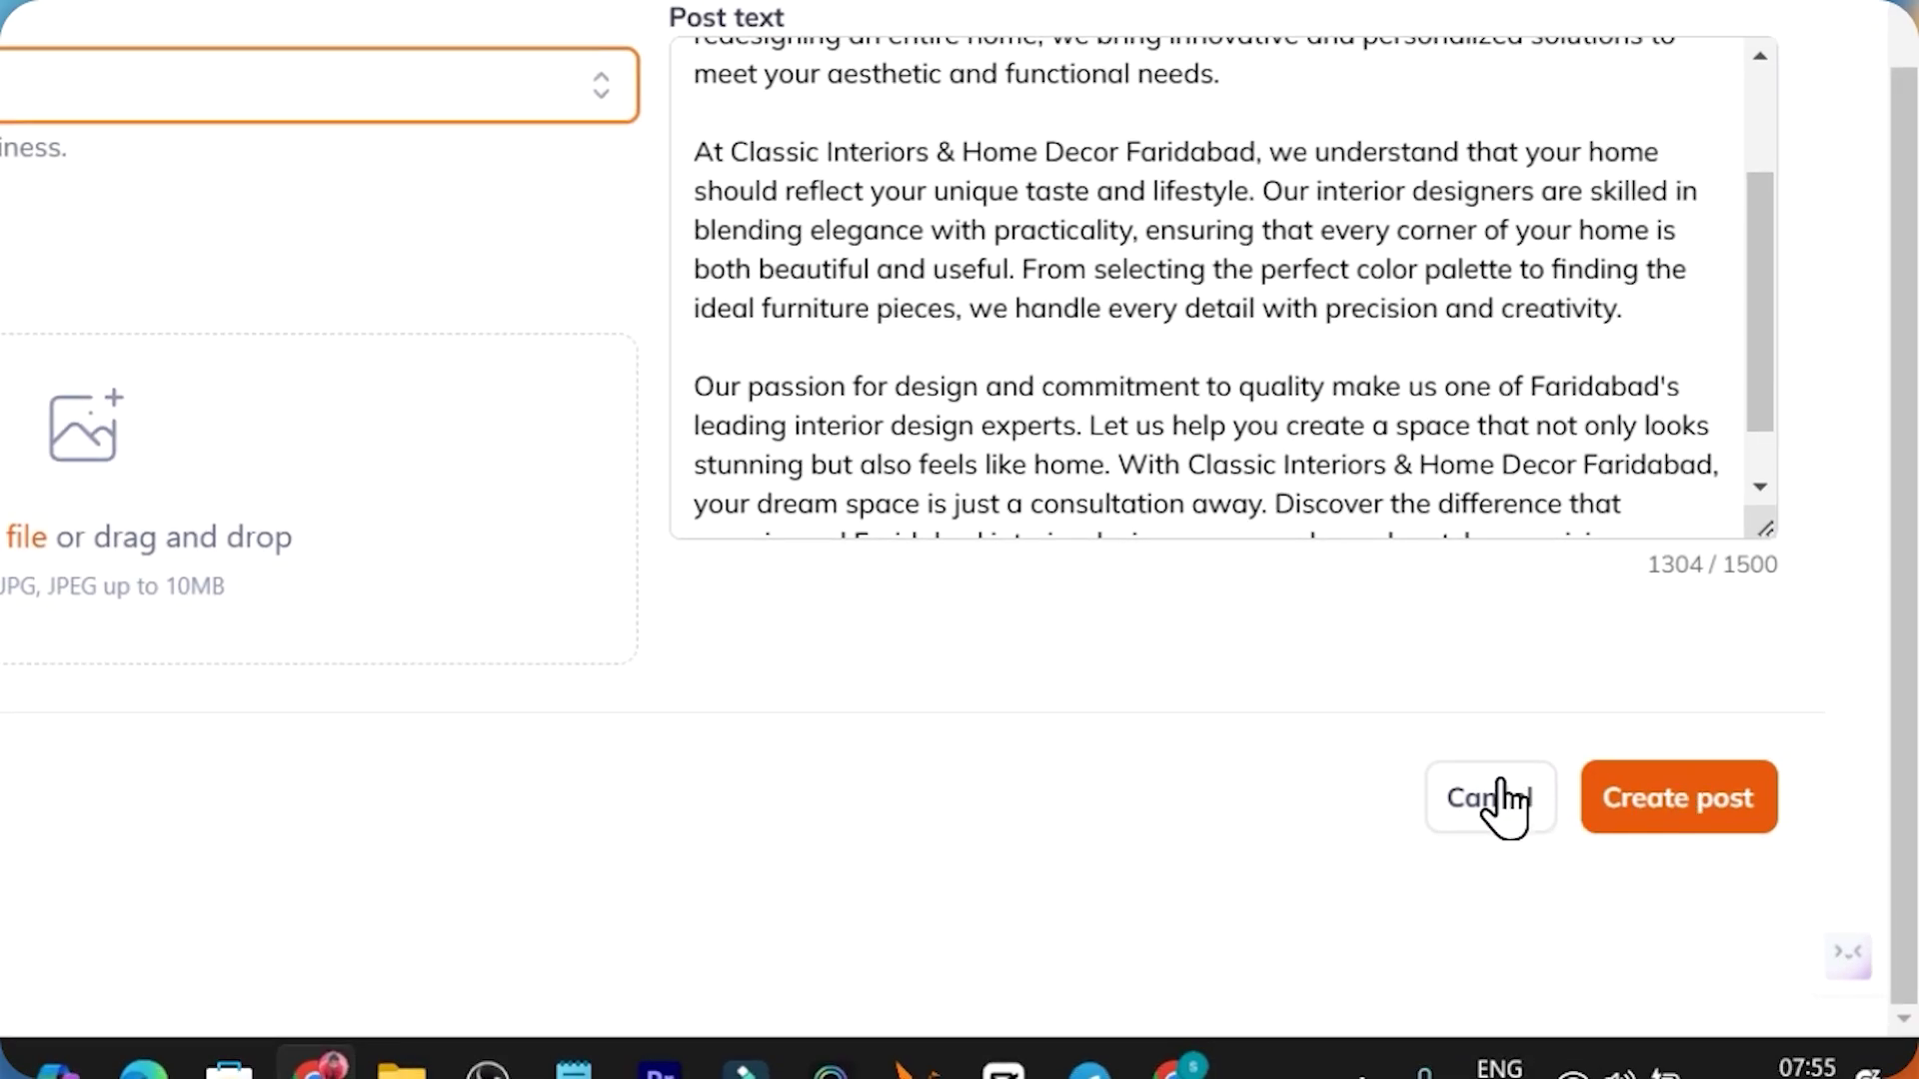
{"action": "left_click", "coordinate": [1696, 827]}
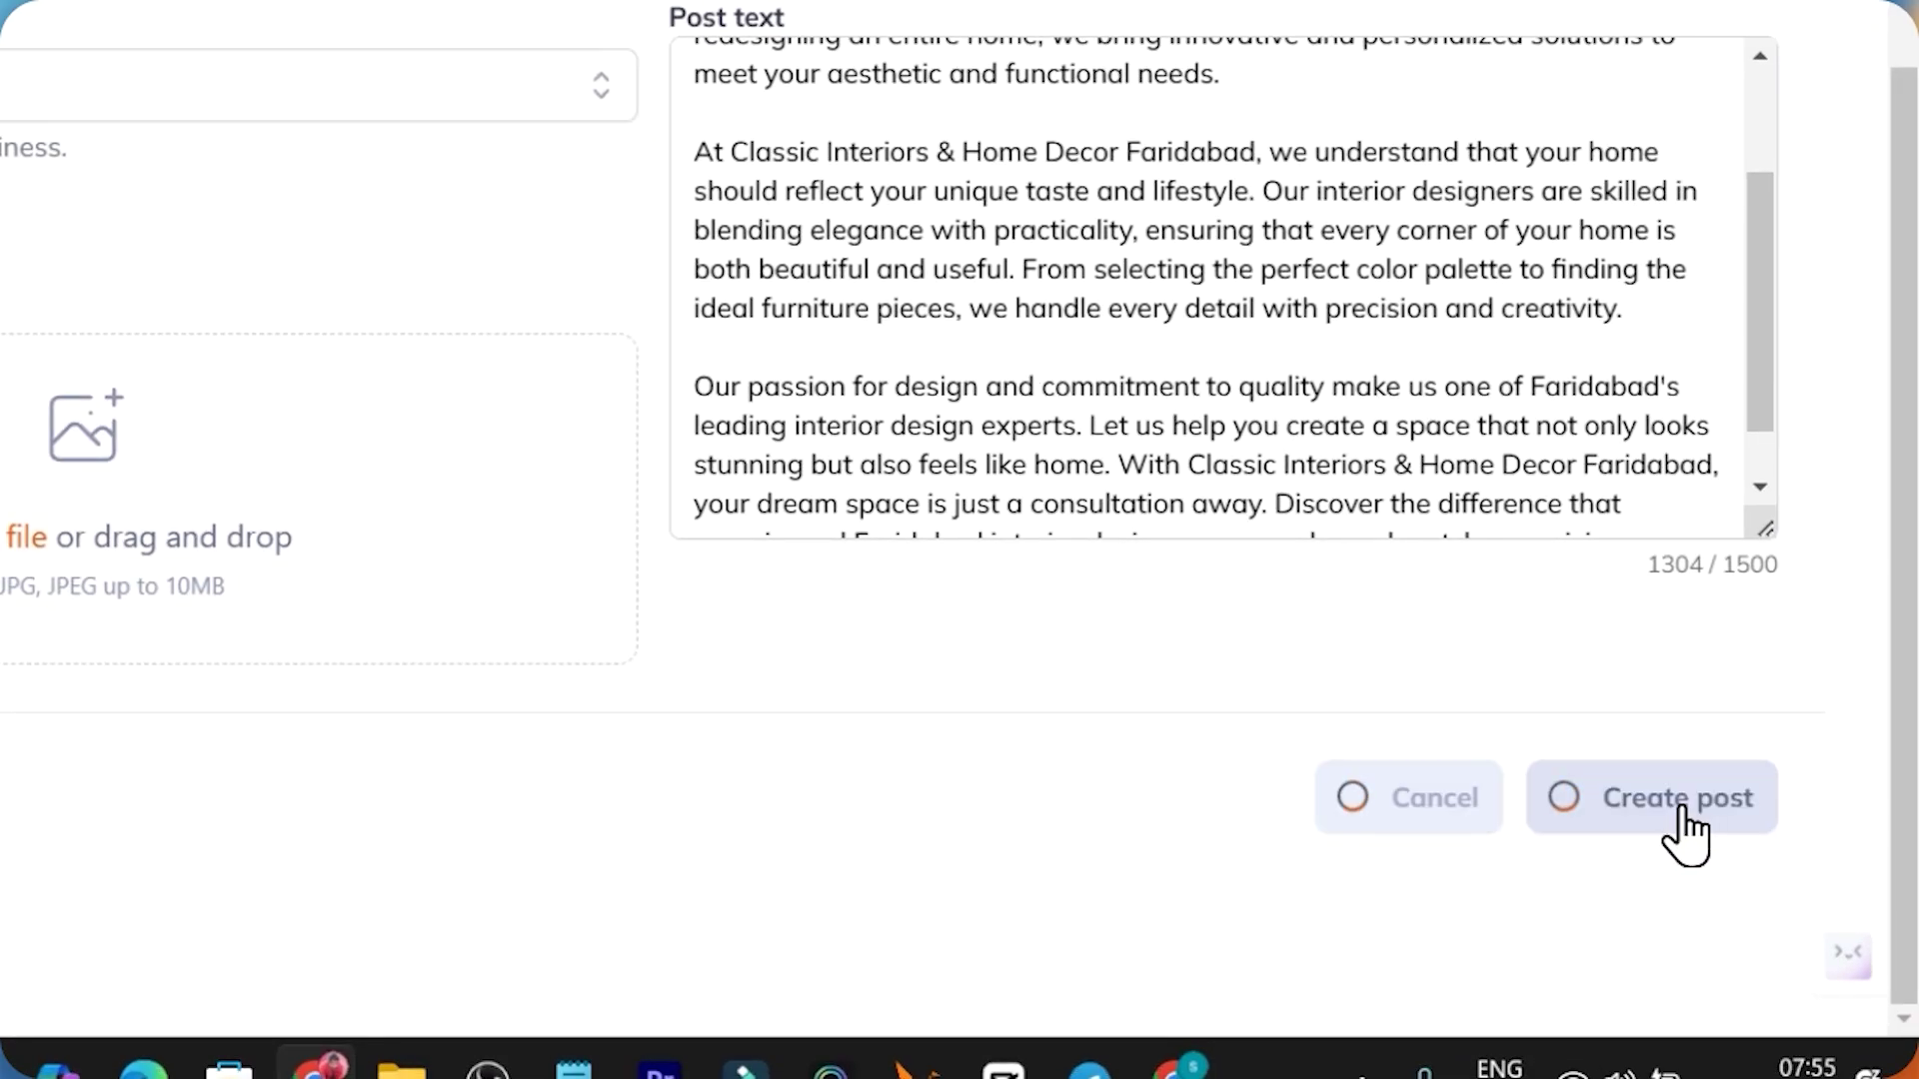
Check the new post dated 16/01/2025 in the posts list and delete it.
{"action": "scroll", "coordinate": [1010, 626], "scroll_direction": "up", "scroll_amount": 5}
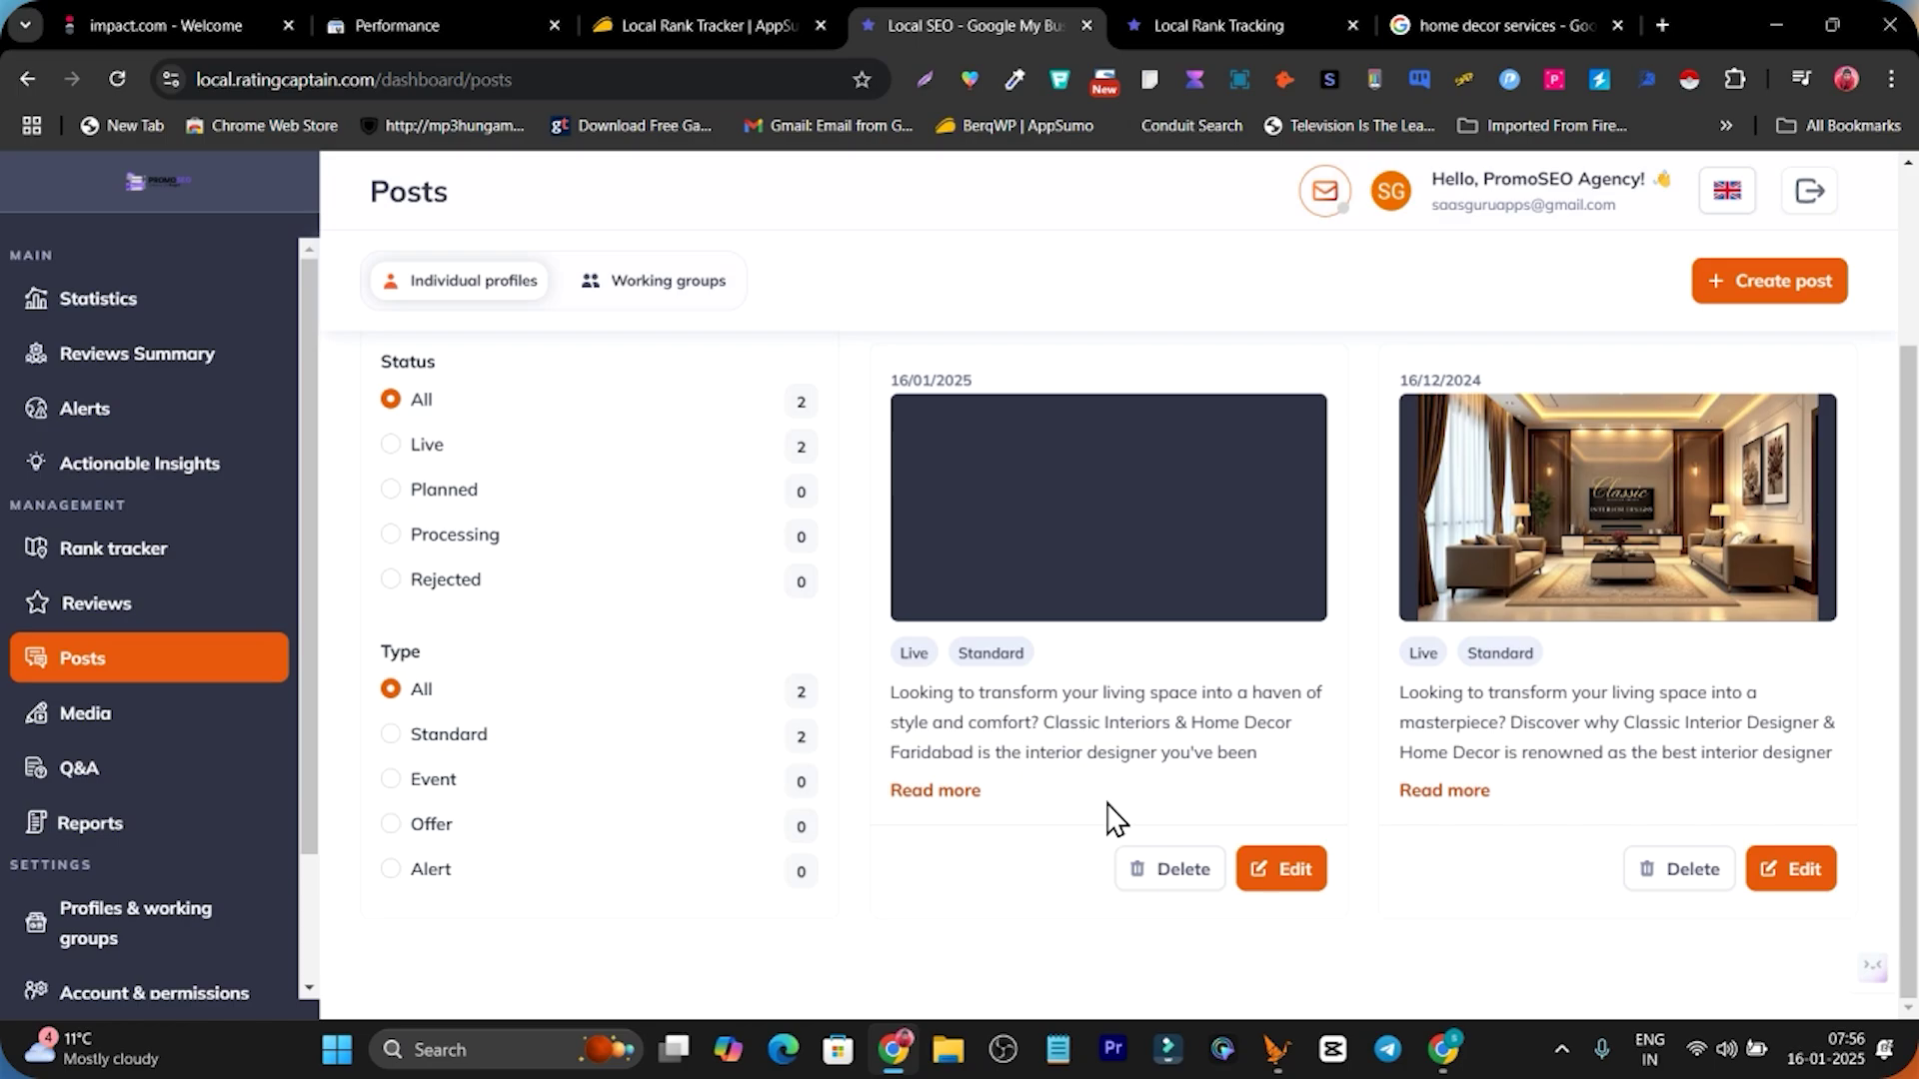
{"action": "left_click", "coordinate": [1169, 868]}
{"action": "left_click", "coordinate": [1163, 671]}
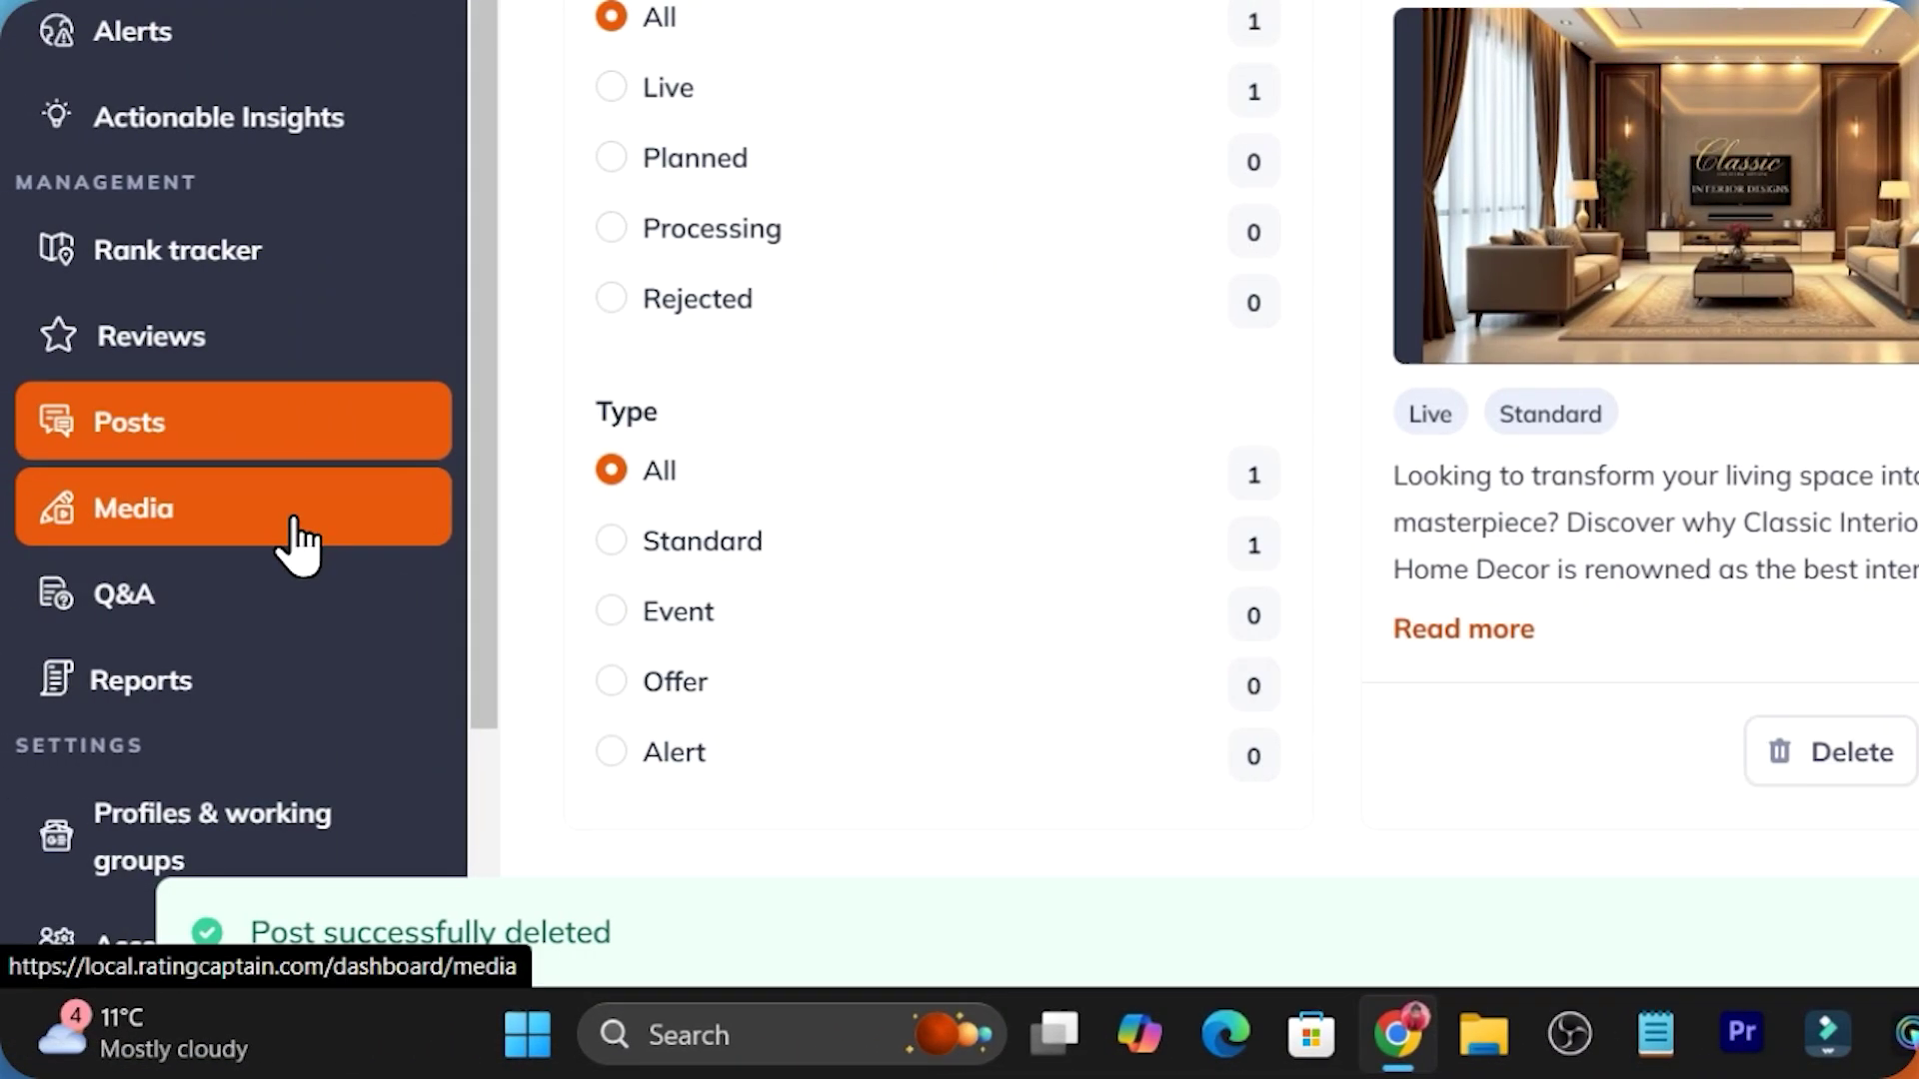
Browse the profile's photos in the Media section, and open the Q&A section.
{"action": "left_click", "coordinate": [297, 540]}
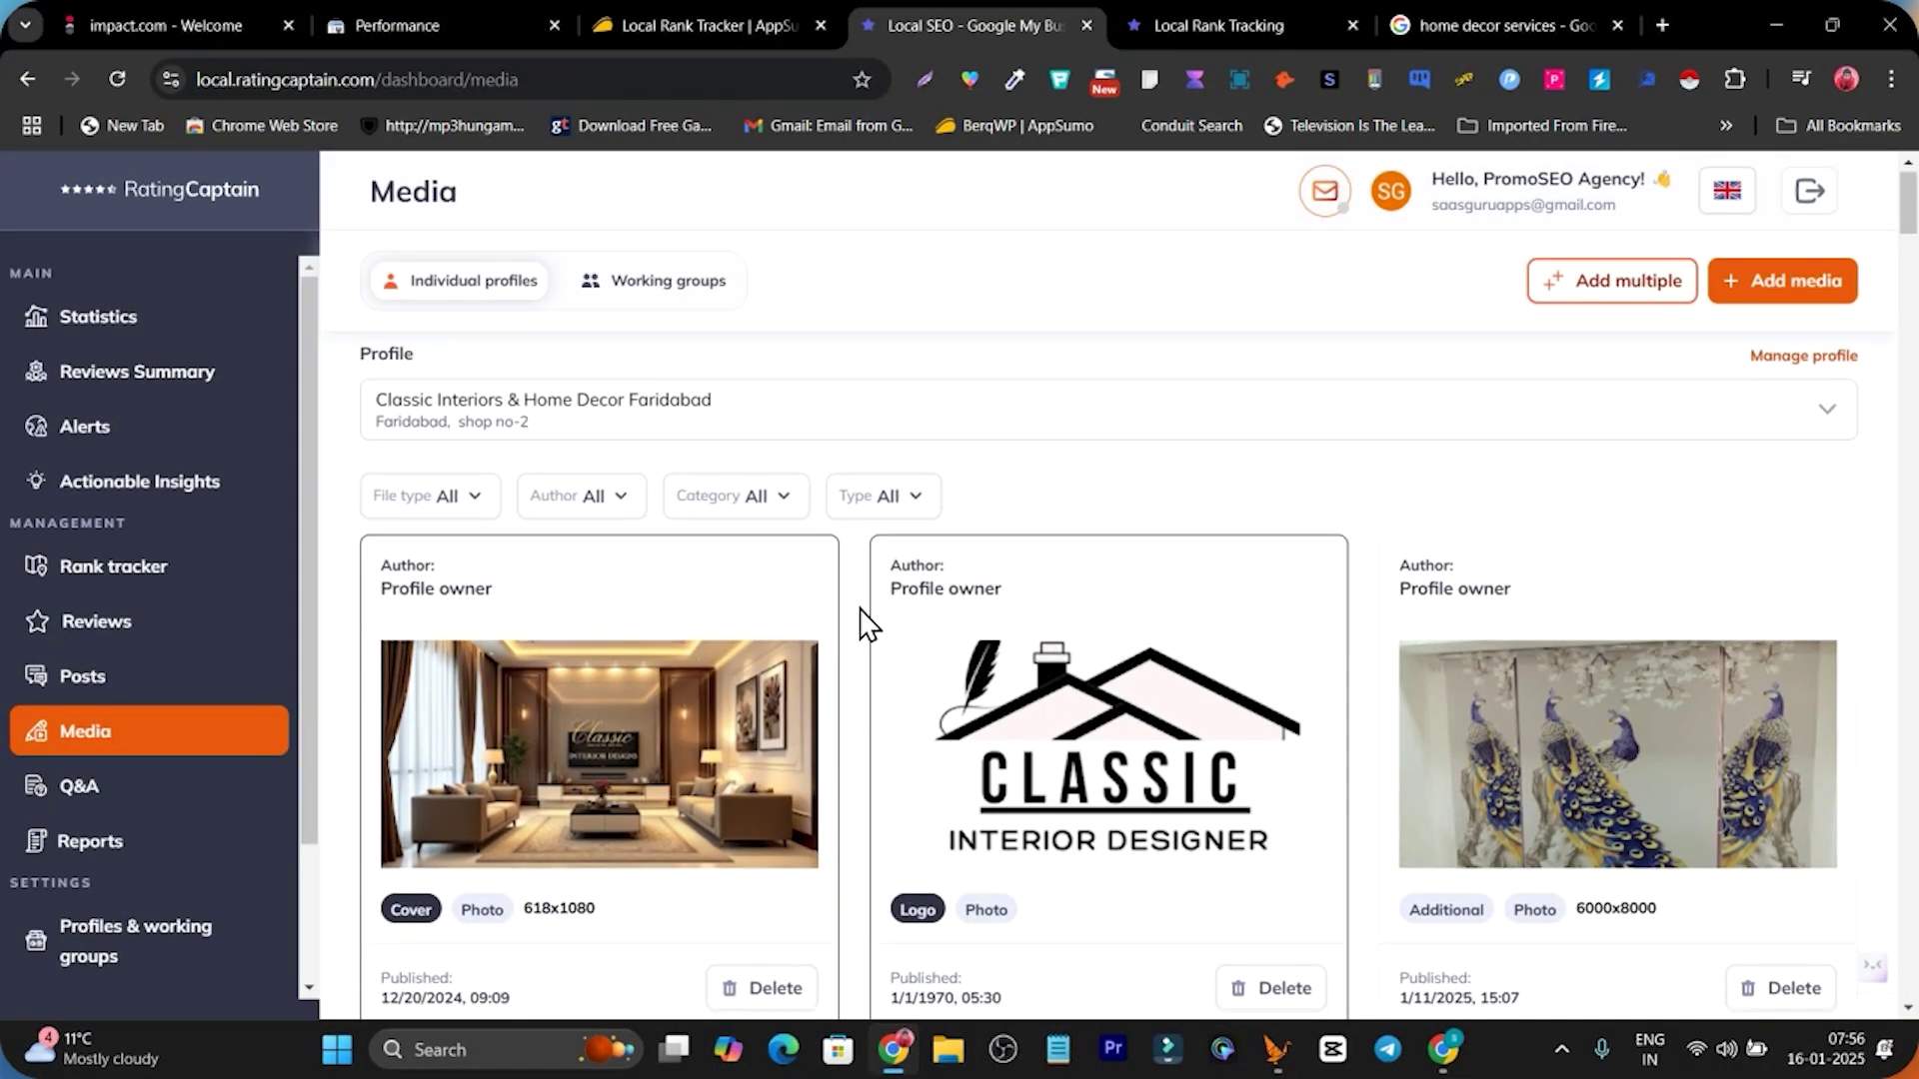
{"action": "scroll", "coordinate": [861, 795], "scroll_direction": "down", "scroll_amount": 4}
{"action": "scroll", "coordinate": [861, 799], "scroll_direction": "down", "scroll_amount": 9}
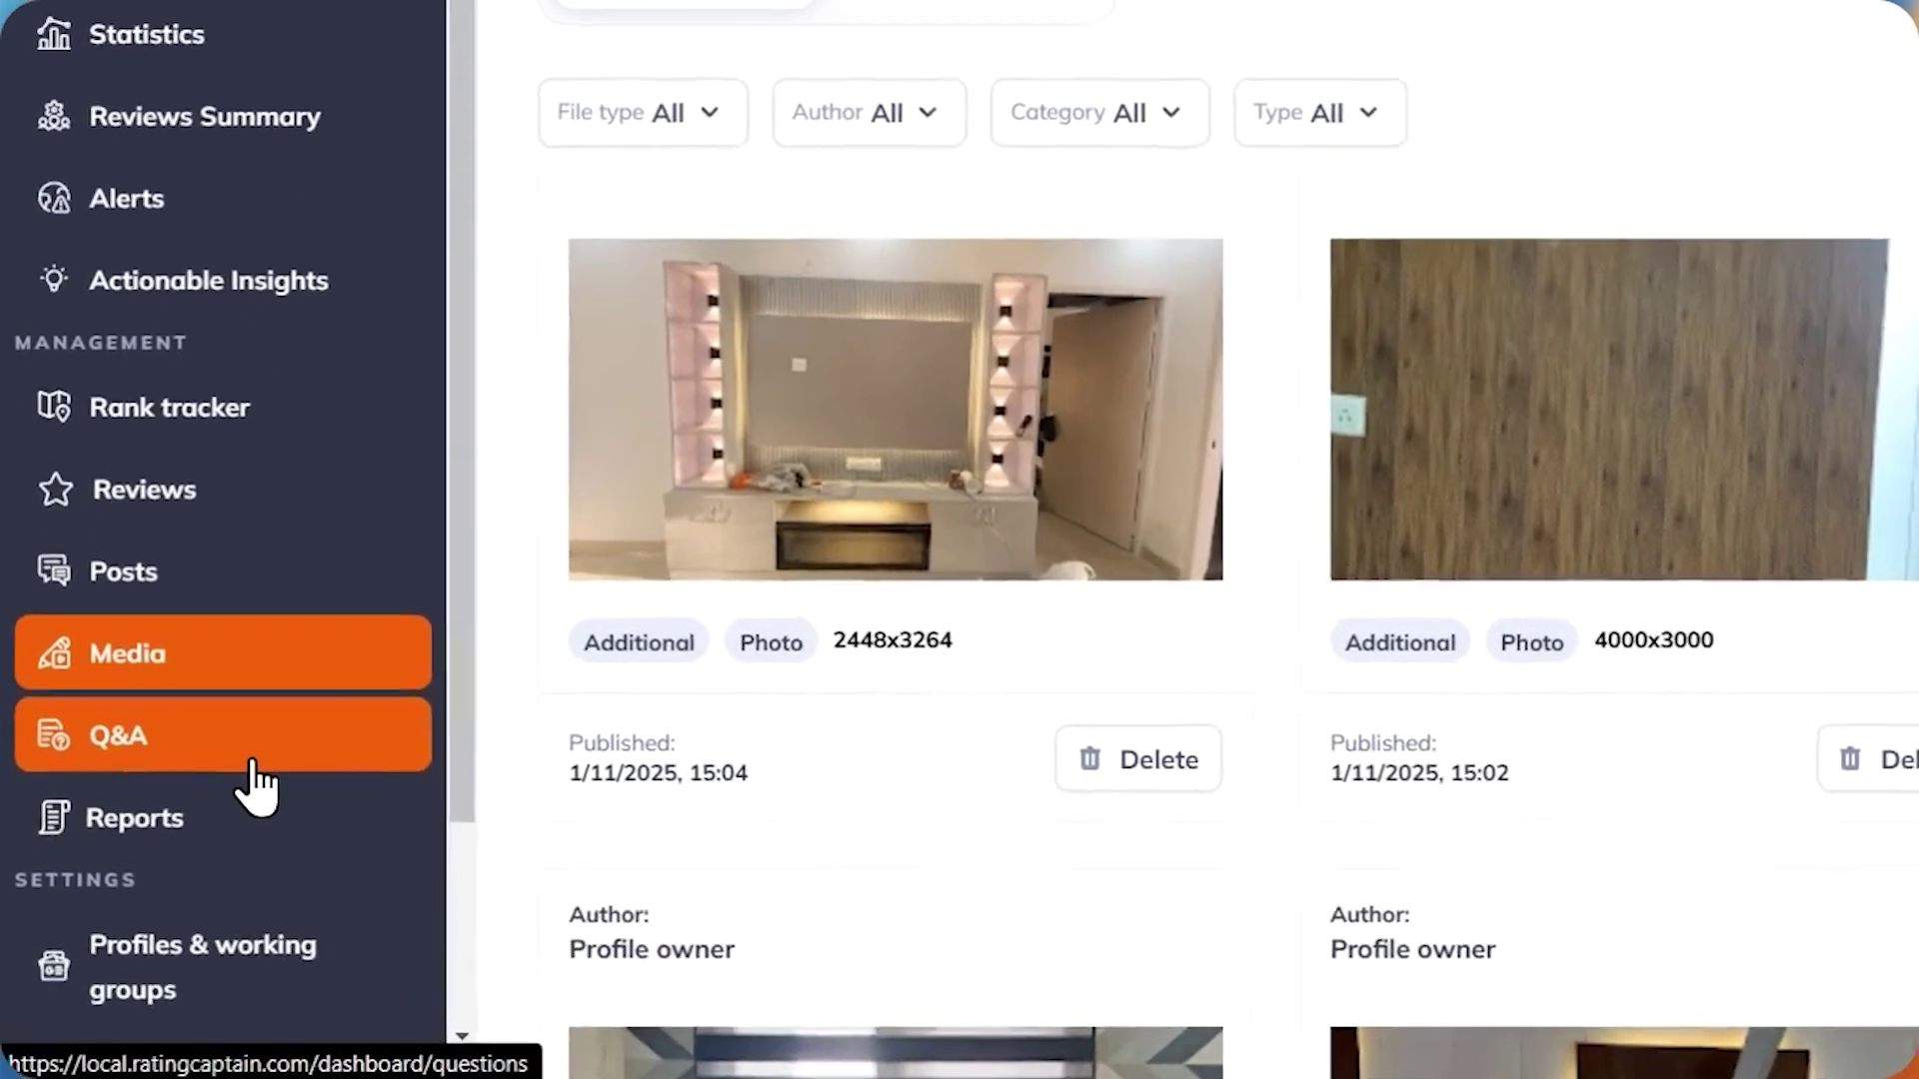
{"action": "left_click", "coordinate": [165, 797]}
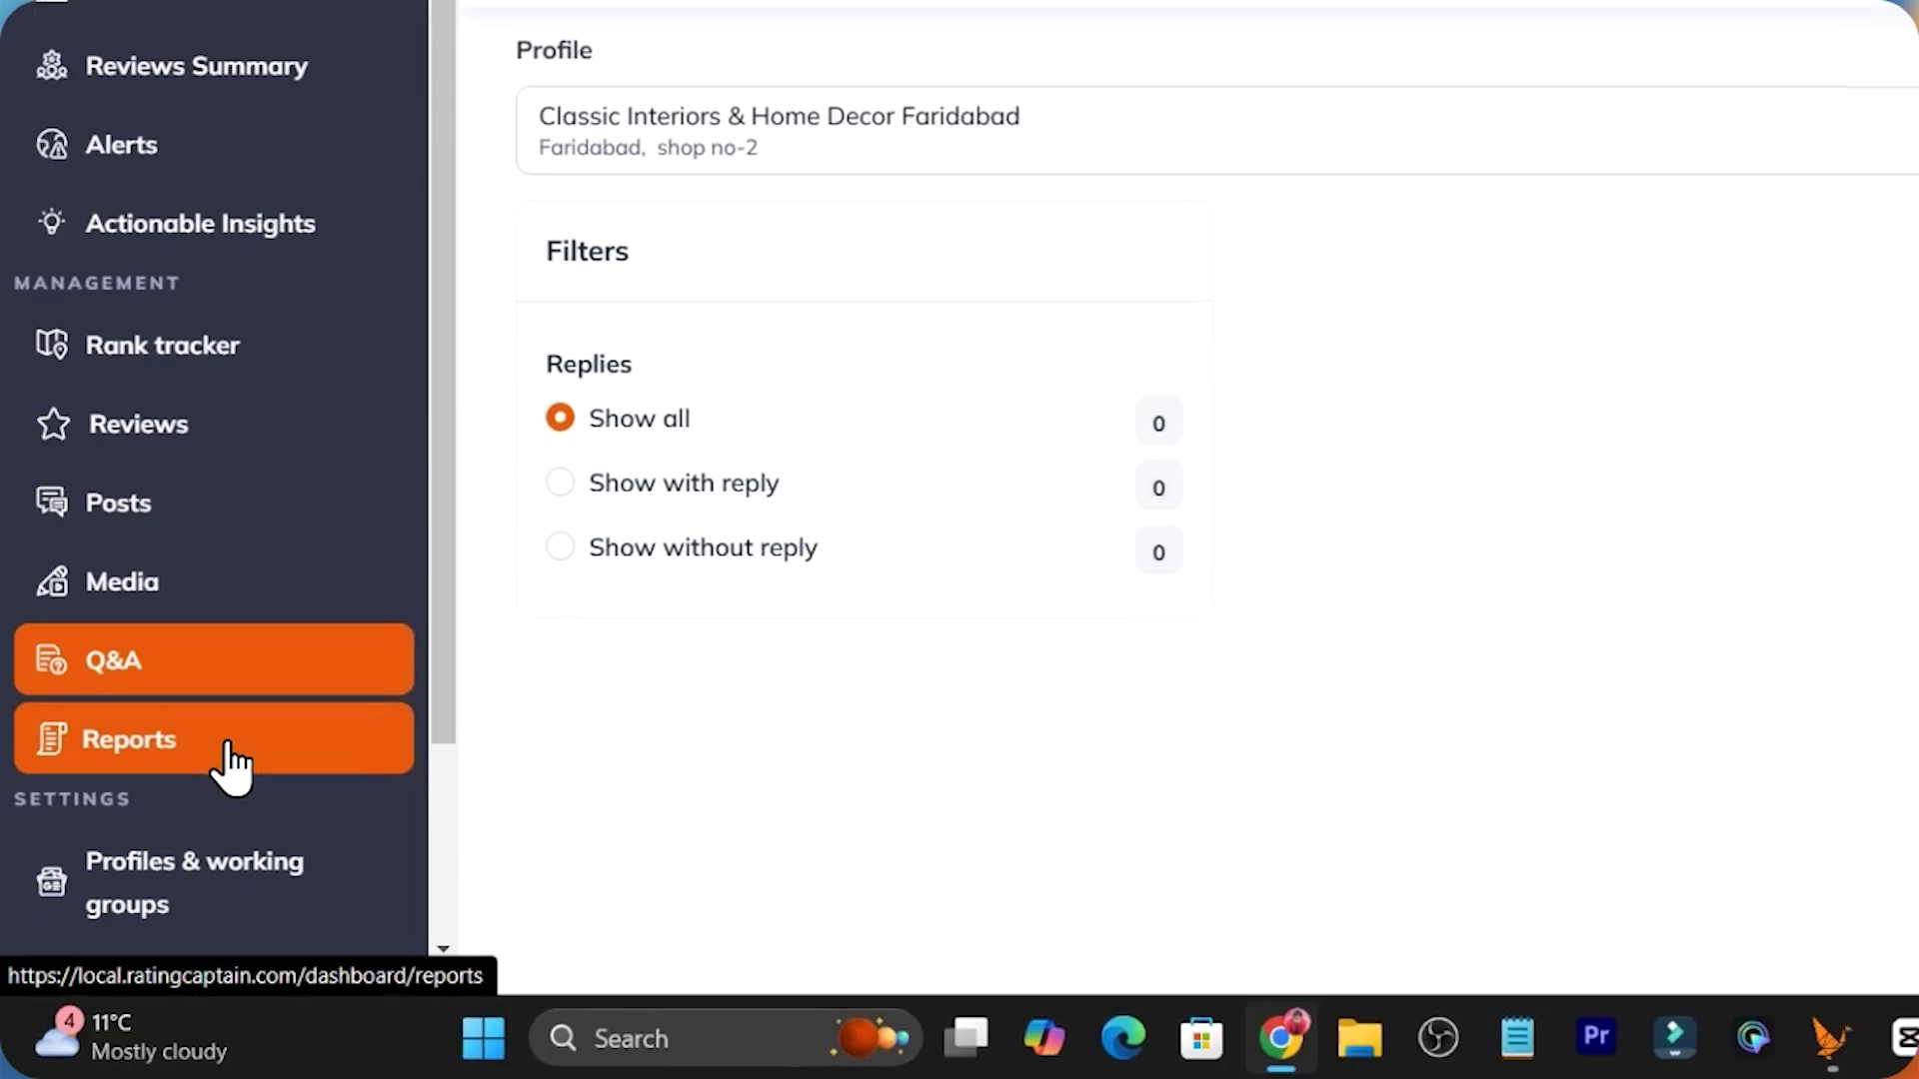
Open the Overall report for editing in Reports and look over its PDF logo and recurring shipping settings.
{"action": "left_click", "coordinate": [252, 712]}
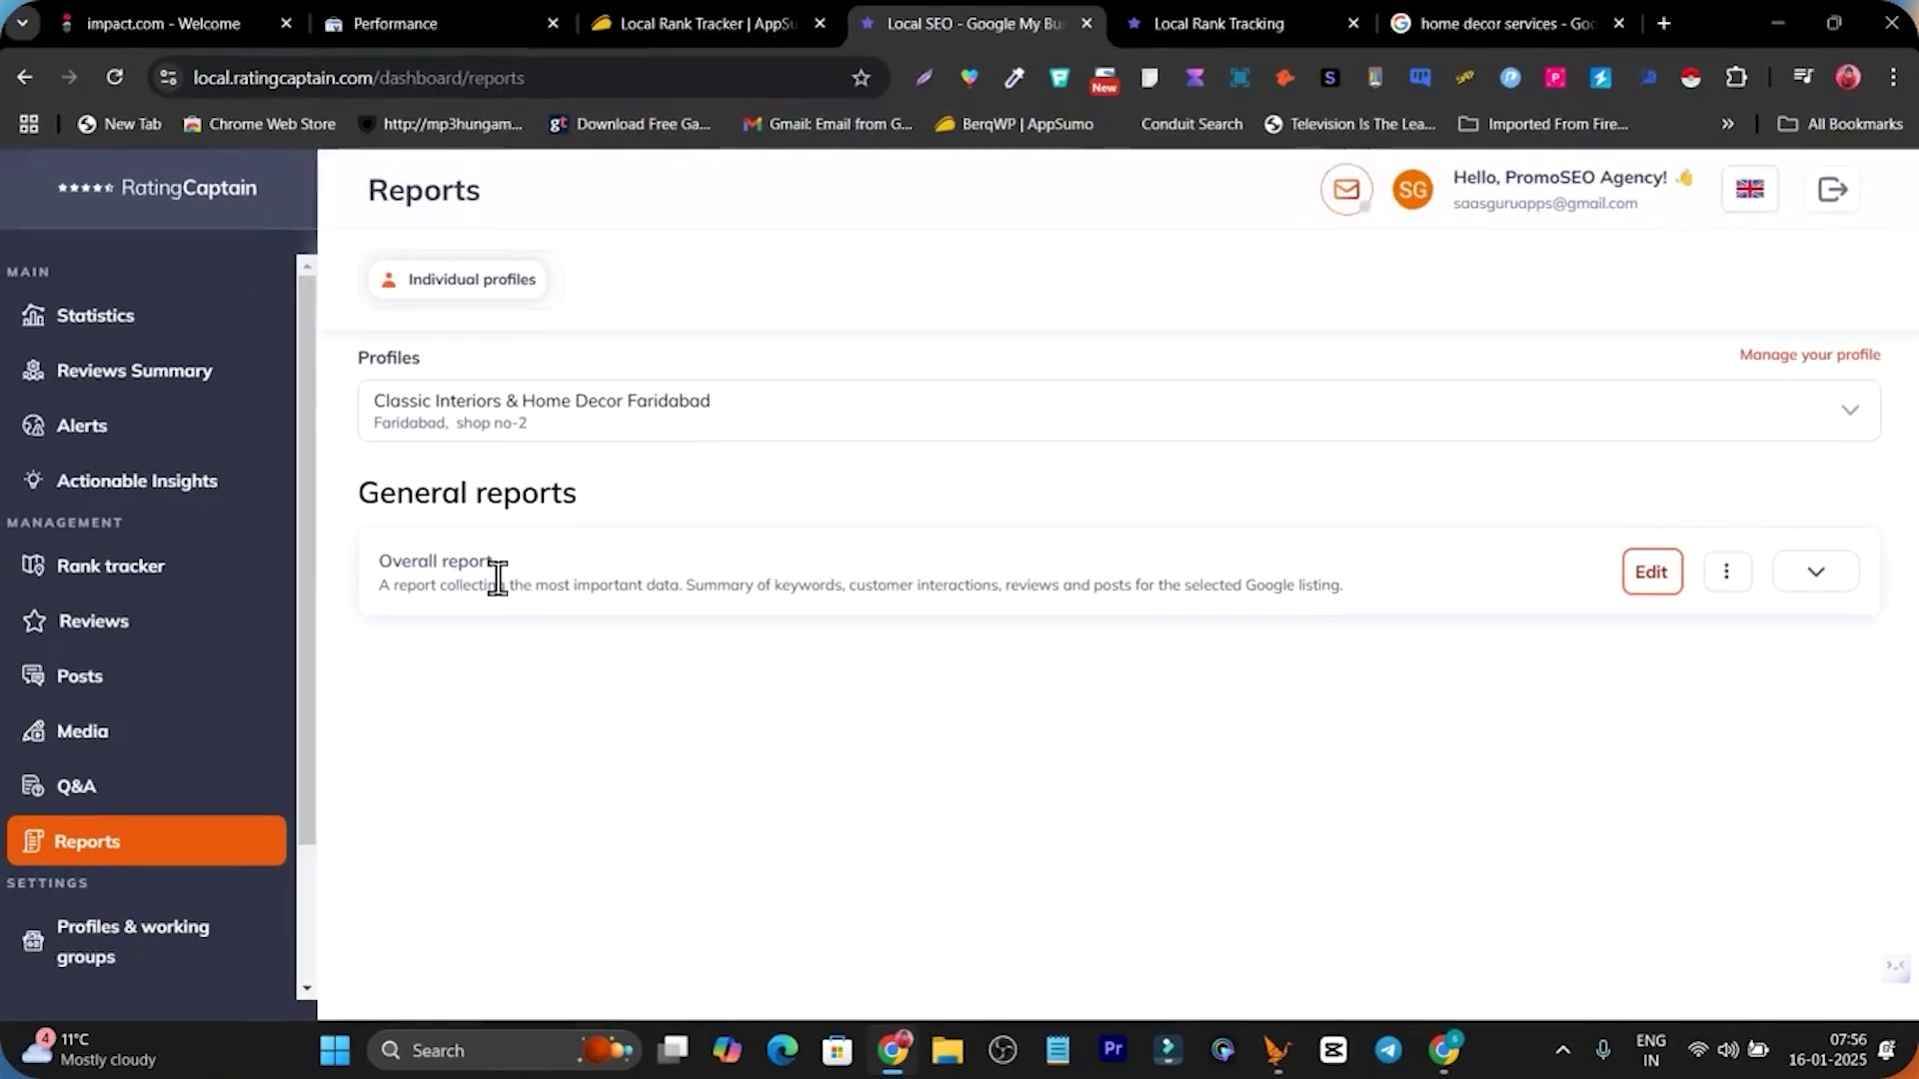
{"action": "left_click", "coordinate": [1651, 573]}
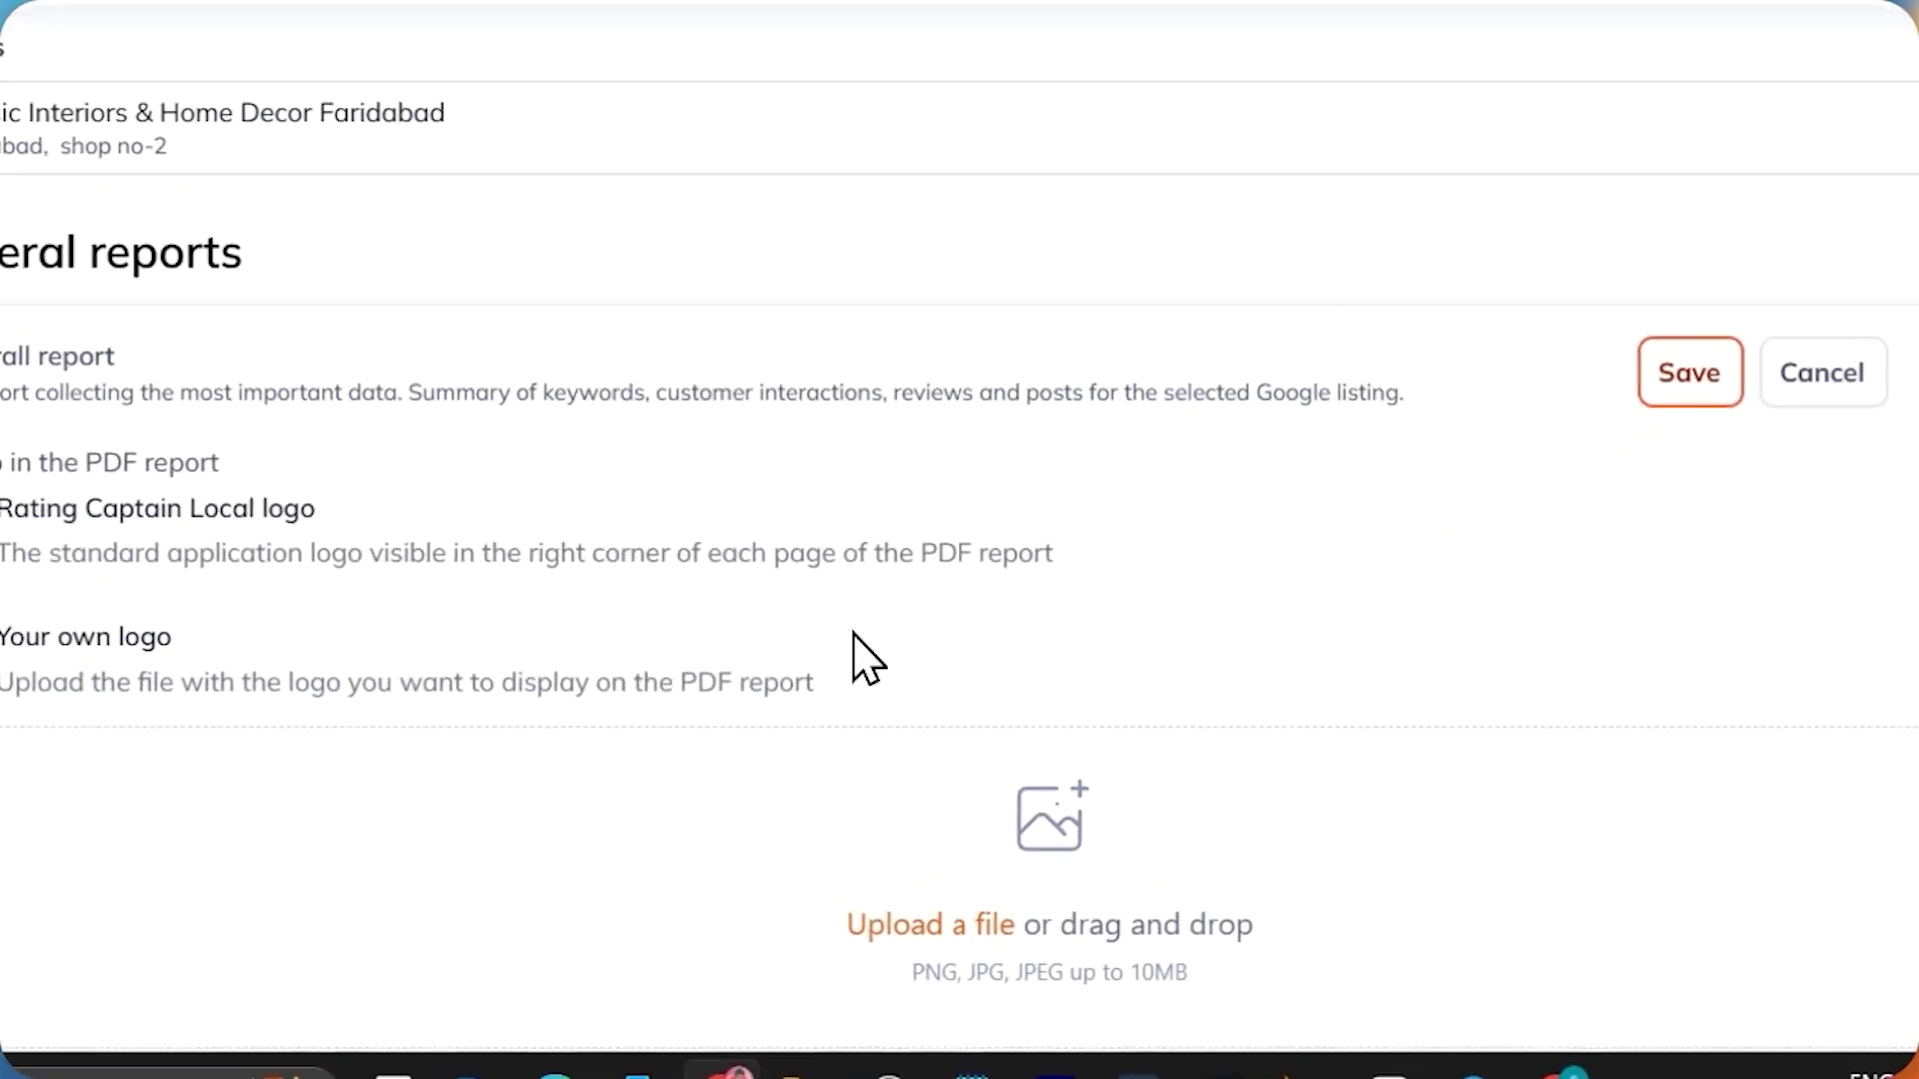
{"action": "scroll", "coordinate": [950, 676], "scroll_direction": "down", "scroll_amount": 4}
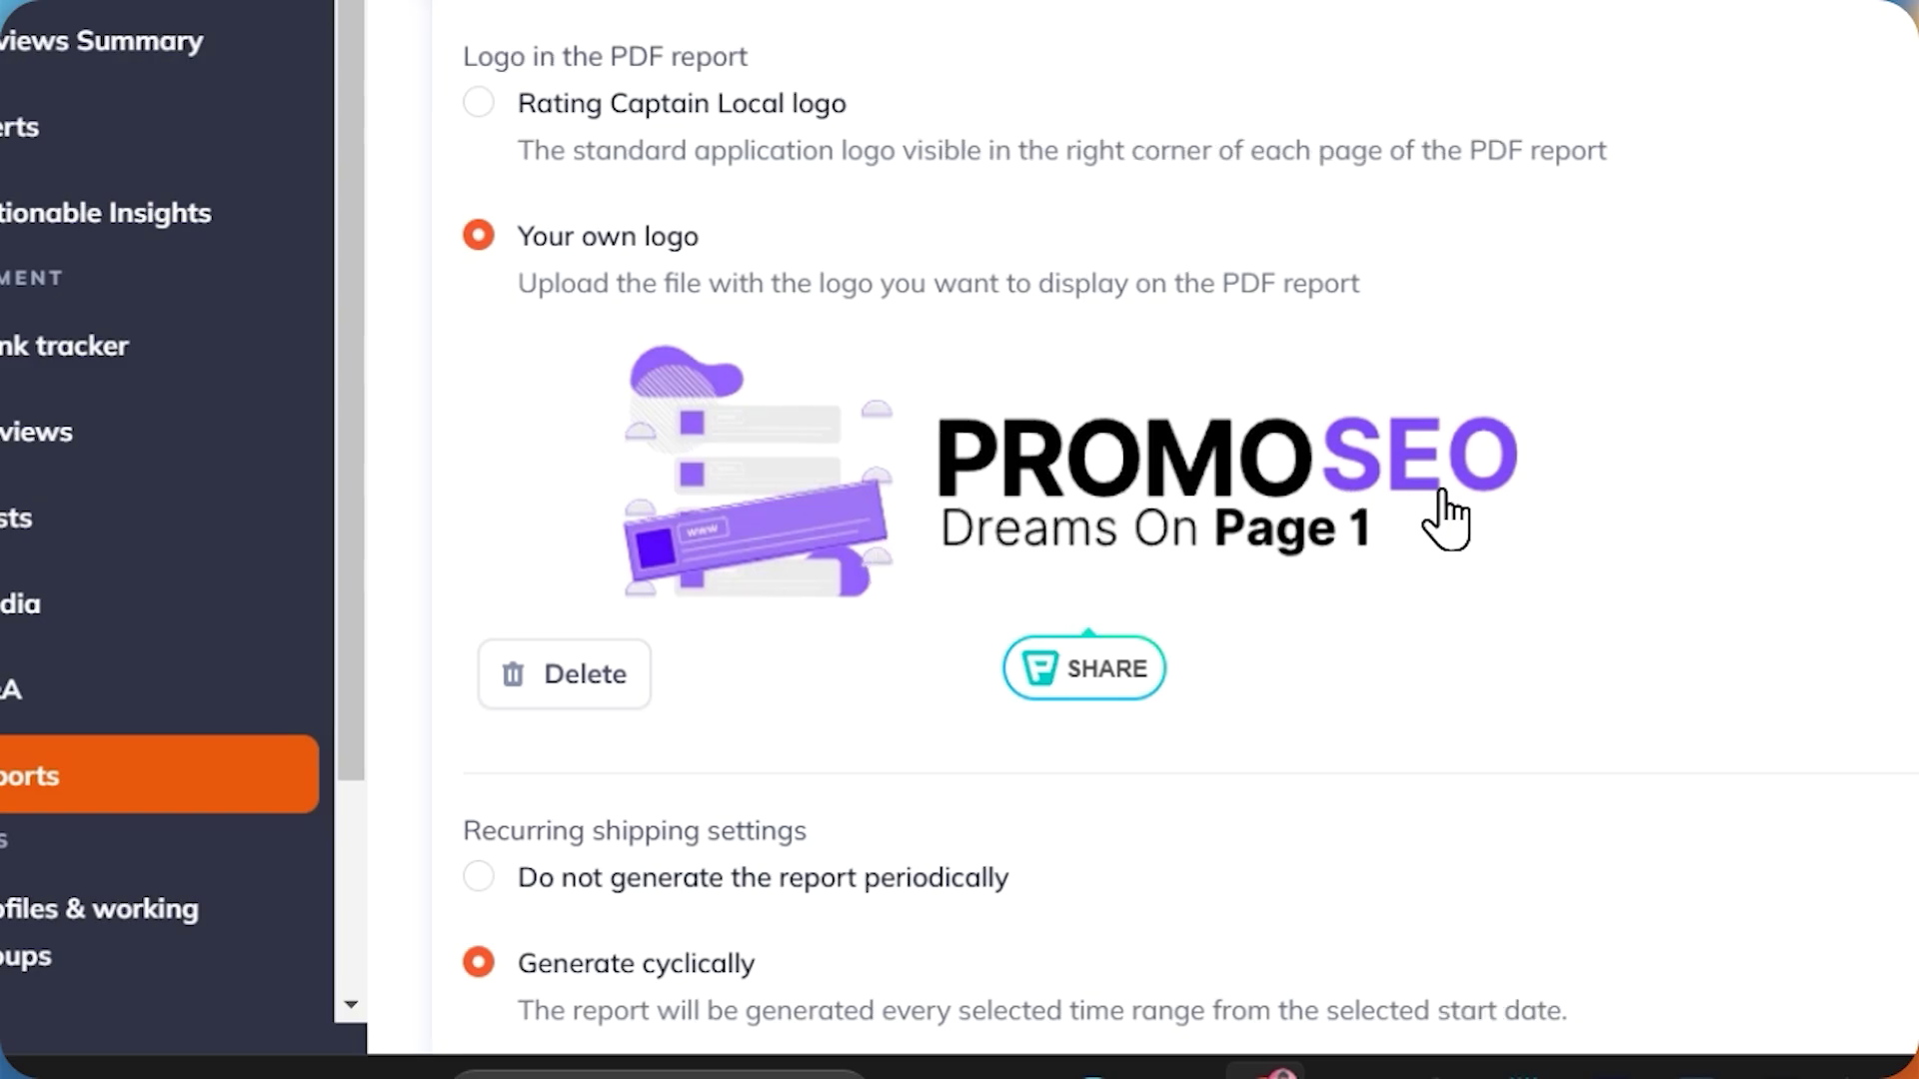
{"action": "scroll", "coordinate": [1328, 514], "scroll_direction": "down", "scroll_amount": 3}
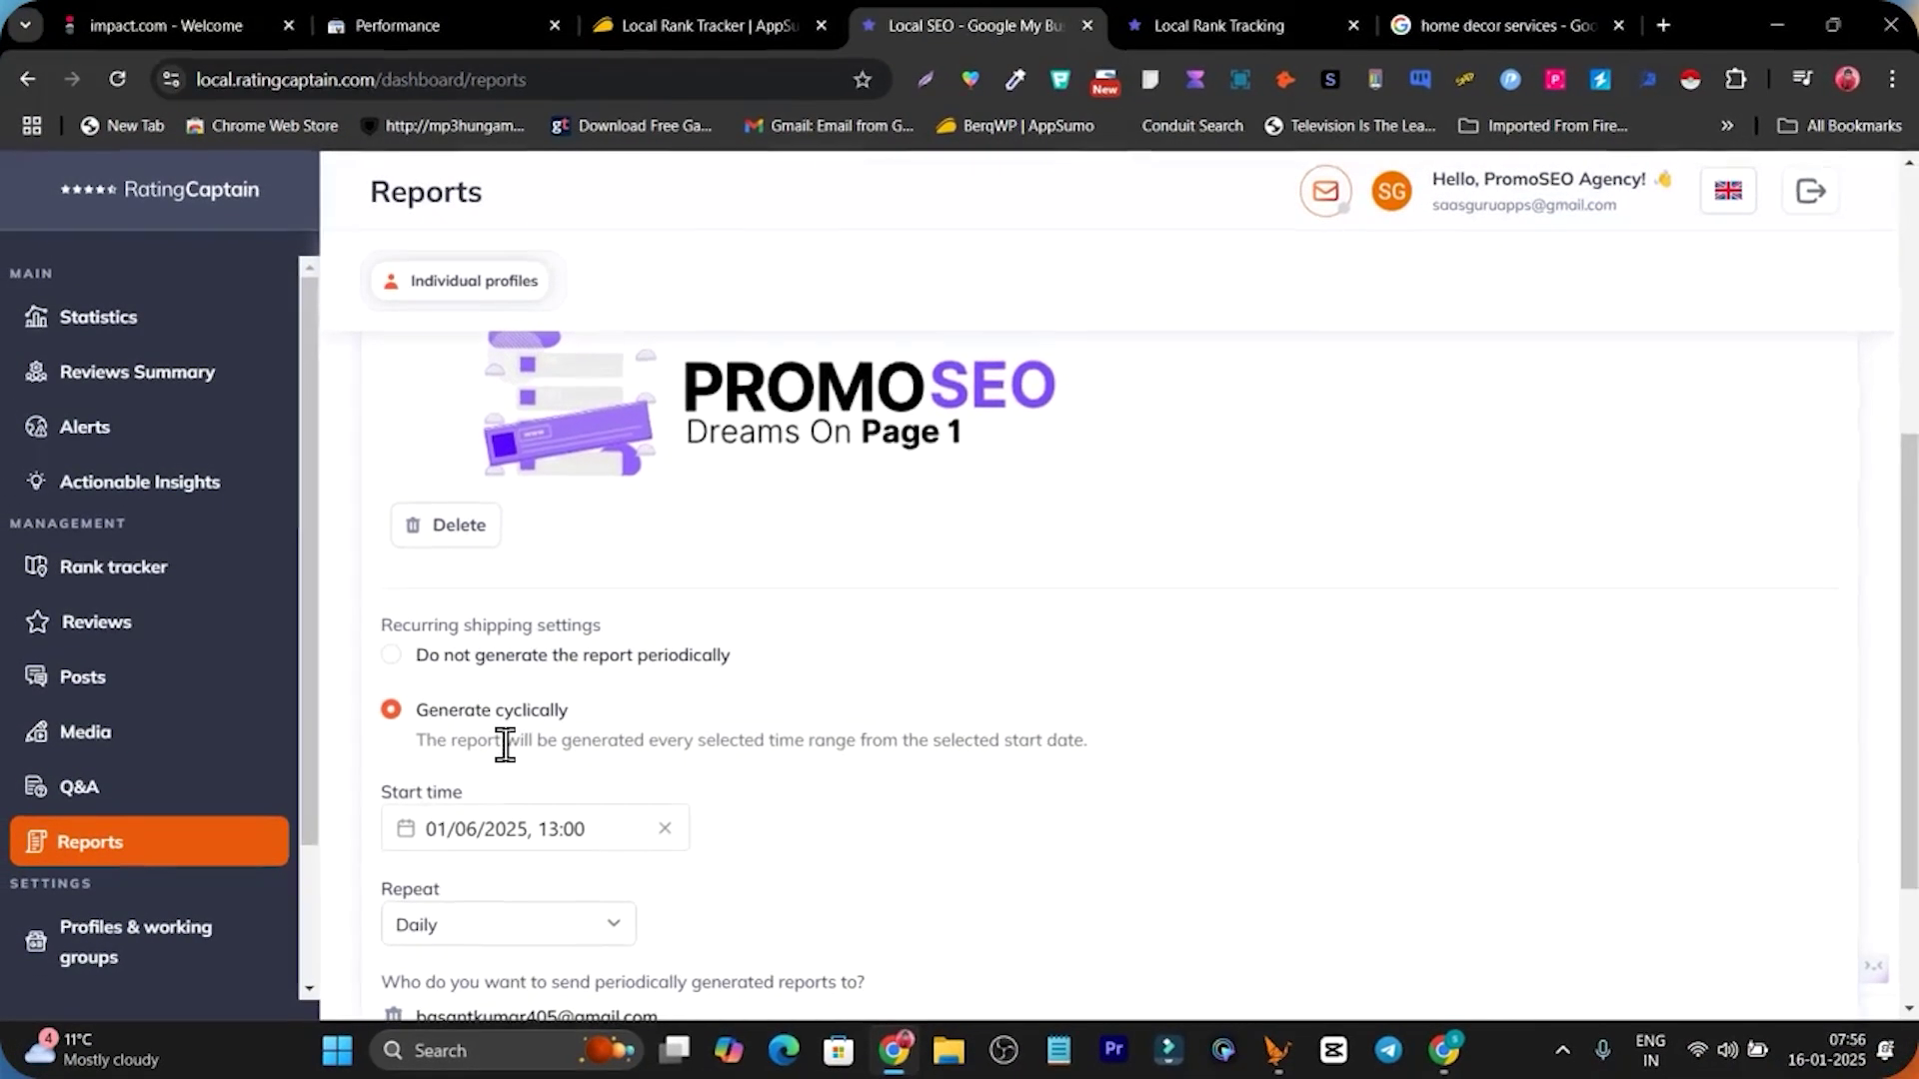
{"action": "scroll", "coordinate": [510, 745], "scroll_direction": "down", "scroll_amount": 2}
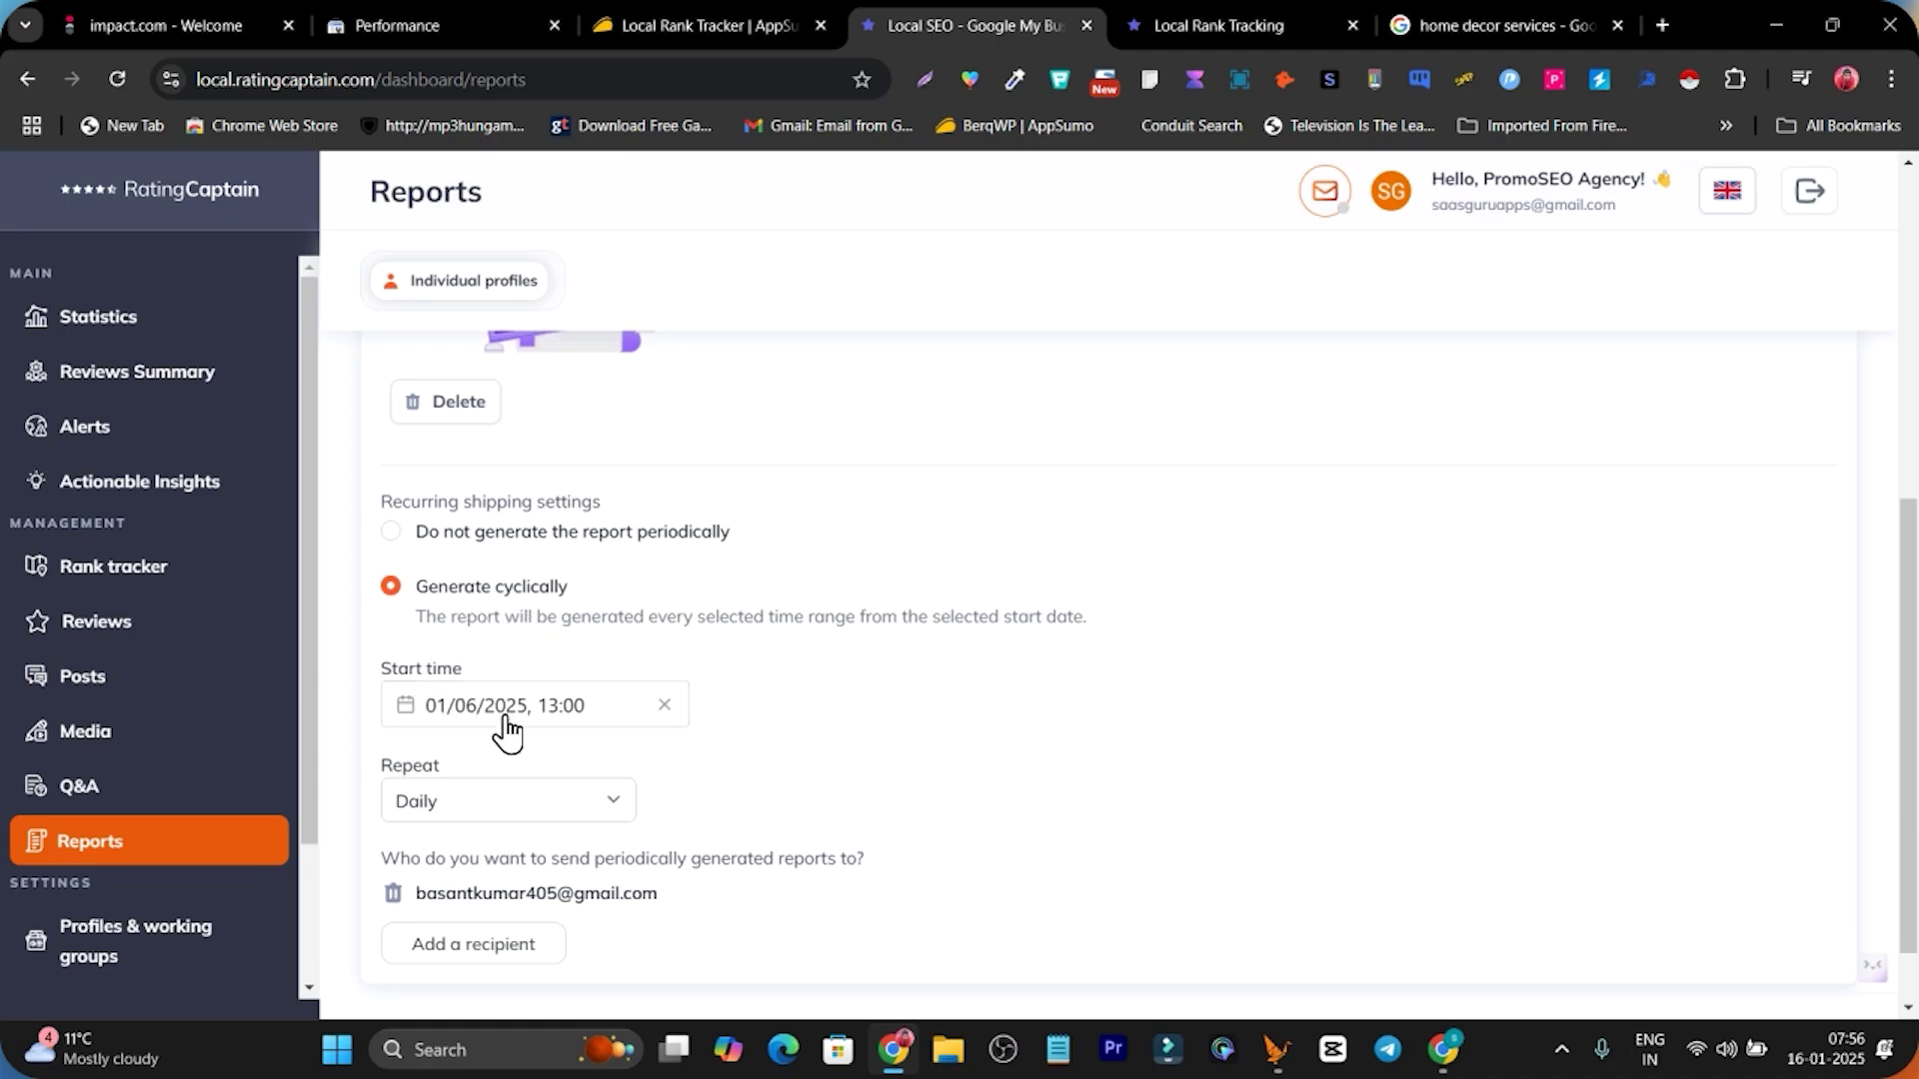
Check the report's repeat options while keeping Daily, and review the recipient, logo and scheduling settings.
{"action": "left_click", "coordinate": [483, 804]}
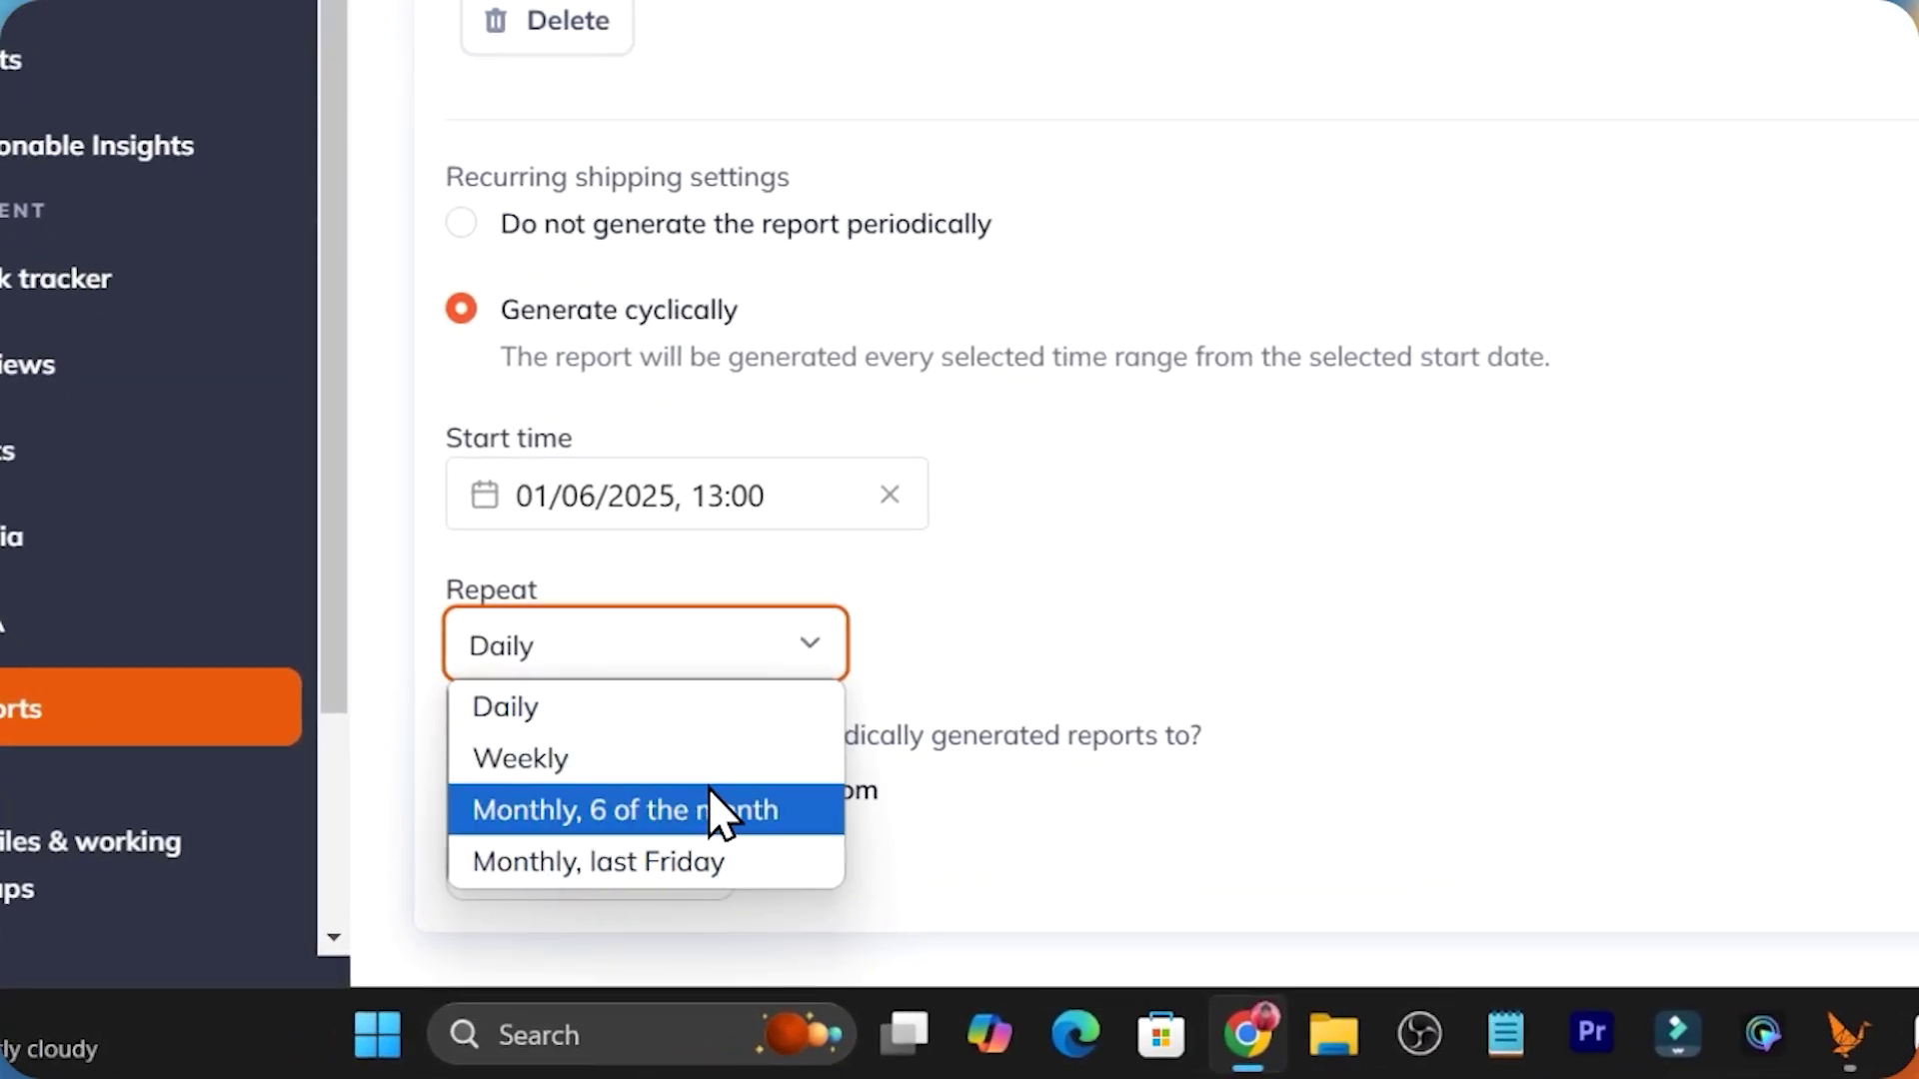
{"action": "left_click", "coordinate": [634, 934]}
{"action": "scroll", "coordinate": [634, 934], "scroll_direction": "down", "scroll_amount": 1}
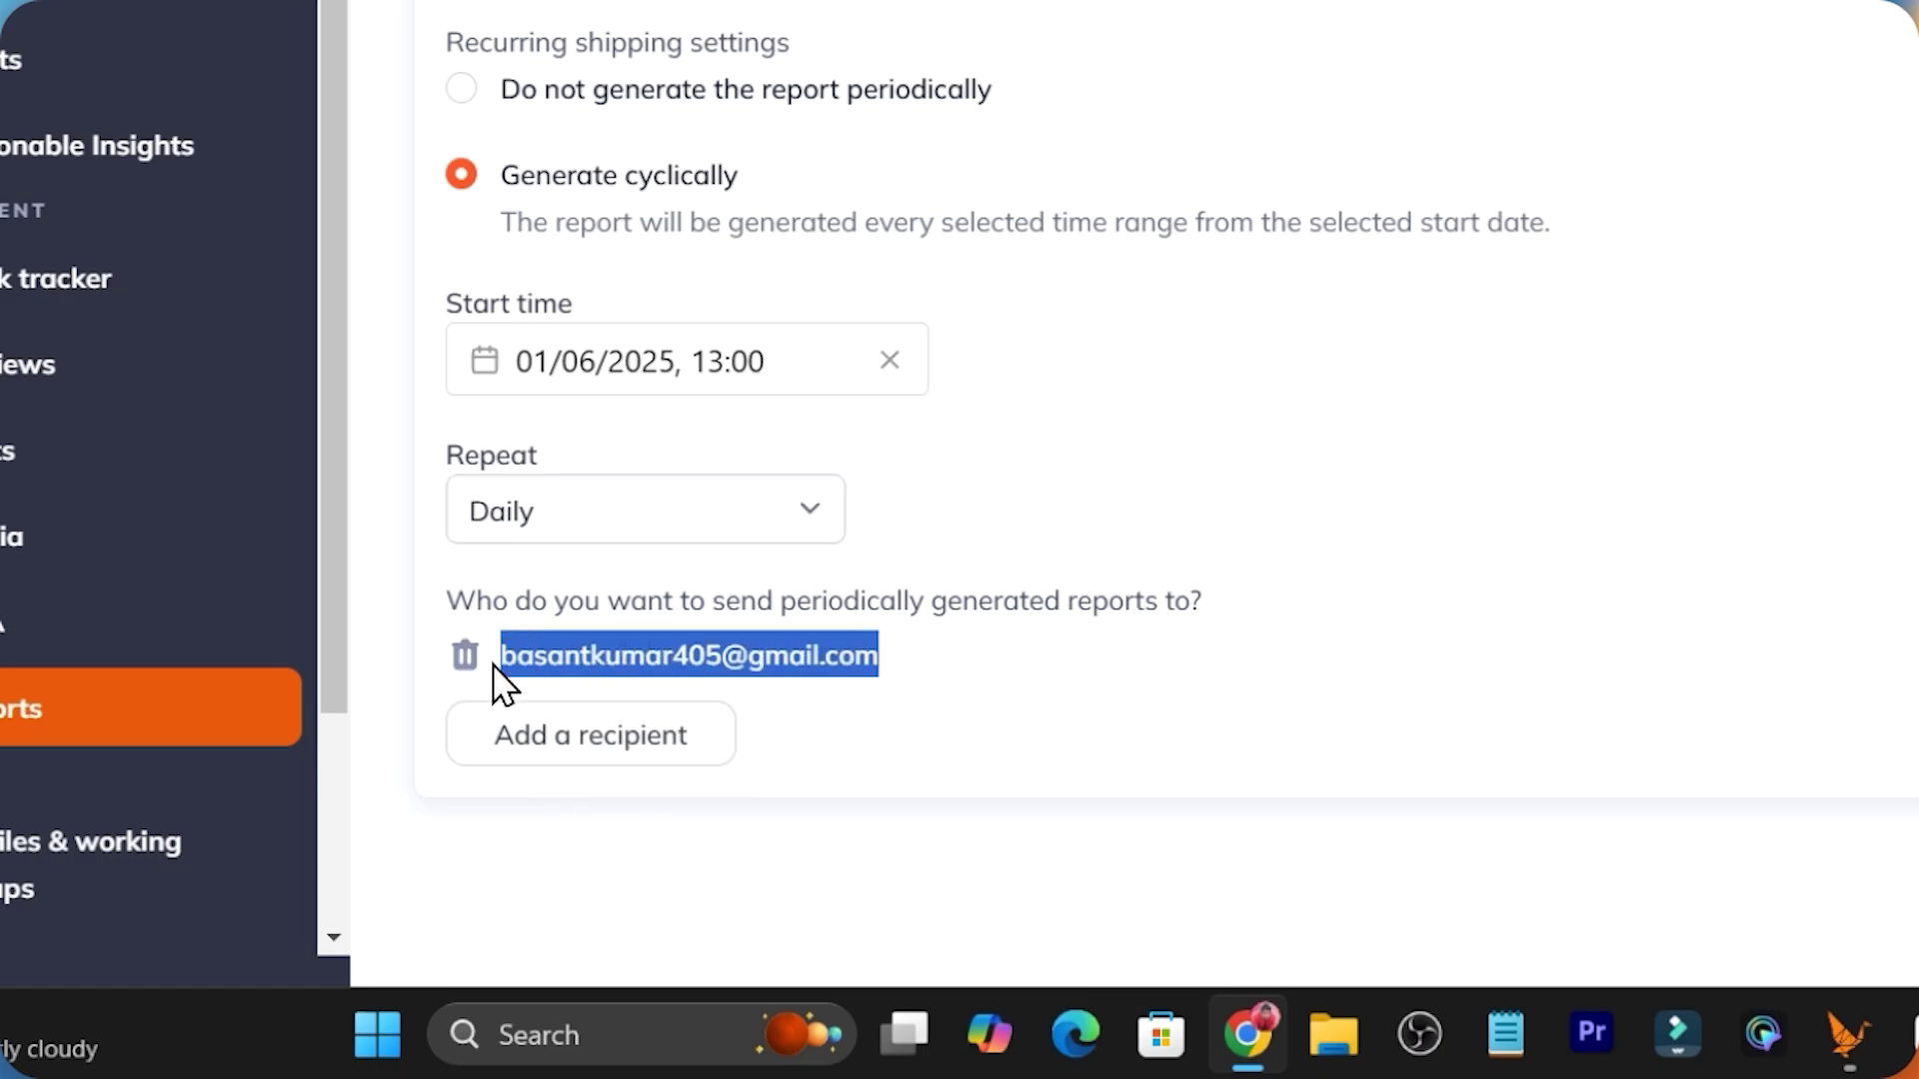
{"action": "scroll", "coordinate": [1559, 599], "scroll_direction": "up", "scroll_amount": 5}
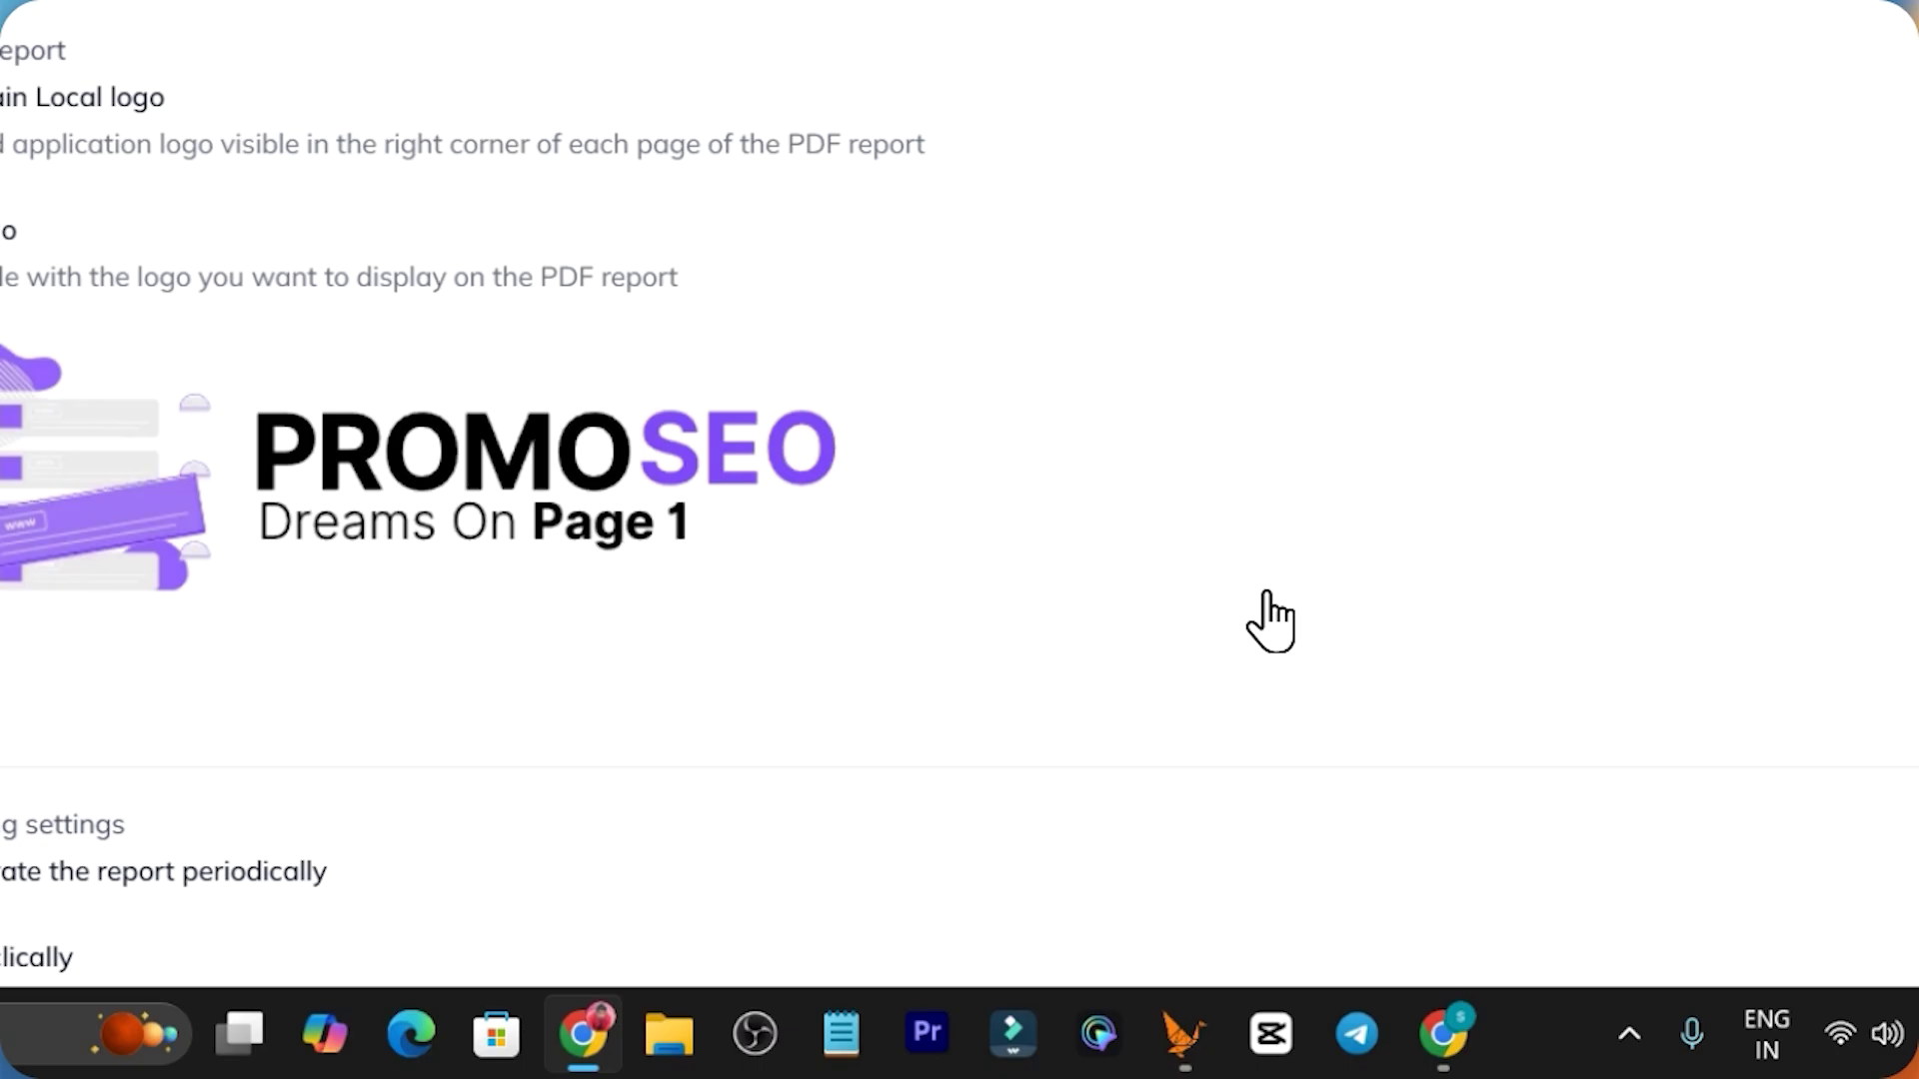
{"action": "scroll", "coordinate": [1269, 620], "scroll_direction": "up", "scroll_amount": 3}
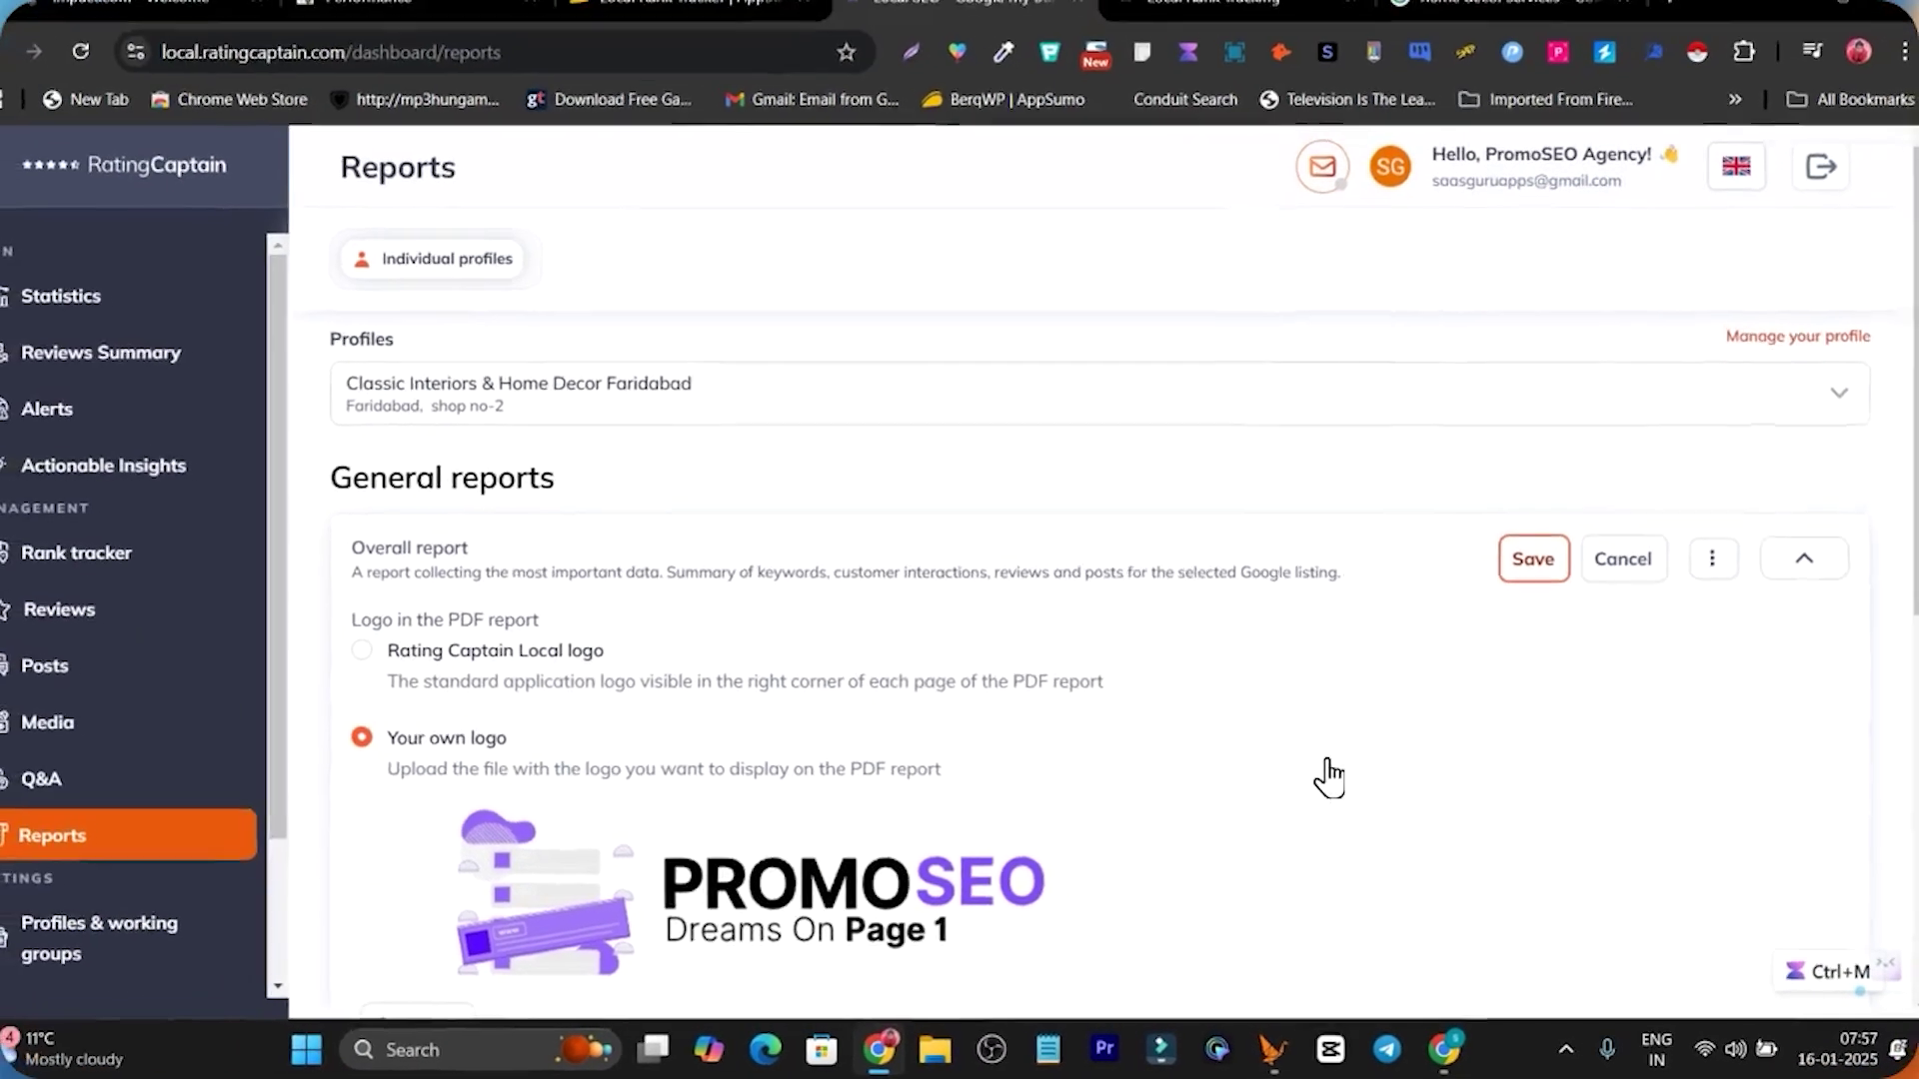
{"action": "scroll", "coordinate": [796, 774], "scroll_direction": "down", "scroll_amount": 4}
{"action": "scroll", "coordinate": [796, 775], "scroll_direction": "down", "scroll_amount": 3}
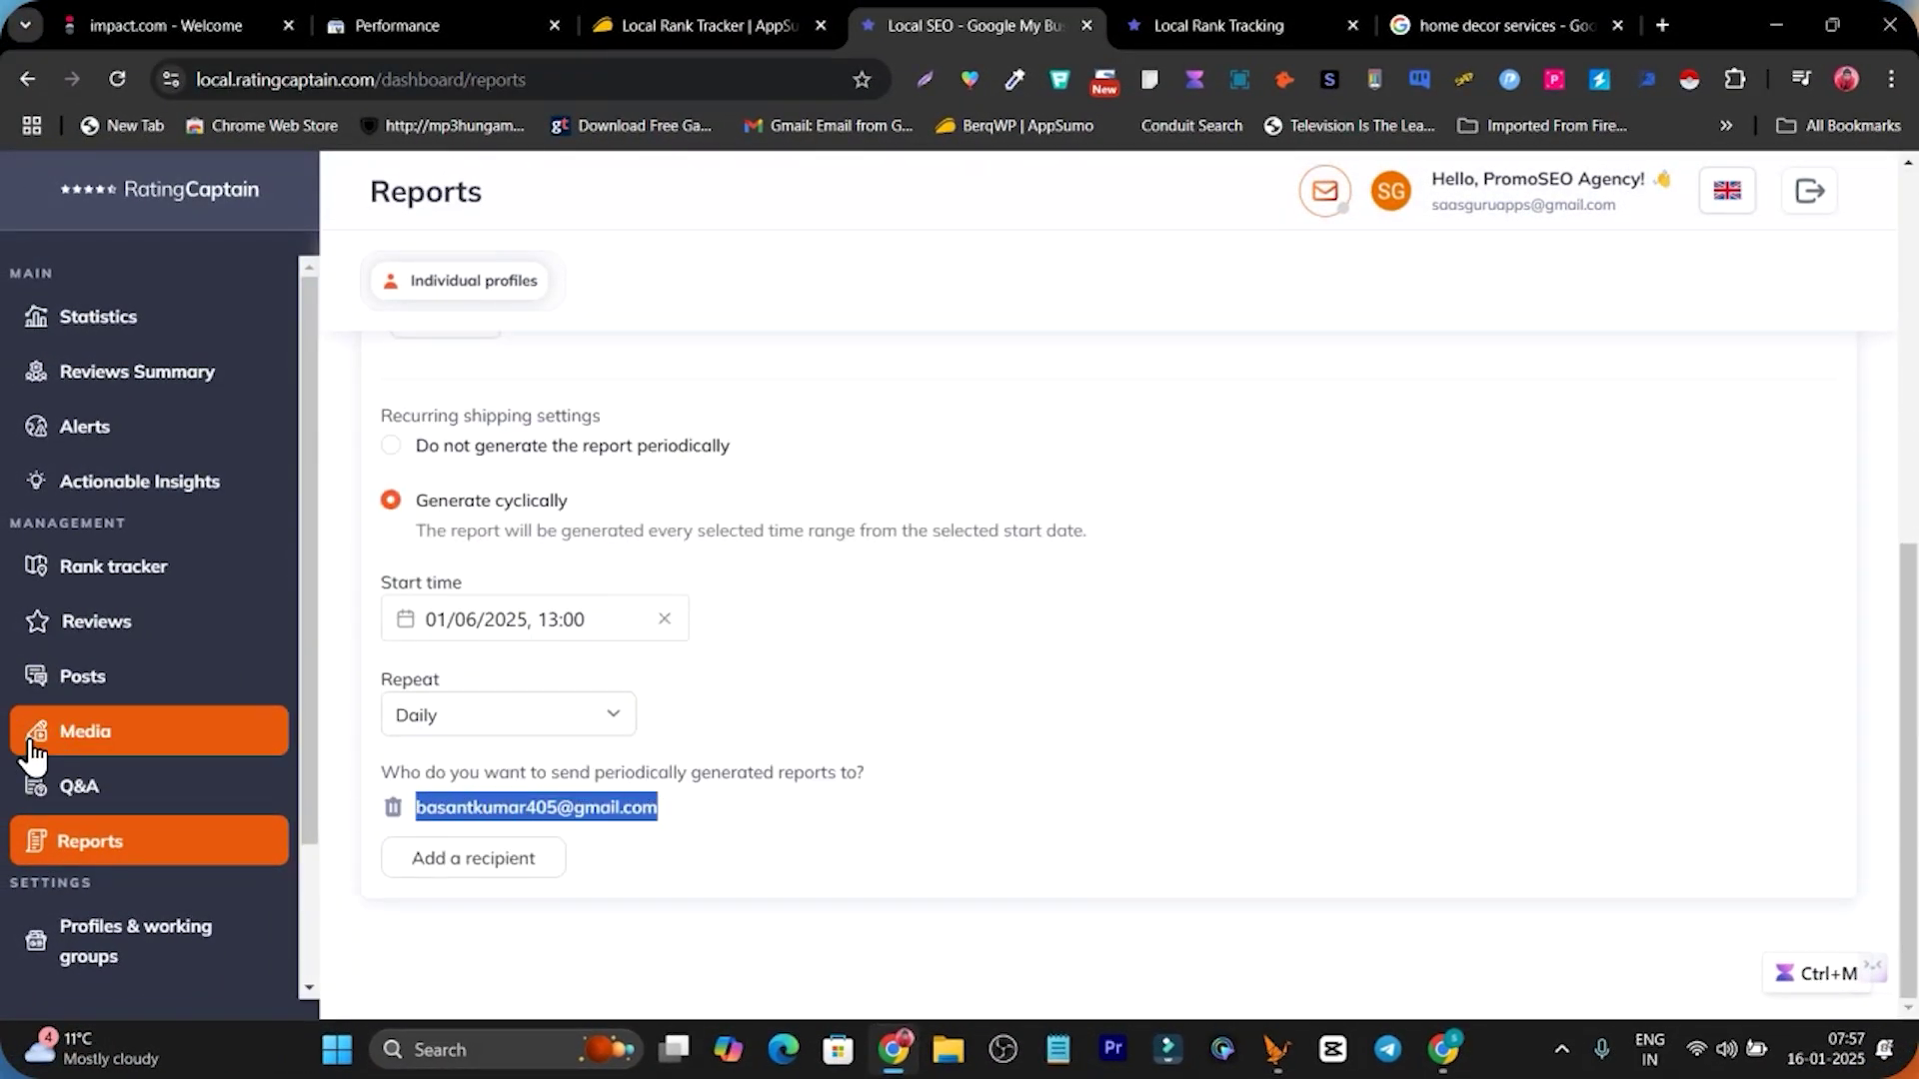
Generate a PDF report from the Statistics page for the Classic Interiors profile and save it in Downloads.
{"action": "scroll", "coordinate": [800, 777], "scroll_direction": "up", "scroll_amount": 3}
{"action": "scroll", "coordinate": [829, 790], "scroll_direction": "up", "scroll_amount": 1}
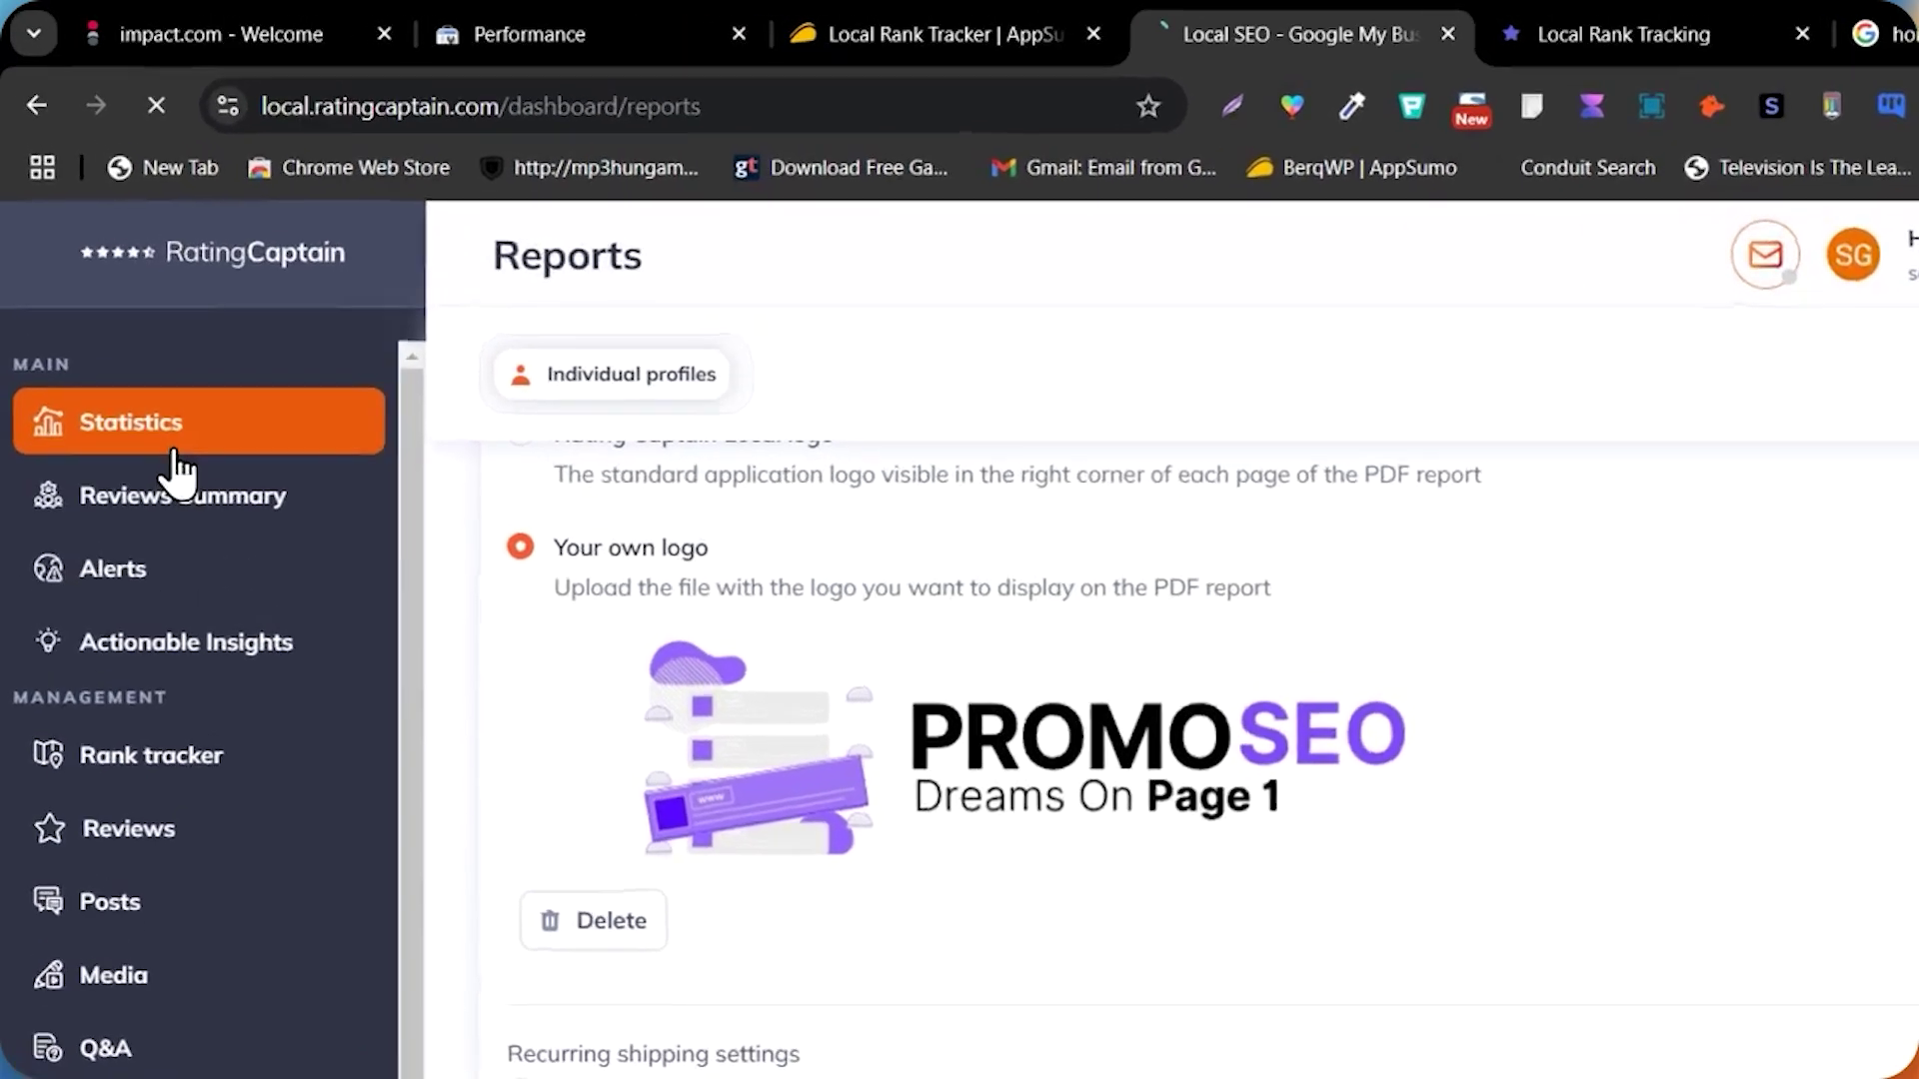
{"action": "left_click", "coordinate": [131, 339]}
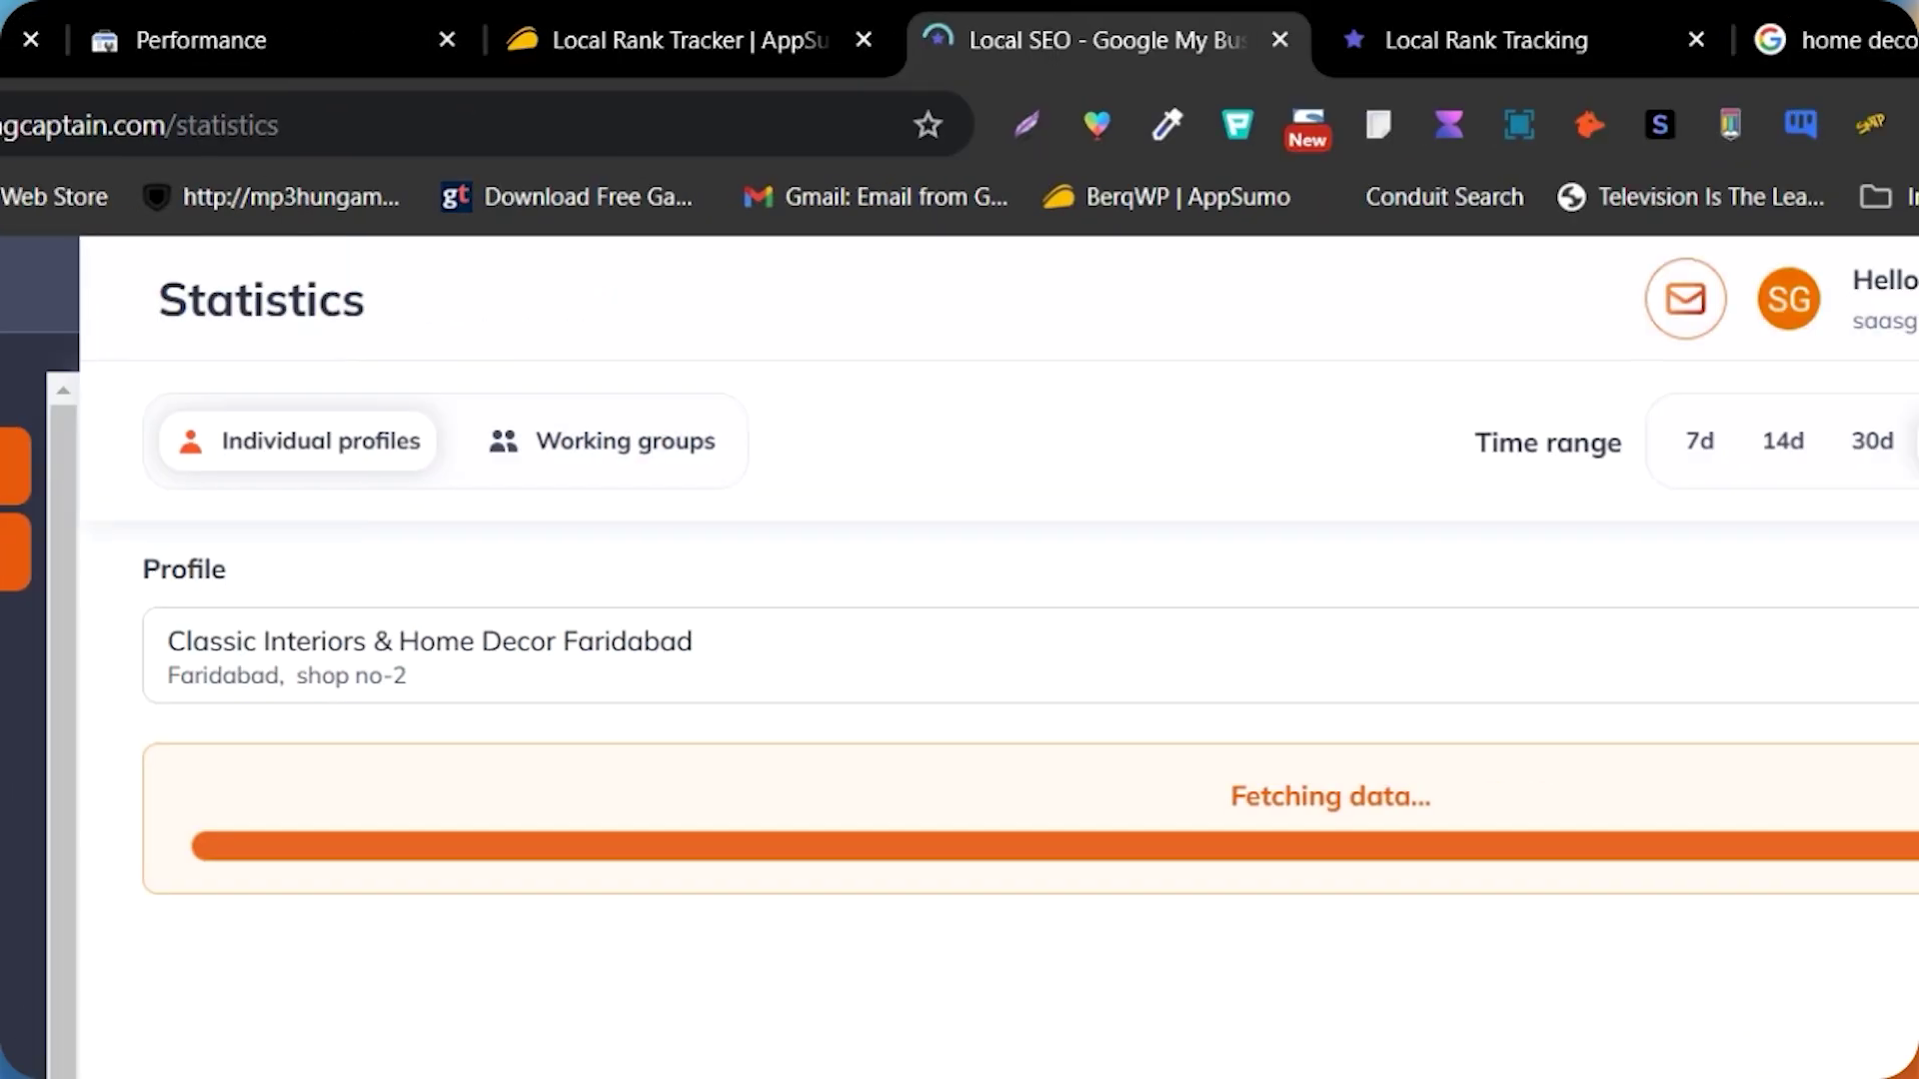
{"action": "left_click", "coordinate": [1701, 462]}
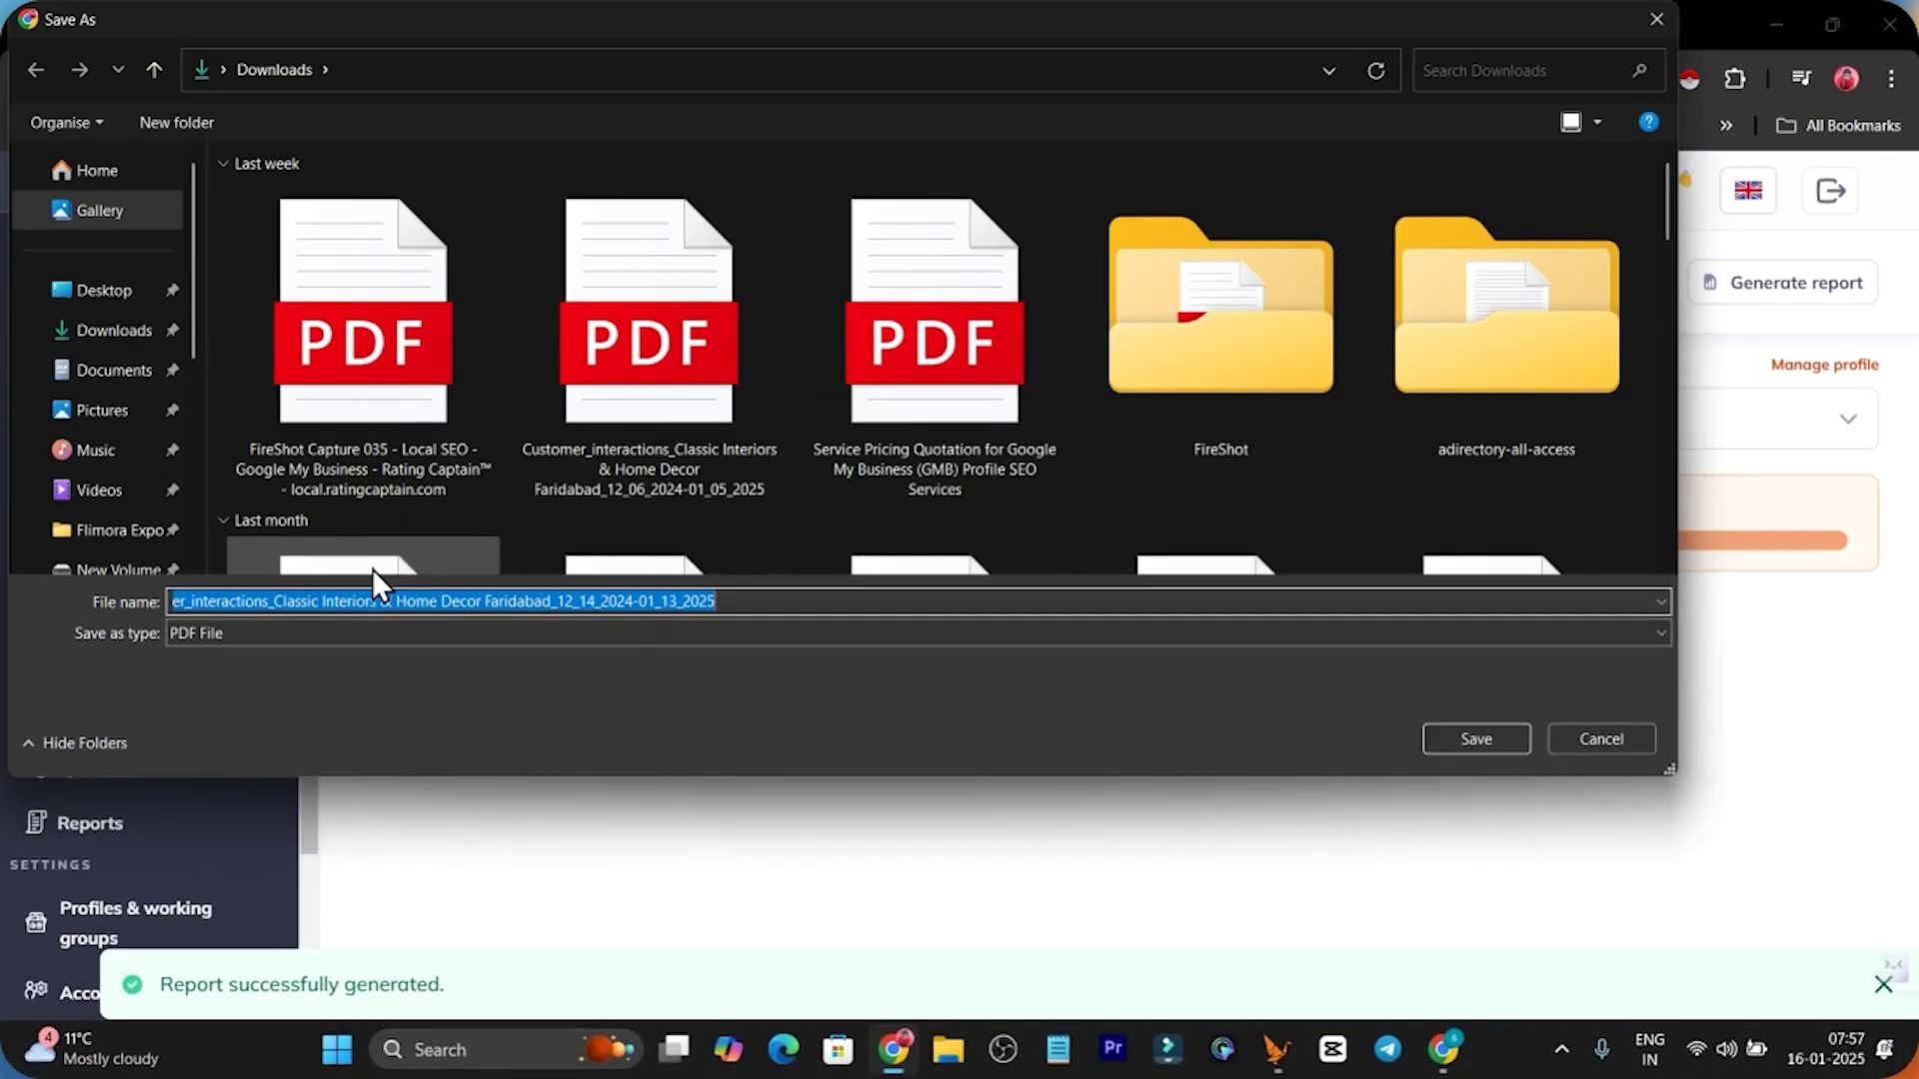
{"action": "left_click", "coordinate": [1451, 745]}
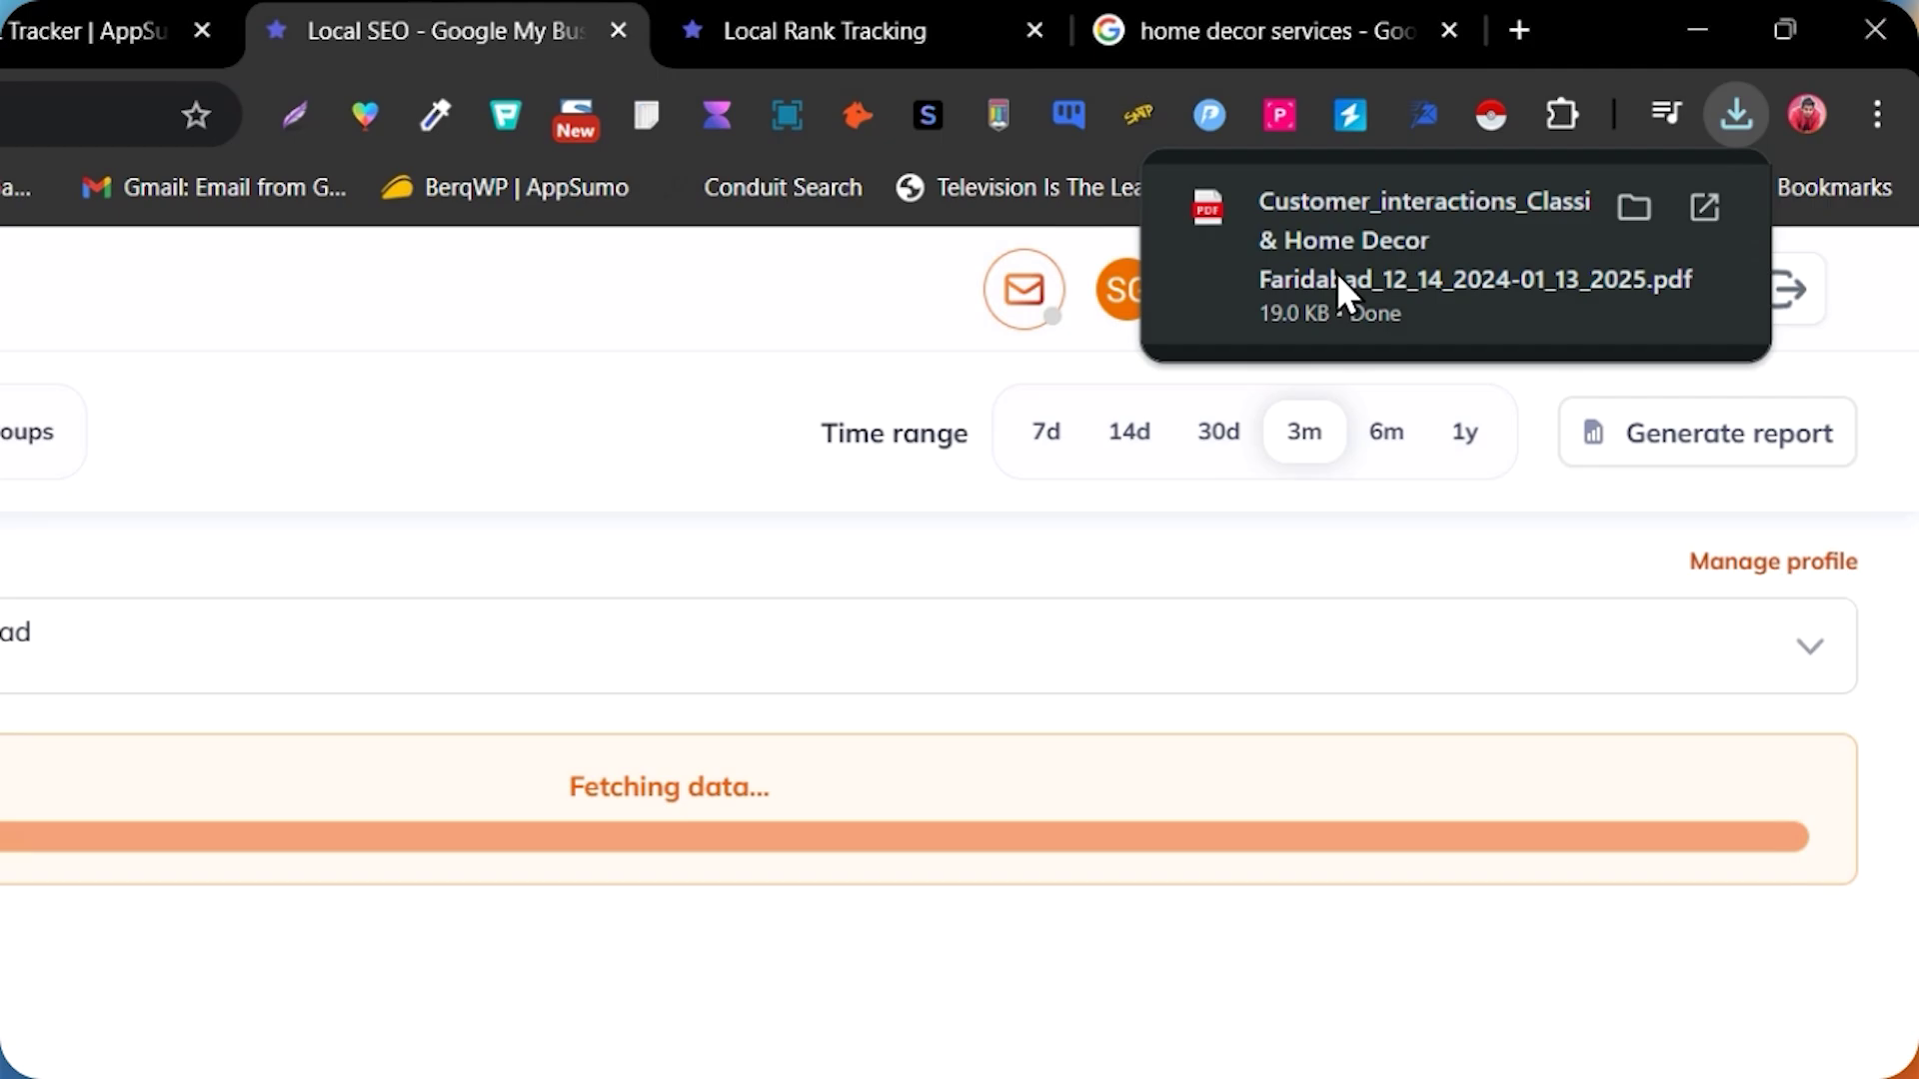
Open the downloaded Customer Interactions report, look over its daily table, view sources and logo area, and close it.
{"action": "left_click", "coordinate": [1335, 272]}
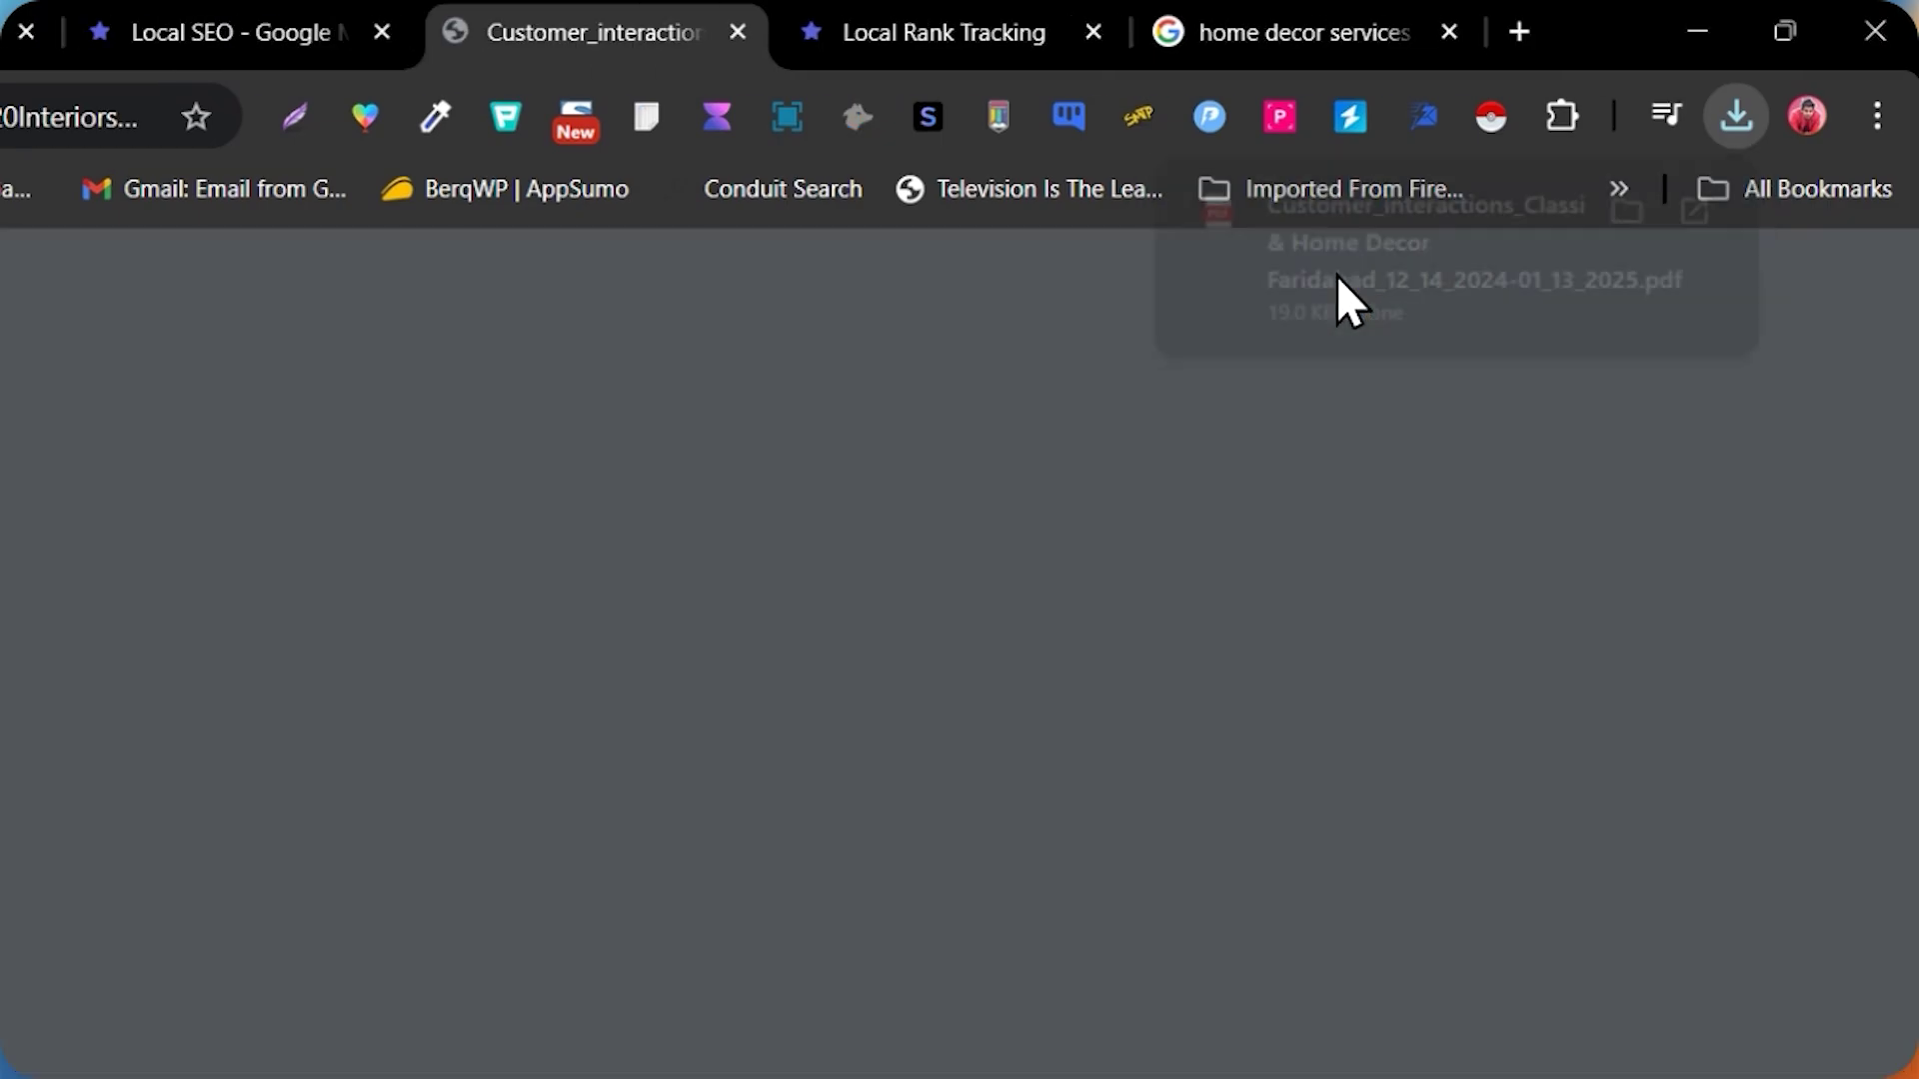
{"action": "scroll", "coordinate": [749, 700], "scroll_direction": "down", "scroll_amount": 3}
{"action": "scroll", "coordinate": [749, 700], "scroll_direction": "up", "scroll_amount": 3}
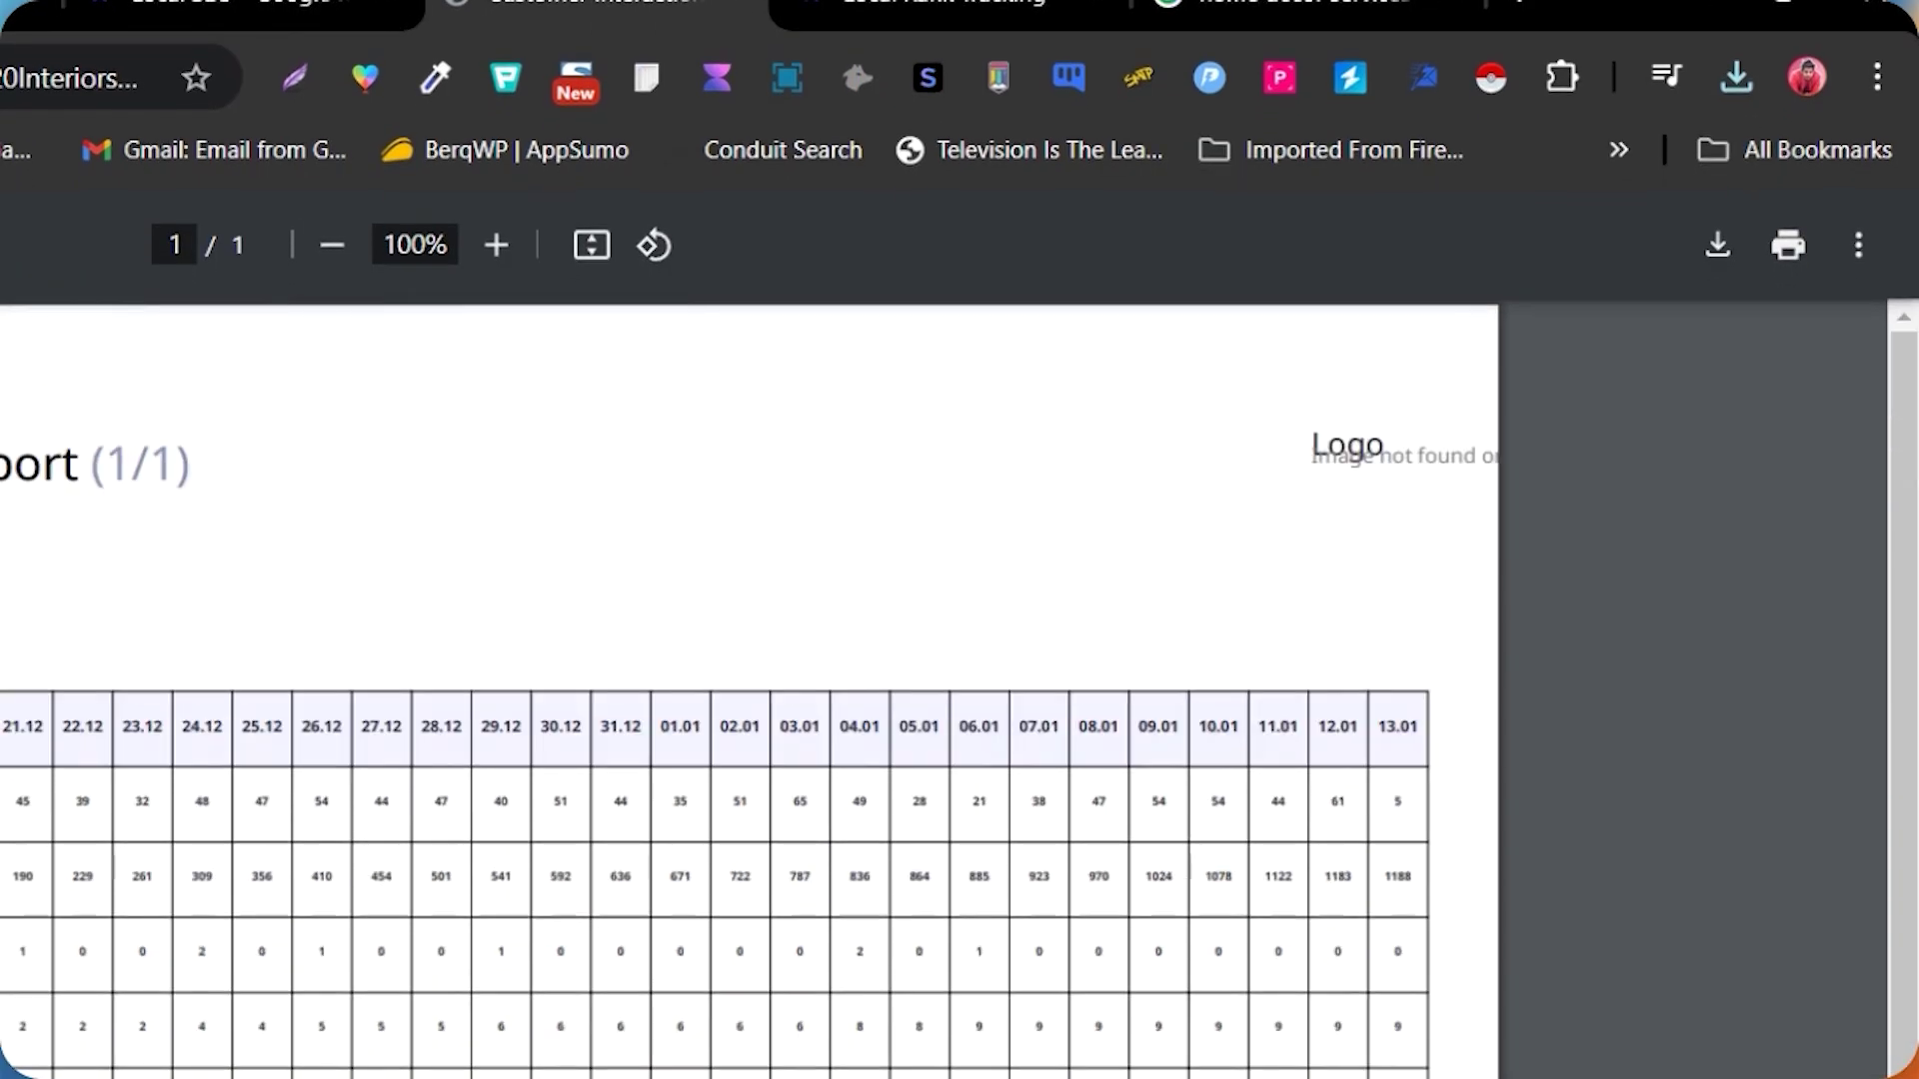
{"action": "scroll", "coordinate": [749, 700], "scroll_direction": "down", "scroll_amount": 3}
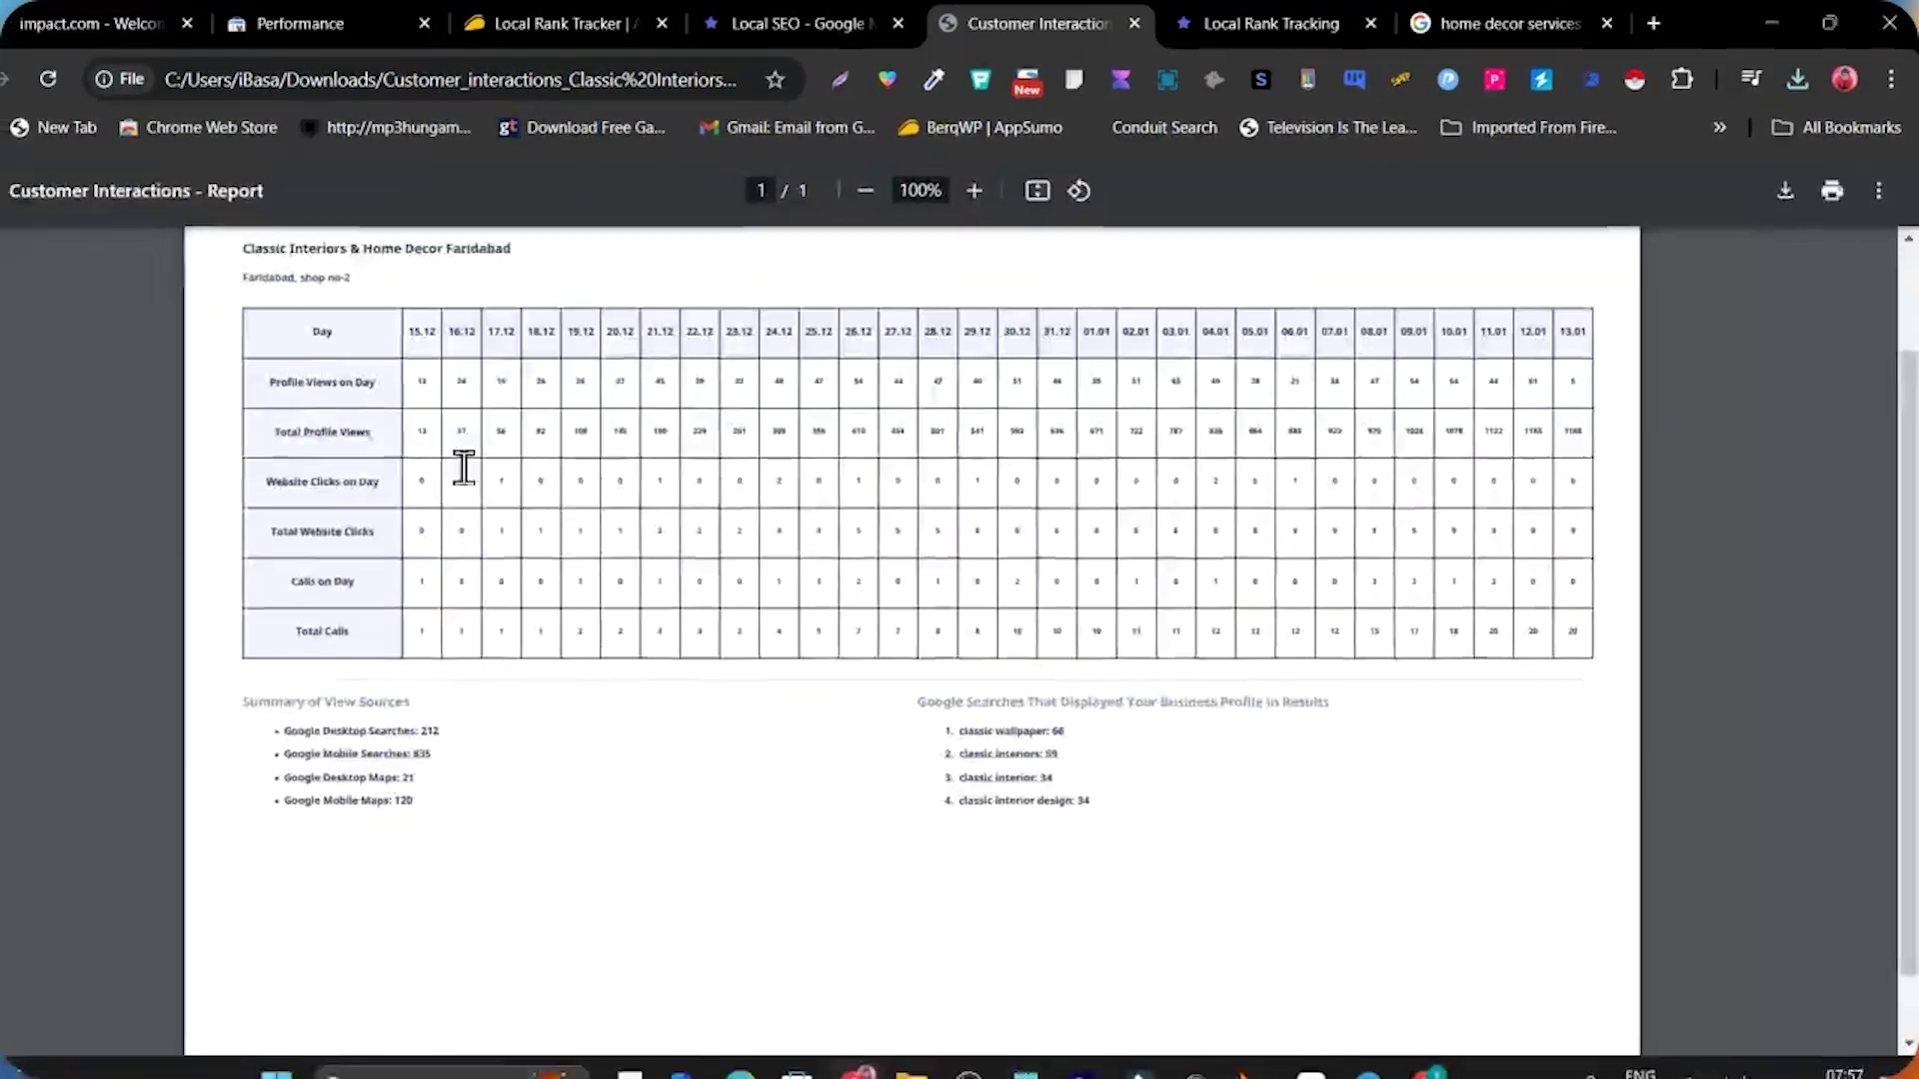
{"action": "scroll", "coordinate": [665, 635], "scroll_direction": "up", "scroll_amount": 2}
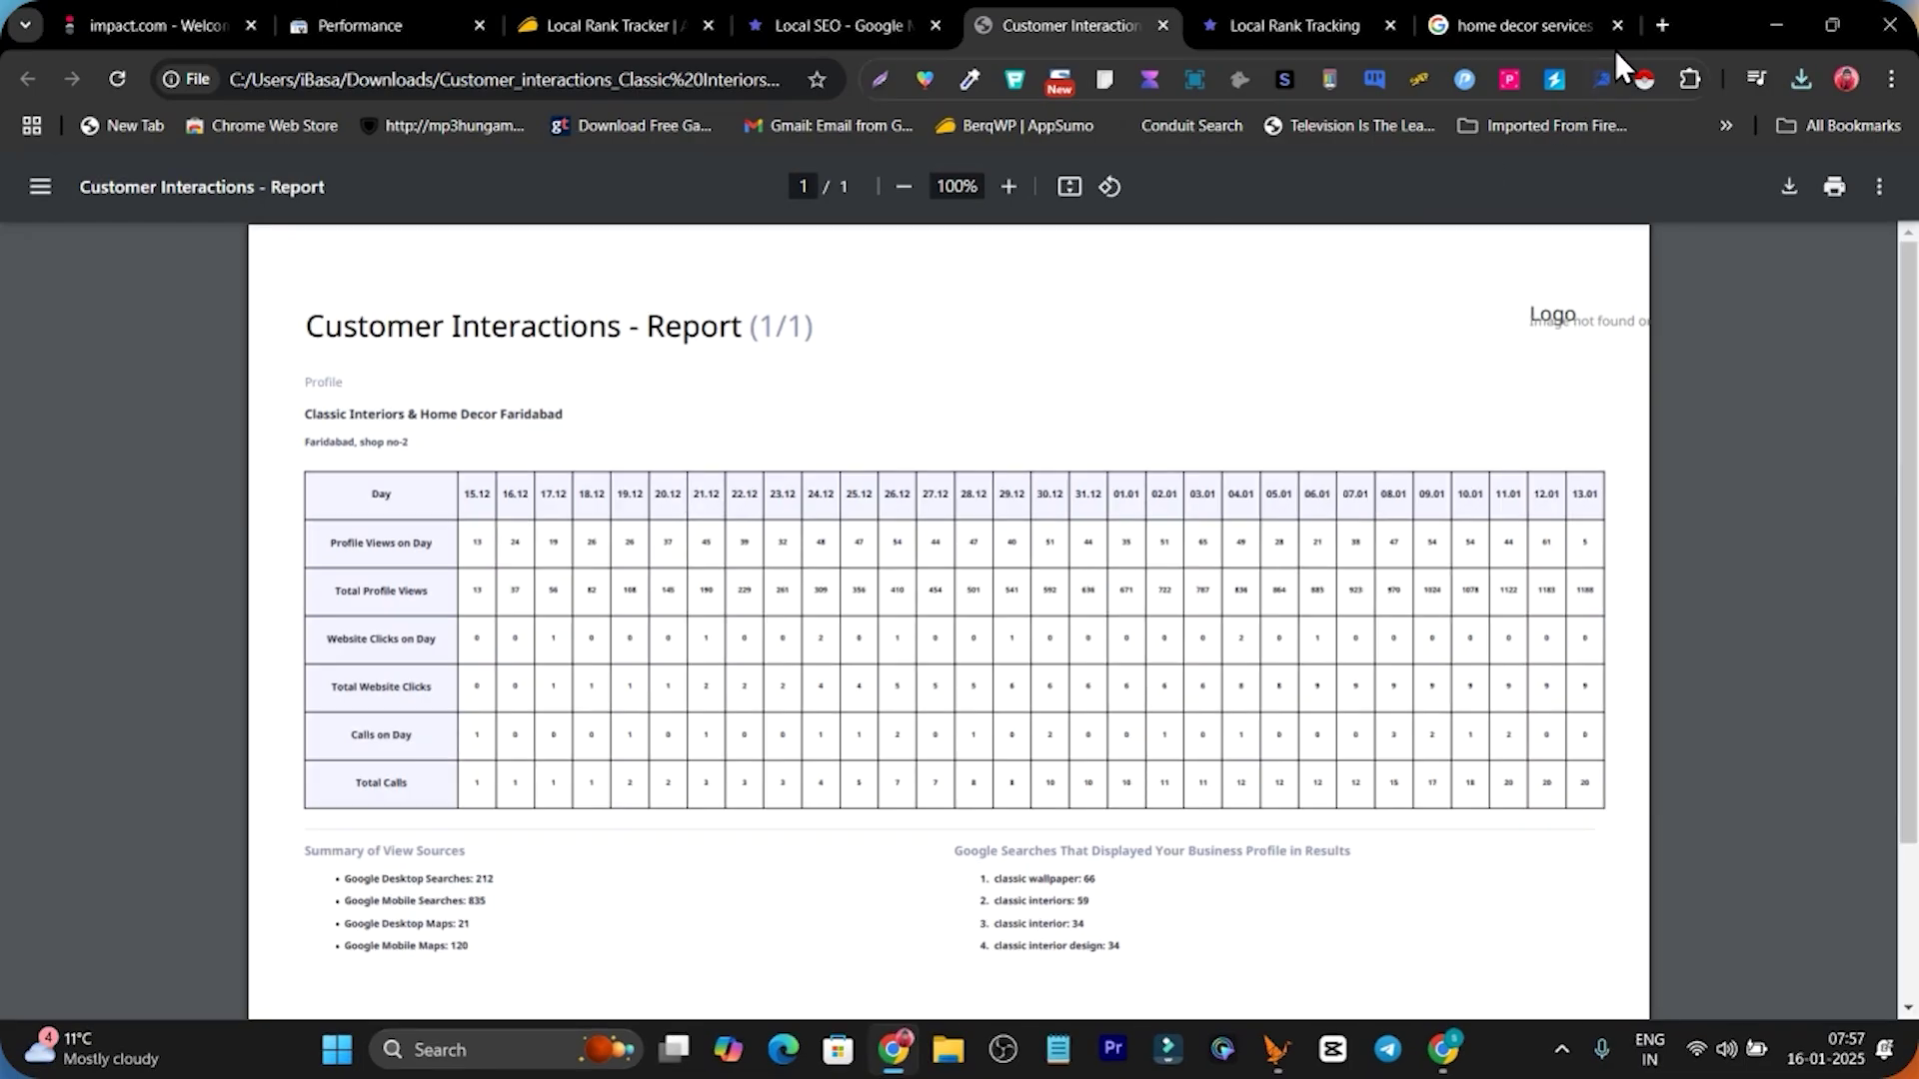
{"action": "left_click", "coordinate": [1163, 24]}
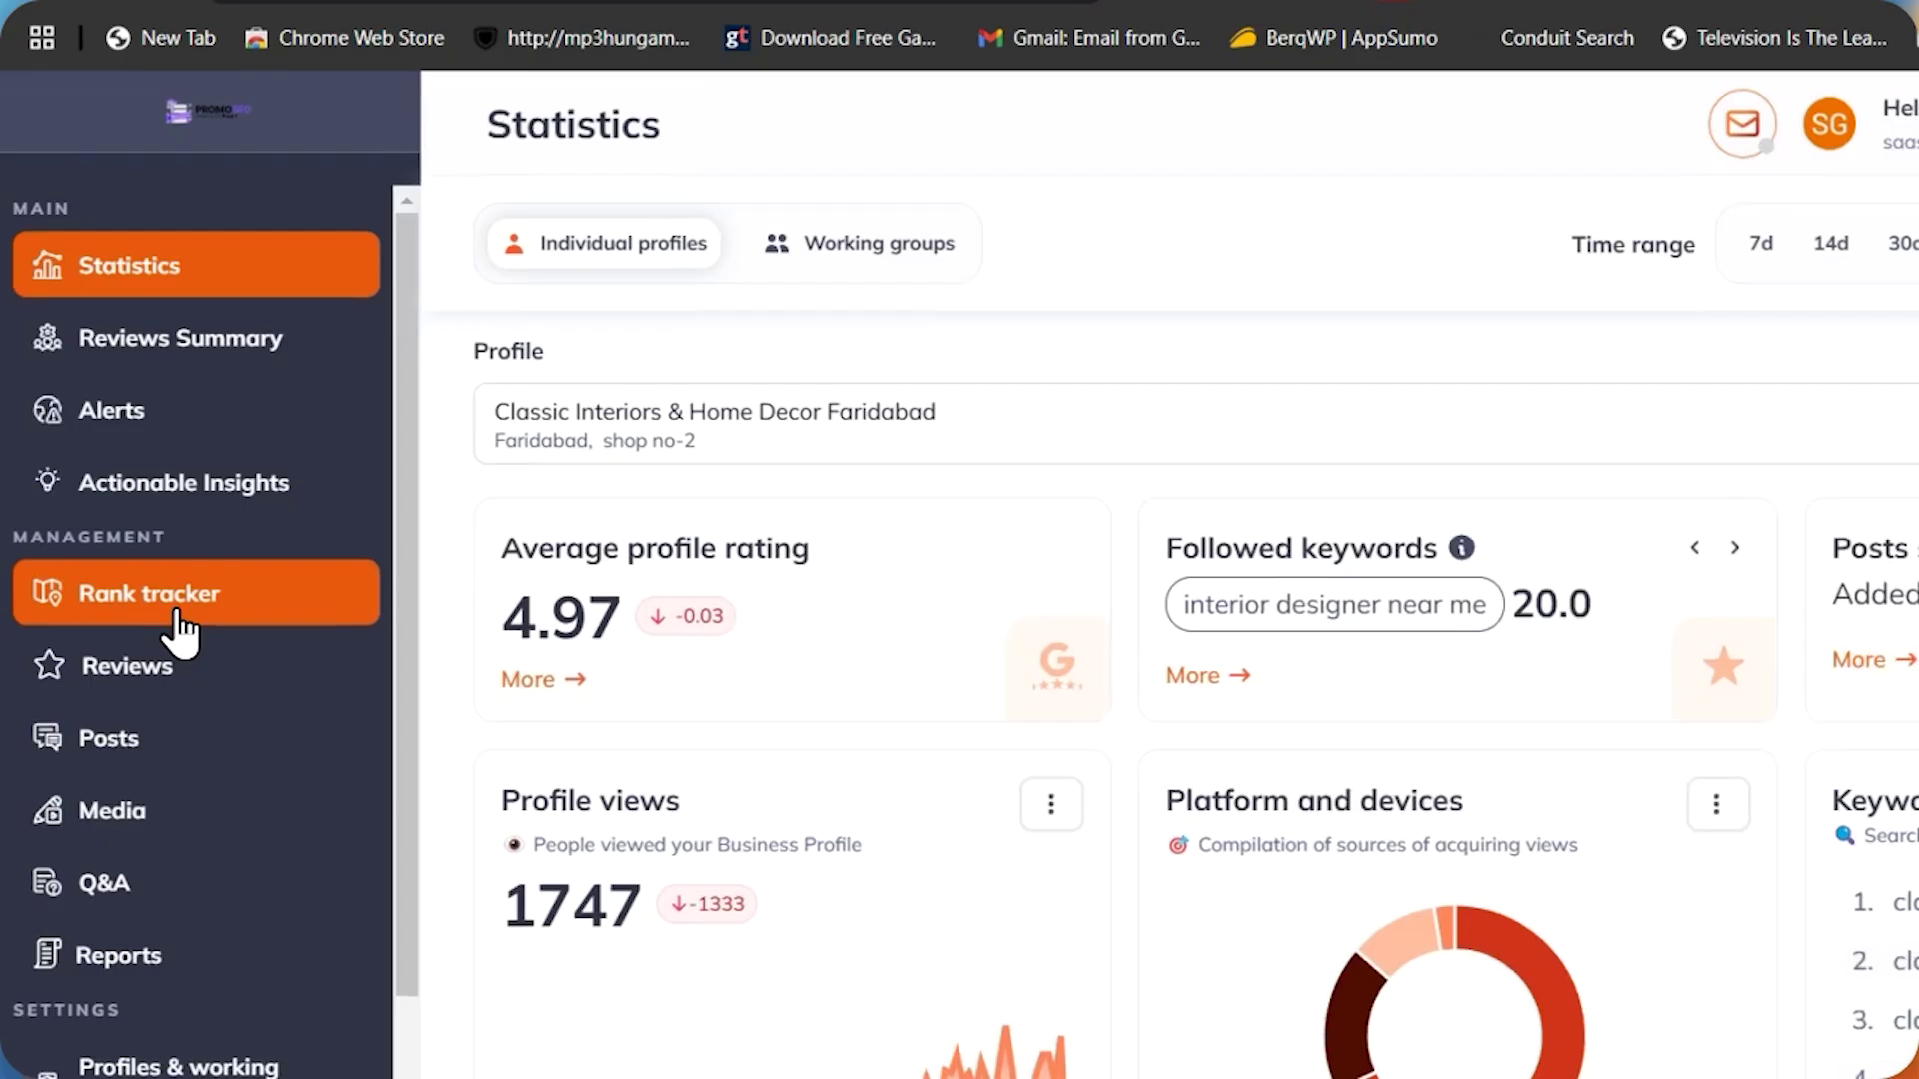
Generate the Local SEO Report from the Rank tracker and check its branded header and web address.
{"action": "left_click", "coordinate": [140, 578]}
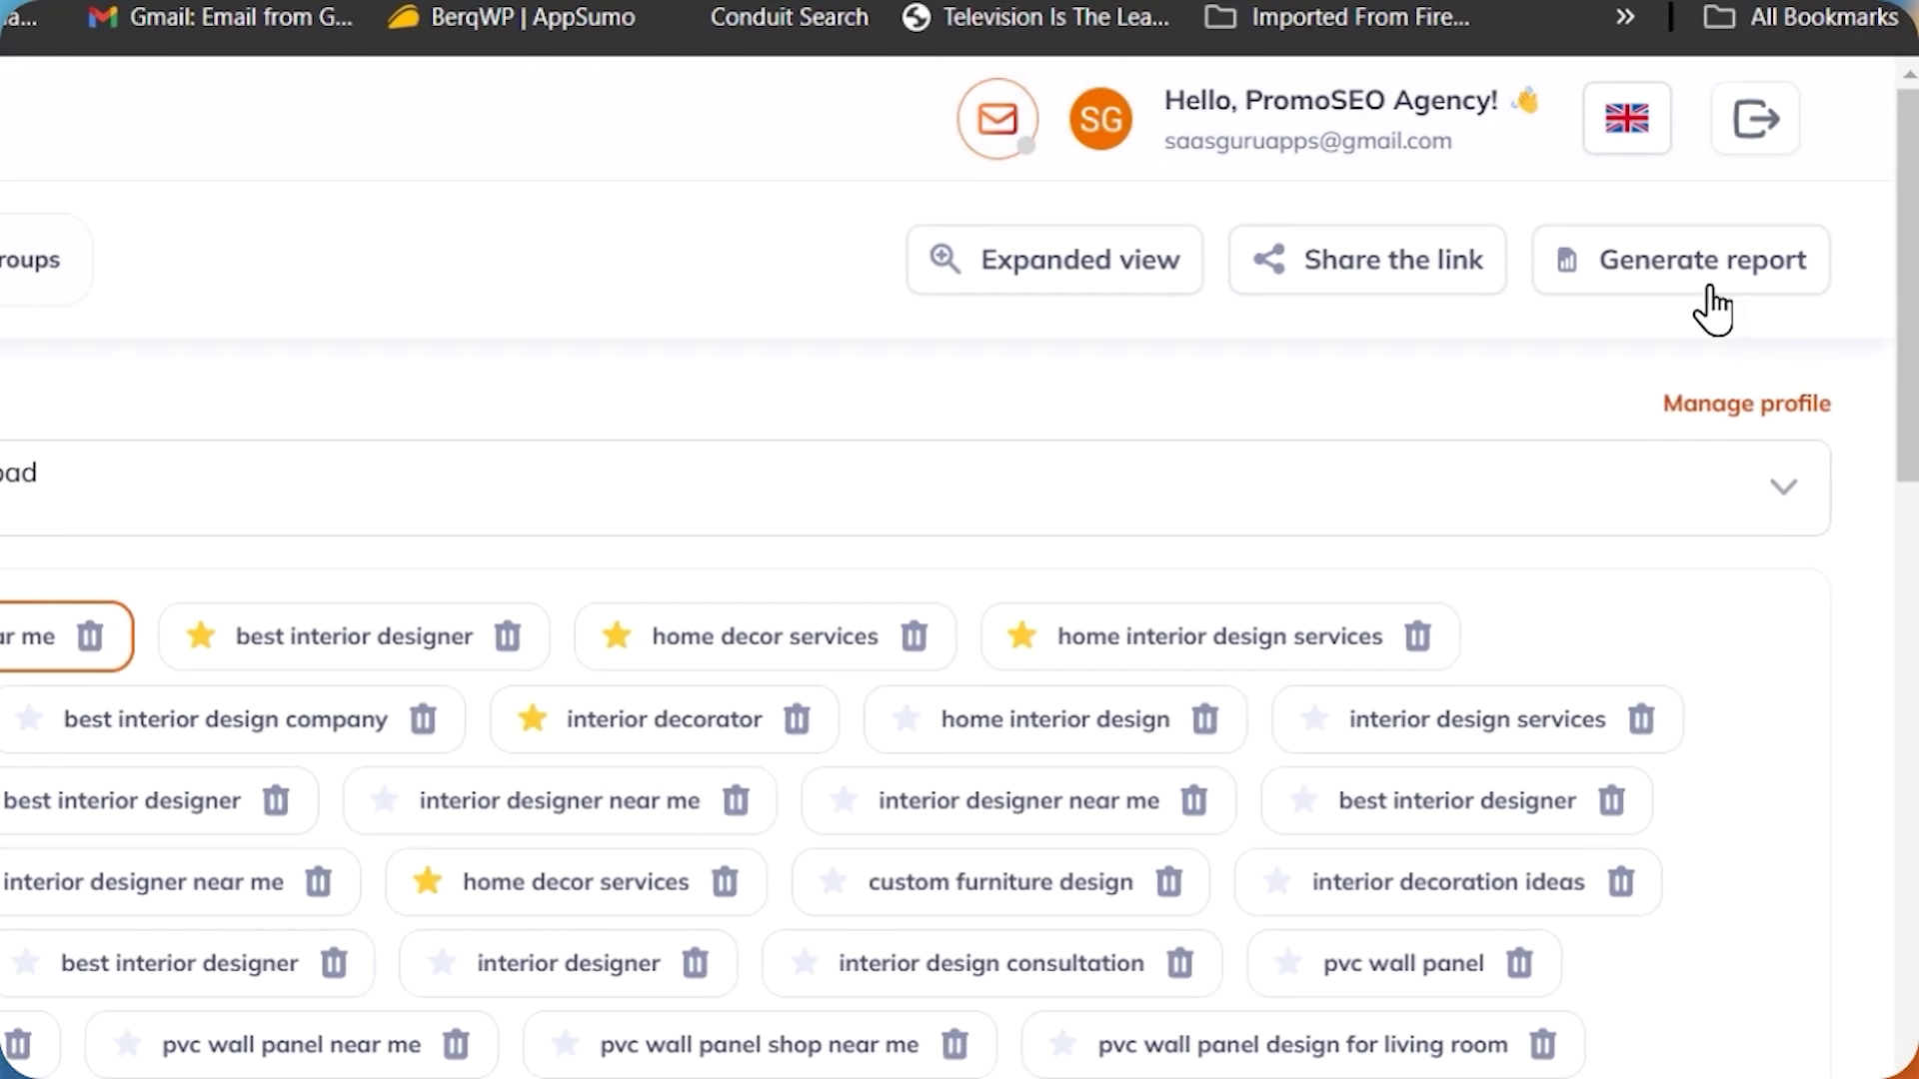
{"action": "left_click", "coordinate": [1689, 301]}
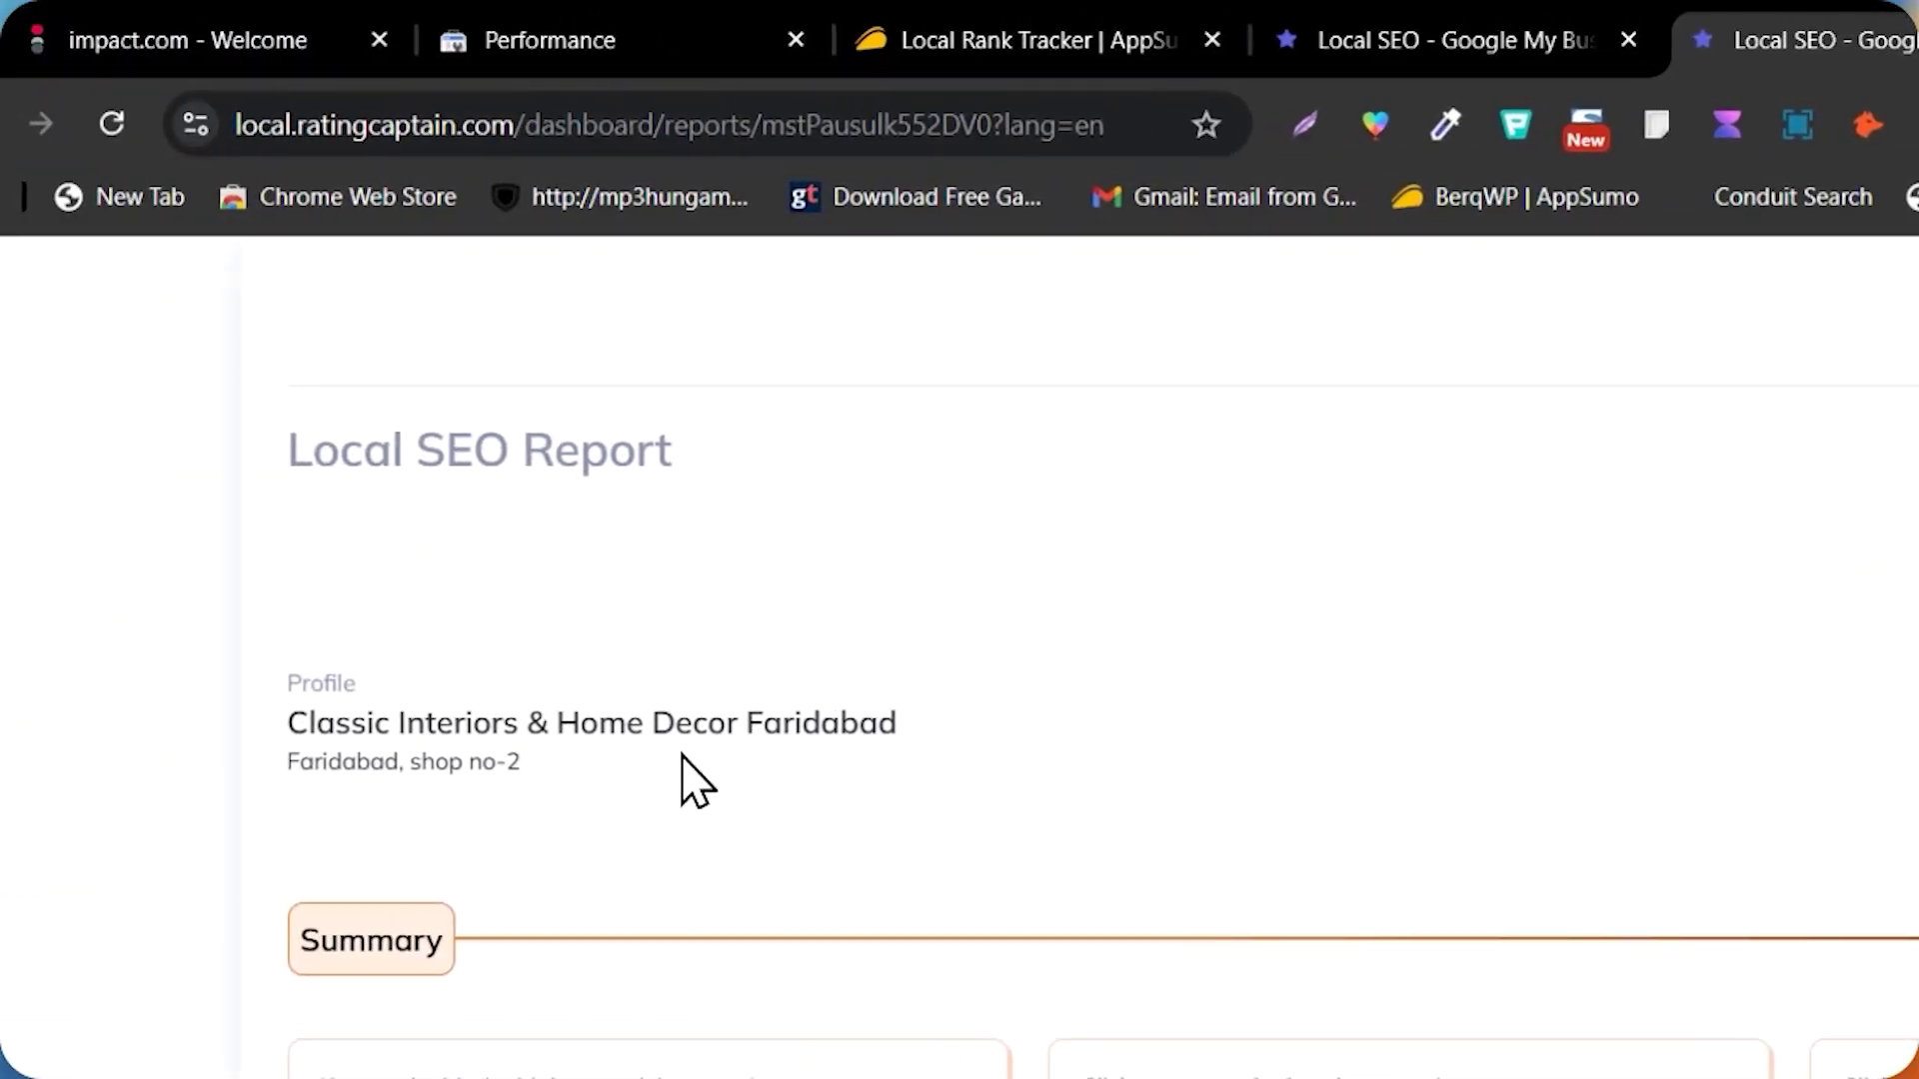
{"action": "scroll", "coordinate": [813, 754], "scroll_direction": "down", "scroll_amount": 5}
{"action": "scroll", "coordinate": [1199, 920], "scroll_direction": "up", "scroll_amount": 5}
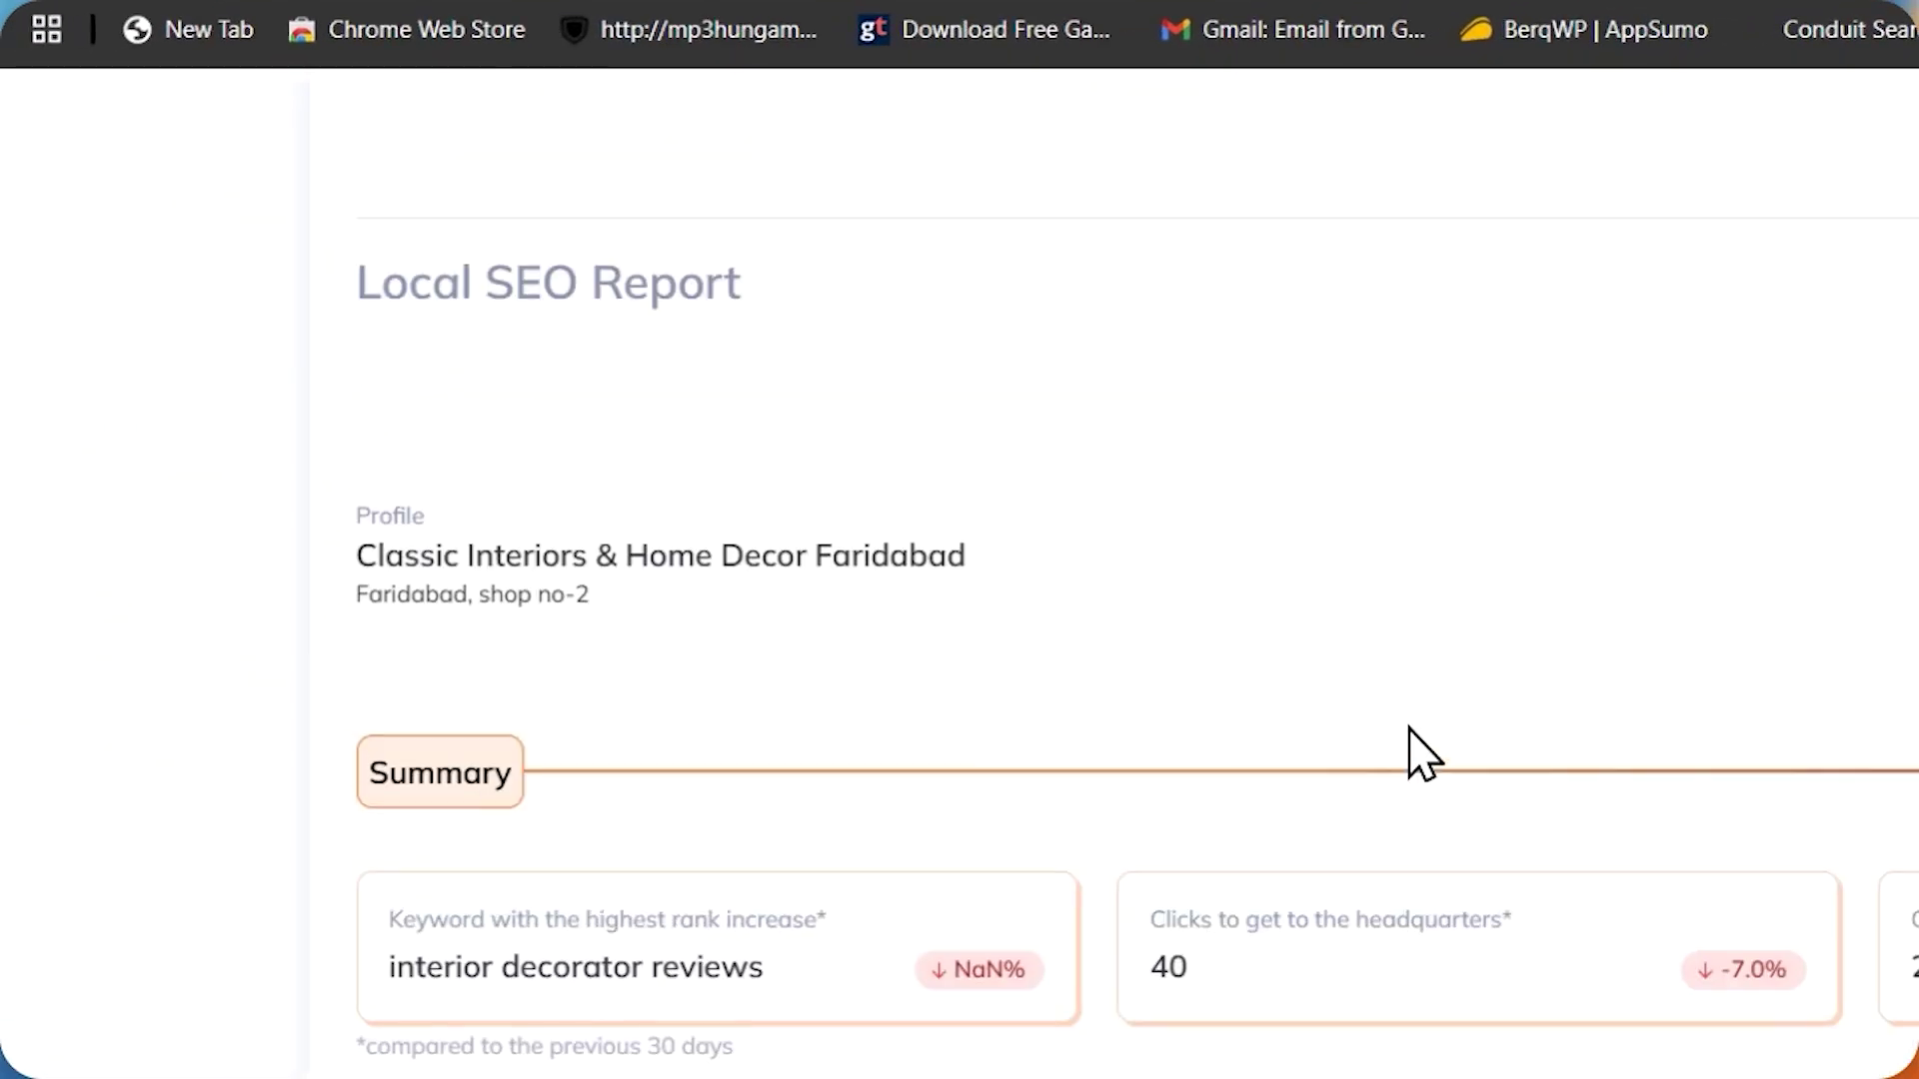
{"action": "left_click", "coordinate": [510, 145]}
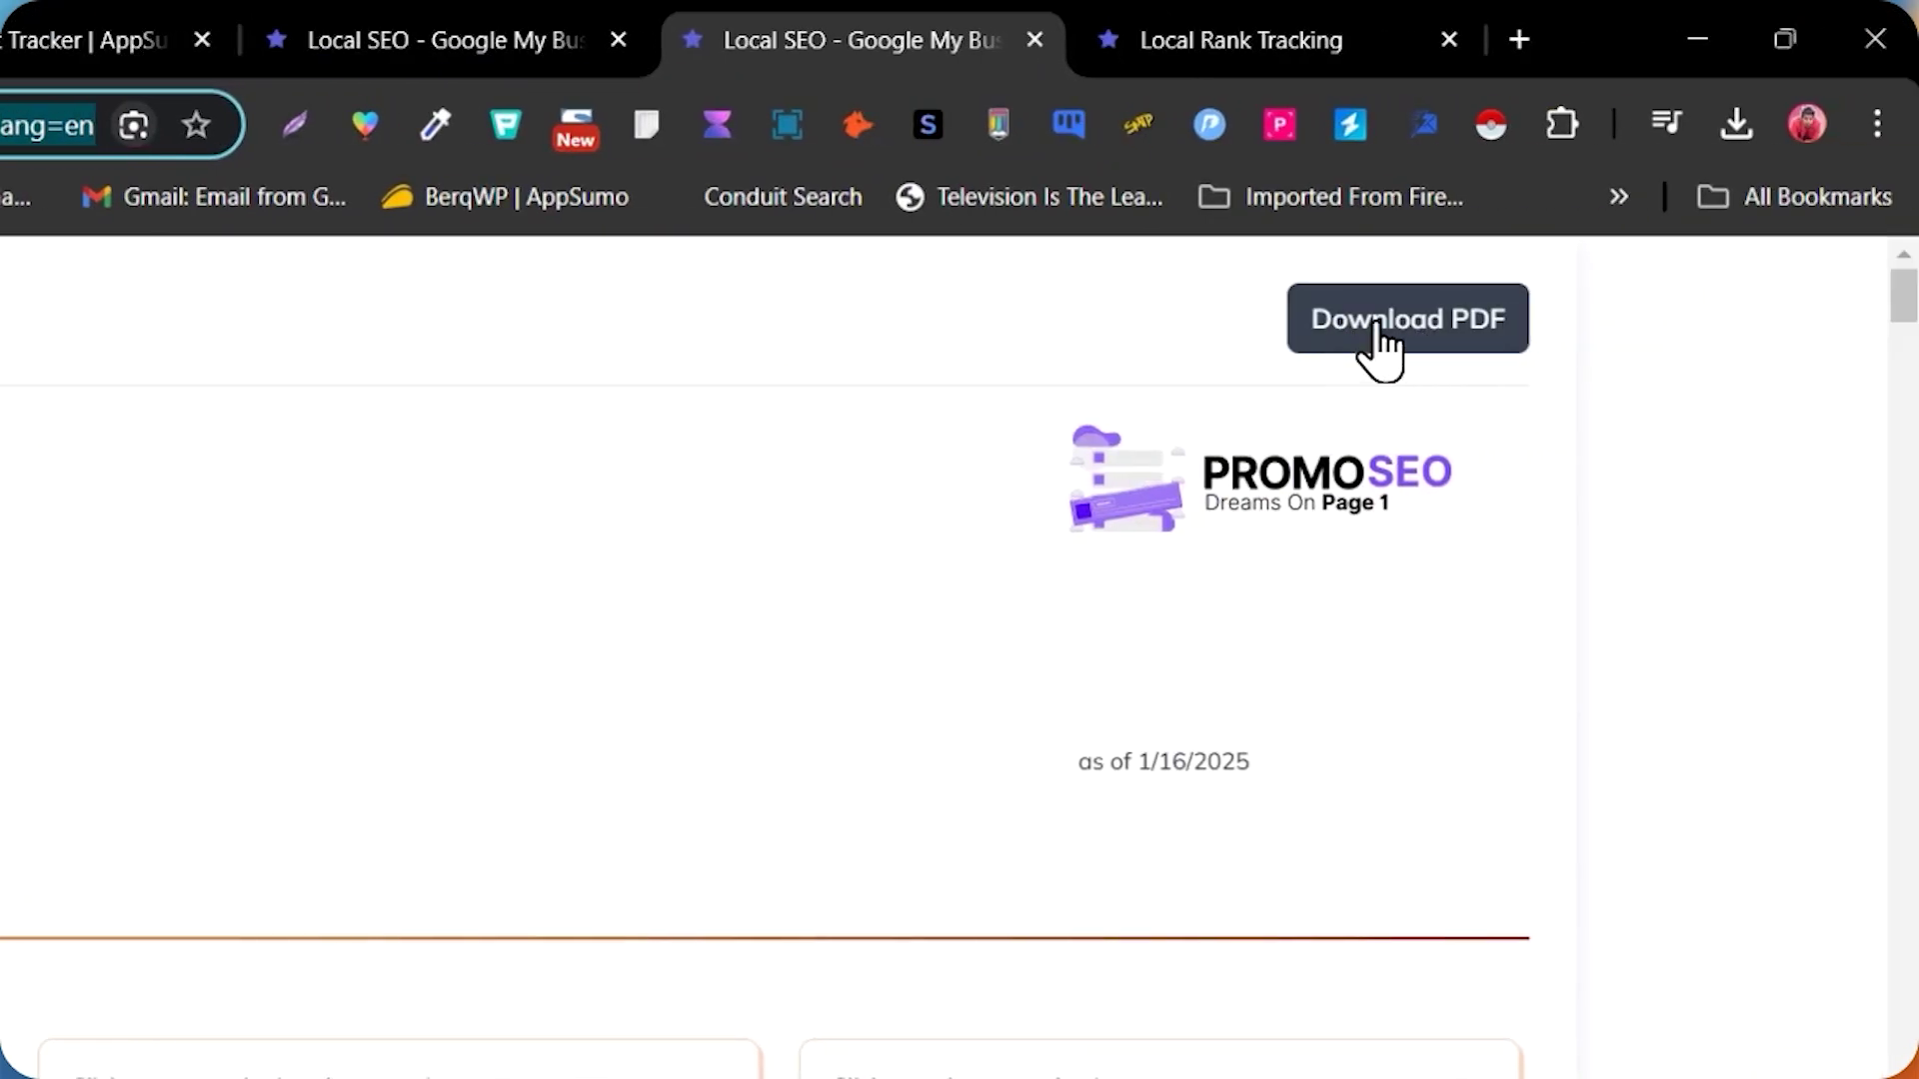
Review the report's Summary, Position map, Keywords tracker tables and keyword data visualization.
{"action": "scroll", "coordinate": [622, 642], "scroll_direction": "down", "scroll_amount": 3}
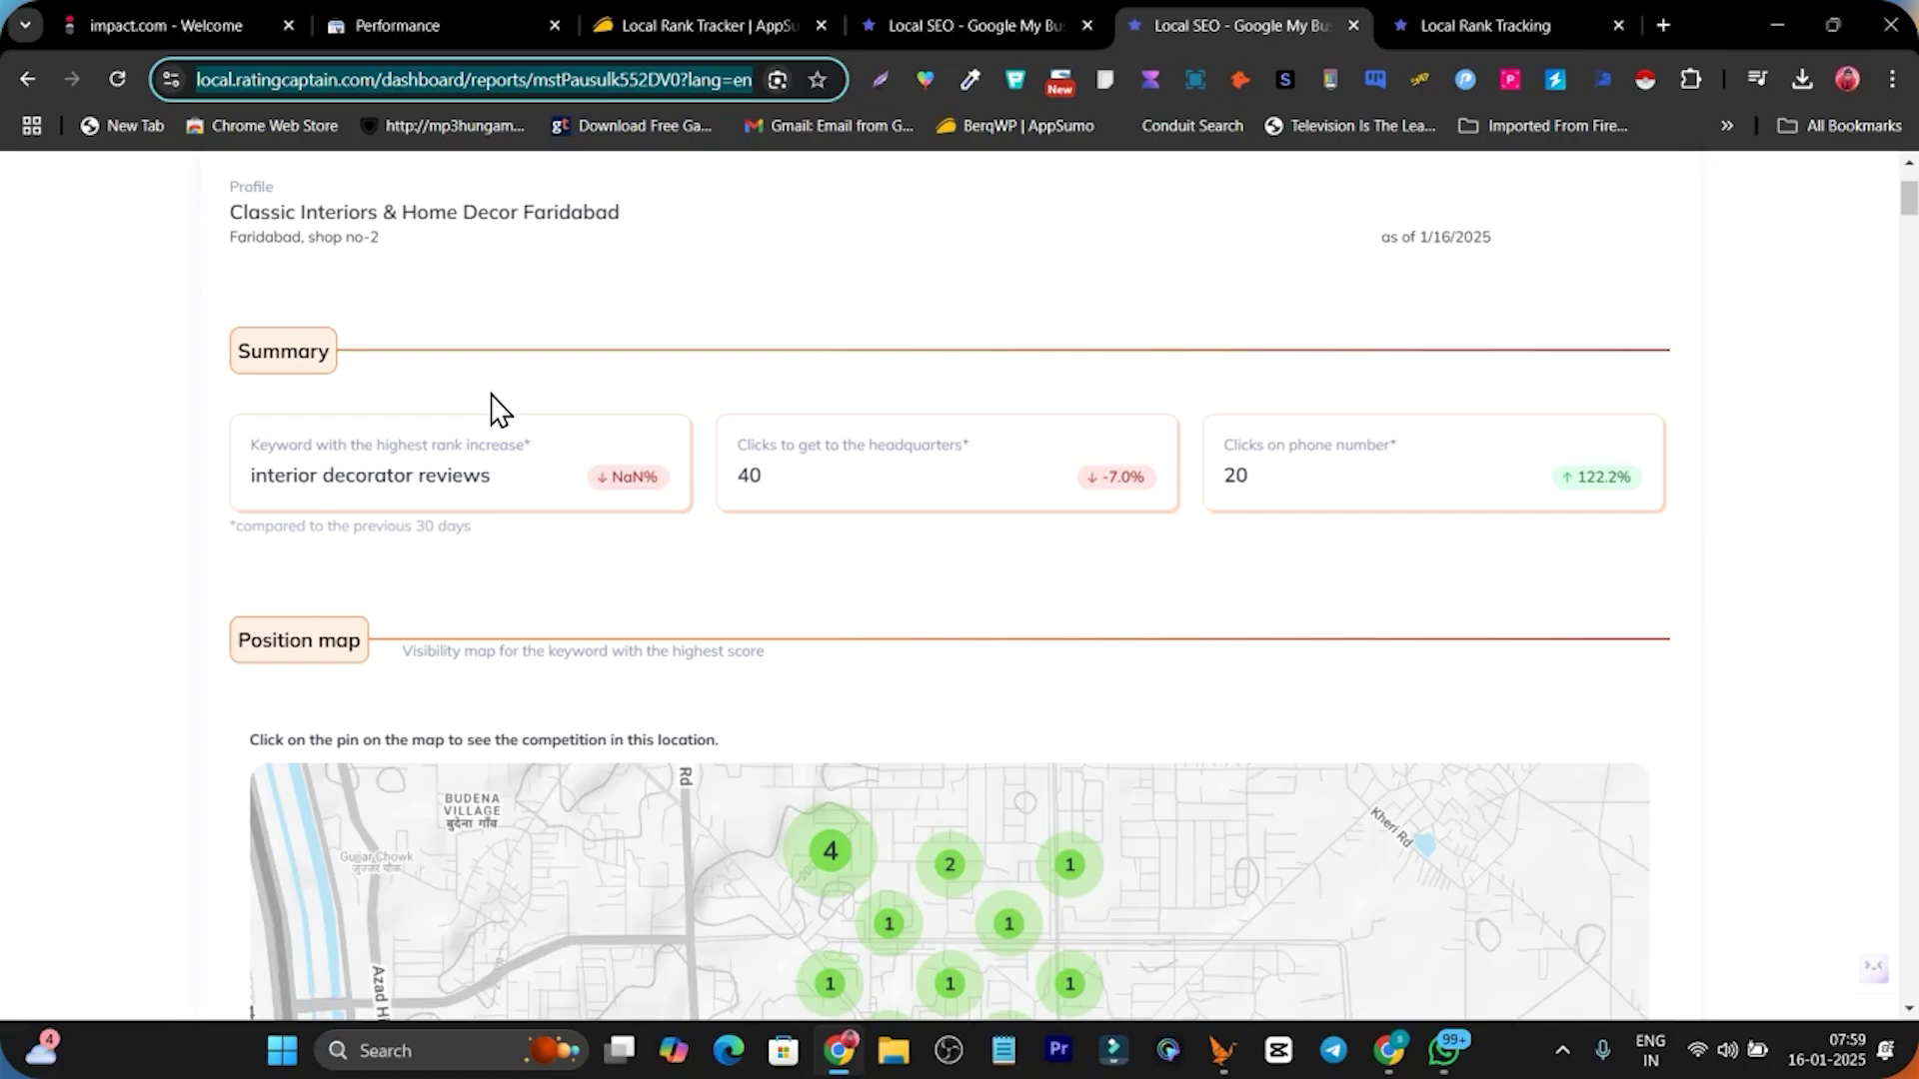
{"action": "scroll", "coordinate": [663, 633], "scroll_direction": "down", "scroll_amount": 10}
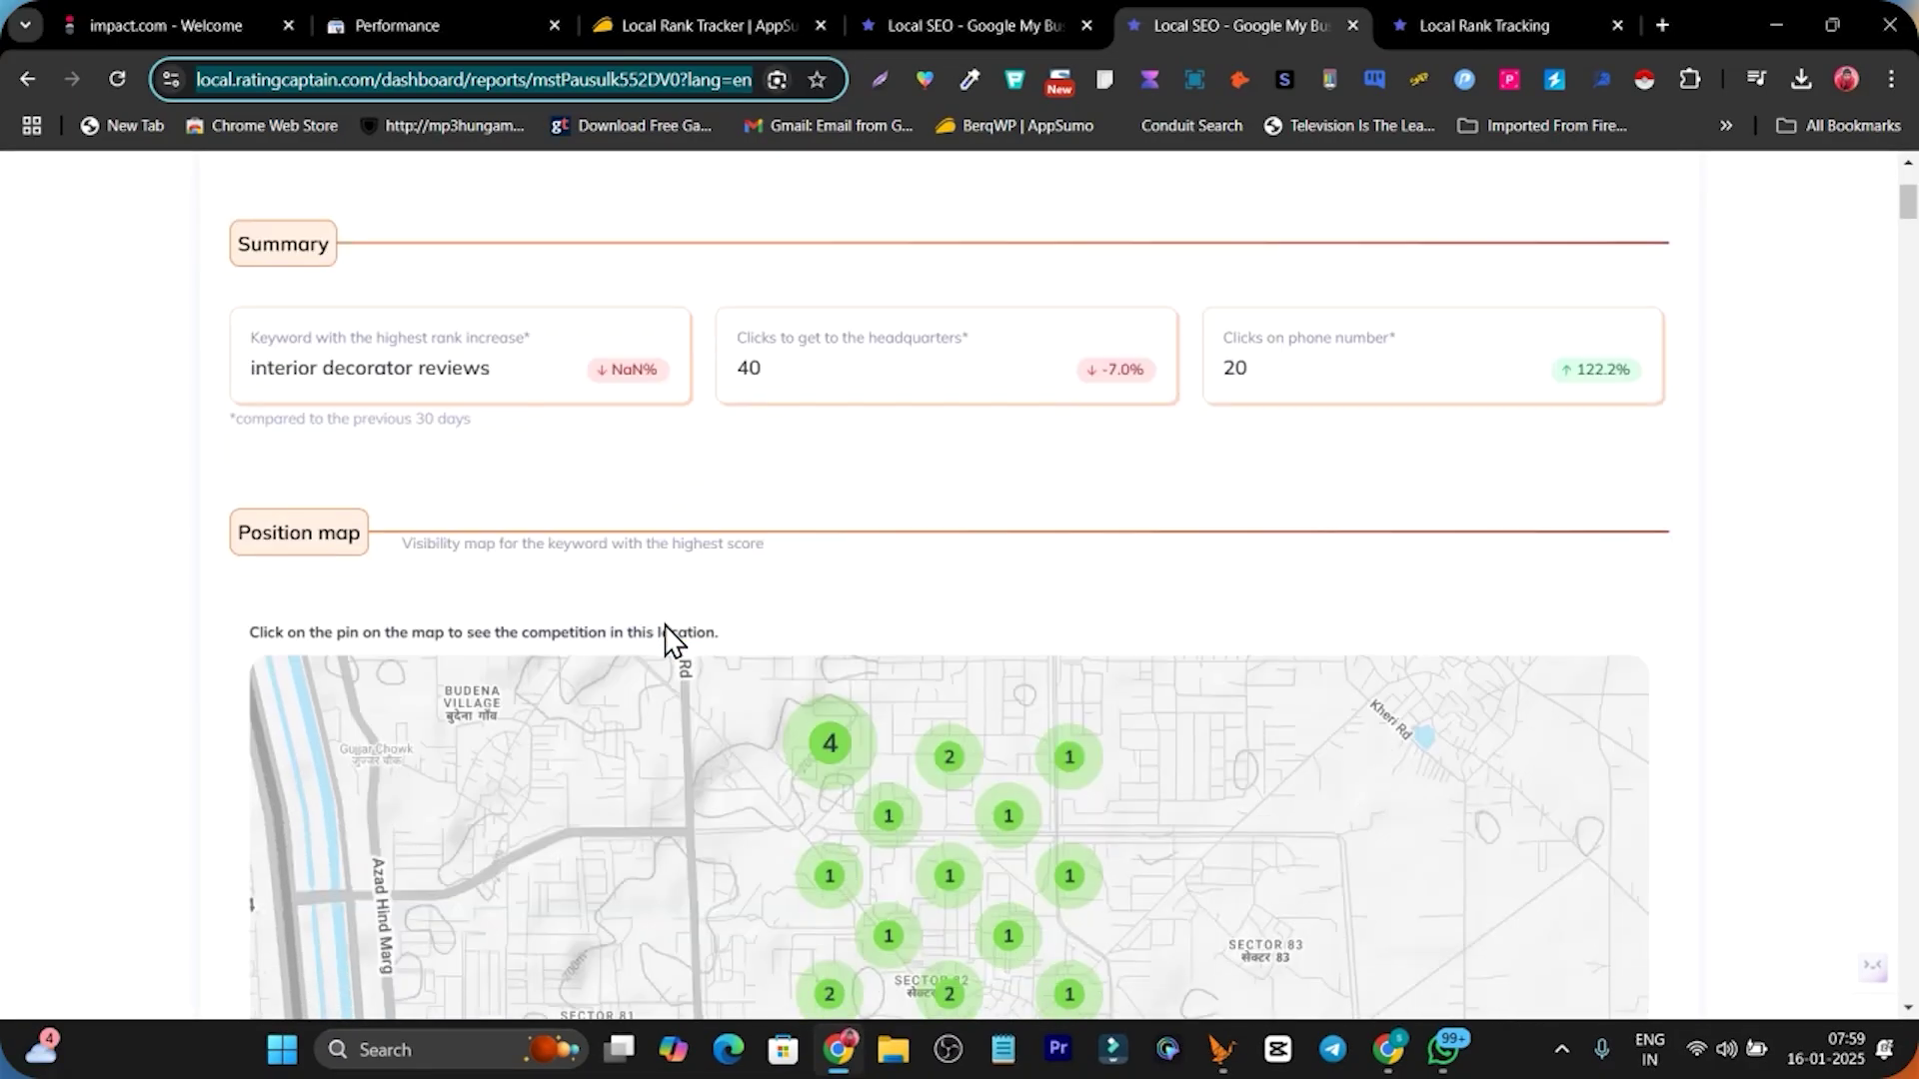
{"action": "scroll", "coordinate": [926, 536], "scroll_direction": "down", "scroll_amount": 20}
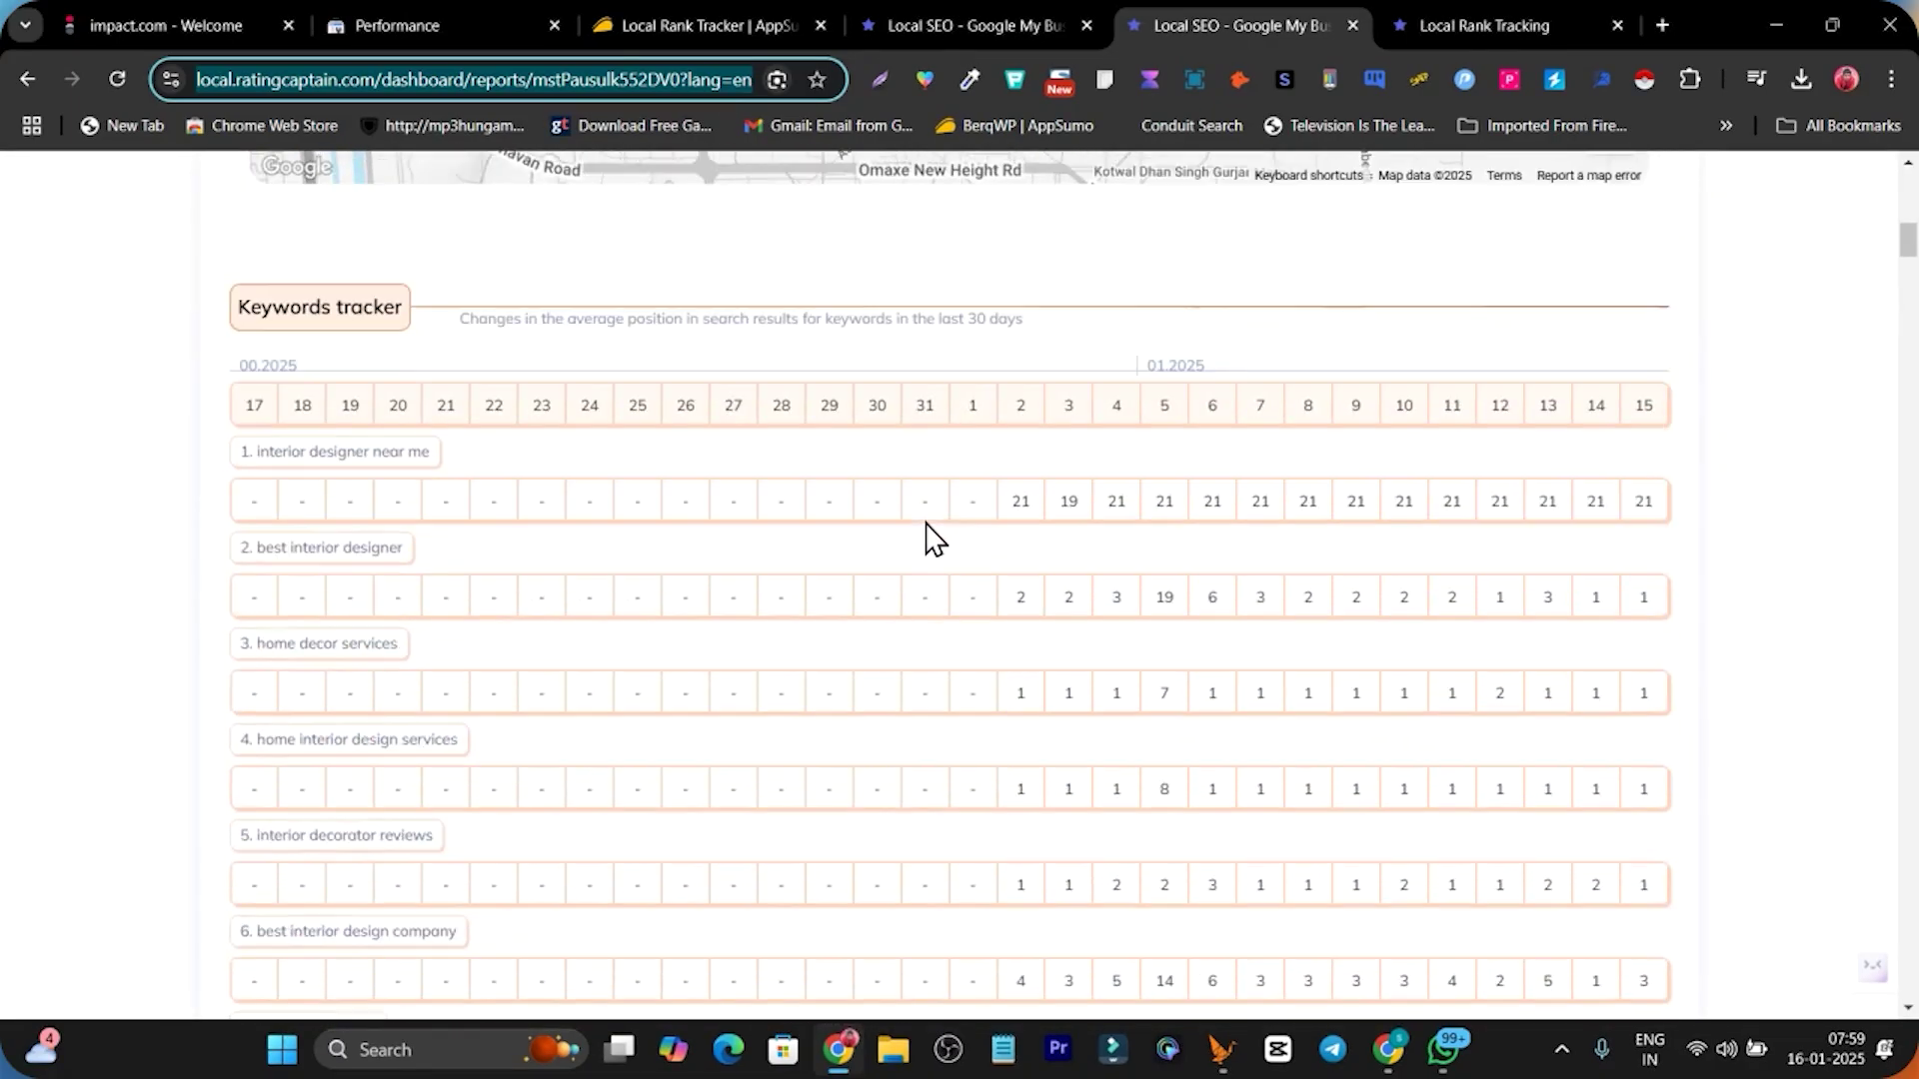
{"action": "scroll", "coordinate": [930, 538], "scroll_direction": "down", "scroll_amount": 20}
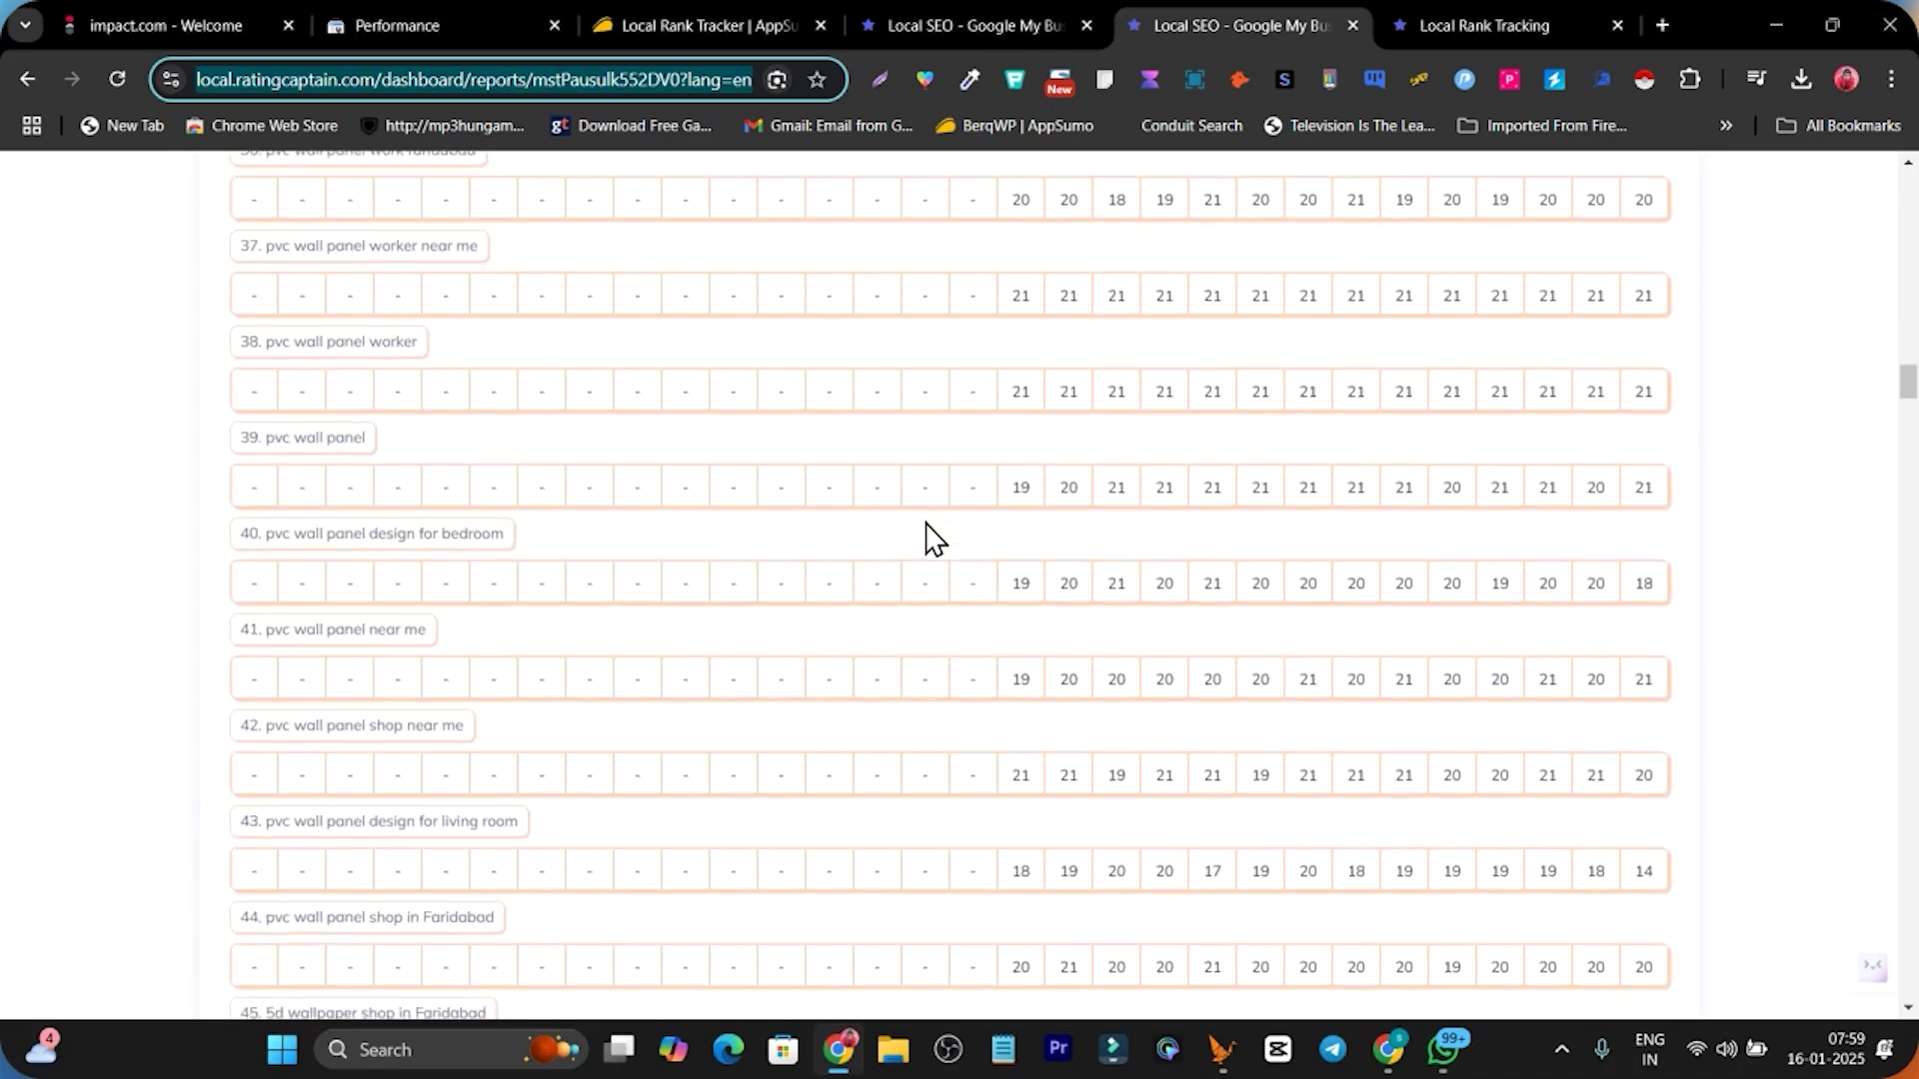
{"action": "scroll", "coordinate": [929, 537], "scroll_direction": "down", "scroll_amount": 10}
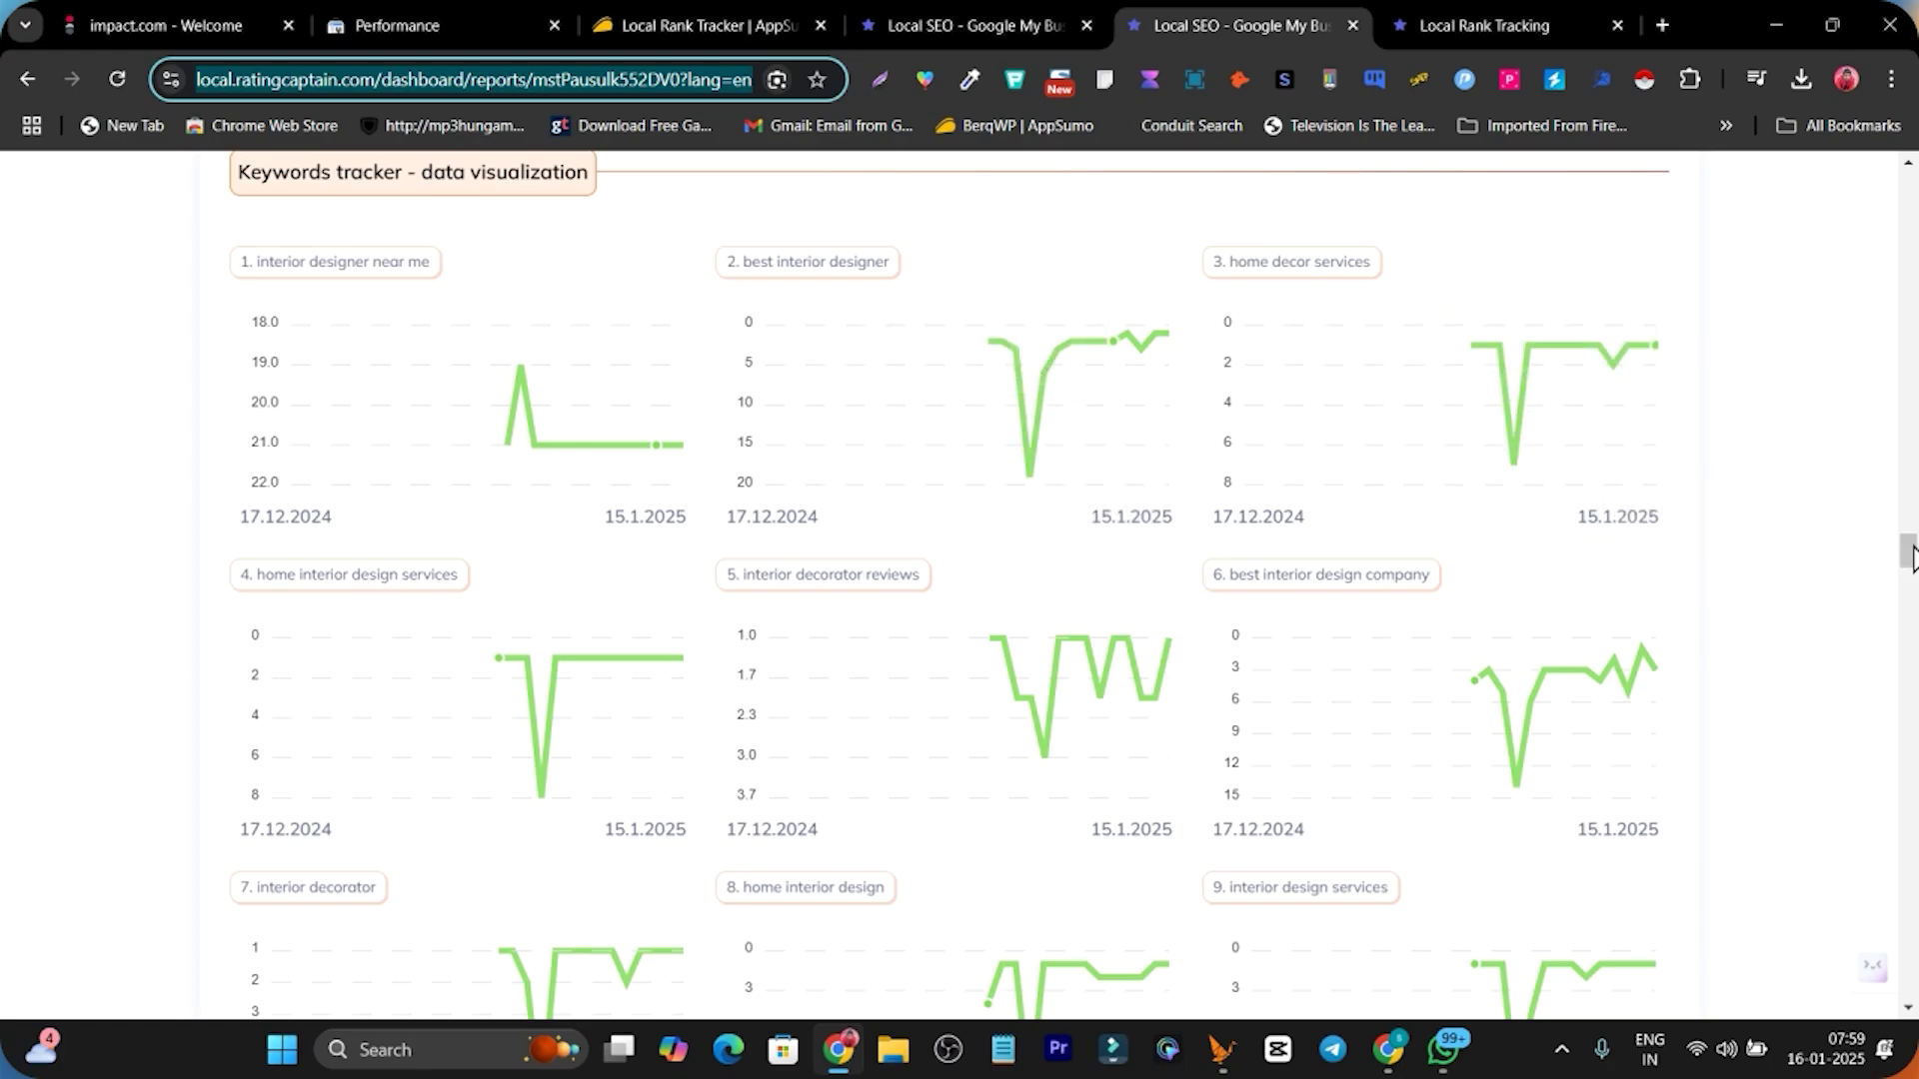
Examine the report's profile interaction charts, platforms and devices, search keywords, Reviews and Posts sections, and return to its start.
{"action": "left_click_drag", "start_coordinate": [1909, 552], "coordinate": [1908, 891]}
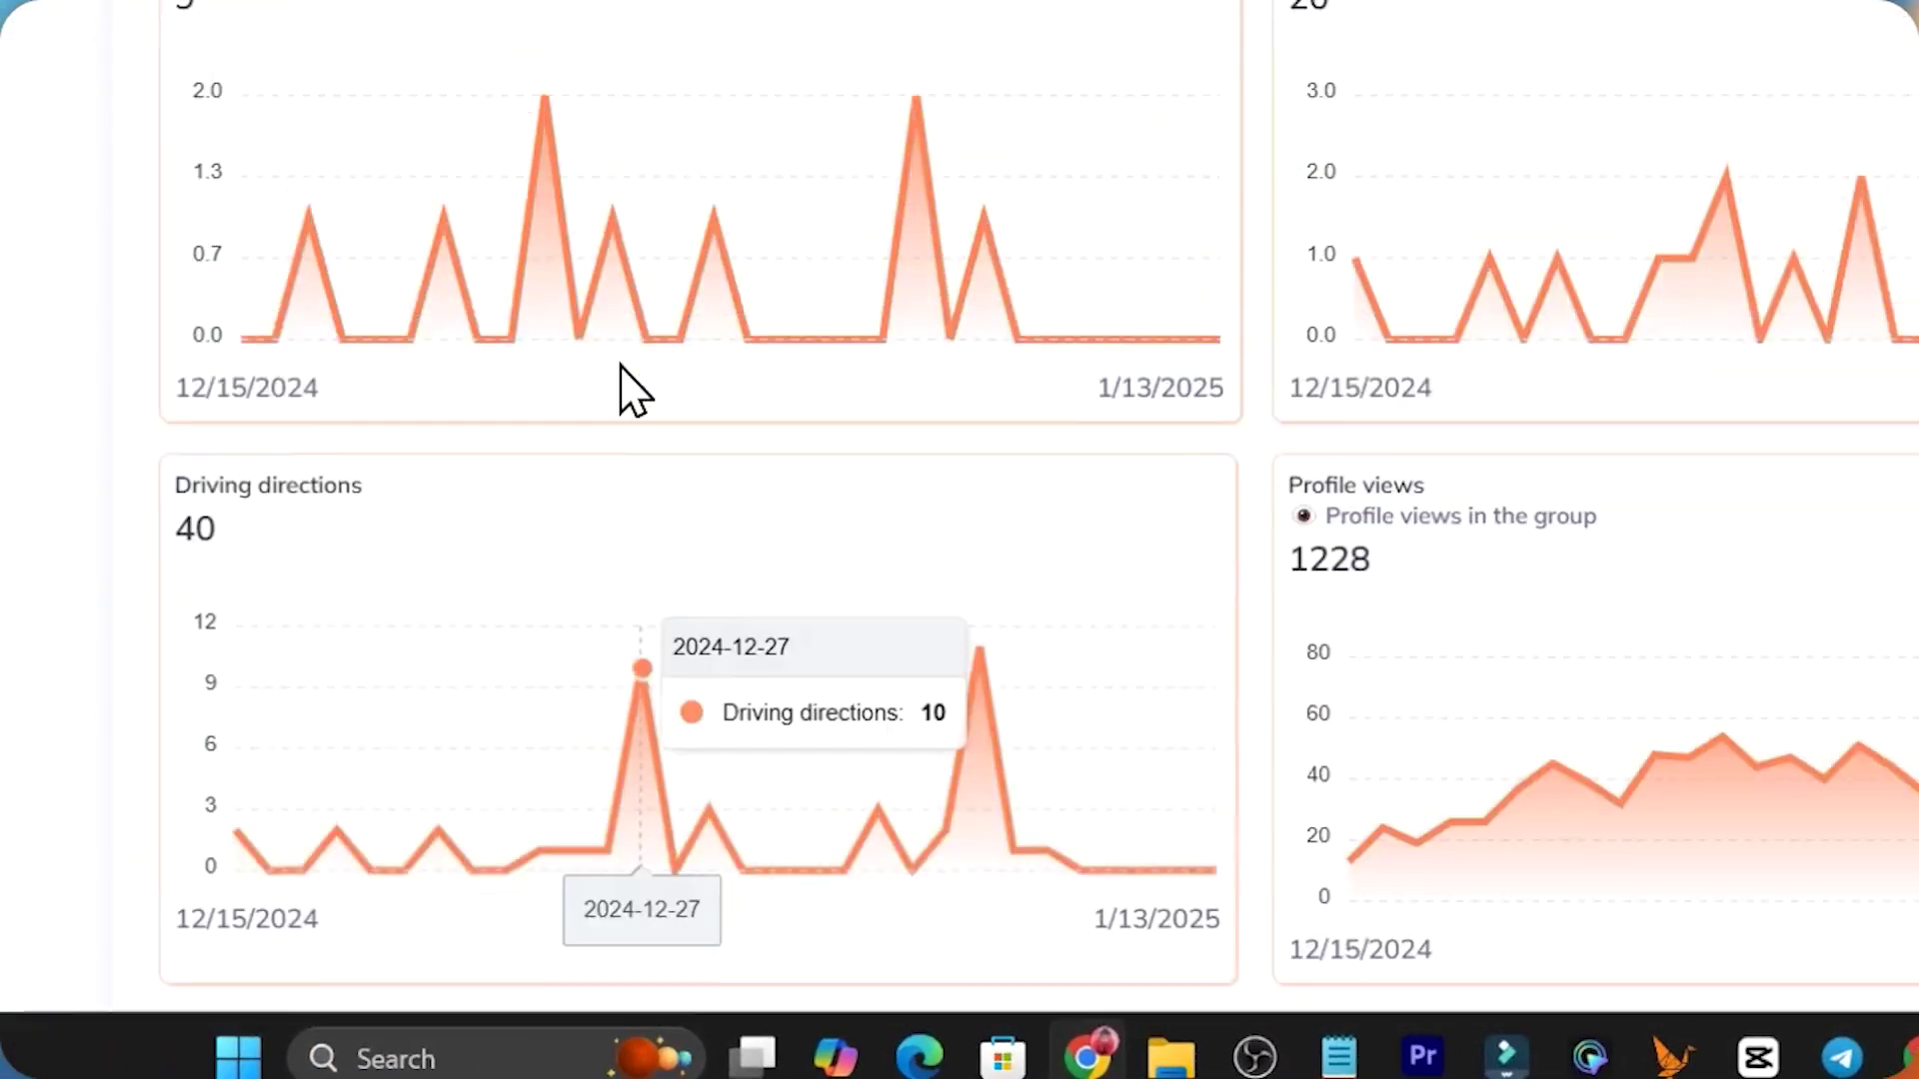
{"action": "scroll", "coordinate": [400, 200], "scroll_direction": "up", "scroll_amount": 3}
{"action": "scroll", "coordinate": [1290, 589], "scroll_direction": "down", "scroll_amount": 3}
{"action": "scroll", "coordinate": [1447, 390], "scroll_direction": "down", "scroll_amount": 5}
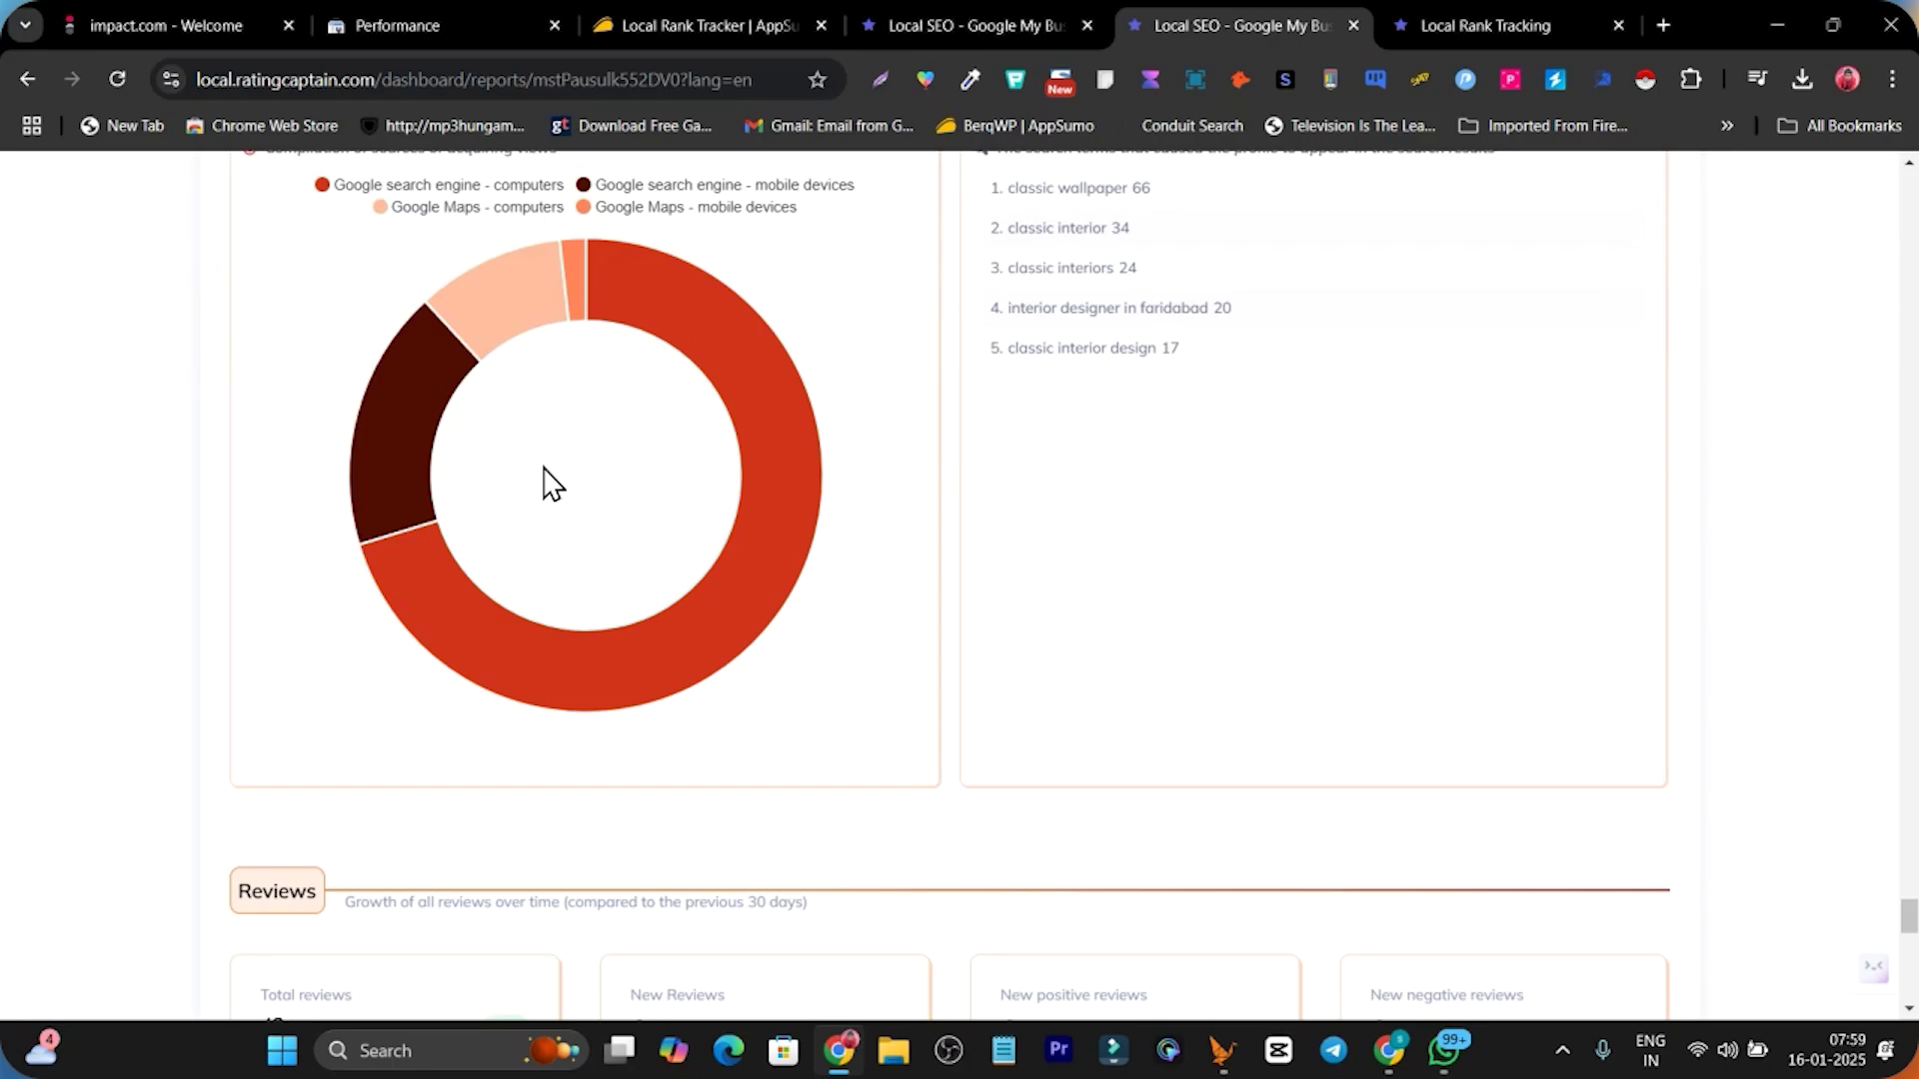
{"action": "scroll", "coordinate": [546, 484], "scroll_direction": "up", "scroll_amount": 2}
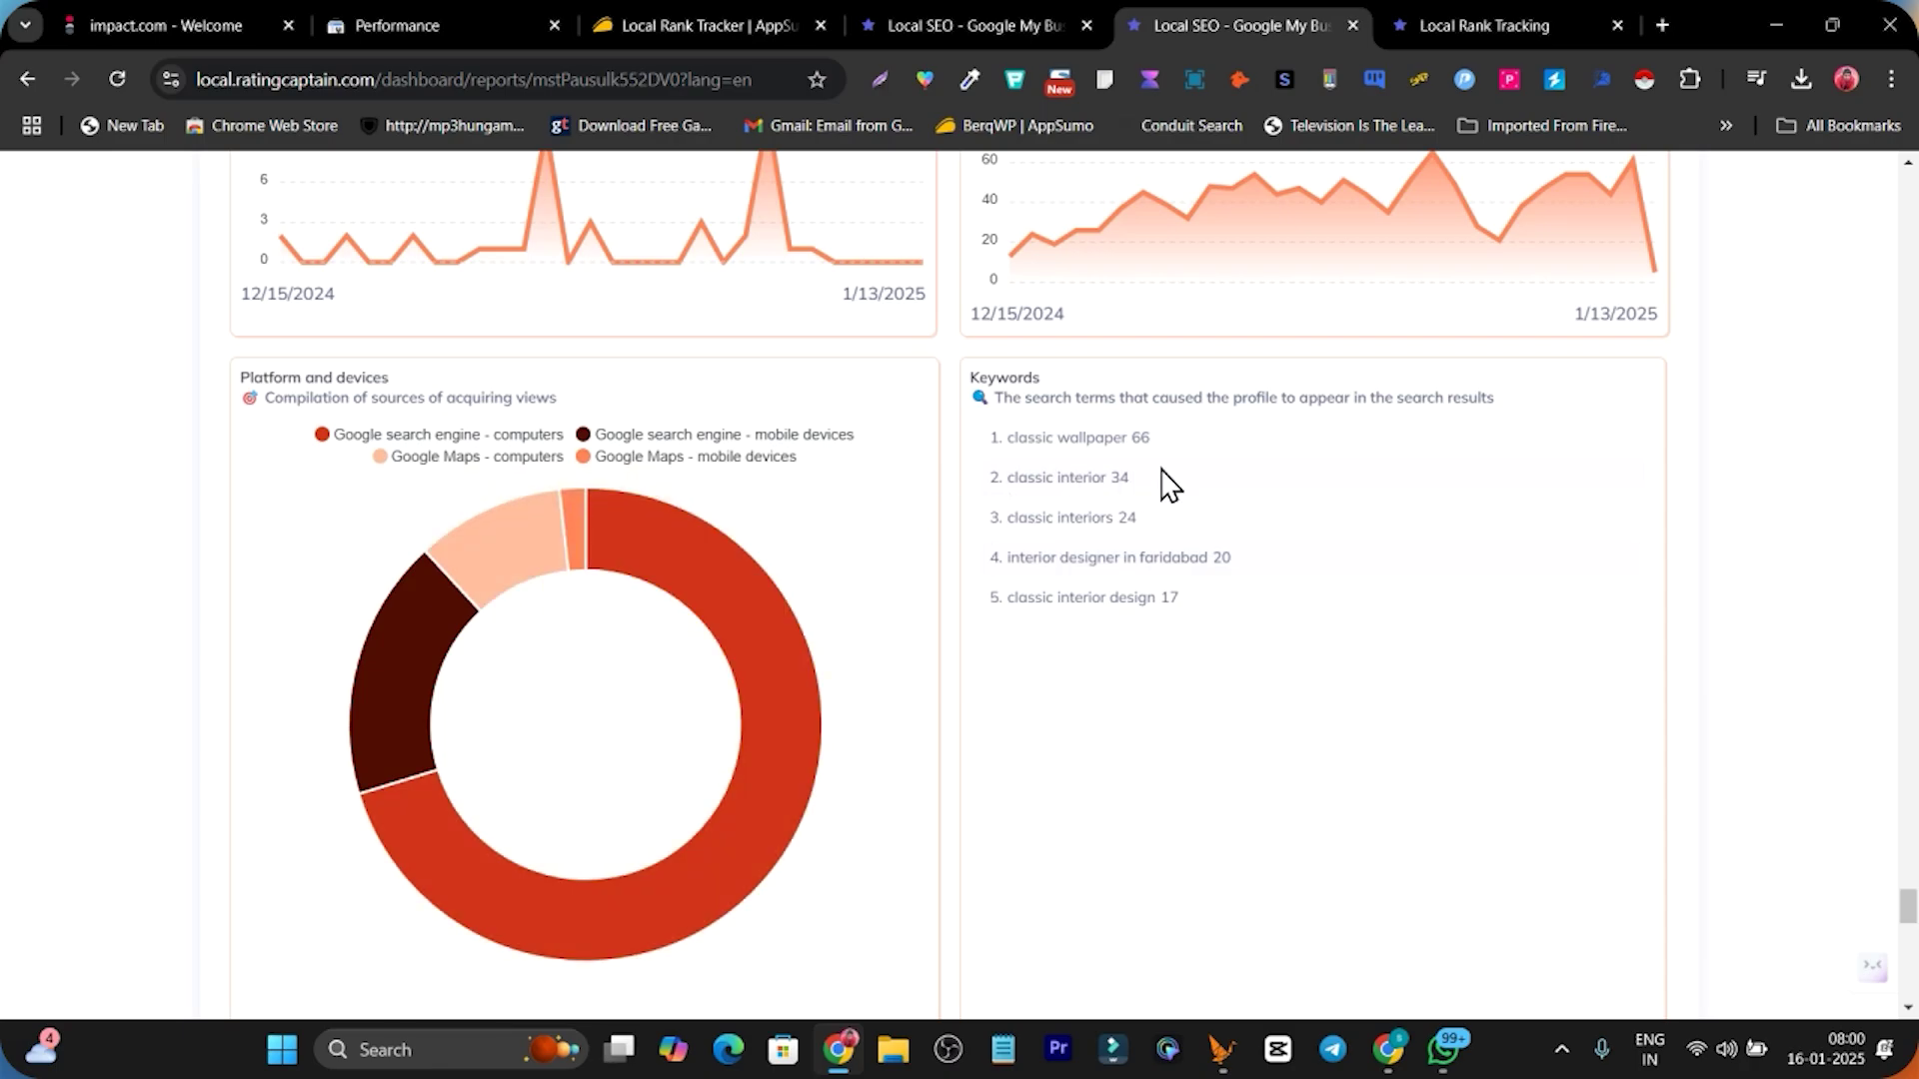
{"action": "scroll", "coordinate": [1164, 484], "scroll_direction": "down", "scroll_amount": 3}
{"action": "scroll", "coordinate": [613, 621], "scroll_direction": "down", "scroll_amount": 5}
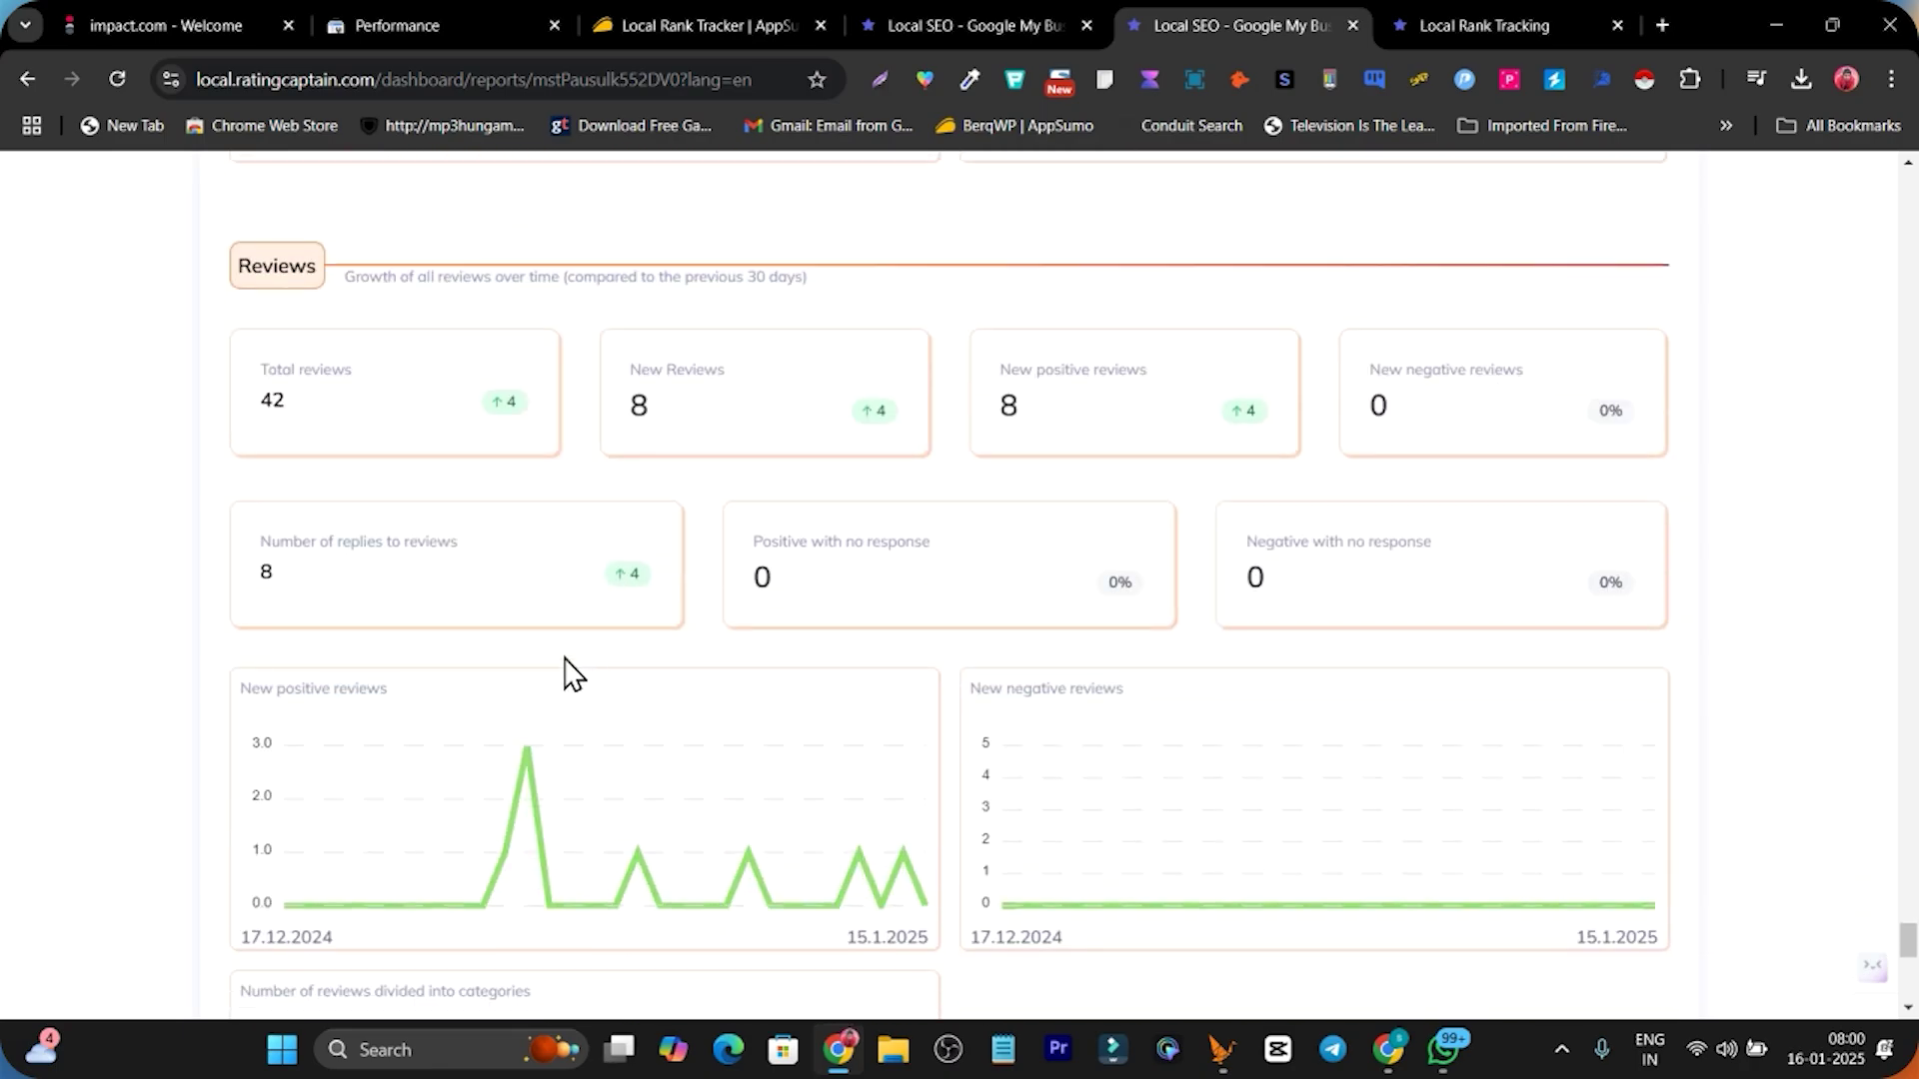
{"action": "scroll", "coordinate": [1267, 369], "scroll_direction": "down", "scroll_amount": 10}
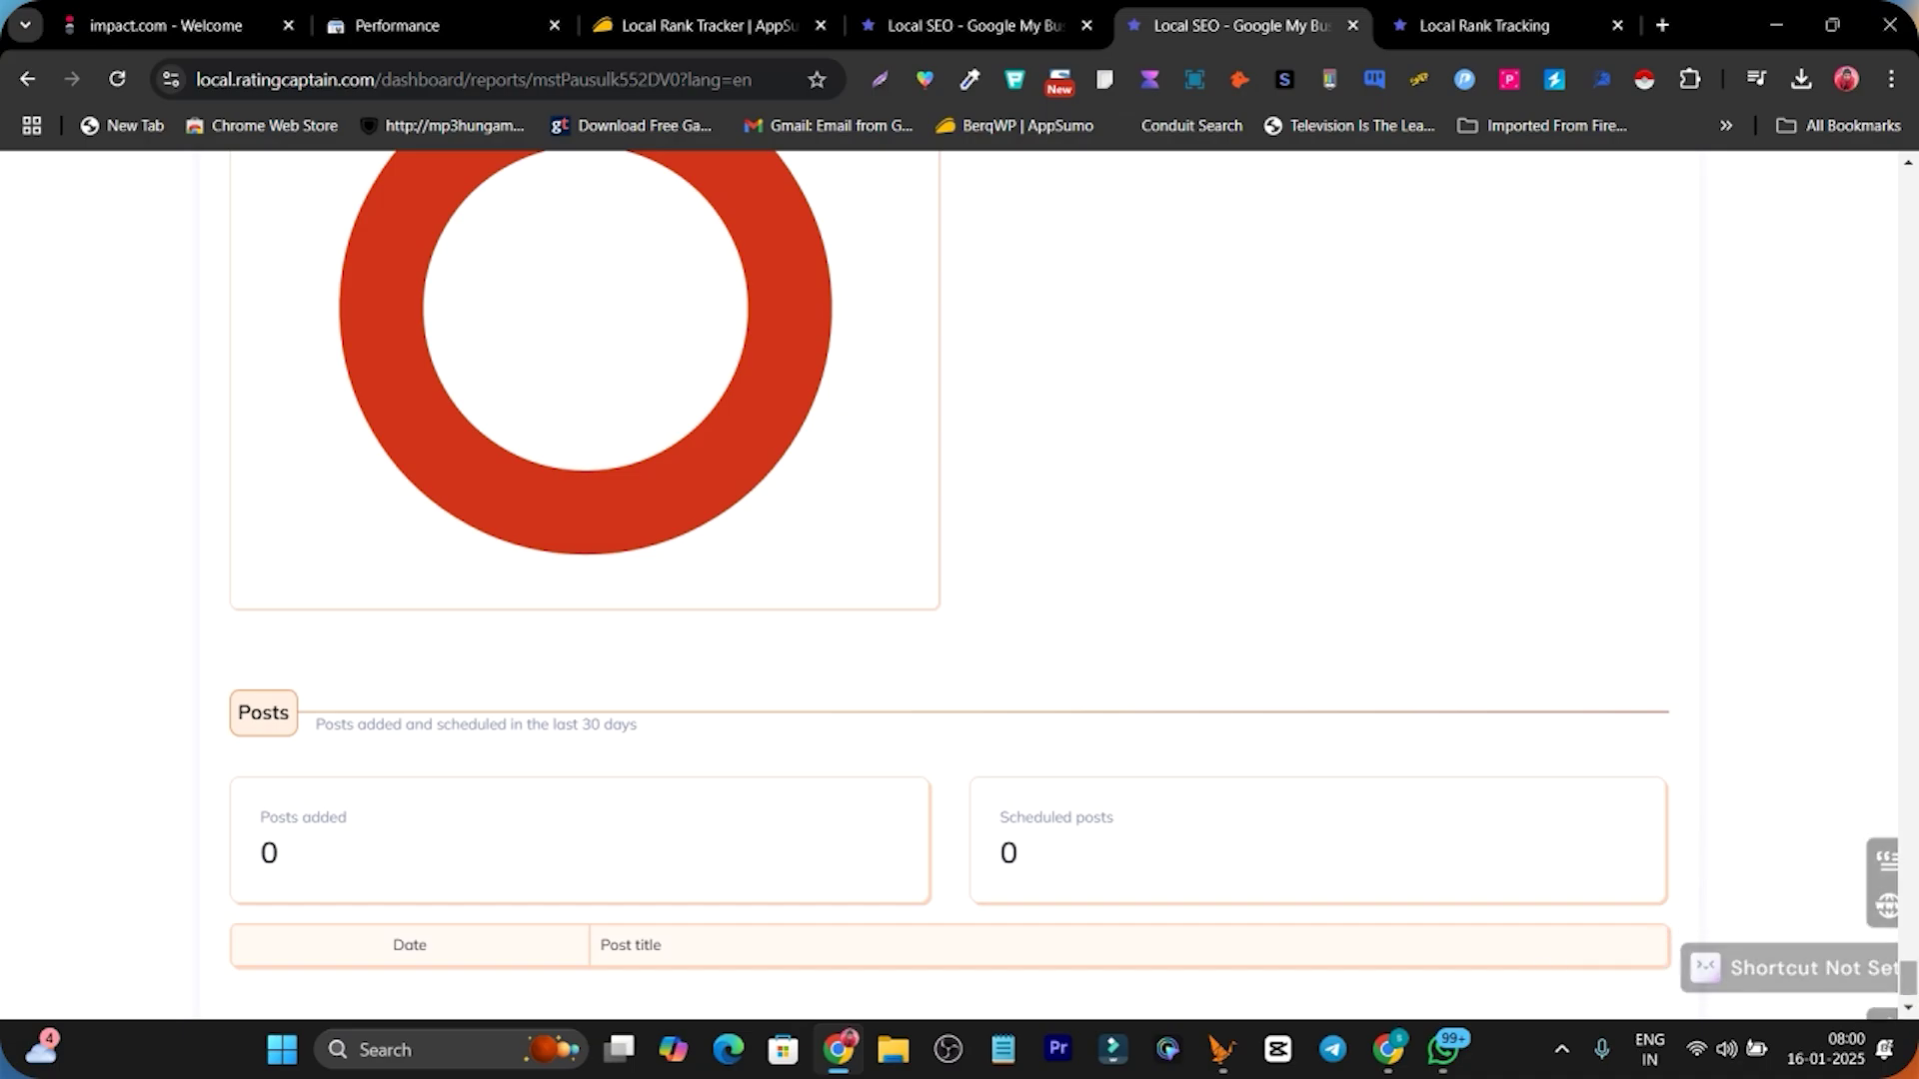
{"action": "scroll", "coordinate": [1907, 977], "scroll_direction": "up", "scroll_amount": 20}
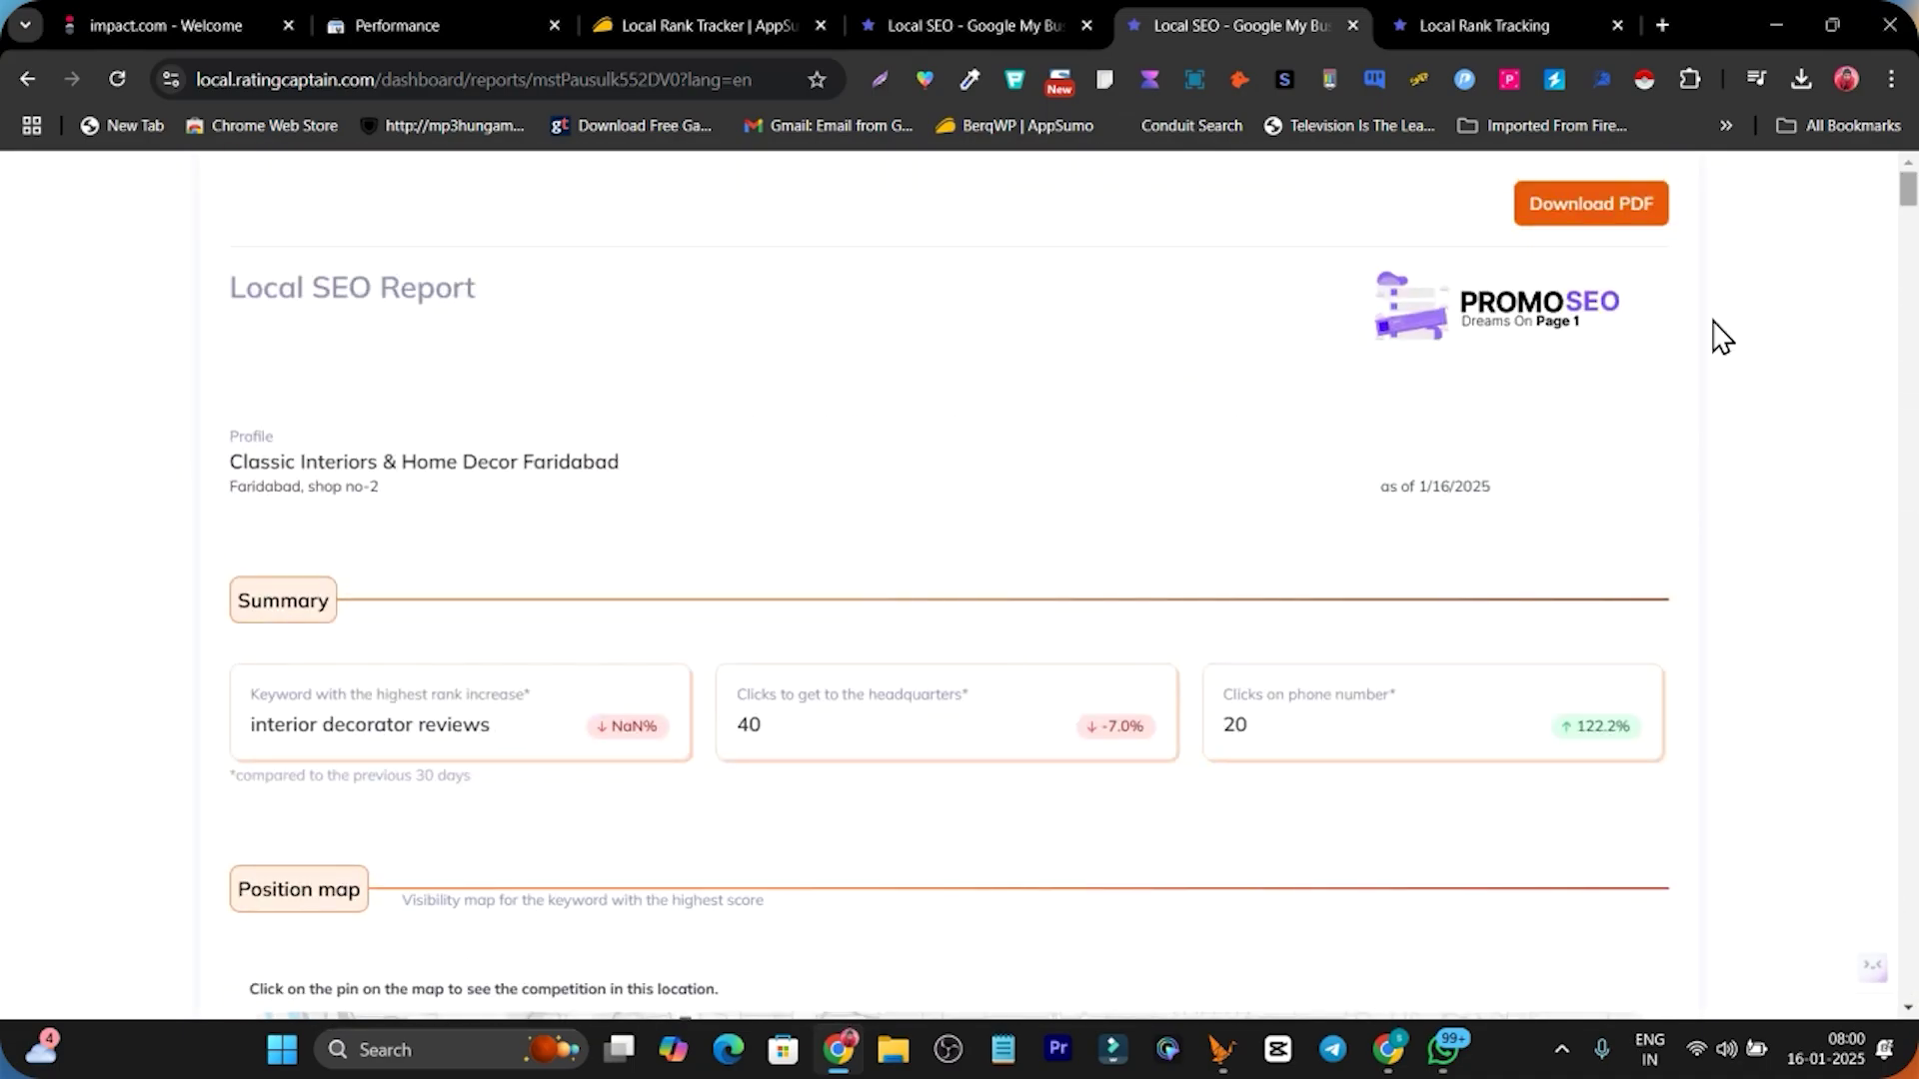
Highlight the profile name in the report, glance at the Keywords page, and select the report's web address.
{"action": "left_click_drag", "start_coordinate": [229, 490], "coordinate": [711, 471]}
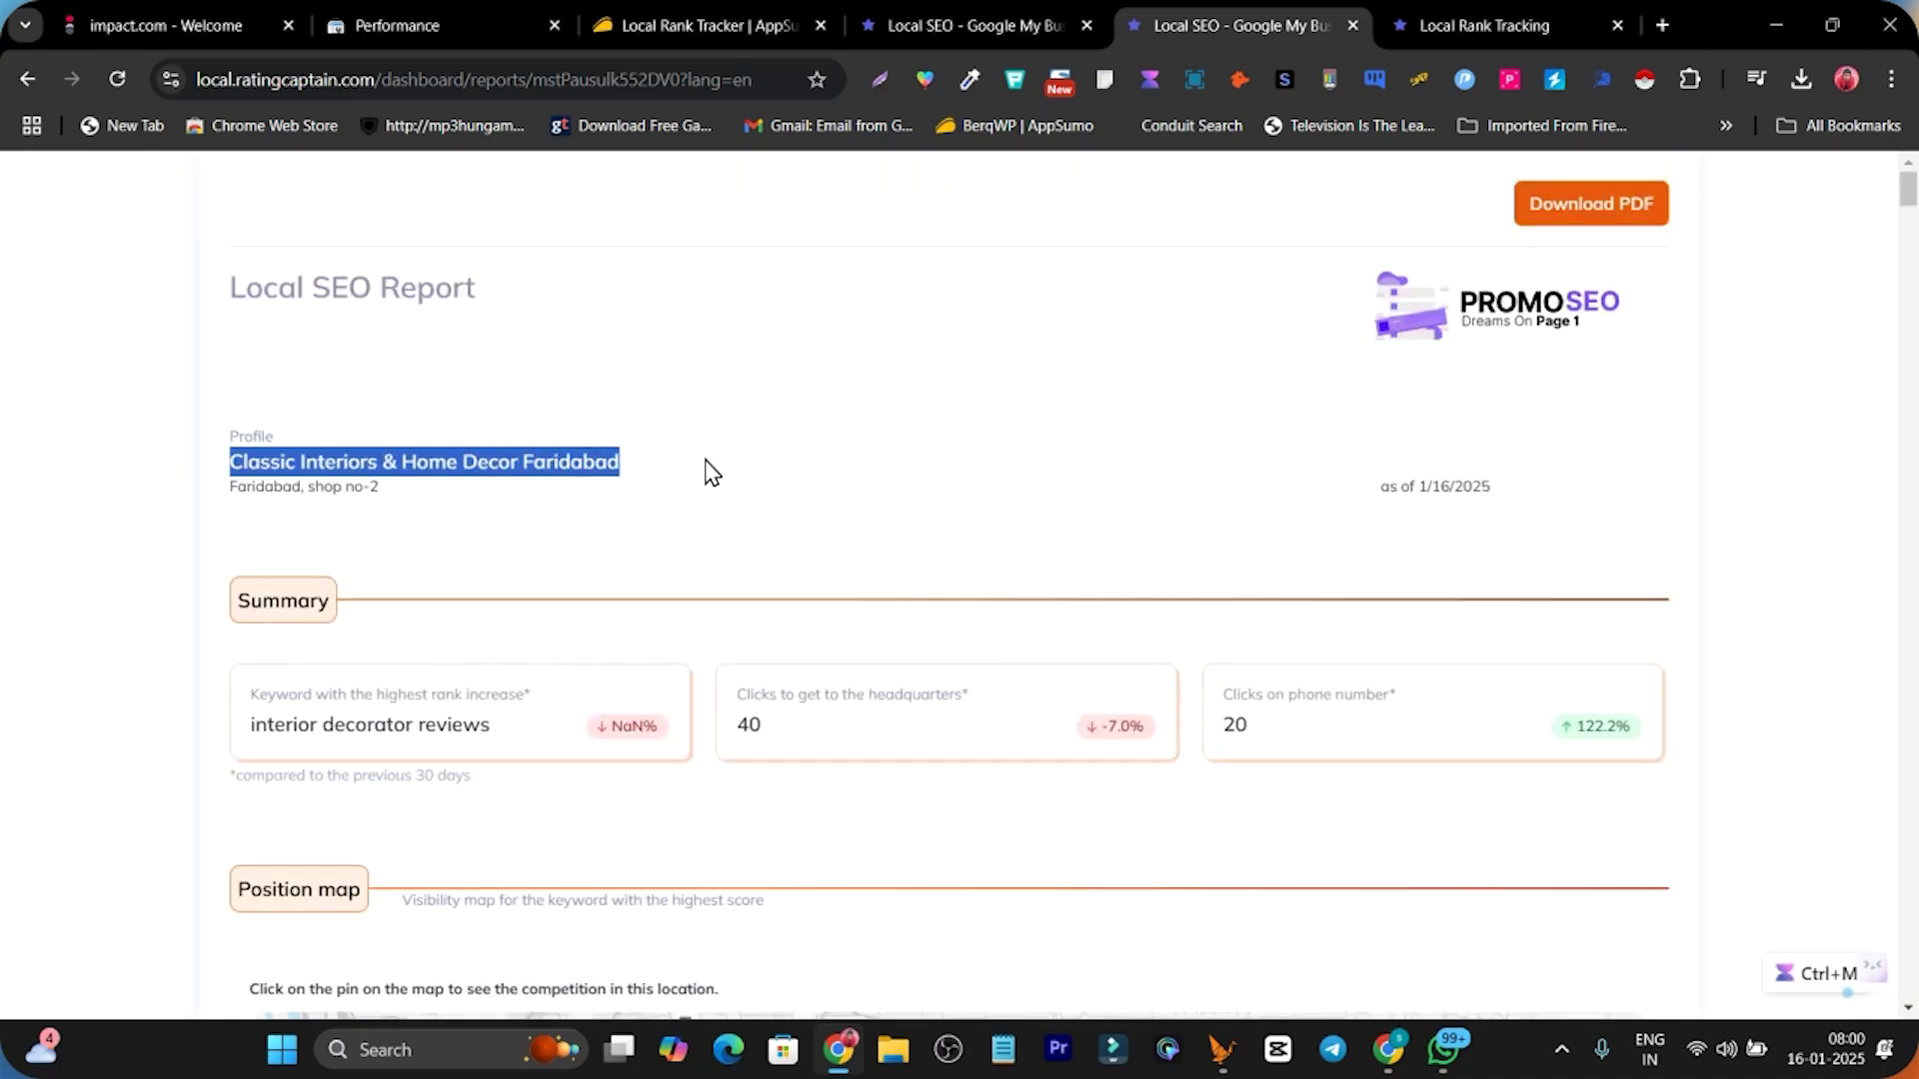
{"action": "left_click", "coordinate": [952, 16]}
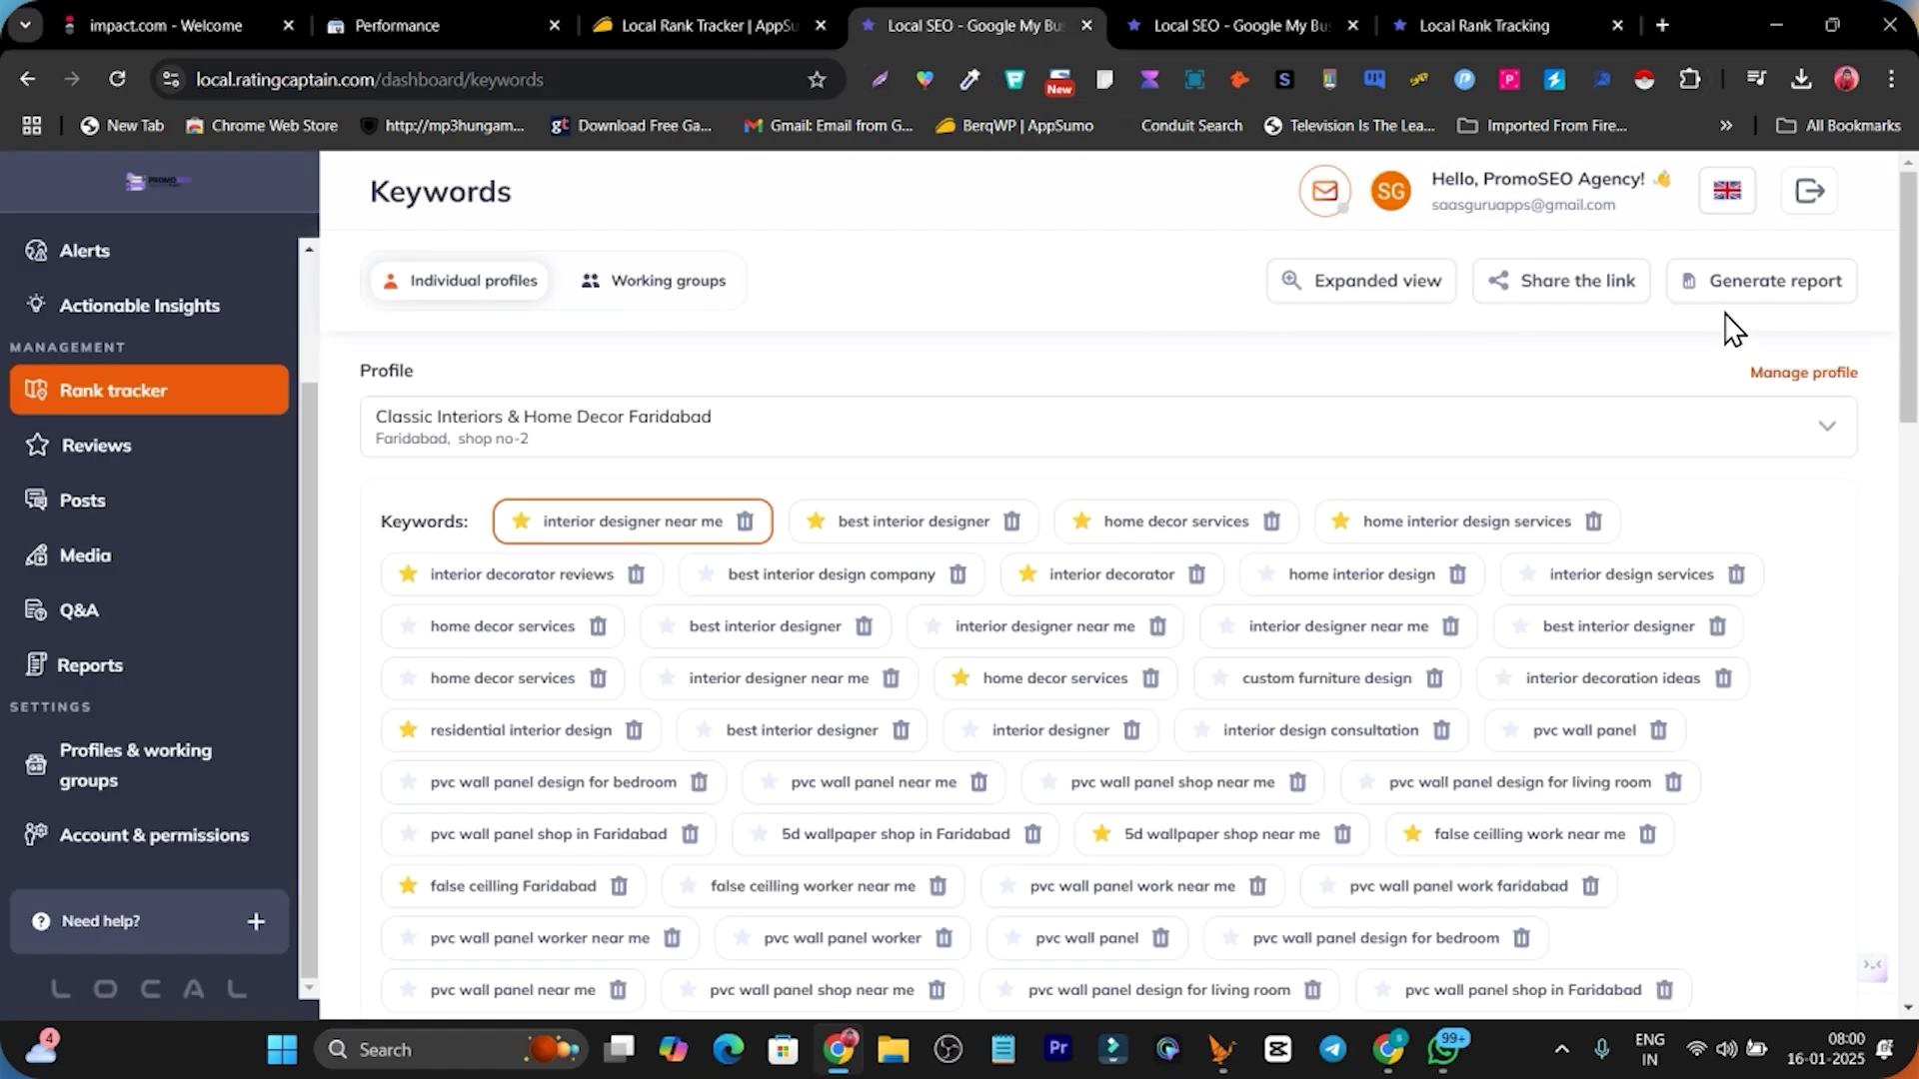
{"action": "left_click", "coordinate": [1199, 18]}
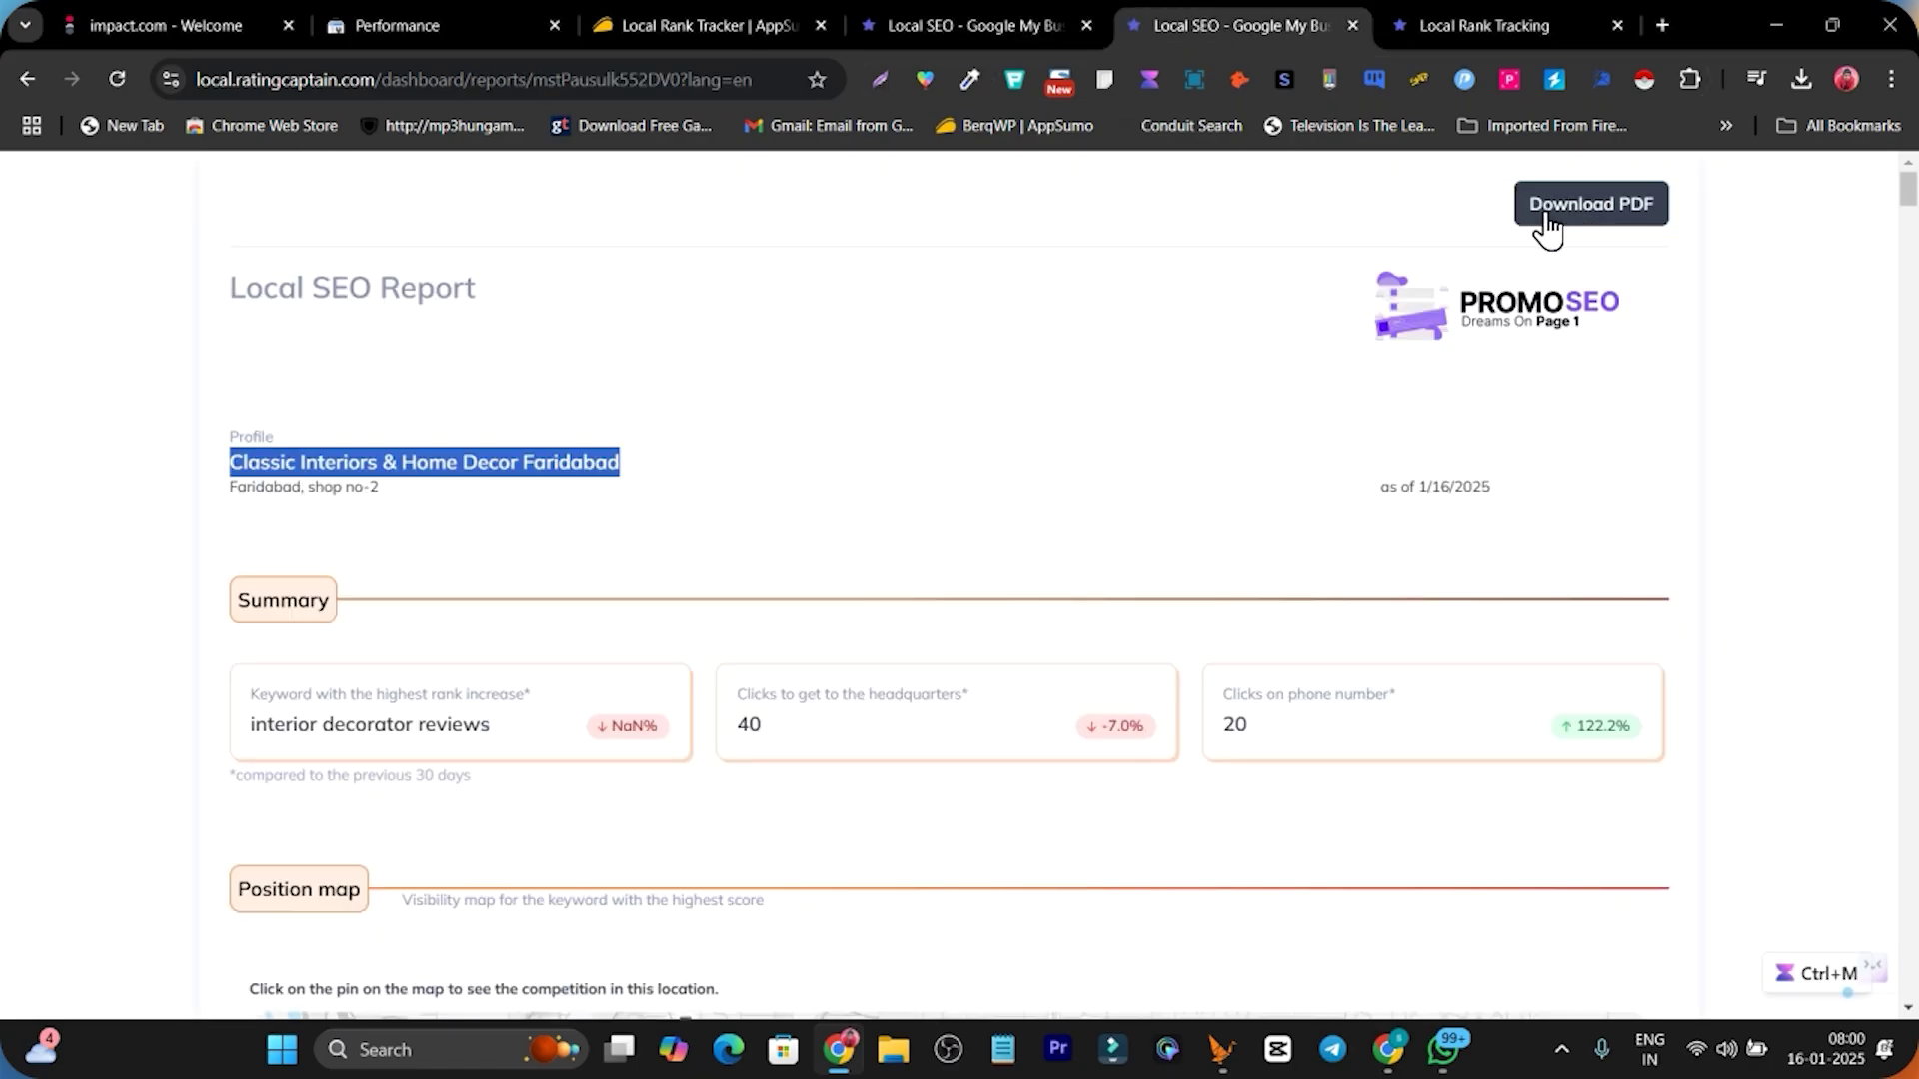
{"action": "left_click", "coordinate": [584, 80]}
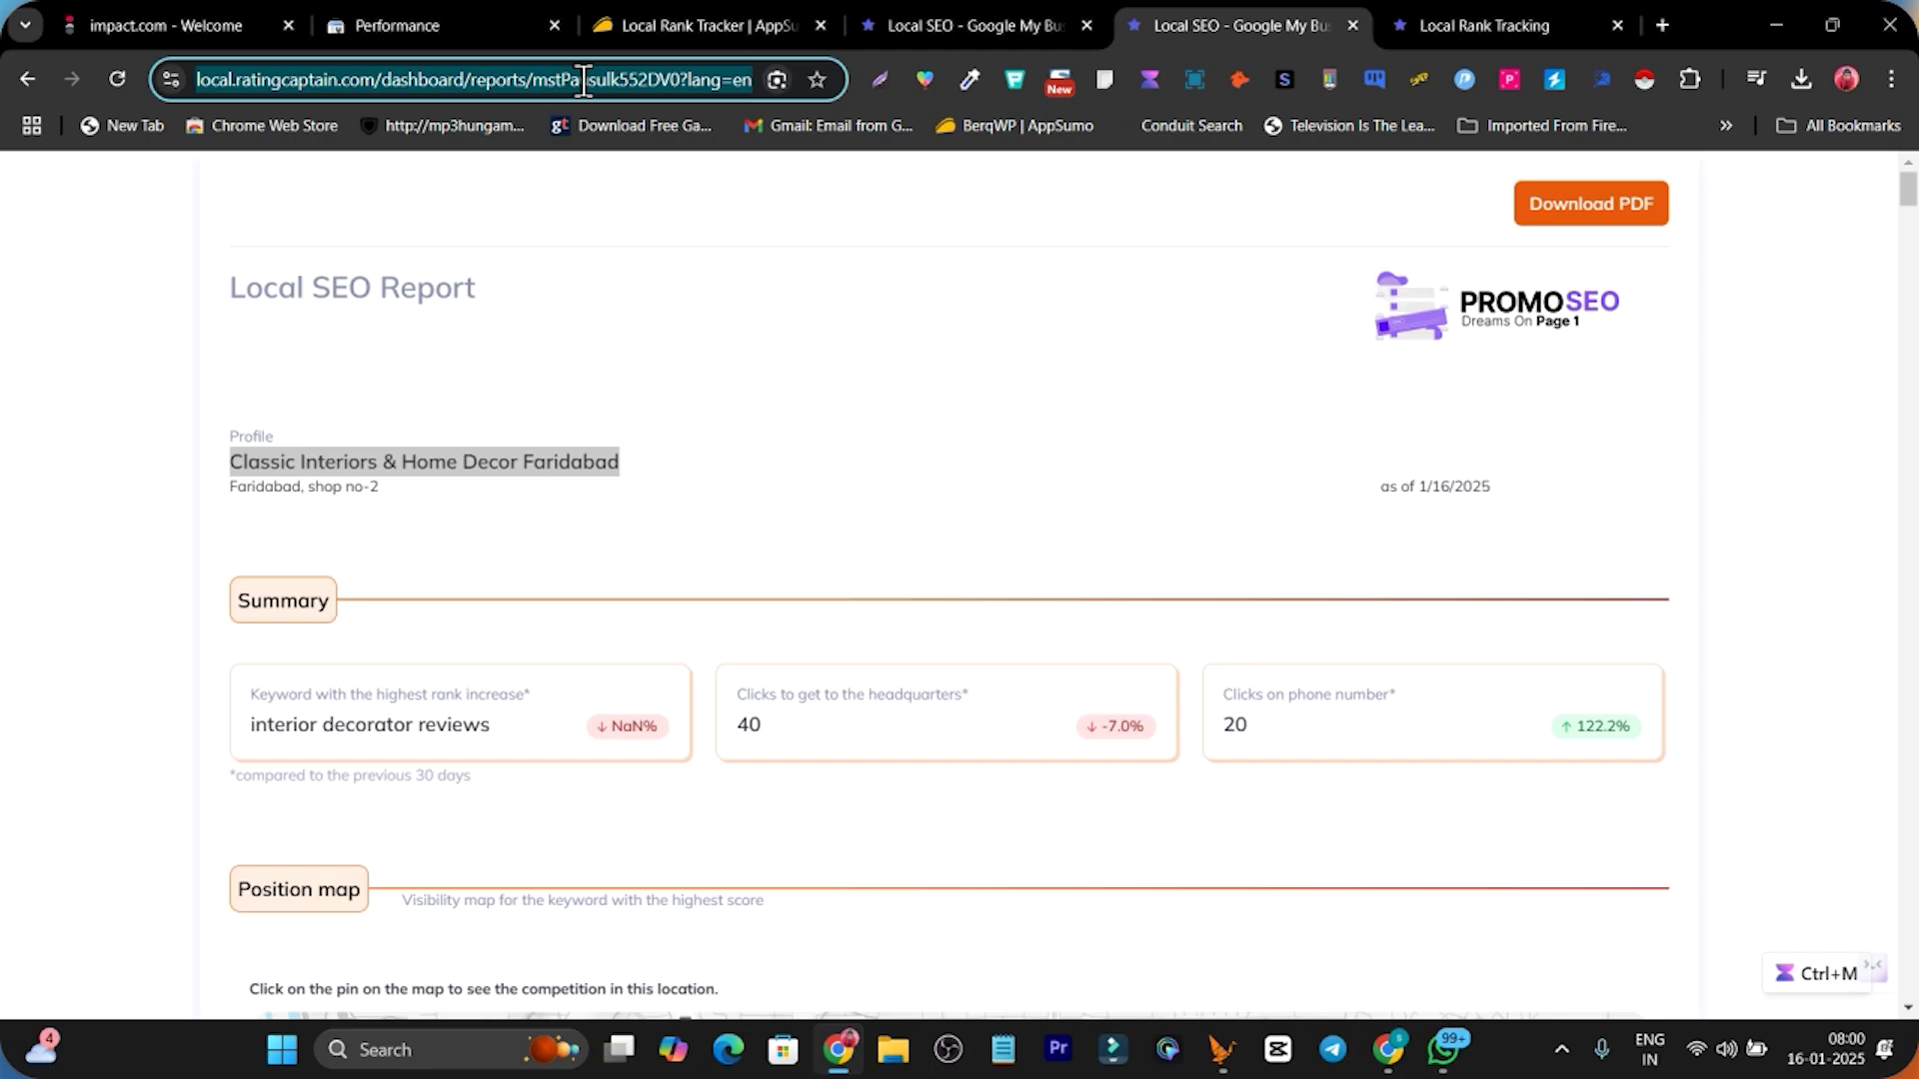
Return to the Keywords page and open Statistics from the dashboard navigation.
{"action": "left_click", "coordinate": [974, 15]}
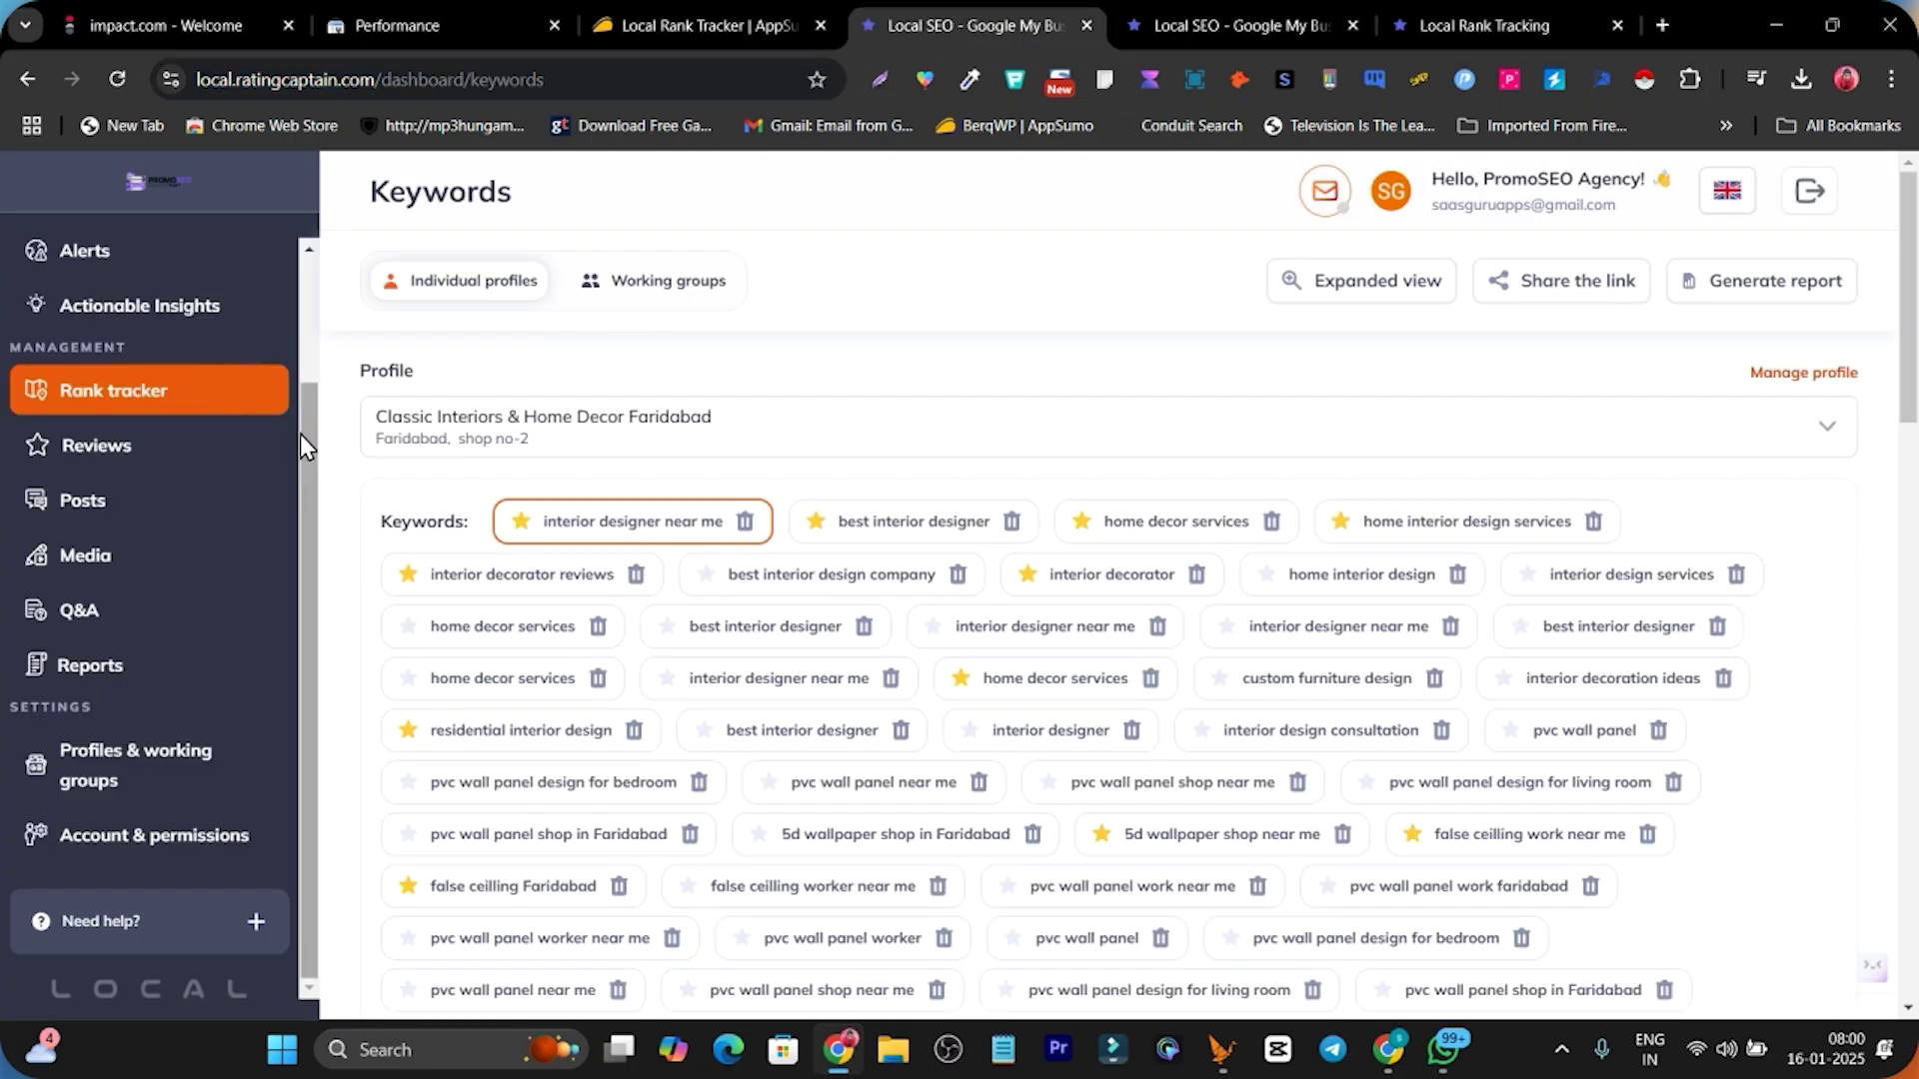
{"action": "left_click_drag", "start_coordinate": [300, 434], "coordinate": [312, 283]}
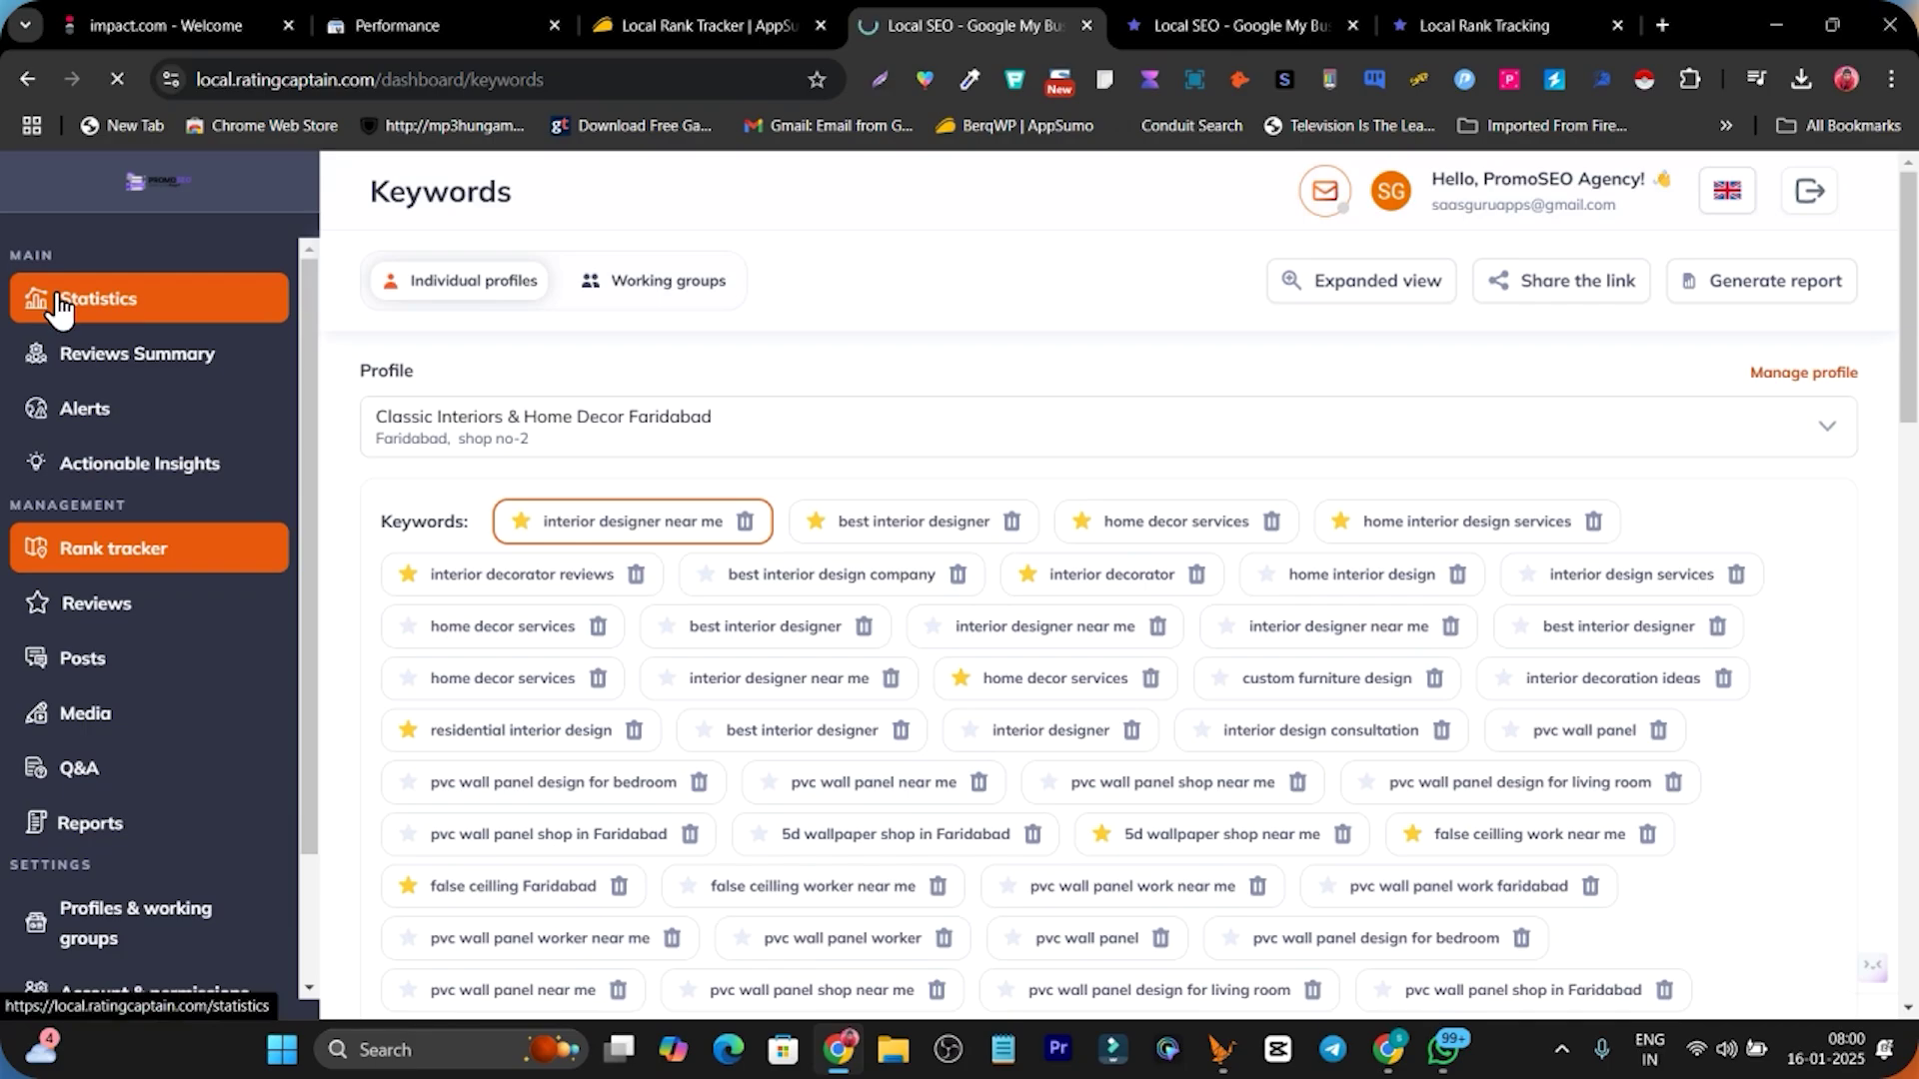
{"action": "left_click", "coordinate": [690, 25]}
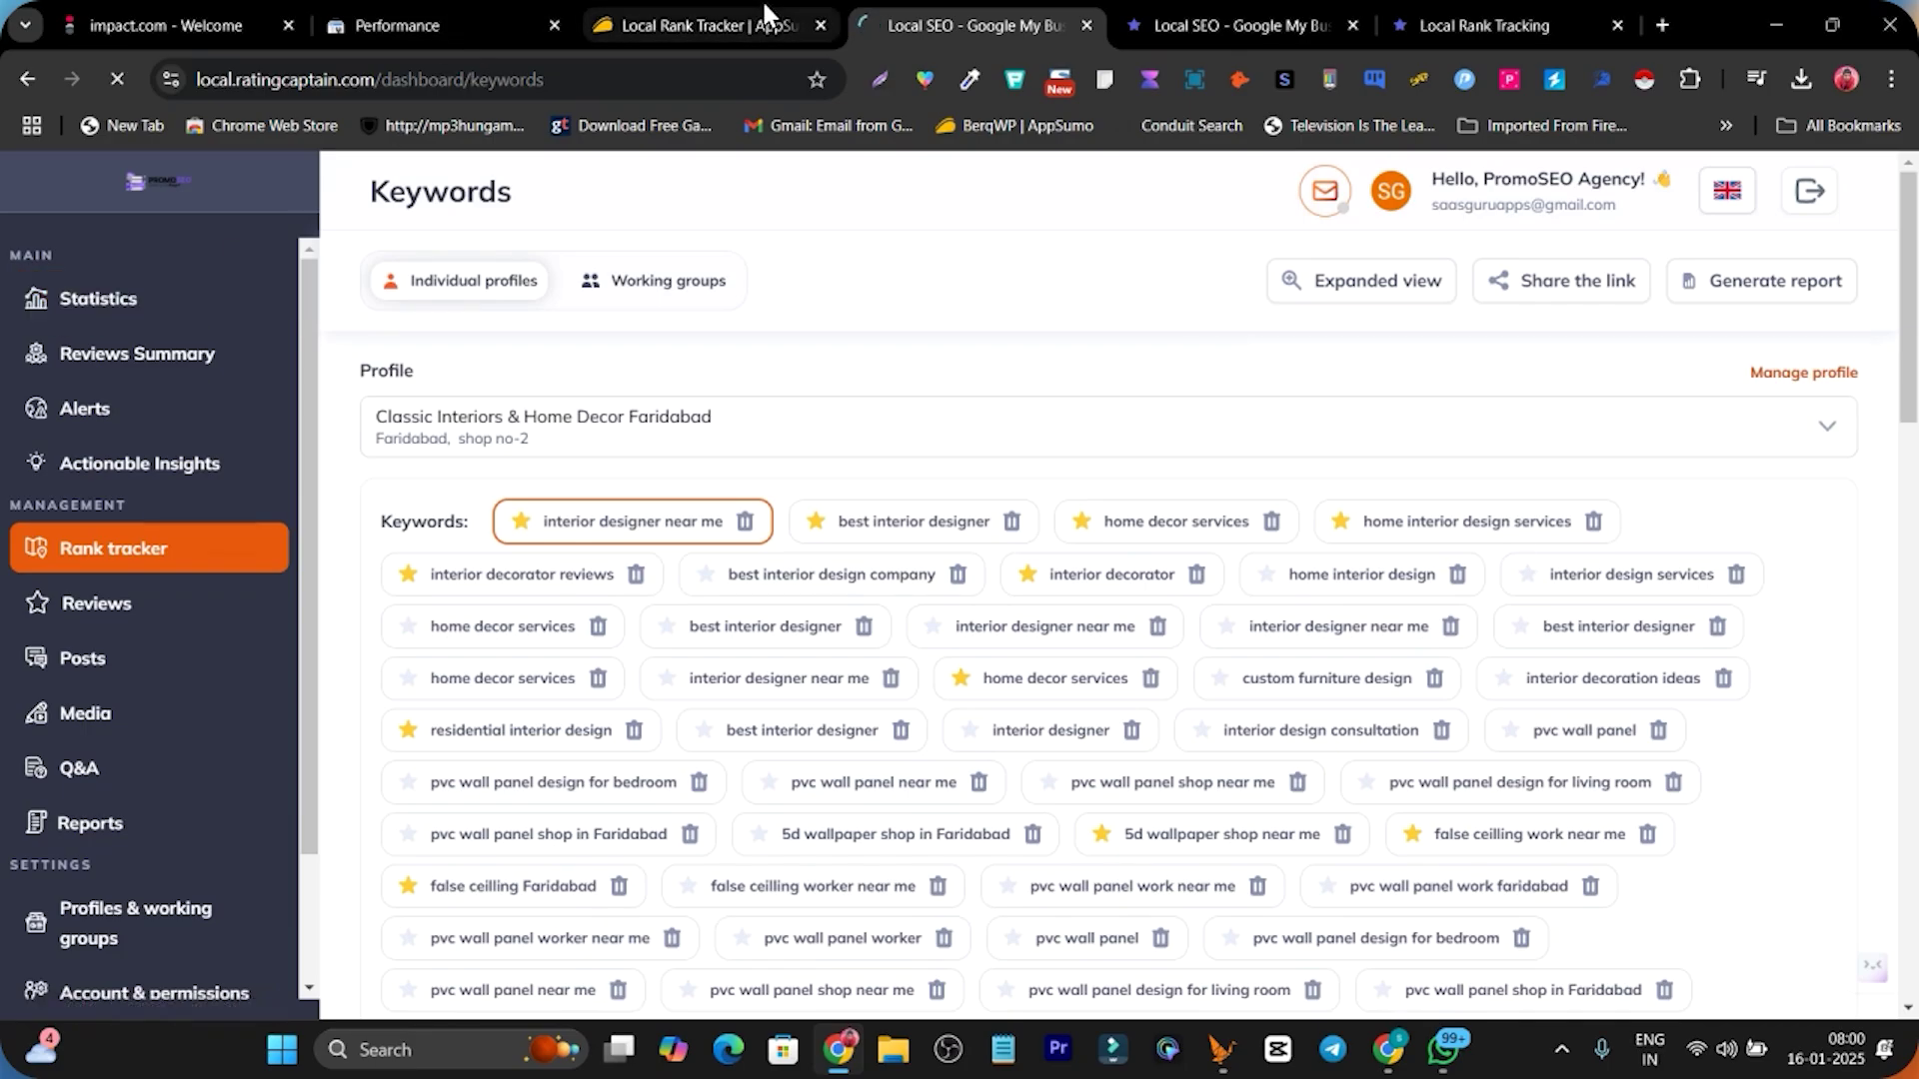
{"action": "left_click", "coordinate": [954, 18]}
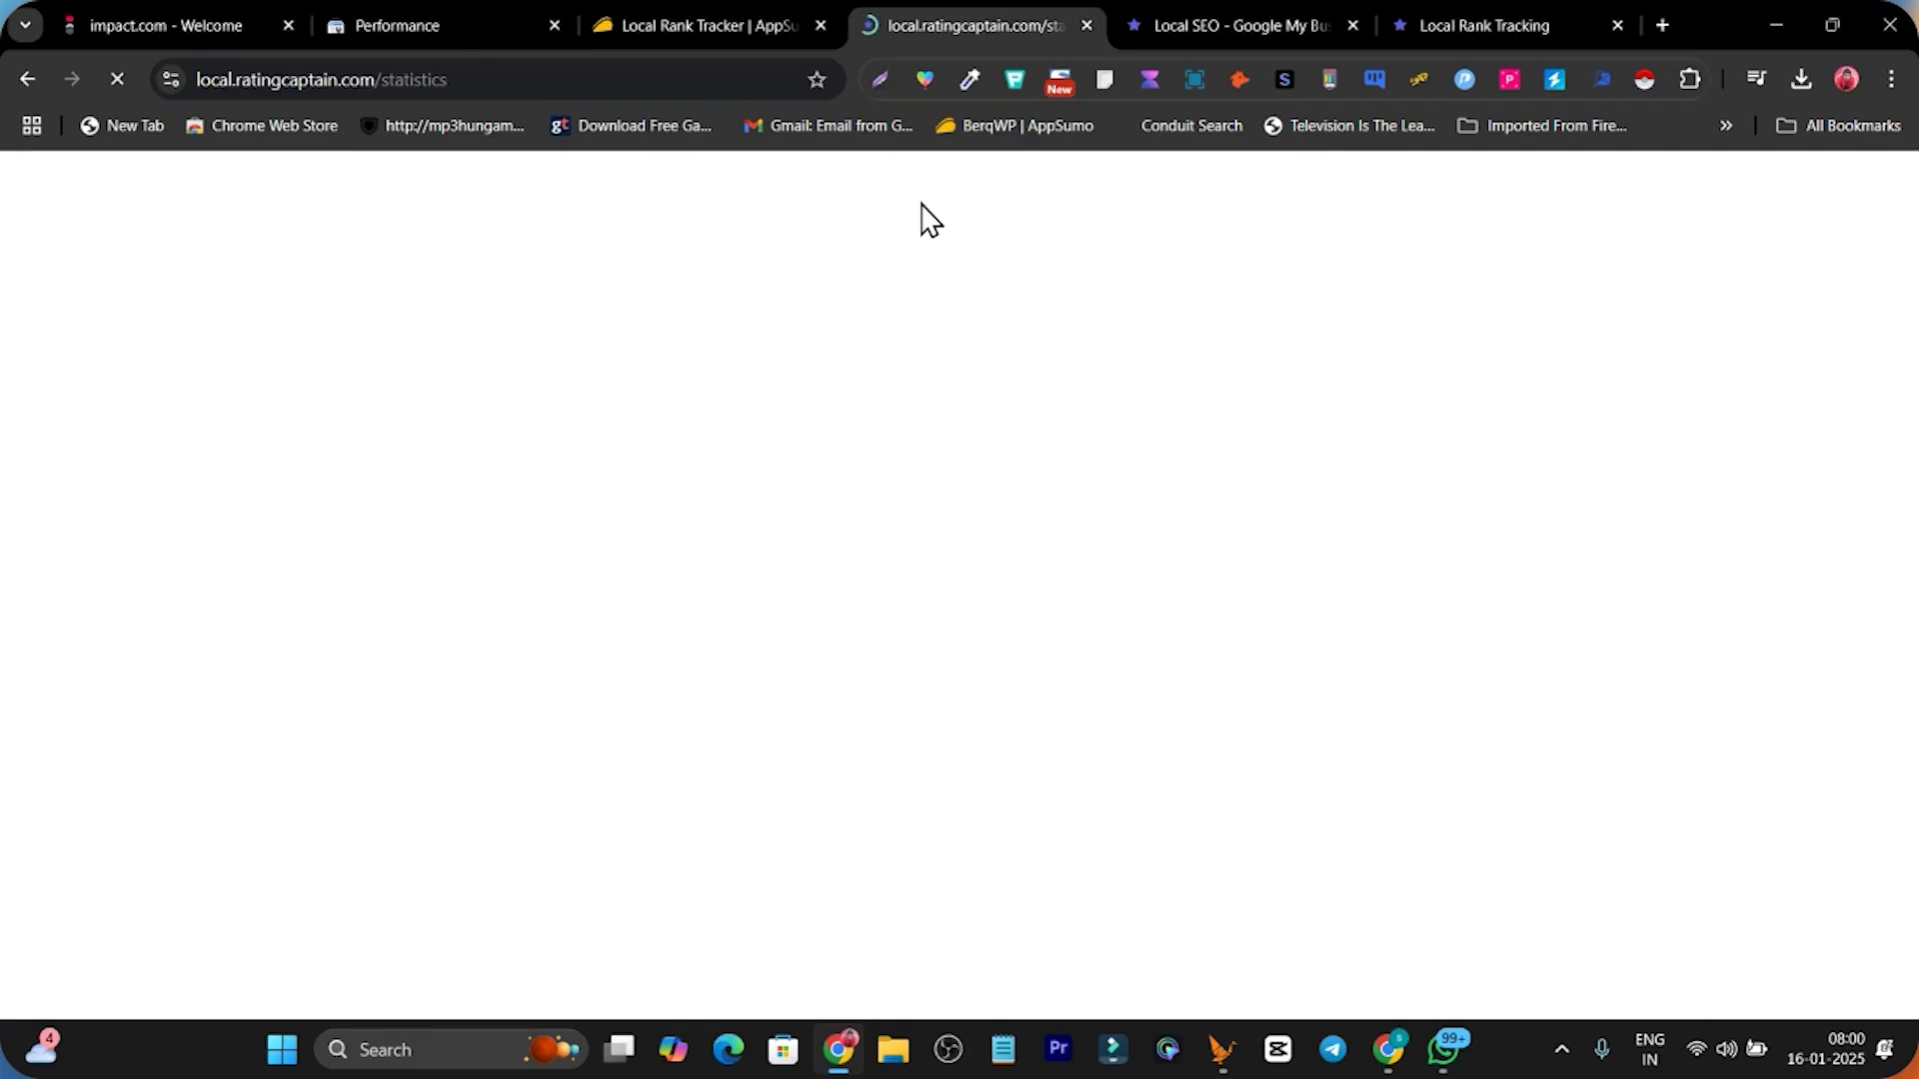
Switch to the AppSumo page for Local Rank Tracker and look over its description, price and License Tier 1 offer.
{"action": "left_click", "coordinate": [671, 14]}
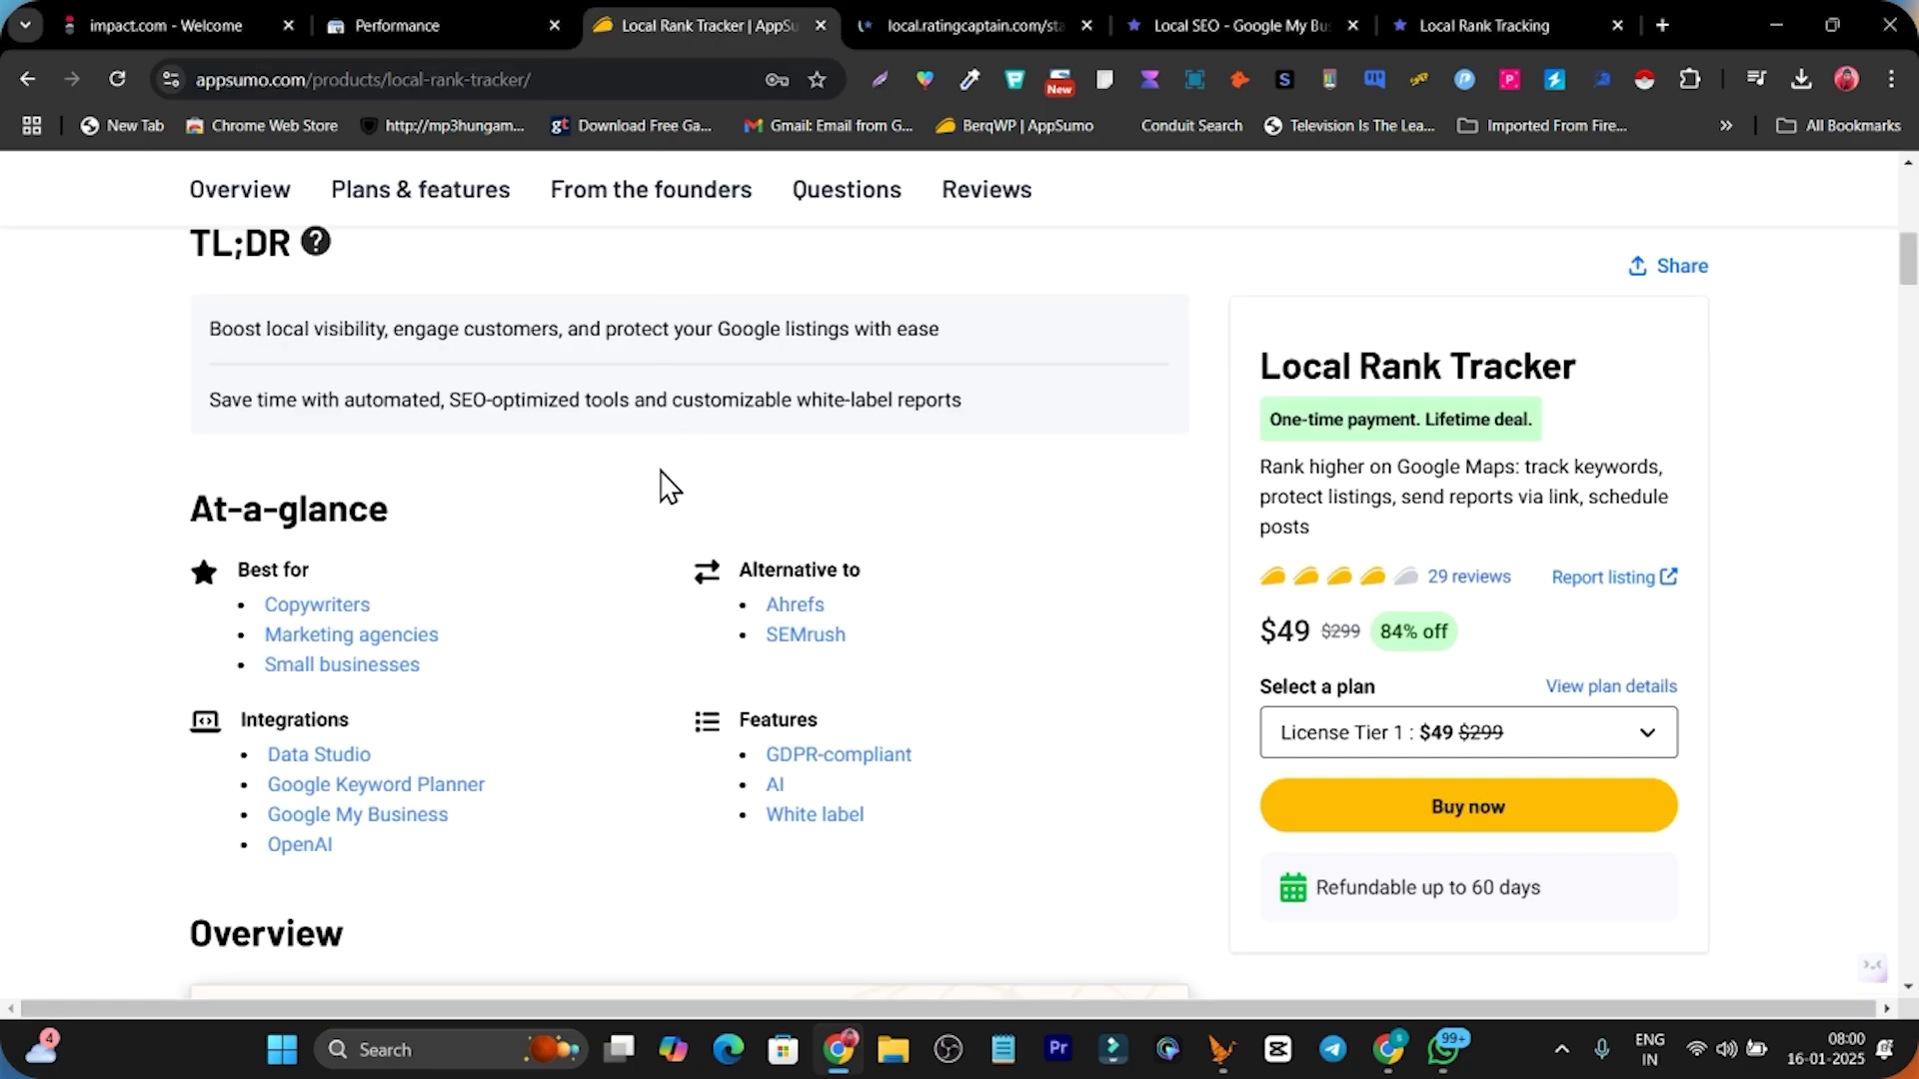
{"action": "scroll", "coordinate": [917, 578], "scroll_direction": "up", "scroll_amount": 5}
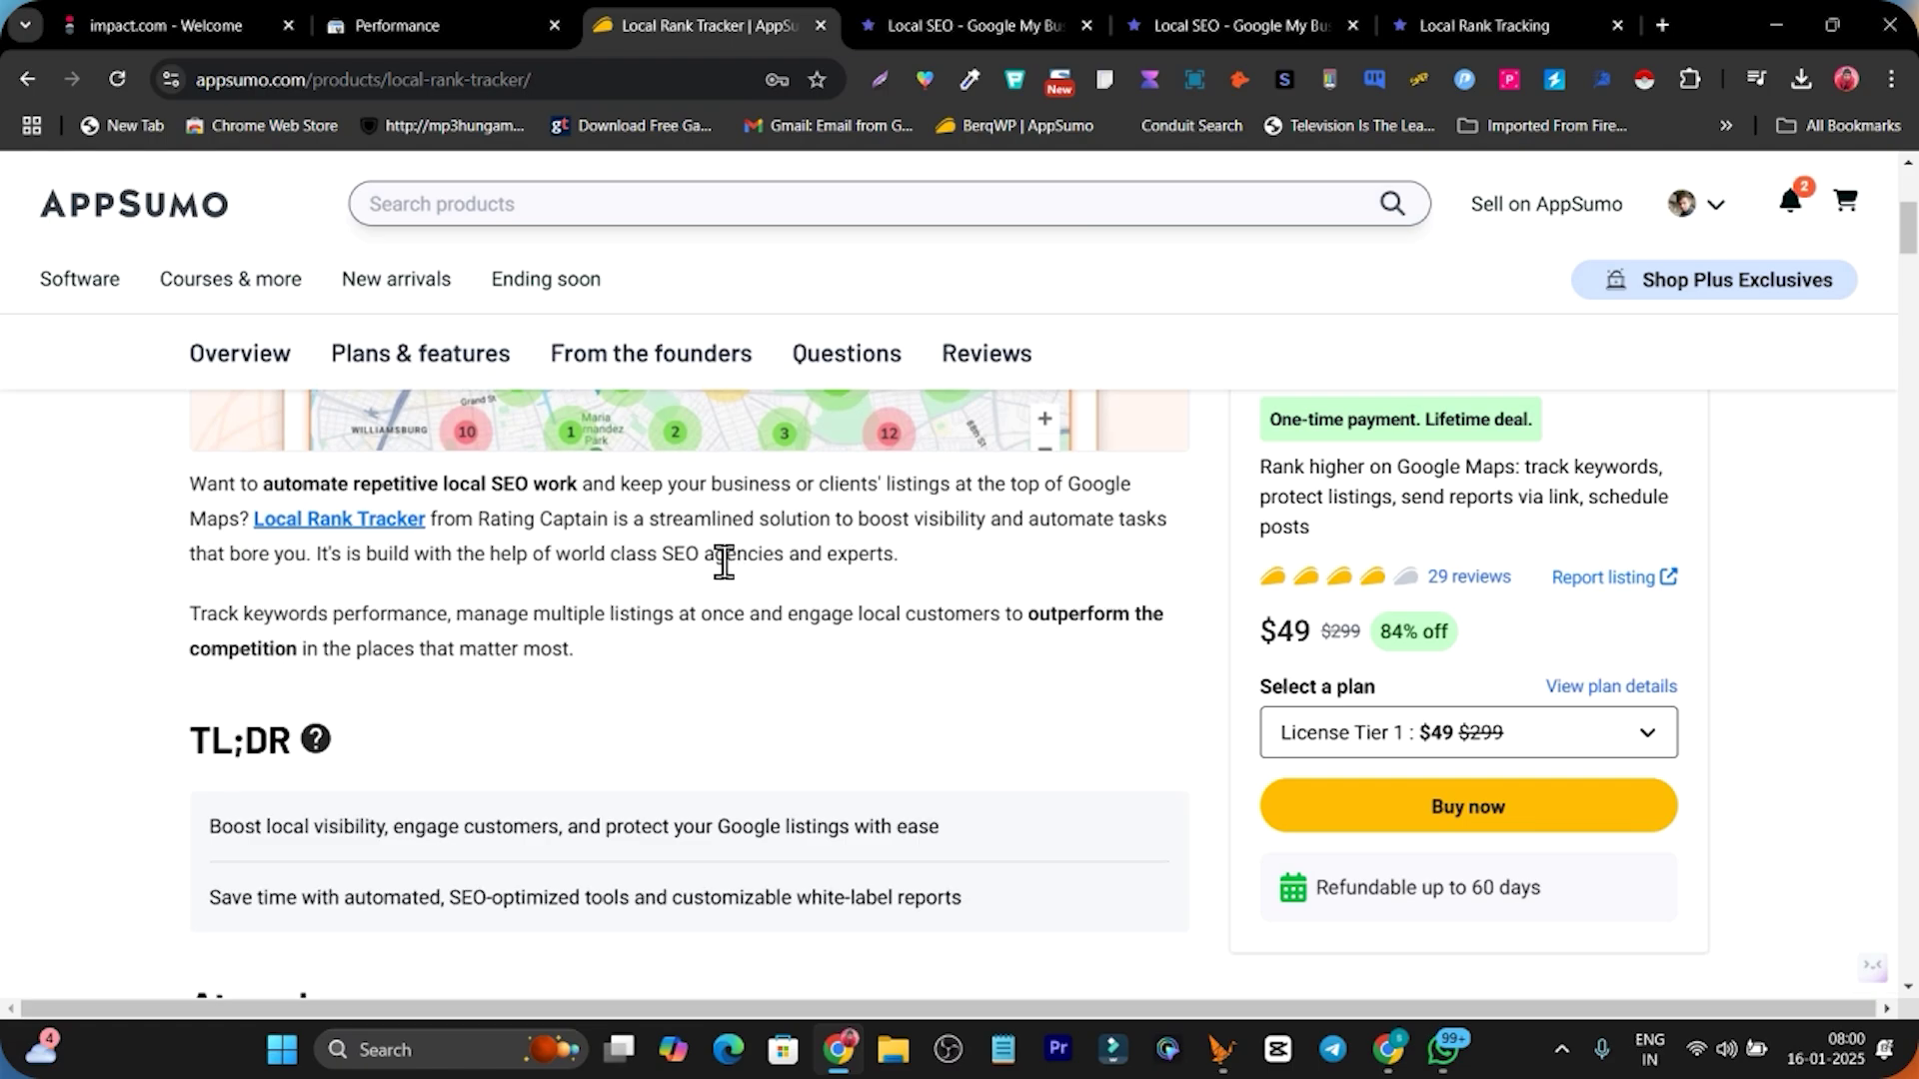
{"action": "scroll", "coordinate": [1268, 789], "scroll_direction": "down", "scroll_amount": 1}
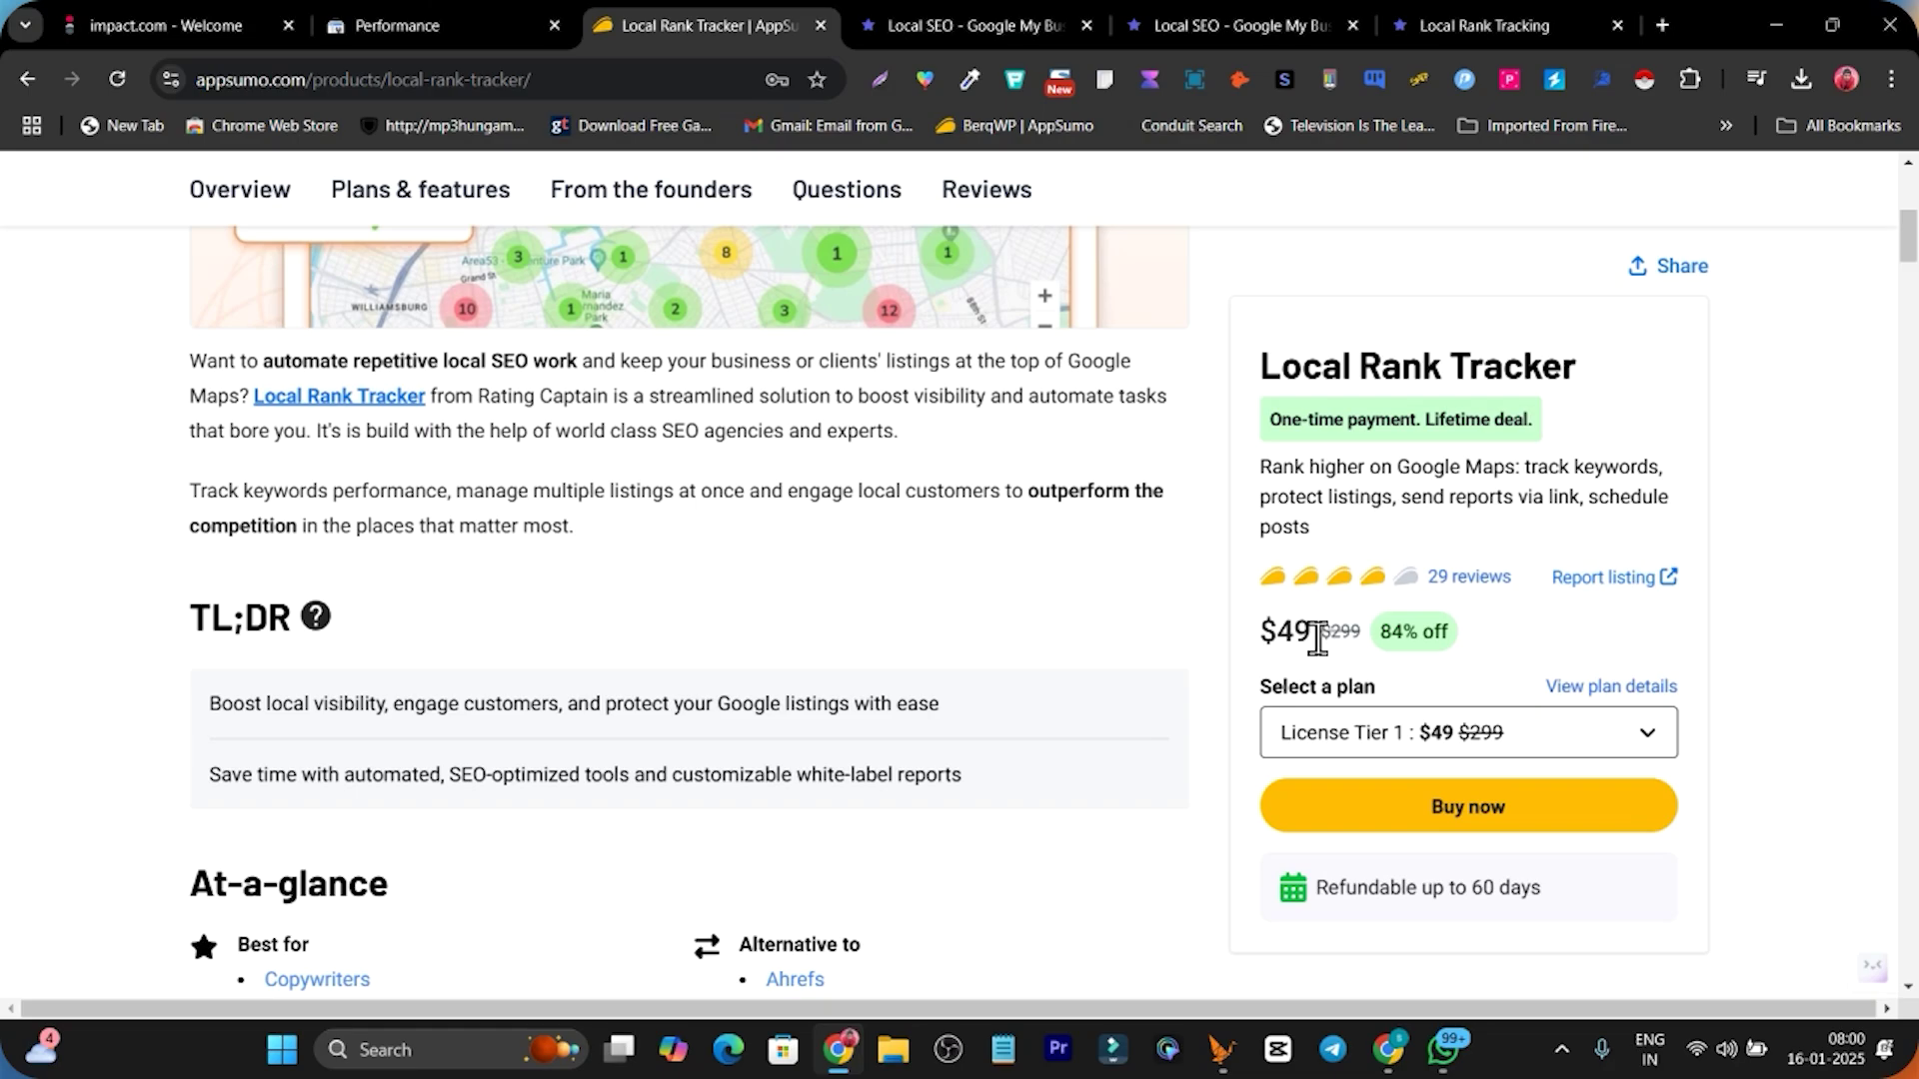
Open the Plans & features section, compare License Tier 1 with Tier 2, and highlight Tier 2's keyword allowance.
{"action": "left_click", "coordinate": [428, 190]}
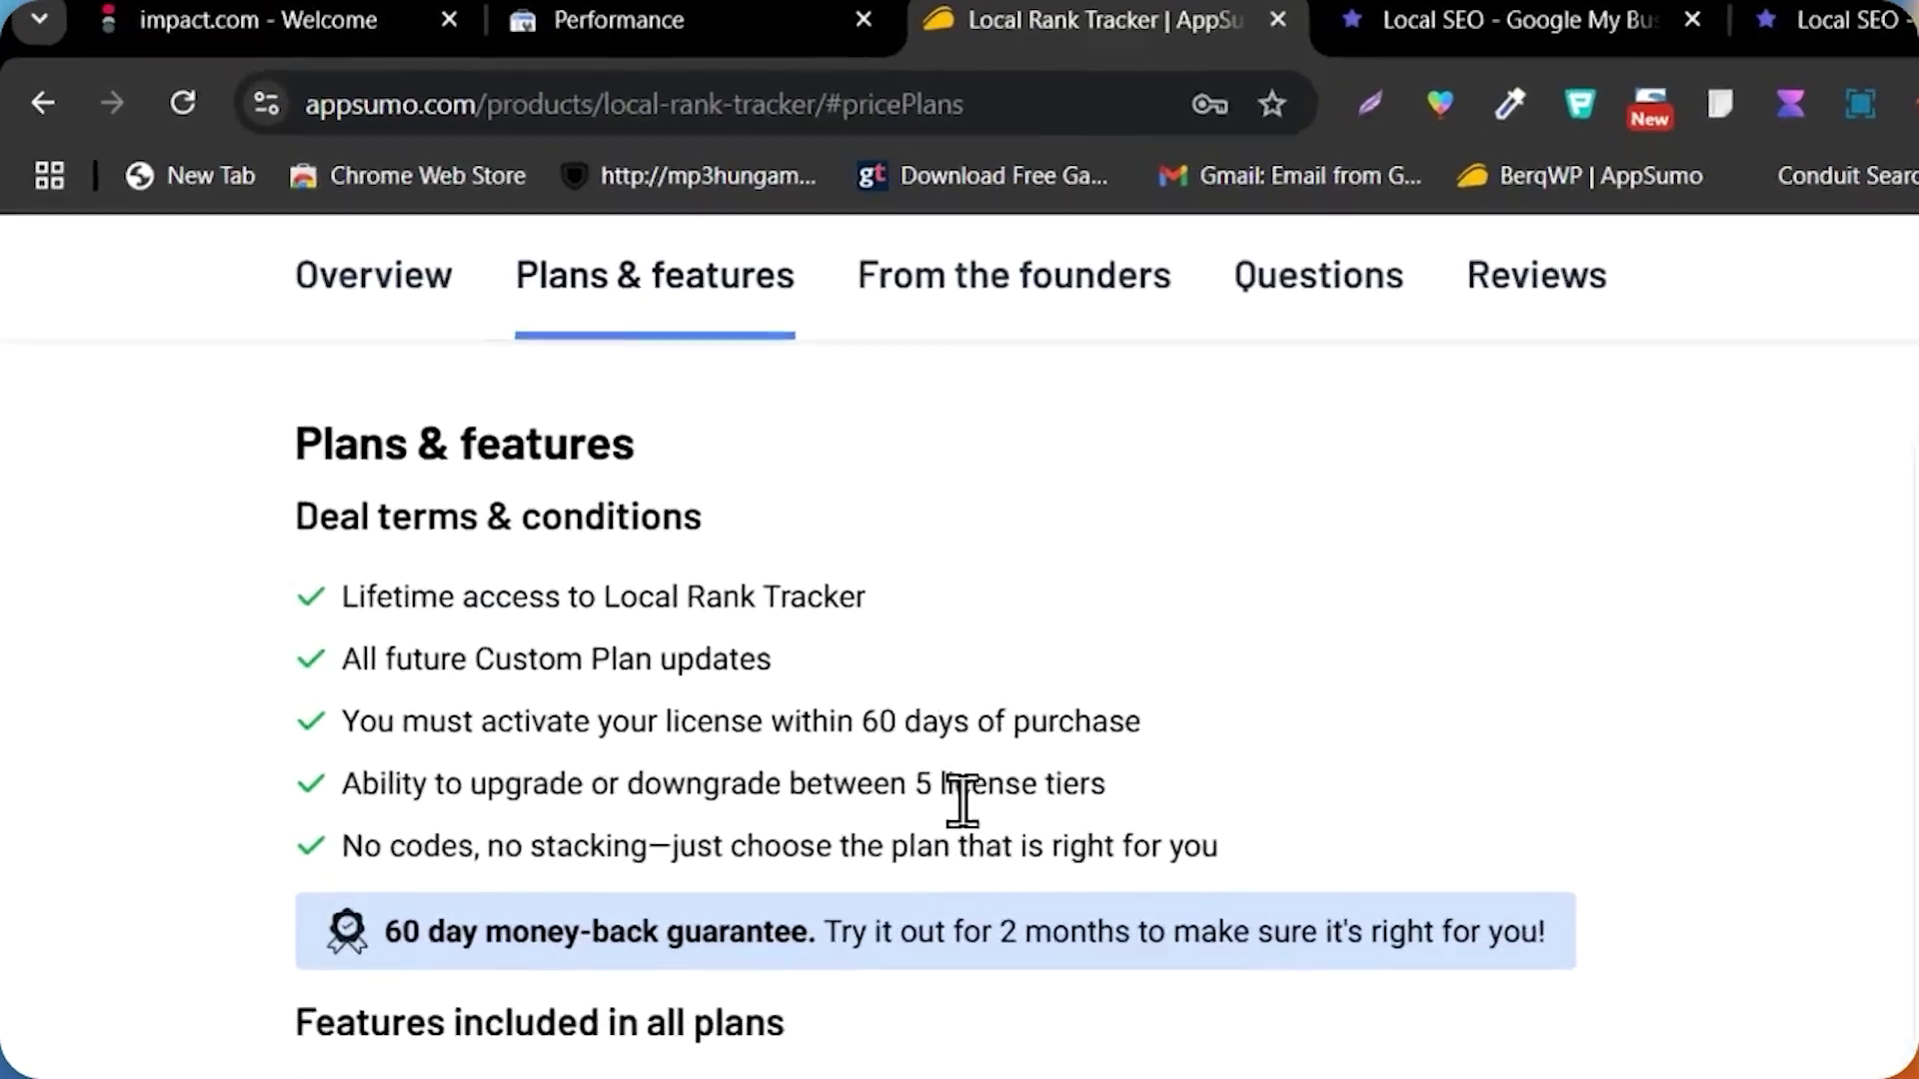
{"action": "scroll", "coordinate": [628, 650], "scroll_direction": "down", "scroll_amount": 5}
{"action": "scroll", "coordinate": [985, 769], "scroll_direction": "down", "scroll_amount": 5}
{"action": "scroll", "coordinate": [793, 699], "scroll_direction": "up", "scroll_amount": 3}
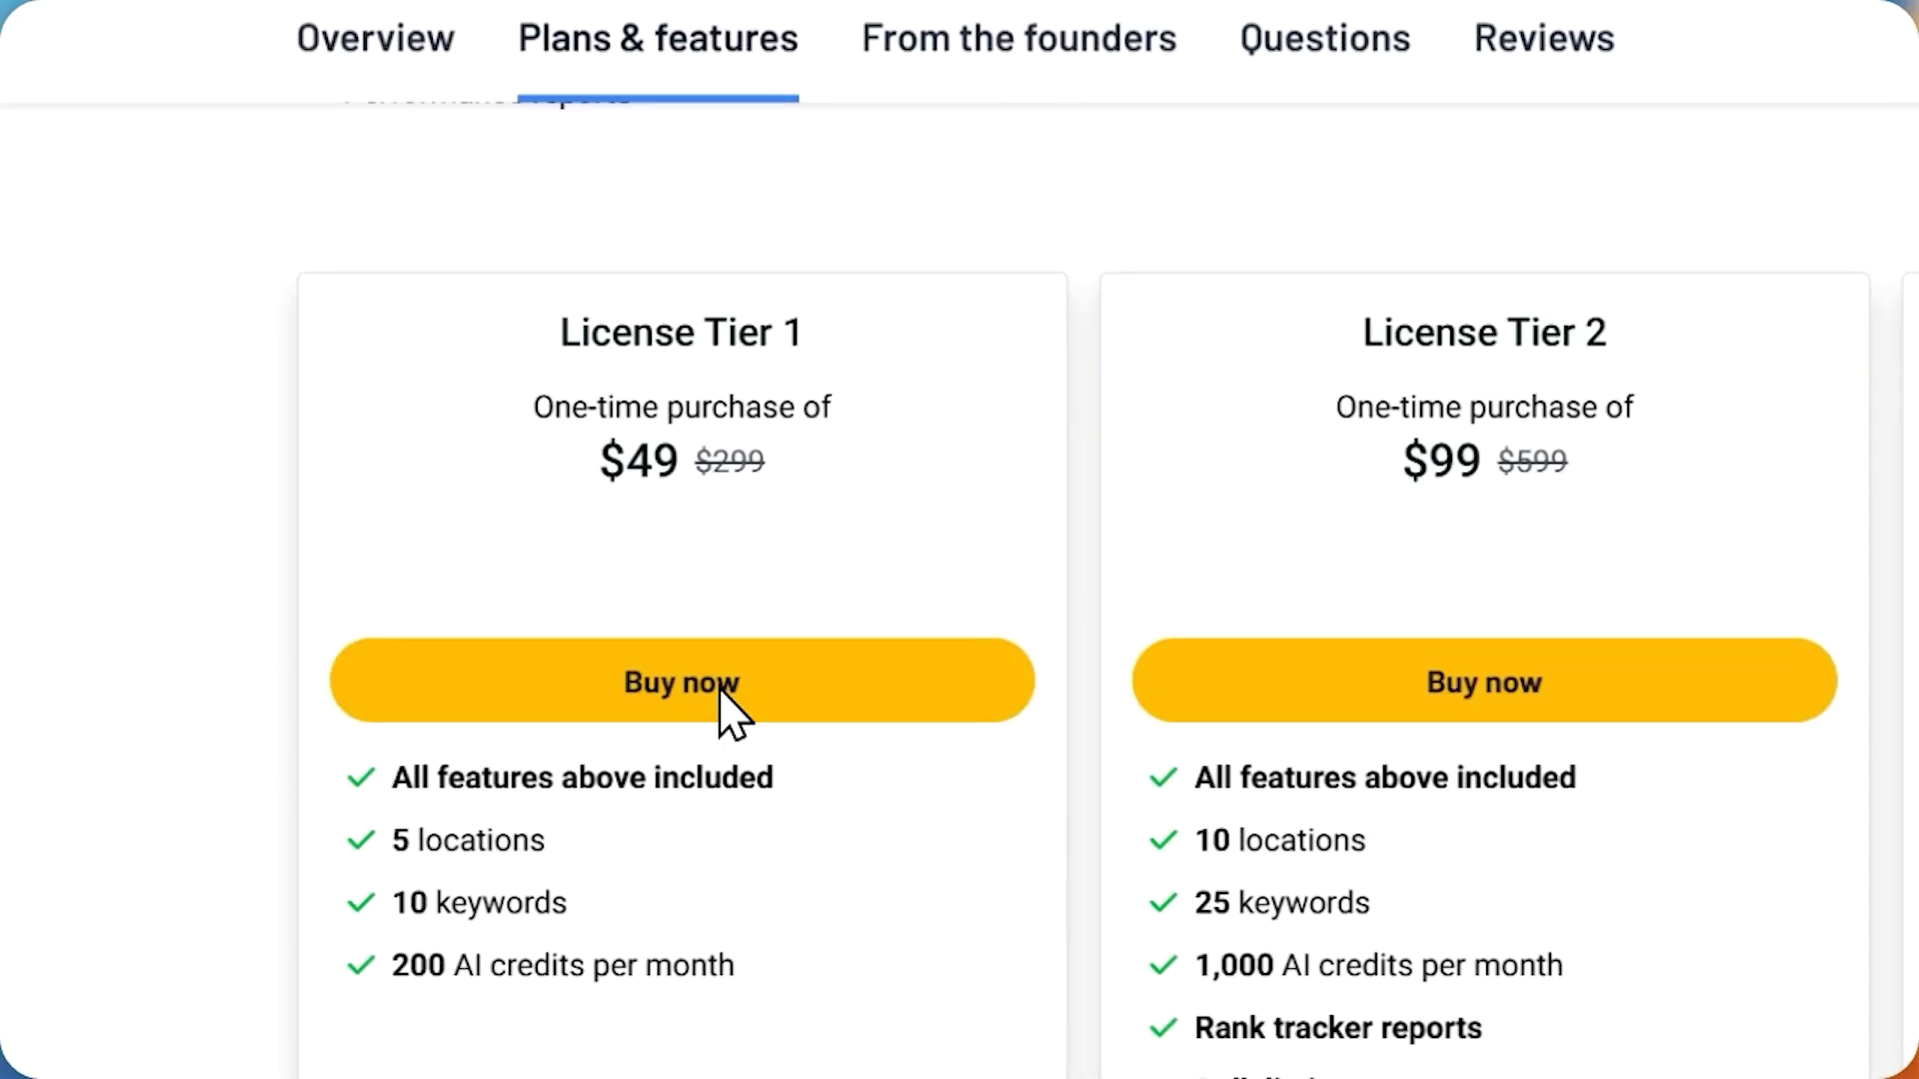
{"action": "scroll", "coordinate": [639, 589], "scroll_direction": "down", "scroll_amount": 3}
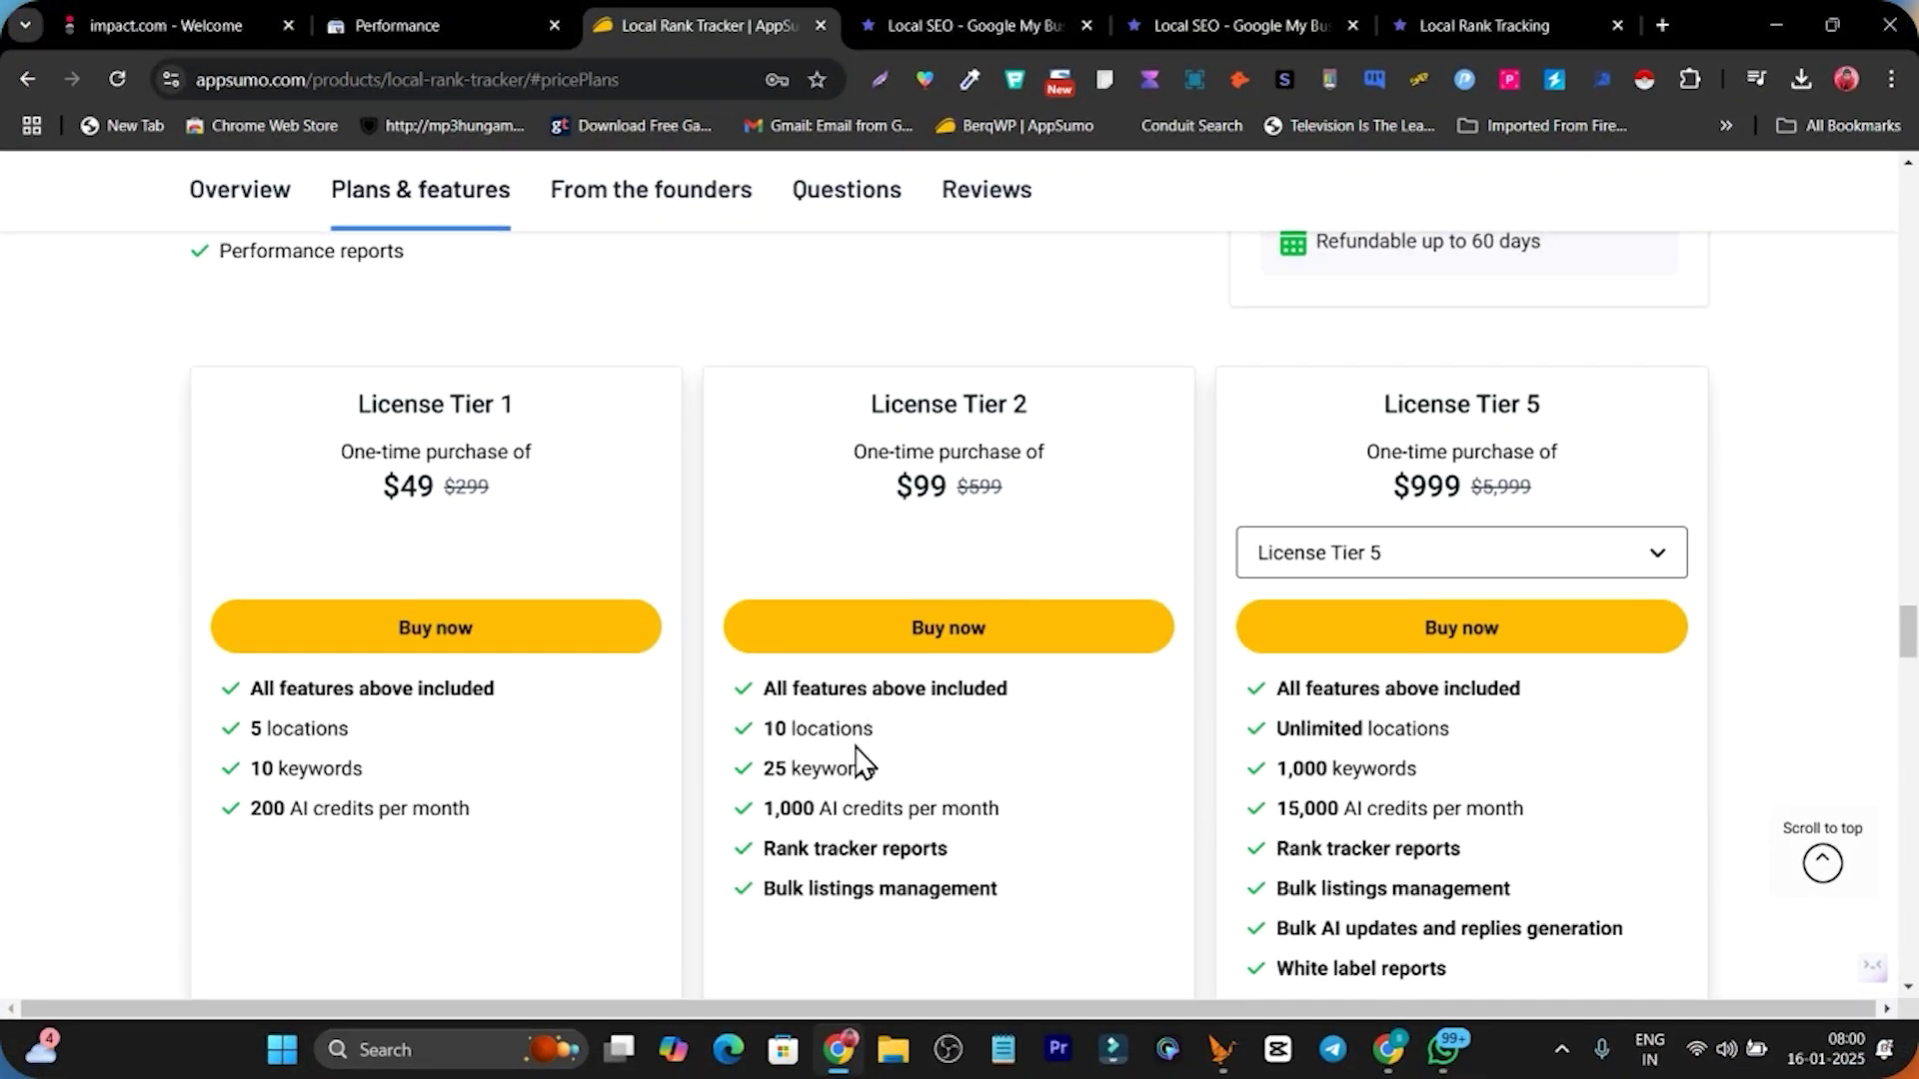
{"action": "mouse_move", "coordinate": [903, 745]}
{"action": "left_mouse_down"}
{"action": "mouse_move", "coordinate": [761, 737]}
{"action": "mouse_move", "coordinate": [899, 775]}
{"action": "left_mouse_up"}
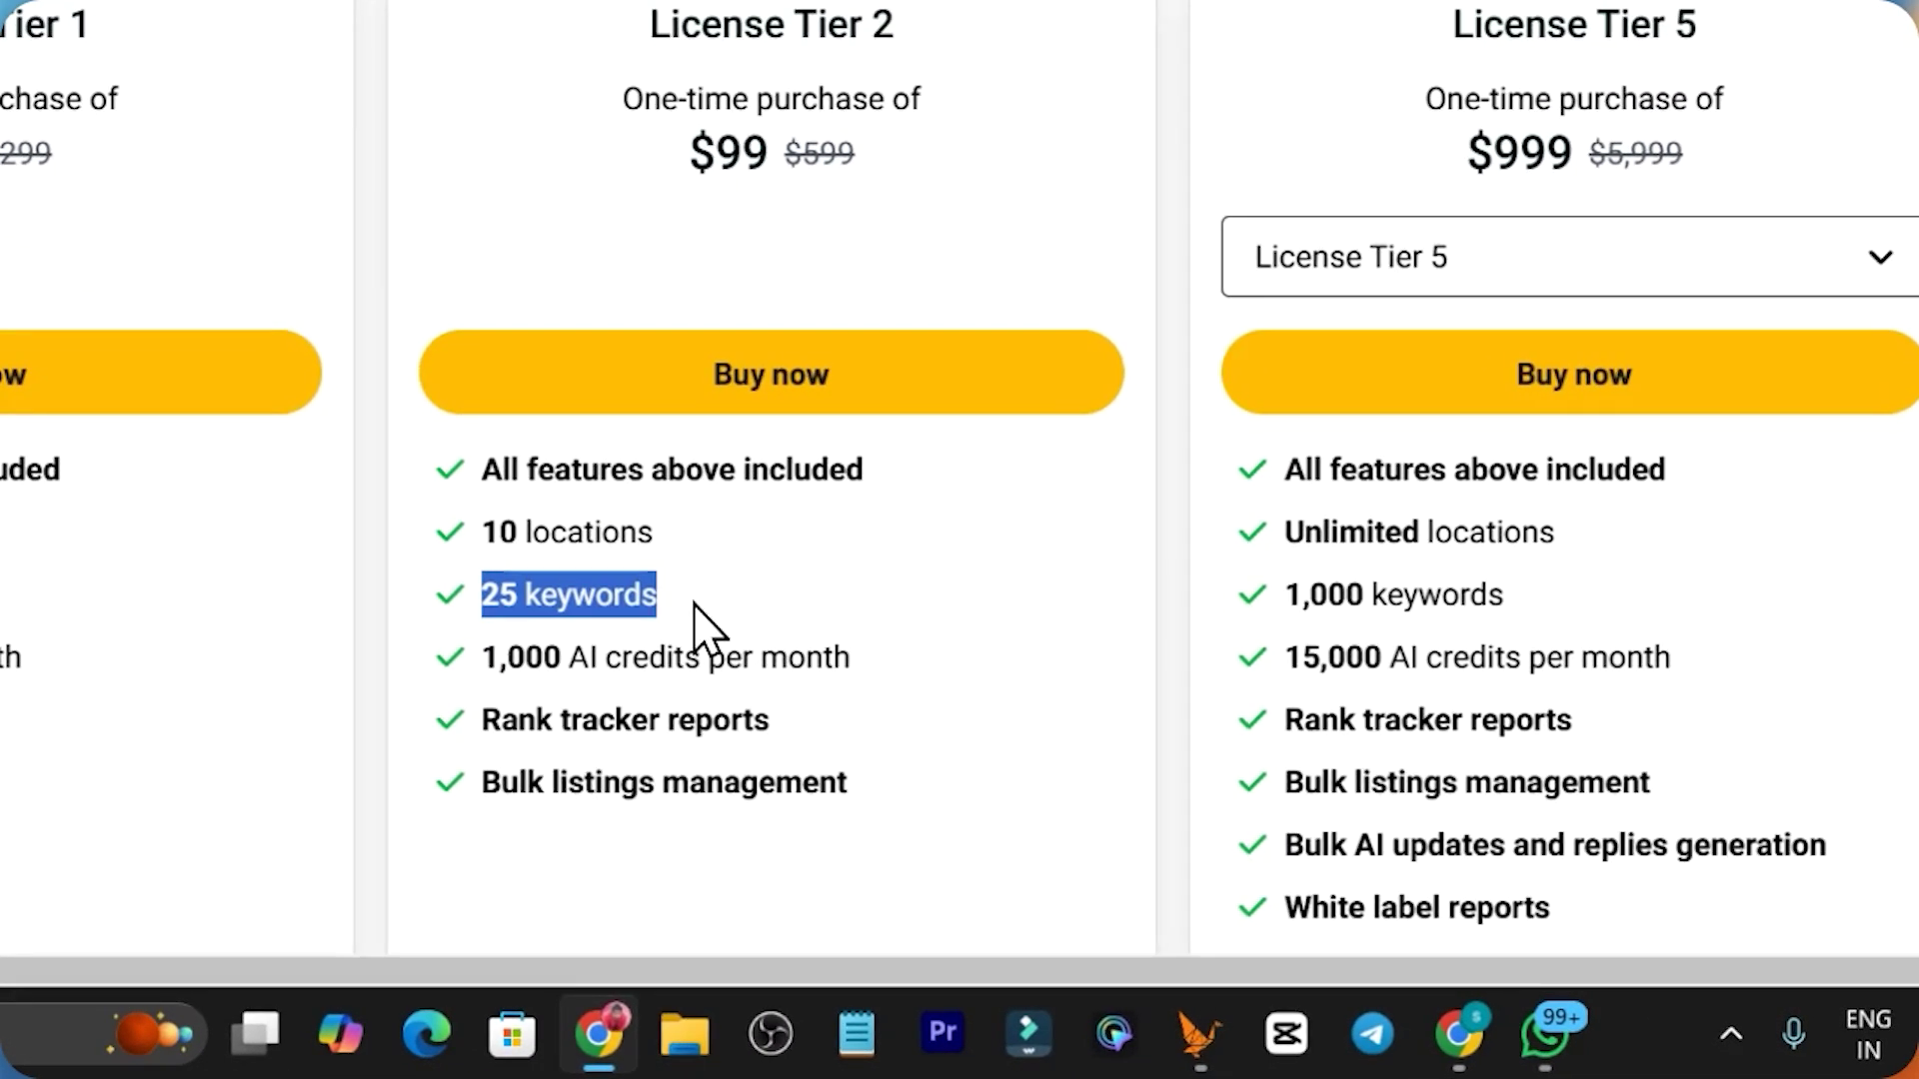
{"action": "scroll", "coordinate": [965, 557], "scroll_direction": "down", "scroll_amount": 1}
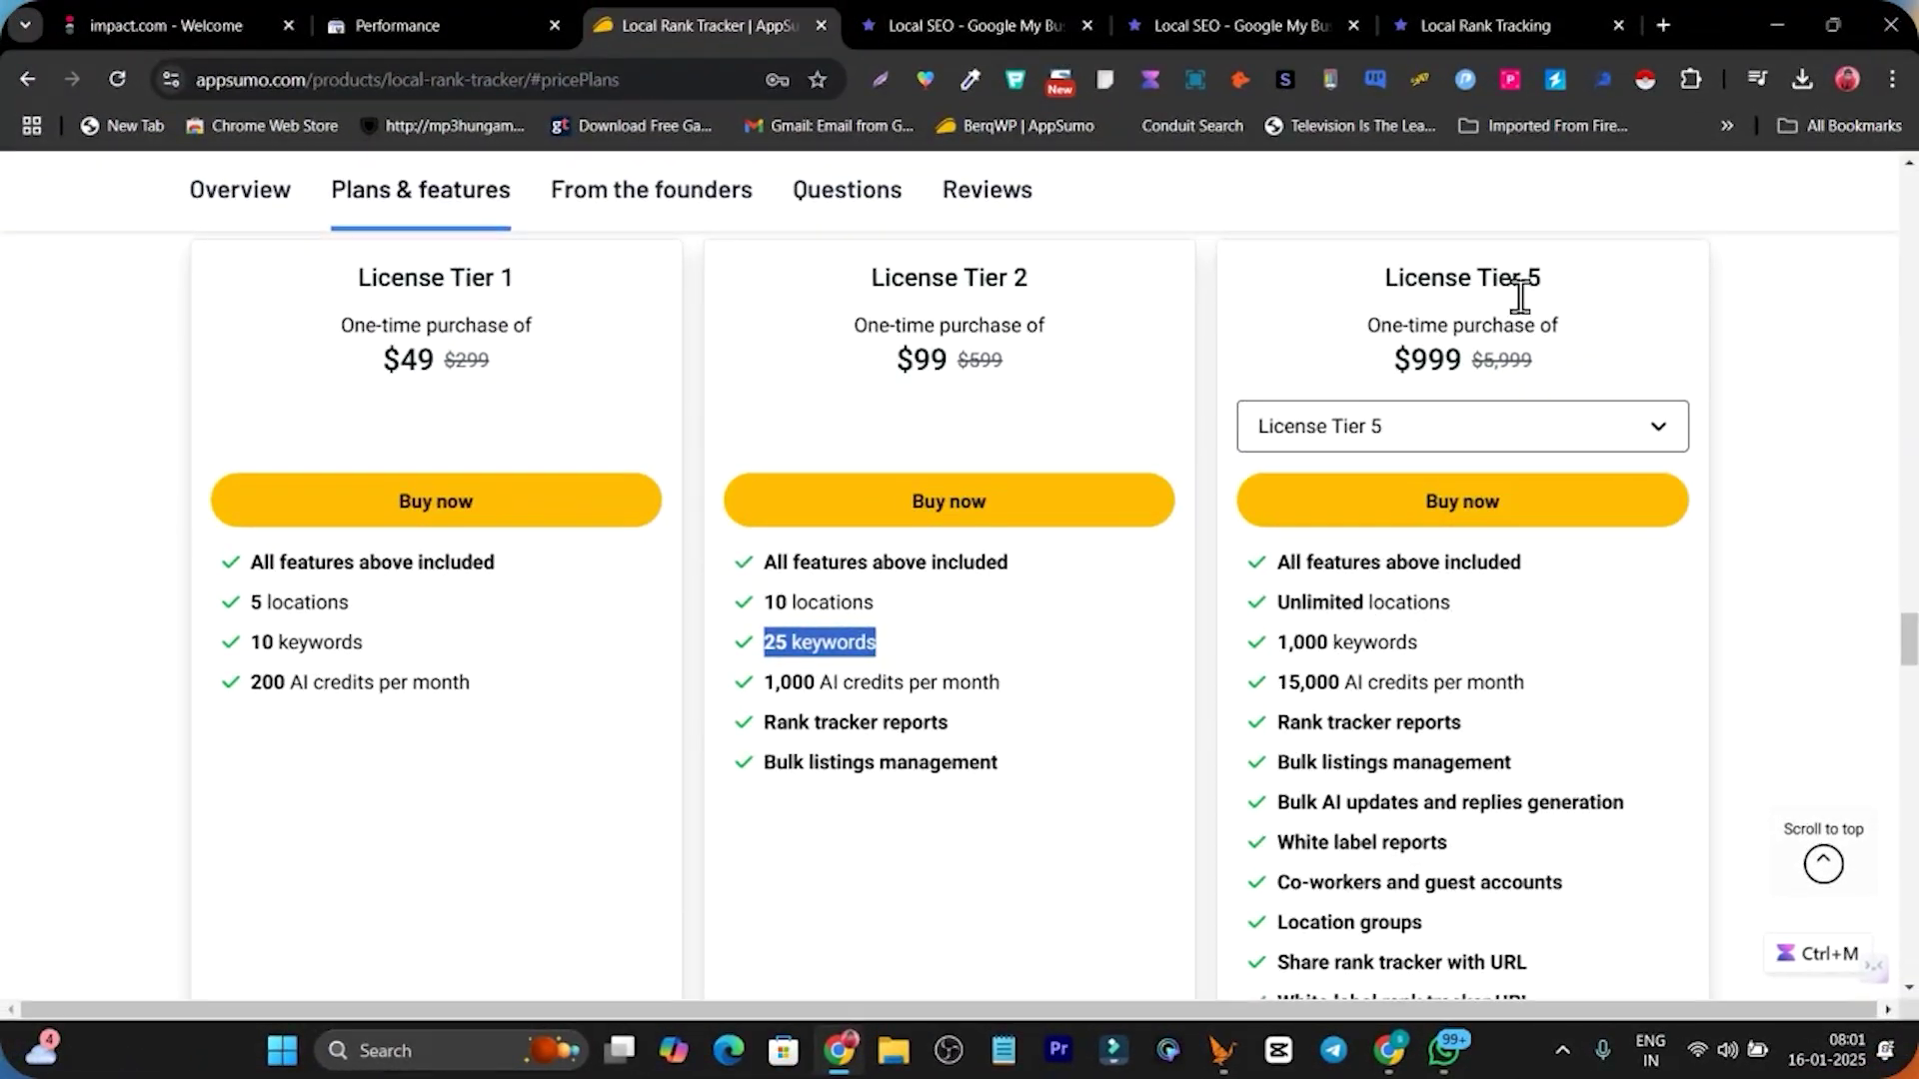
Review the License Tier 5 feature list, highlighting its keyword allowance, rank tracker sharing and white label rank tracker URL.
{"action": "scroll", "coordinate": [1514, 359], "scroll_direction": "down", "scroll_amount": 3}
{"action": "scroll", "coordinate": [1369, 469], "scroll_direction": "up", "scroll_amount": 2}
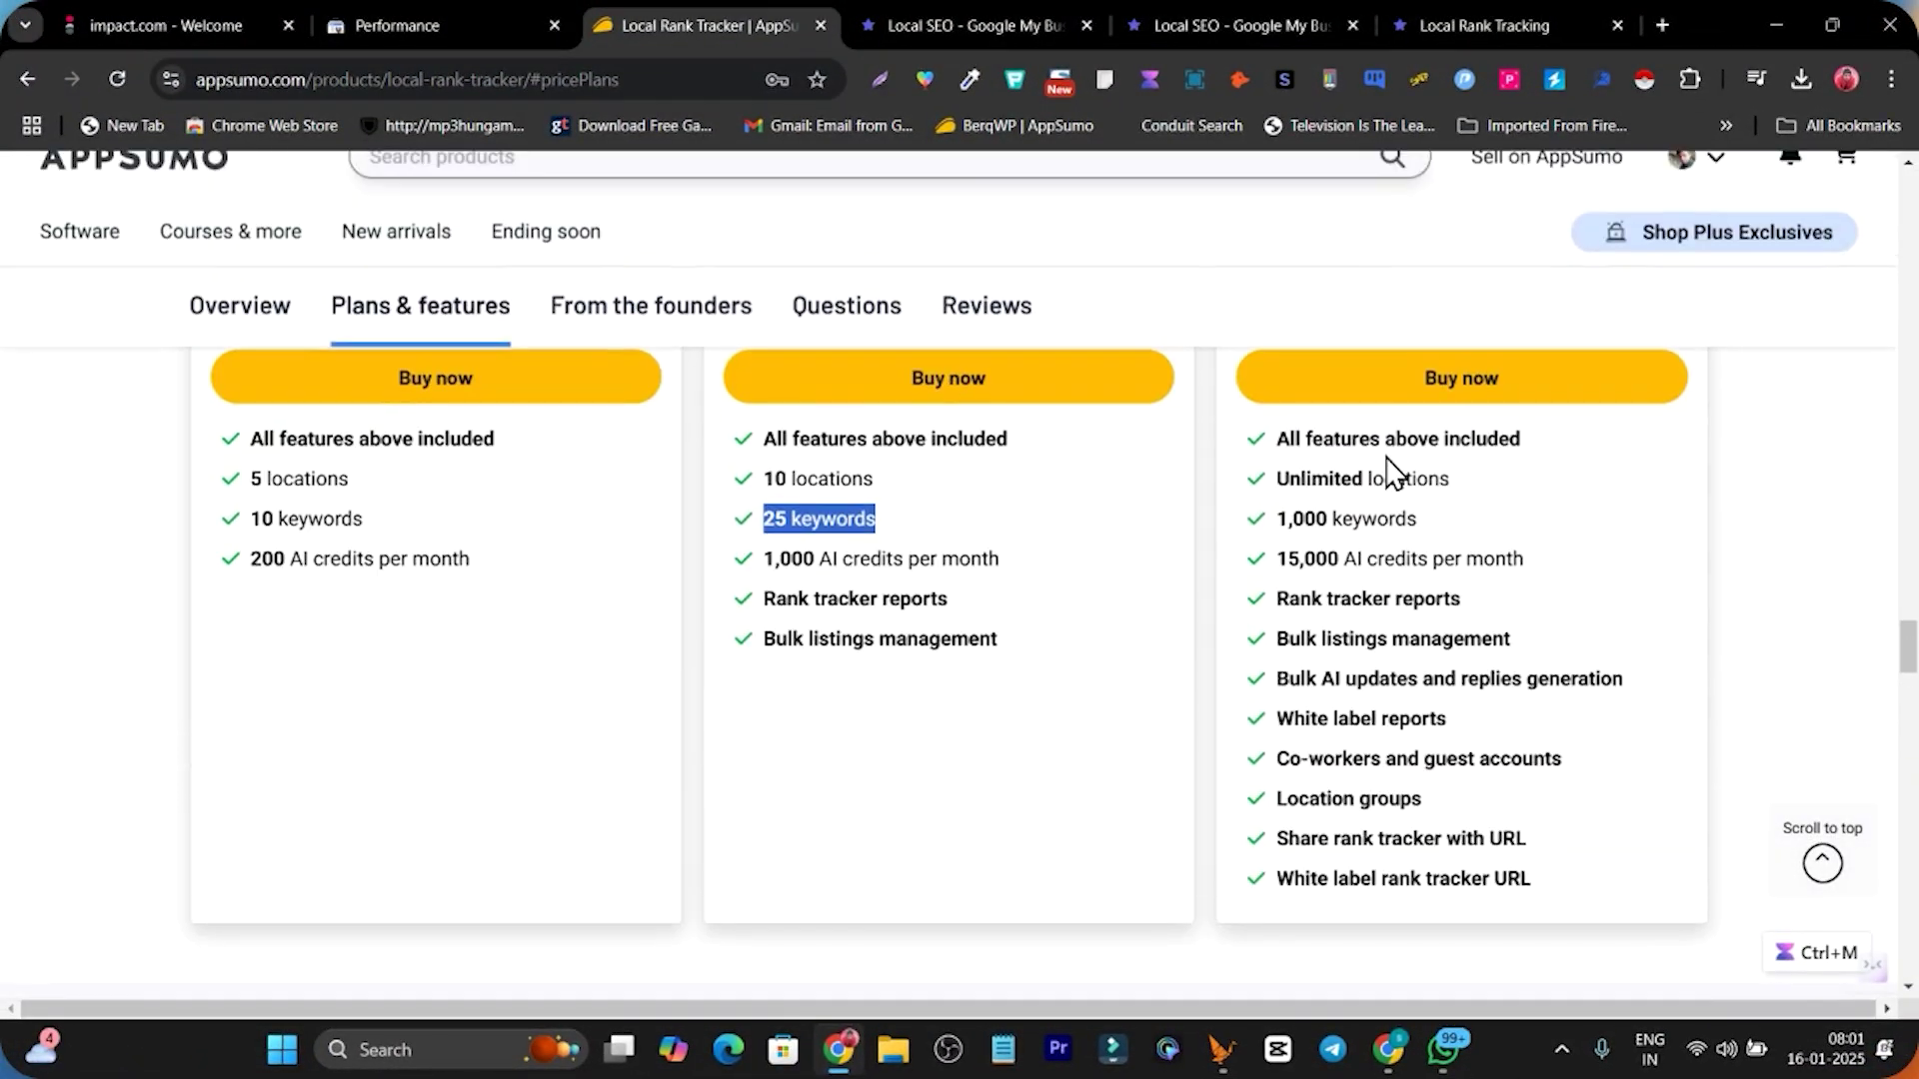
{"action": "left_click_drag", "start_coordinate": [1475, 483], "coordinate": [1335, 521]}
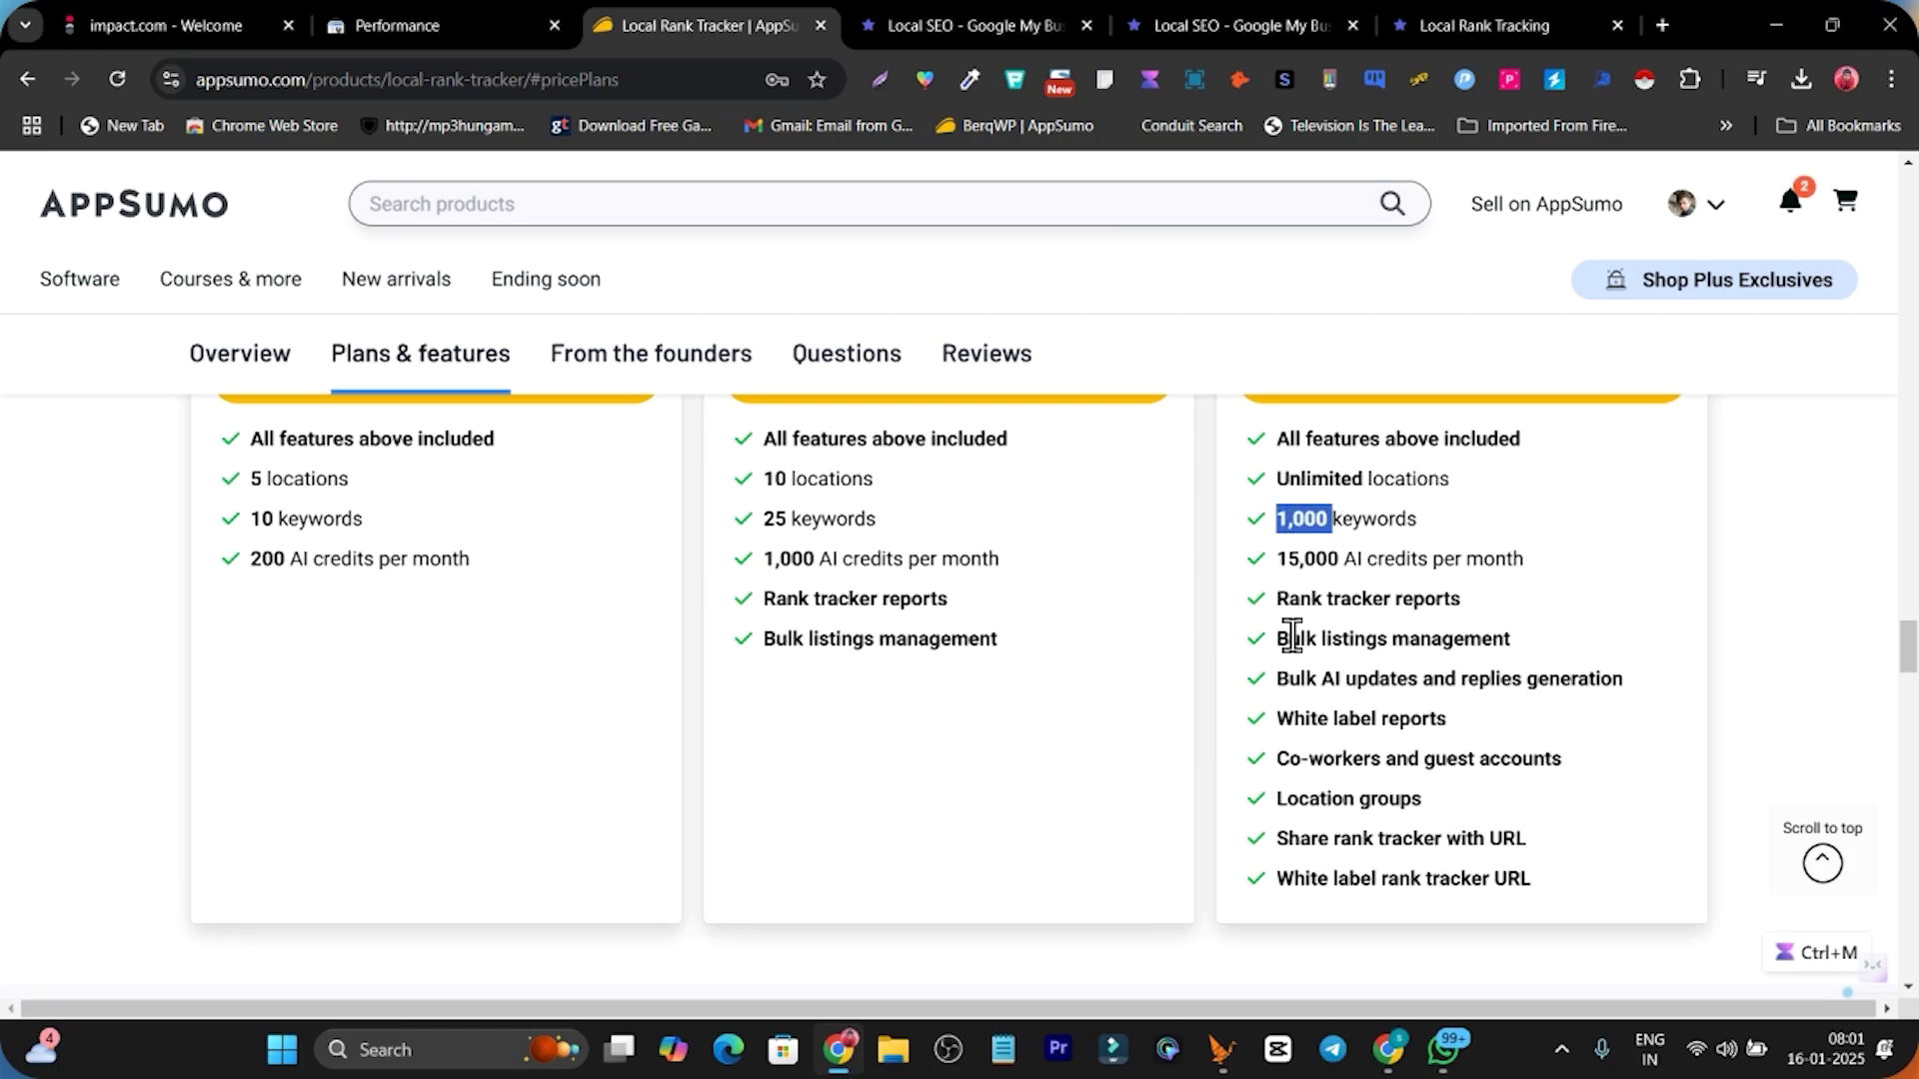
{"action": "scroll", "coordinate": [1392, 785], "scroll_direction": "down", "scroll_amount": 1}
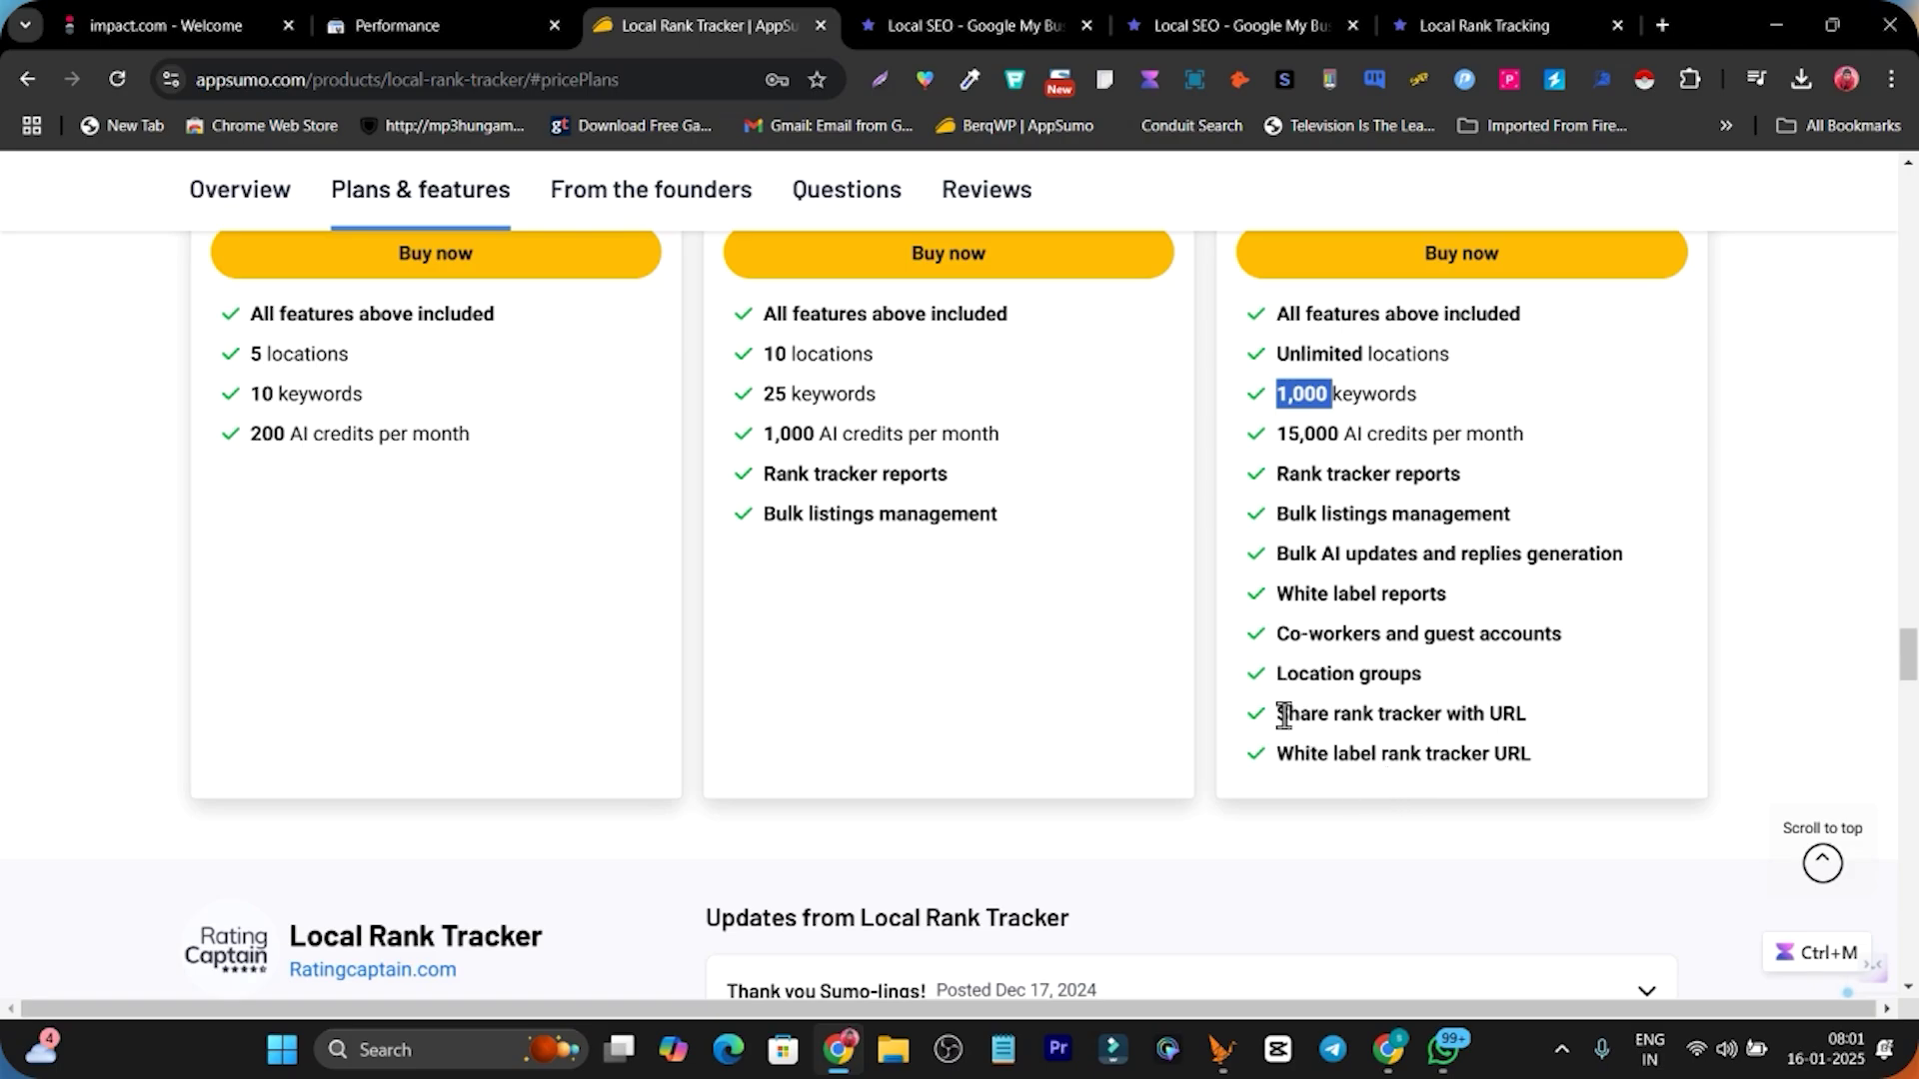
{"action": "left_click_drag", "start_coordinate": [1284, 716], "coordinate": [1389, 714]}
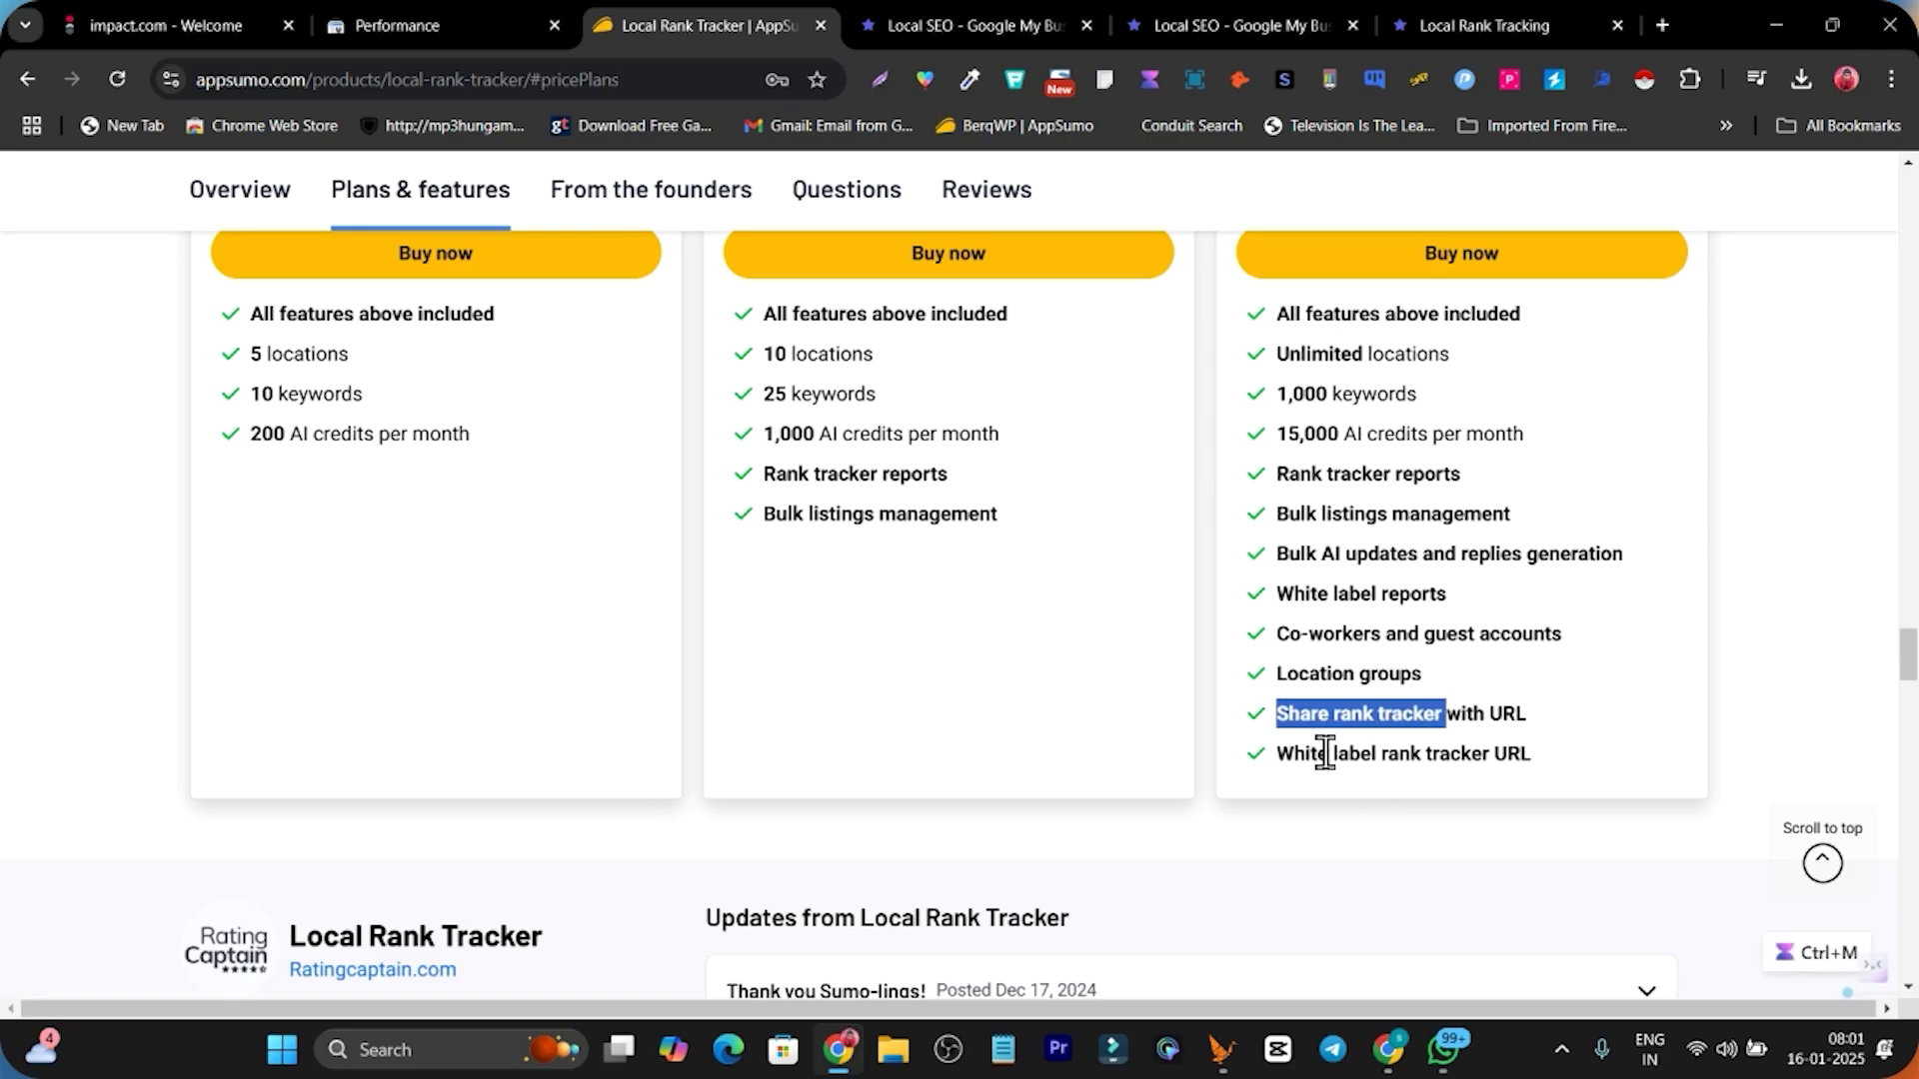
{"action": "left_click_drag", "start_coordinate": [1278, 757], "coordinate": [1543, 768]}
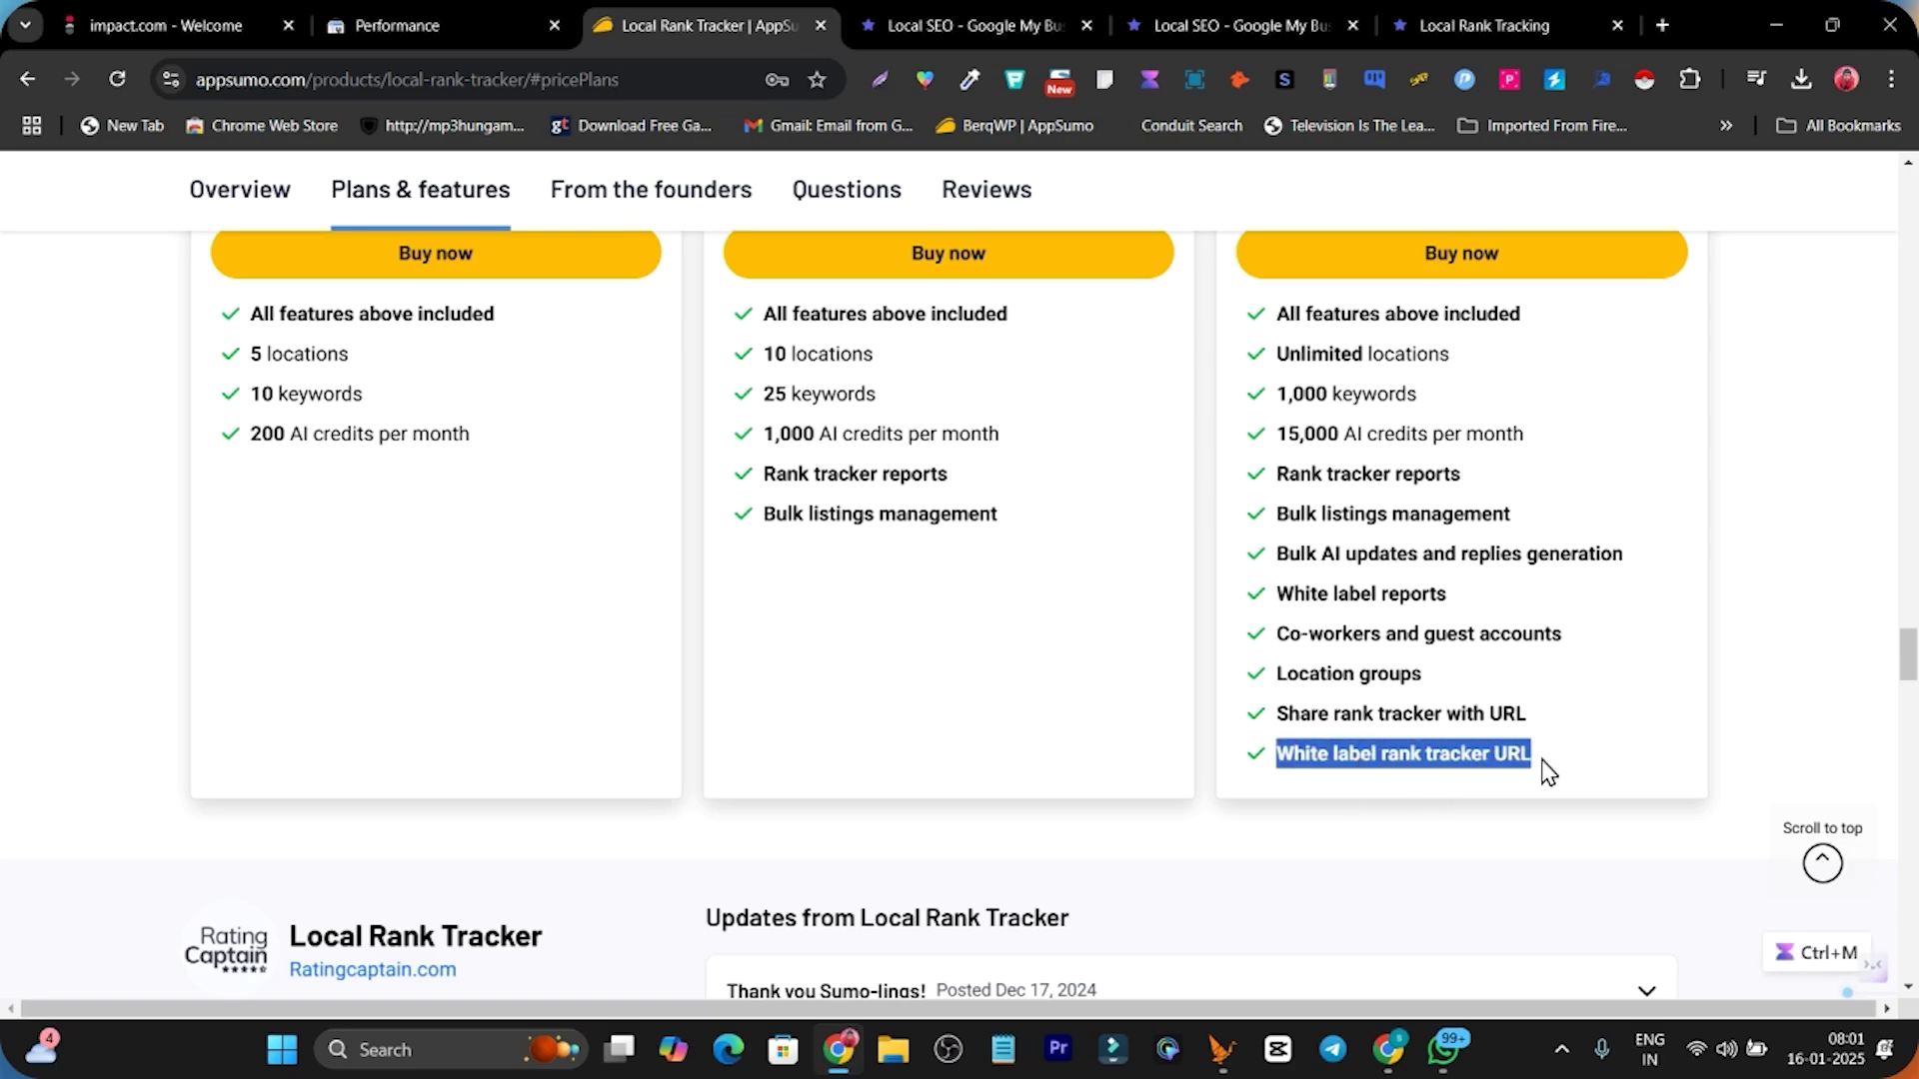
Switch to the Rating Captain Statistics dashboard, and look over the shared Keywords tracker page.
{"action": "left_click", "coordinate": [1175, 22]}
{"action": "left_click", "coordinate": [974, 25]}
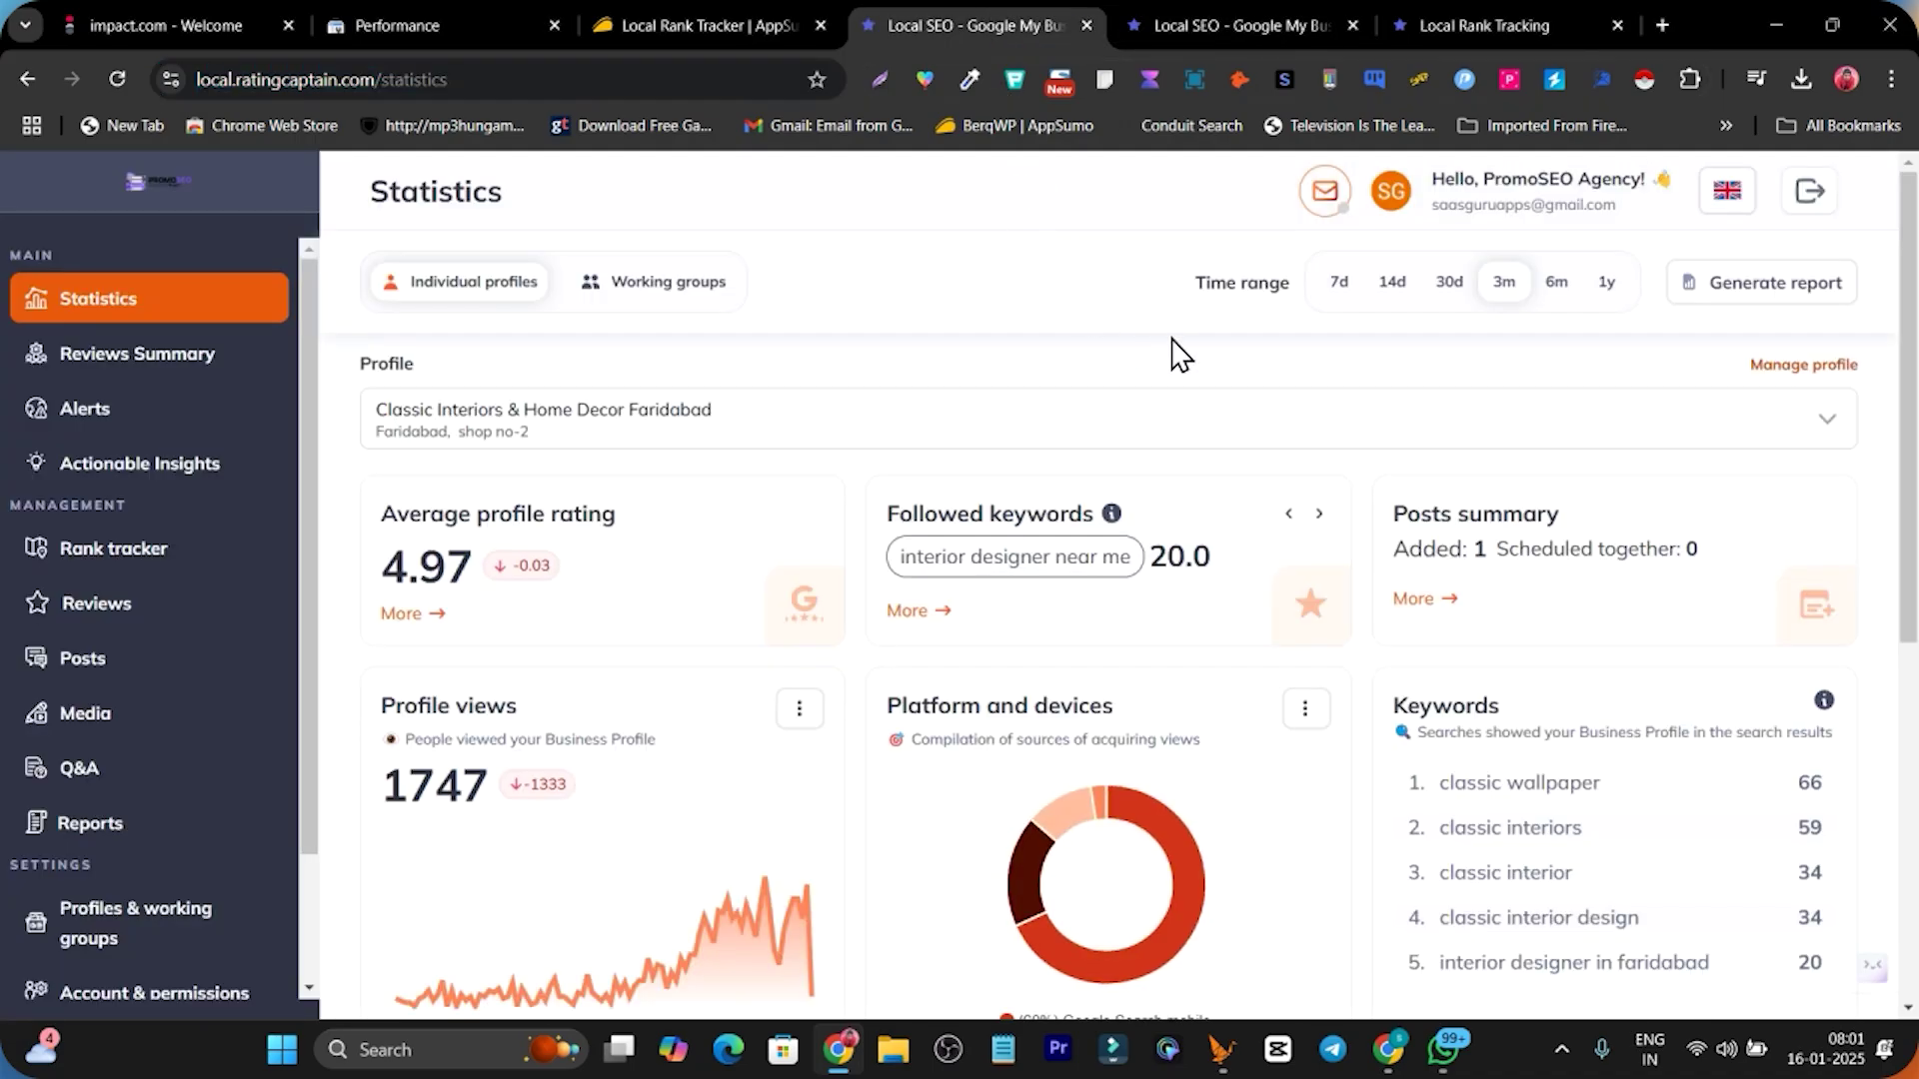
{"action": "left_click", "coordinate": [1239, 25]}
{"action": "key", "text": "ctrl+Tab"}
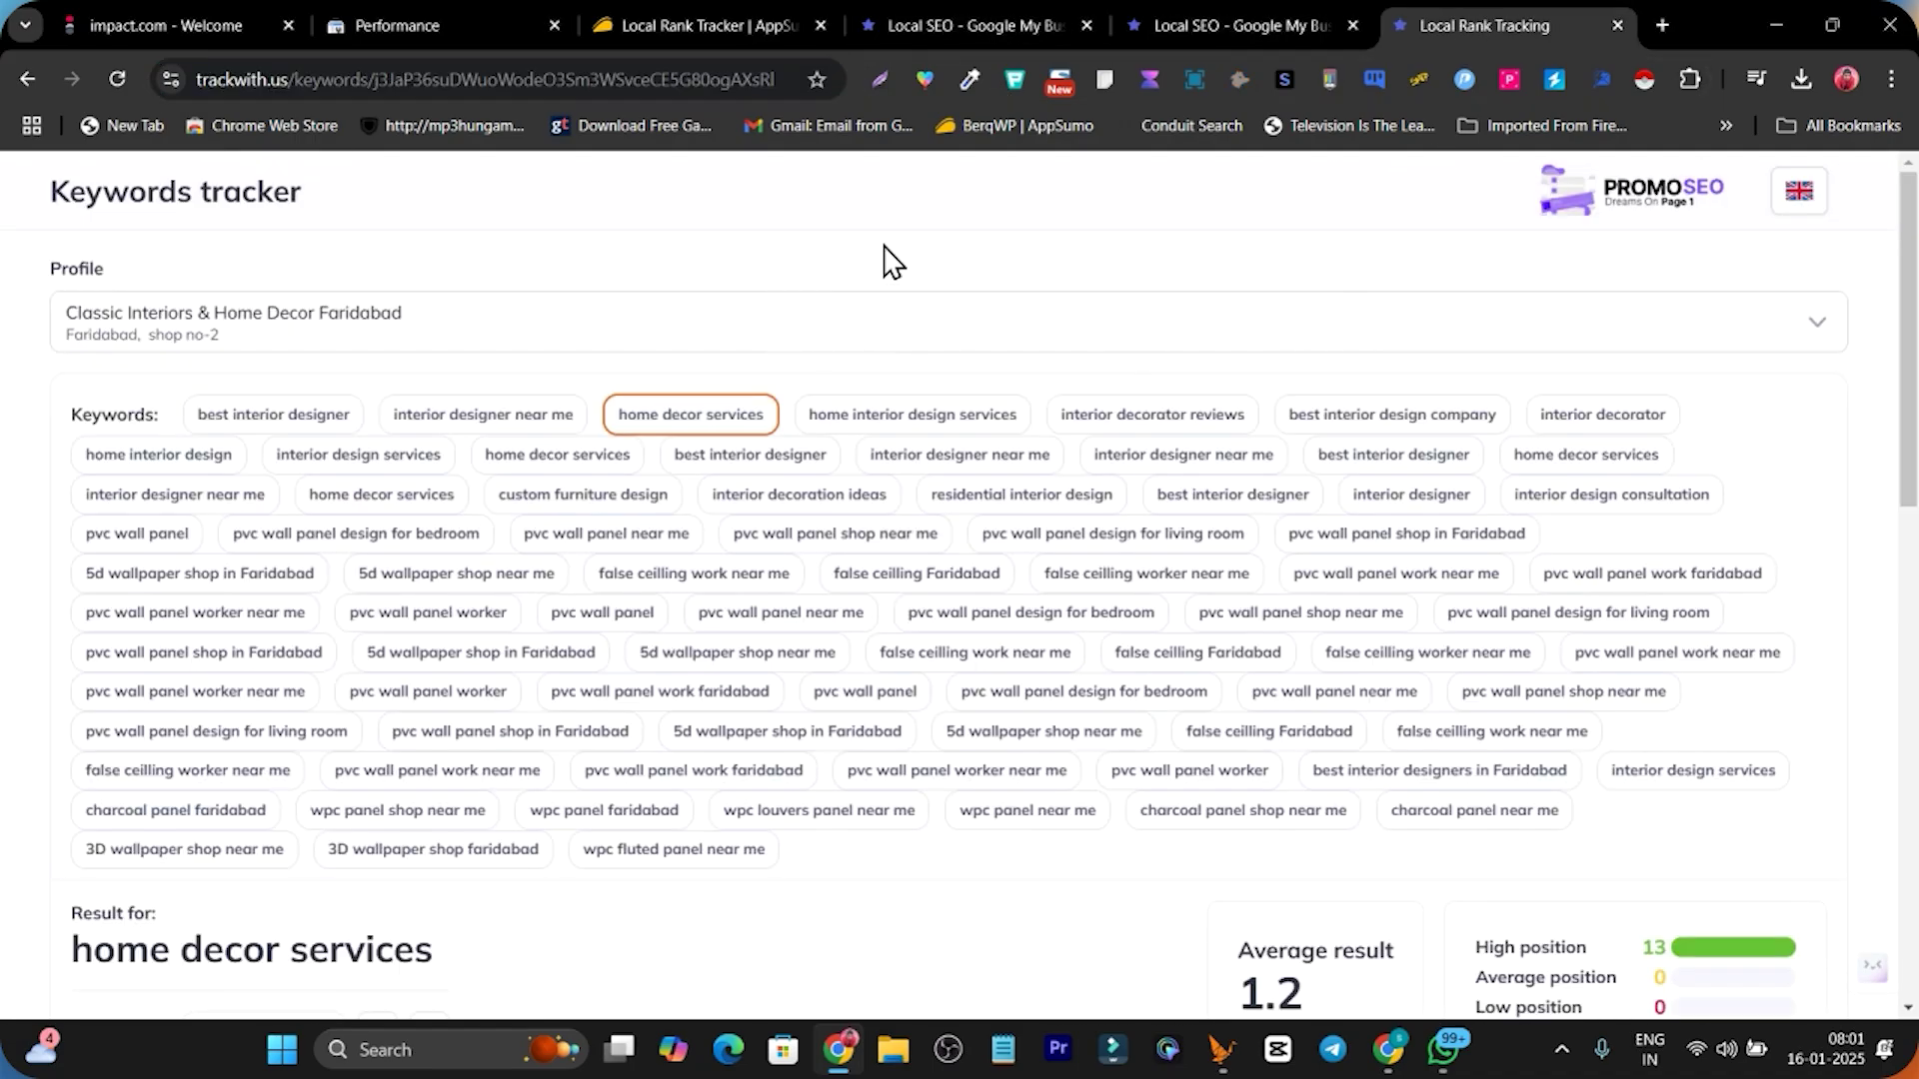
{"action": "scroll", "coordinate": [1113, 620], "scroll_direction": "down", "scroll_amount": 4}
{"action": "scroll", "coordinate": [1084, 621], "scroll_direction": "up", "scroll_amount": 4}
Return to the AppSumo plans, choose License Tier 4 in place of Tier 5, and look over its features.
{"action": "left_click", "coordinate": [759, 20]}
{"action": "scroll", "coordinate": [1220, 497], "scroll_direction": "up", "scroll_amount": 5}
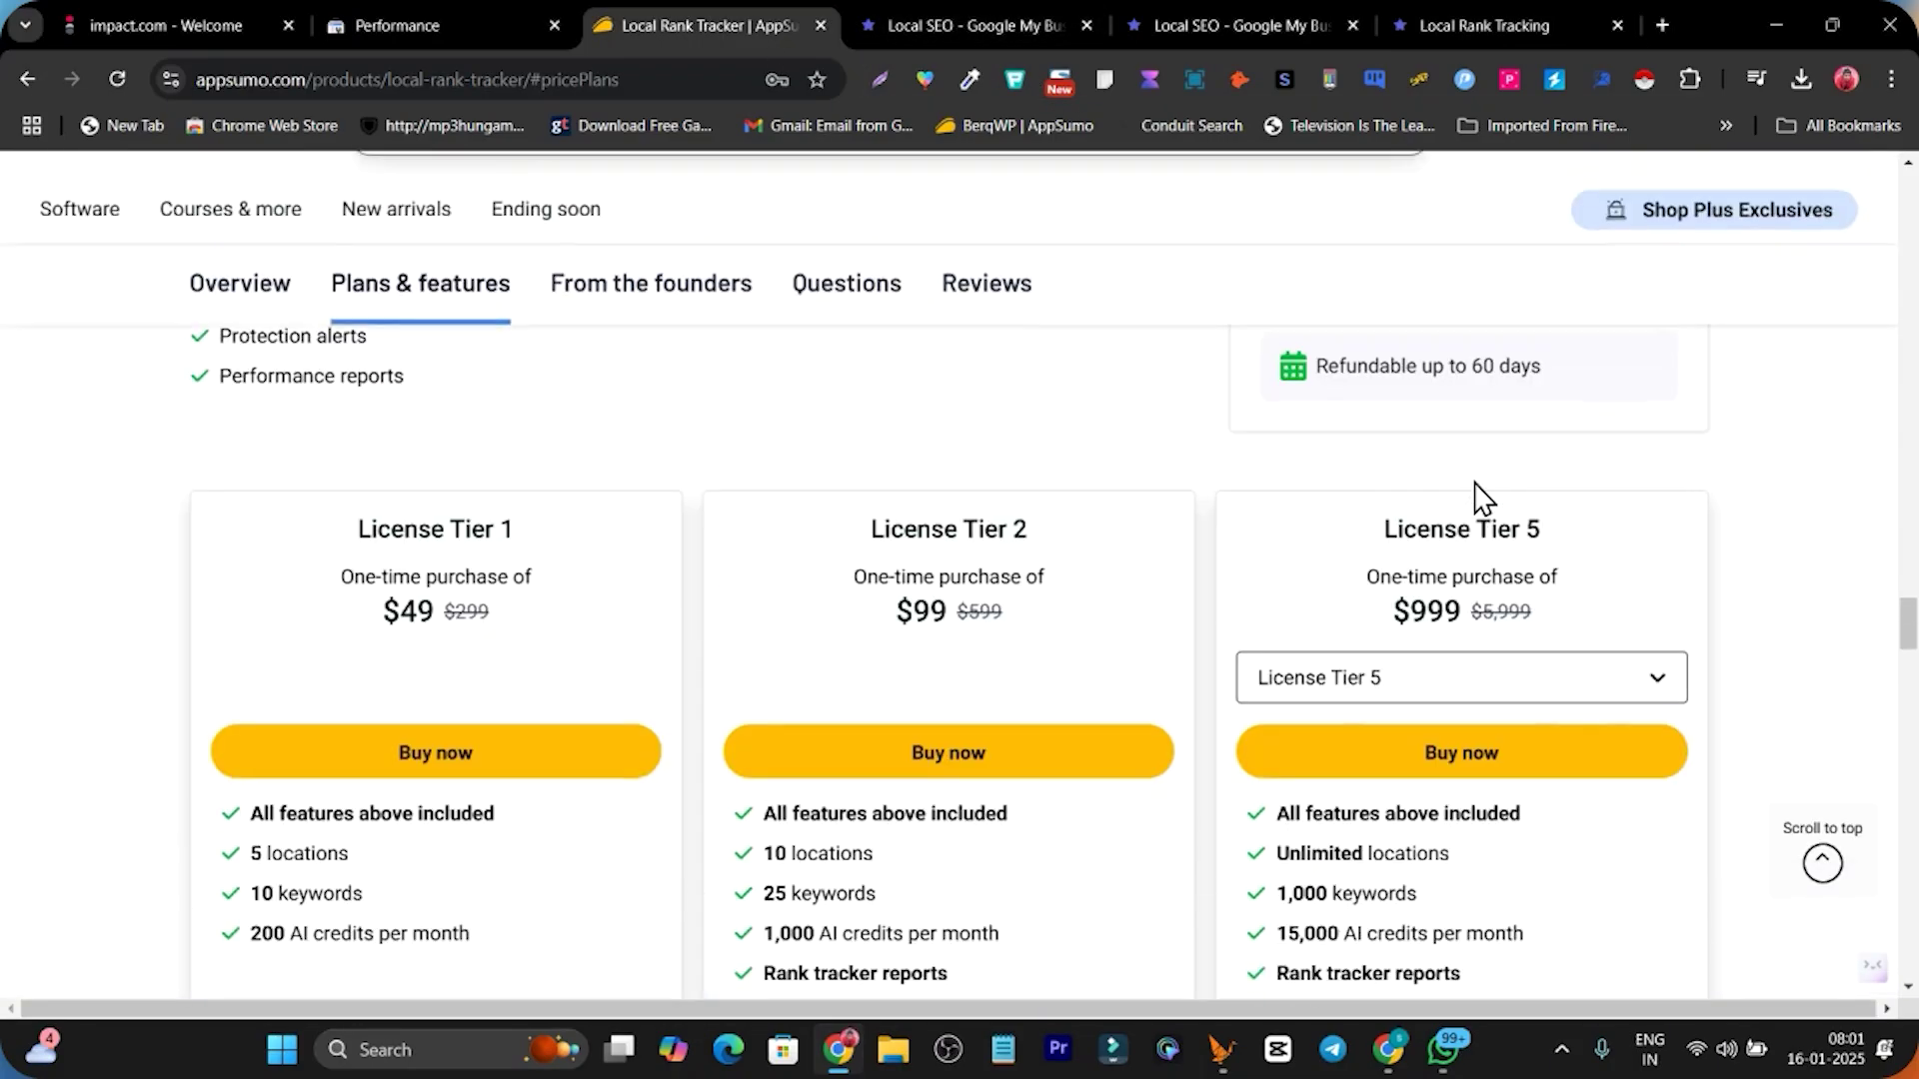
{"action": "left_click", "coordinate": [1401, 685]}
{"action": "left_click", "coordinate": [1344, 787]}
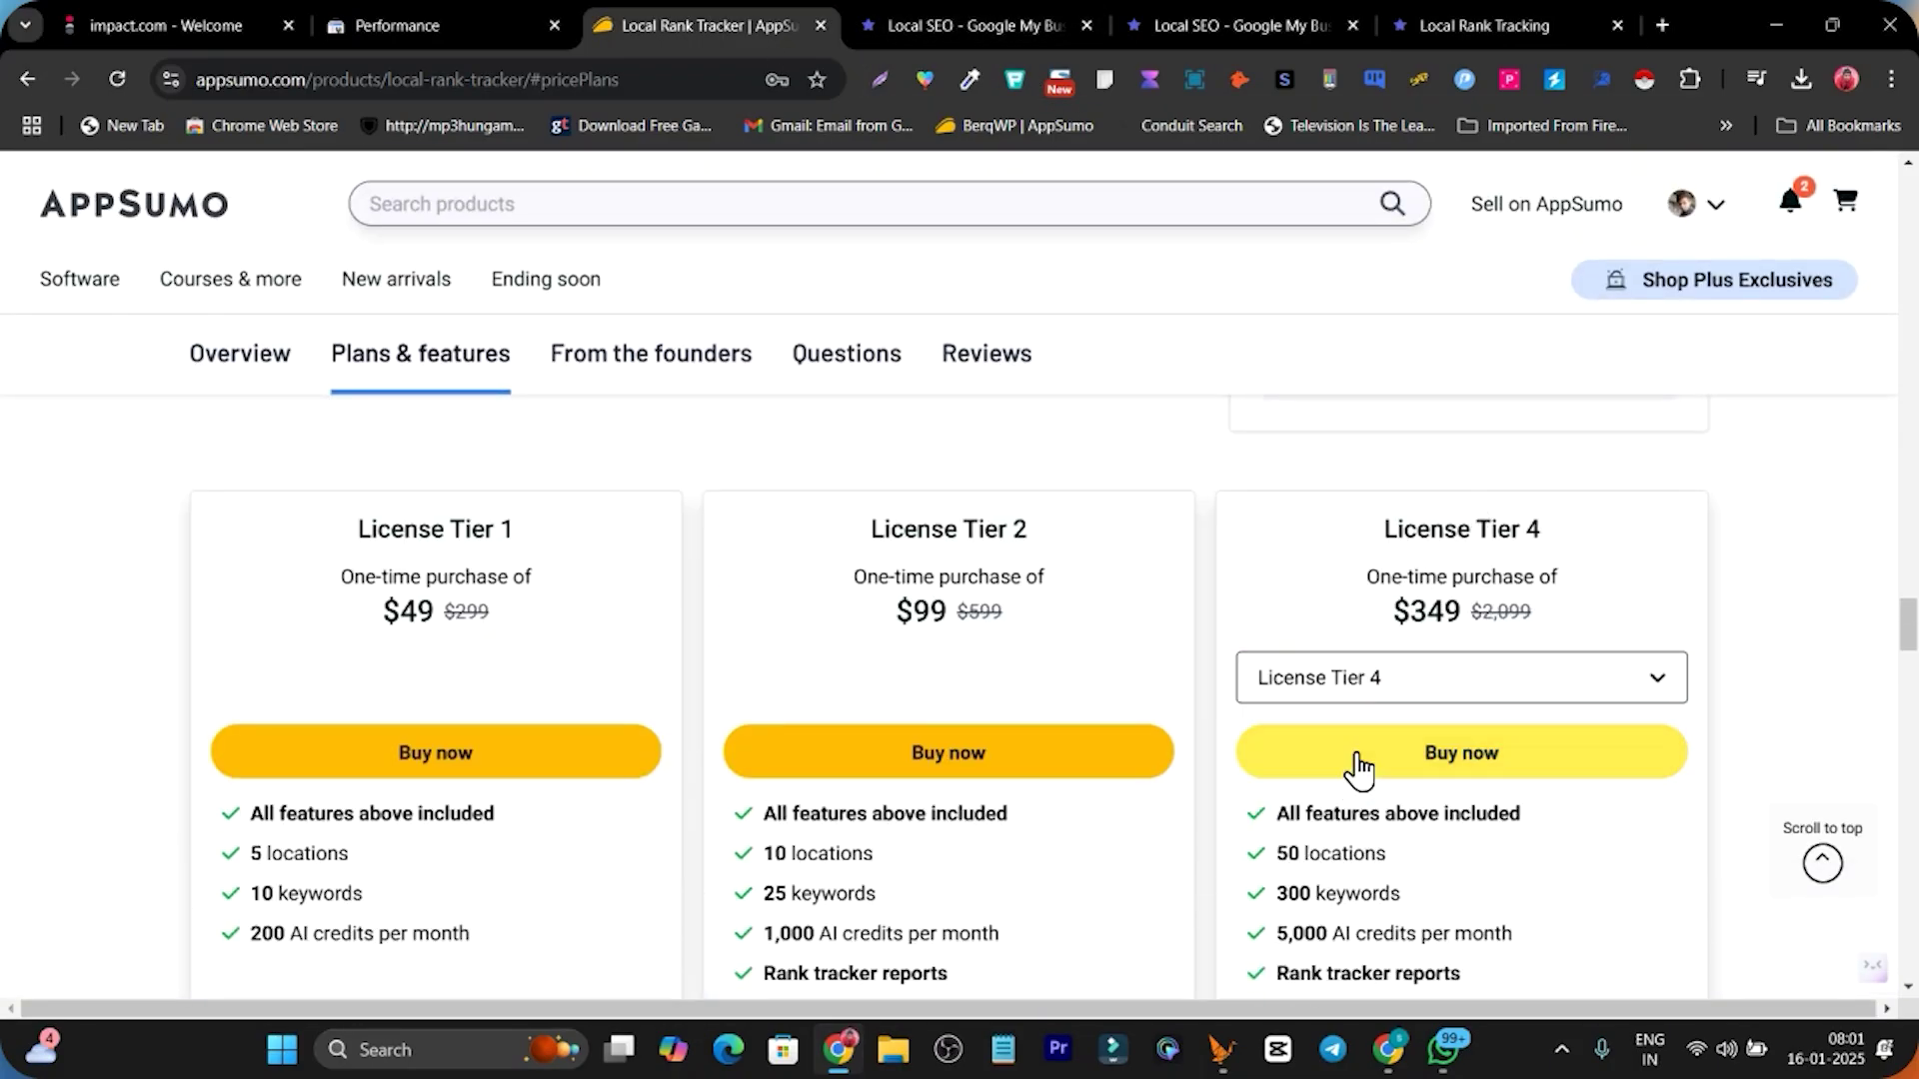
{"action": "scroll", "coordinate": [1399, 649], "scroll_direction": "down", "scroll_amount": 3}
Go back through the overview to the beginning of the Local Rank Tracker product page.
{"action": "scroll", "coordinate": [1163, 479], "scroll_direction": "up", "scroll_amount": 15}
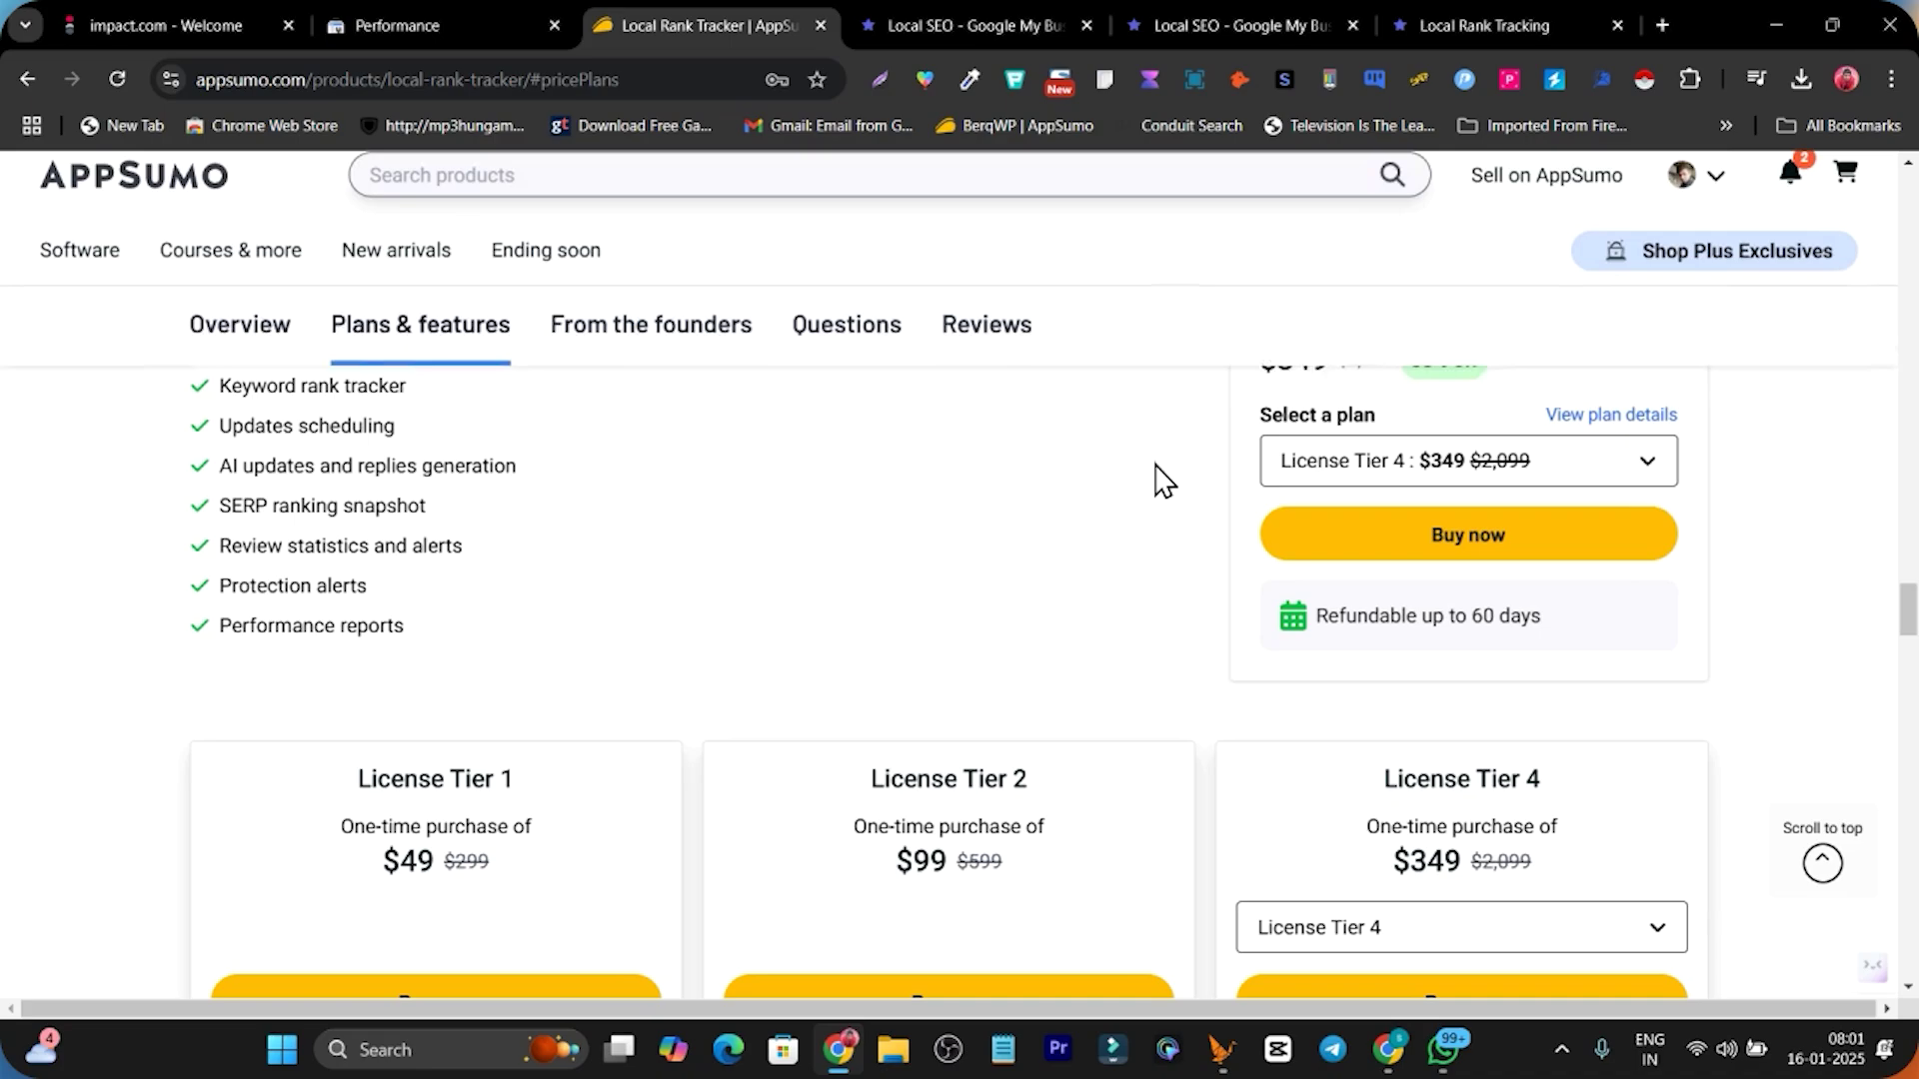
{"action": "scroll", "coordinate": [1712, 494], "scroll_direction": "up", "scroll_amount": 2}
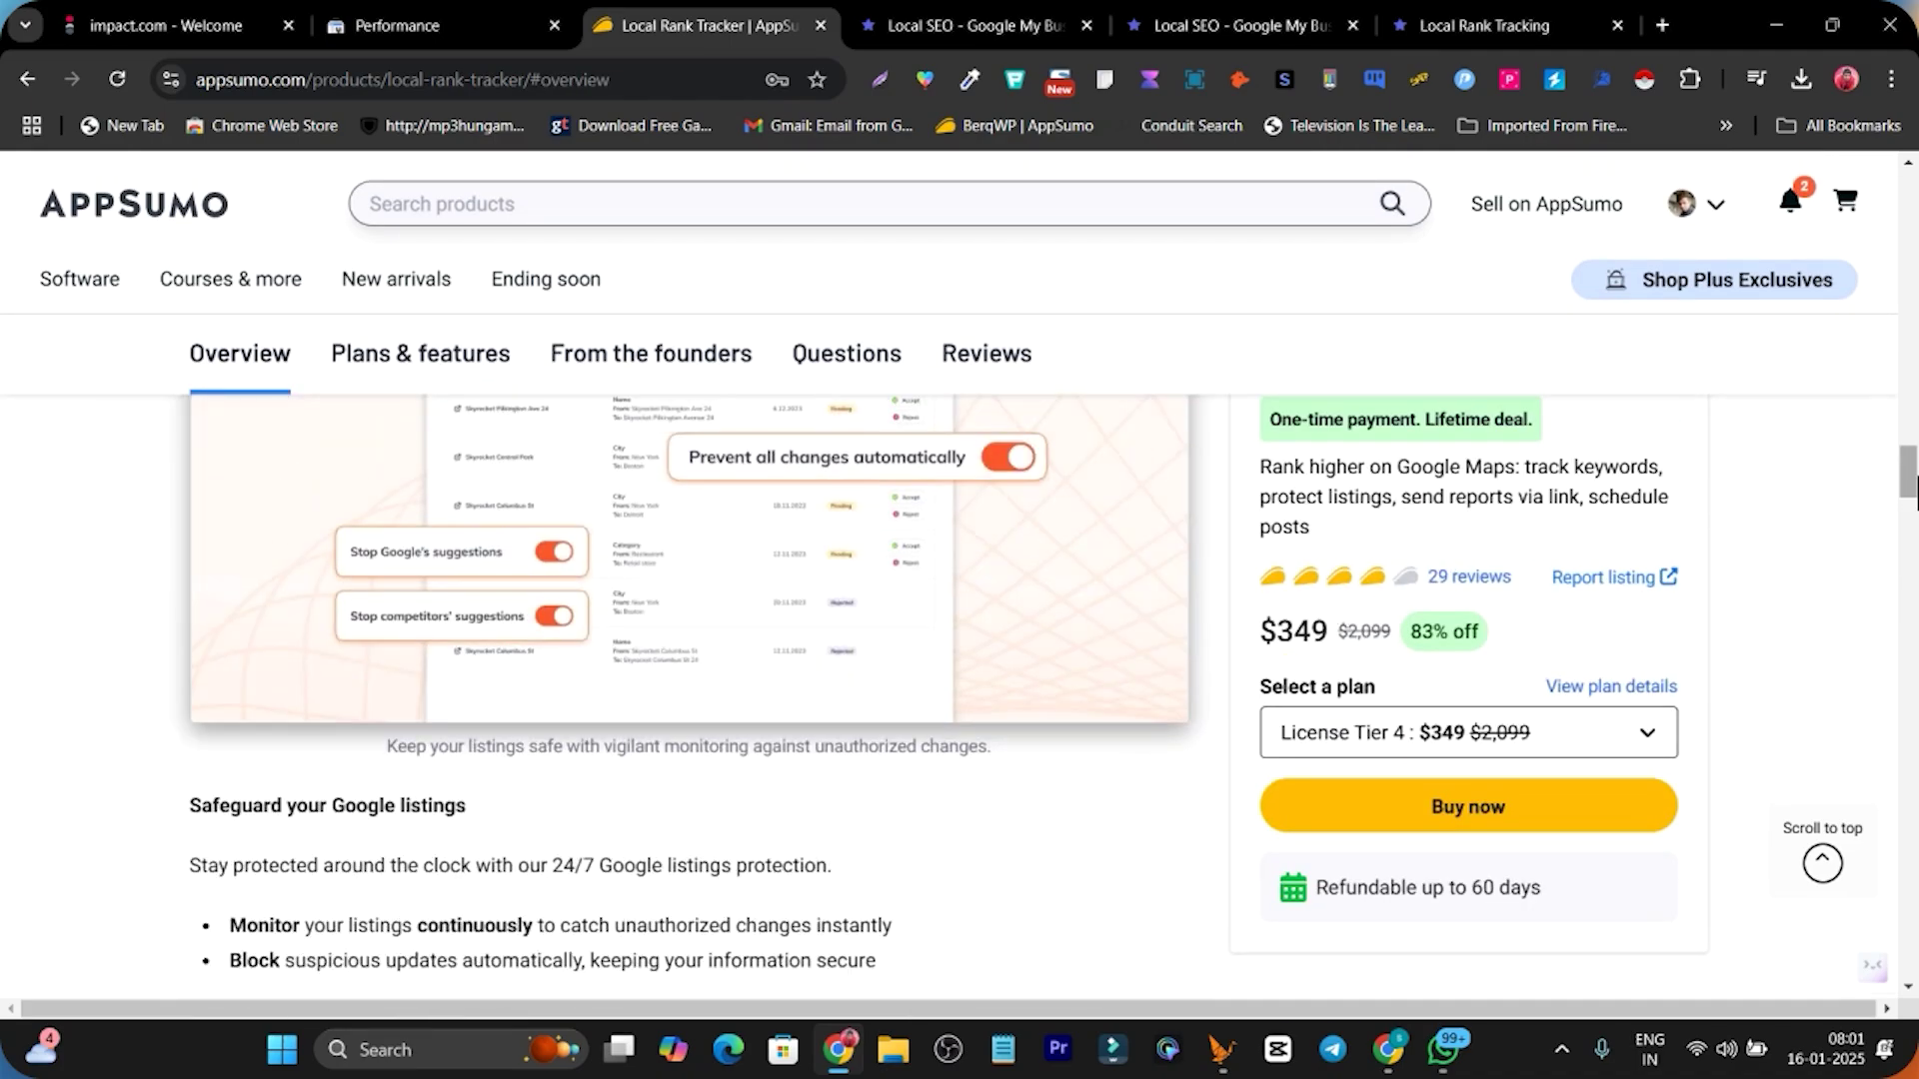
{"action": "scroll", "coordinate": [1911, 477], "scroll_direction": "up", "scroll_amount": 5}
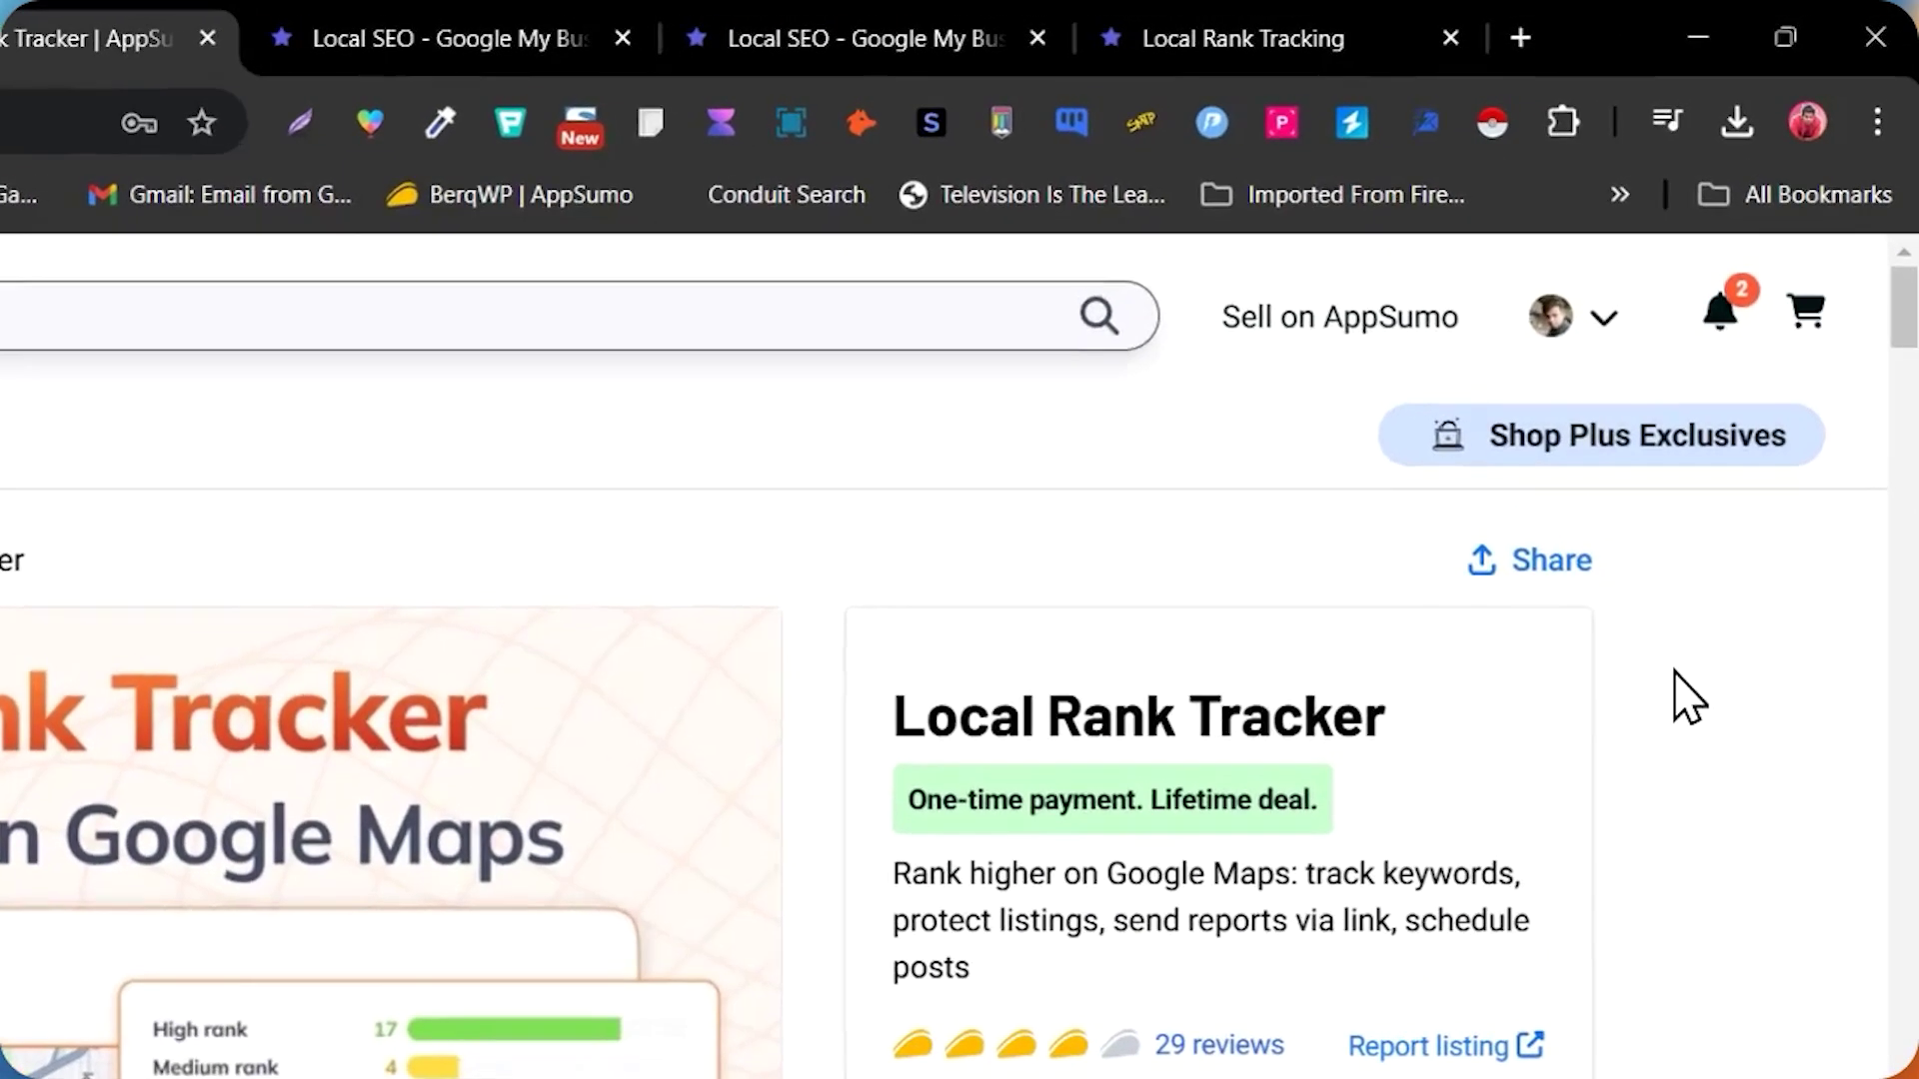